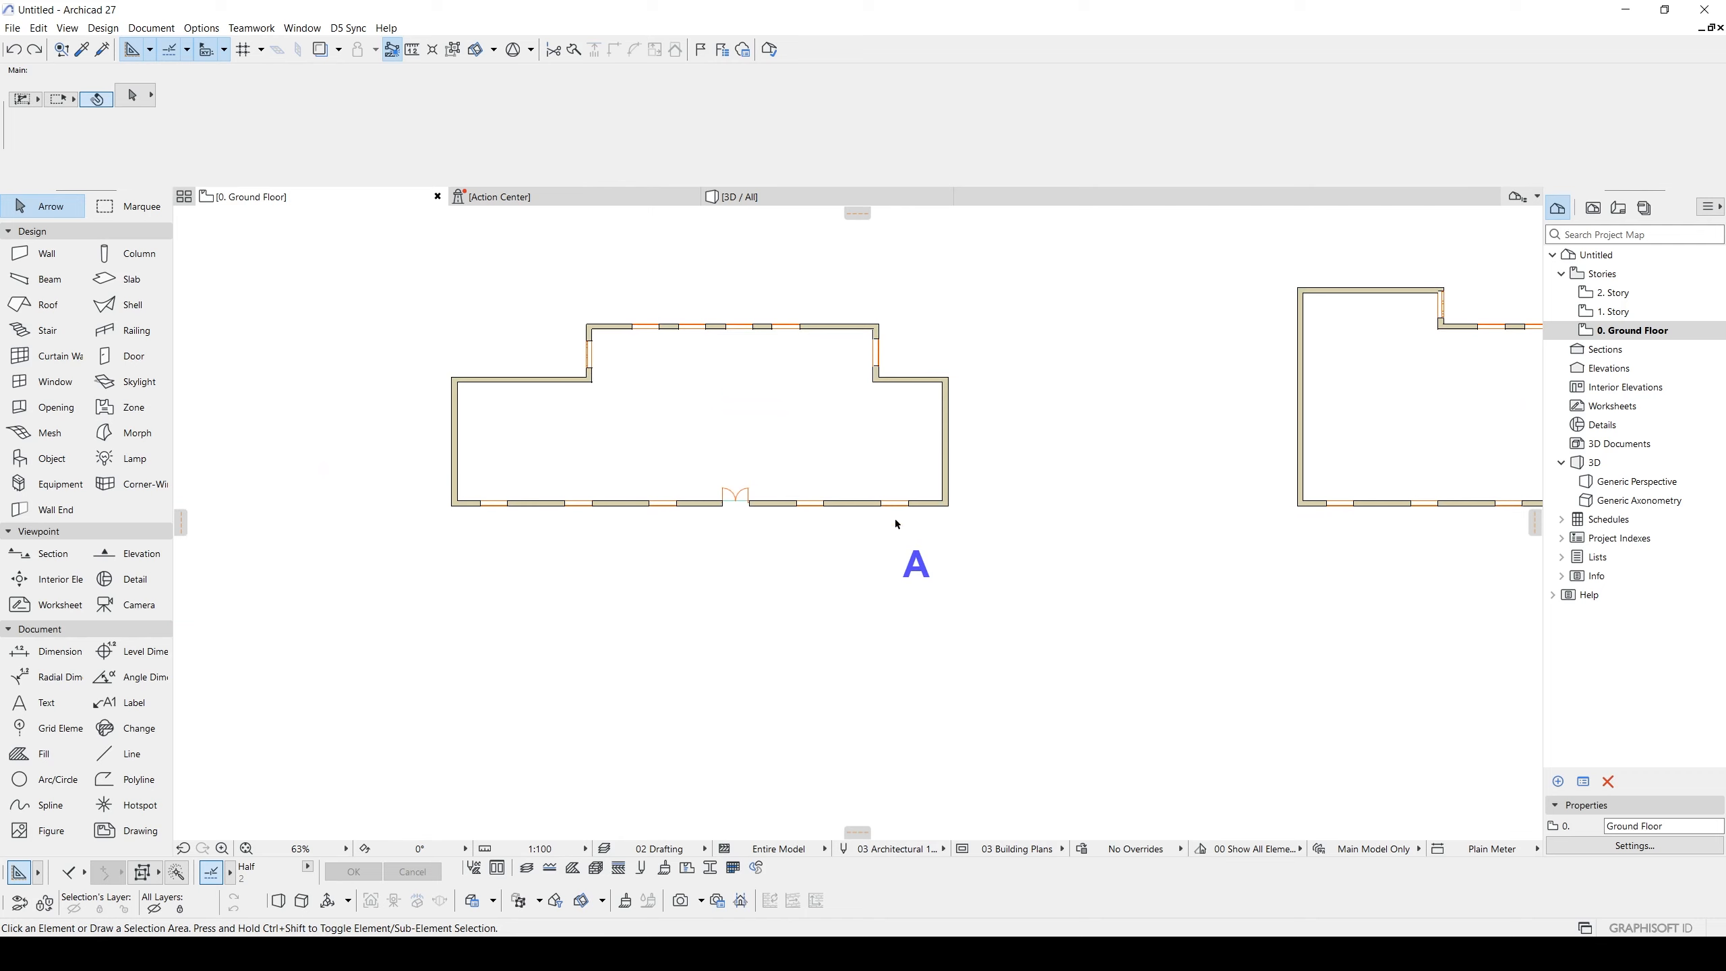
- Examine the ground floor plans of buildings A, B and C, including a window in building C's front wall
scroll(897, 524, down, 2)
scroll(741, 523, down, 2)
middle_drag(1279, 559, 859, 544)
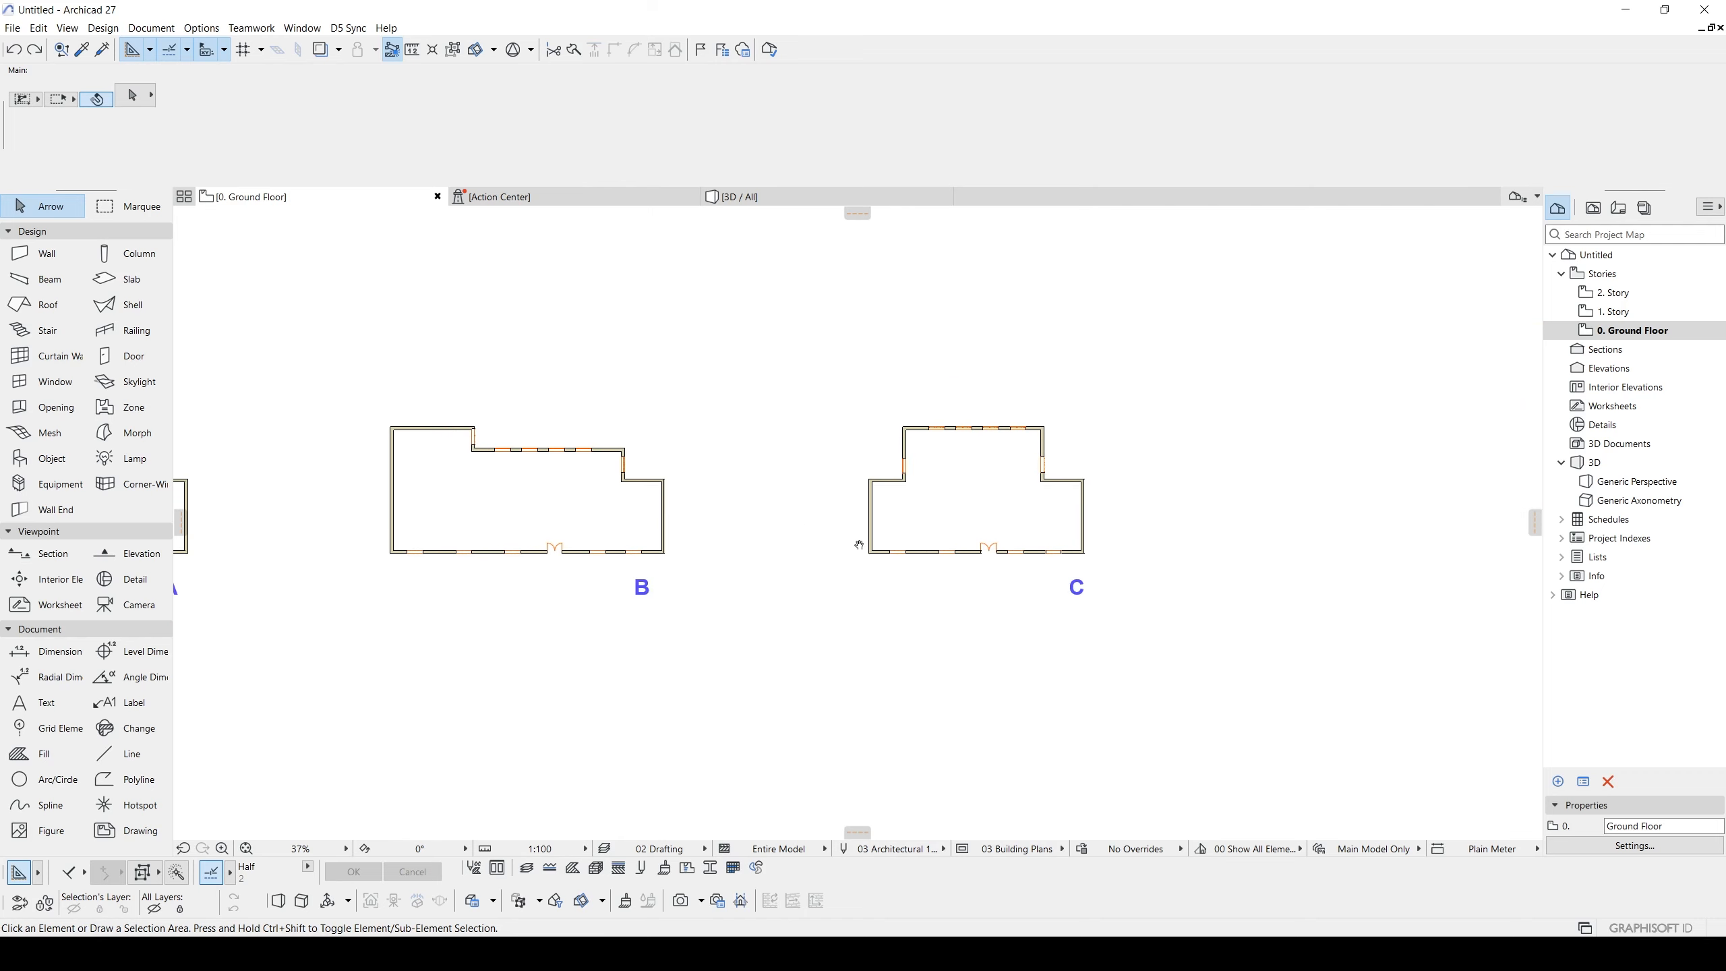
scroll(1148, 506, up, 3)
scroll(842, 542, left, 5)
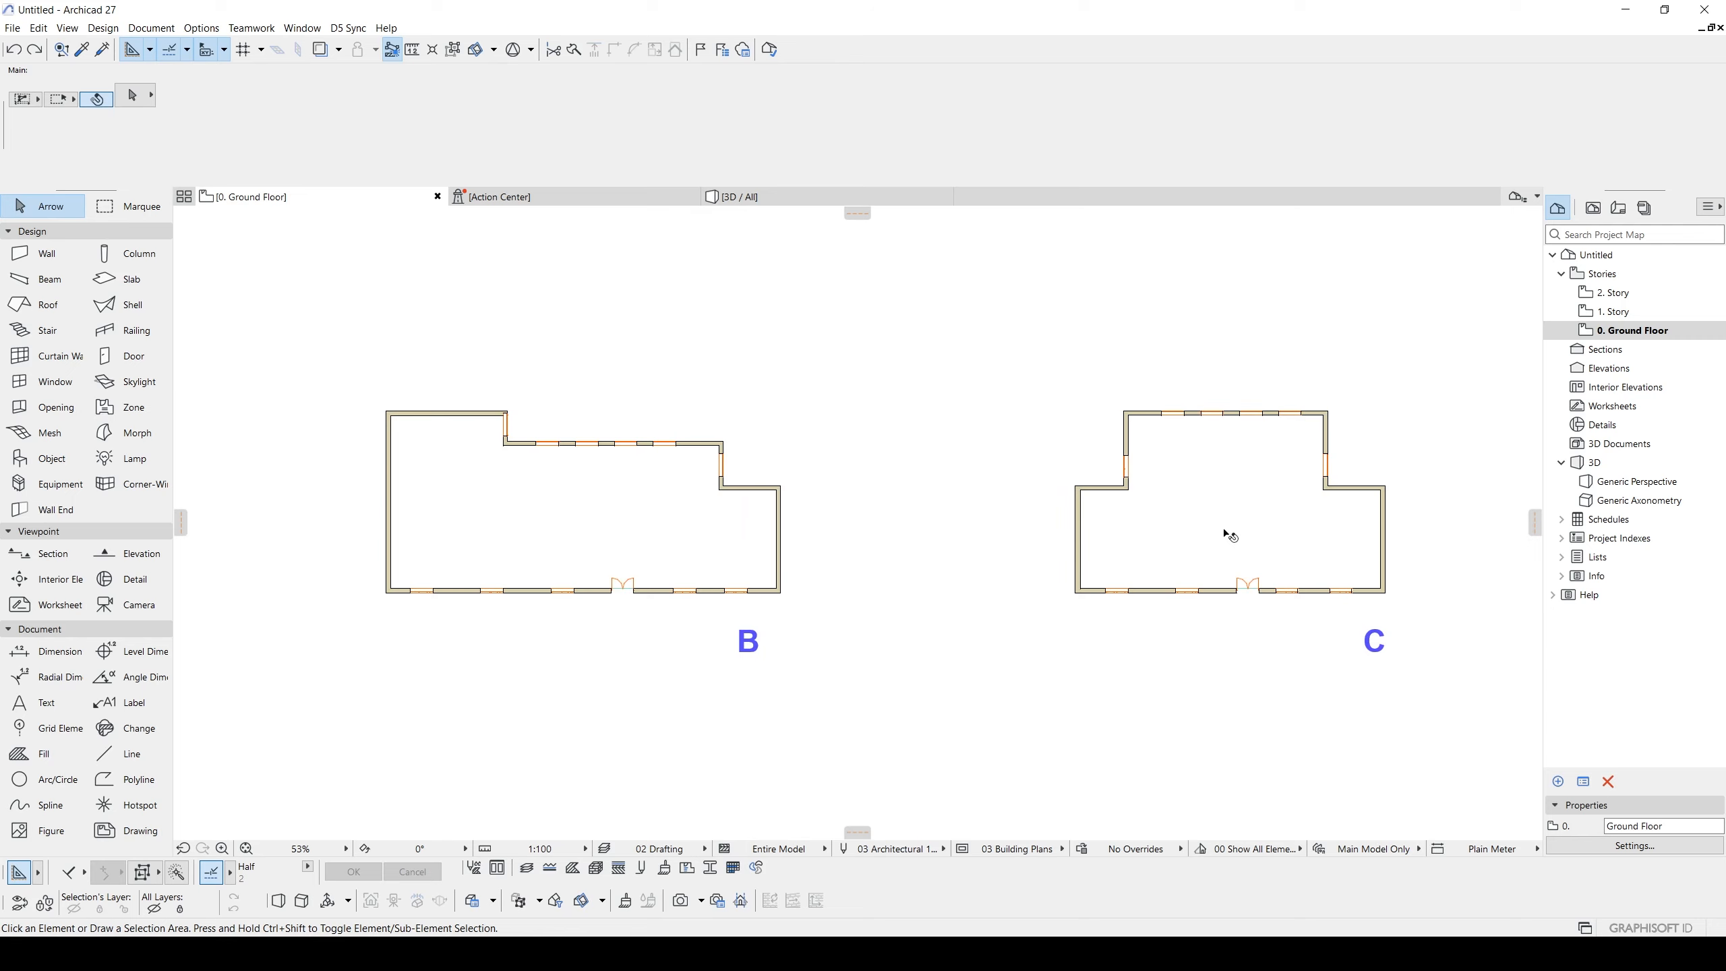
middle_drag(1264, 501, 1128, 489)
click(1270, 436)
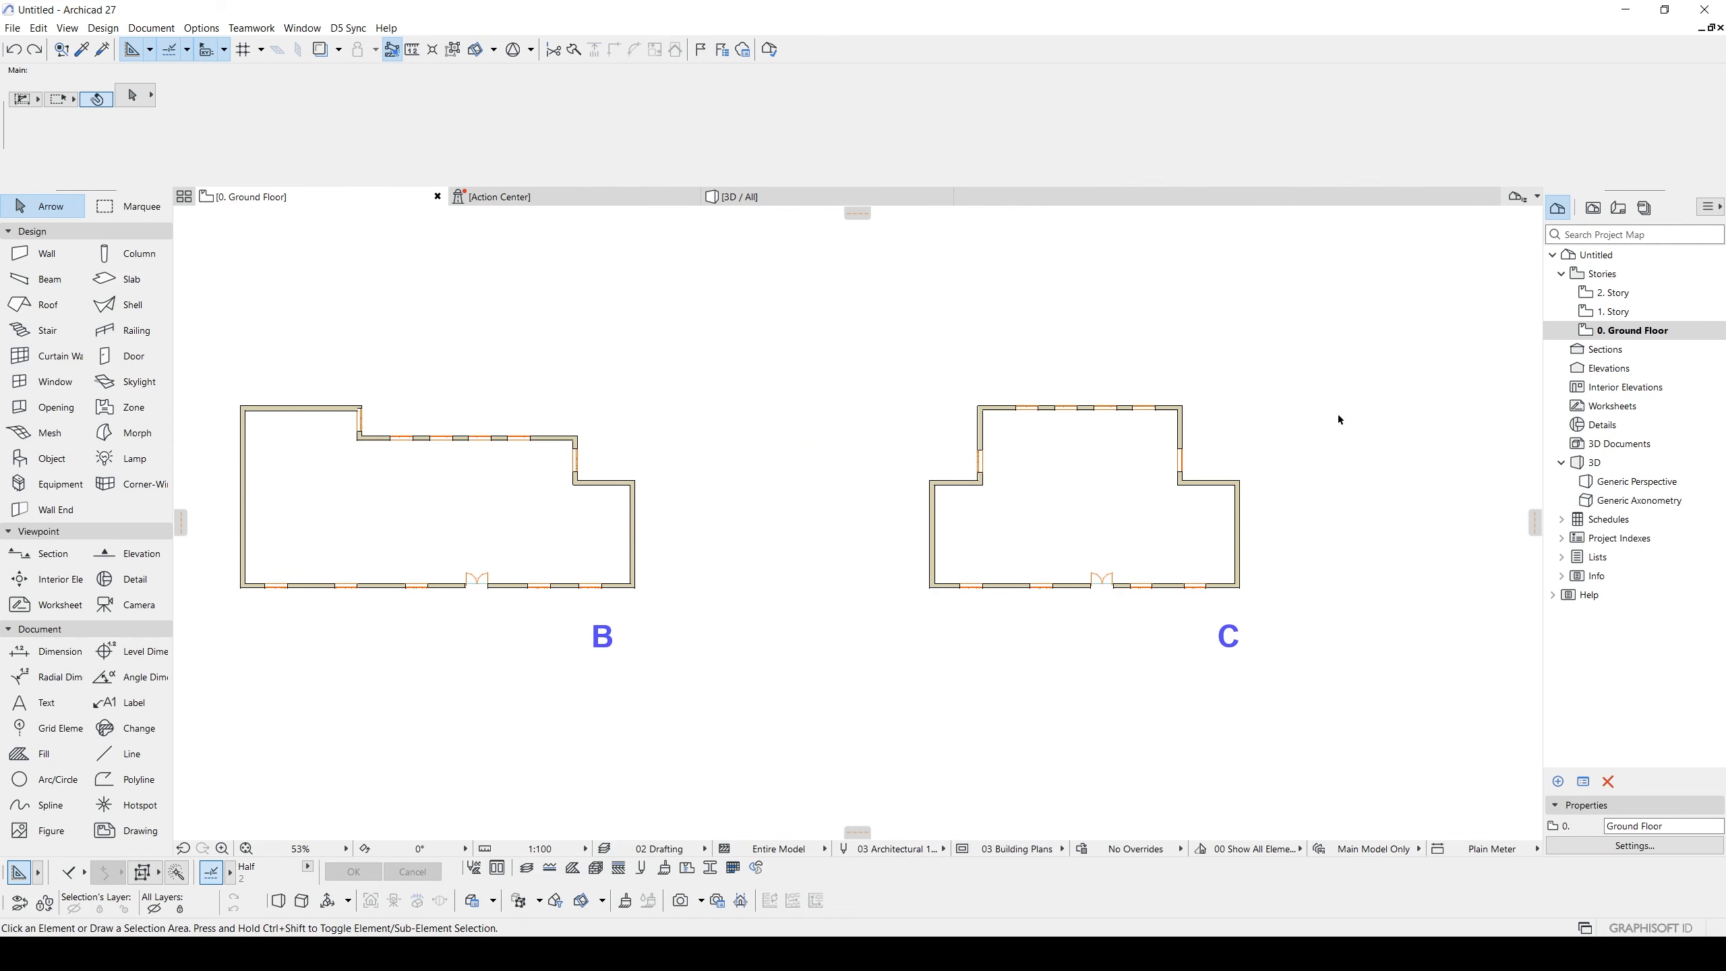
scroll(1090, 424, up, 3)
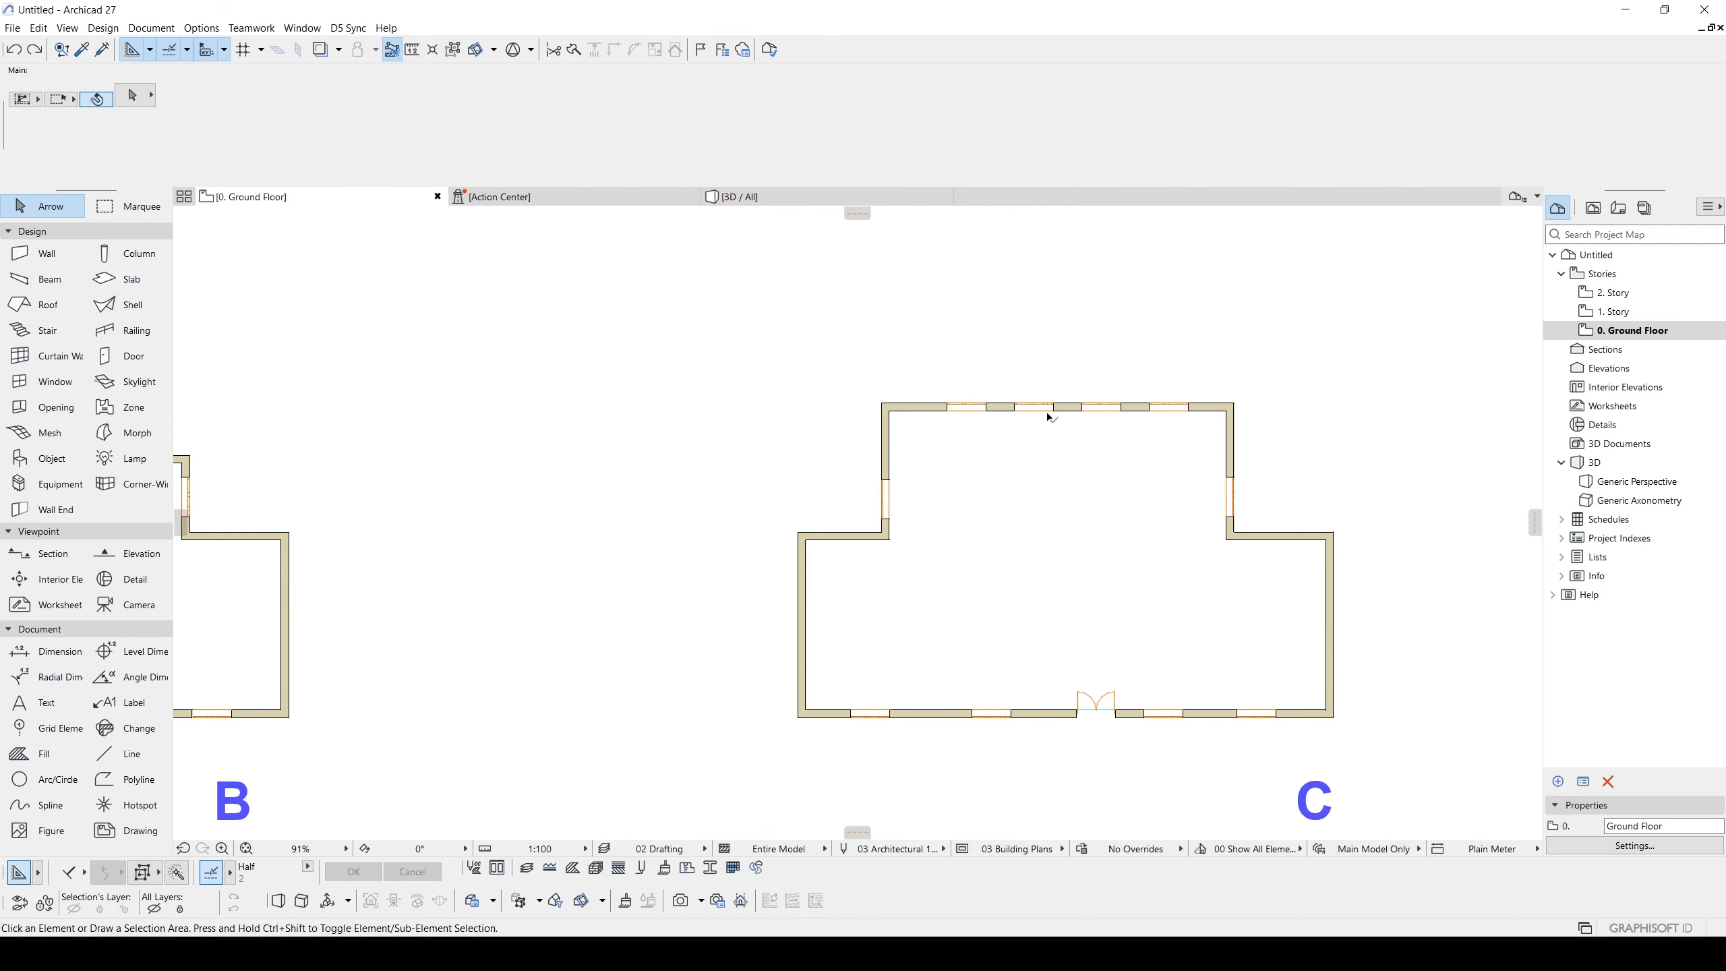
scroll(976, 704, up, 2)
click(978, 722)
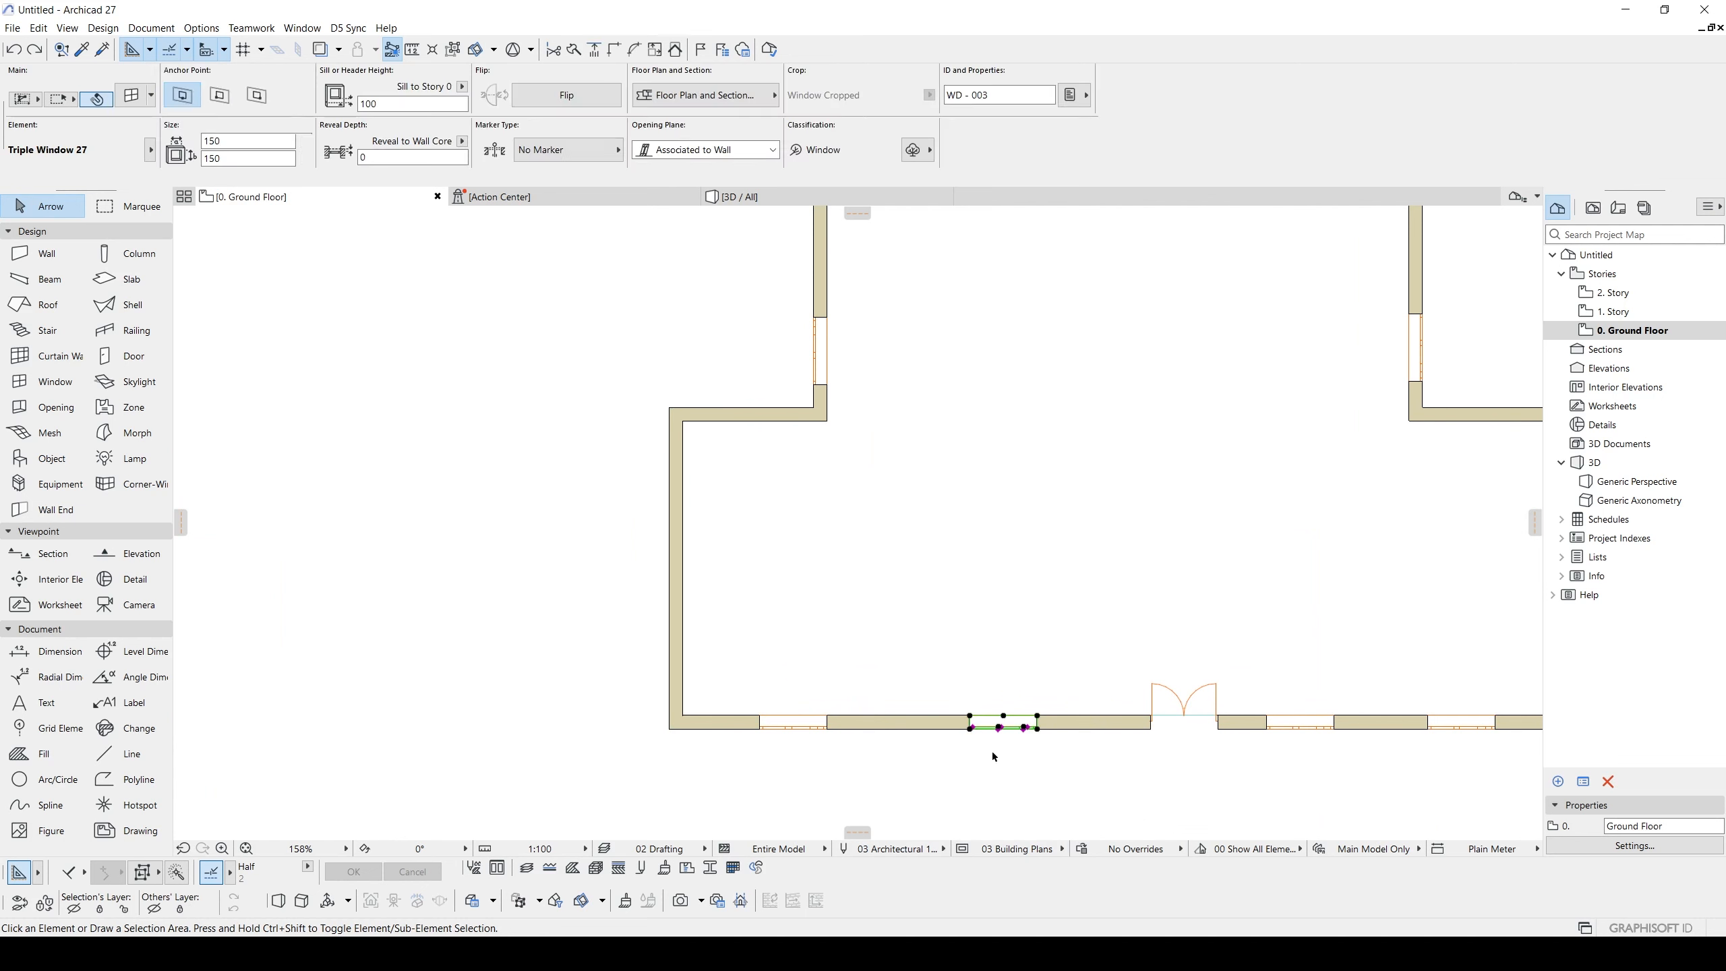
click(990, 750)
scroll(805, 521, down, 1)
click(803, 521)
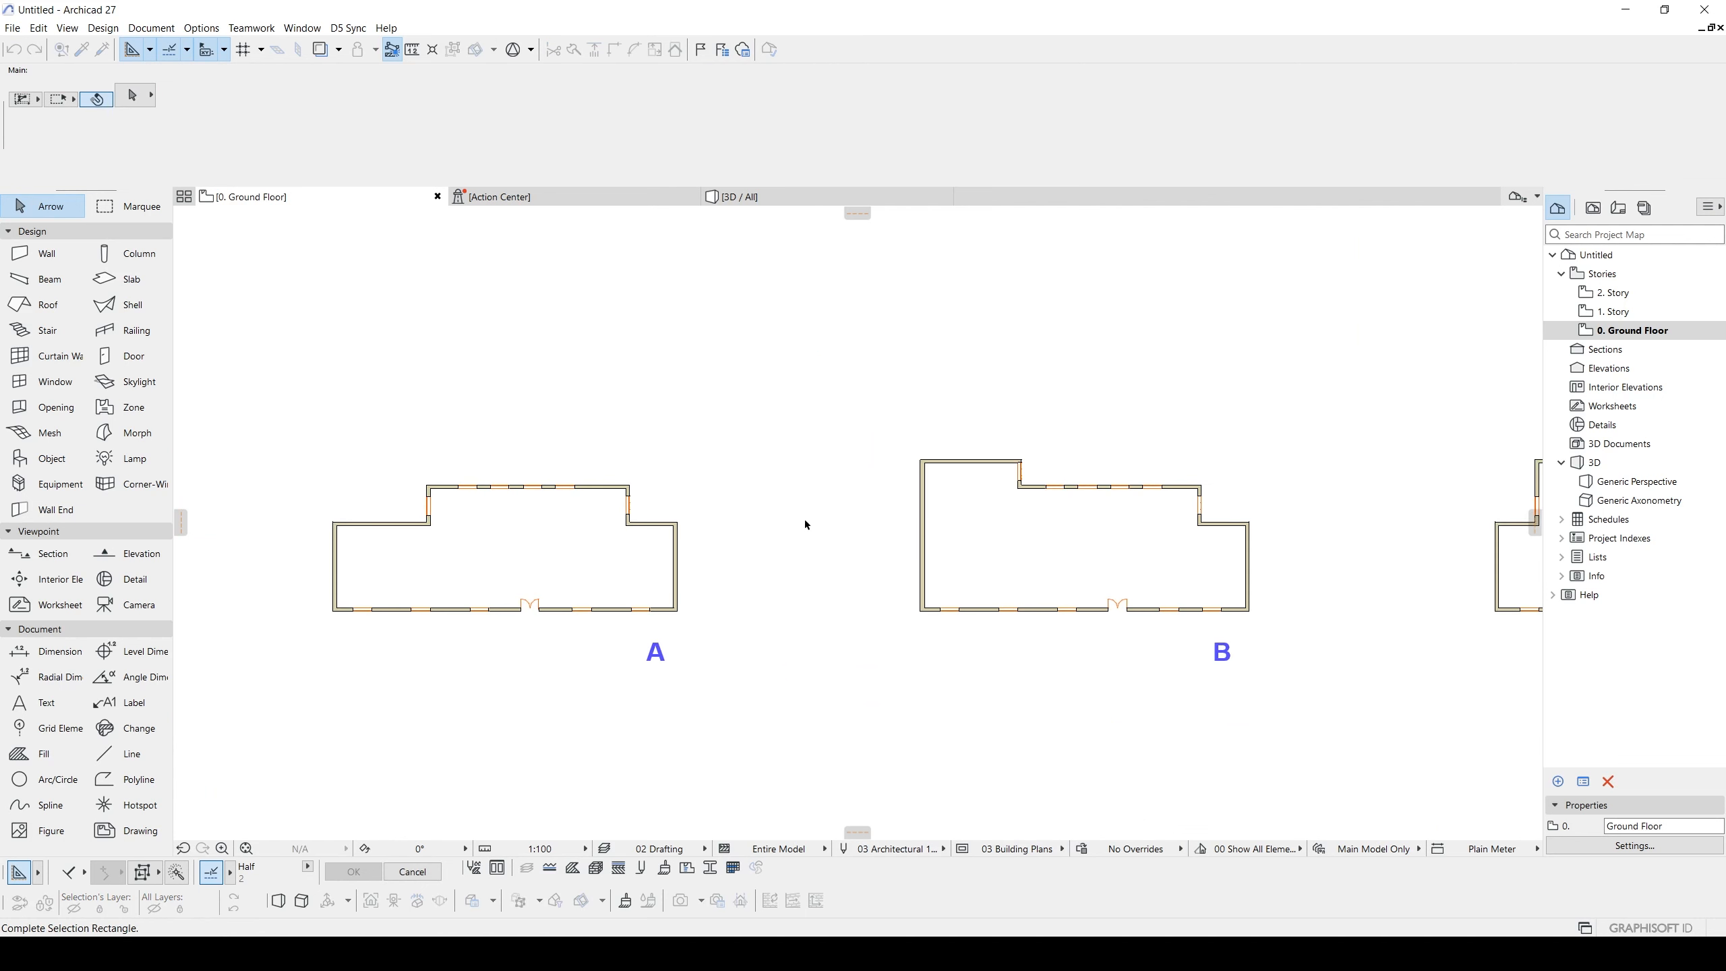
click(759, 541)
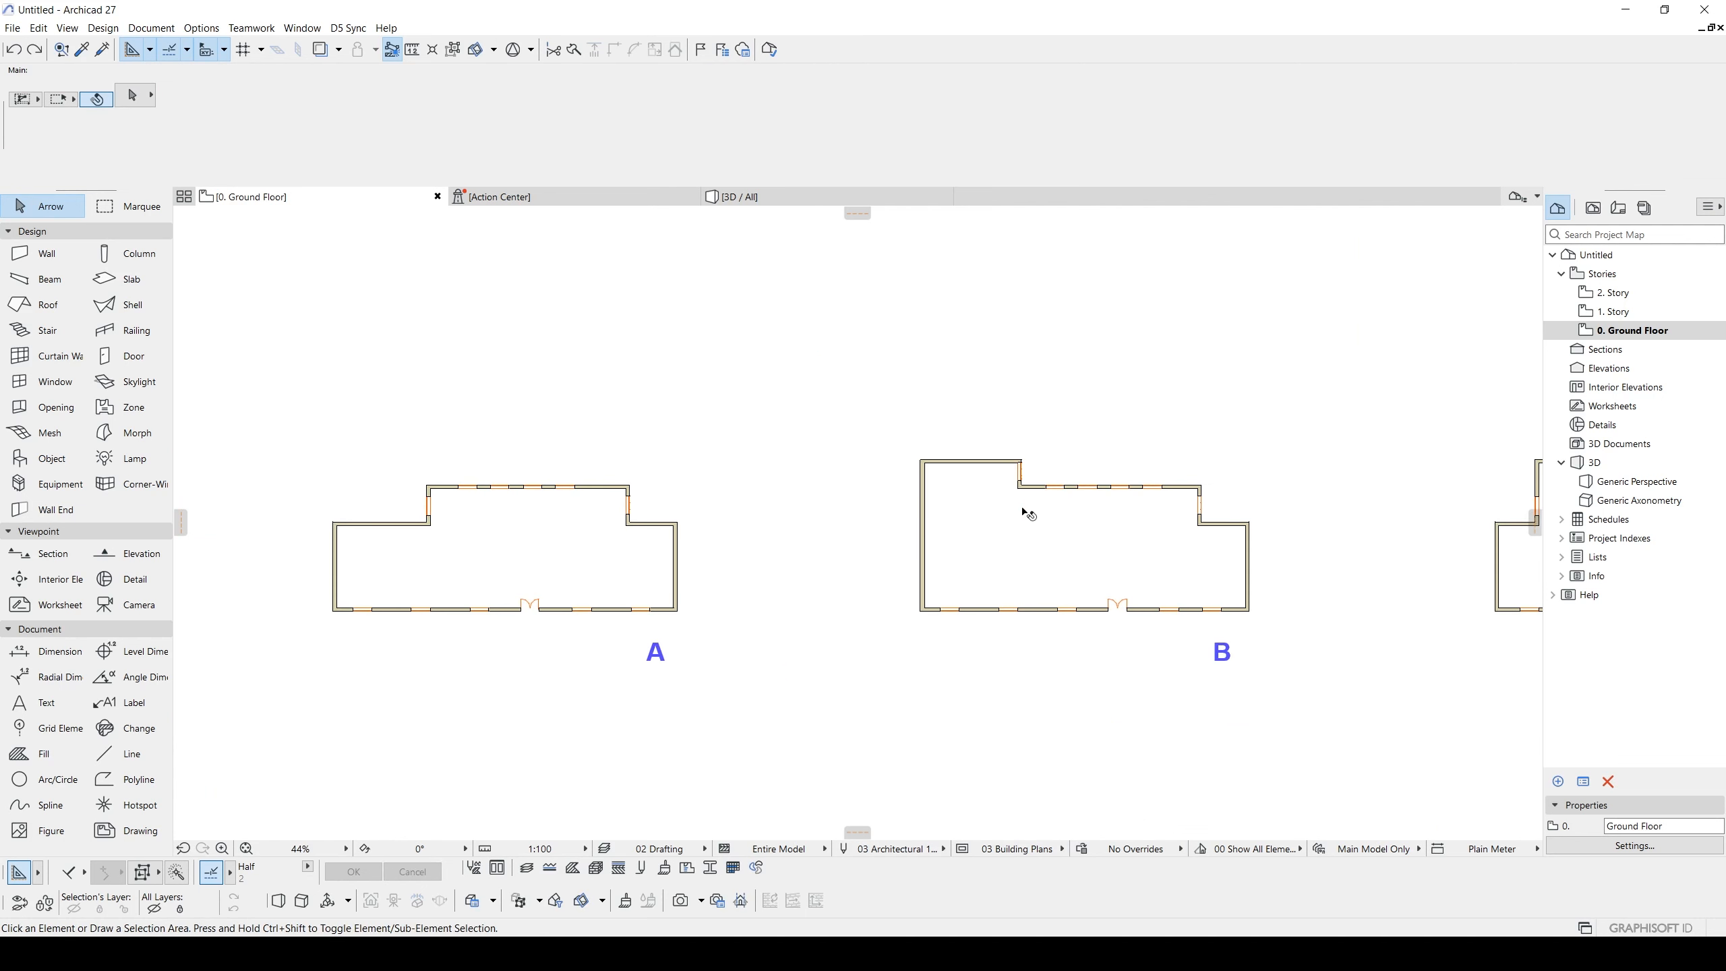
scroll(1206, 514, up, 1)
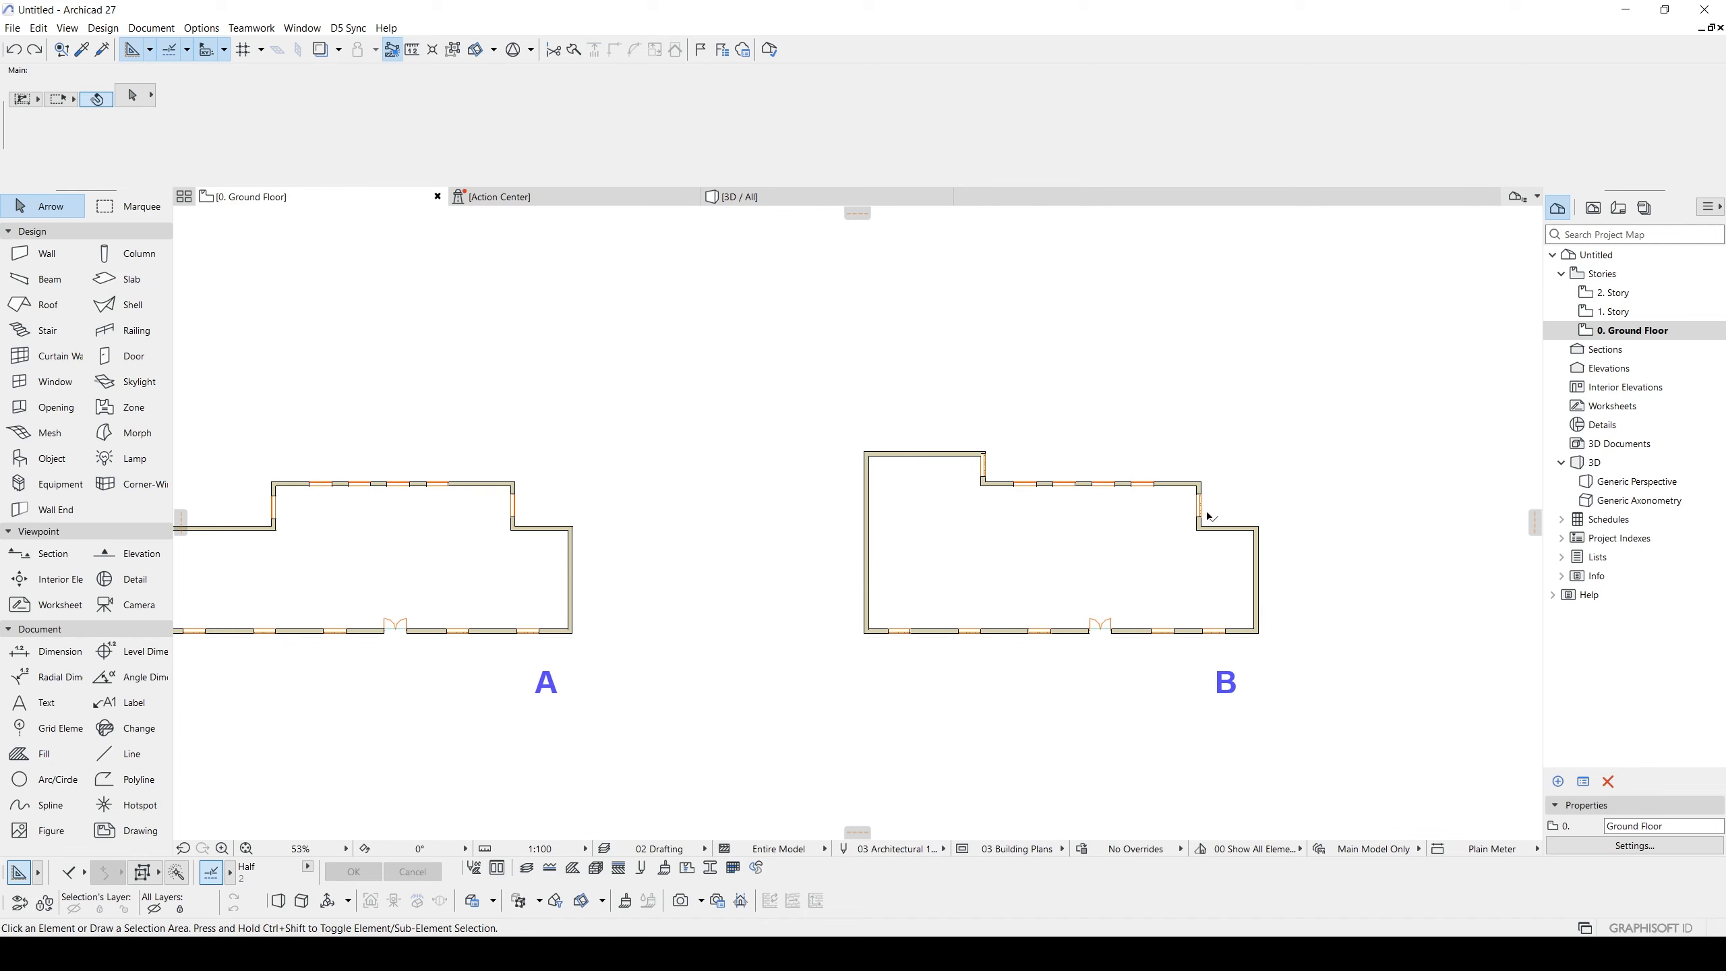
middle_drag(1098, 575, 1032, 505)
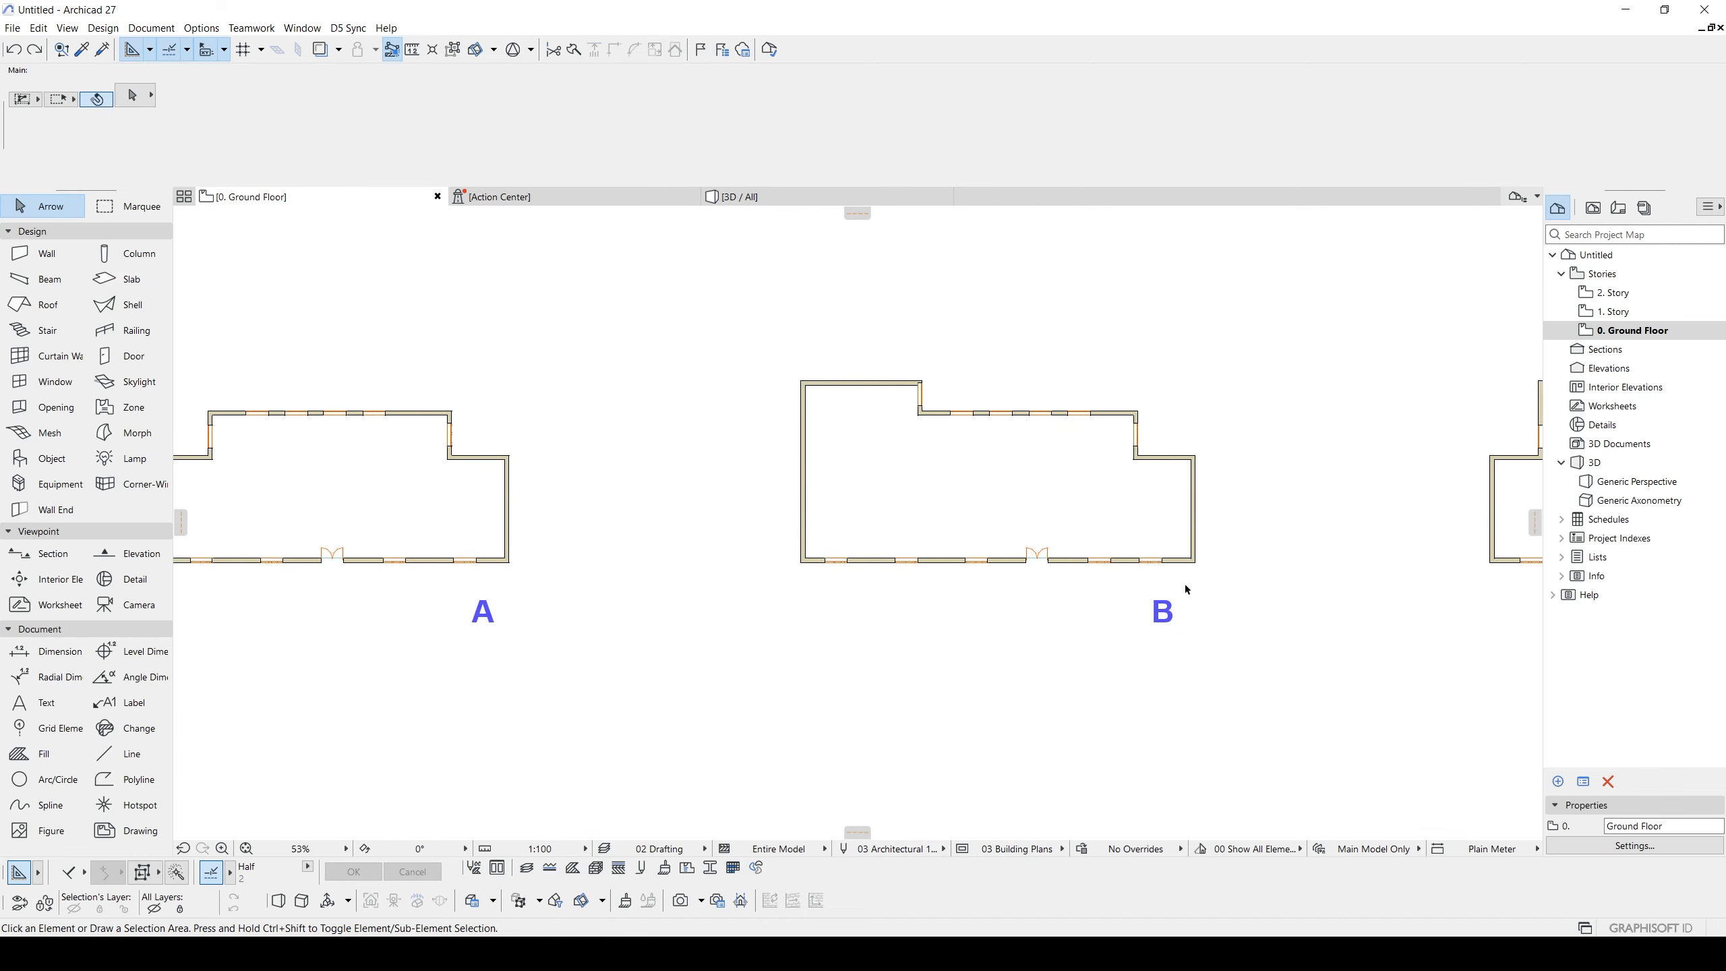
middle_drag(1014, 406, 1007, 441)
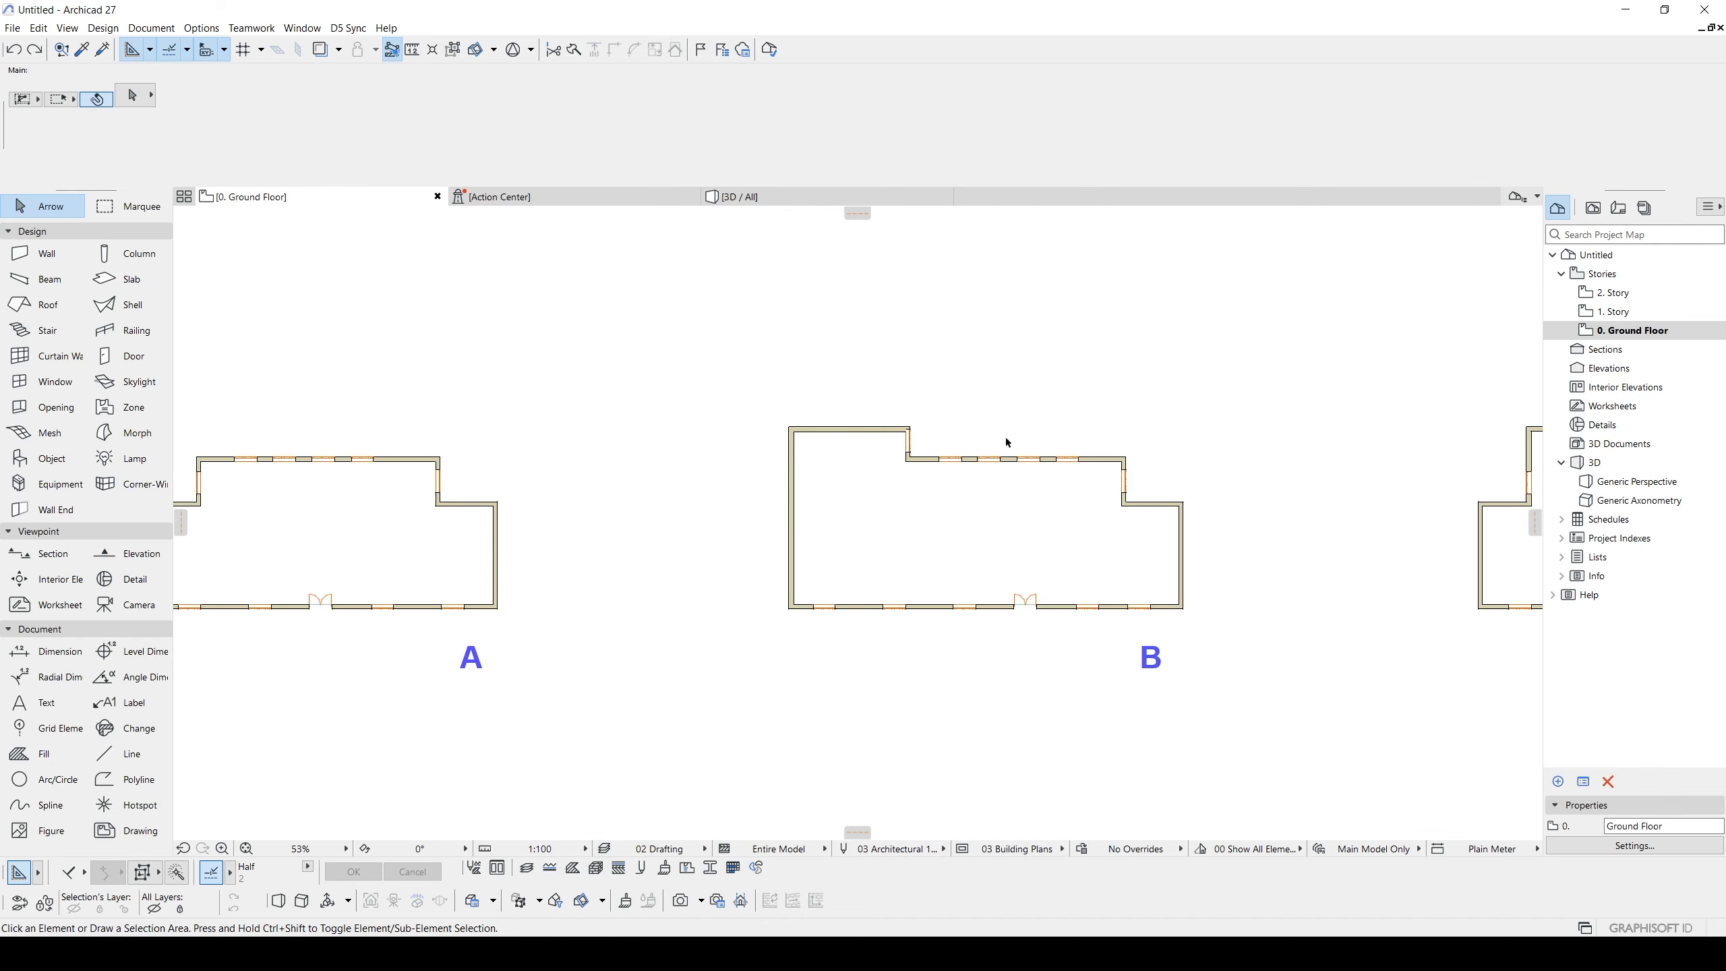
- Select building B's grouped walls, suspend groups, and clear the selection
click(925, 459)
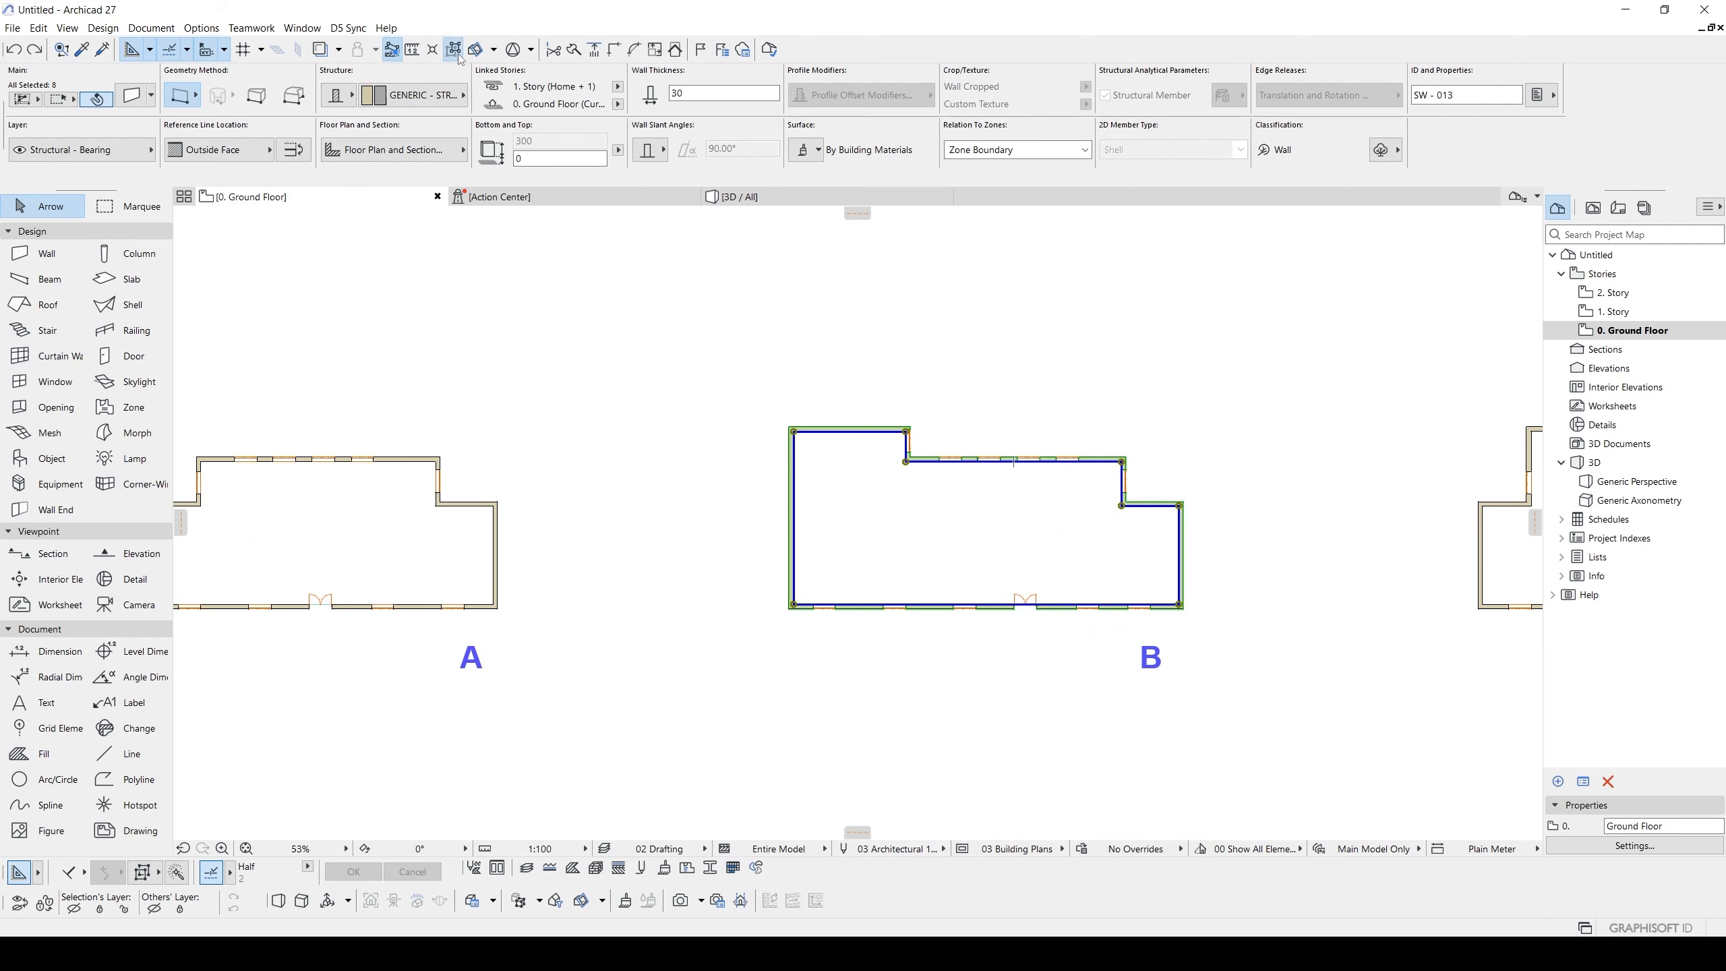
middle_drag(1079, 502, 939, 462)
scroll(884, 461, up, 2)
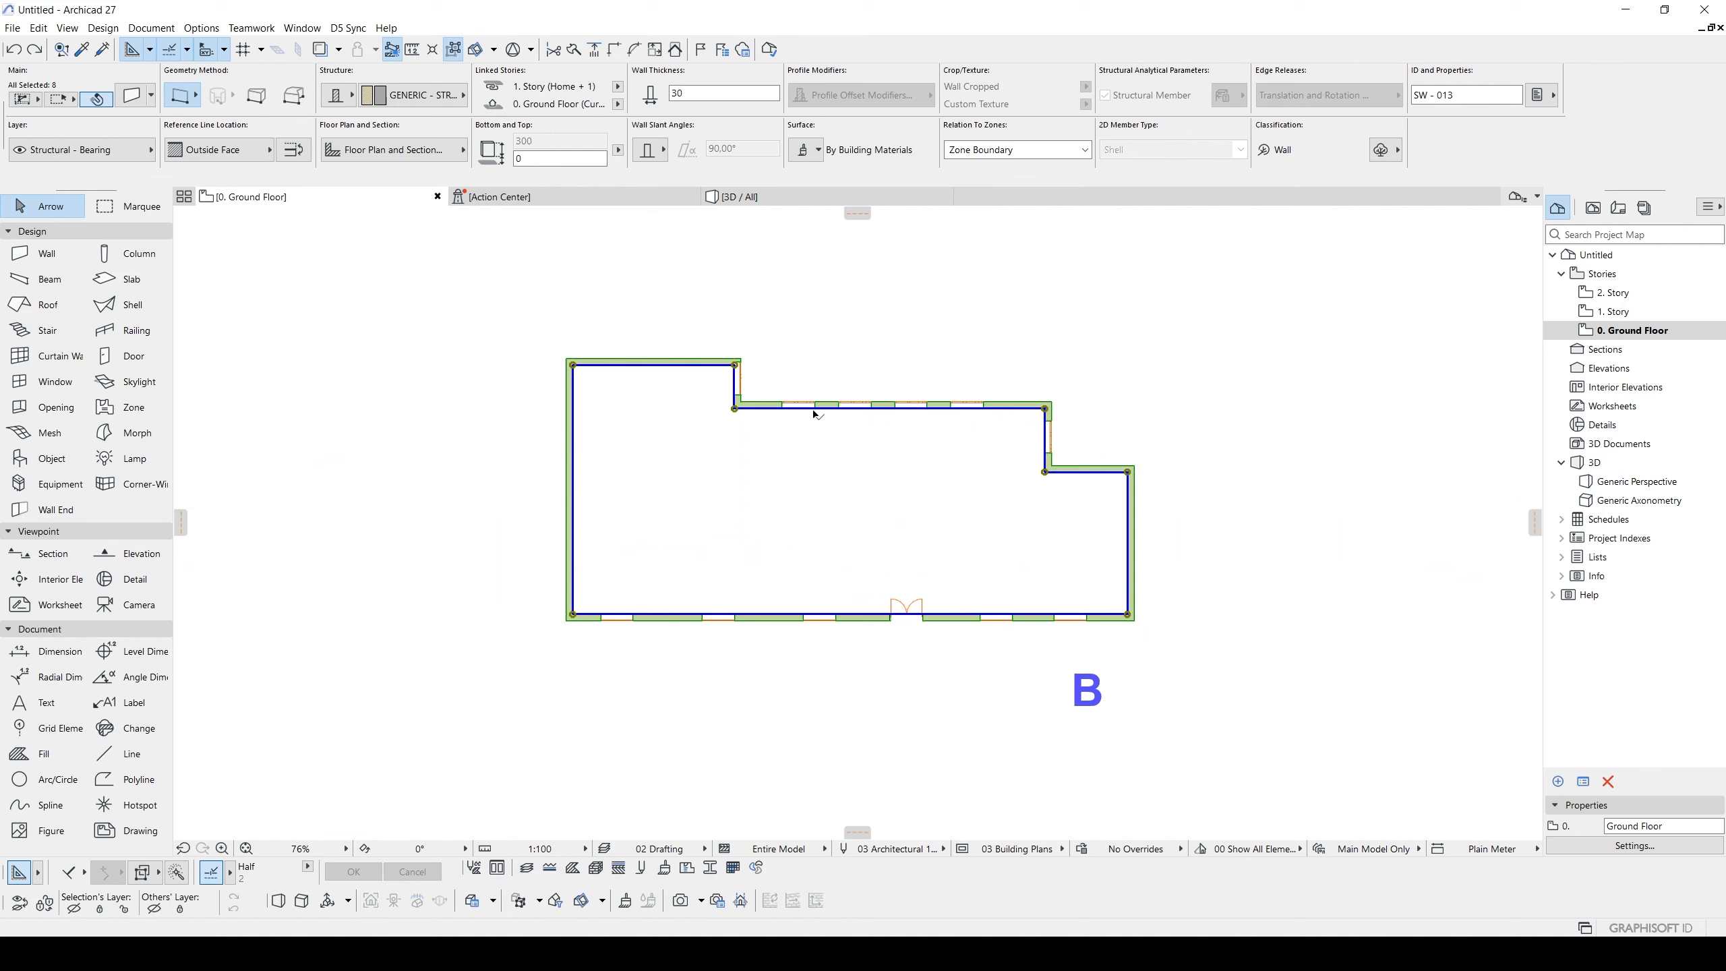
click(840, 372)
scroll(815, 400, up, 3)
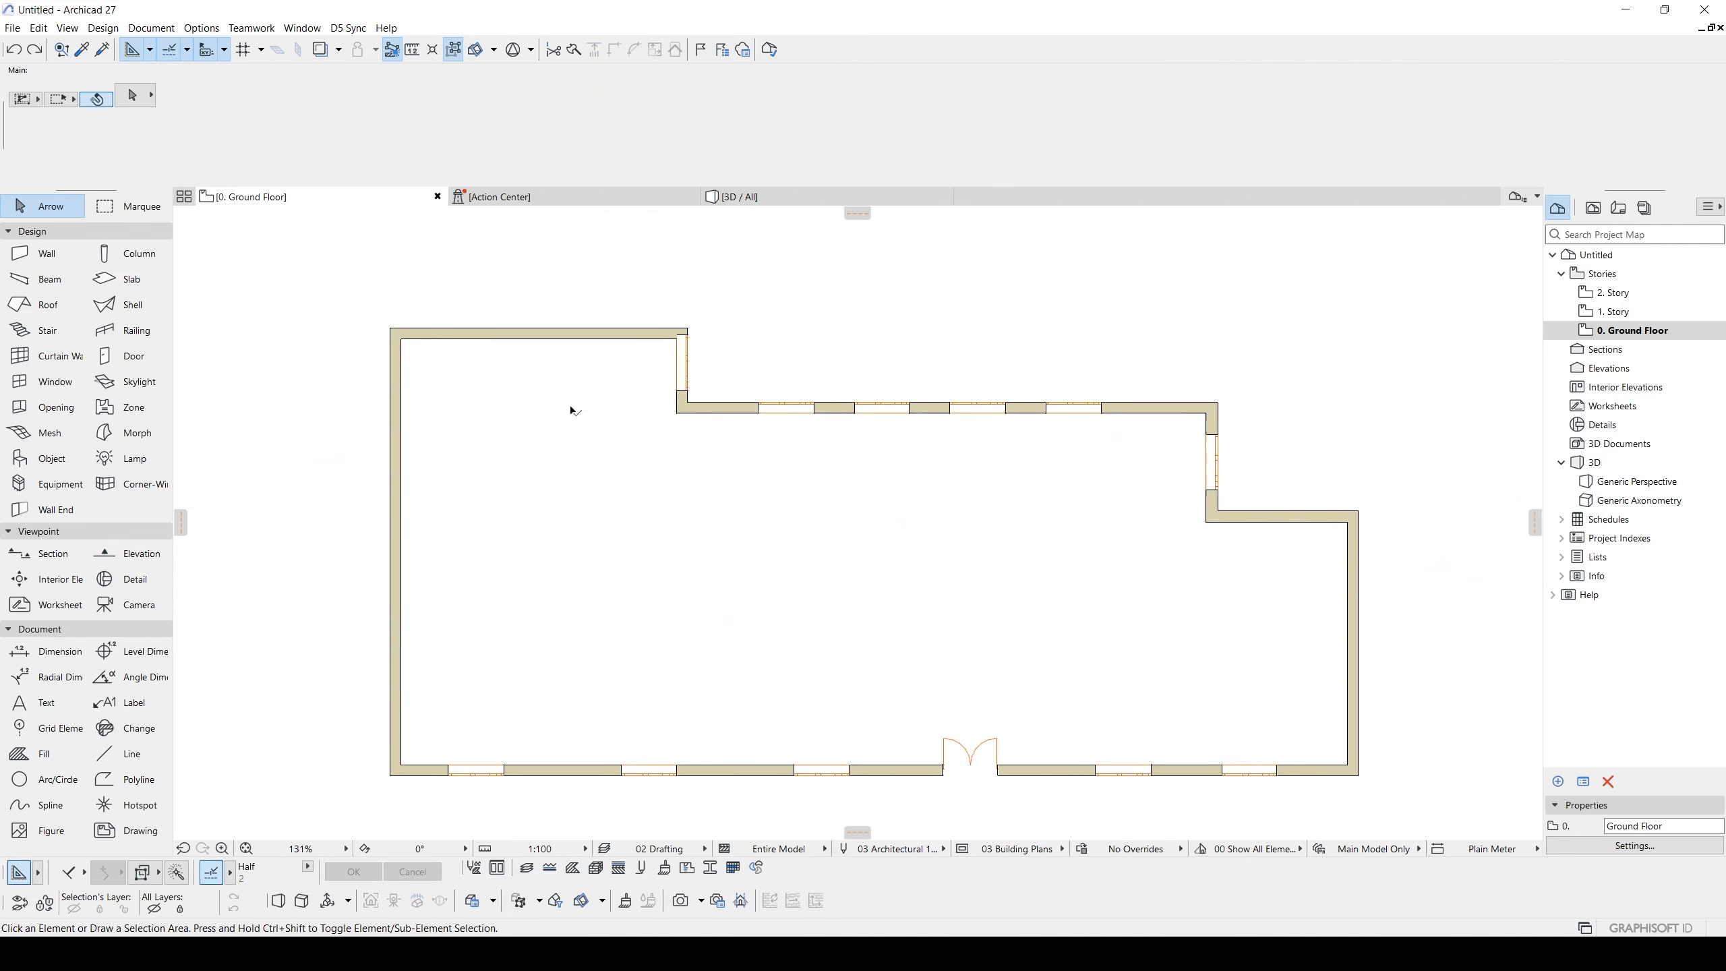
- Select all windows on the ground floor and anchor their sill height to the wall base
click(810, 413)
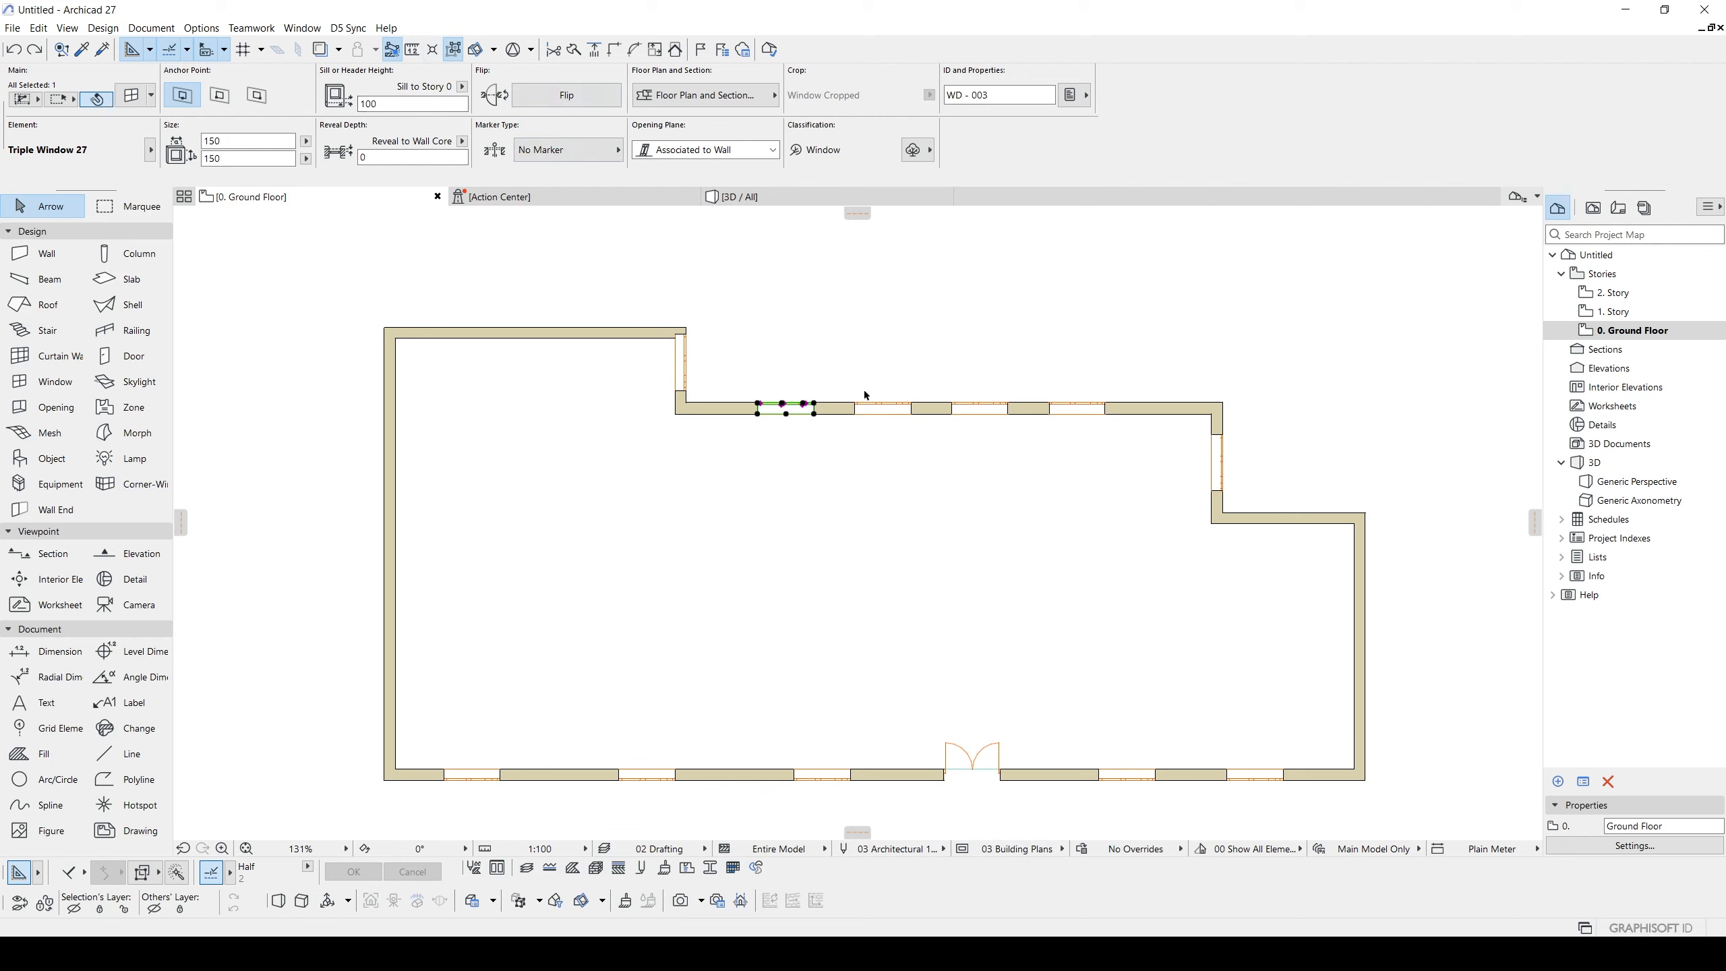
scroll(866, 391, down, 4)
middle_drag(865, 342, 895, 397)
key(Escape)
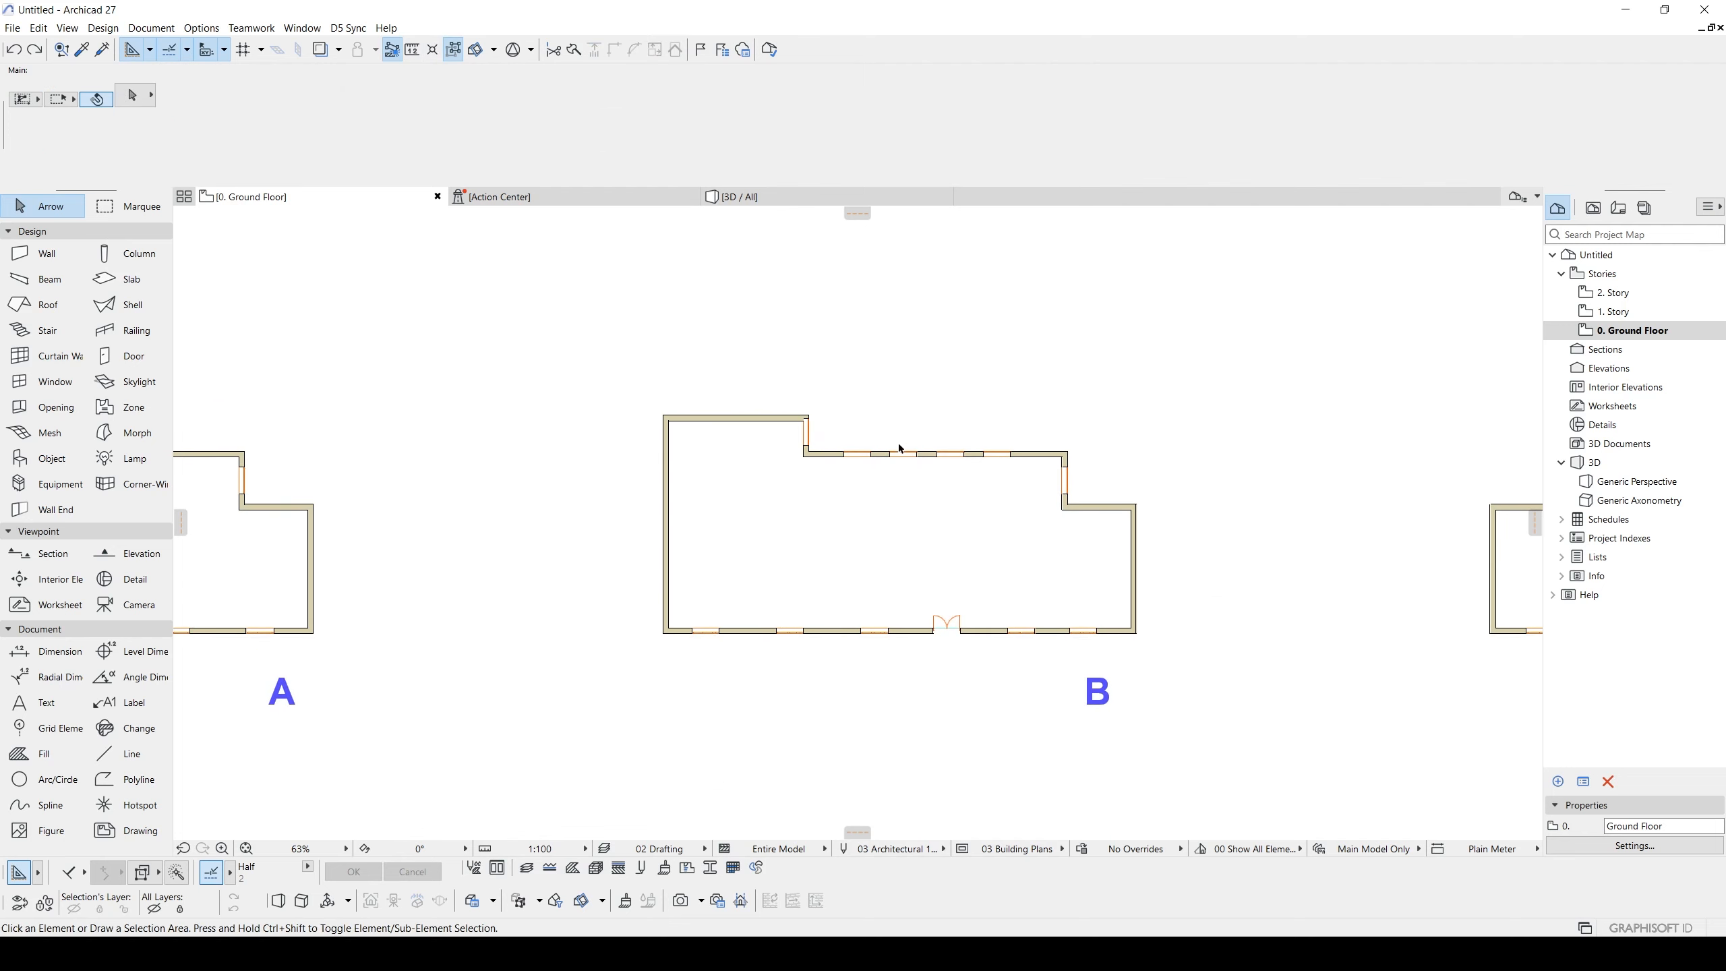
alt+click(896, 454)
key(ctrl+a)
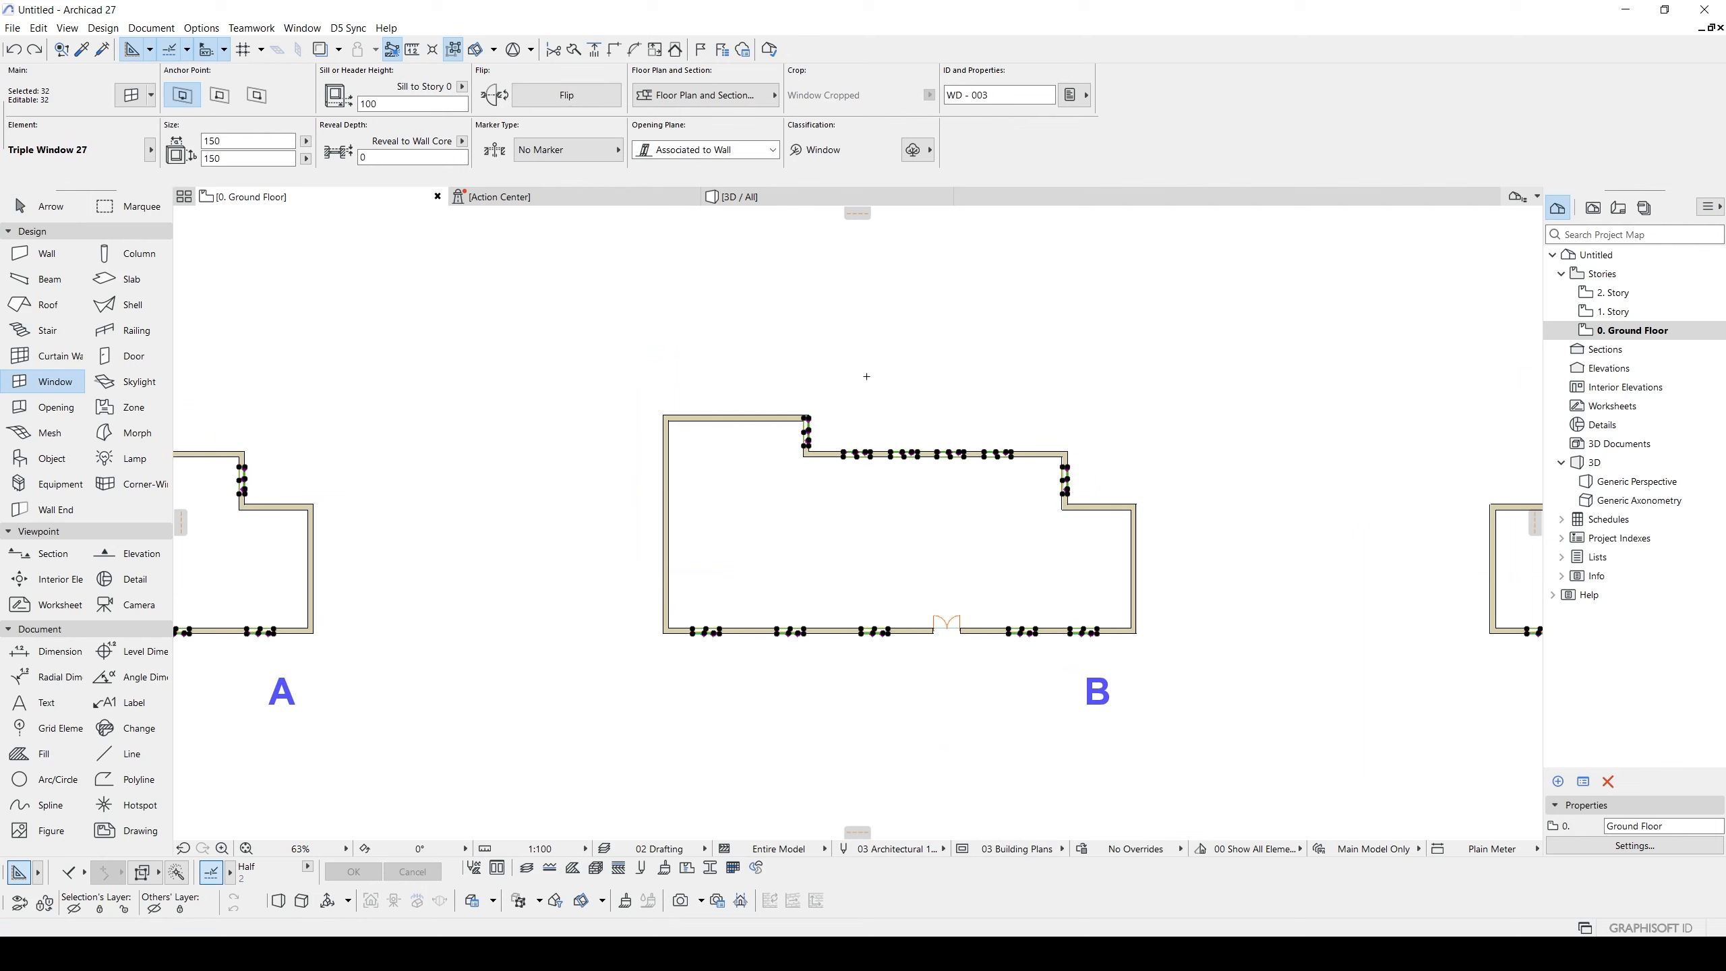
click(462, 87)
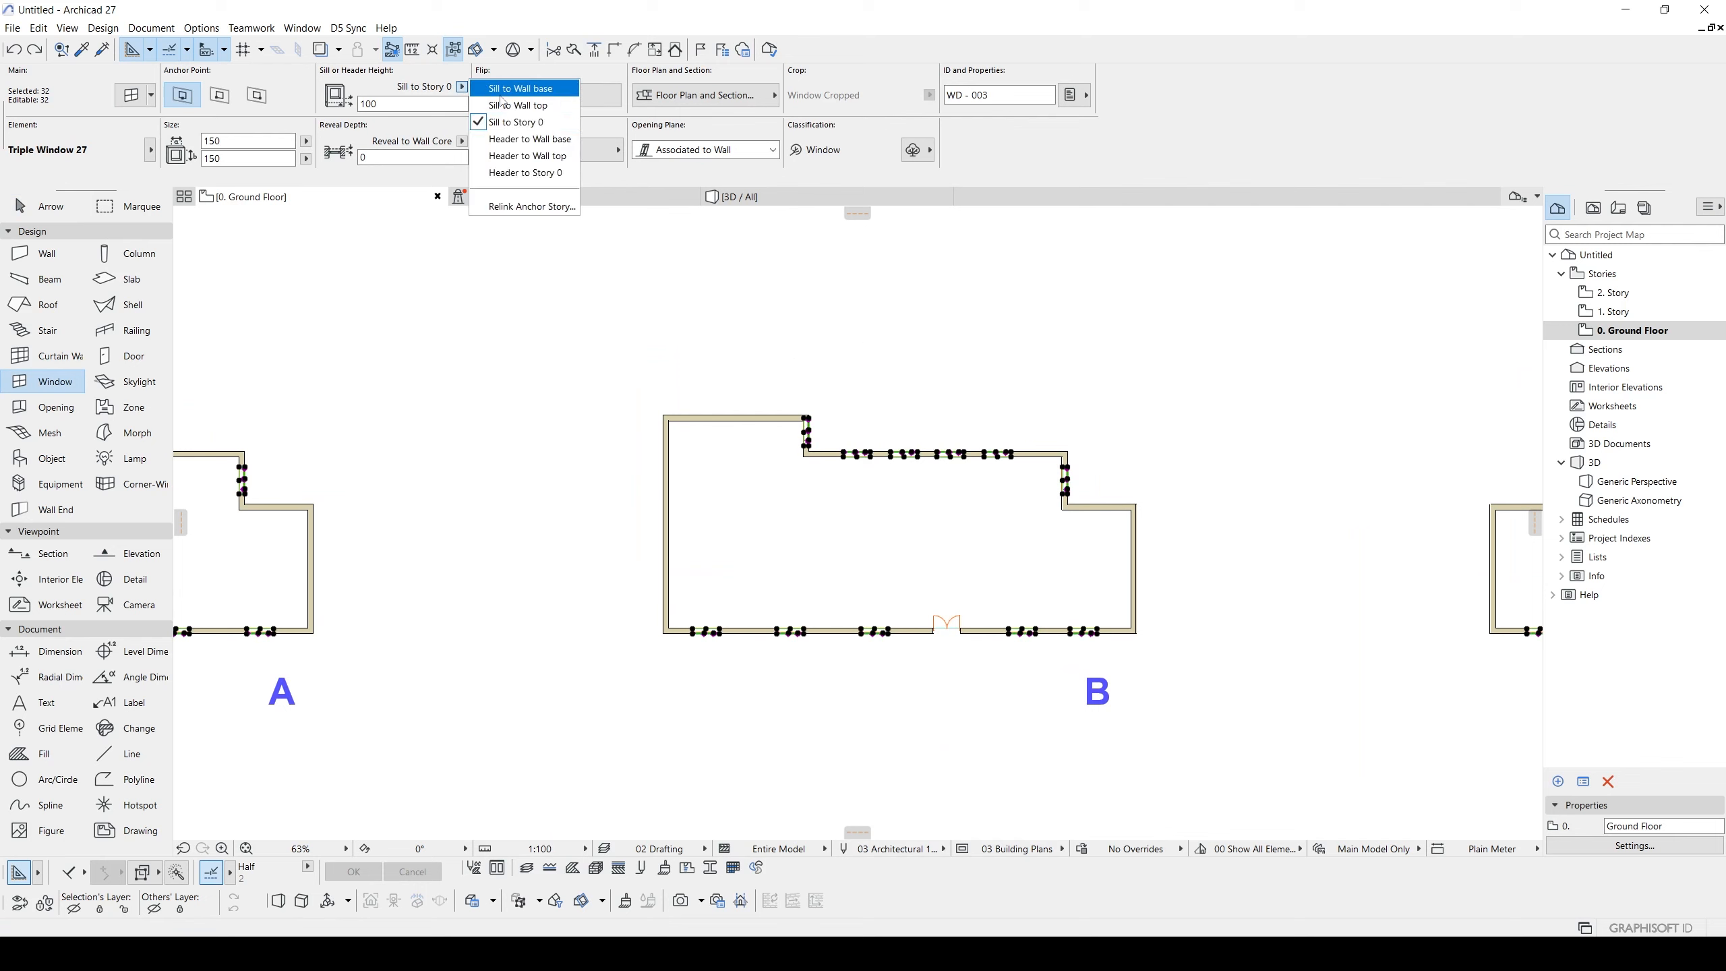
click(523, 88)
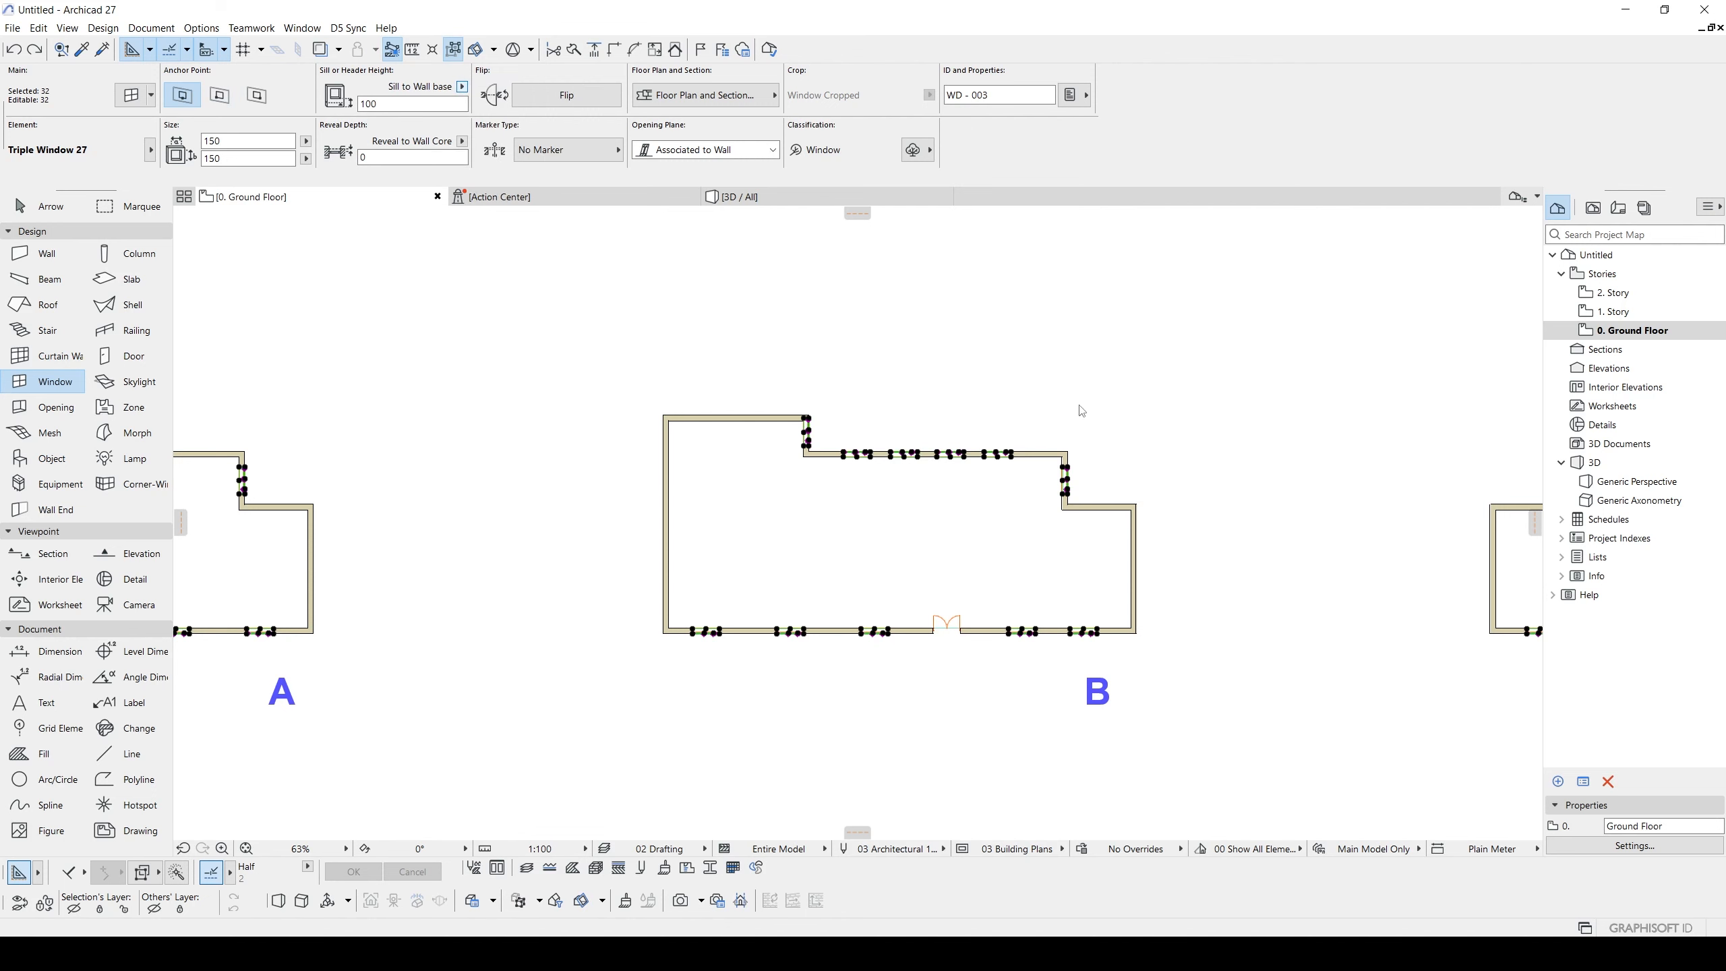
middle_drag(1409, 523, 1137, 502)
key(Escape)
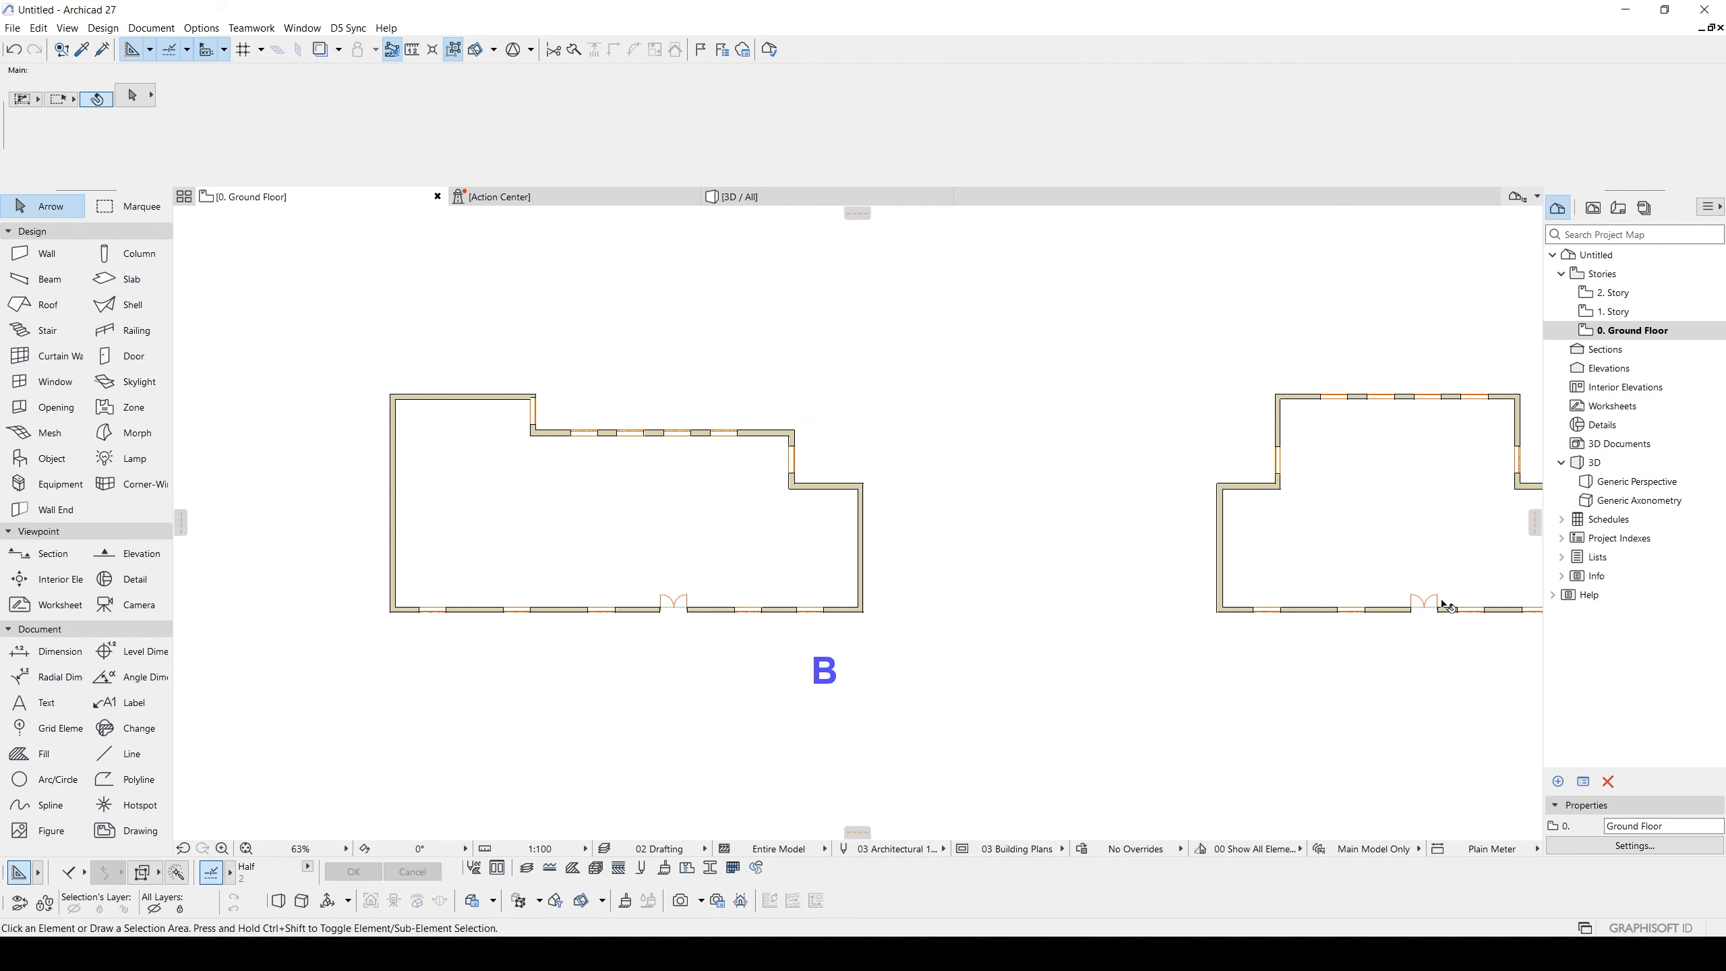
- Select all doors on the ground floor and anchor their sill height to the wall base
alt+click(1441, 585)
key(ctrl+a)
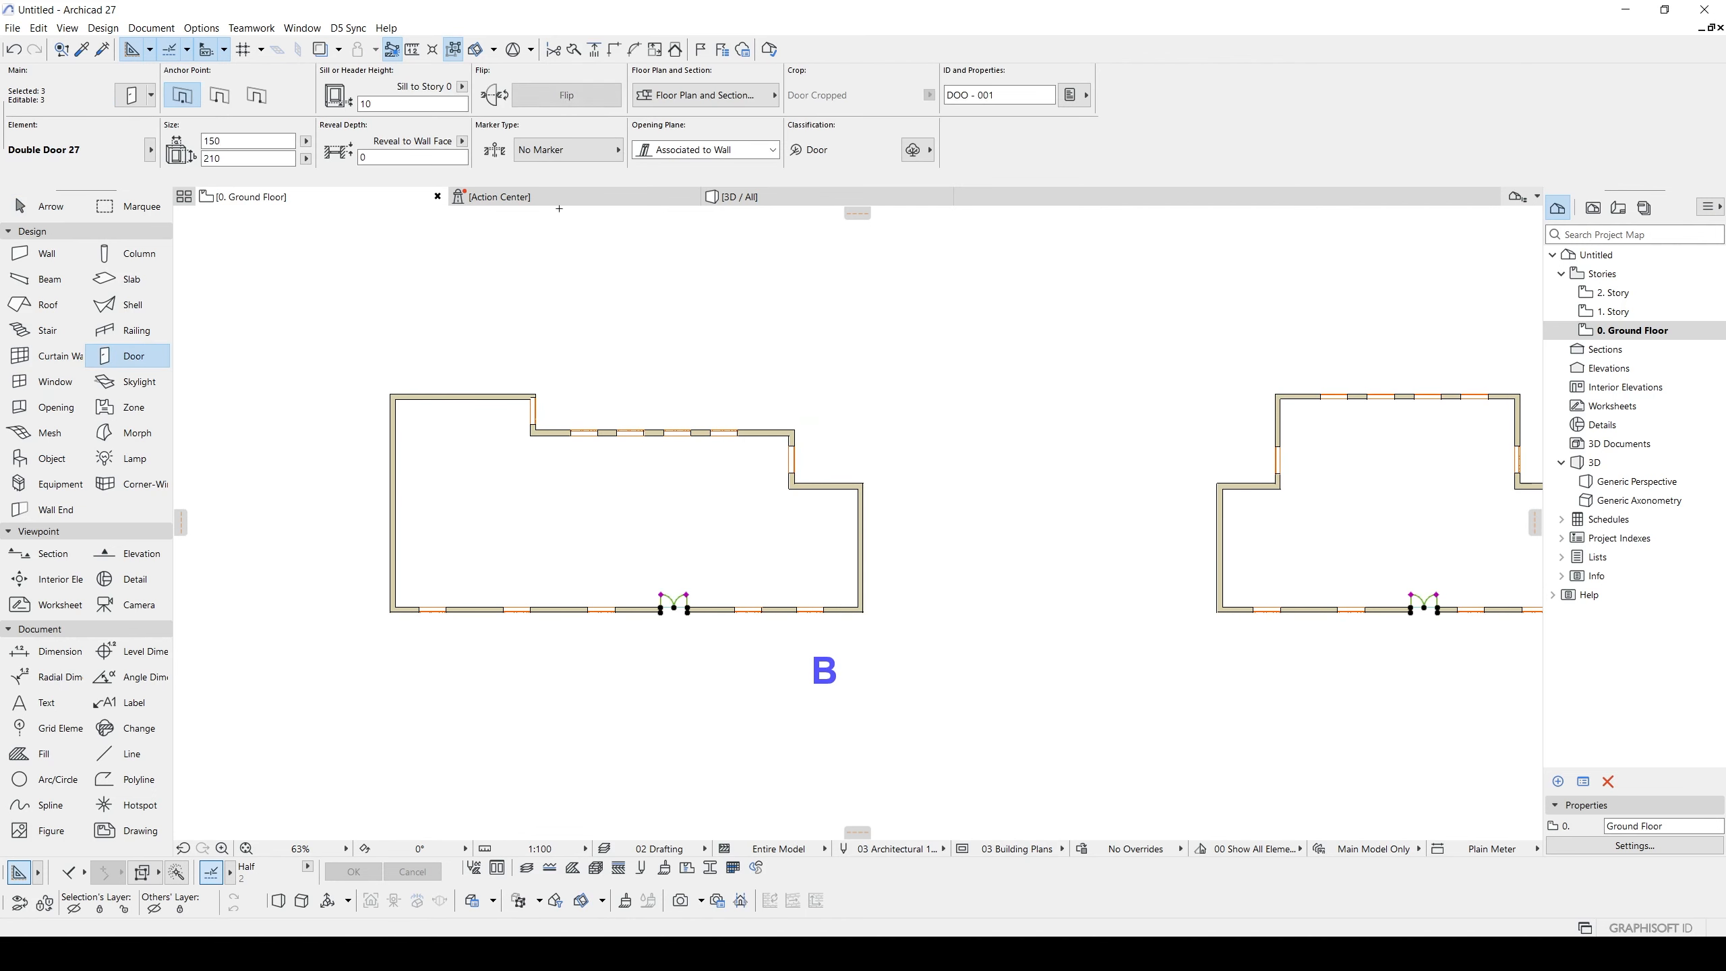
click(462, 86)
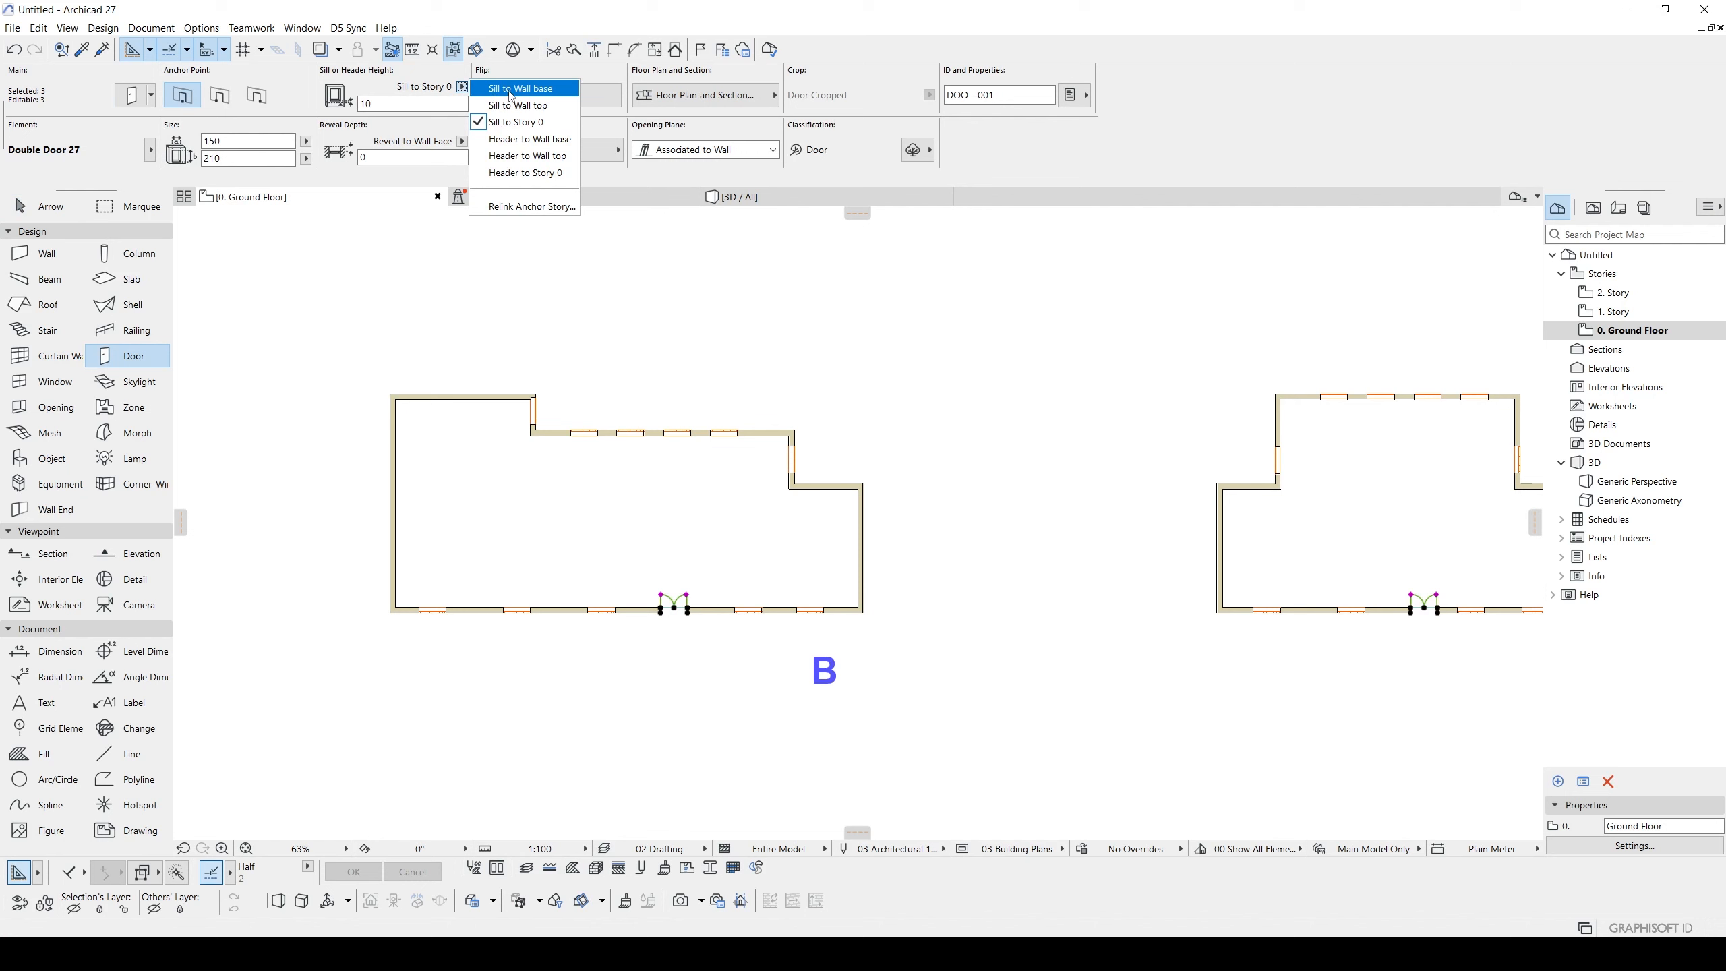
key(Escape)
scroll(821, 374, down, 2)
key(Escape)
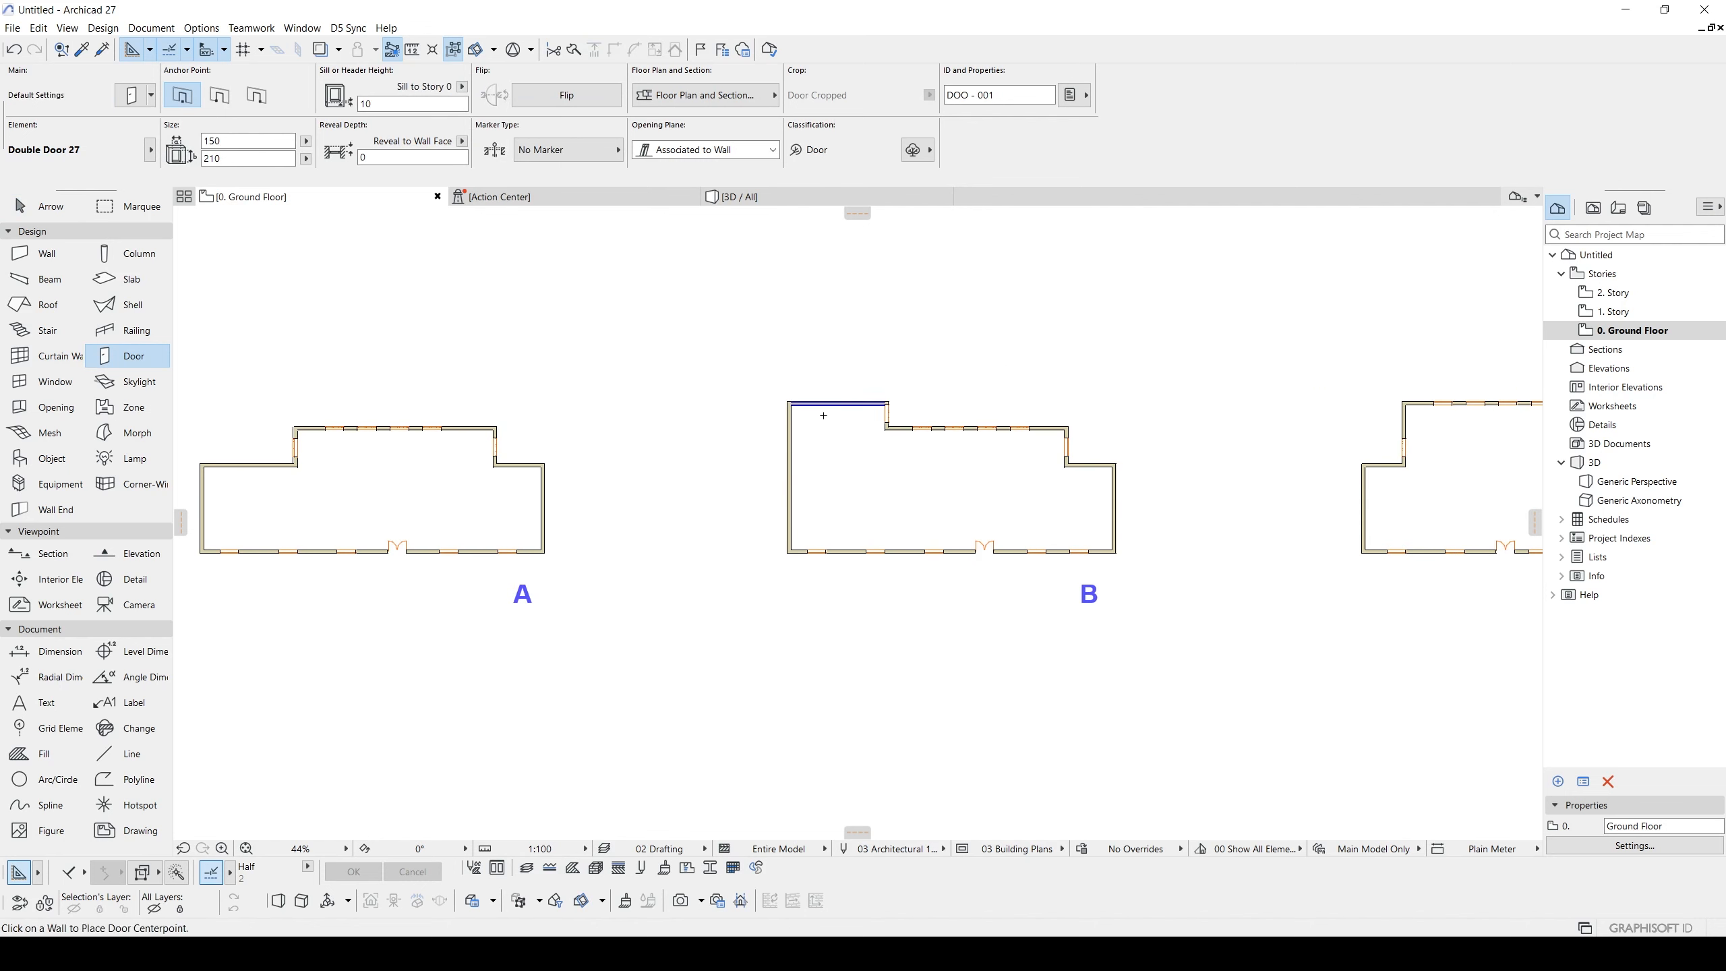
- Select all of building B's walls and elevate them by 150, without setting the home story by elevation
key(Escape)
click(821, 406)
key(alt+g)
key(alt+g)
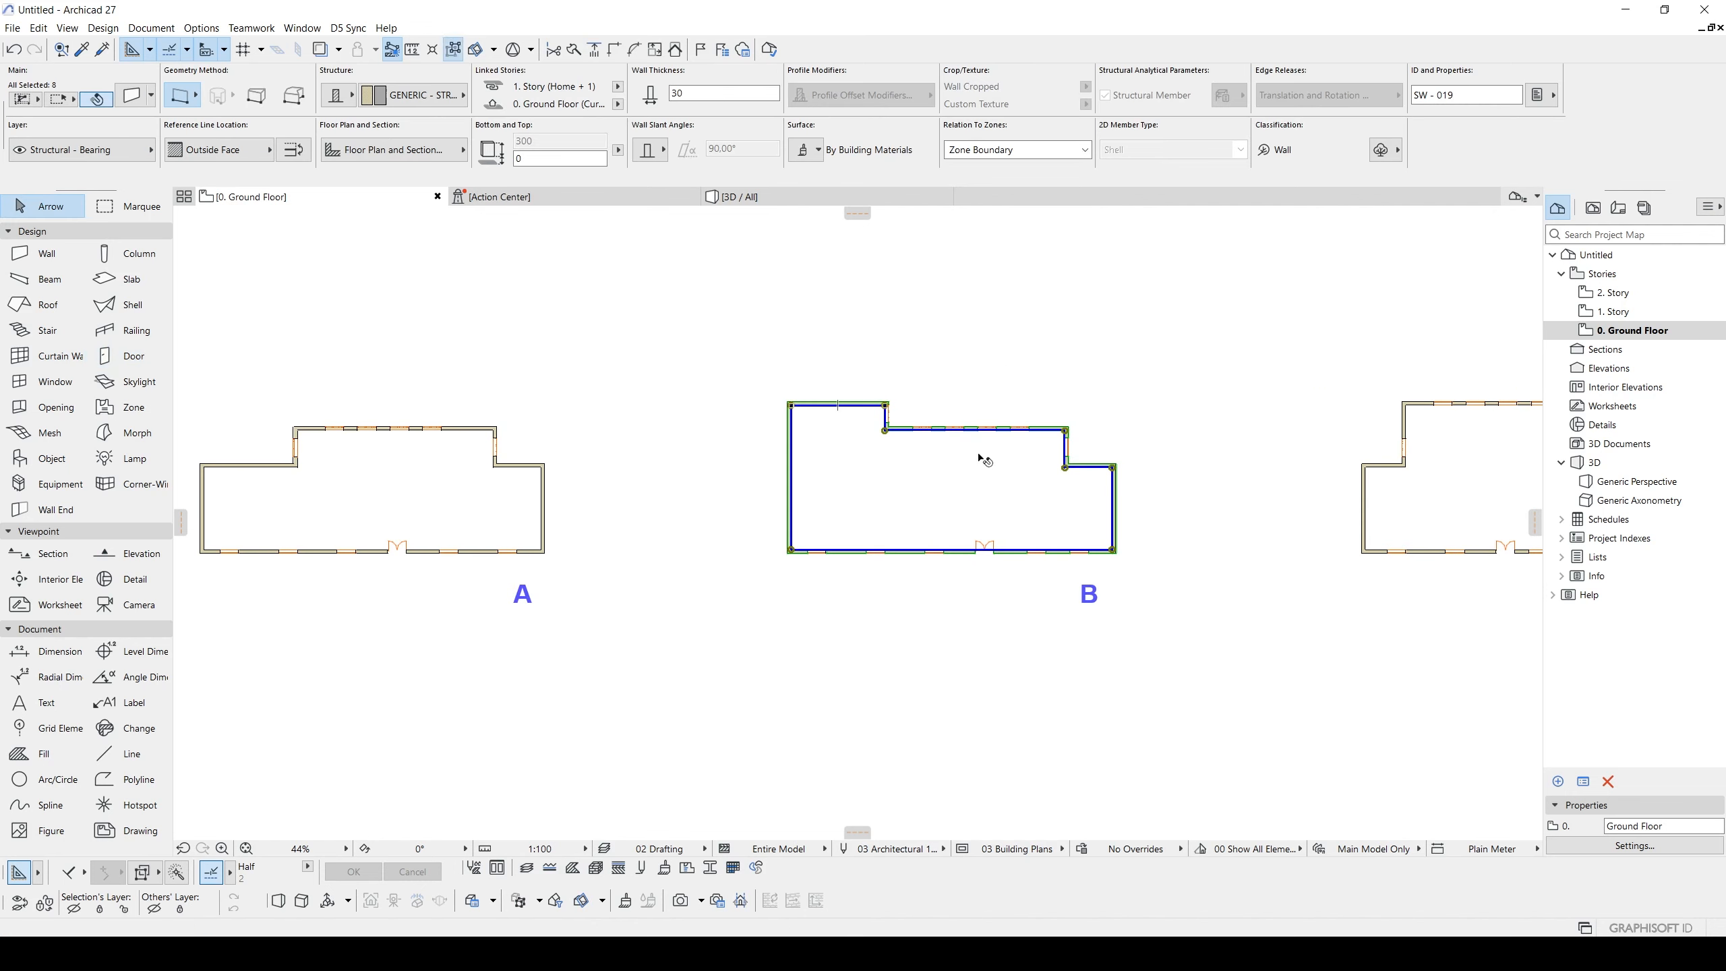
scroll(818, 445, up, 3)
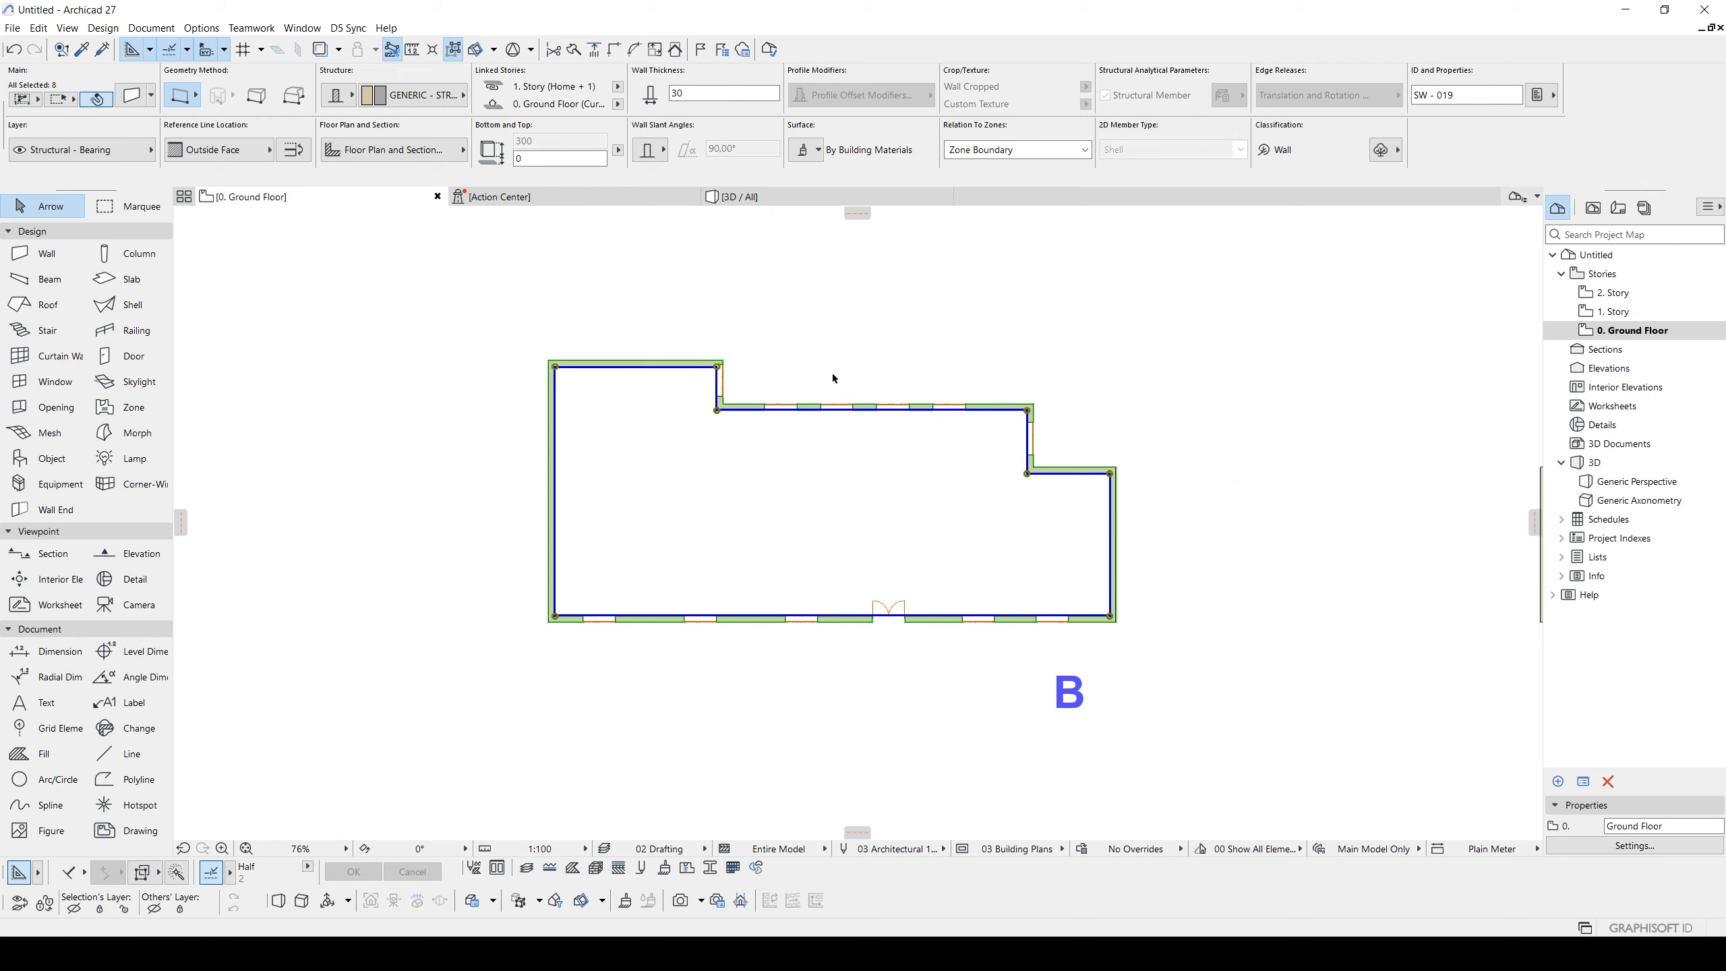
key(ctrl+9)
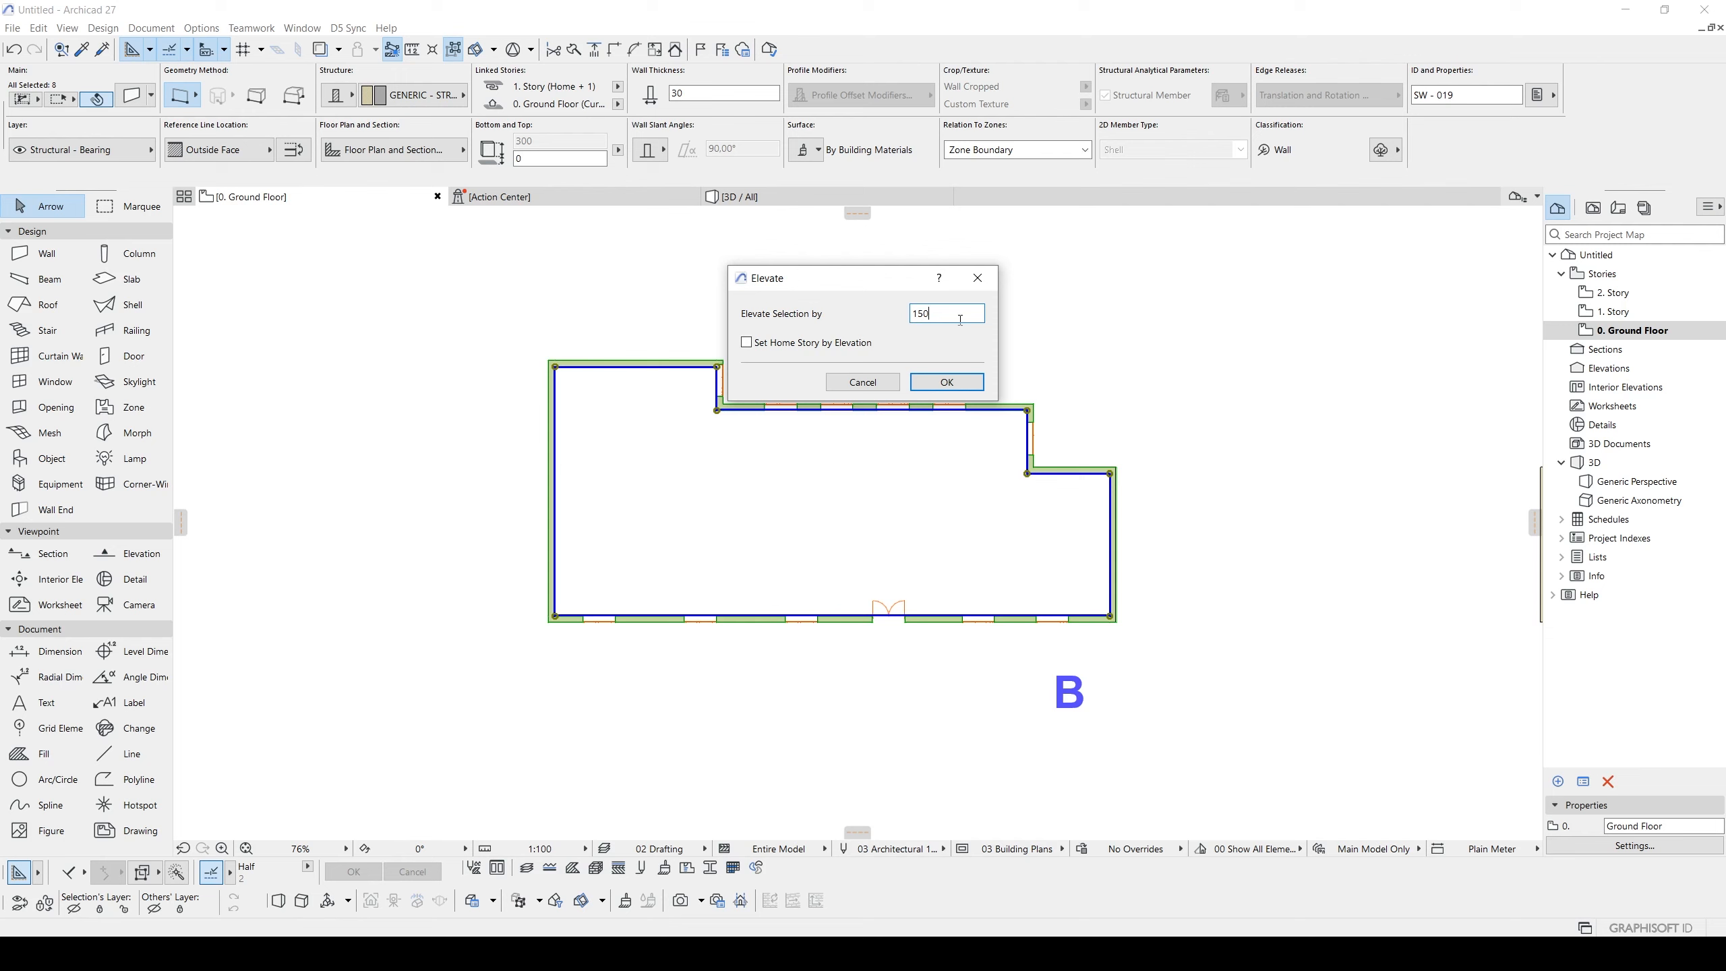
text(150)
click(947, 382)
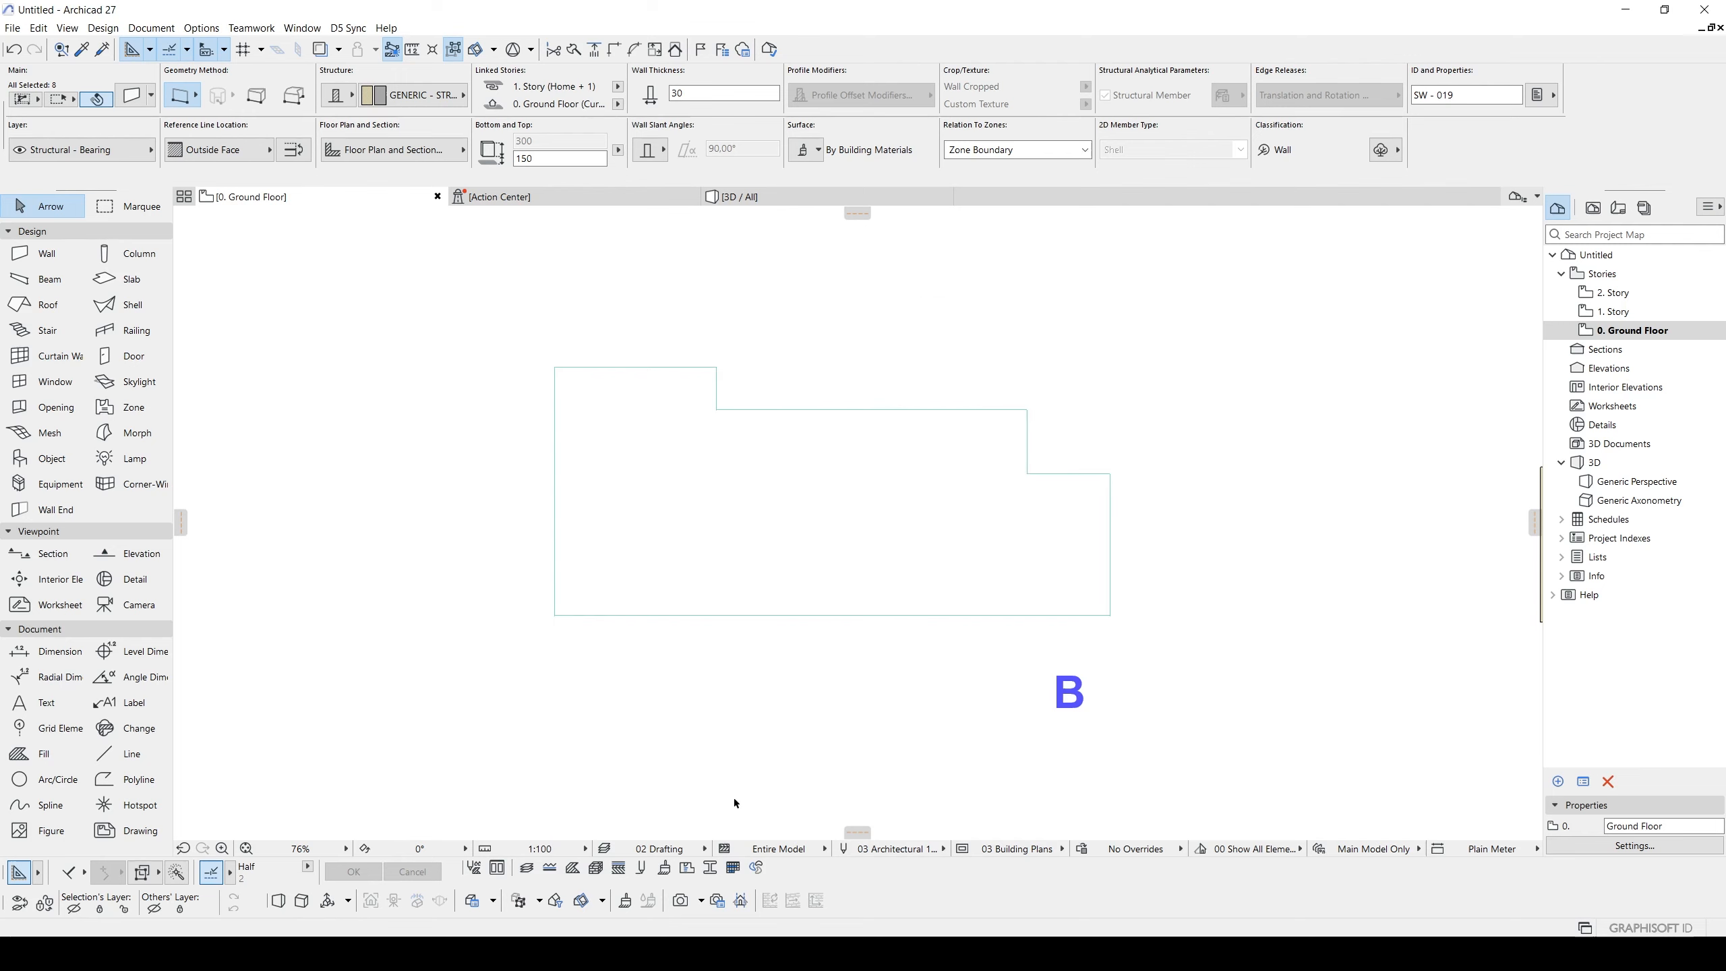
- Elevate building B's floor slab by 150, then clear the selection
scroll(598, 448, down, 4)
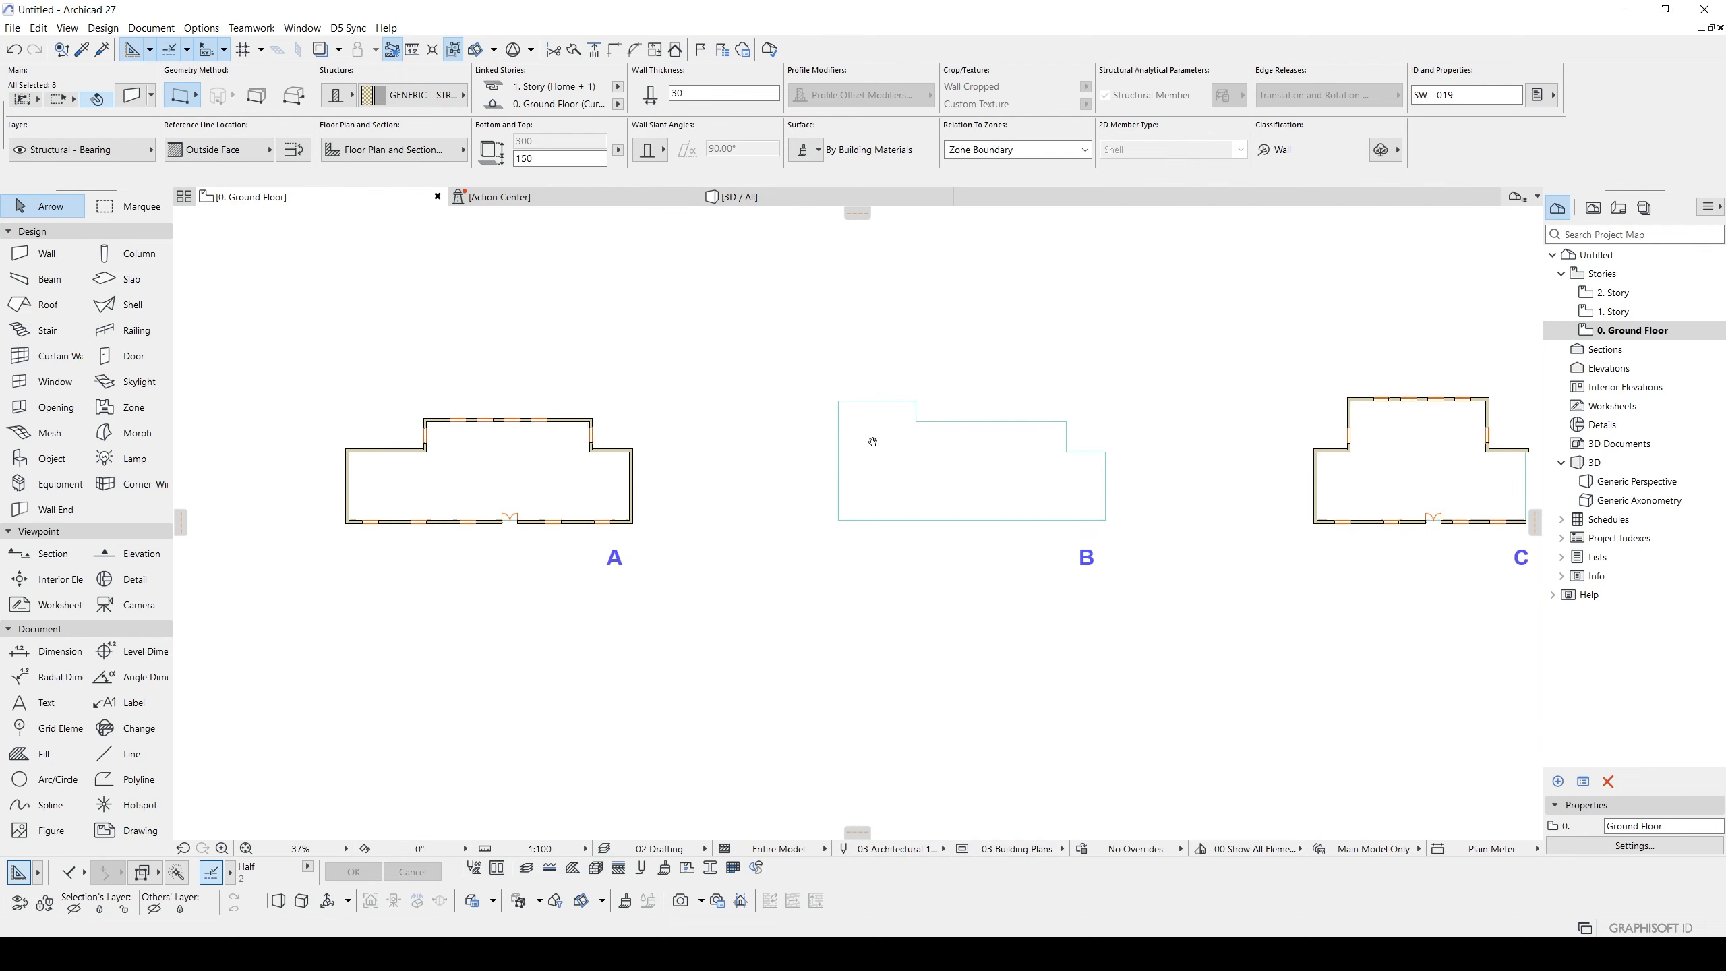
click(888, 451)
key(ctrl+9)
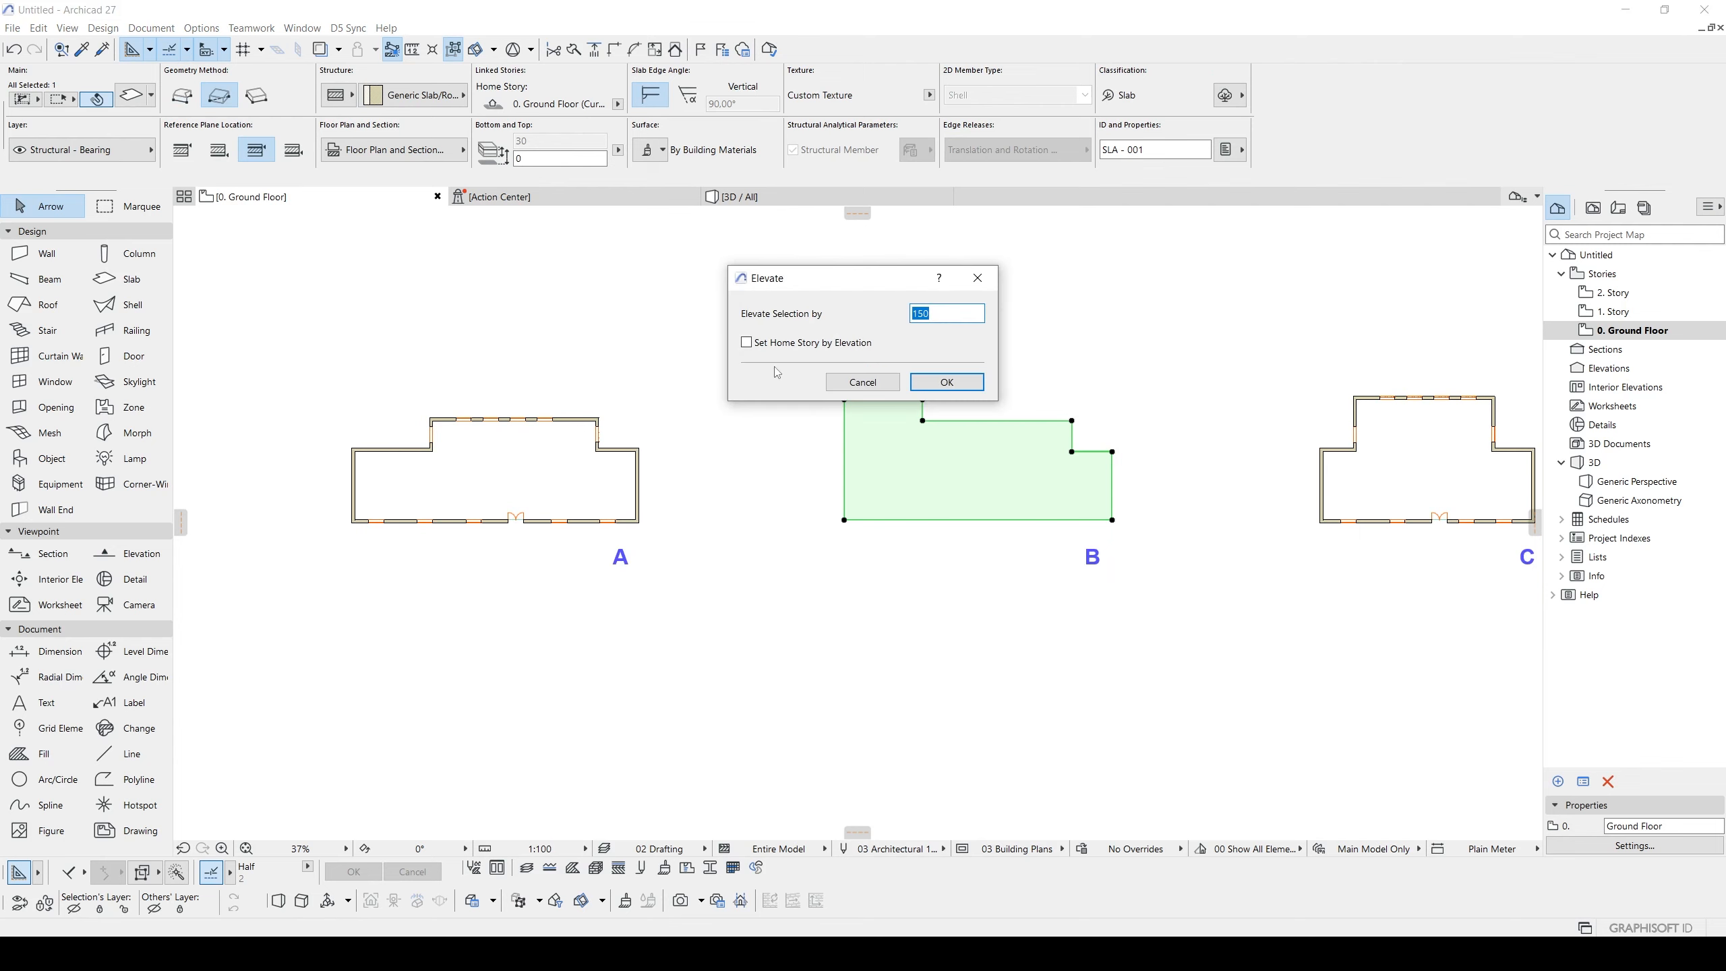
drag(864, 278, 802, 333)
key(Return)
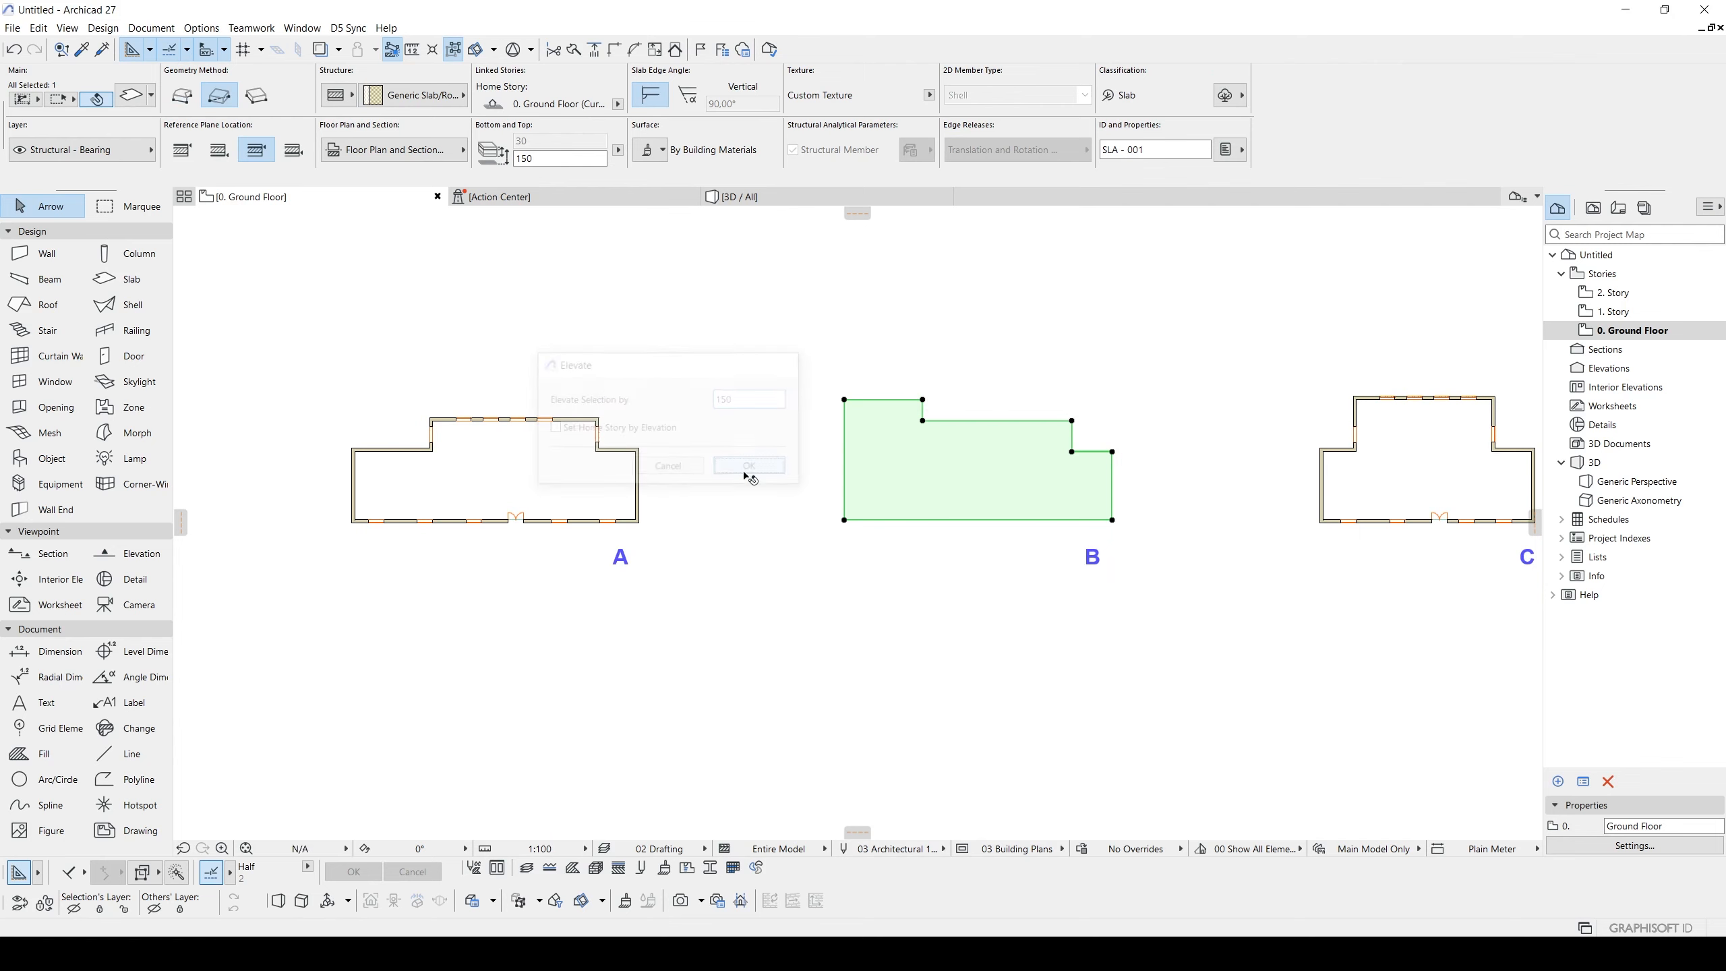
click(976, 551)
- Check the elevated building B in the 3D view and return to the ground floor plan
key(F3)
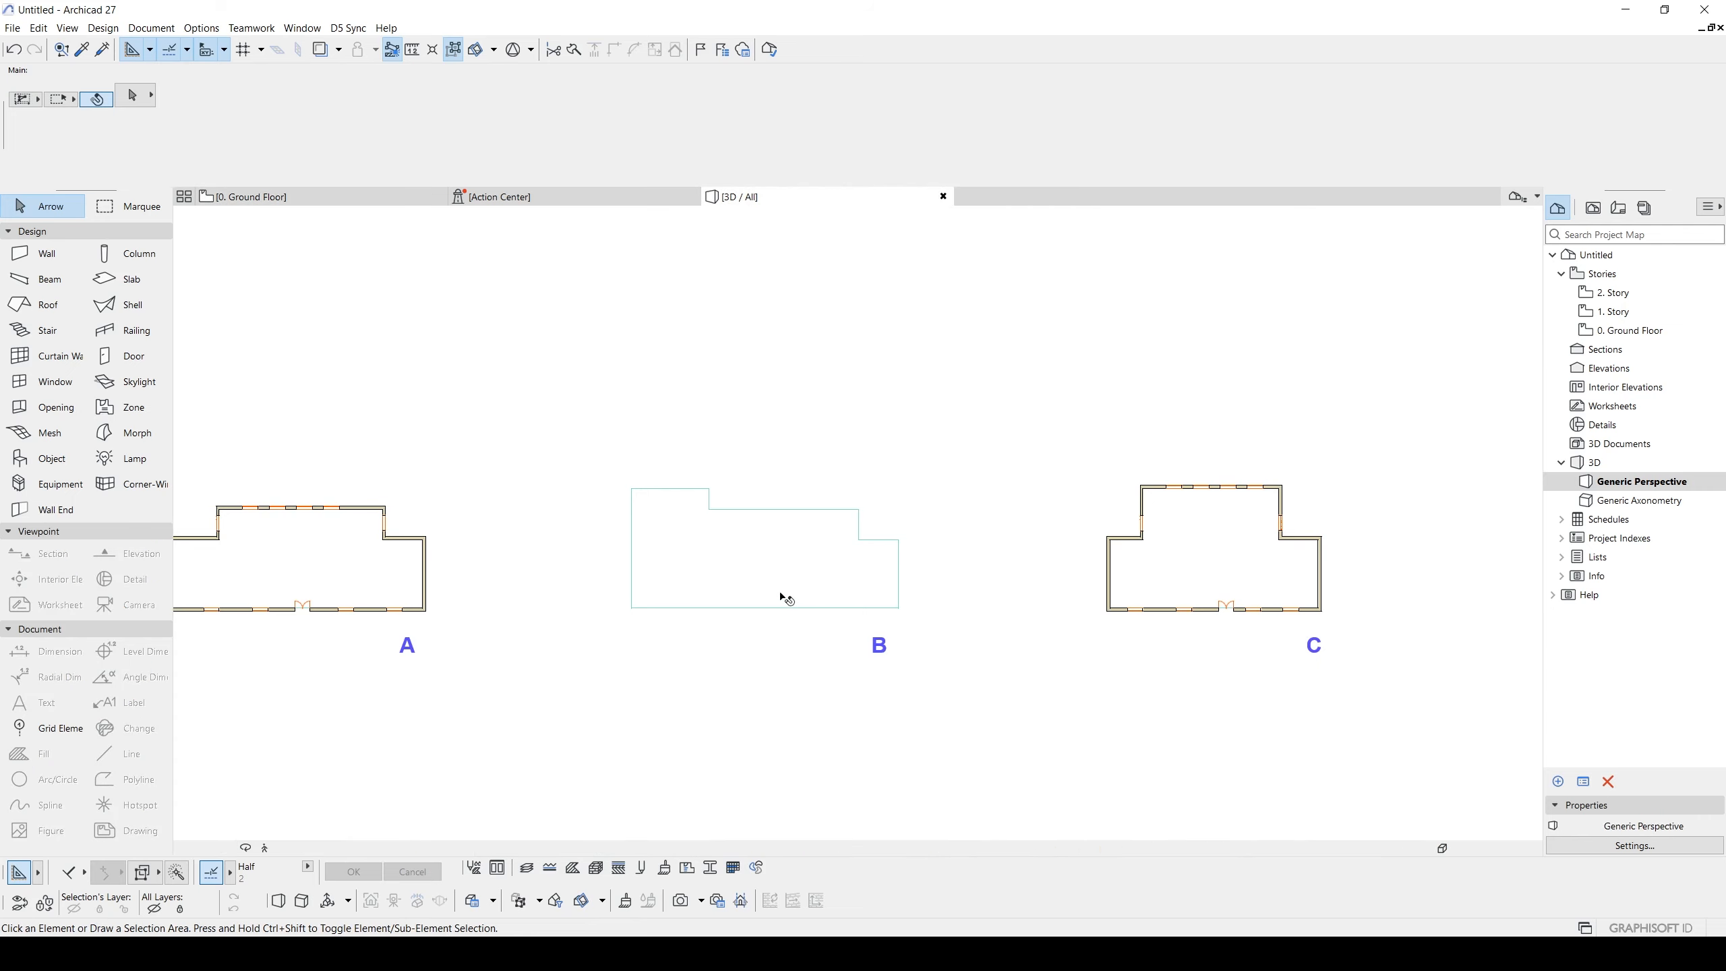
scroll(825, 441, up, 5)
mouse_move(833, 445)
shift+middle_down()
mouse_move(818, 364)
mouse_move(673, 354)
mouse_move(759, 370)
mouse_move(856, 432)
shift+middle_up()
key(F2)
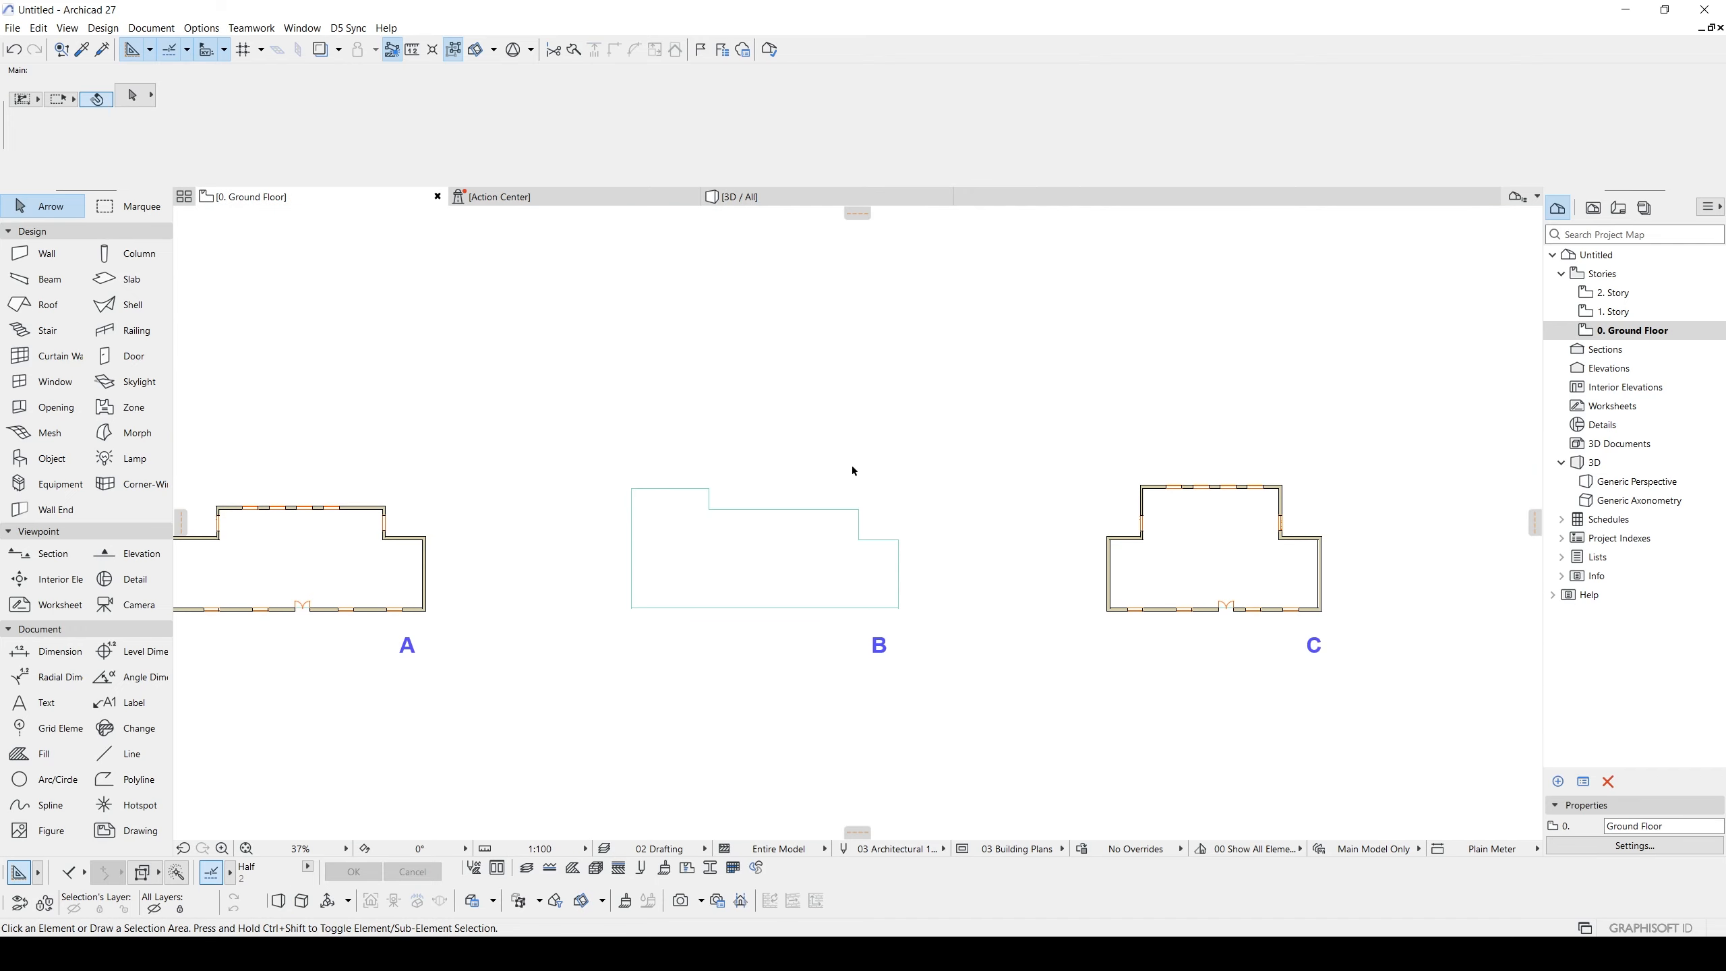
middle_drag(1390, 575, 1083, 535)
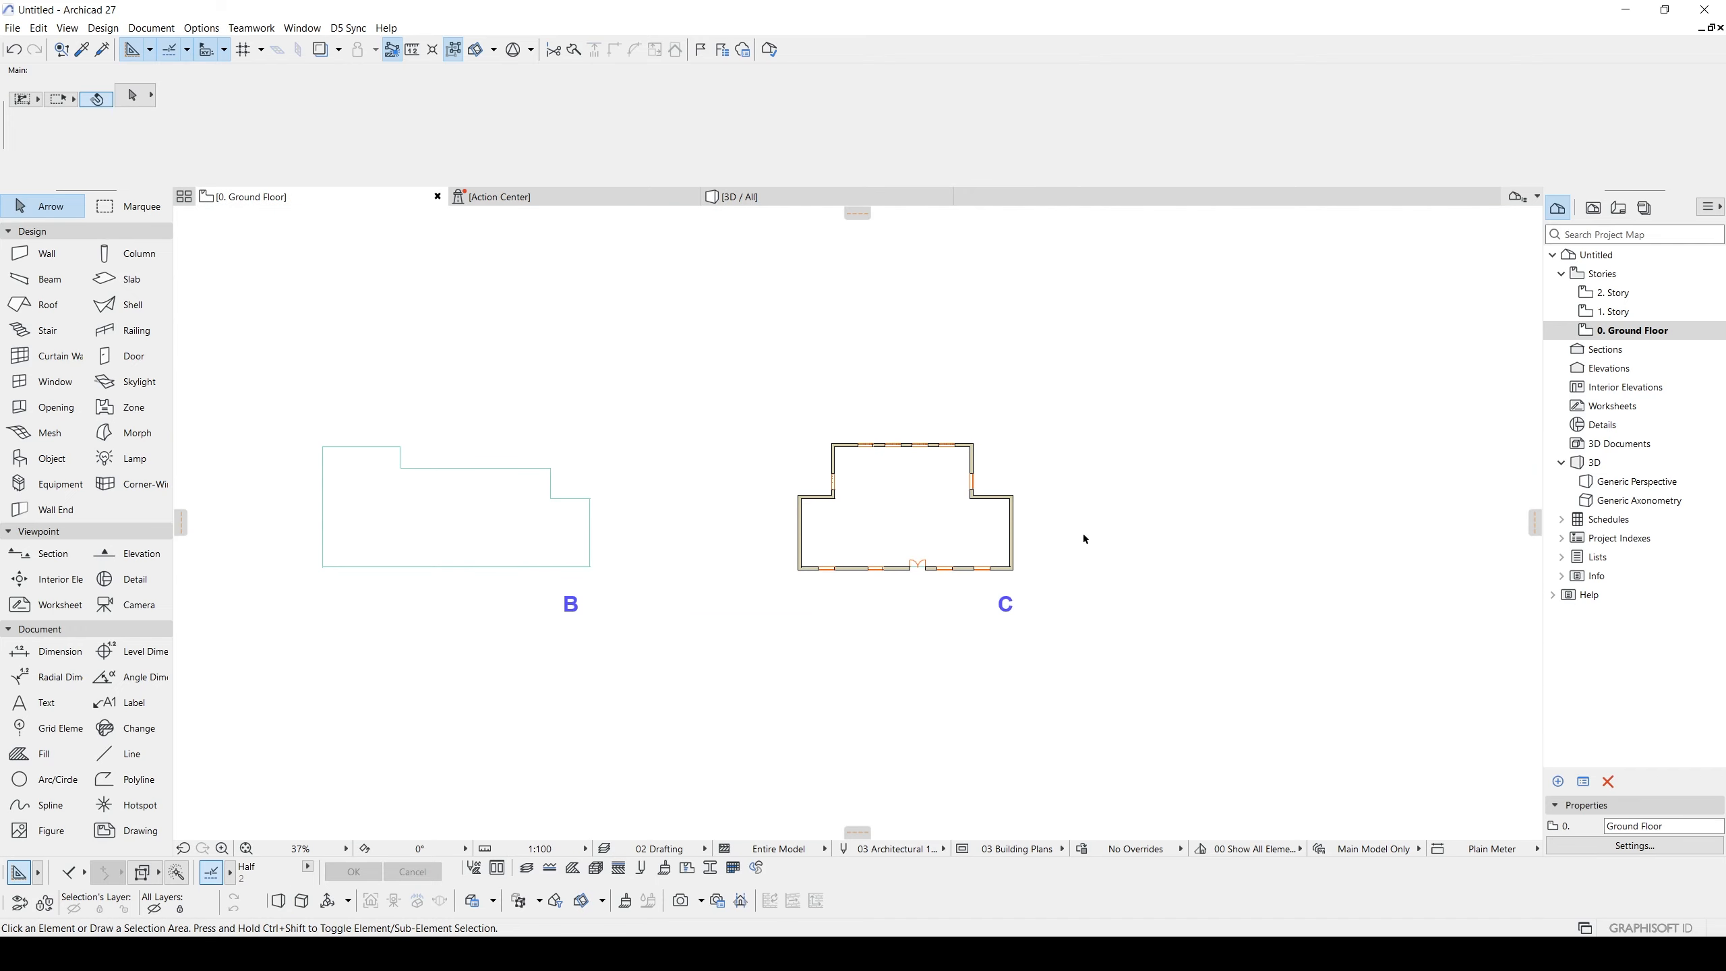
click(1012, 531)
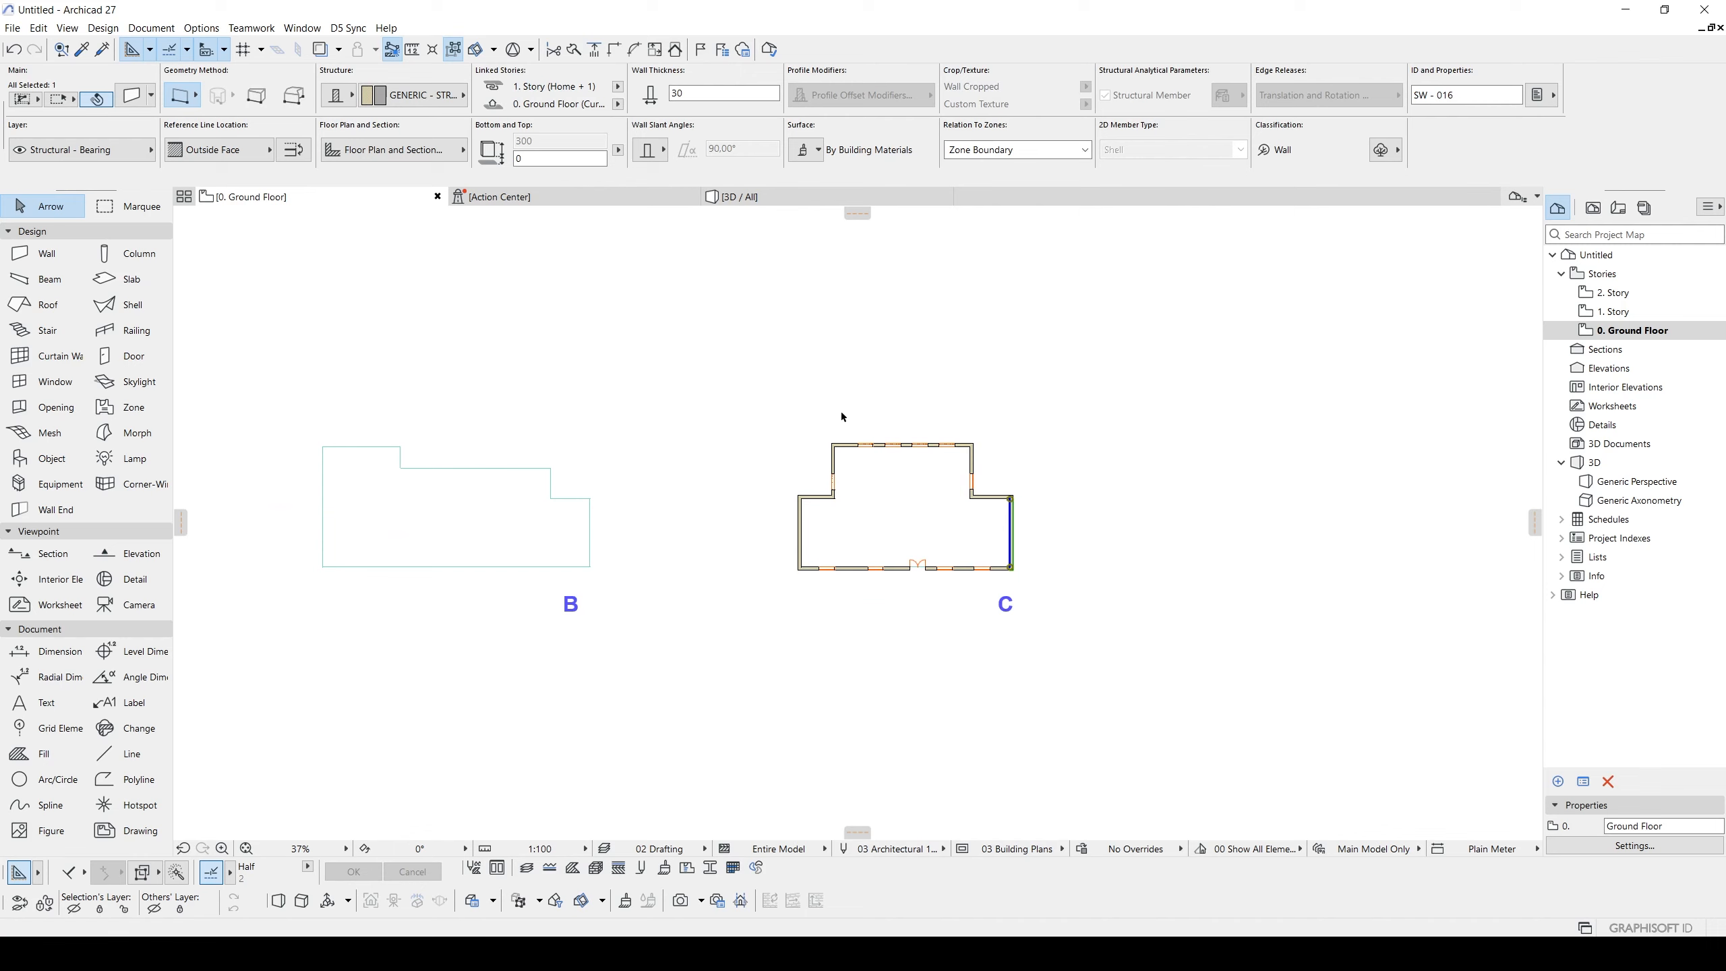
key(alt+g)
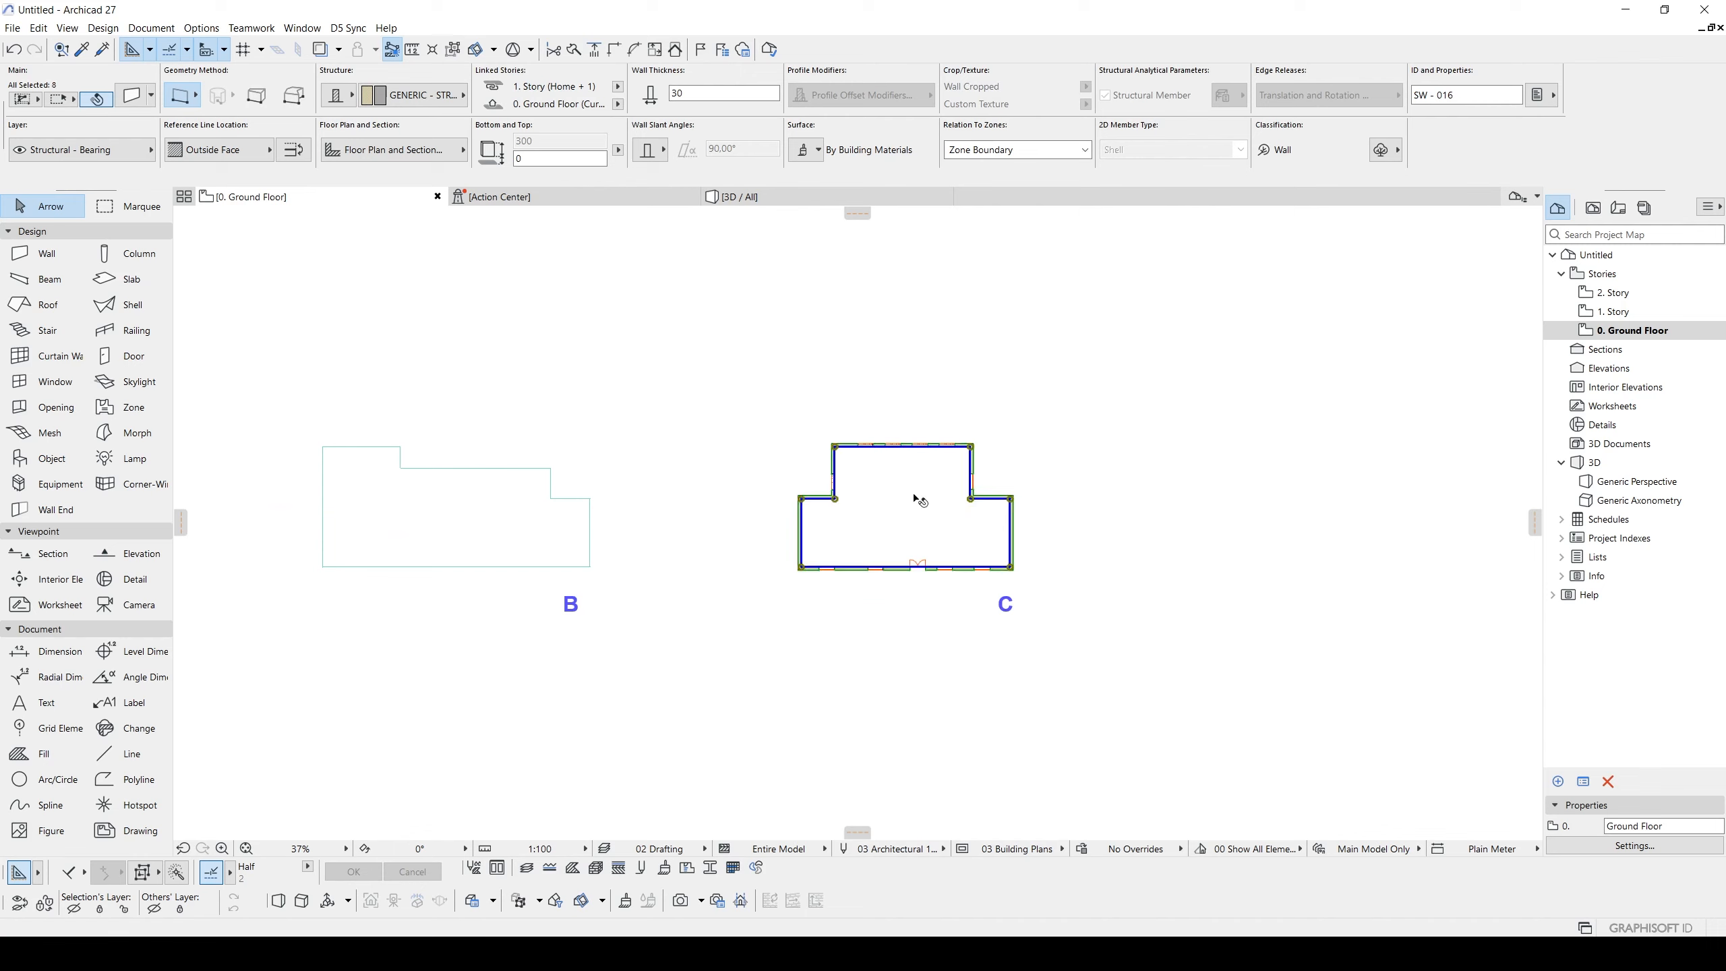
scroll(920, 500, up, 2)
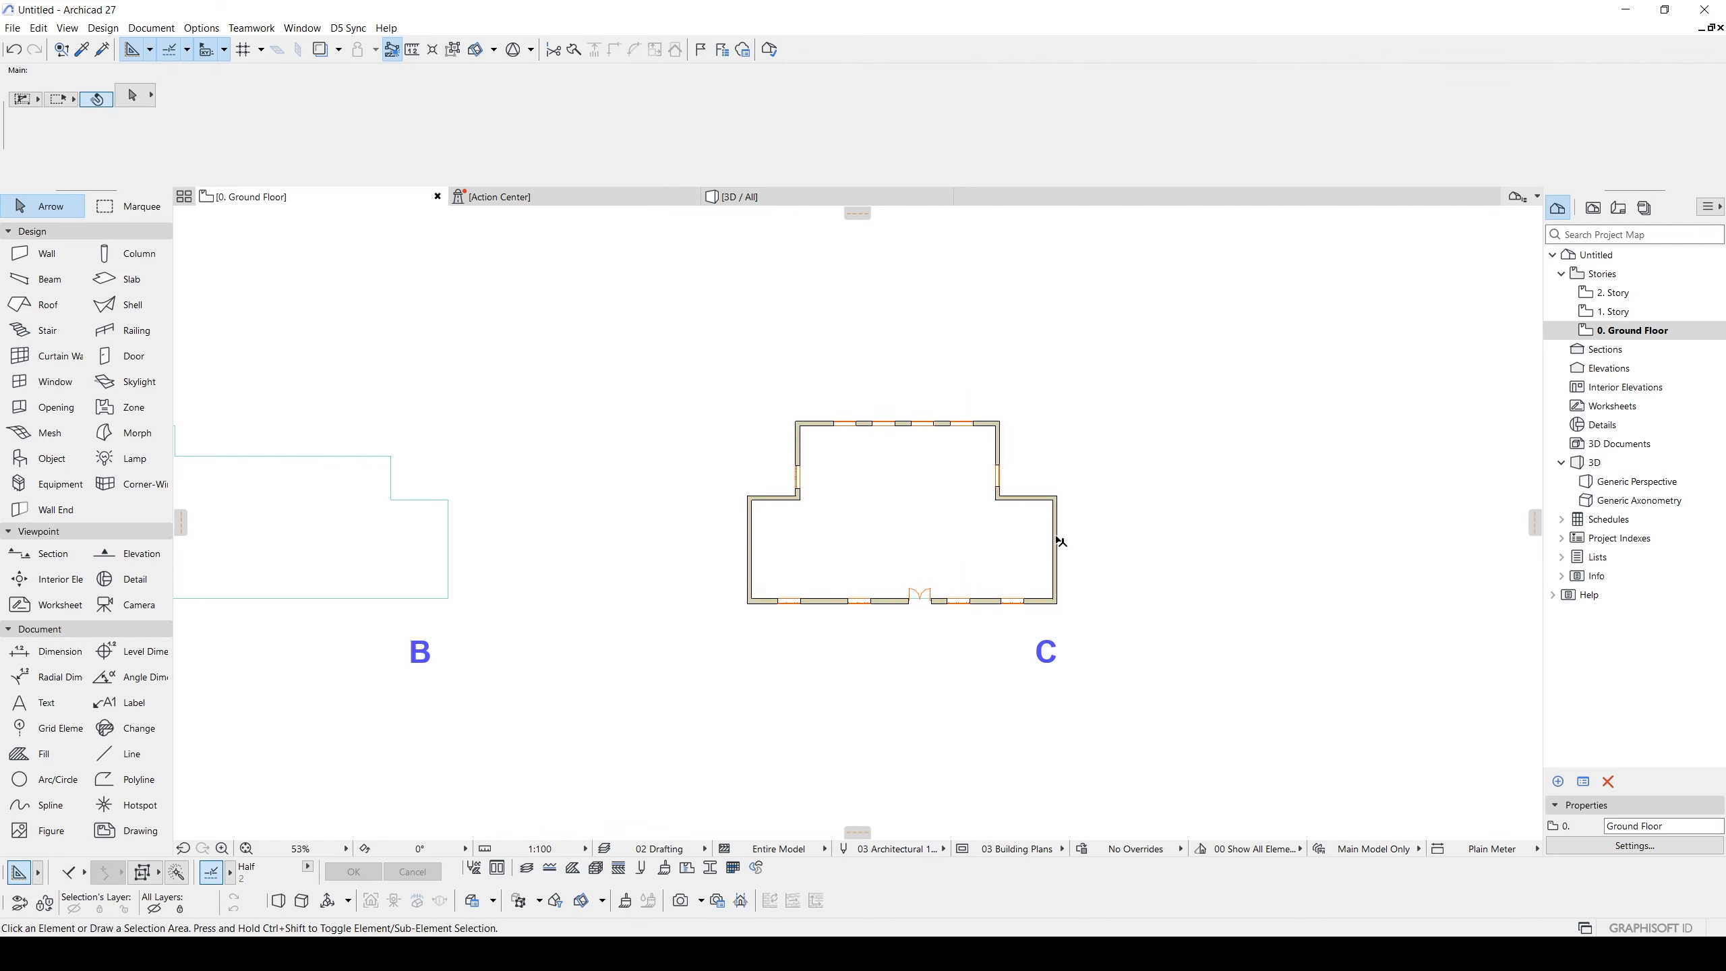
middle_drag(909, 465, 885, 500)
key(Escape)
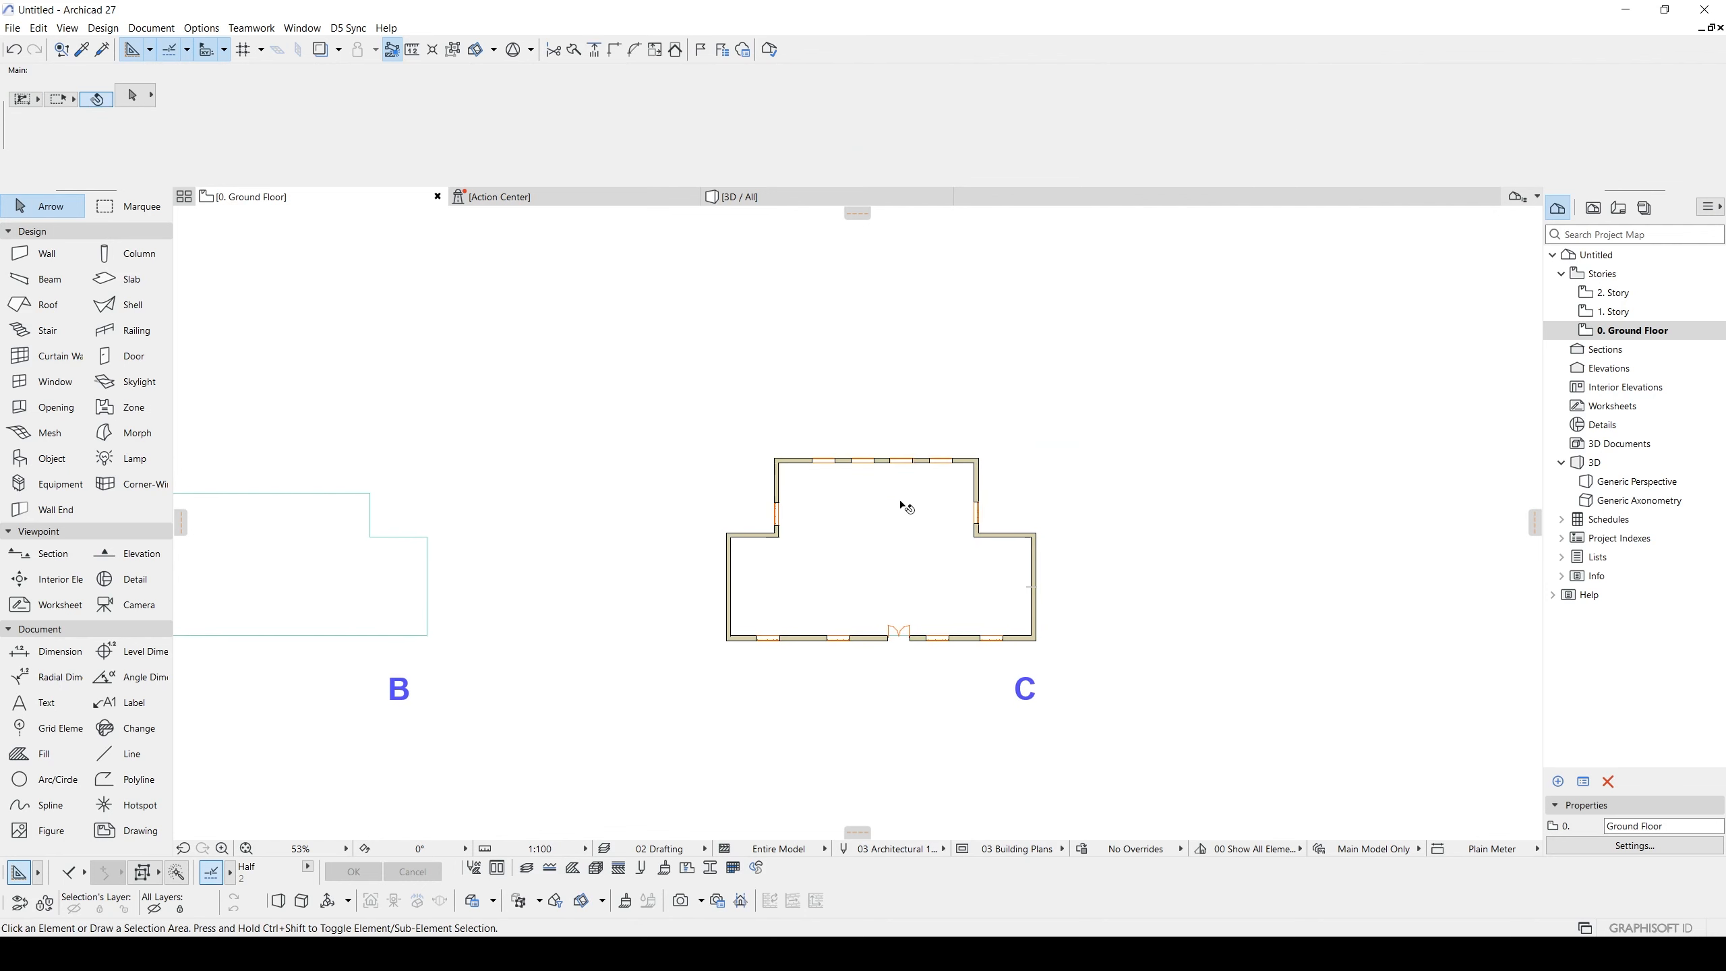
- Select building C's walls and slab together in the 3D view and elevate them by 200, without setting the home story by elevation
key(F3)
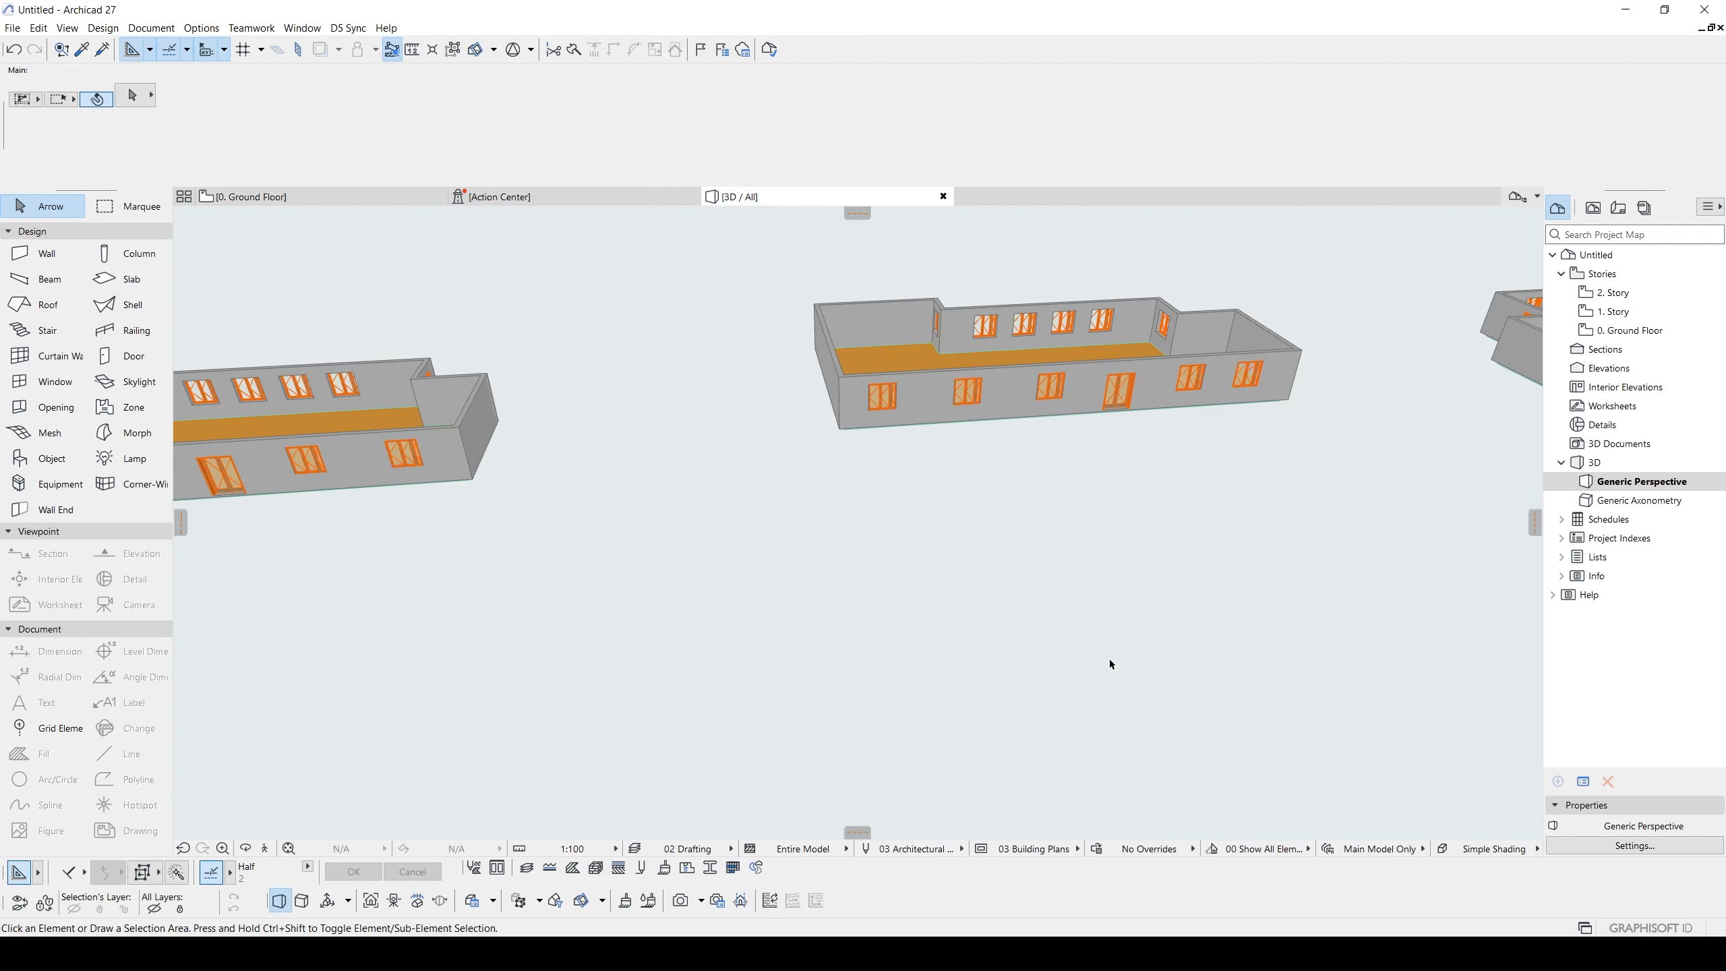
scroll(1120, 408, down, 2)
middle_drag(1121, 408, 652, 544)
mouse_move(1450, 653)
mouse_down()
mouse_move(933, 429)
mouse_move(896, 349)
mouse_up()
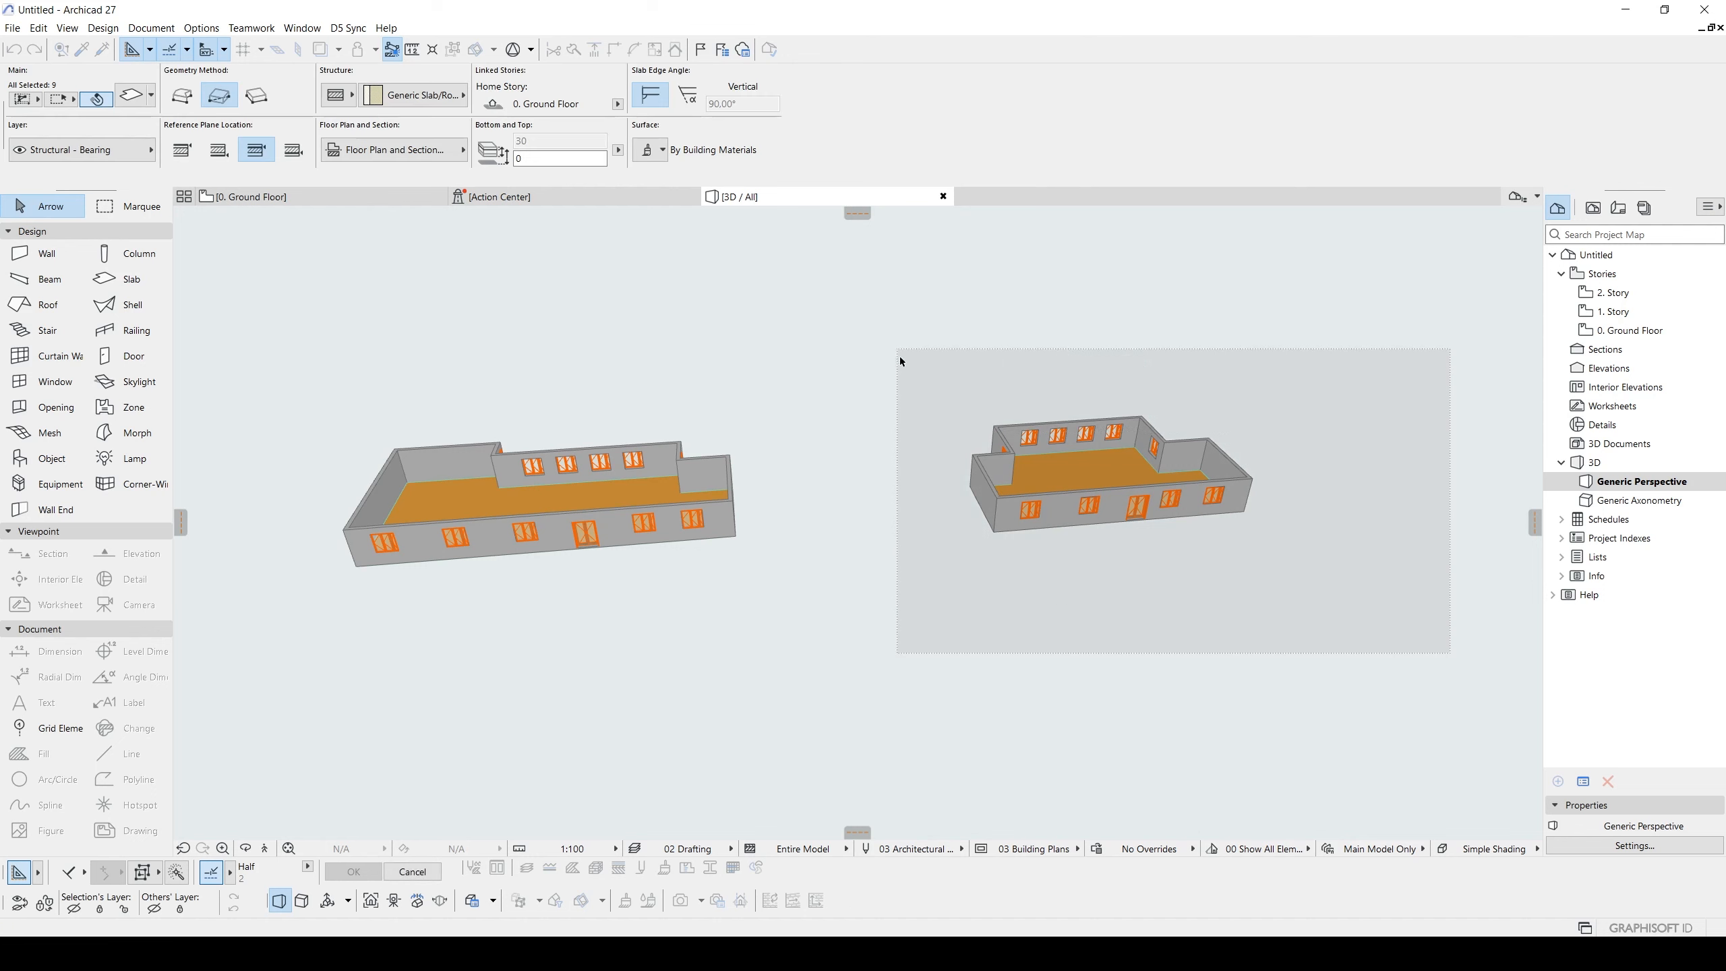
middle_drag(1098, 472, 976, 526)
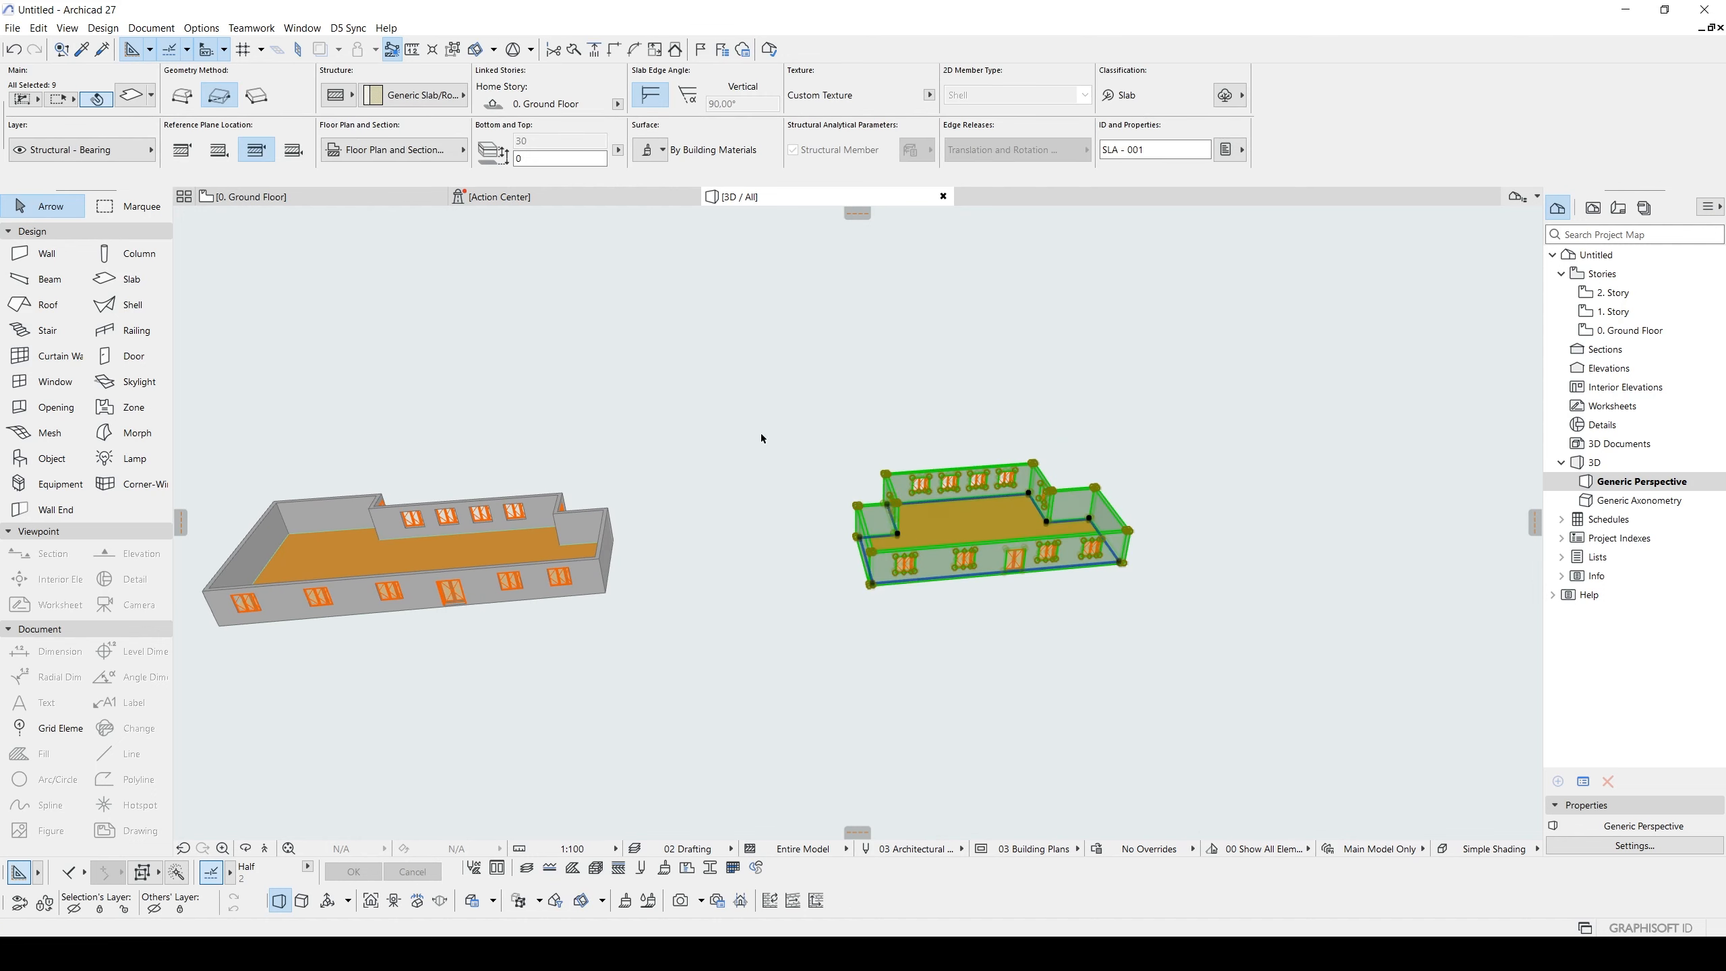
key(ctrl+9)
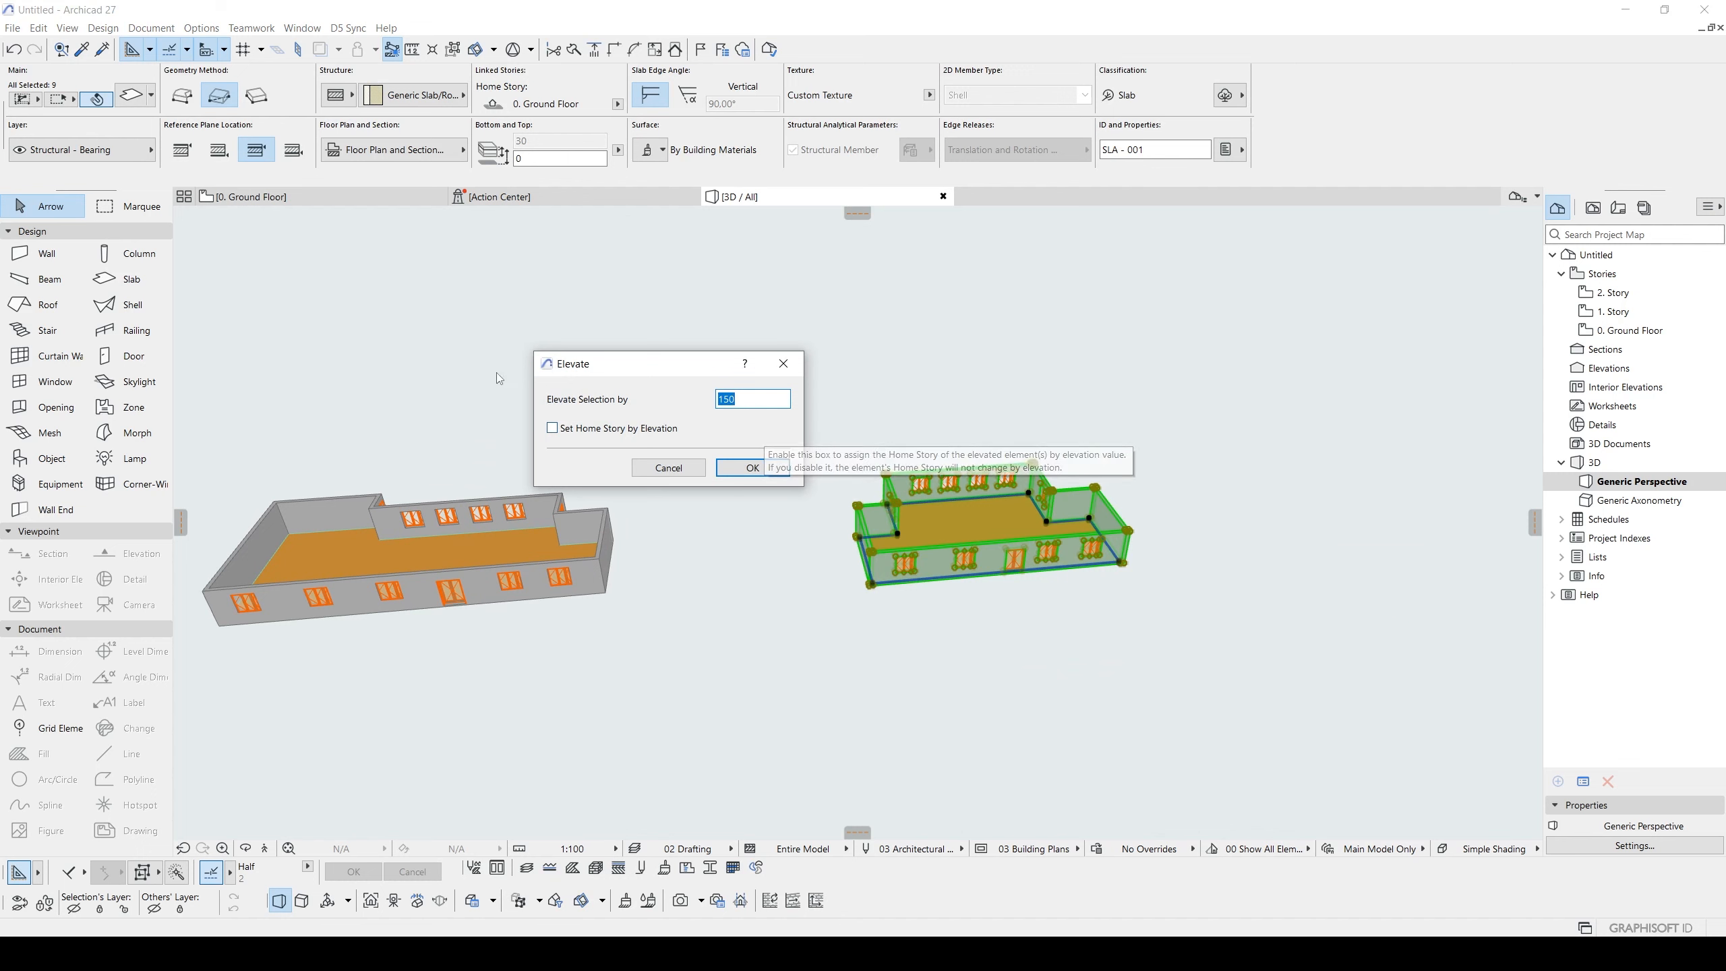
text(200)
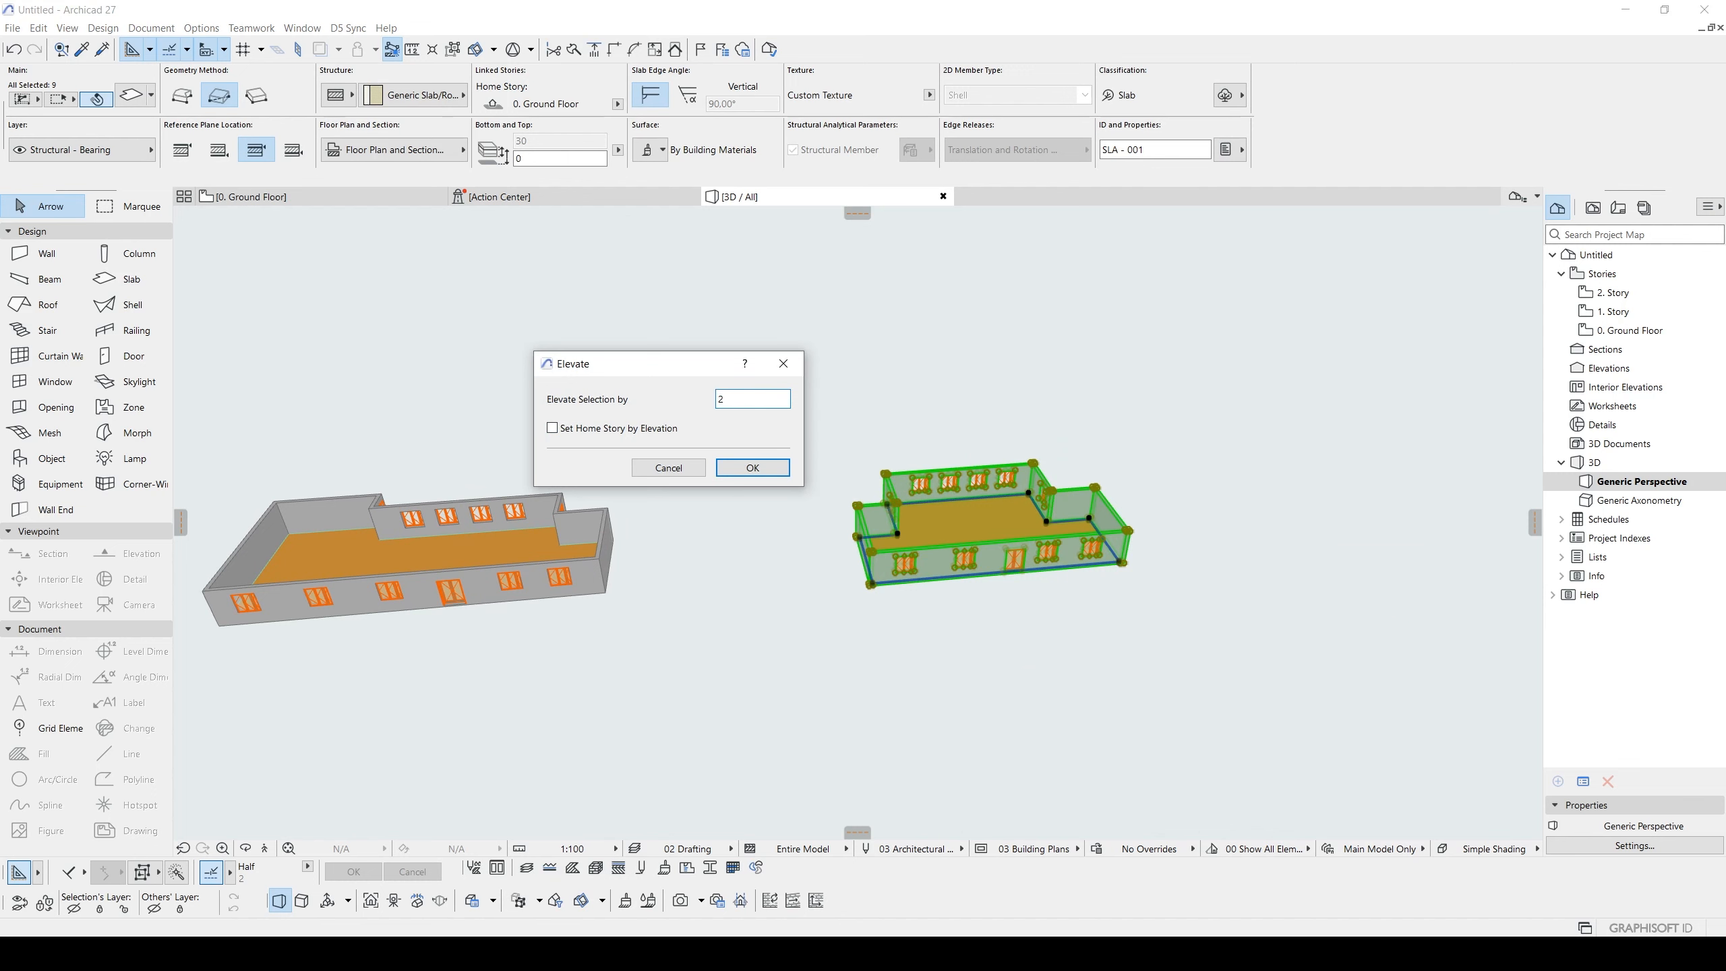
click(752, 467)
- Compare how buildings A, B and C display on the ground floor plan and on 1. Story
key(F2)
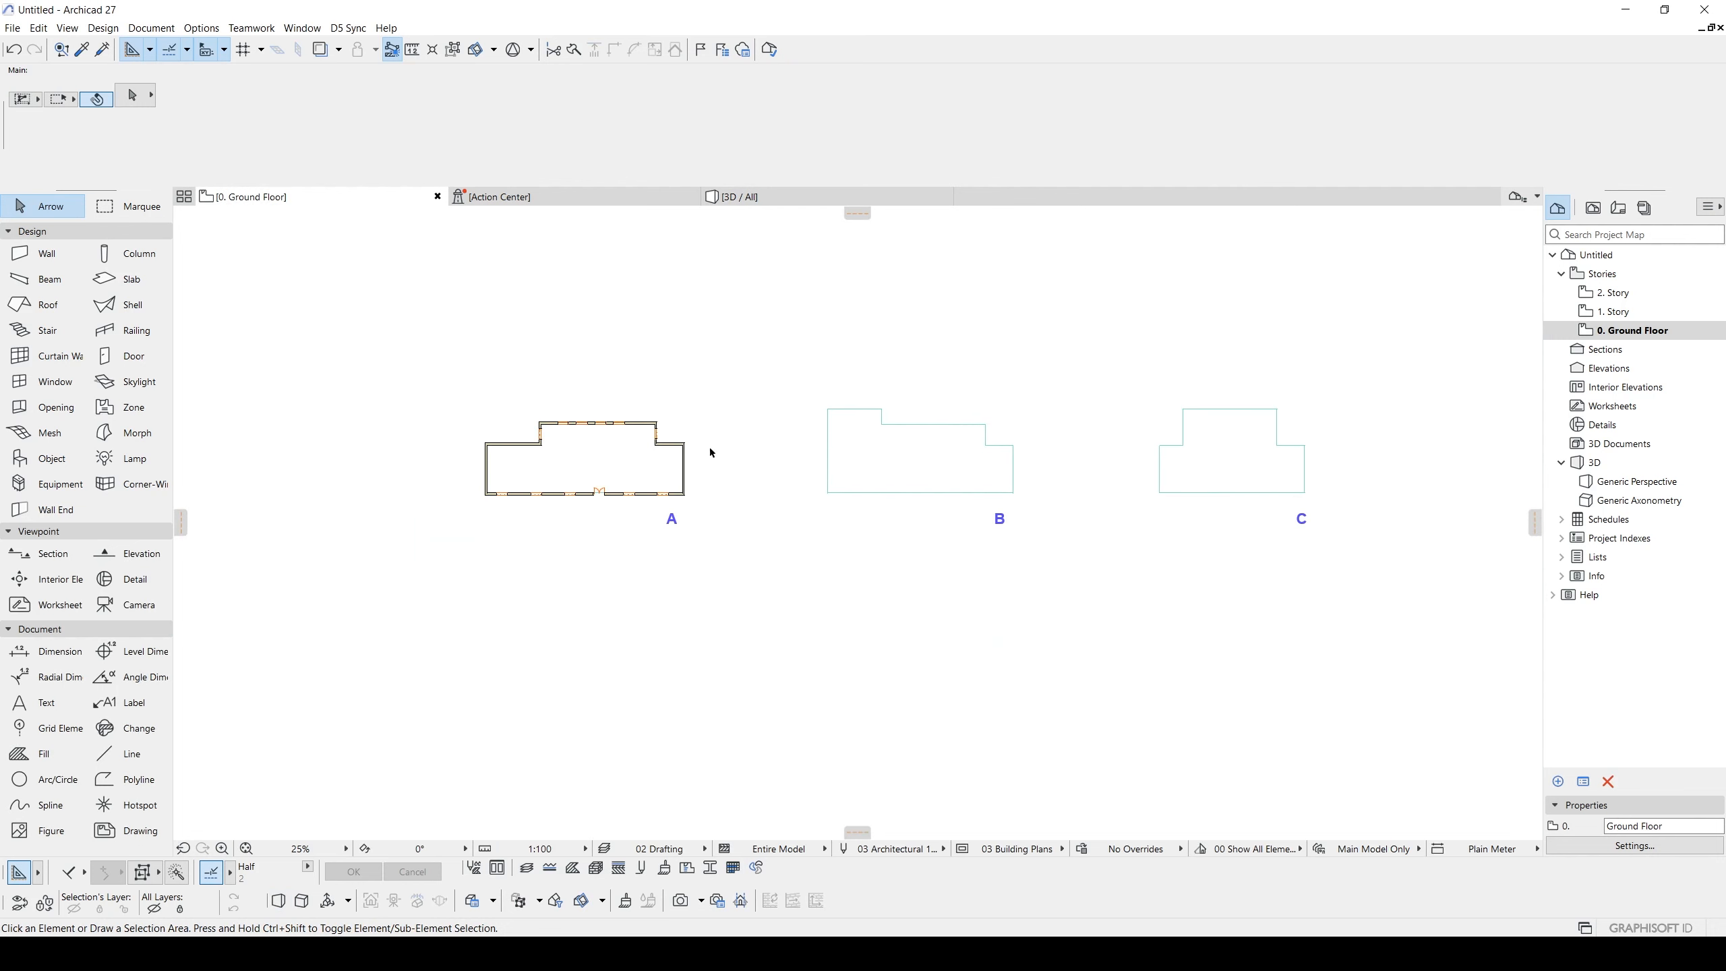
scroll(816, 513, up, 3)
middle_drag(1240, 503, 744, 503)
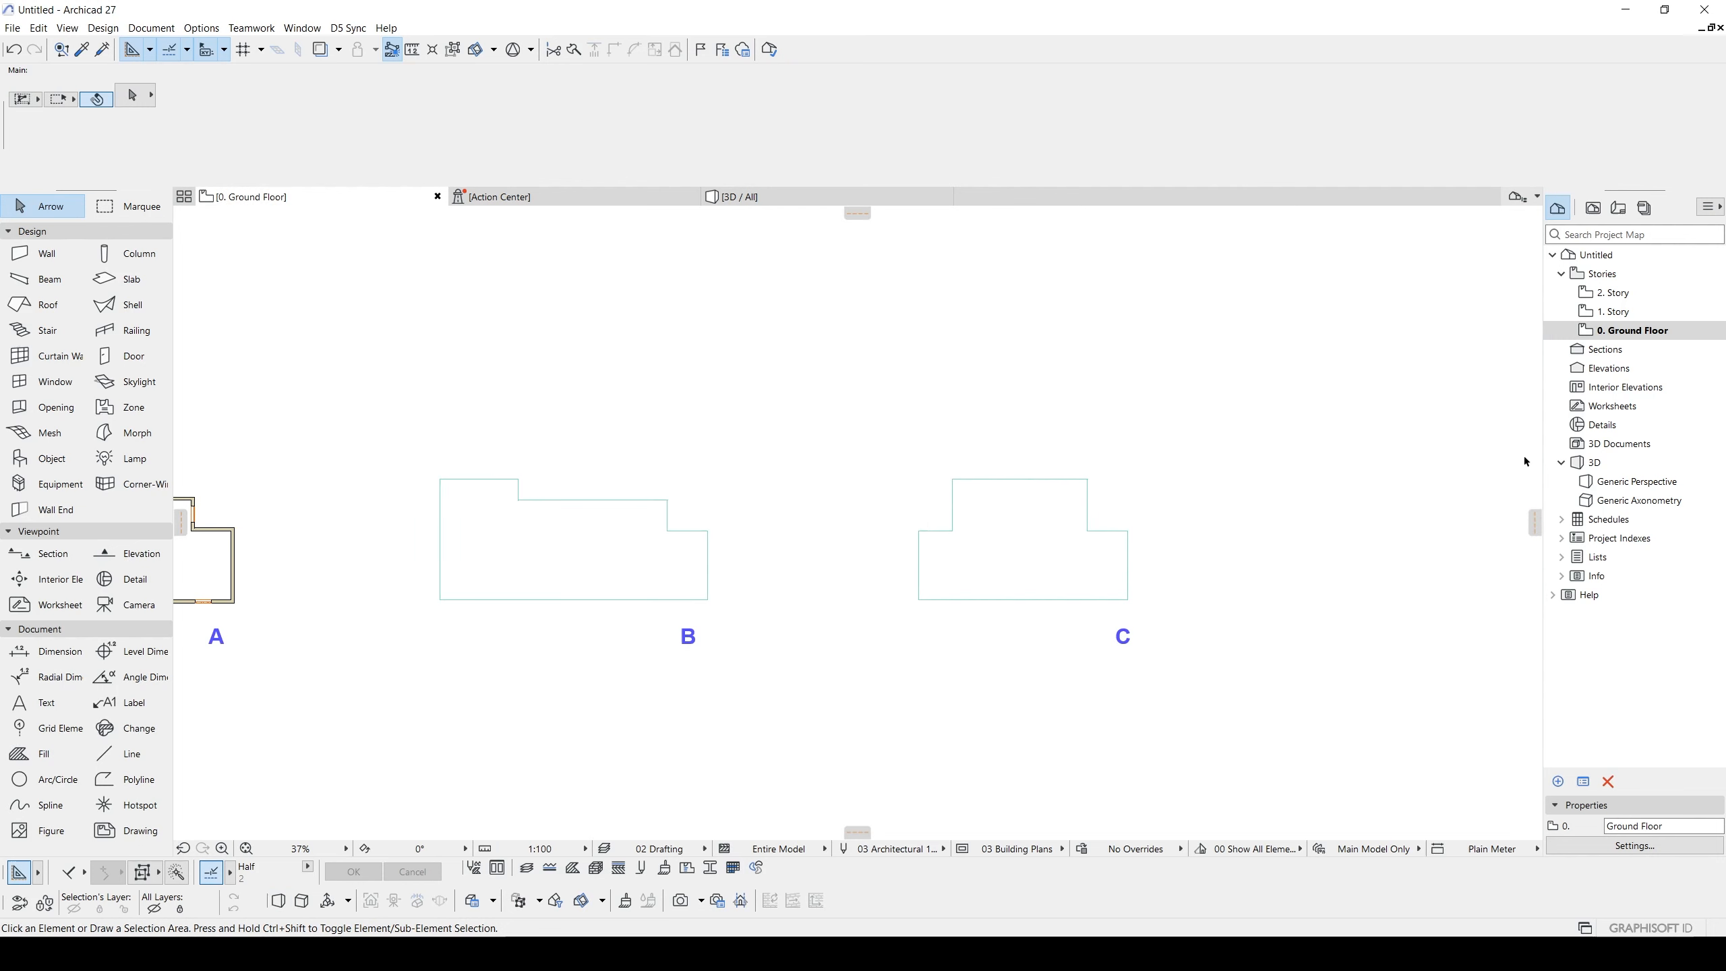
double_click(1614, 312)
scroll(1263, 436, down, 3)
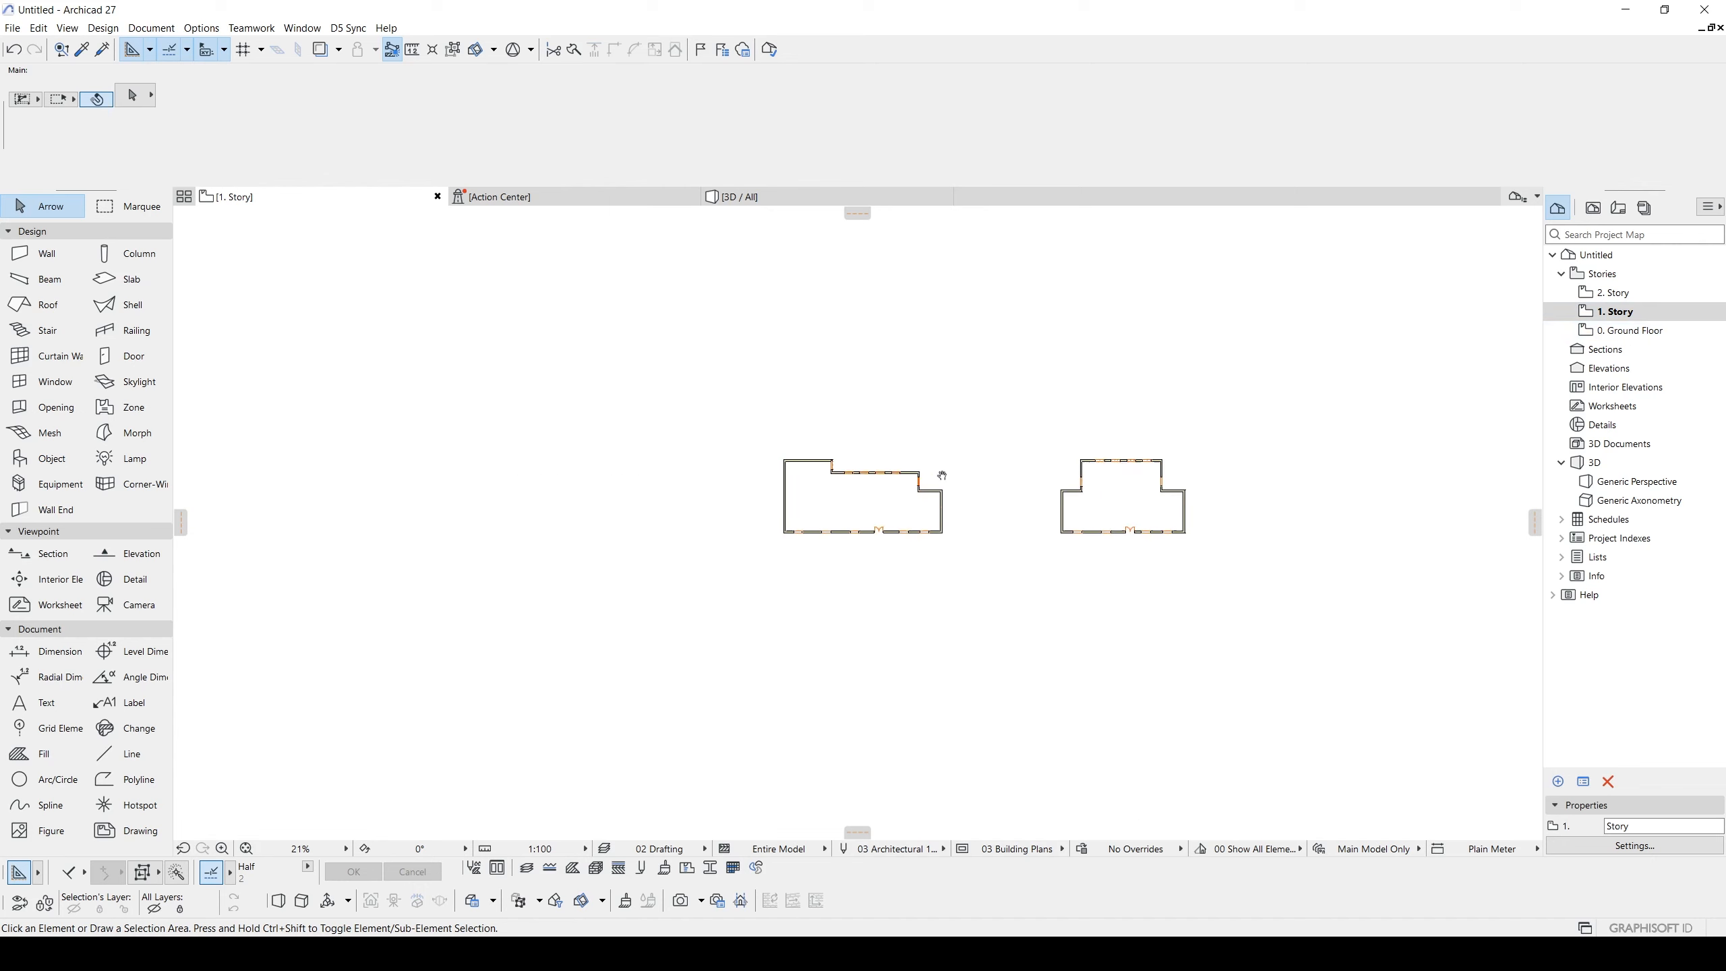
middle_drag(907, 478, 1109, 469)
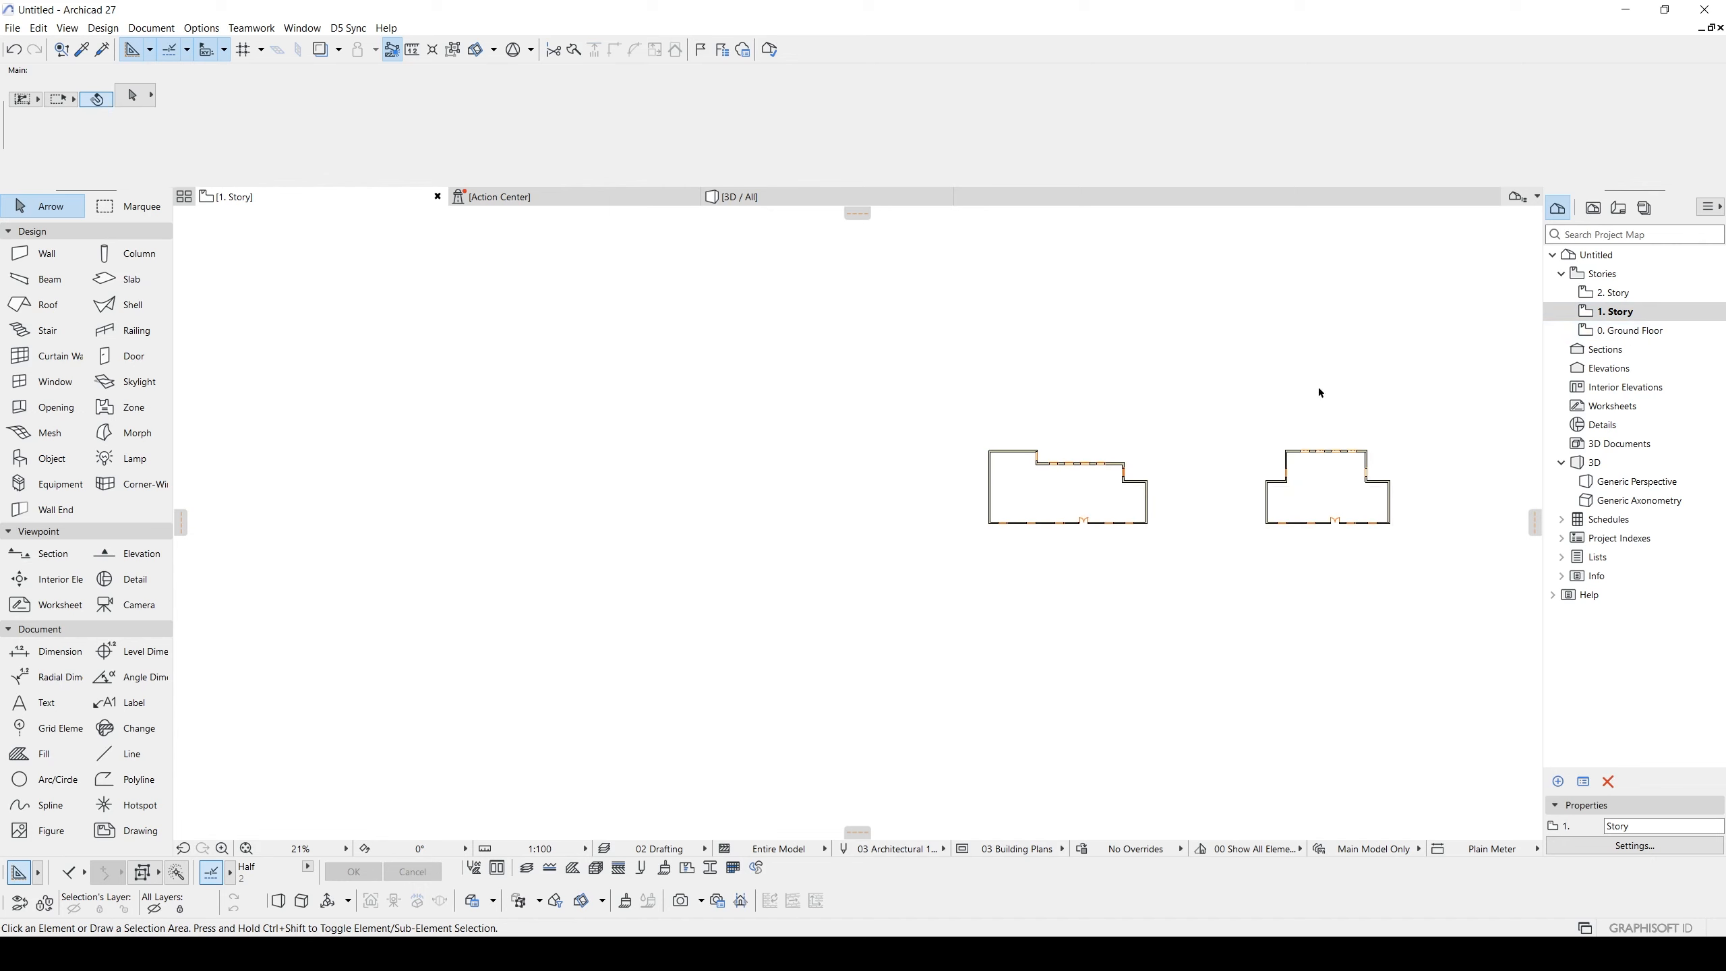
- Inspect the Show on Stories options in the settings of building B's upper window wall on 1. Story
scroll(1182, 461, up, 5)
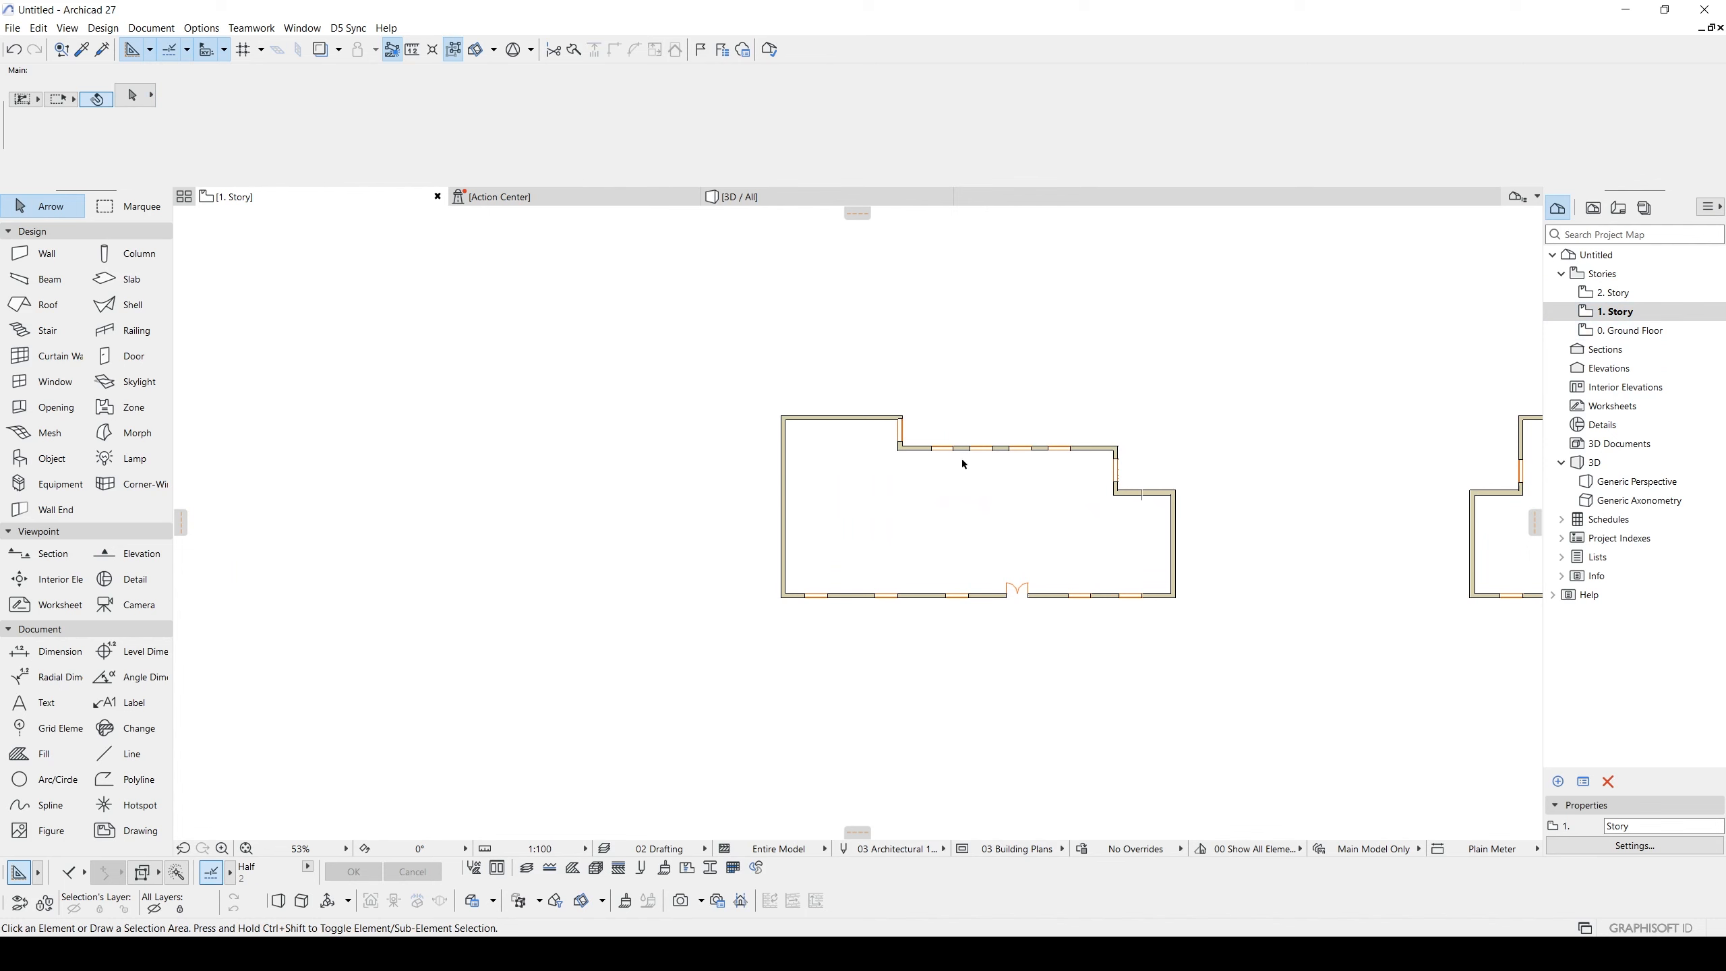
scroll(1073, 464, up, 4)
click(1090, 436)
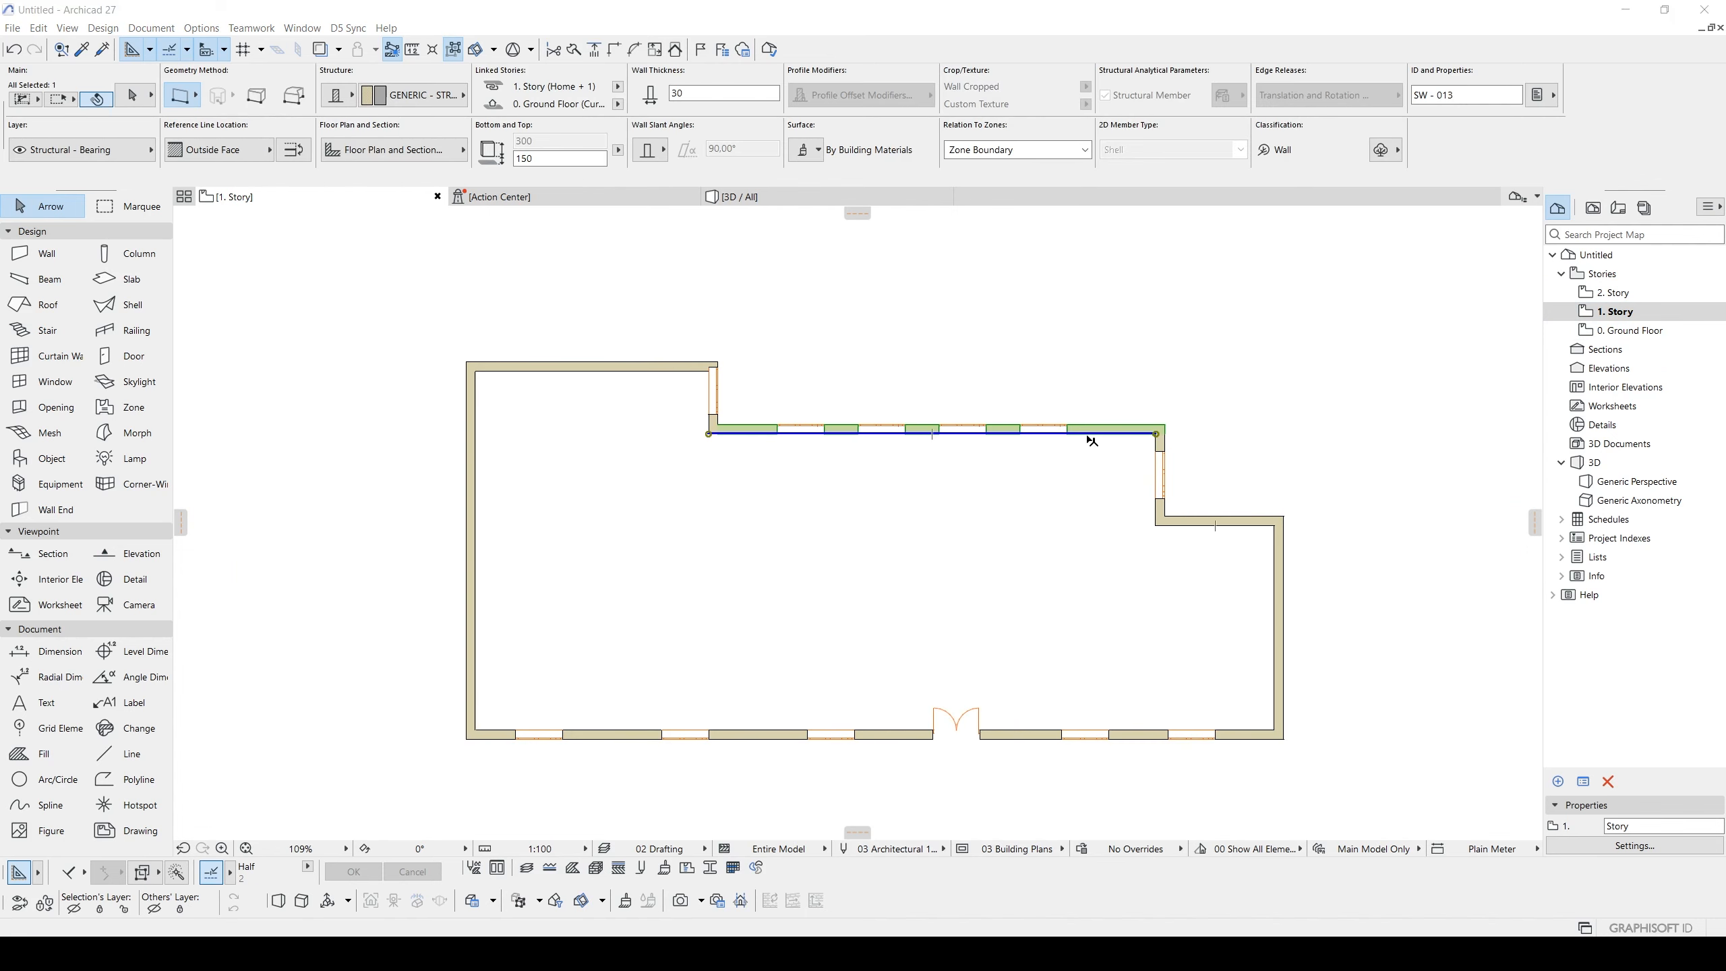
double_click(1090, 435)
click(1240, 451)
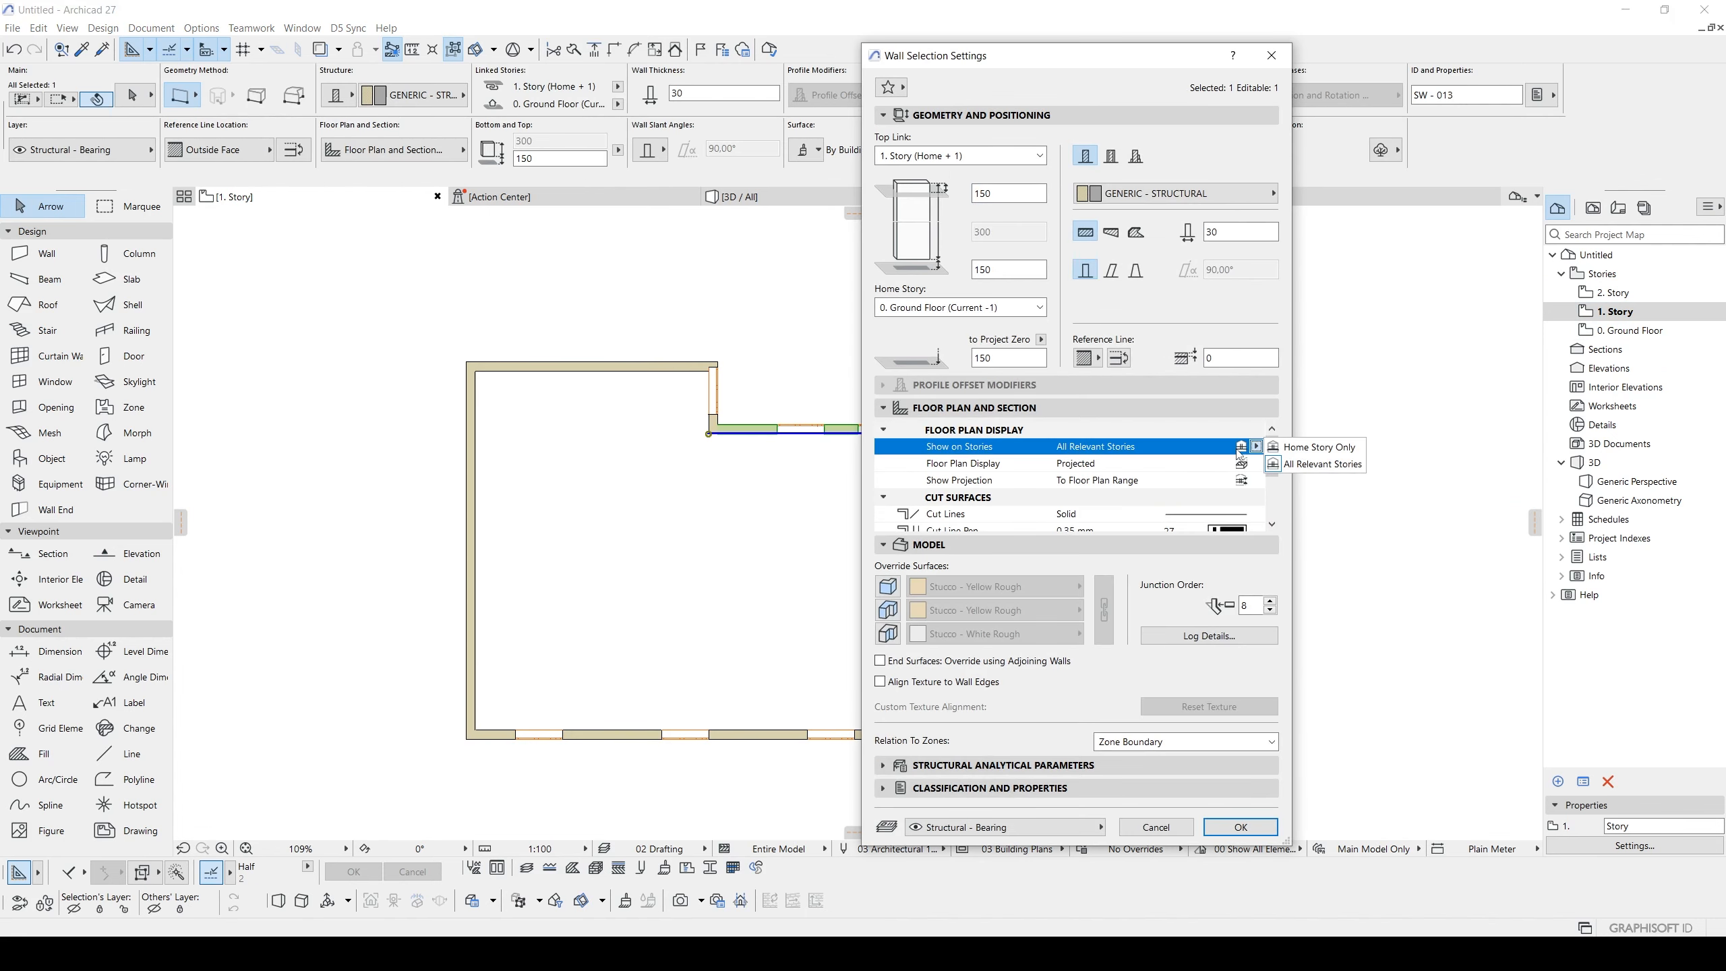
click(1094, 450)
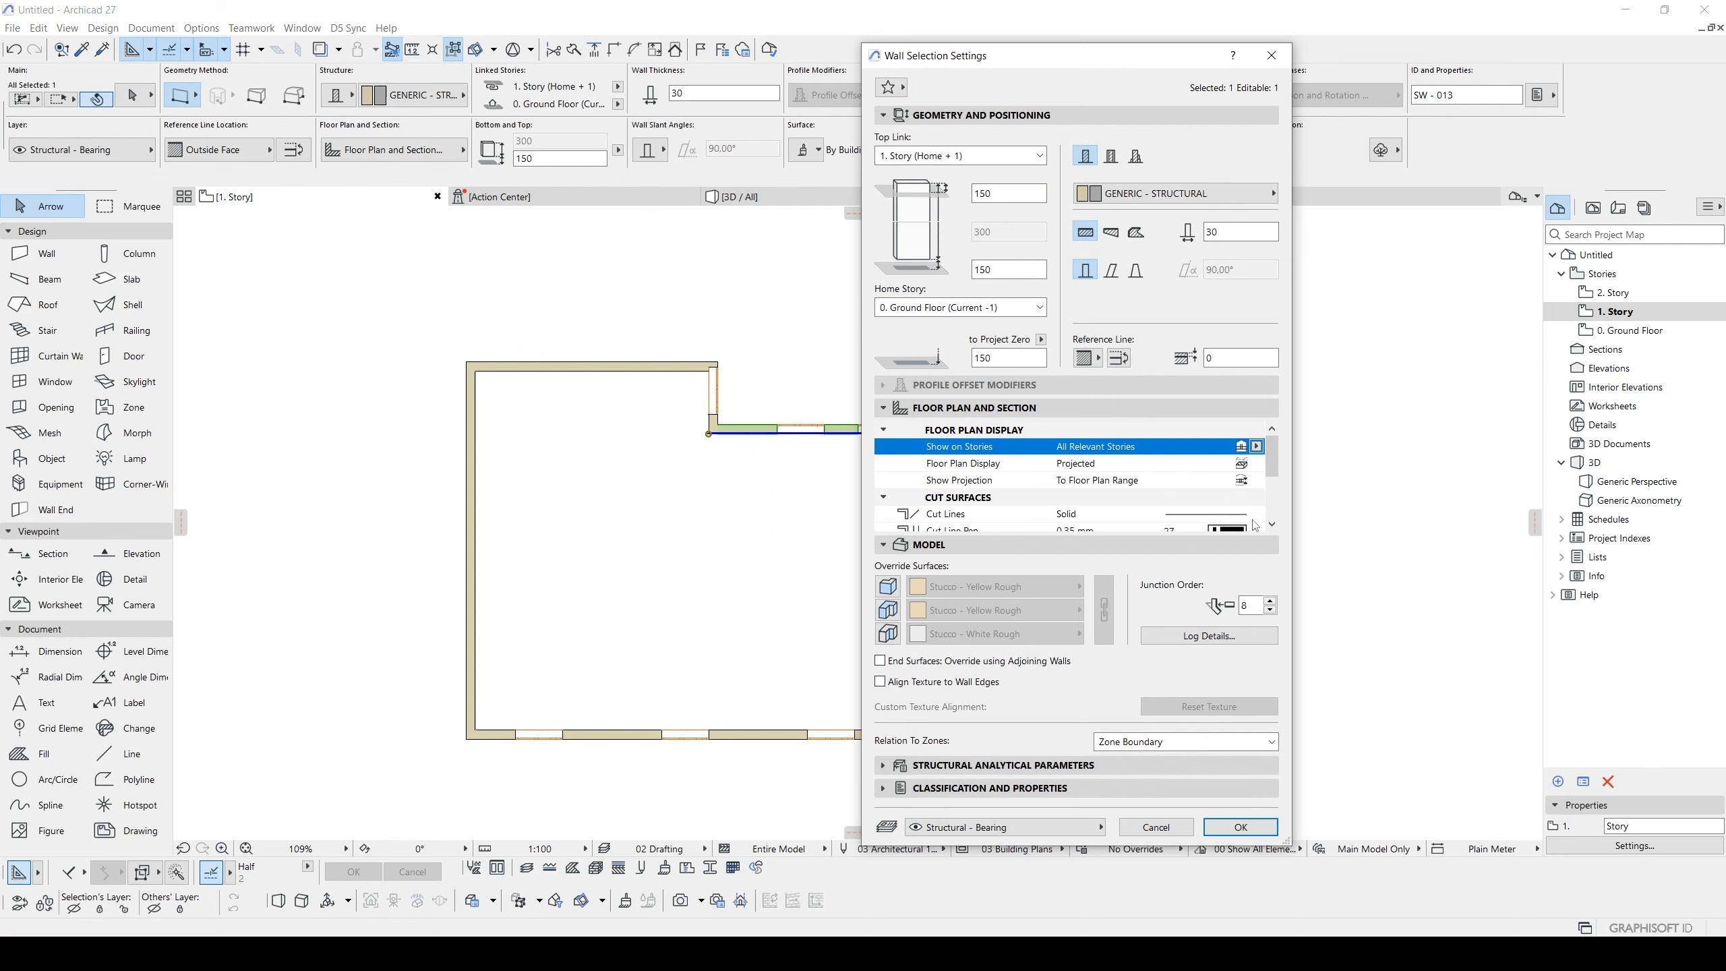
click(1240, 827)
click(1340, 632)
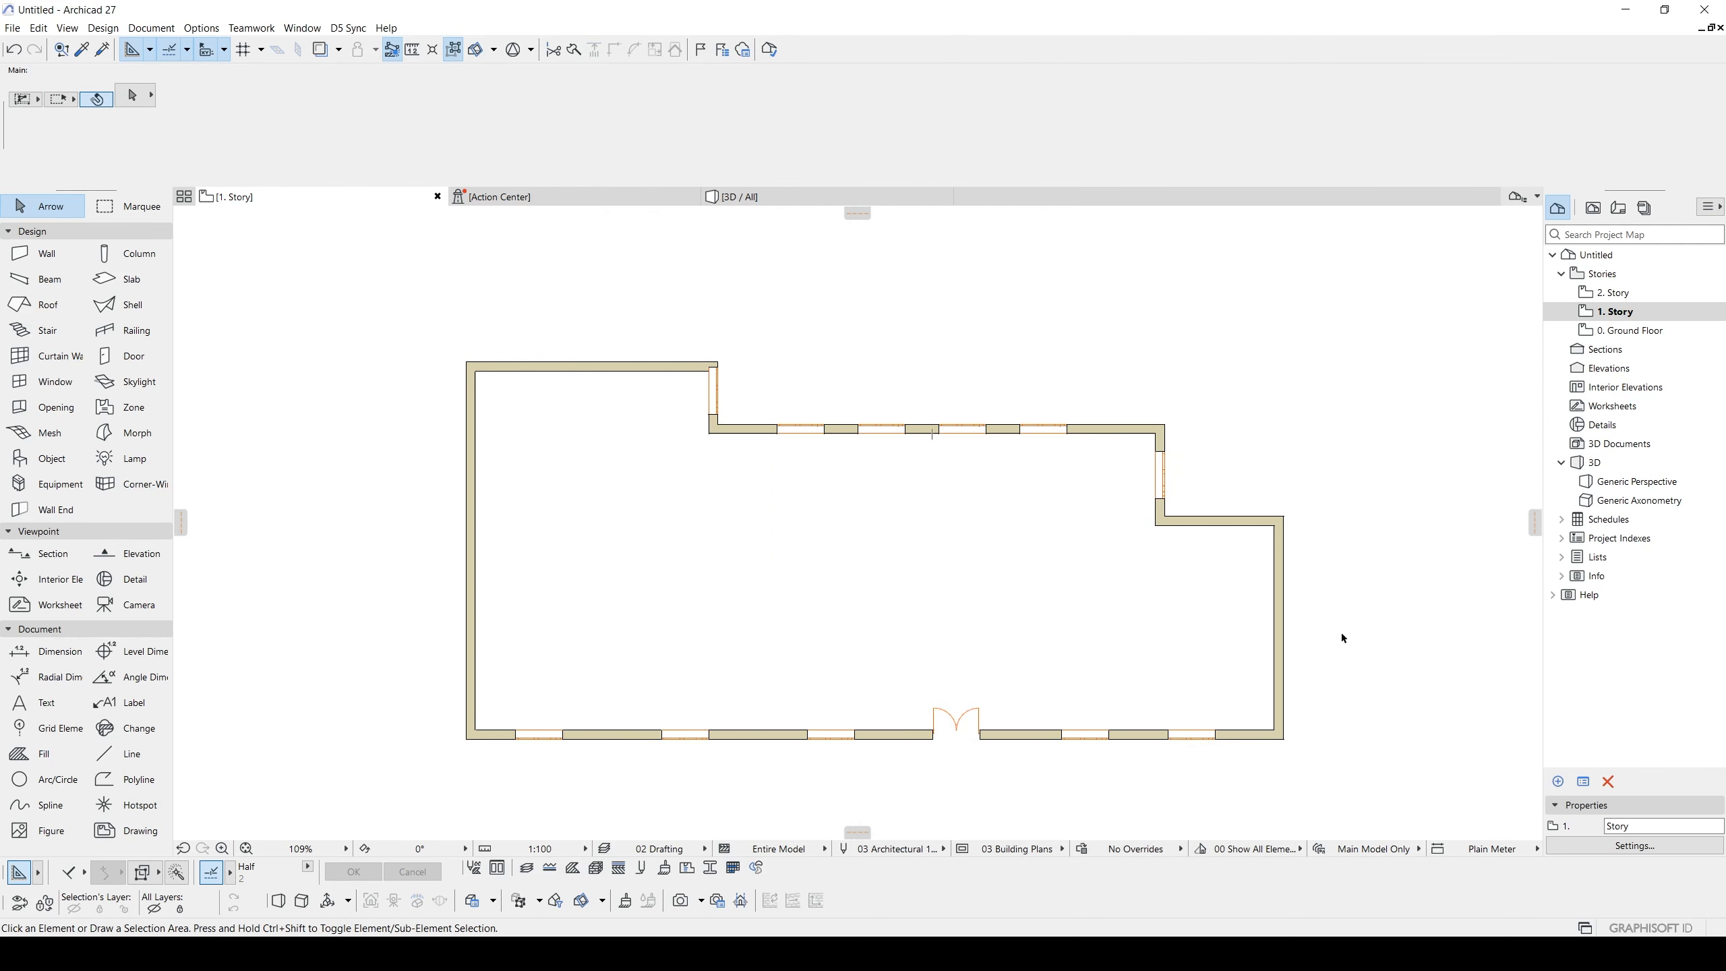
- Draw a rectangular mesh enclosing buildings A, B and C on the ground floor plan
scroll(1170, 617, down, 3)
scroll(918, 534, down, 3)
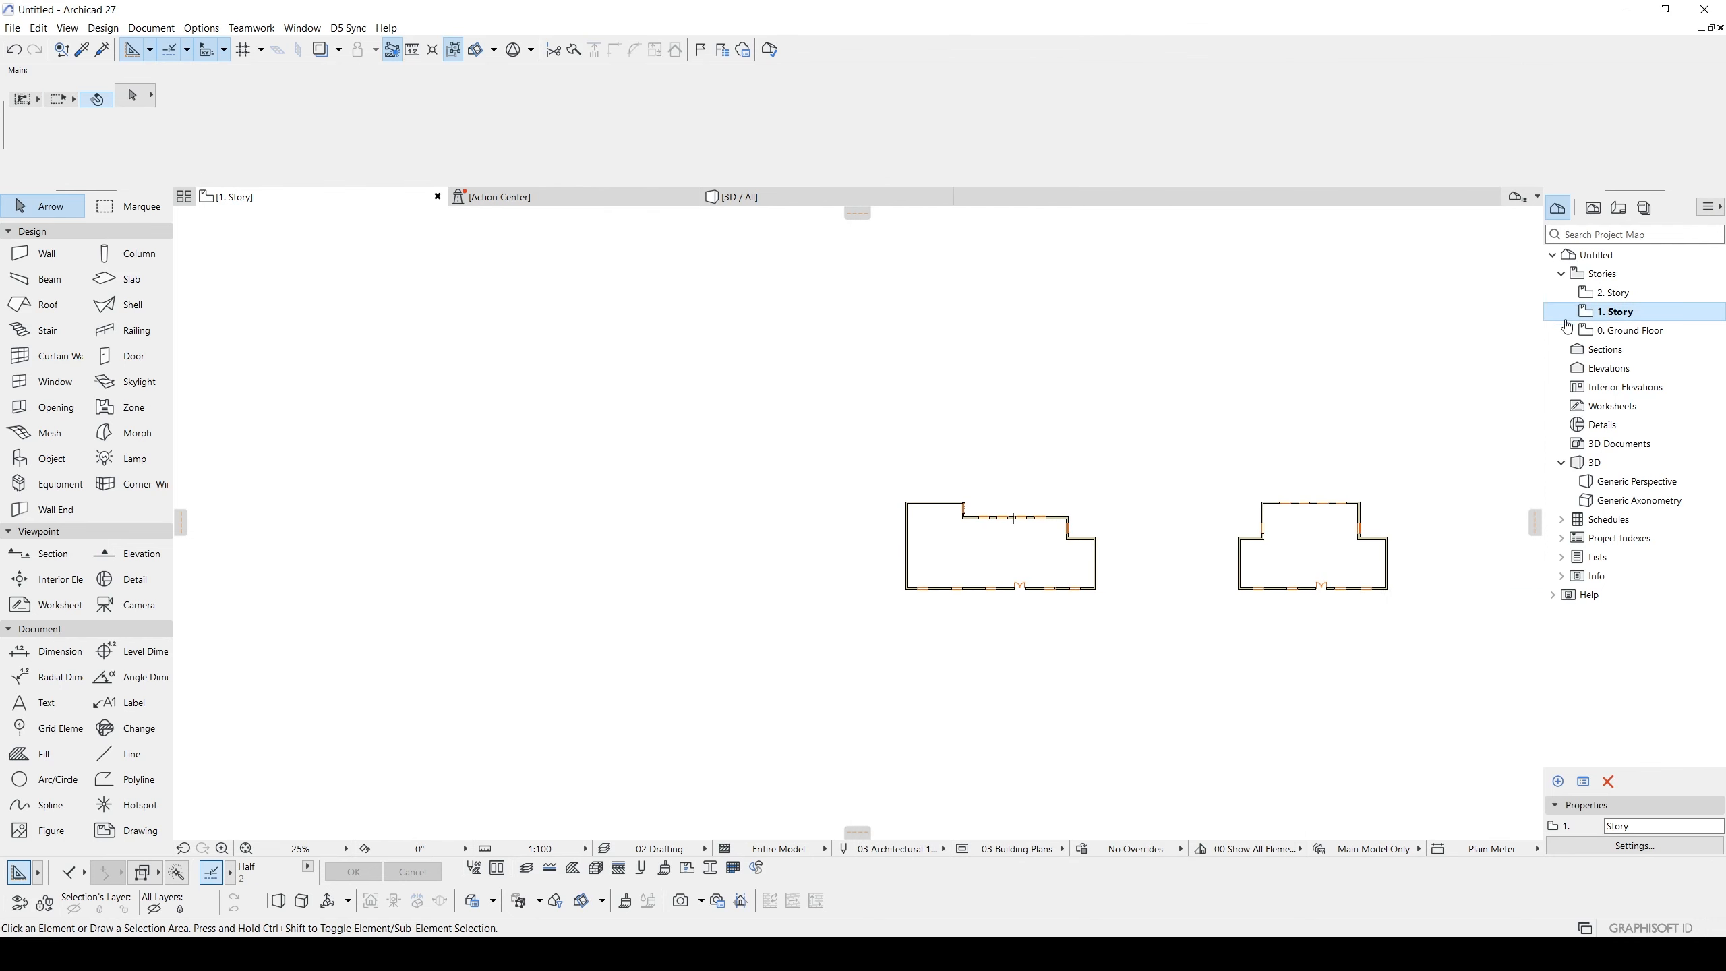
click(1600, 331)
click(1600, 338)
click(48, 432)
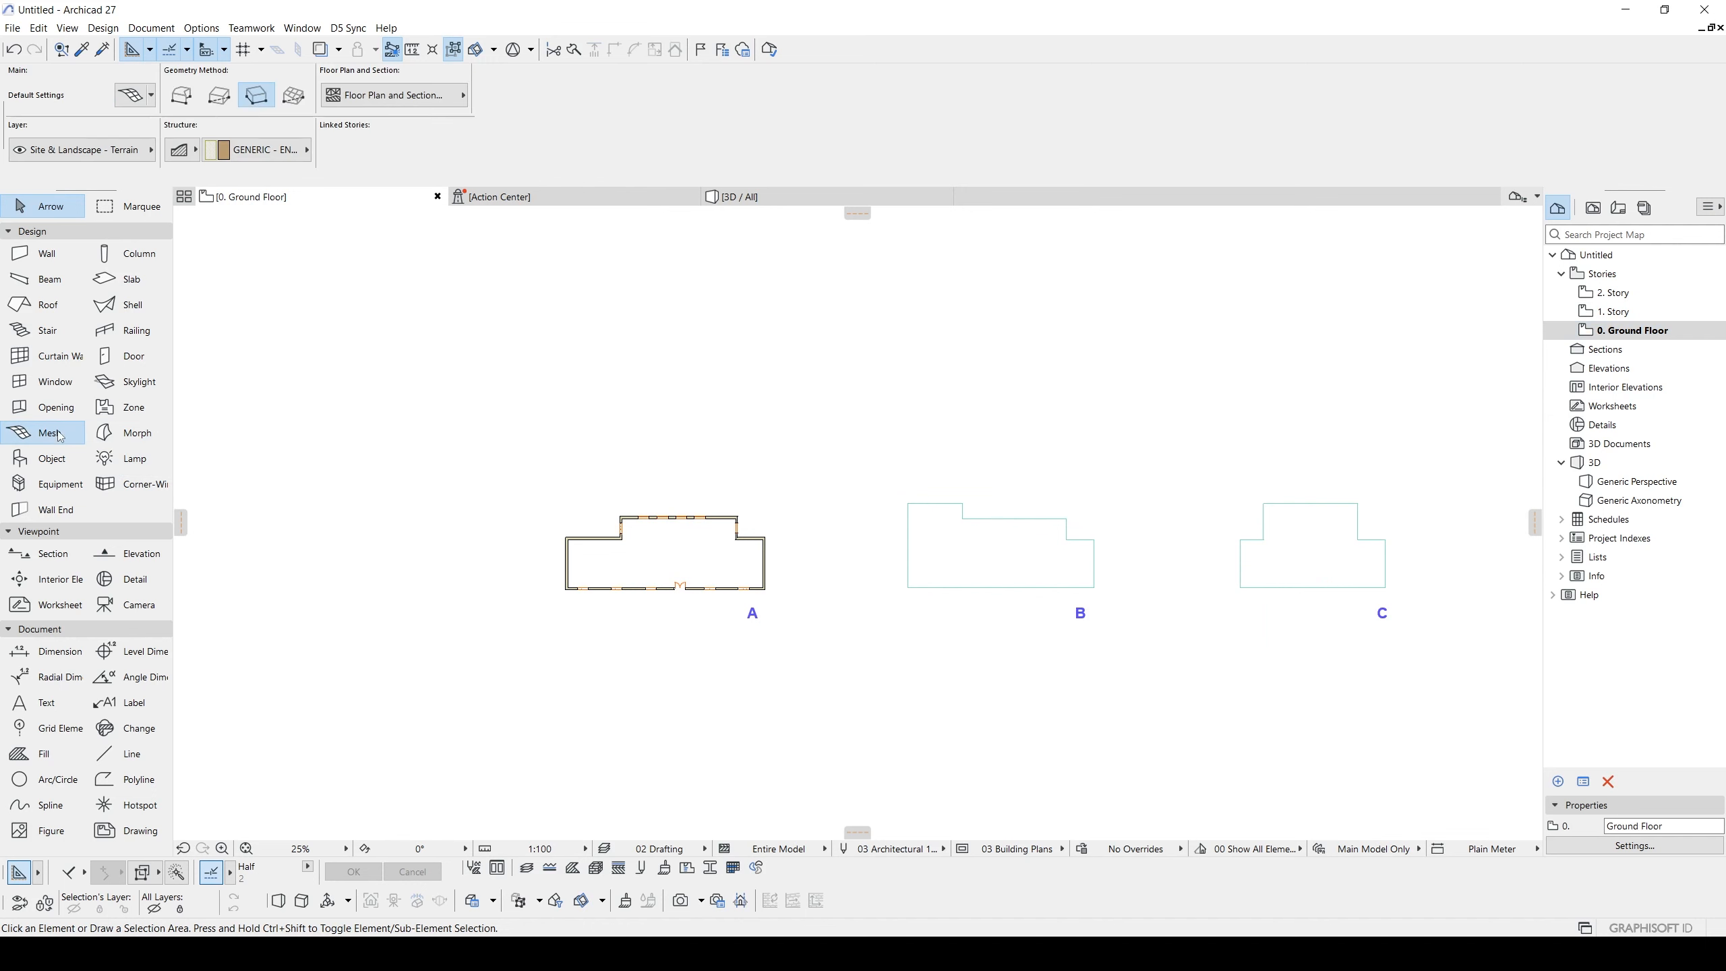
scroll(613, 434, down, 1)
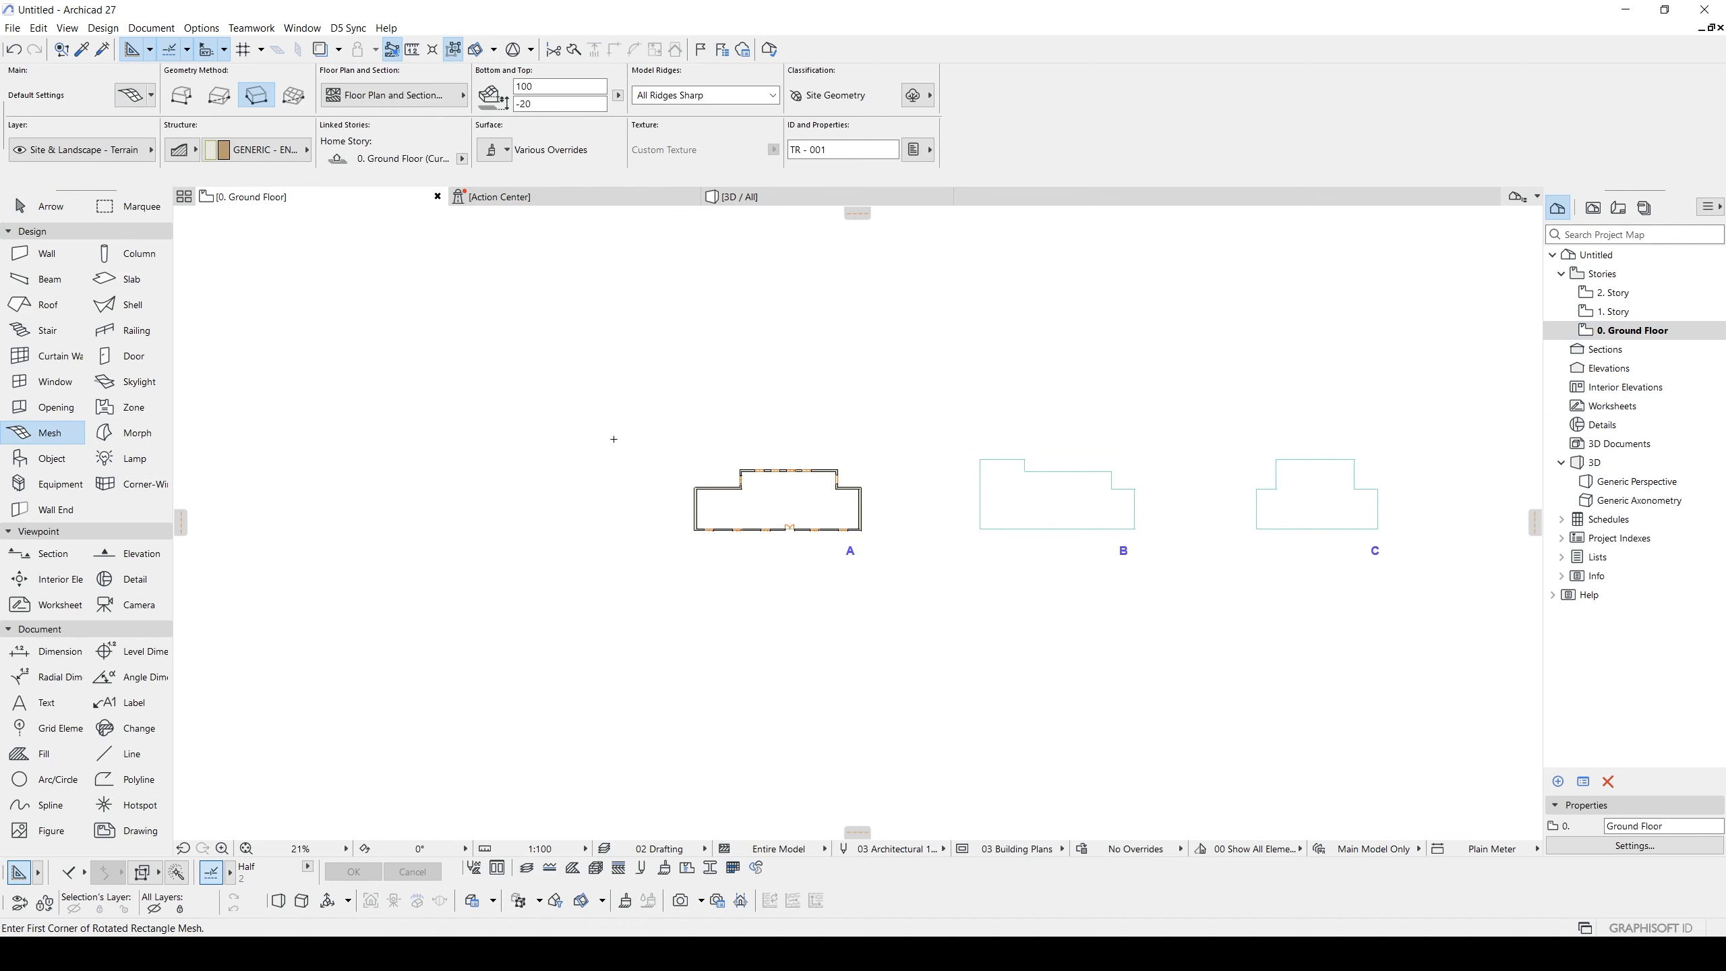
click(218, 95)
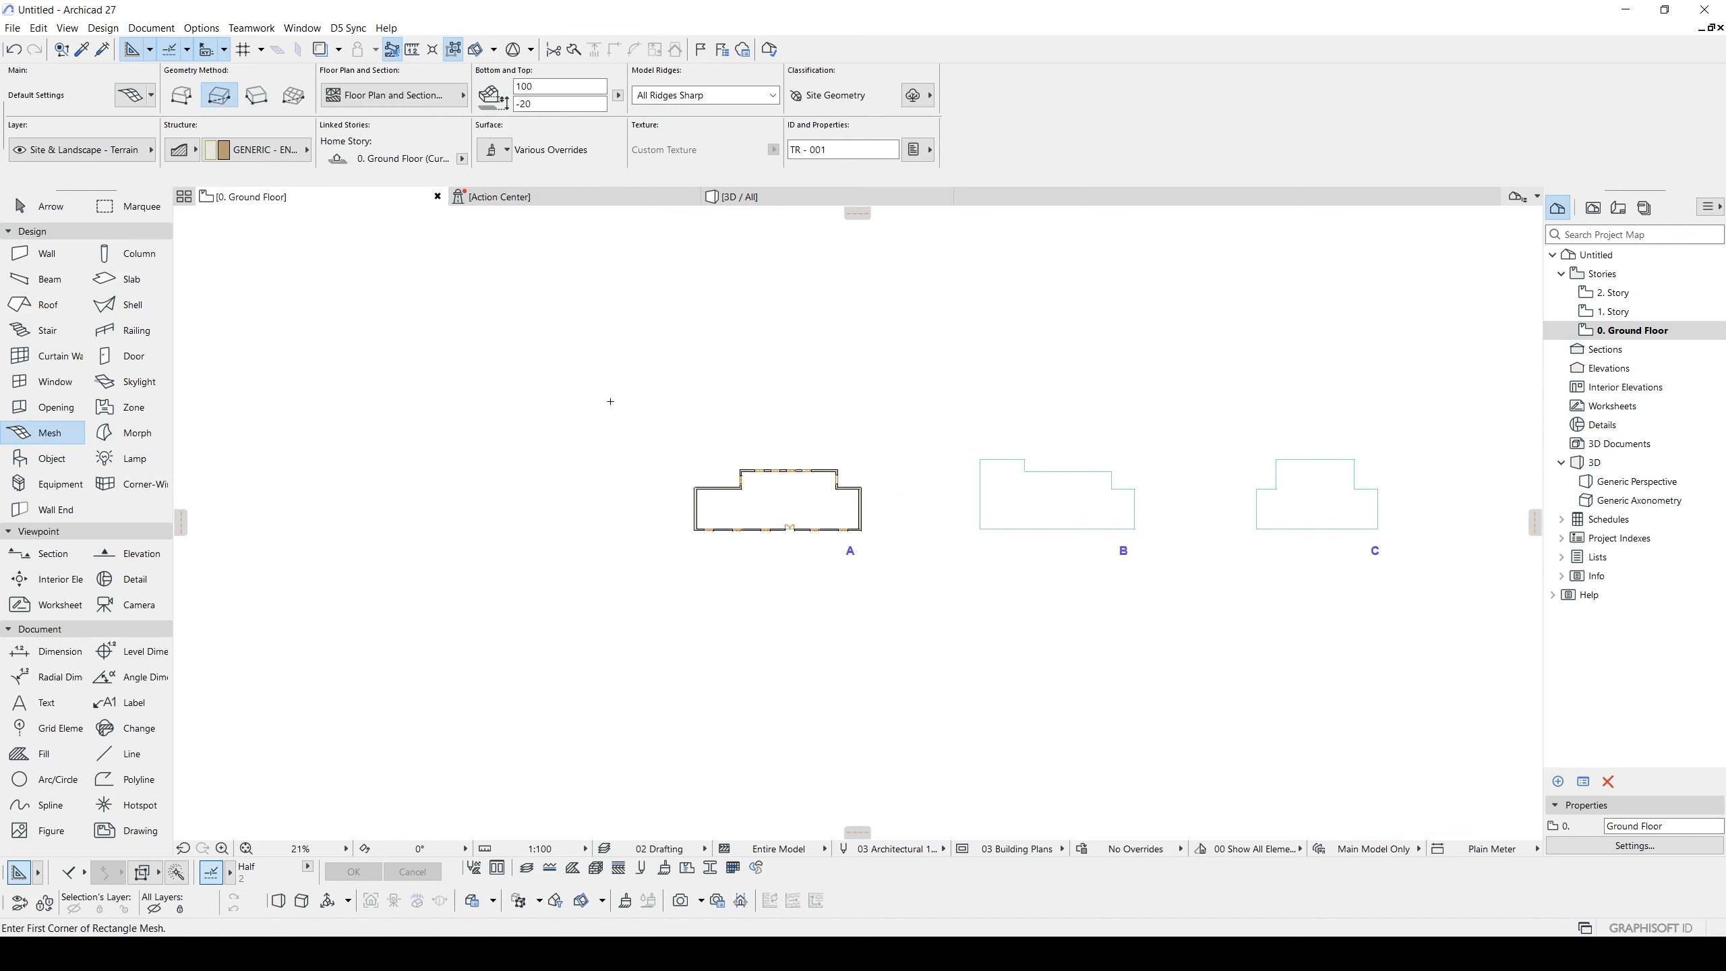
click(576, 394)
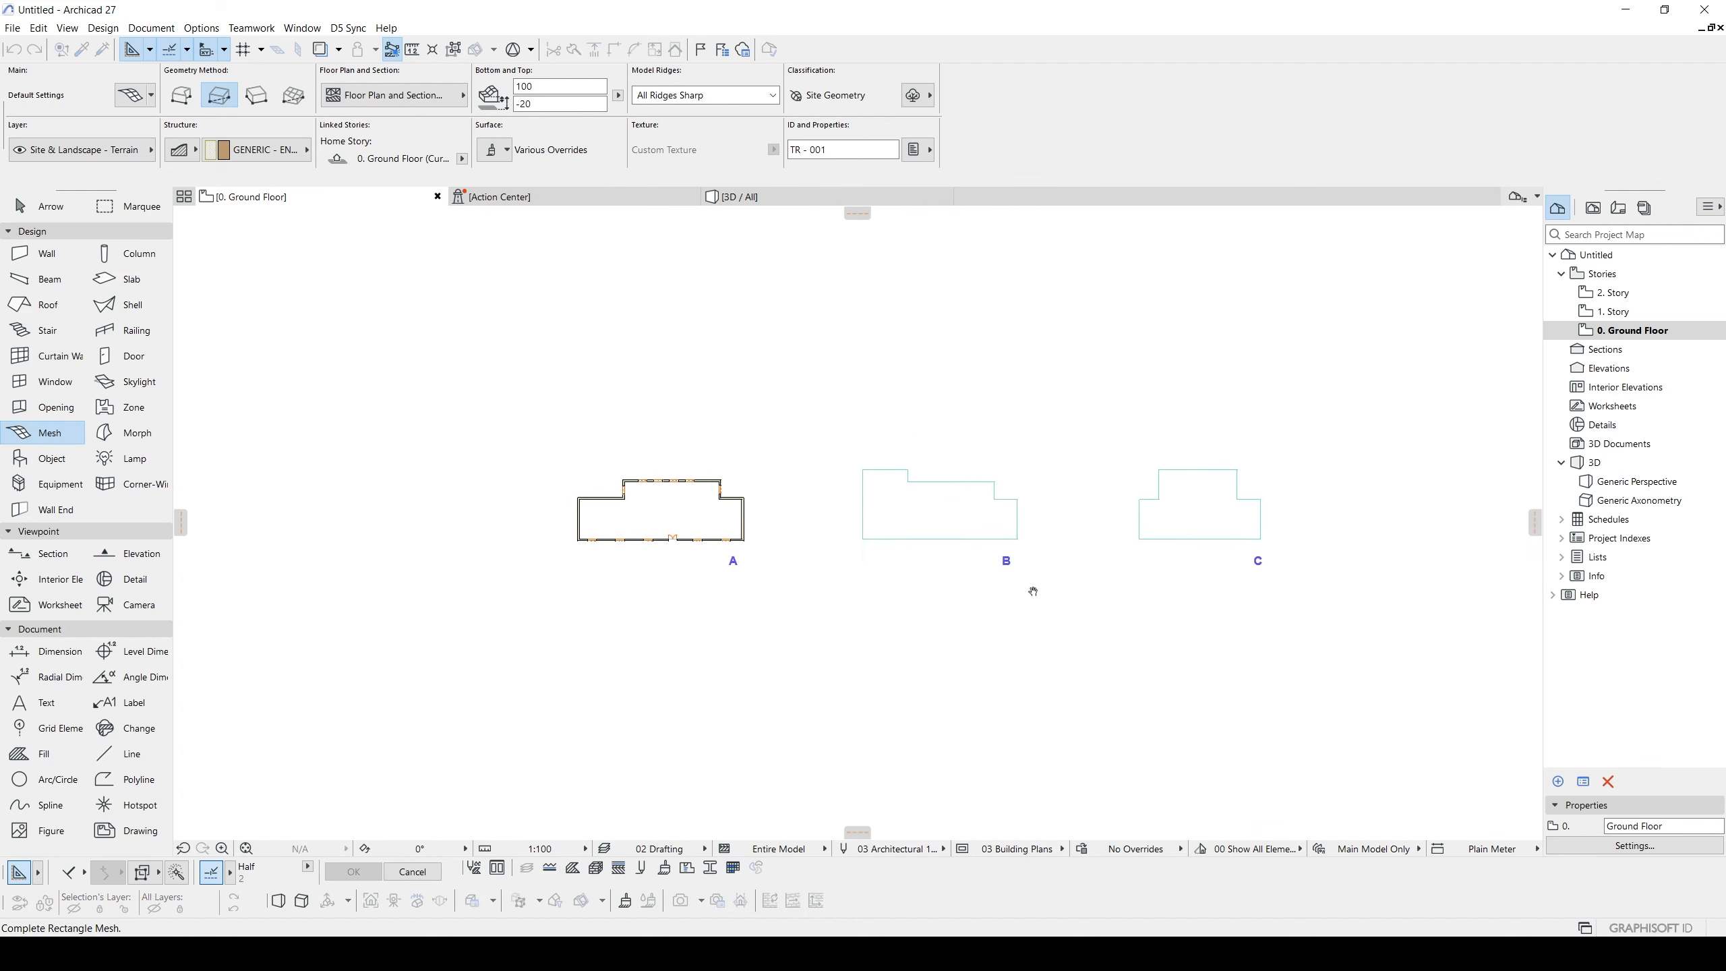
click(1309, 621)
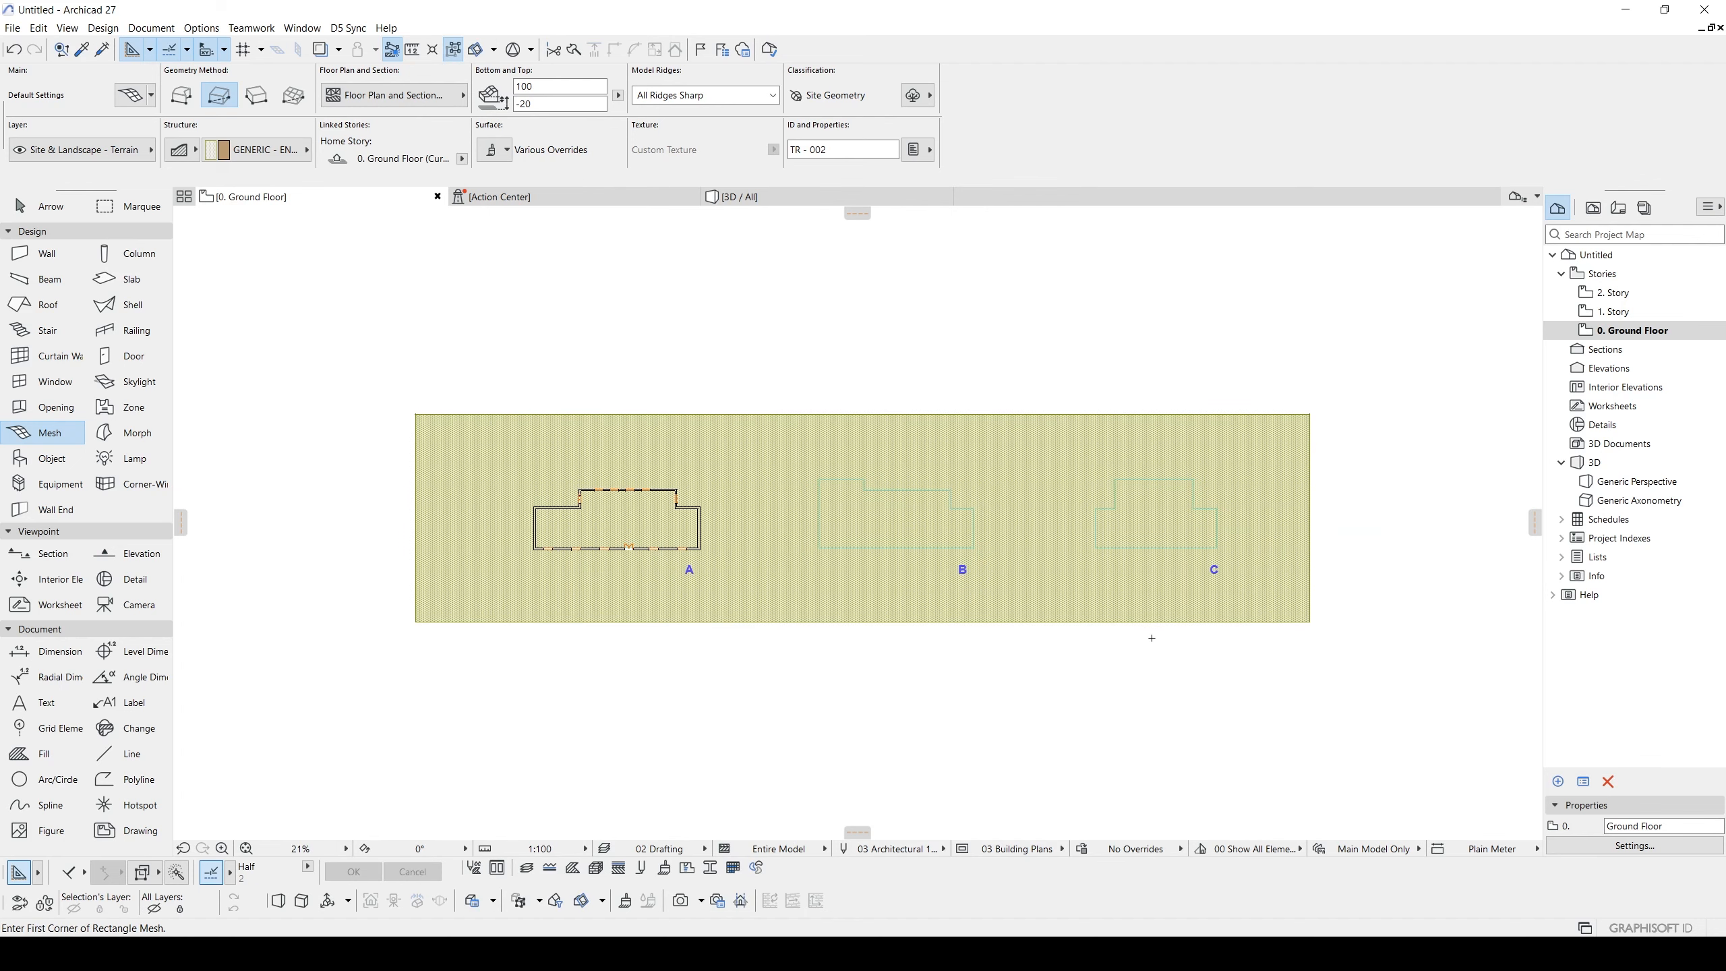
key(Escape)
- Turn off the terrain mesh's cover fill in its floor plan display, then clear the selection
click(766, 438)
click(399, 97)
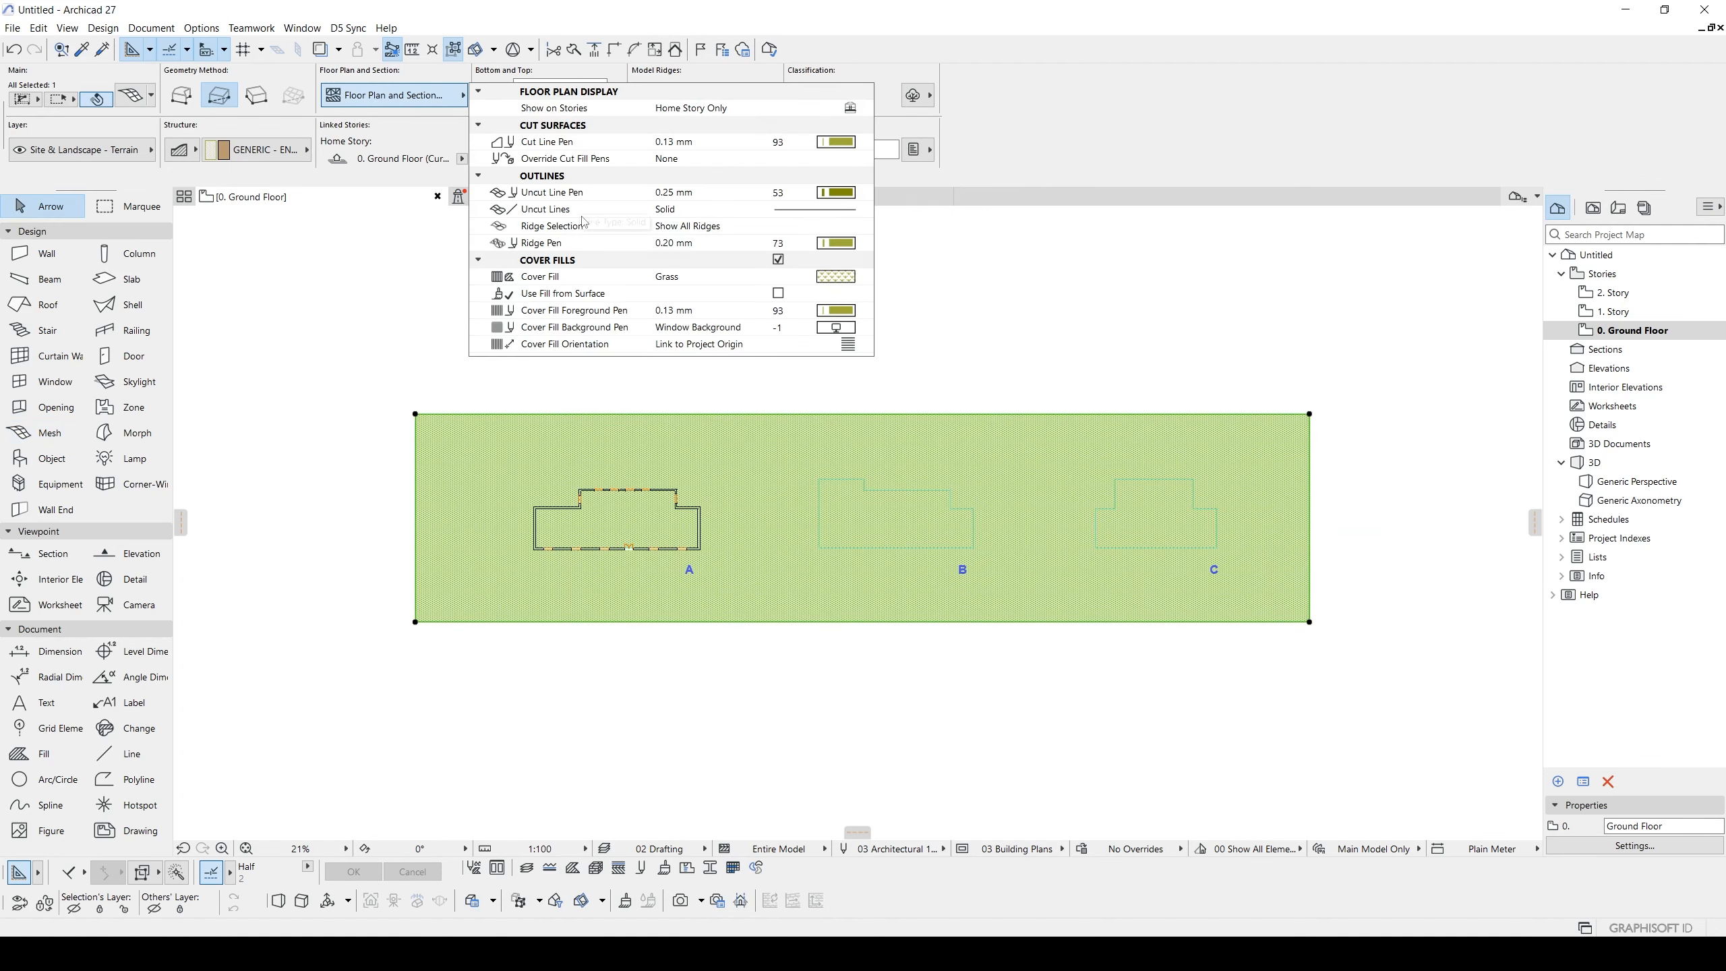
click(777, 260)
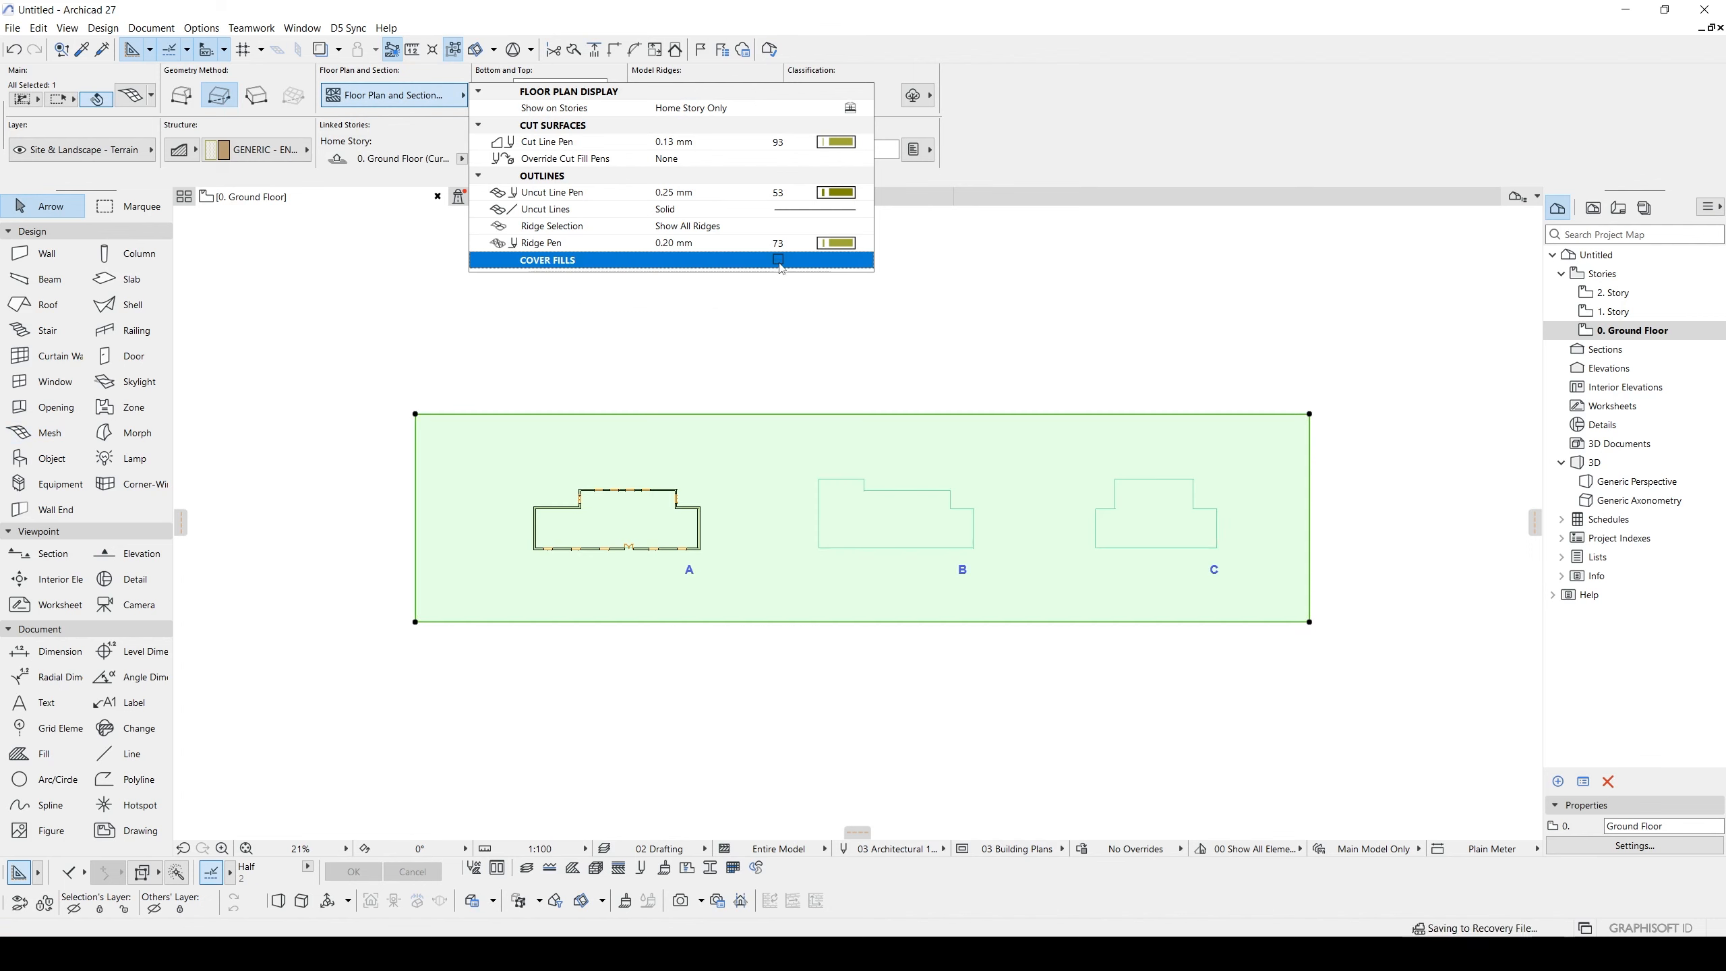
click(815, 354)
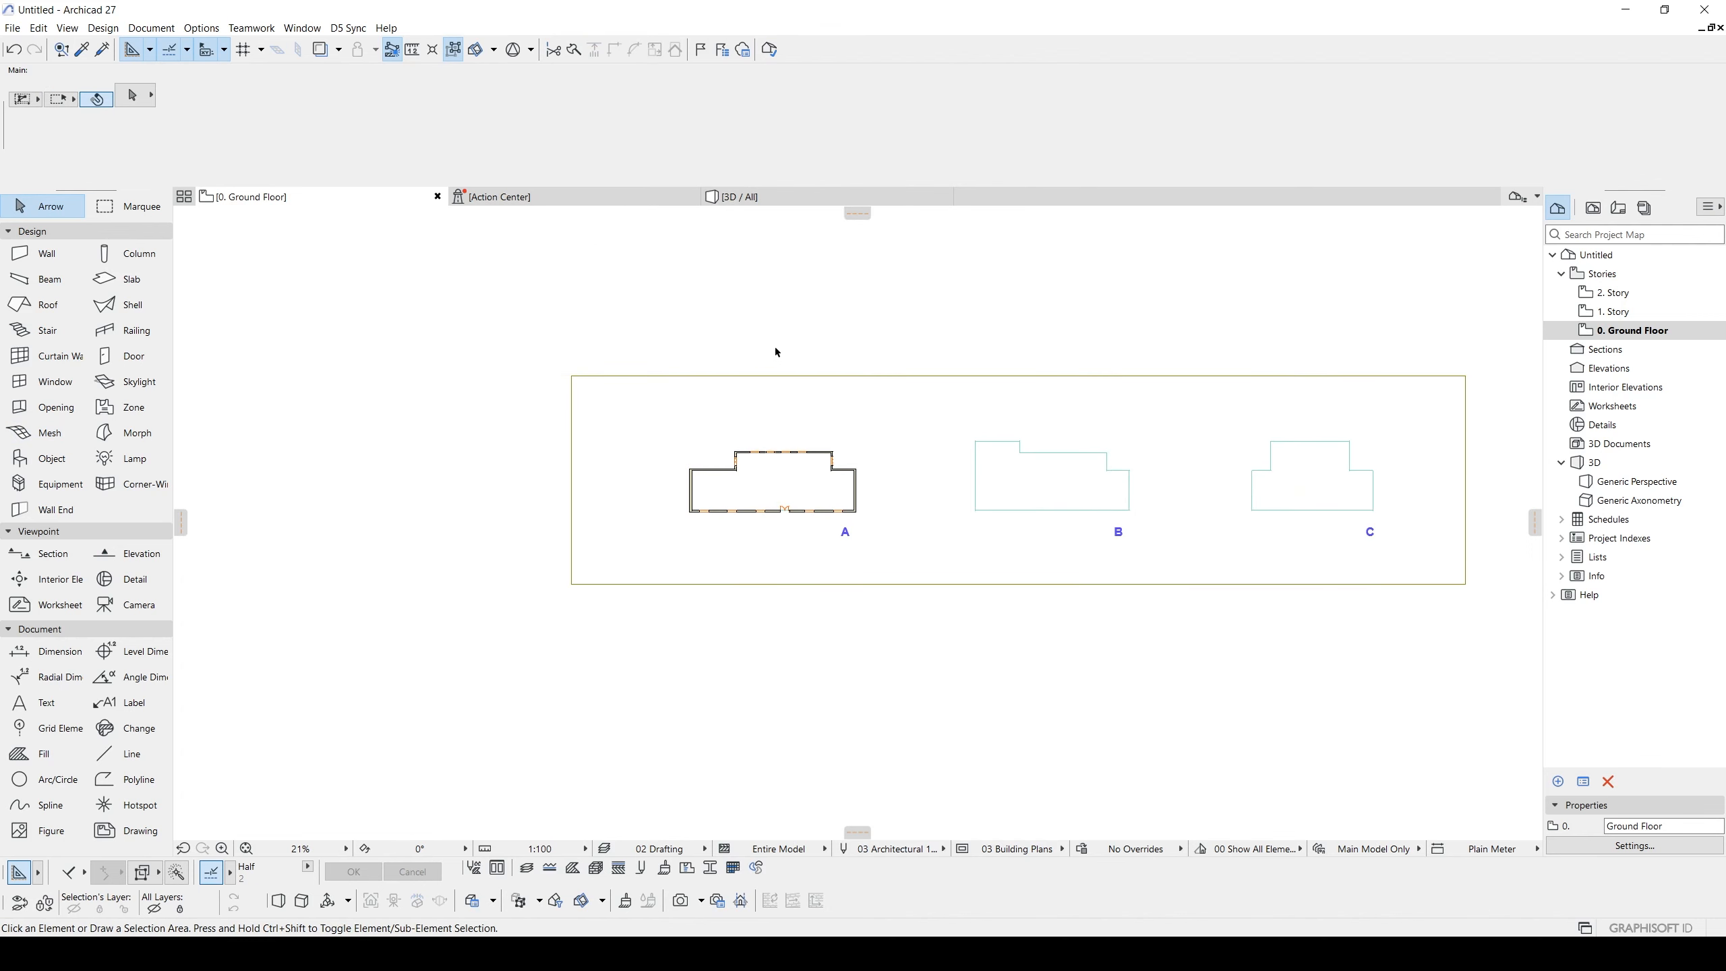
- Raise only the elevation of the mesh's front corner at building C's end in the 3D view
key(F3)
shift+middle_drag(863, 561, 802, 445)
click(1269, 604)
middle_drag(1279, 605, 876, 575)
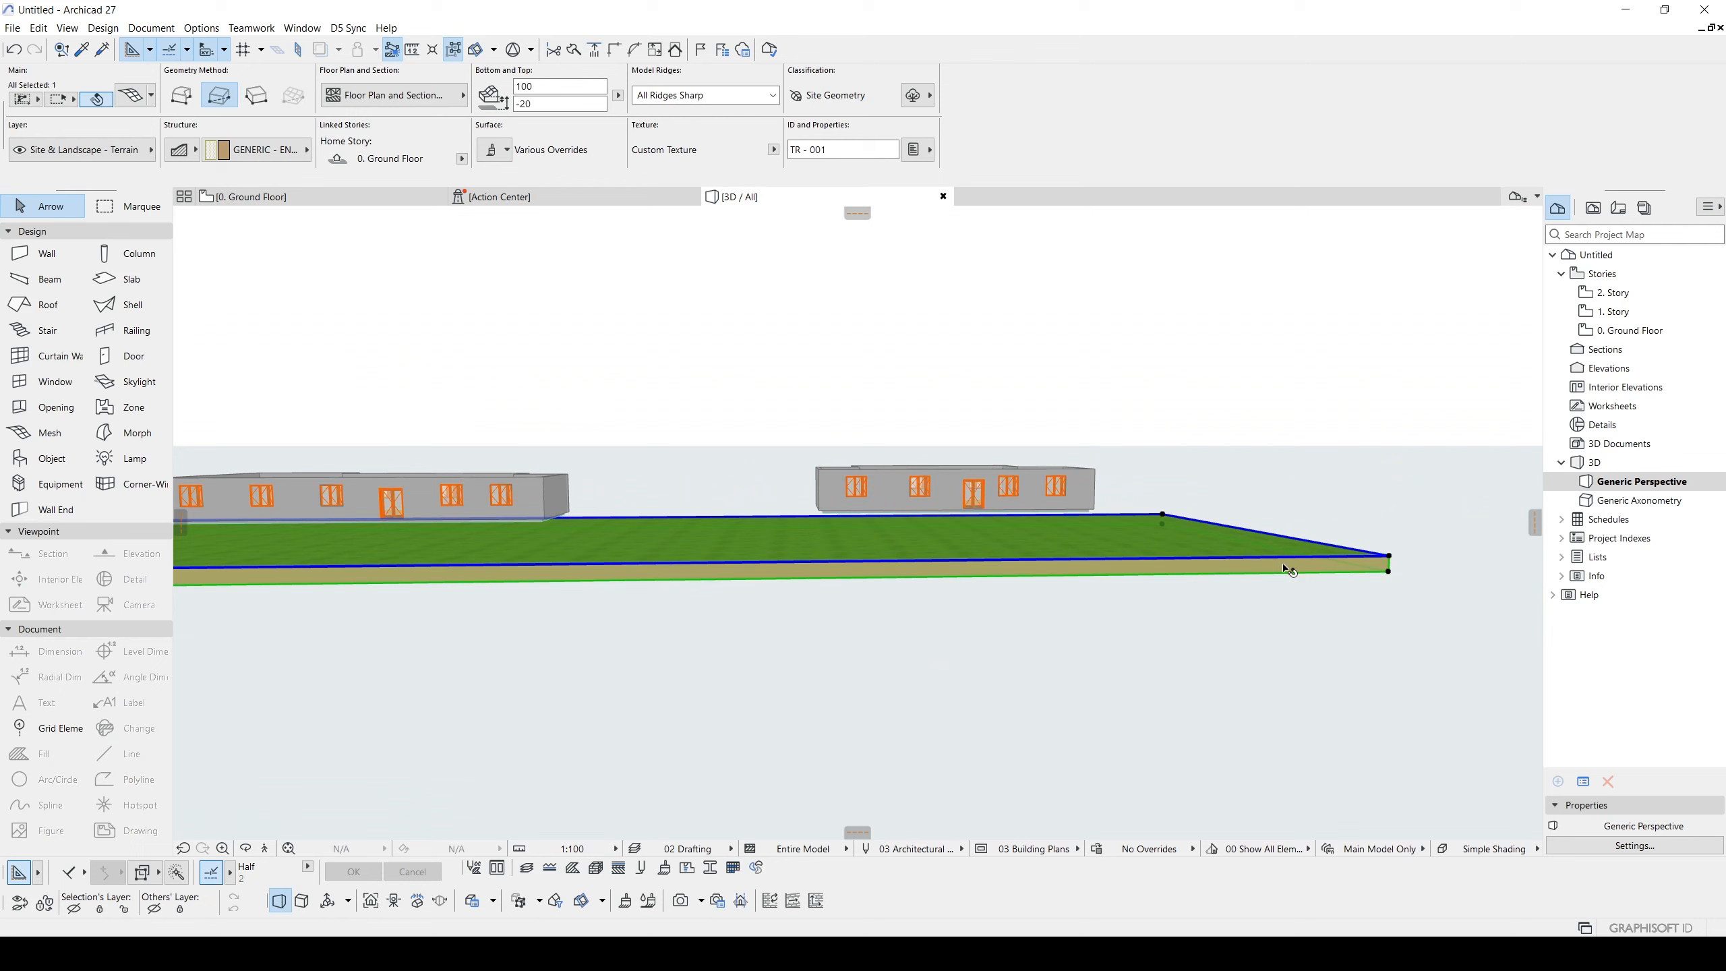
click(1389, 558)
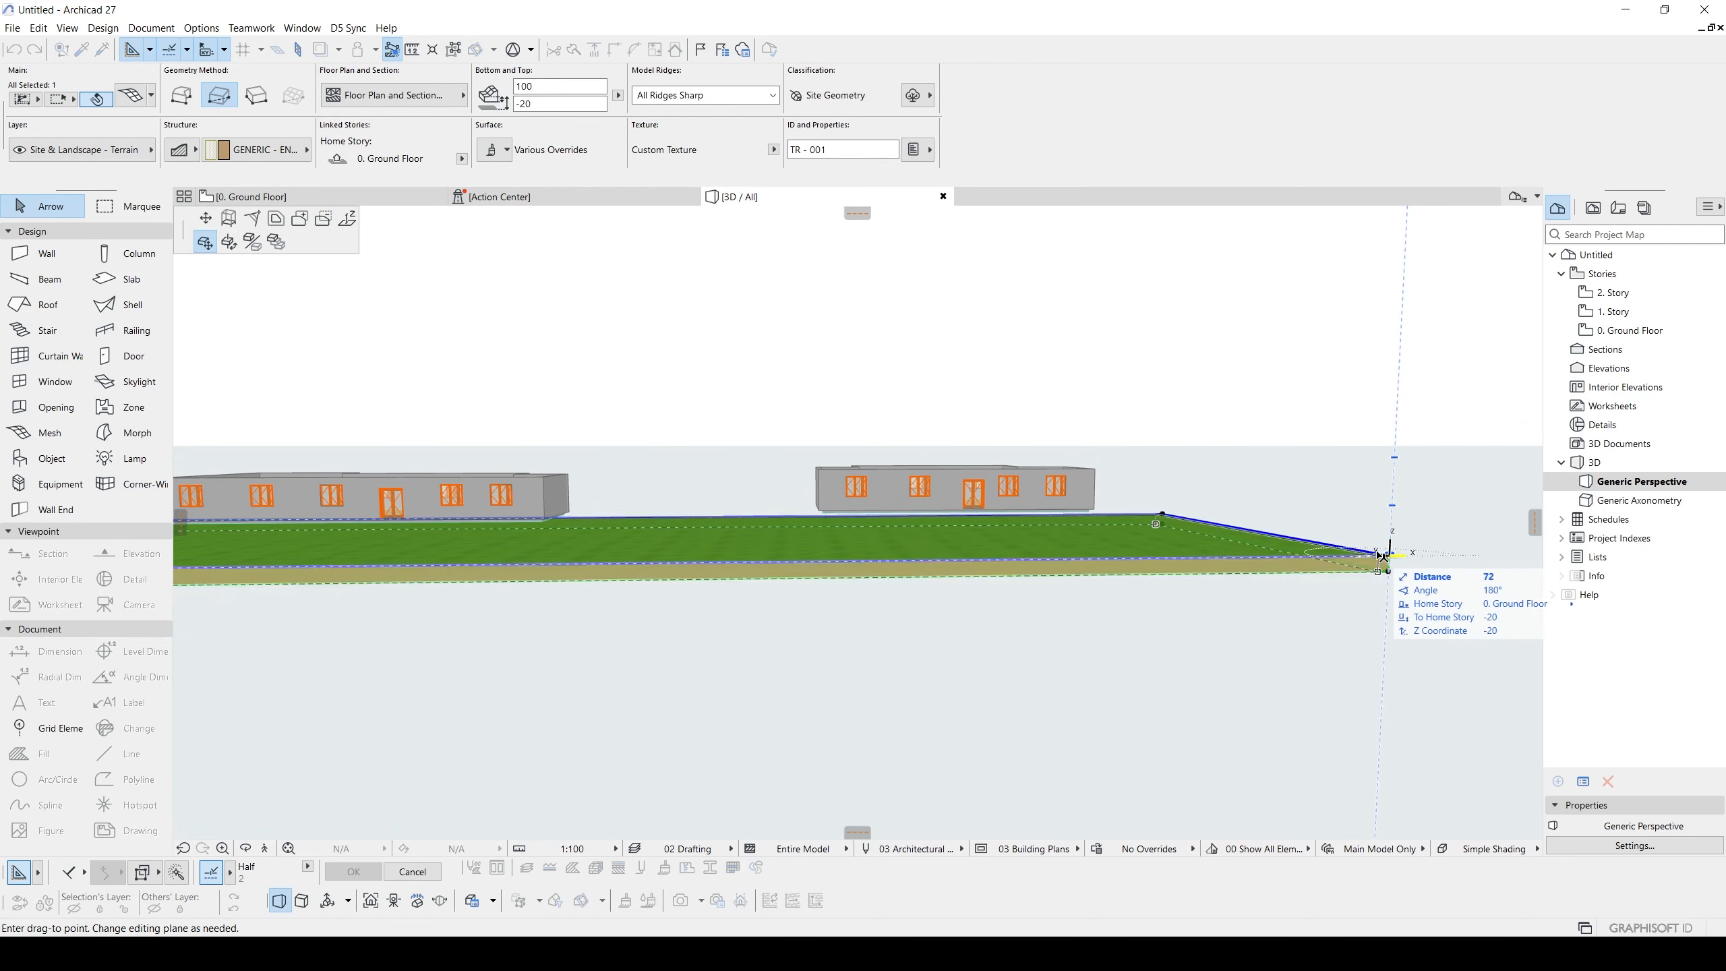
click(348, 222)
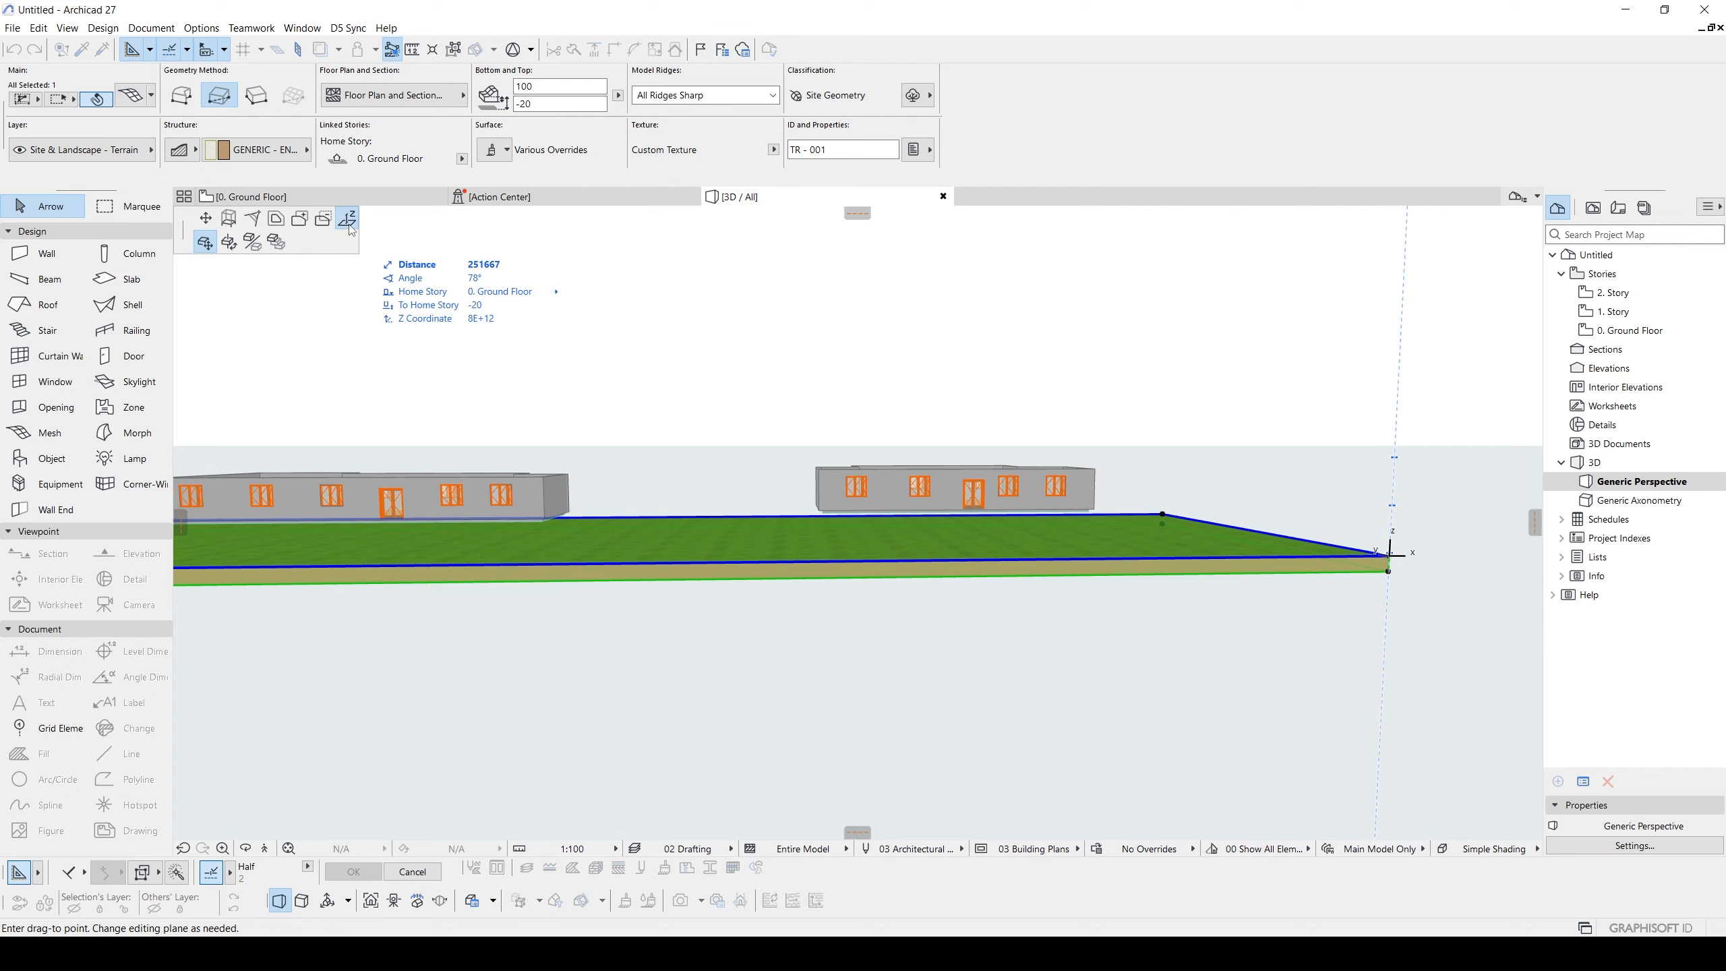
click(748, 477)
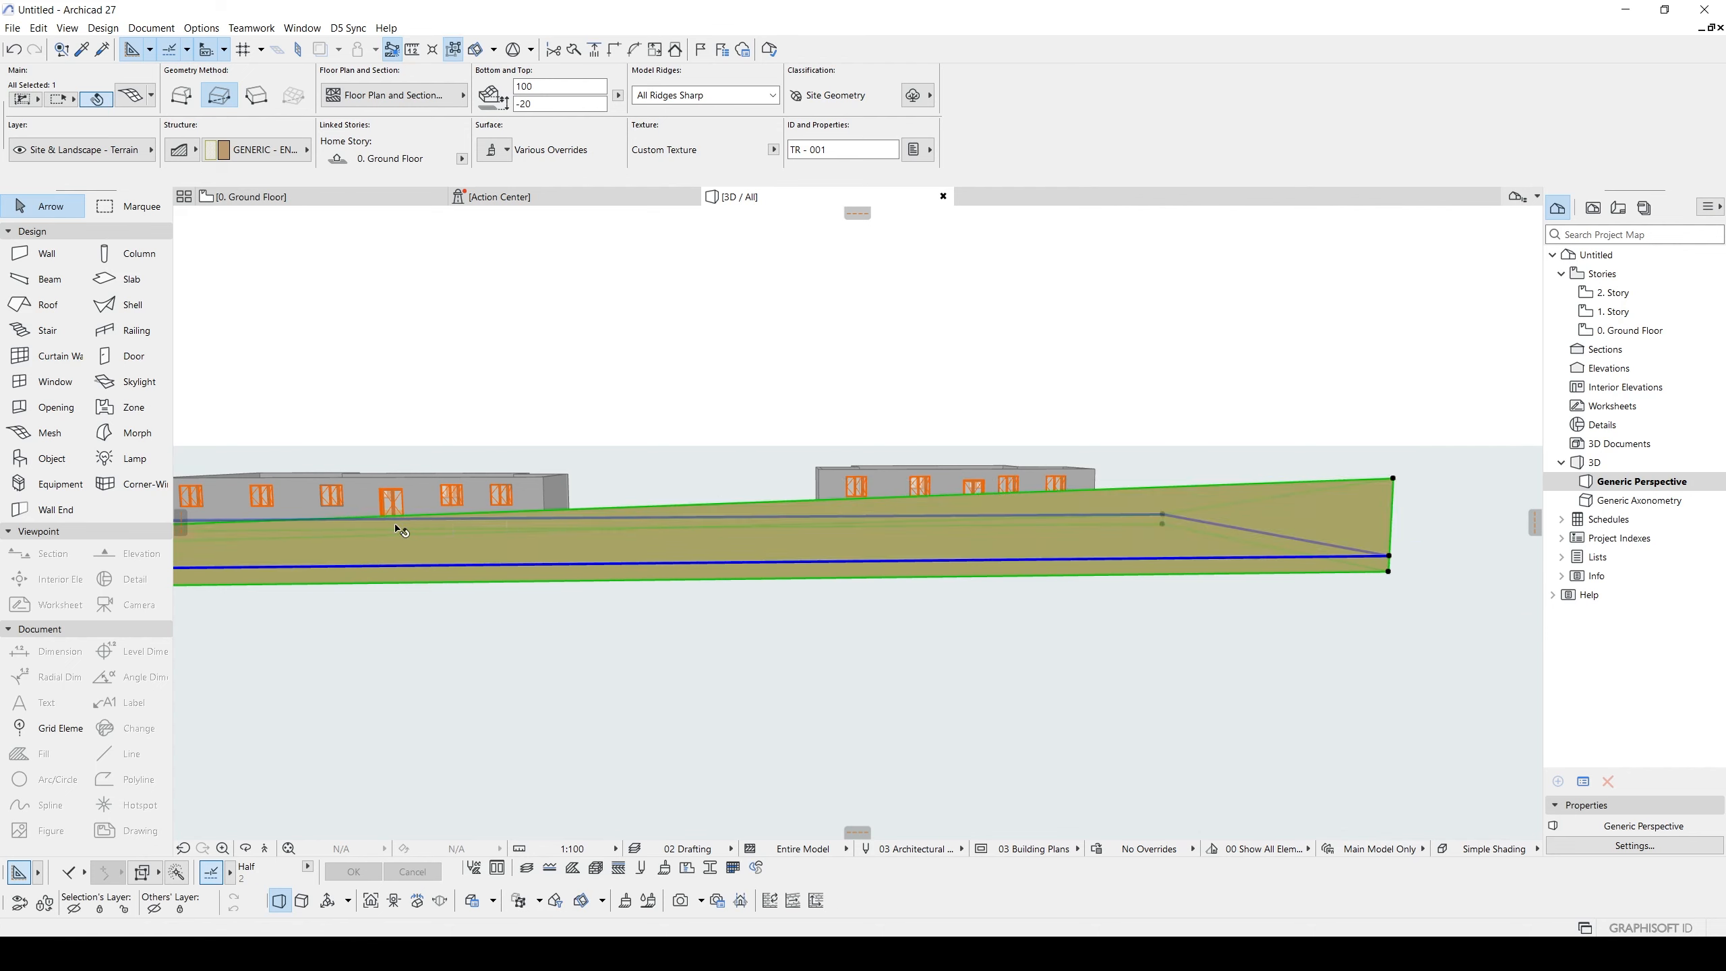
- Elevate the mesh's back corner at building C's end to match the raised front corner, and view the slope from the front
shift+middle_drag(400, 529, 968, 288)
click(940, 334)
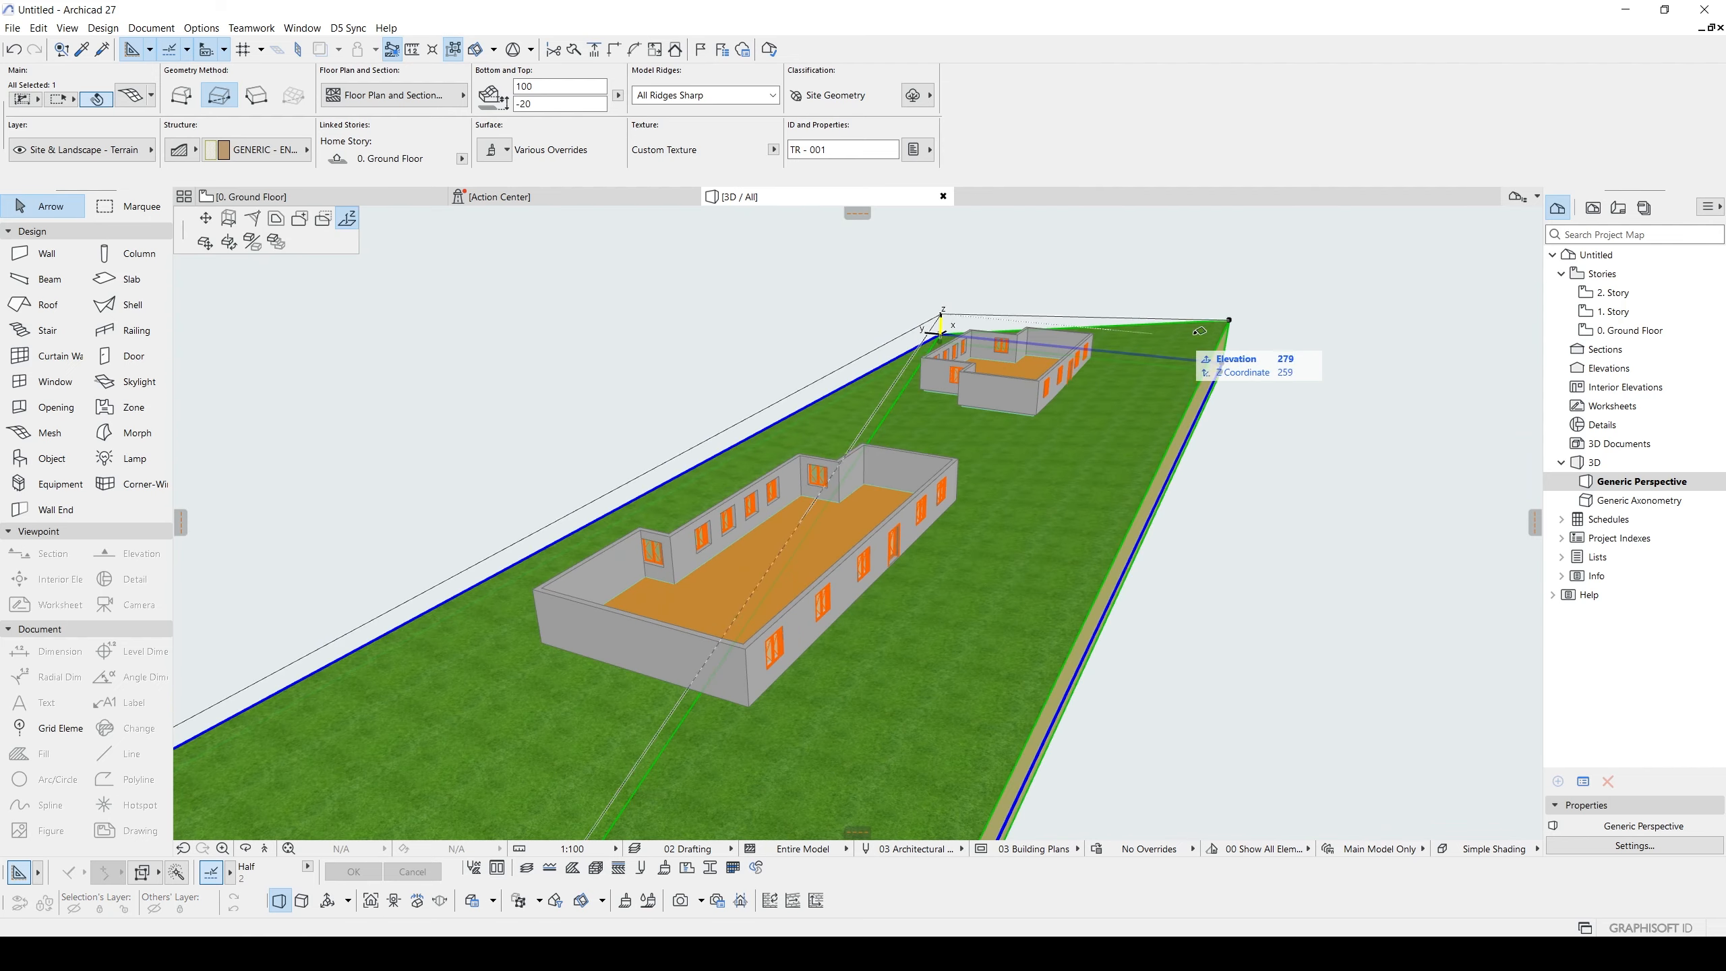
click(1231, 324)
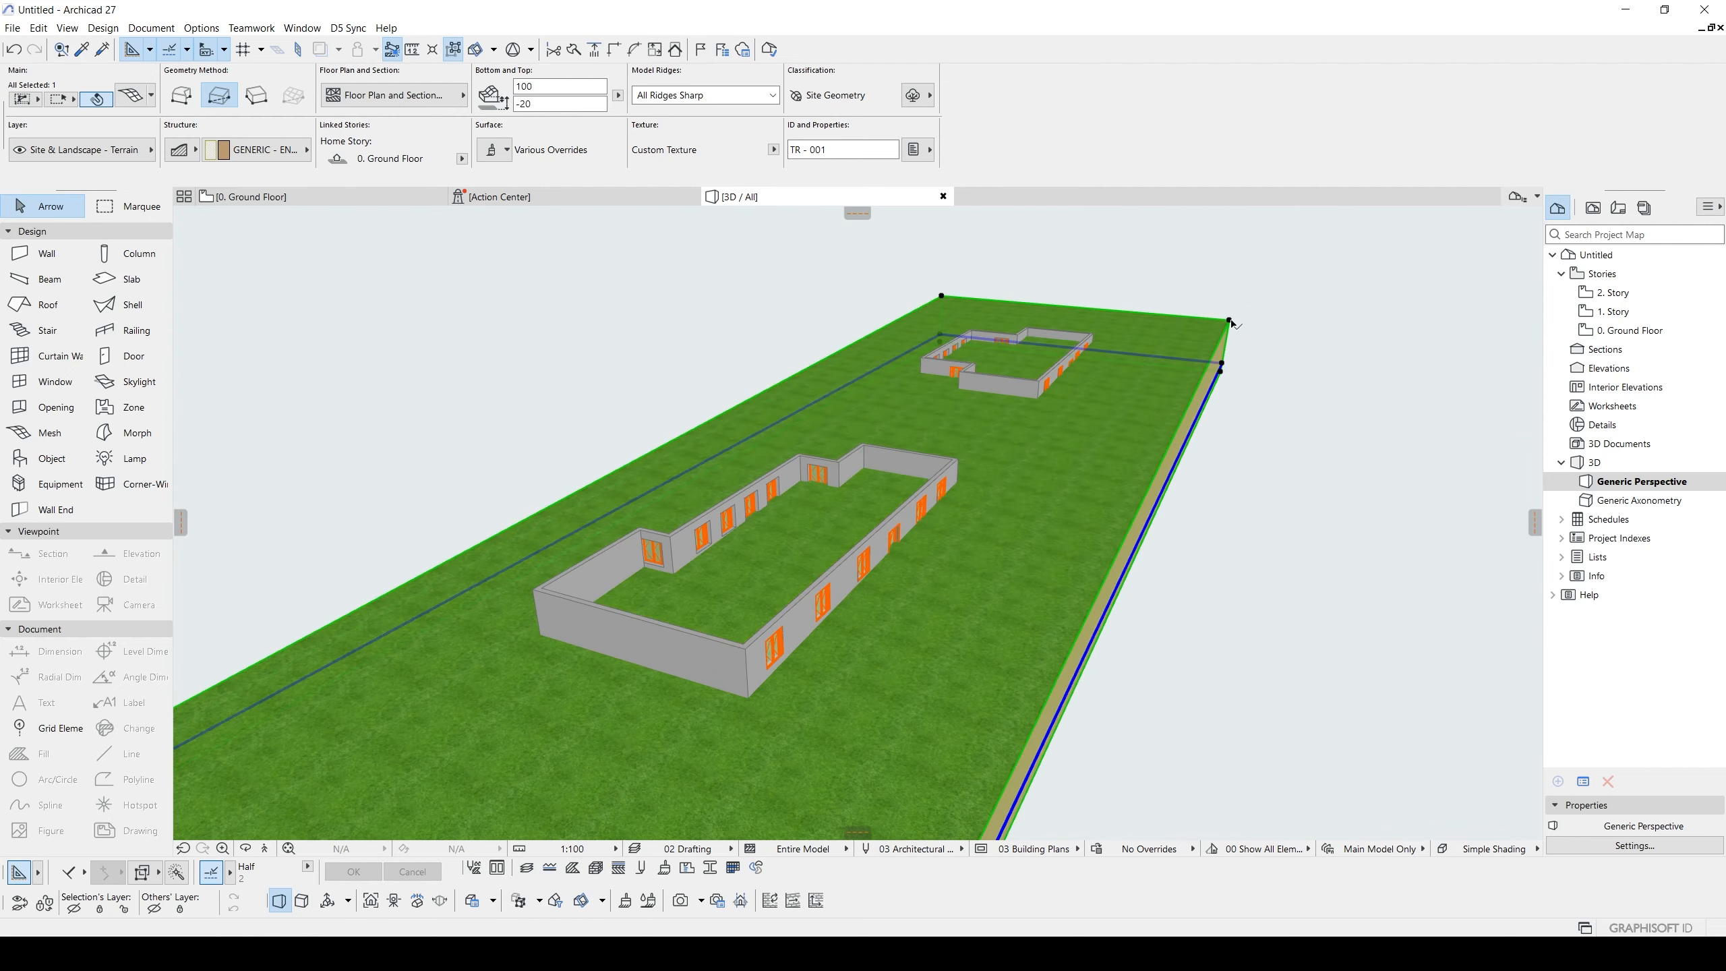
click(982, 280)
shift+middle_drag(1004, 399, 523, 376)
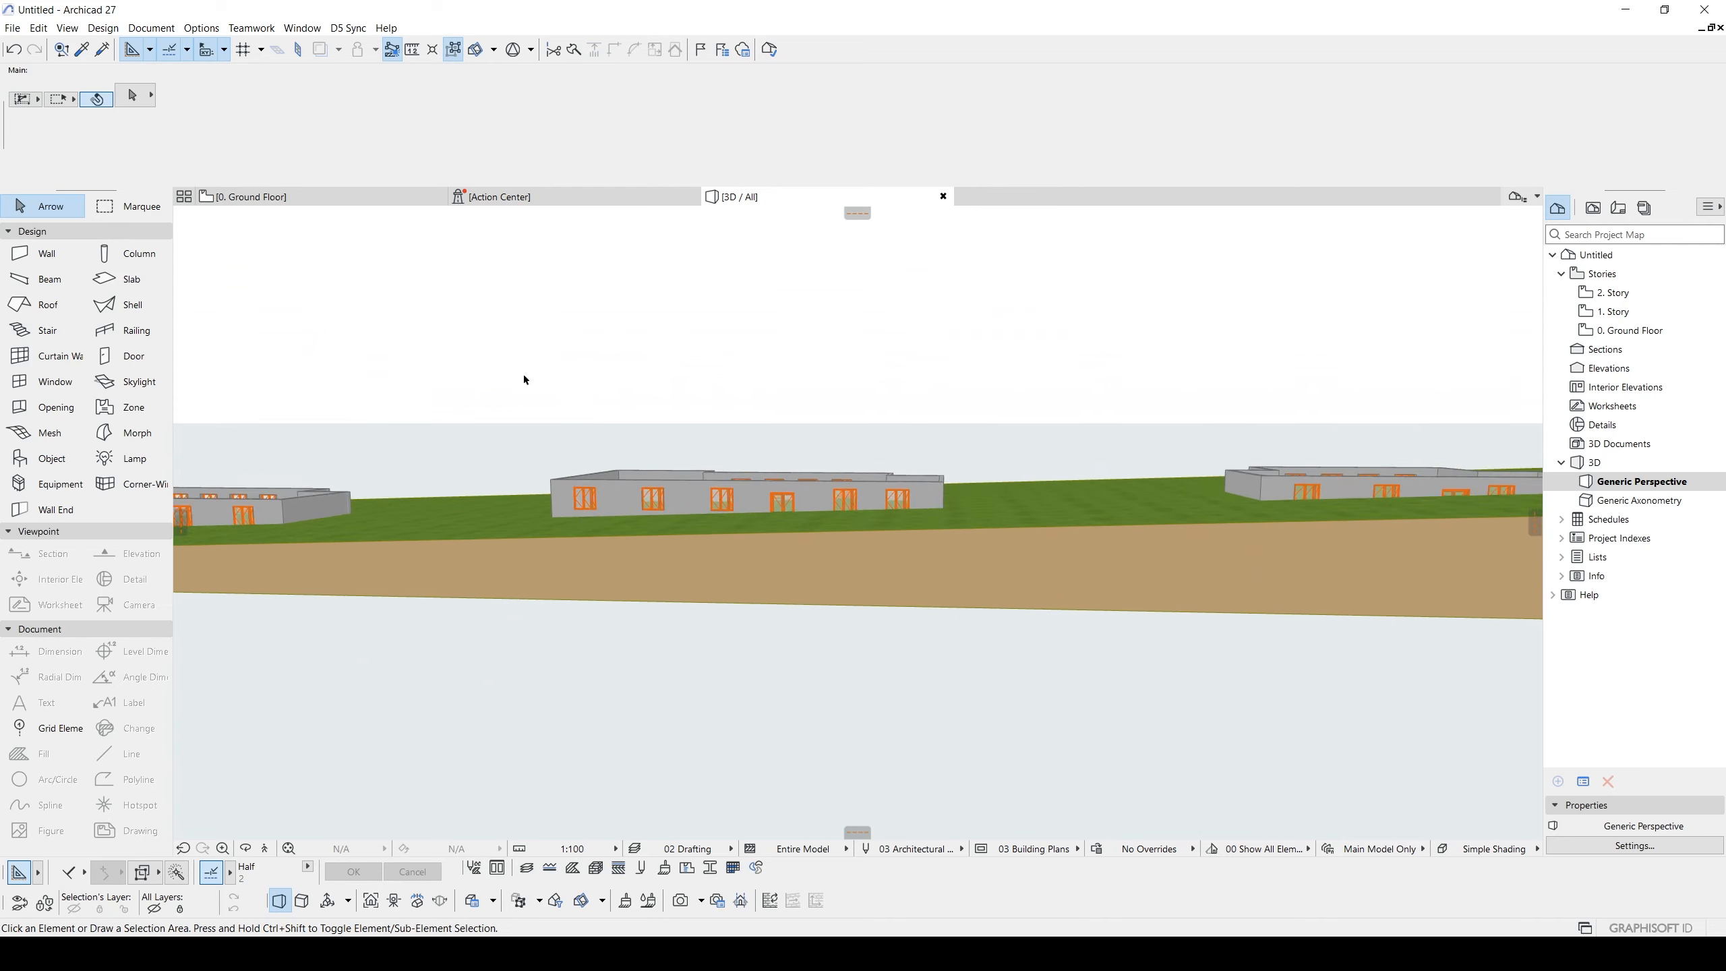
- Select building B's walls and slab and elevate them together to about 266 so they rise out of the terrain
drag(502, 356, 956, 649)
shift+middle_drag(956, 649, 880, 534)
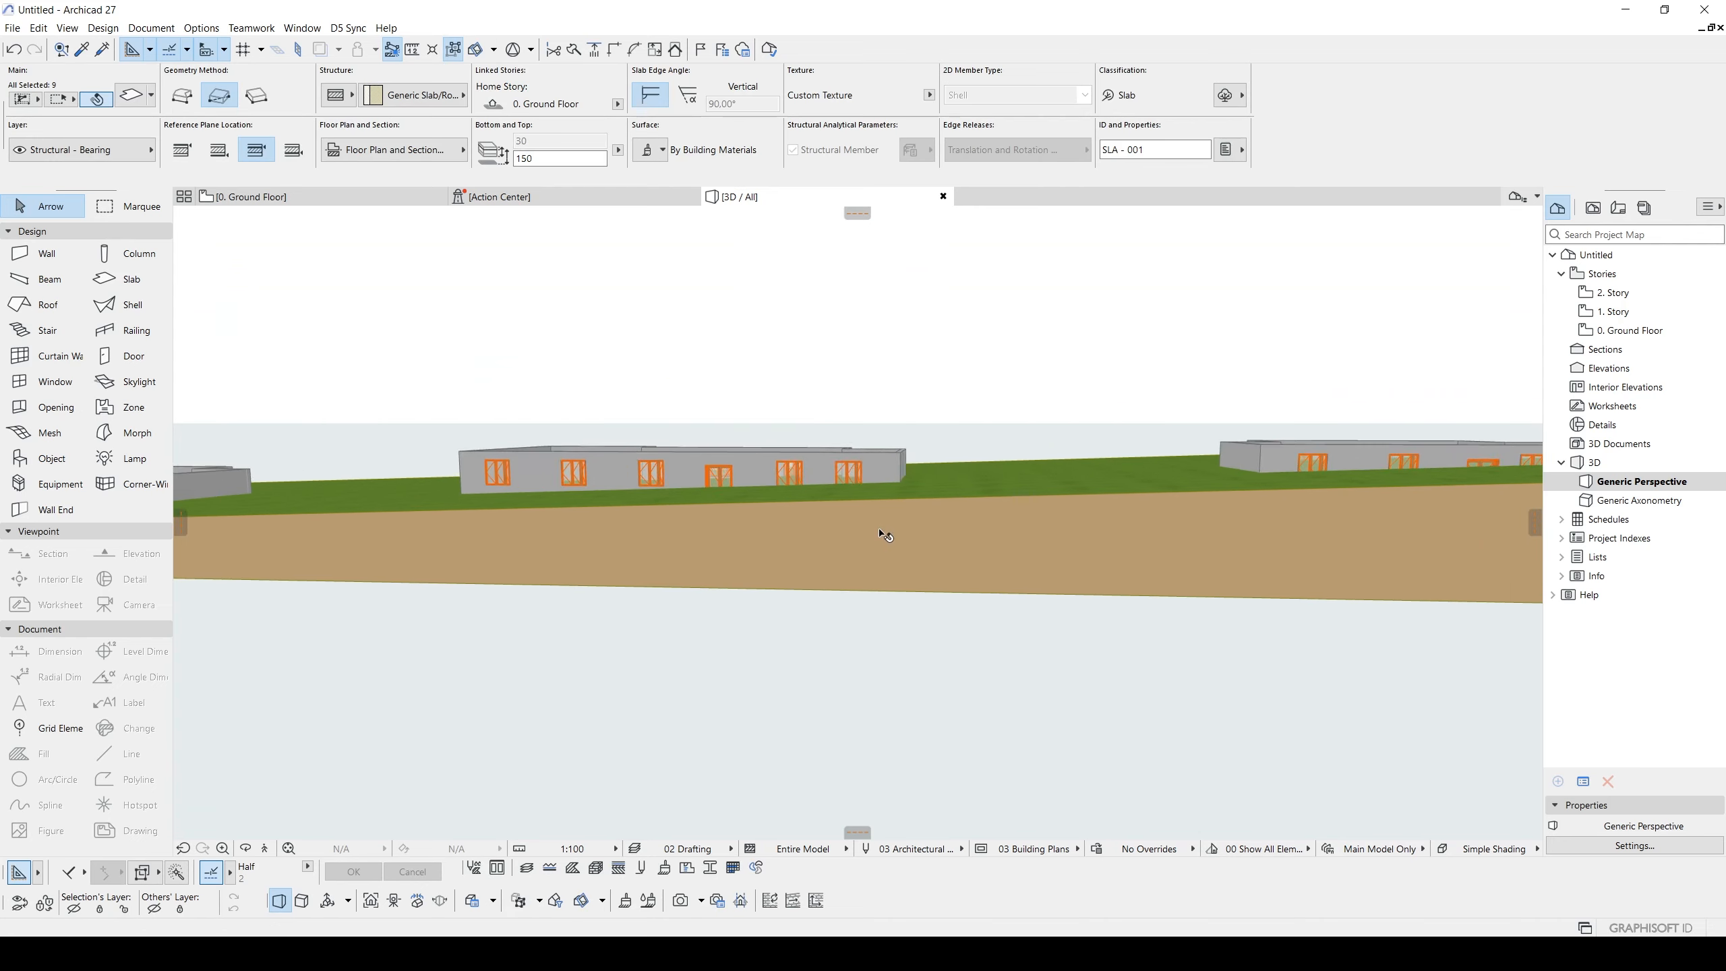
scroll(880, 534, up, 2)
key(ctrl+d)
click(902, 505)
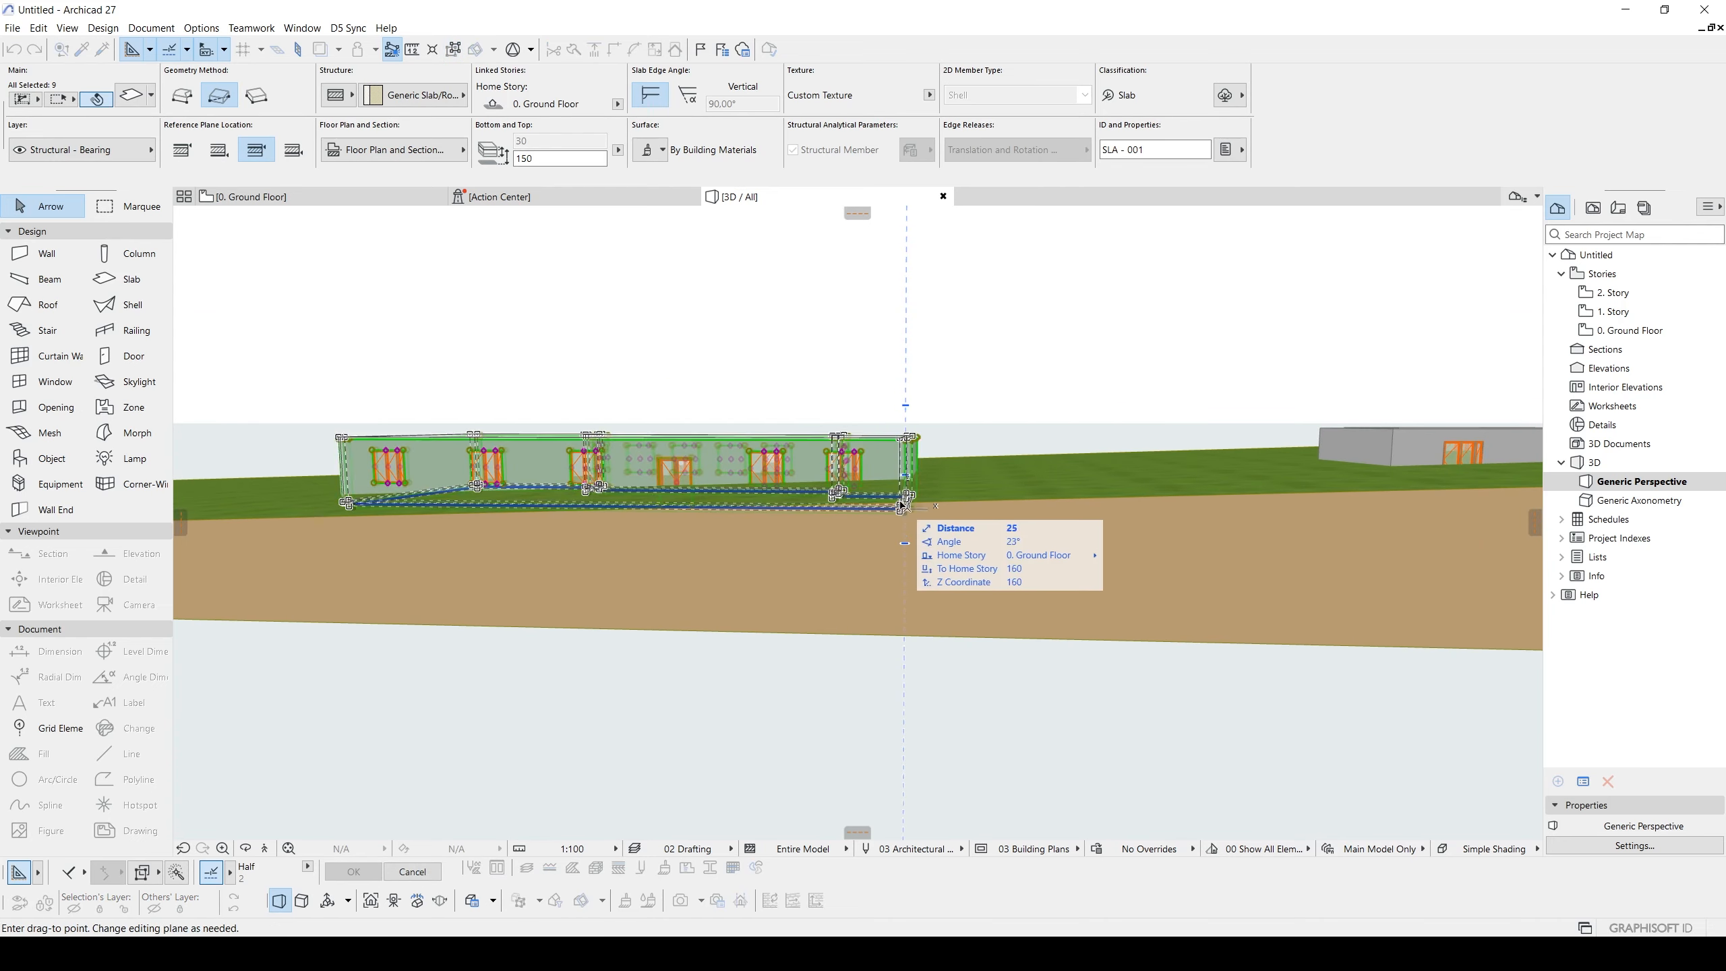
scroll(903, 500, up, 3)
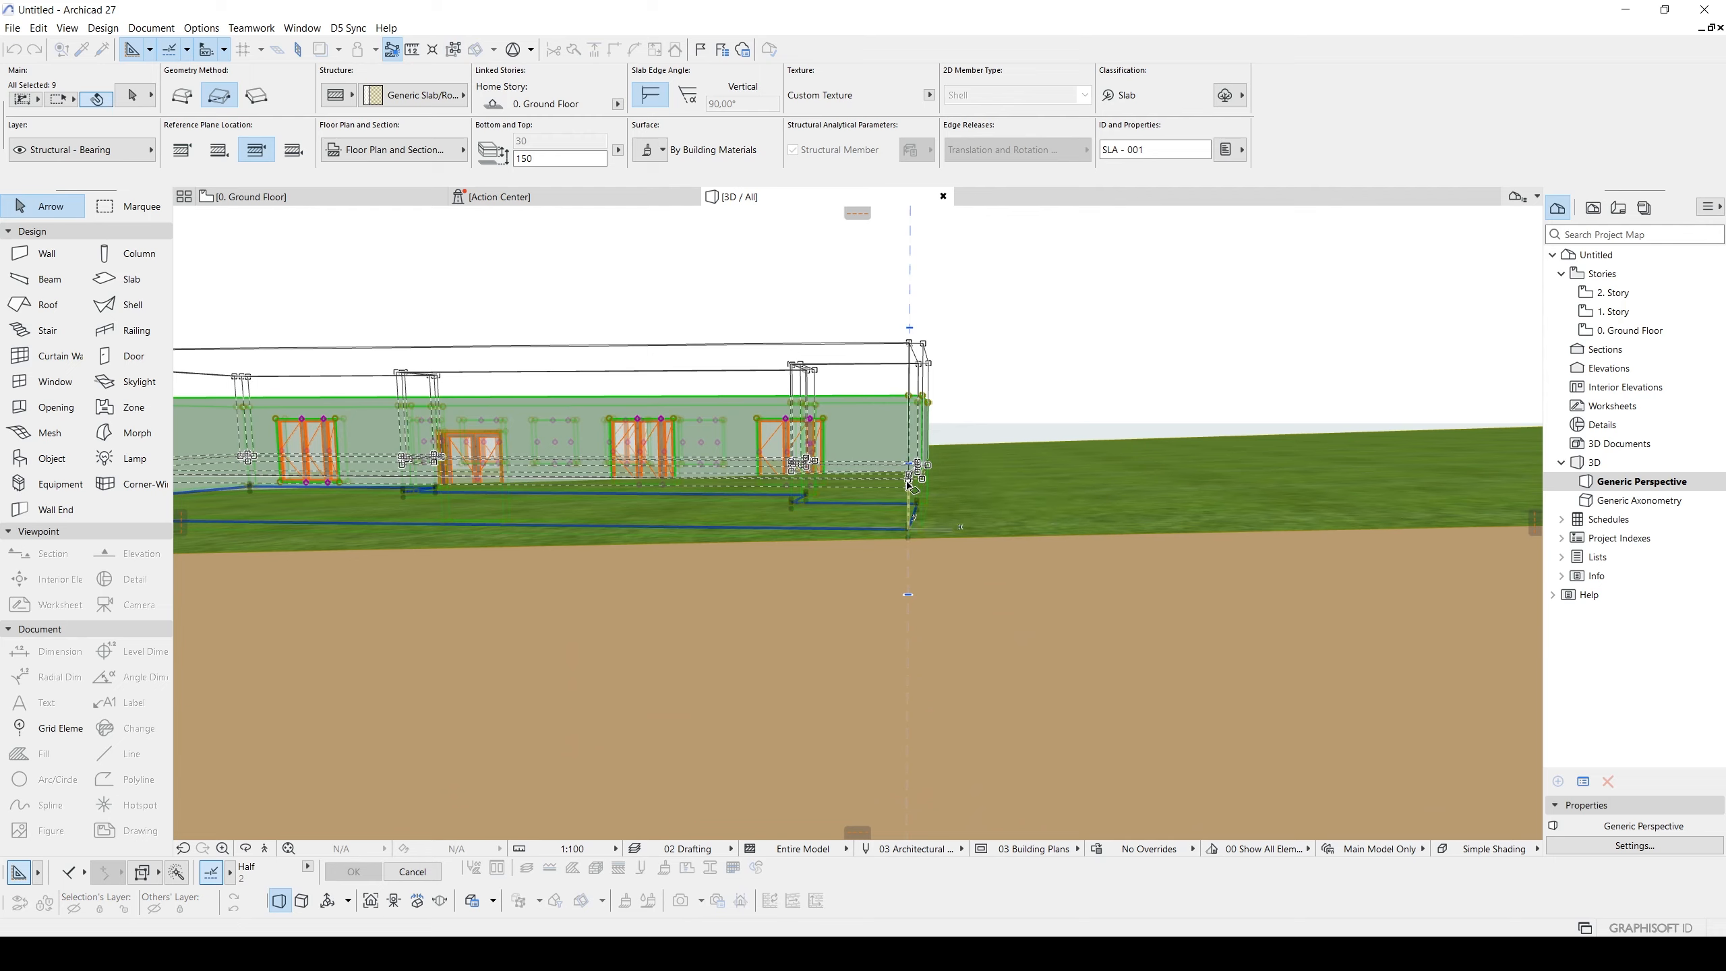
click(909, 484)
scroll(908, 484, down, 2)
shift+middle_drag(724, 501, 994, 473)
middle_drag(811, 486, 1040, 508)
key(Escape)
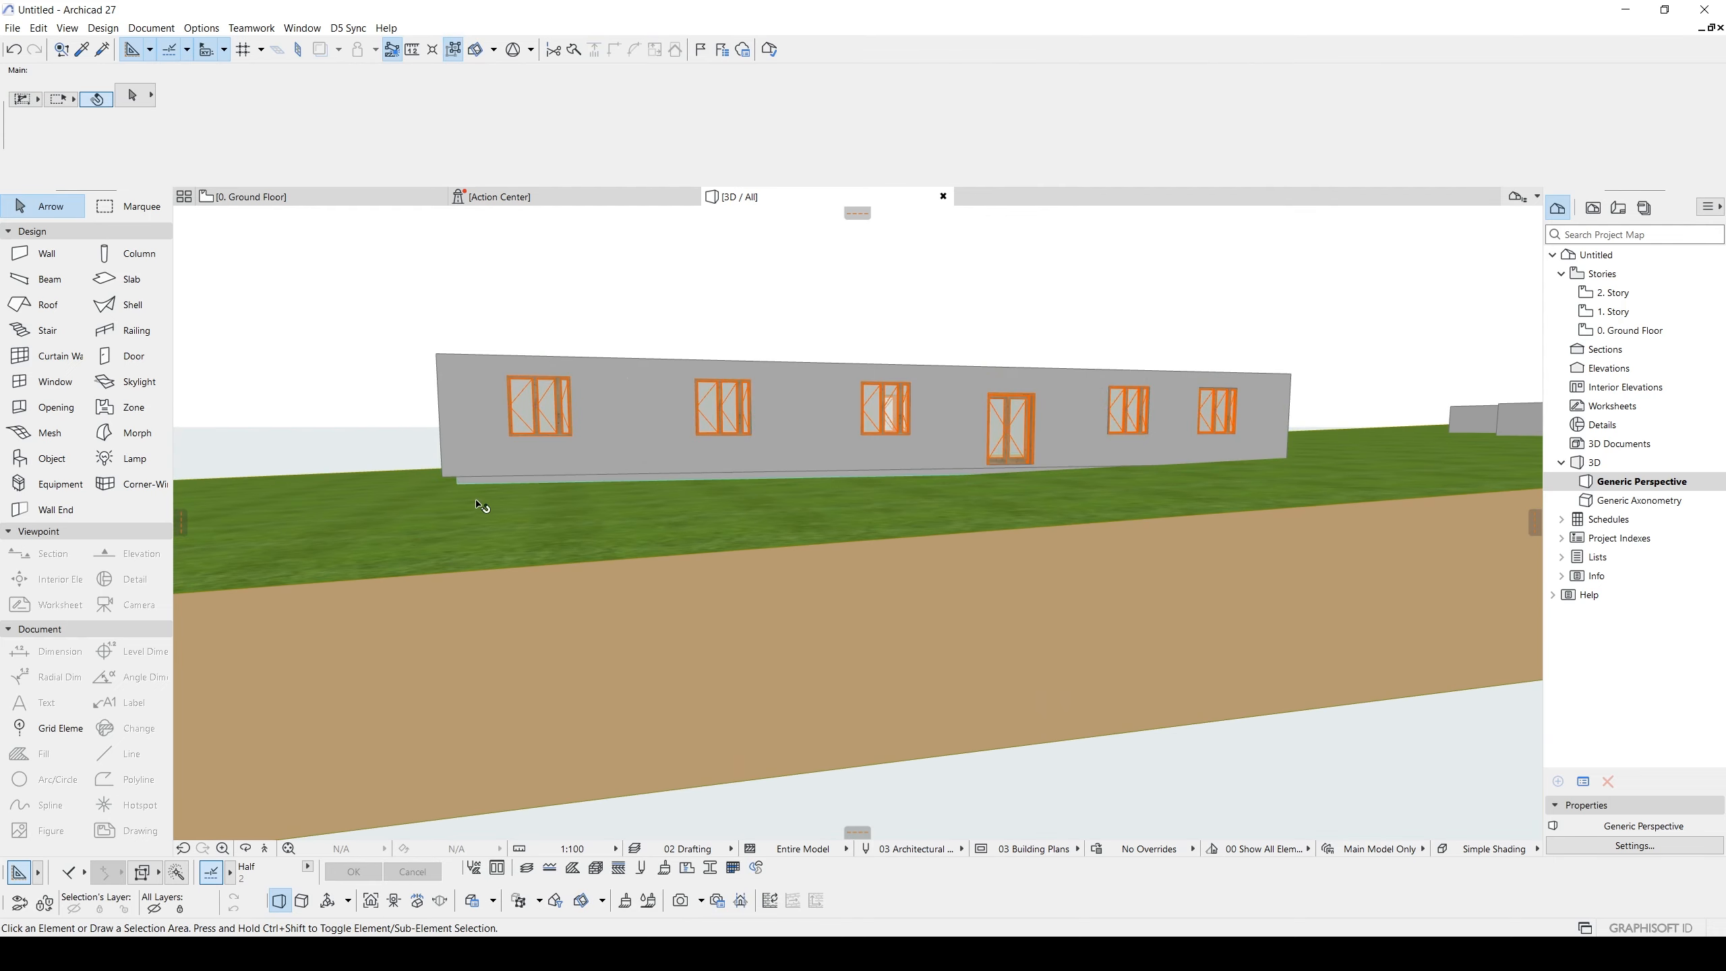
- Try to stretch the bottoms of building B's walls down into the terrain to about 189, and undo the stretch
click(468, 484)
shift+middle_drag(466, 484, 613, 445)
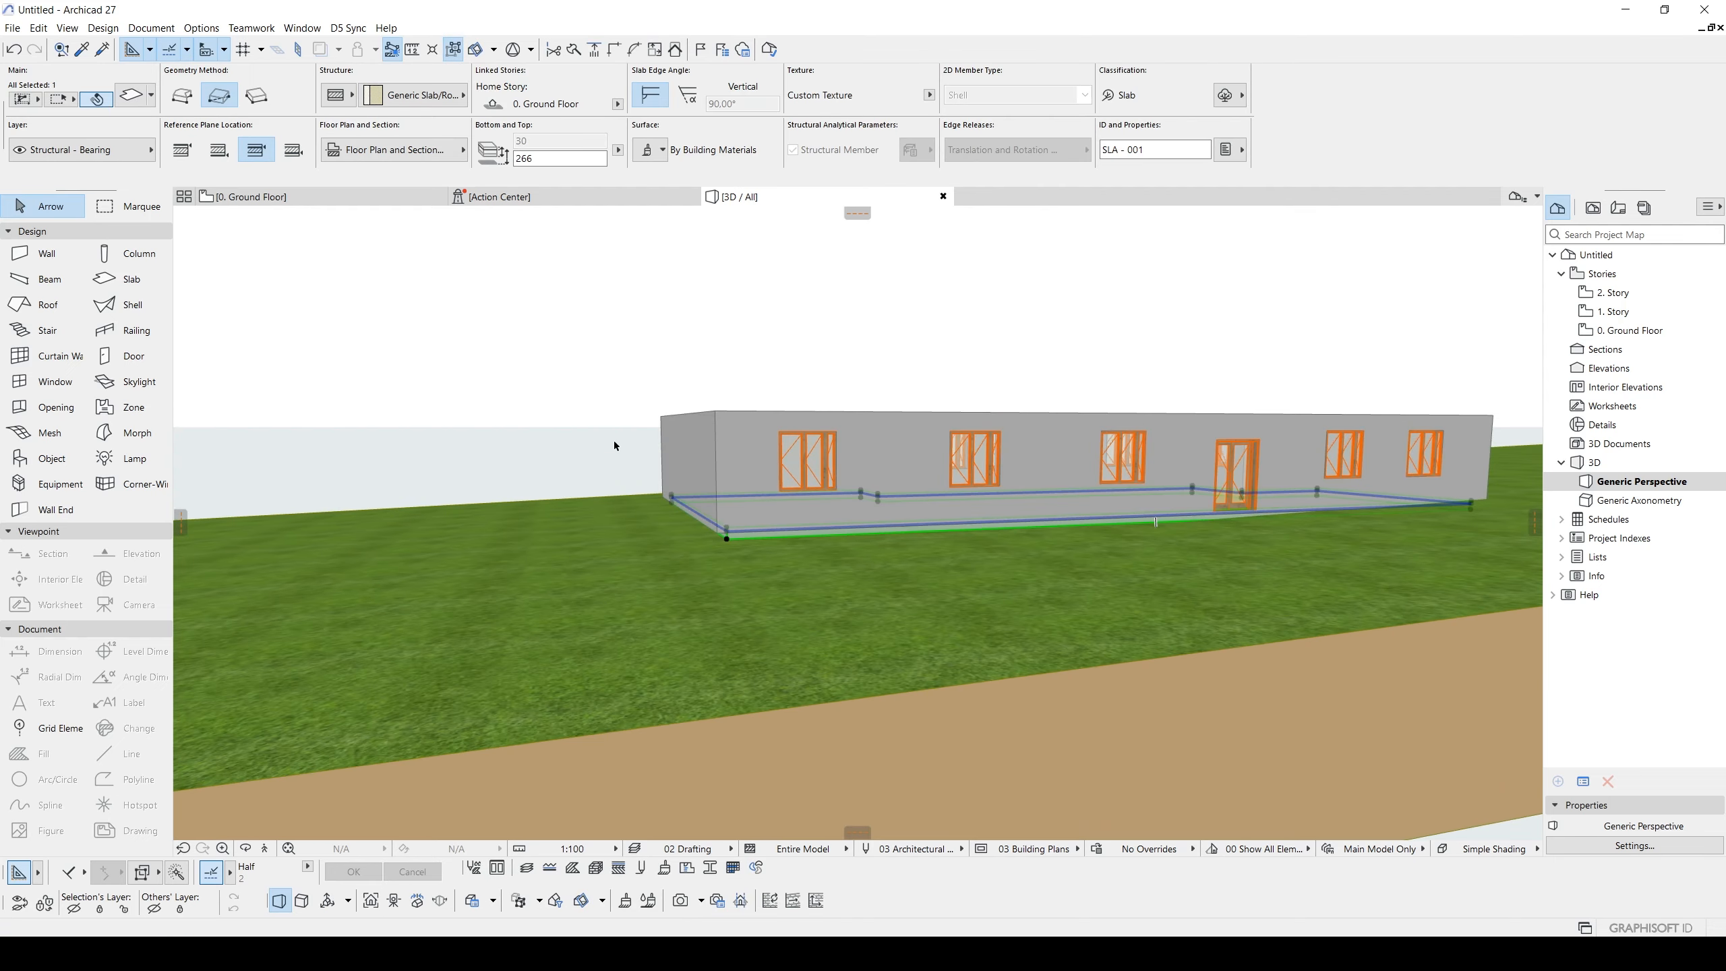
click(730, 531)
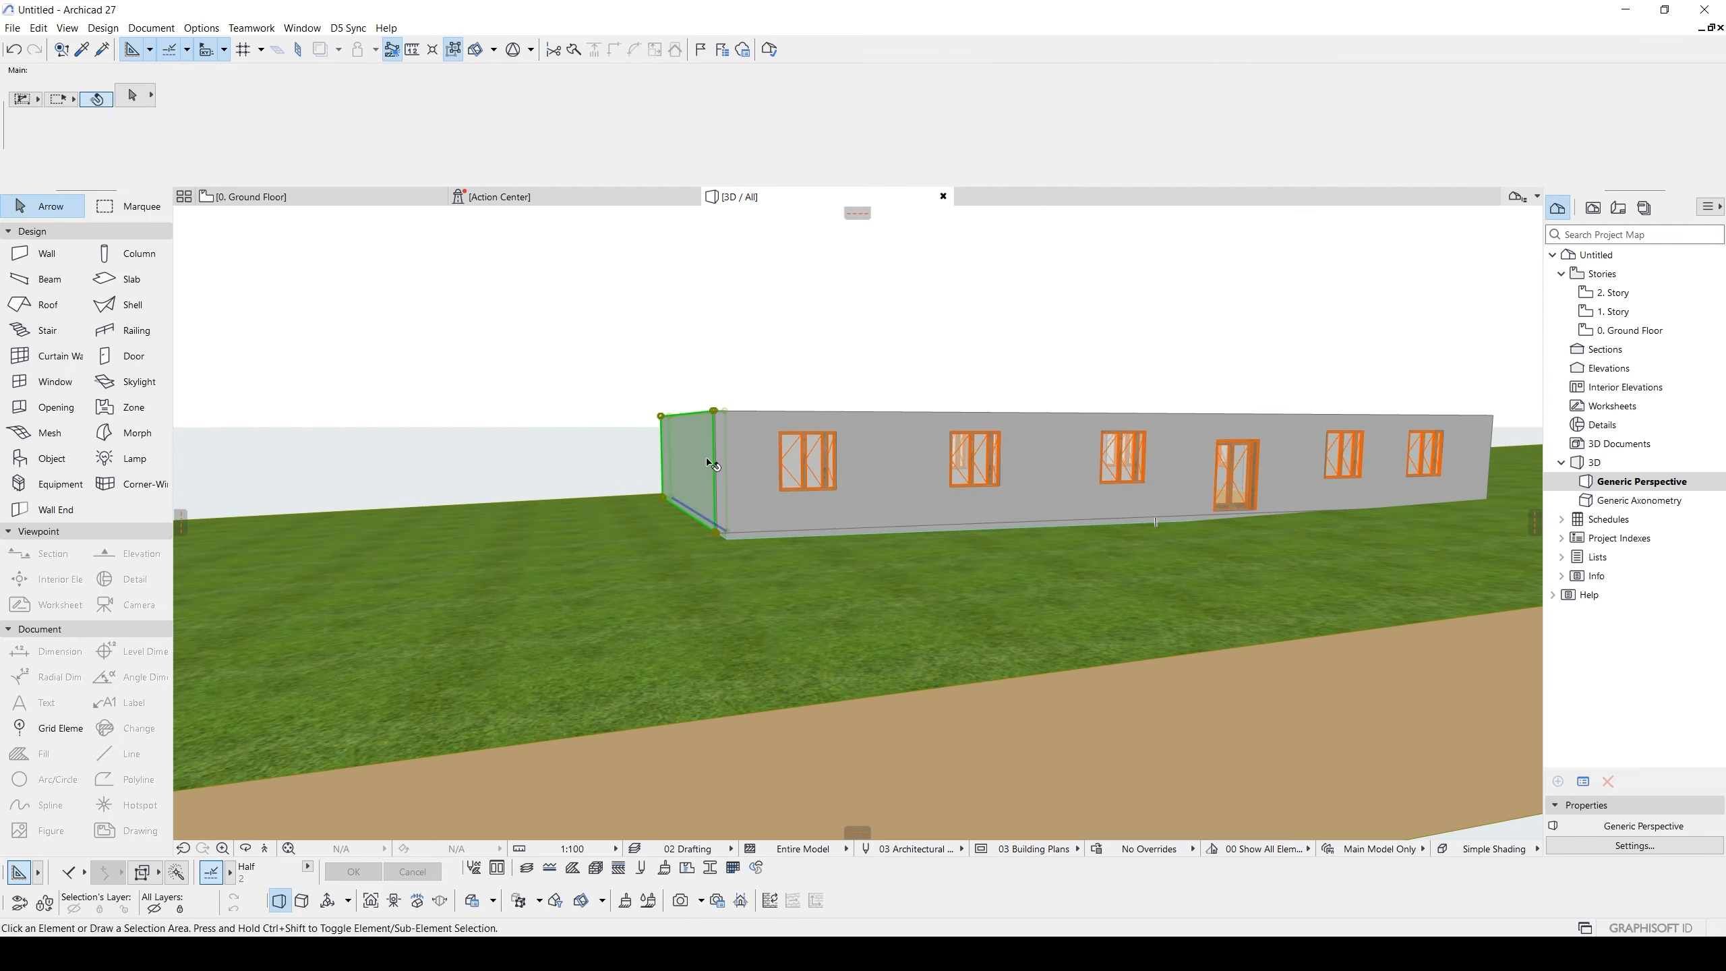
click(731, 531)
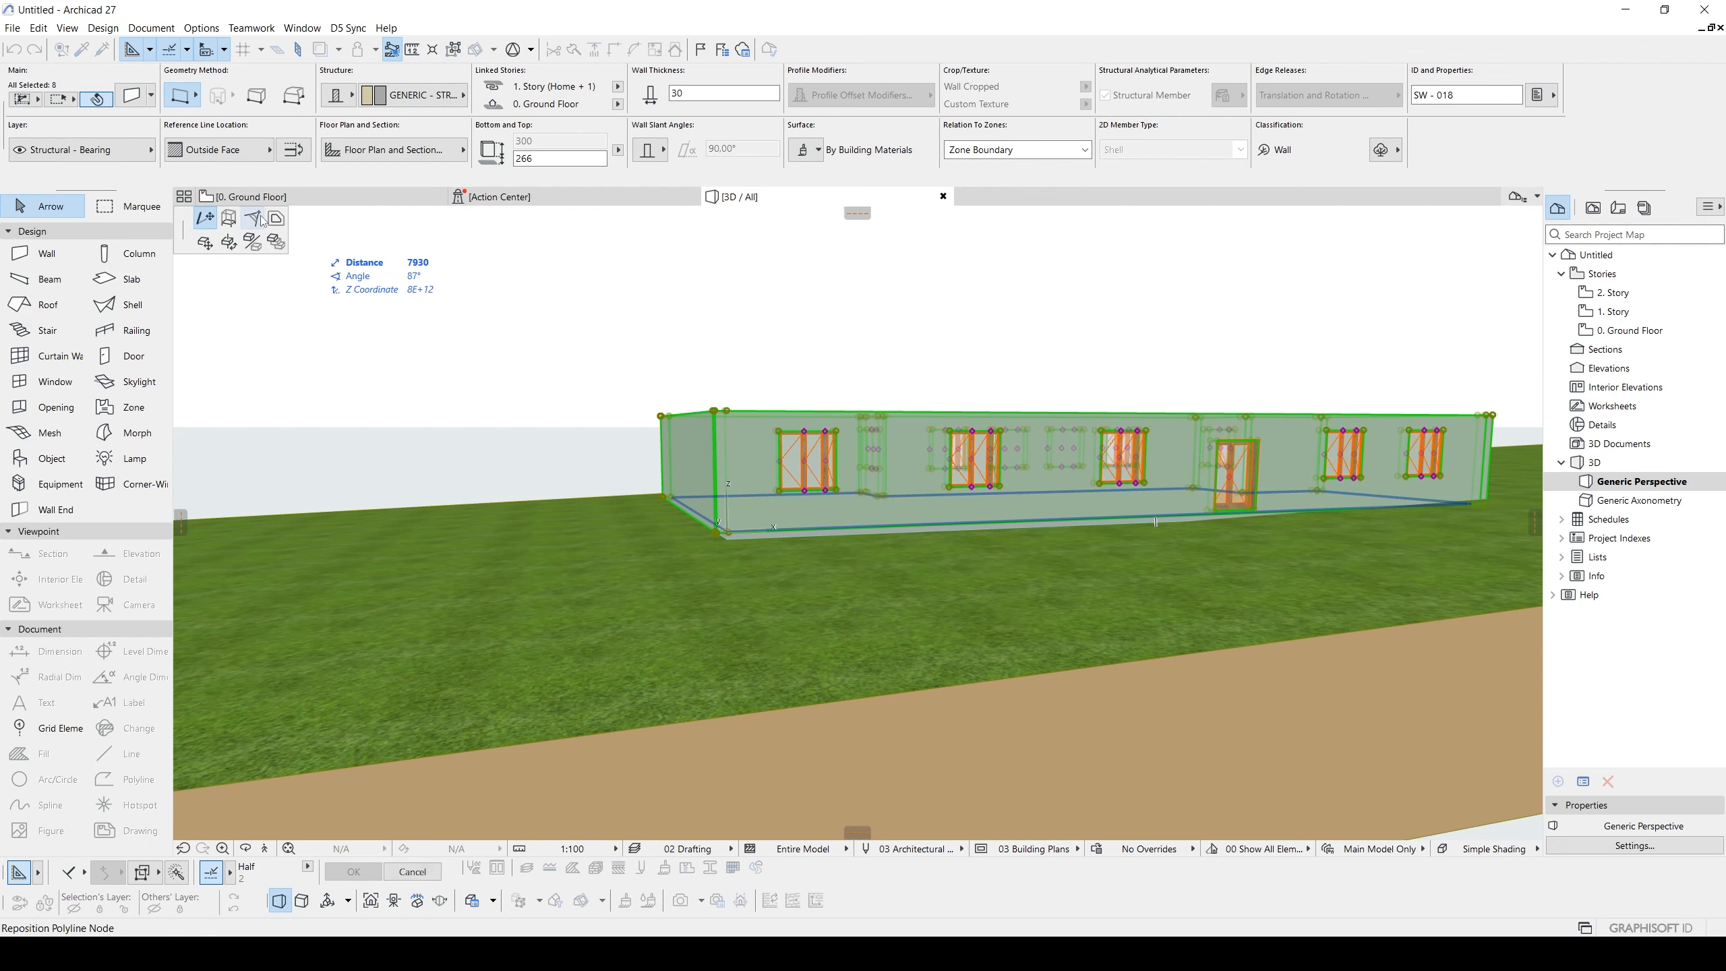
click(724, 560)
scroll(857, 442, down, 3)
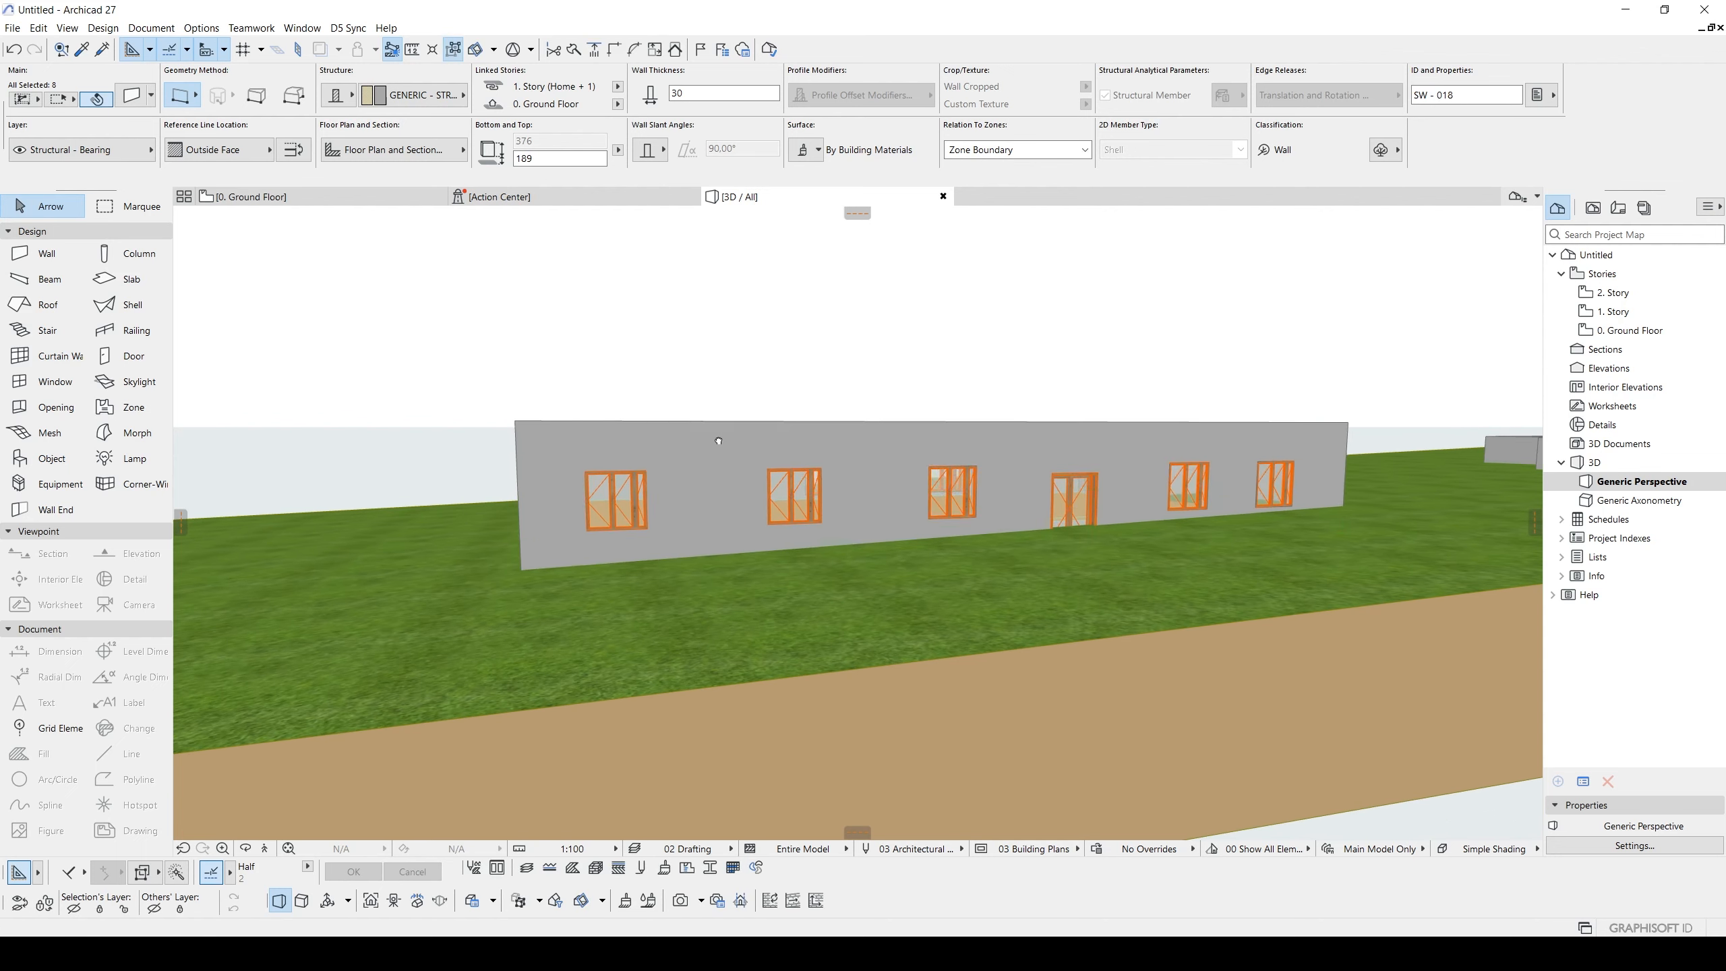
scroll(899, 481, up, 2)
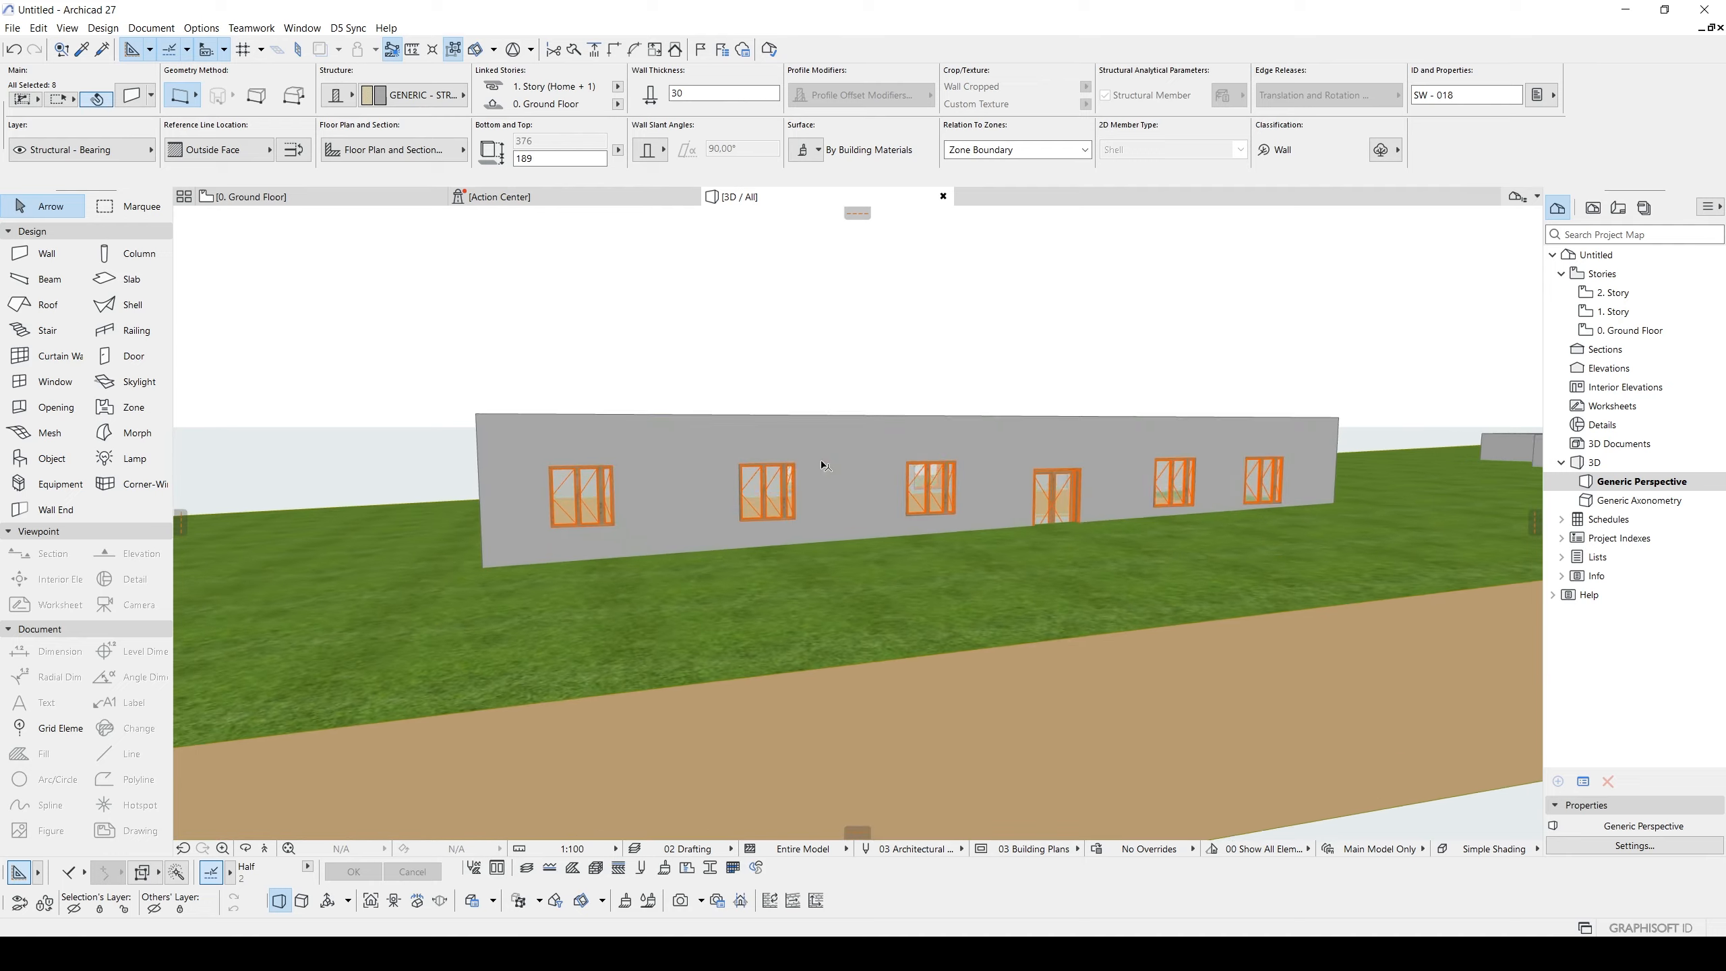
shift+middle_drag(821, 467, 737, 453)
key(ctrl+z)
key(Escape)
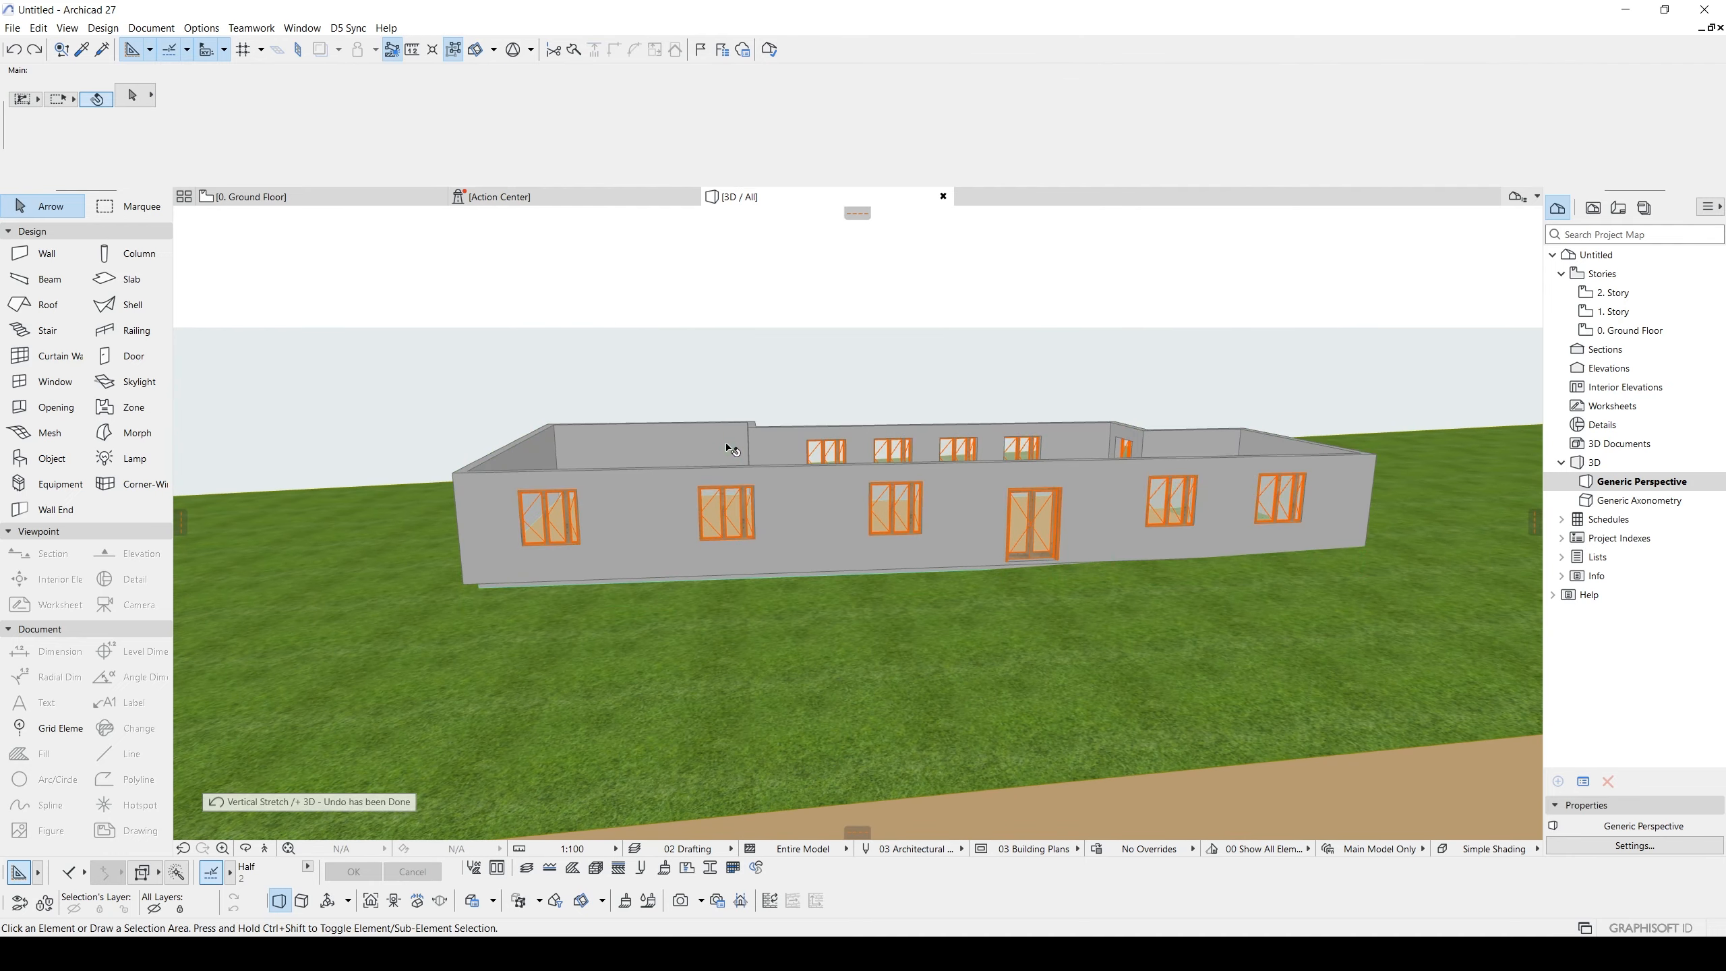
- Select all of building B's windows within a marquee and anchor their sill height to Story 0
click(128, 206)
click(417, 298)
click(1479, 654)
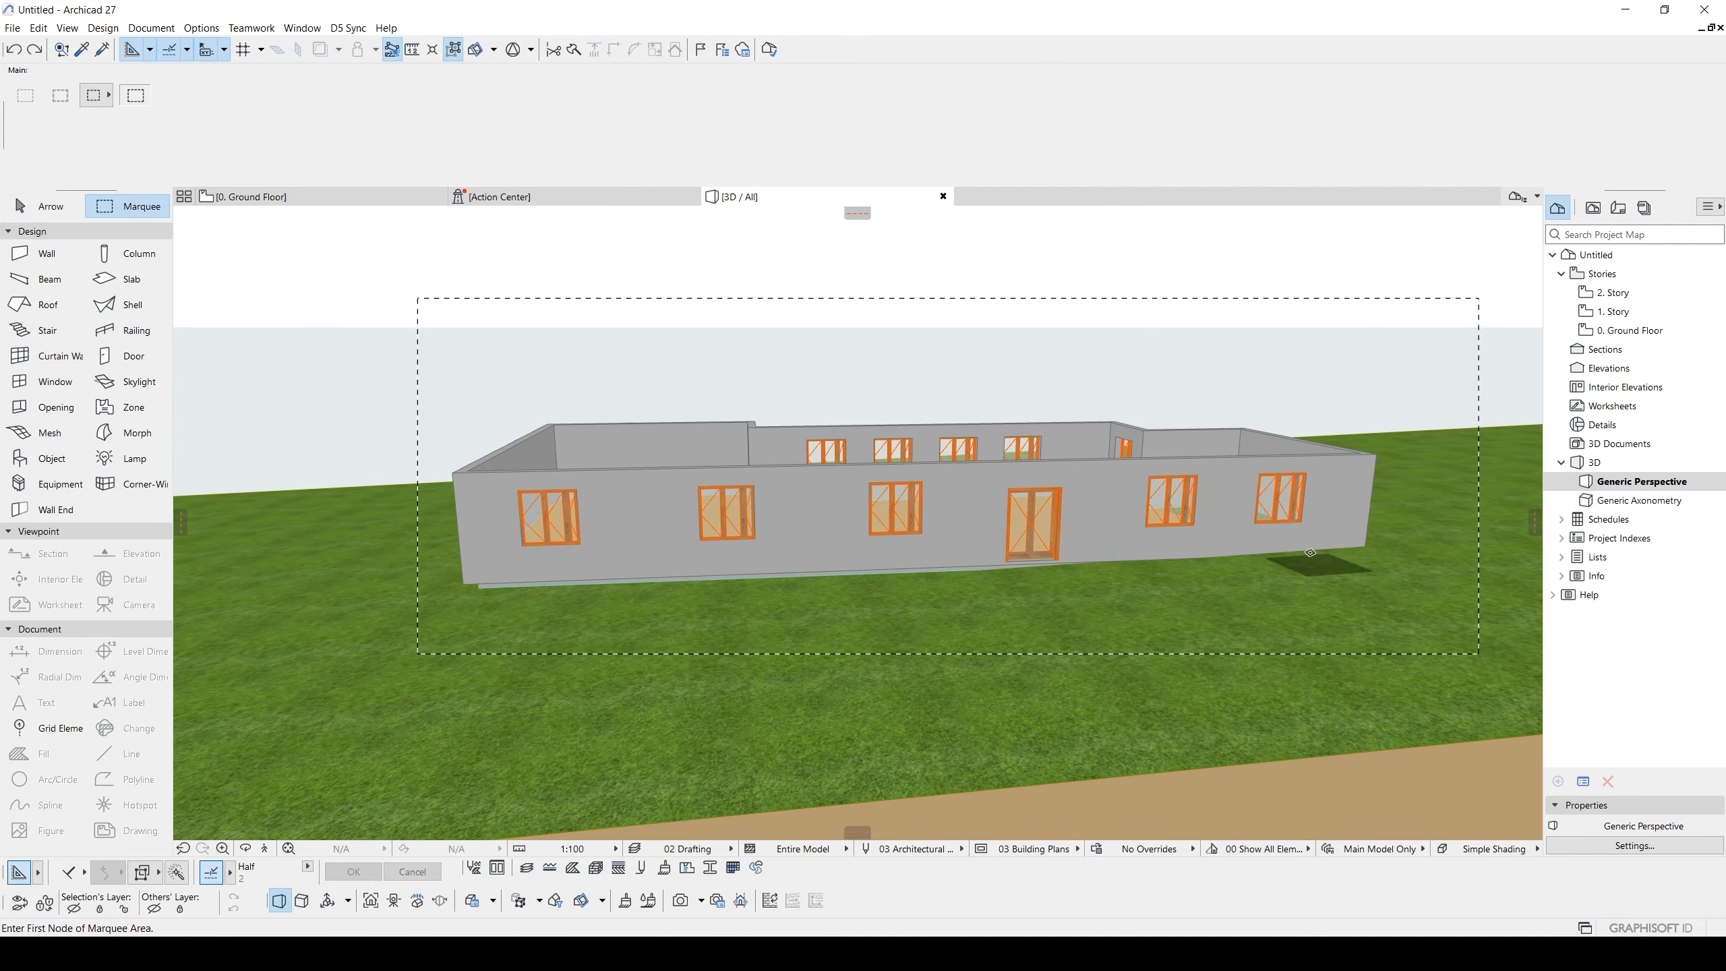
alt+click(1275, 493)
key(ctrl+a)
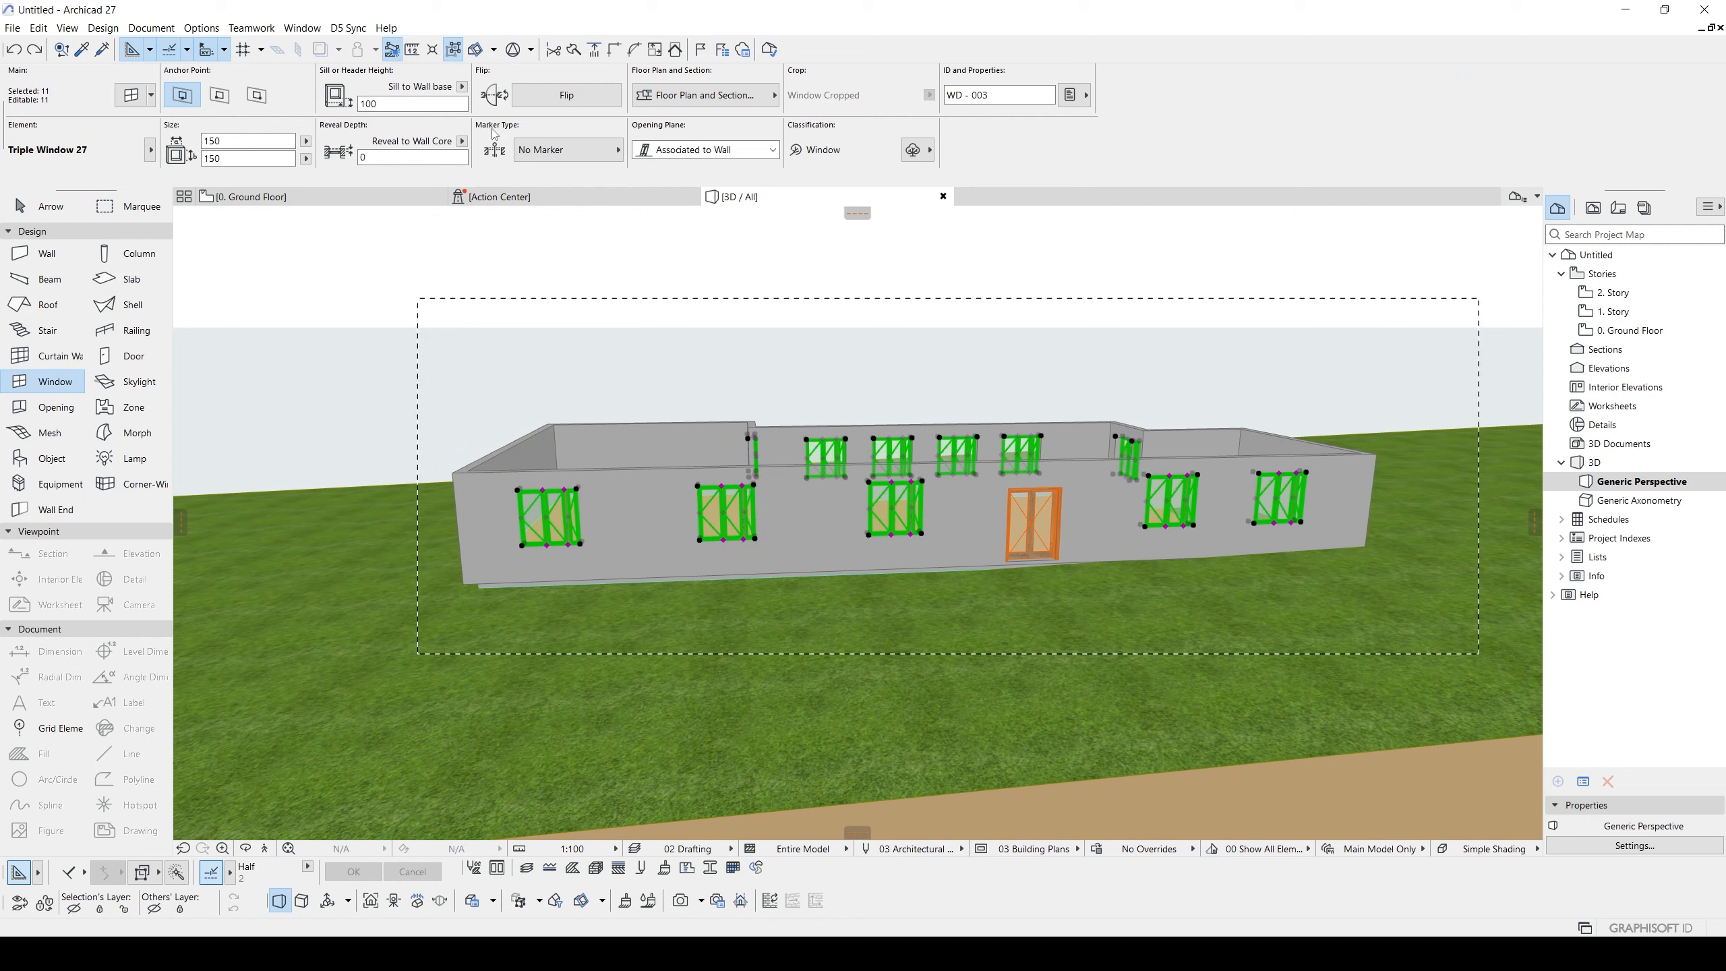
click(462, 86)
click(516, 122)
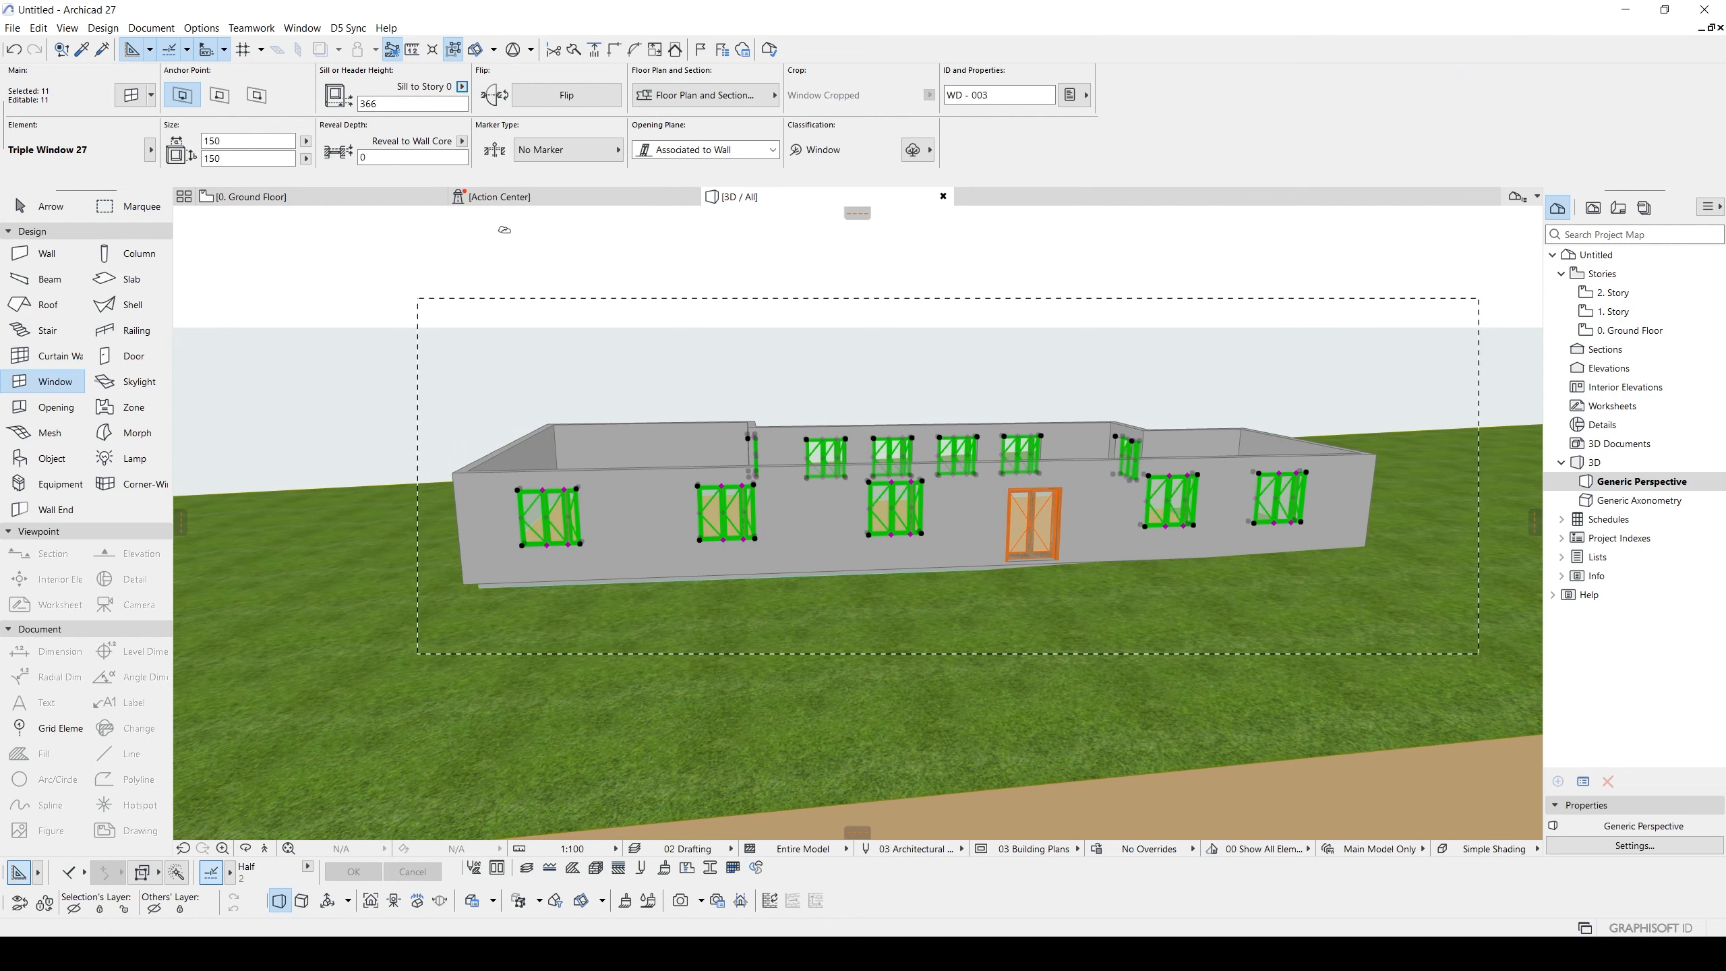
key(Escape)
key(Escape)
key(Escape)
- Select building B's walls and stretch their bottoms down into the terrain to about 199
click(679, 515)
key(alt+g)
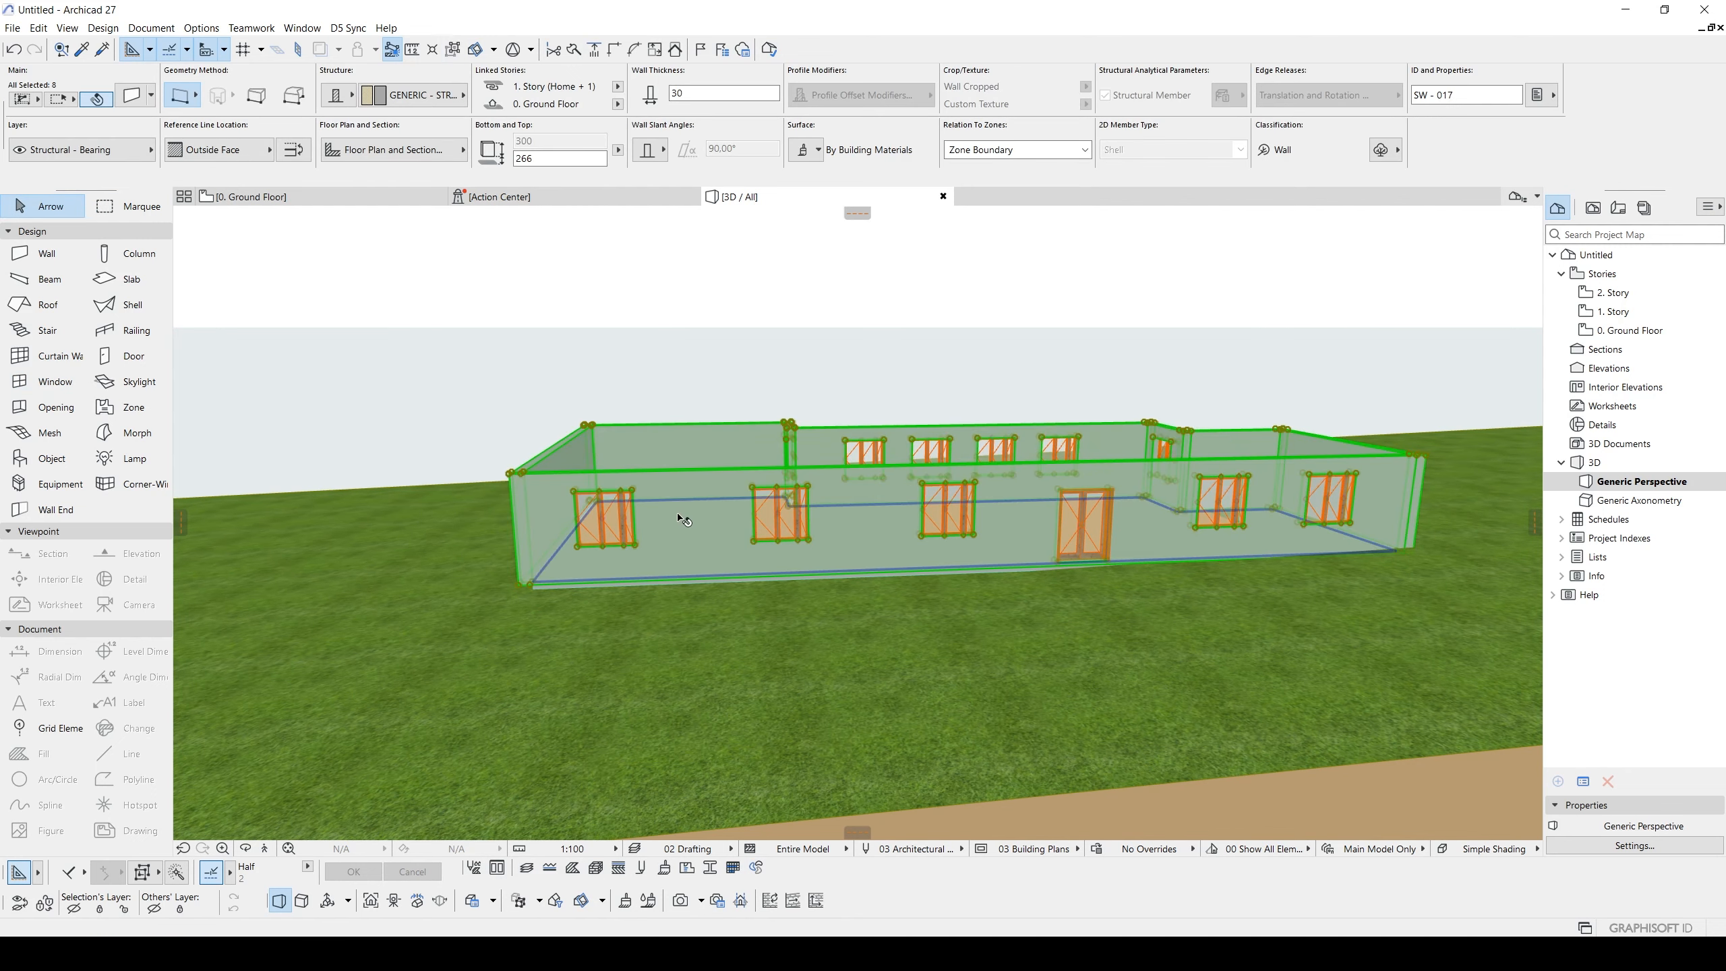
click(518, 584)
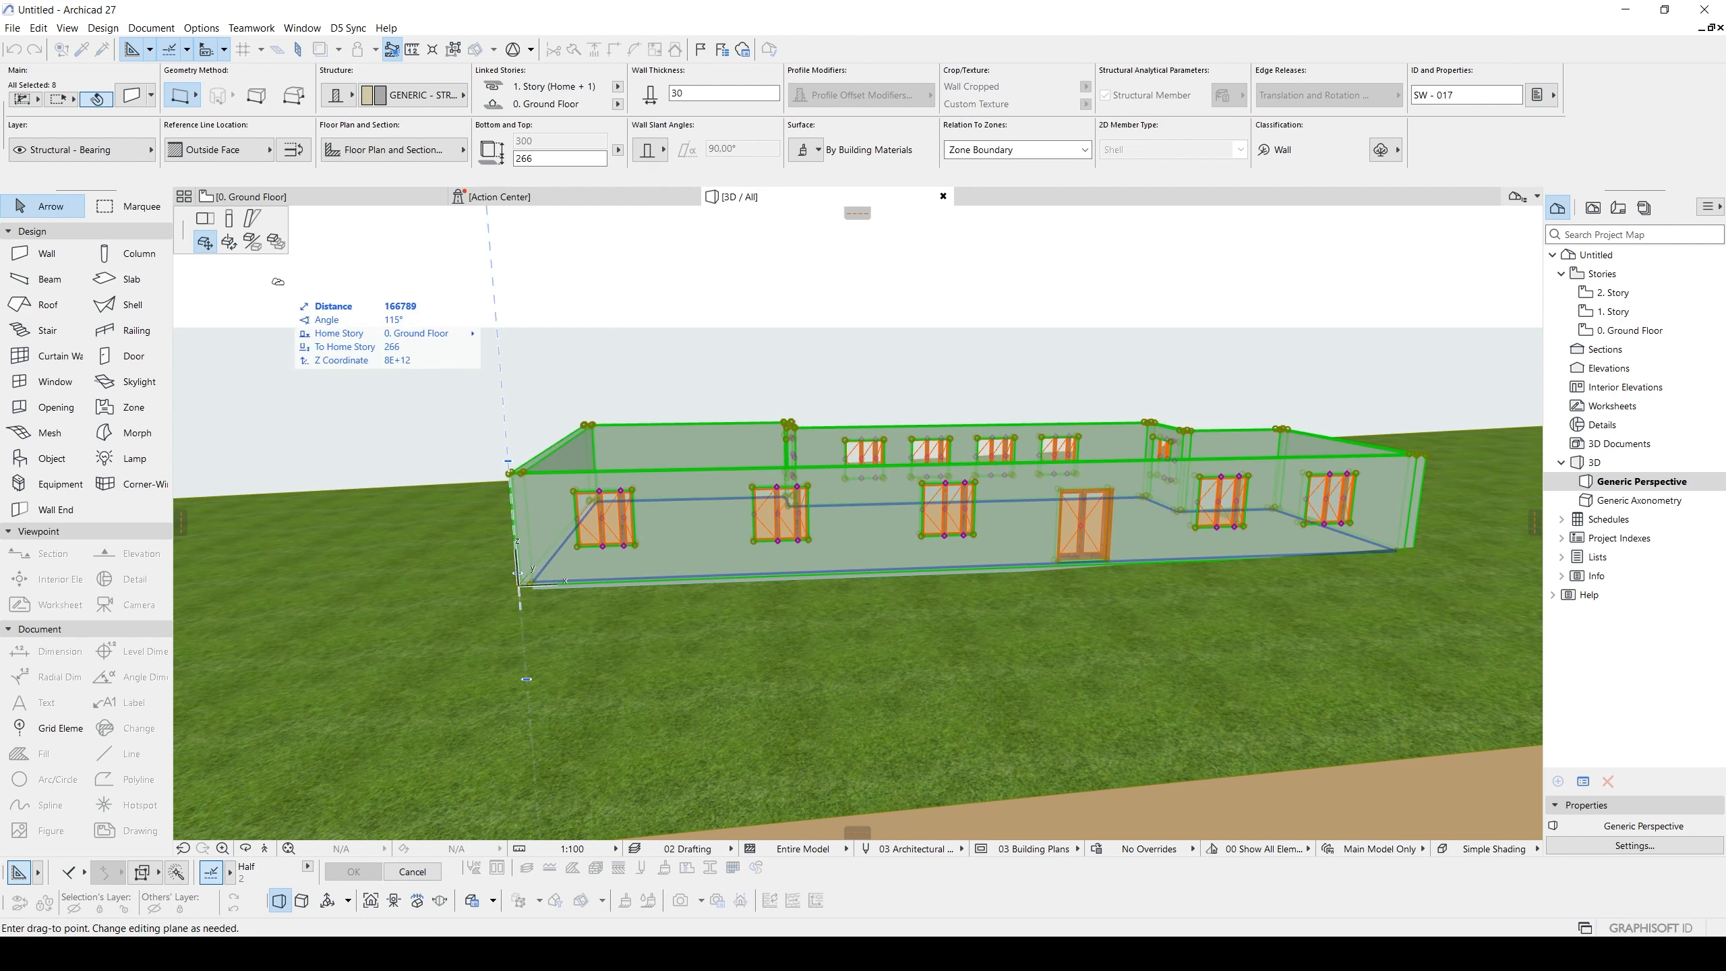
click(228, 219)
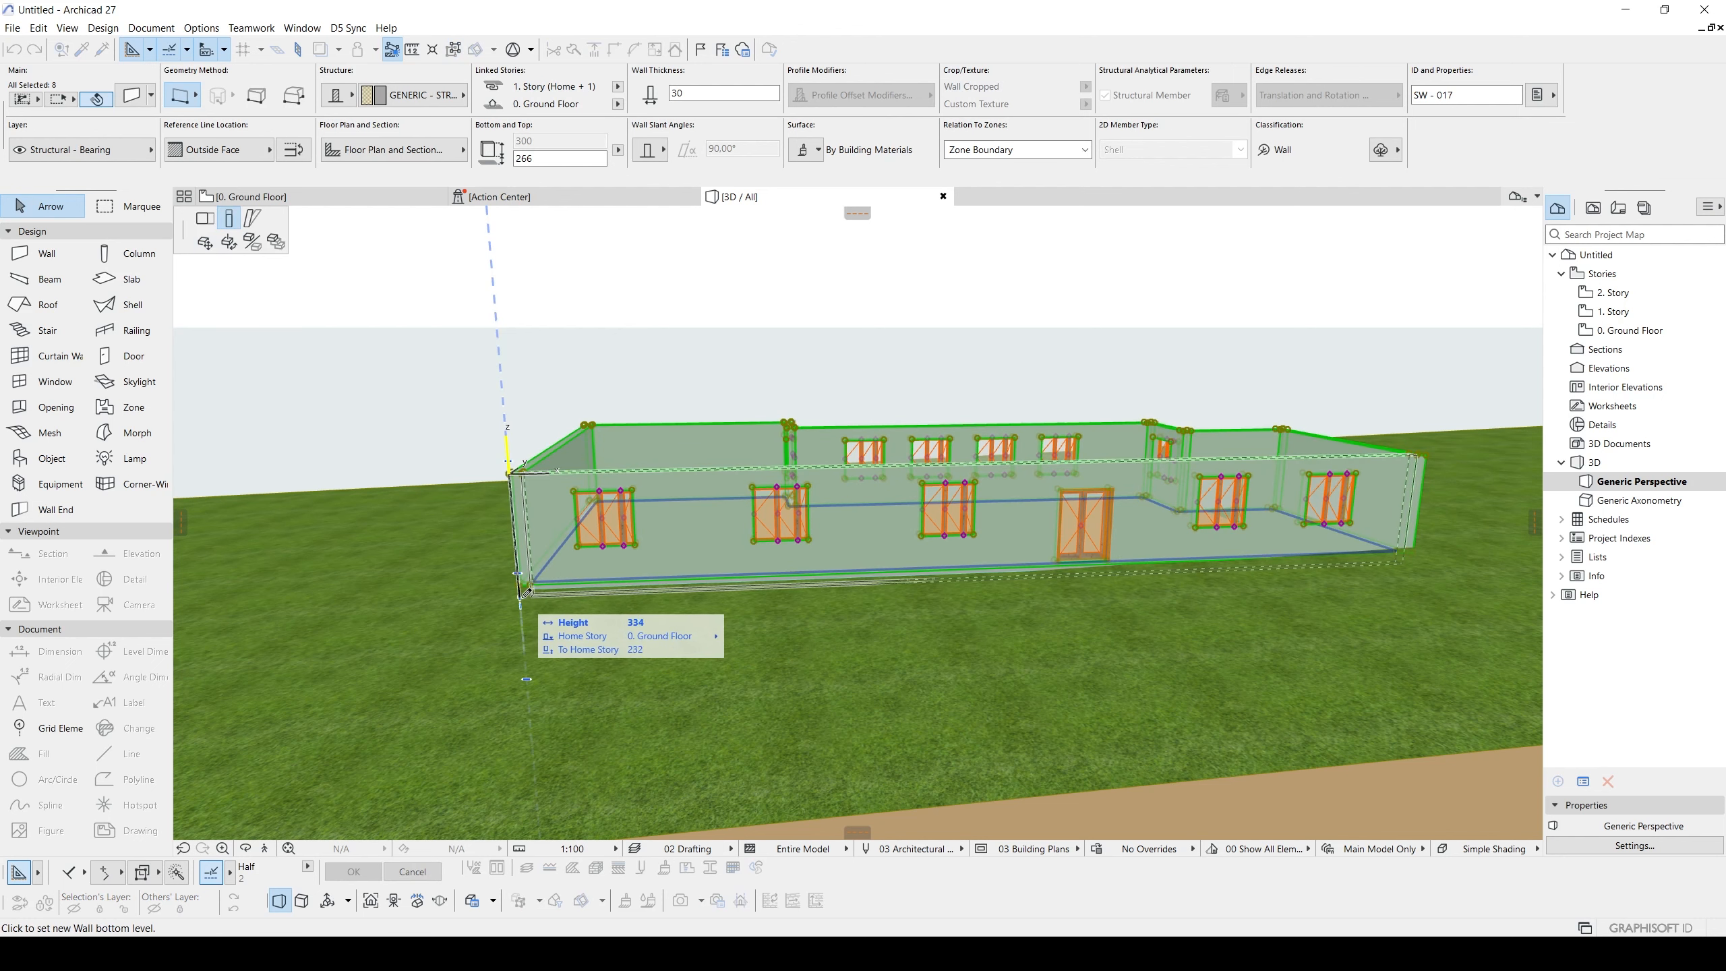
click(872, 532)
scroll(749, 546, down, 5)
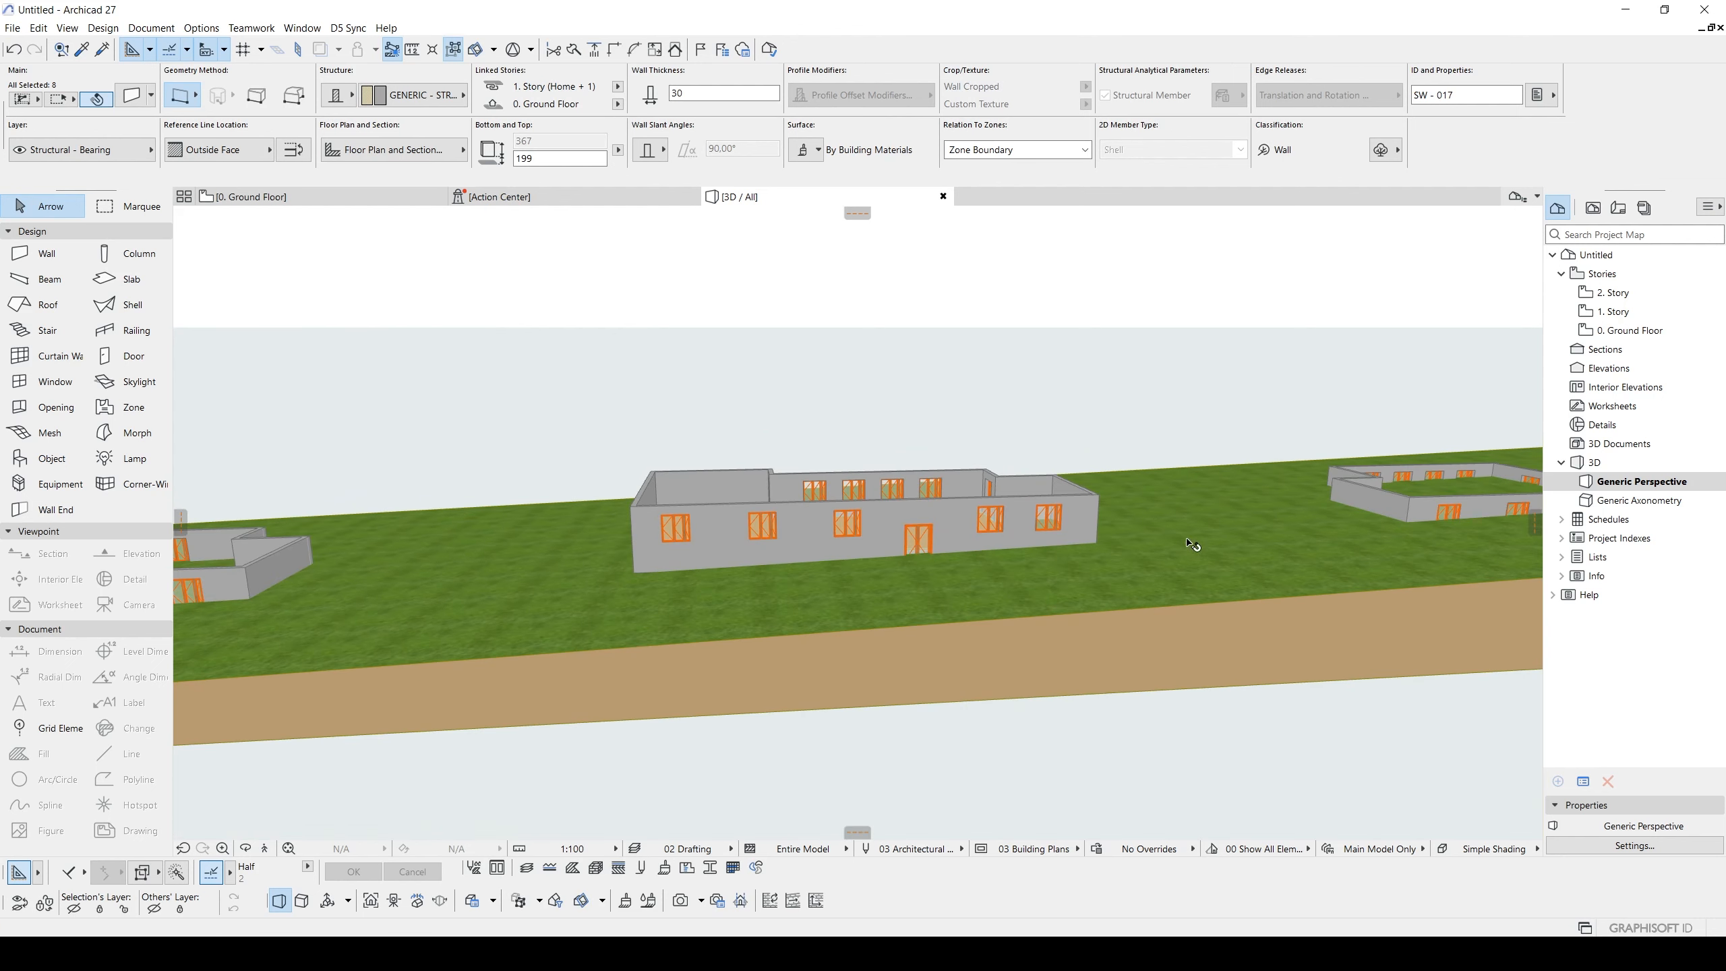
middle_drag(1193, 546, 1012, 554)
key(Escape)
- Select building B's front door and move it up within the wall to floor level
scroll(716, 522, up, 1)
scroll(748, 544, up, 3)
click(778, 554)
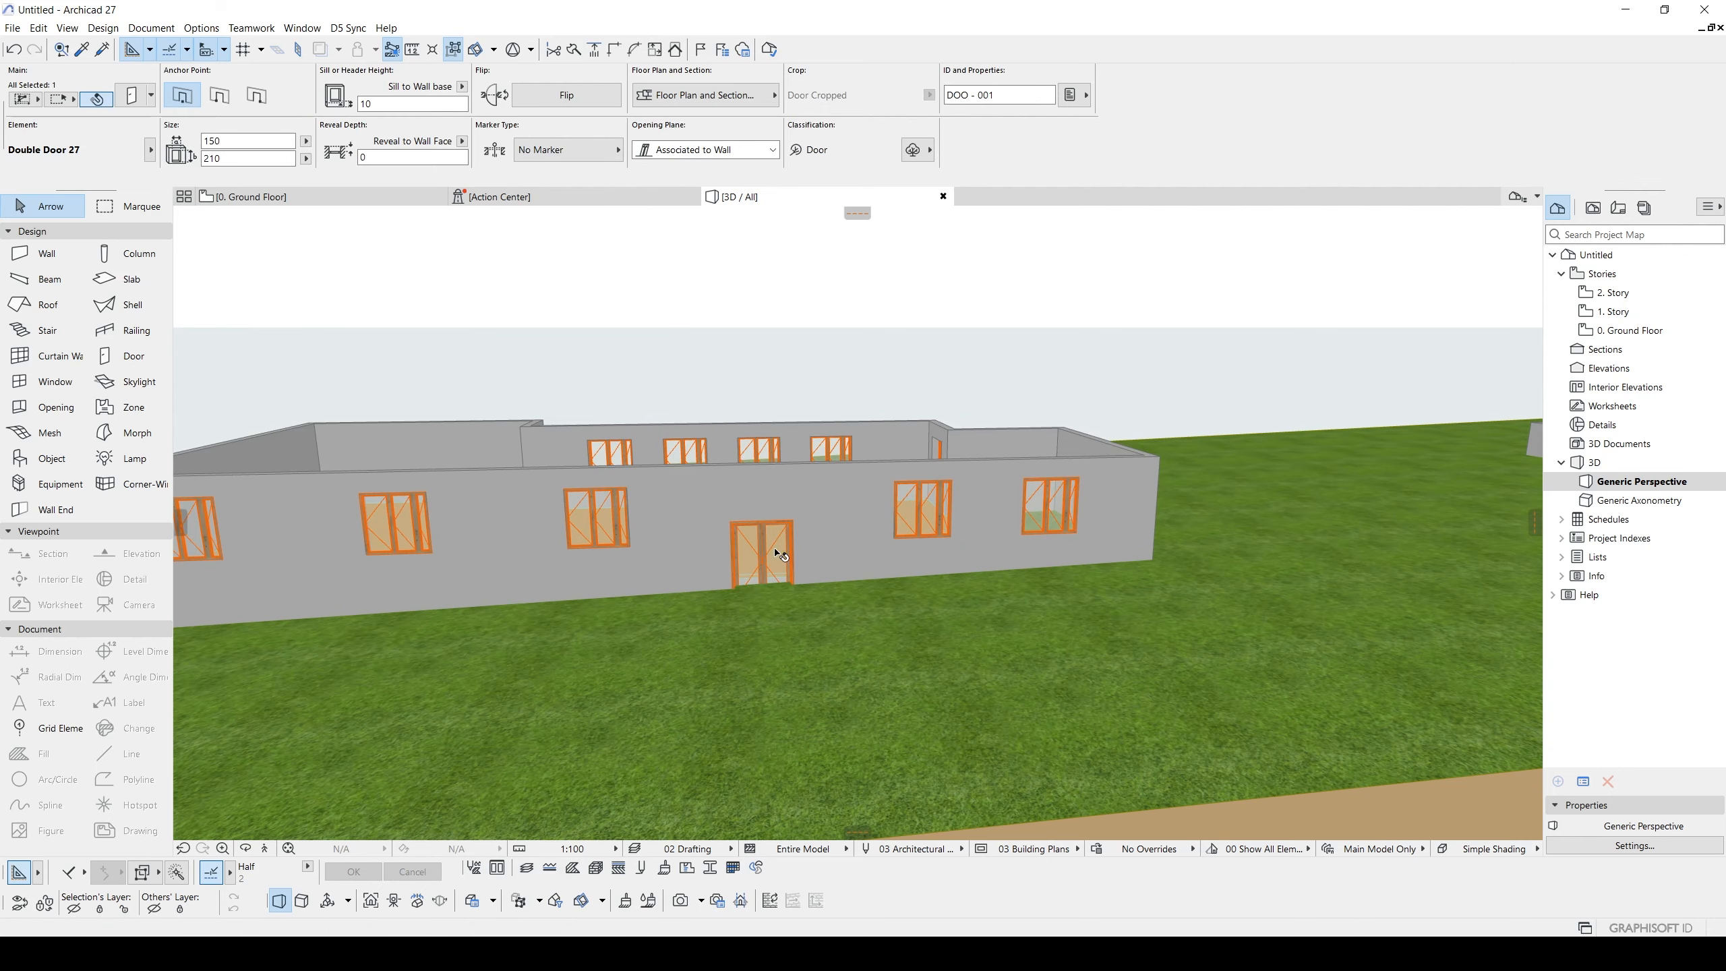
key(Escape)
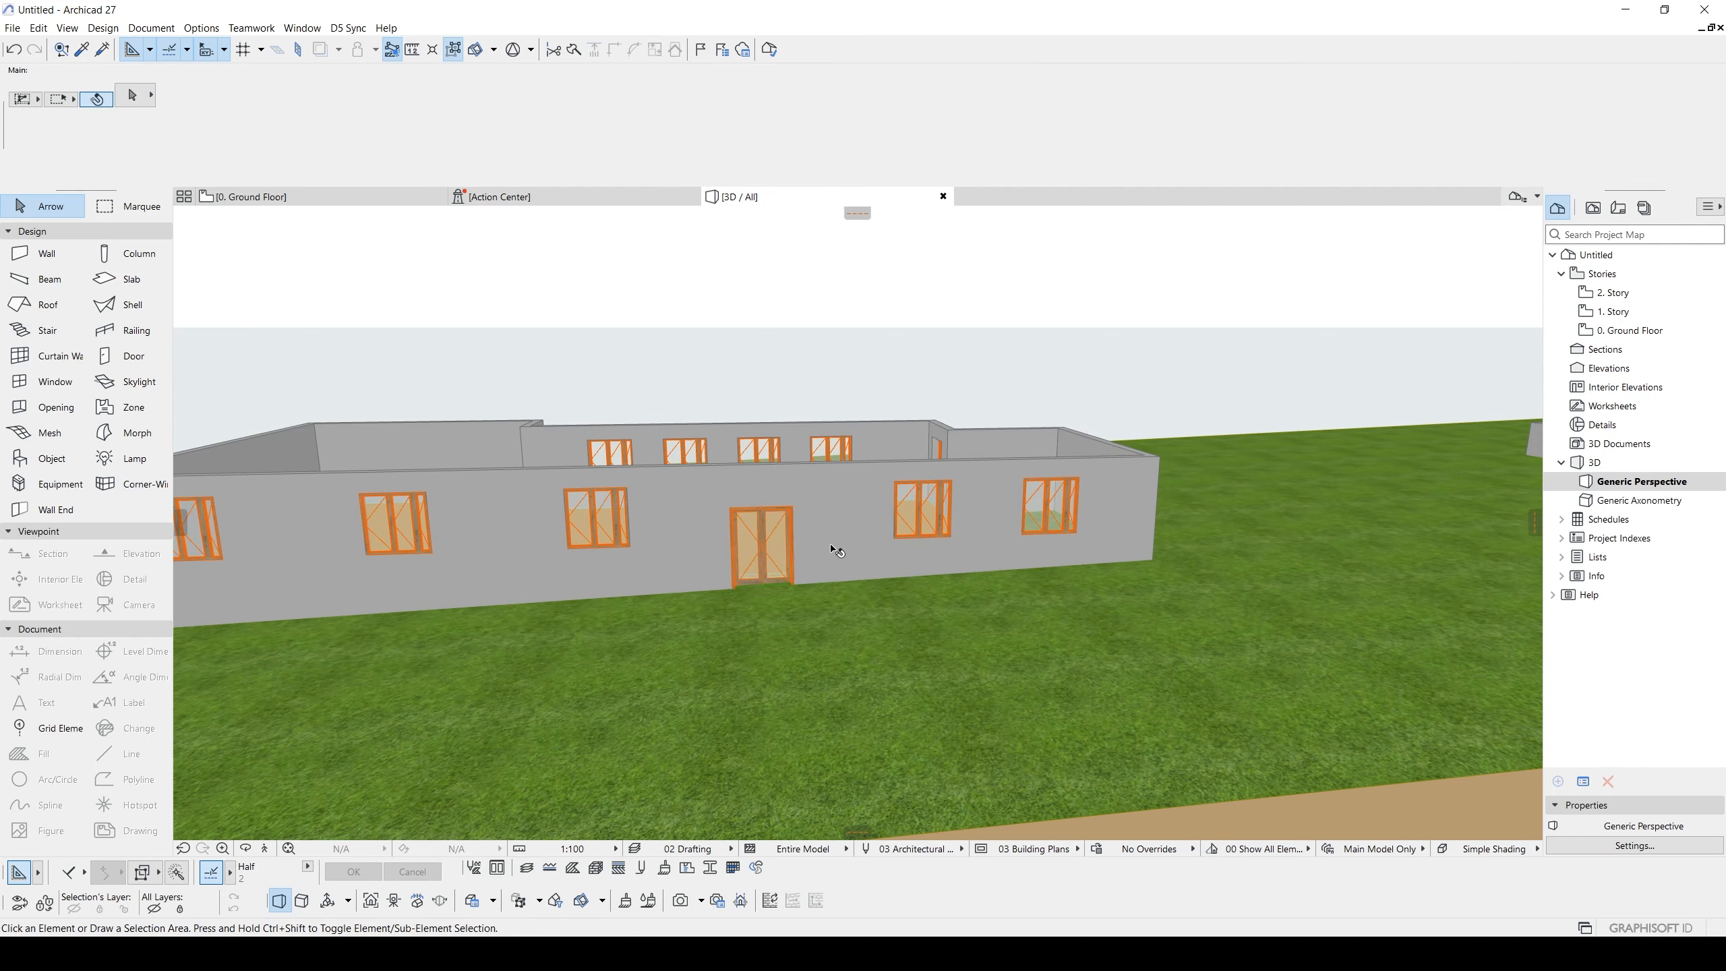
- Select building C's walls and slab and elevate them together to about 390 so they rise out of the terrain
scroll(1192, 546, down, 5)
shift+middle_drag(1192, 545, 848, 586)
scroll(951, 574, down, 5)
middle_drag(622, 498, 839, 555)
scroll(1074, 469, up, 4)
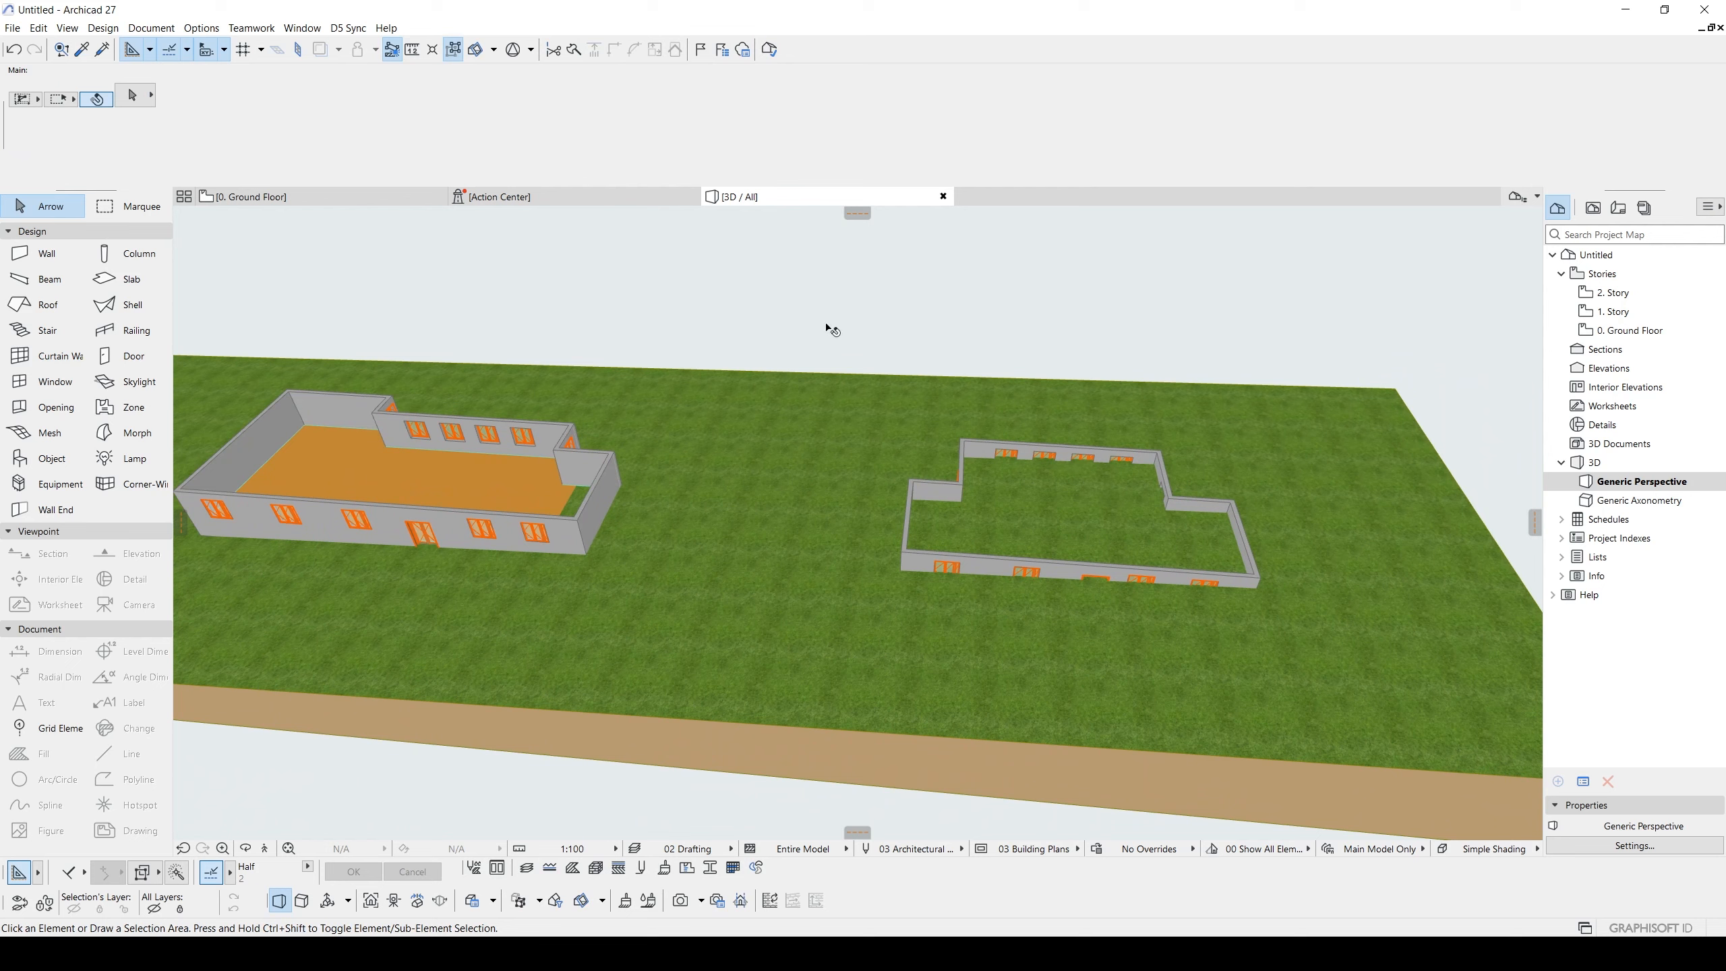
drag(785, 289, 1380, 761)
shift+middle_drag(1284, 598, 1291, 537)
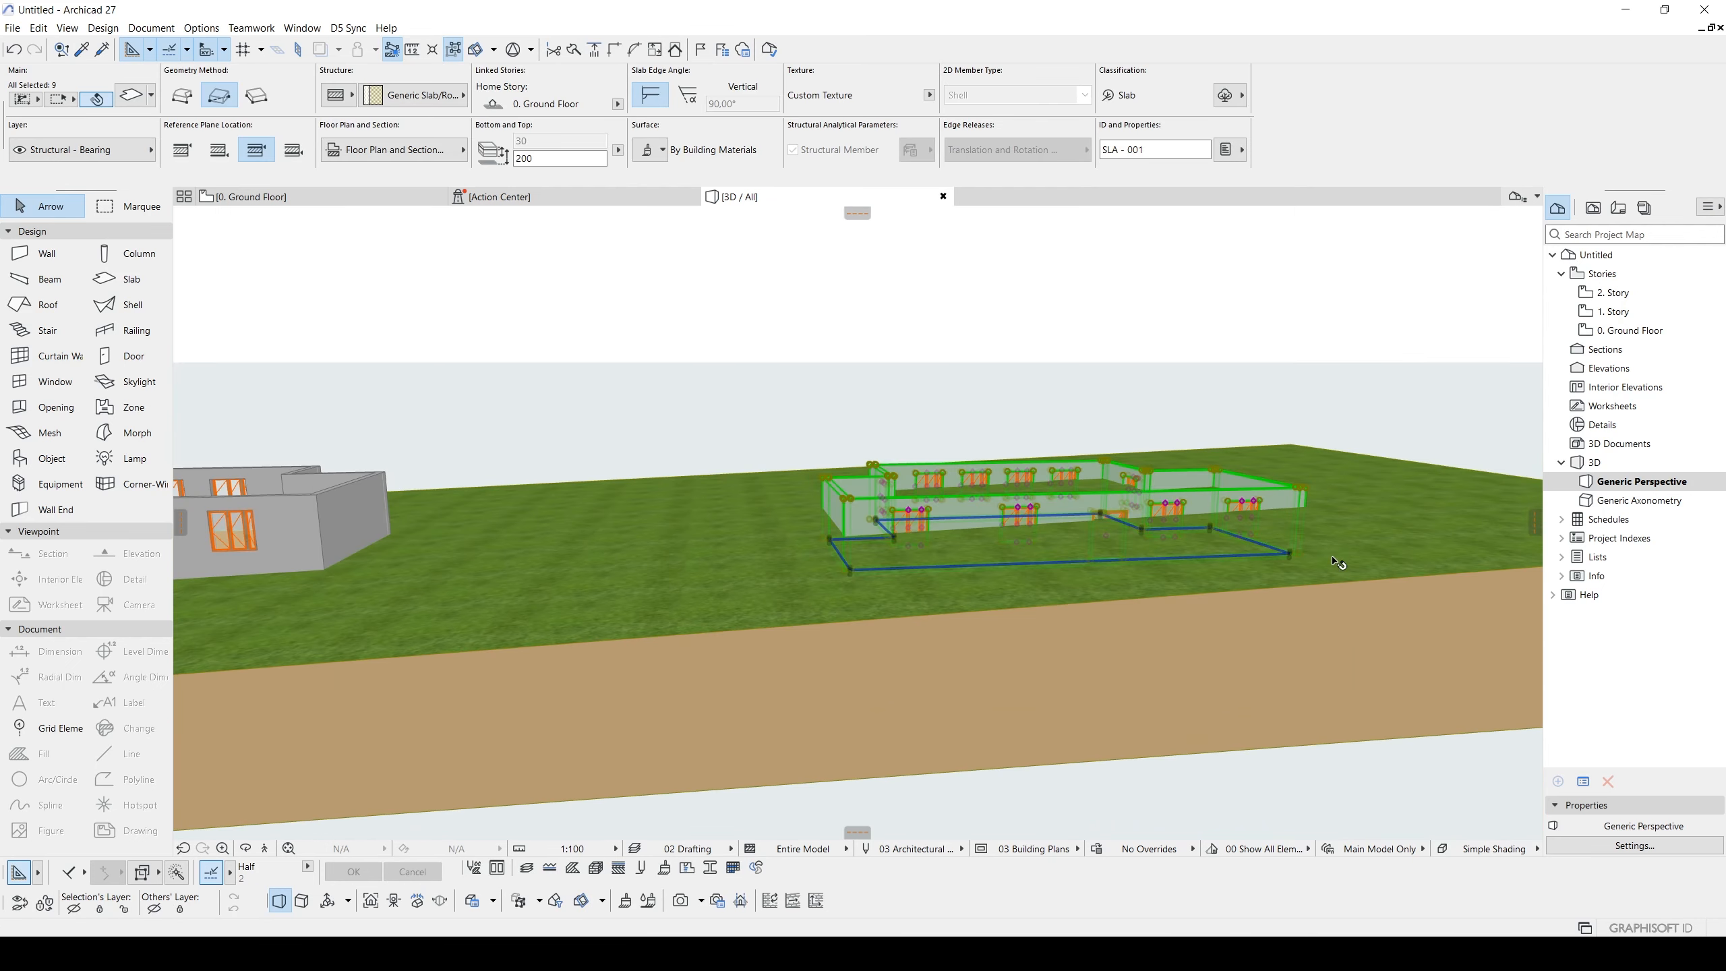
click(1292, 542)
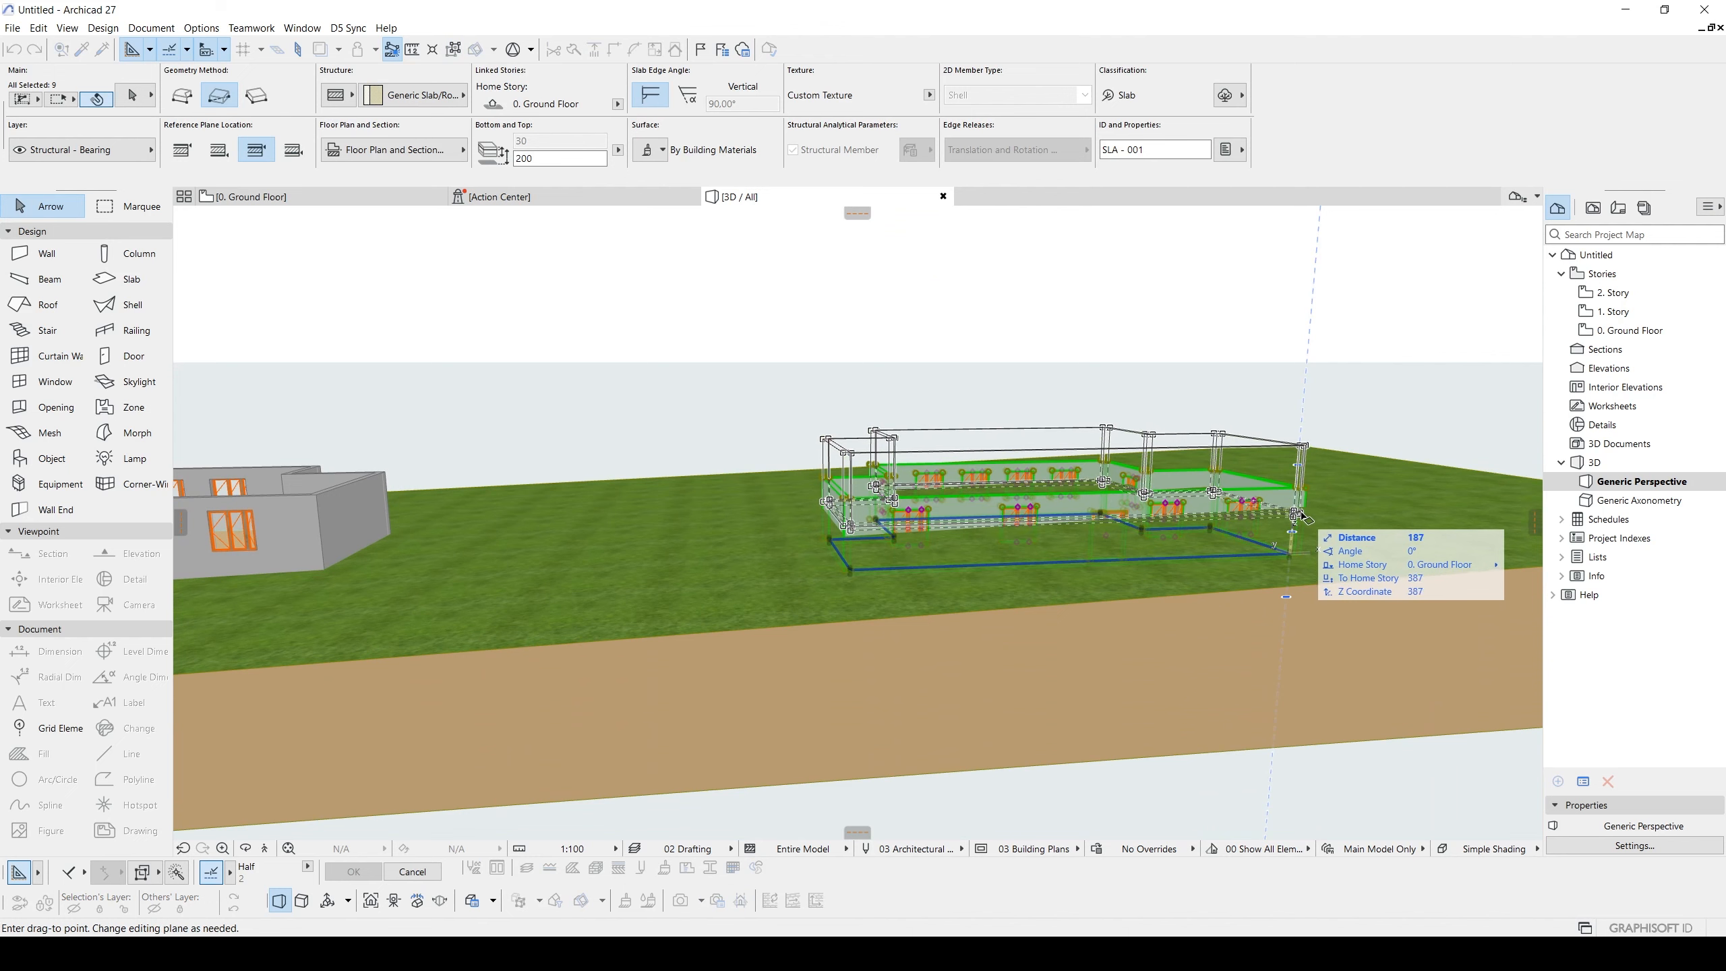
click(1299, 515)
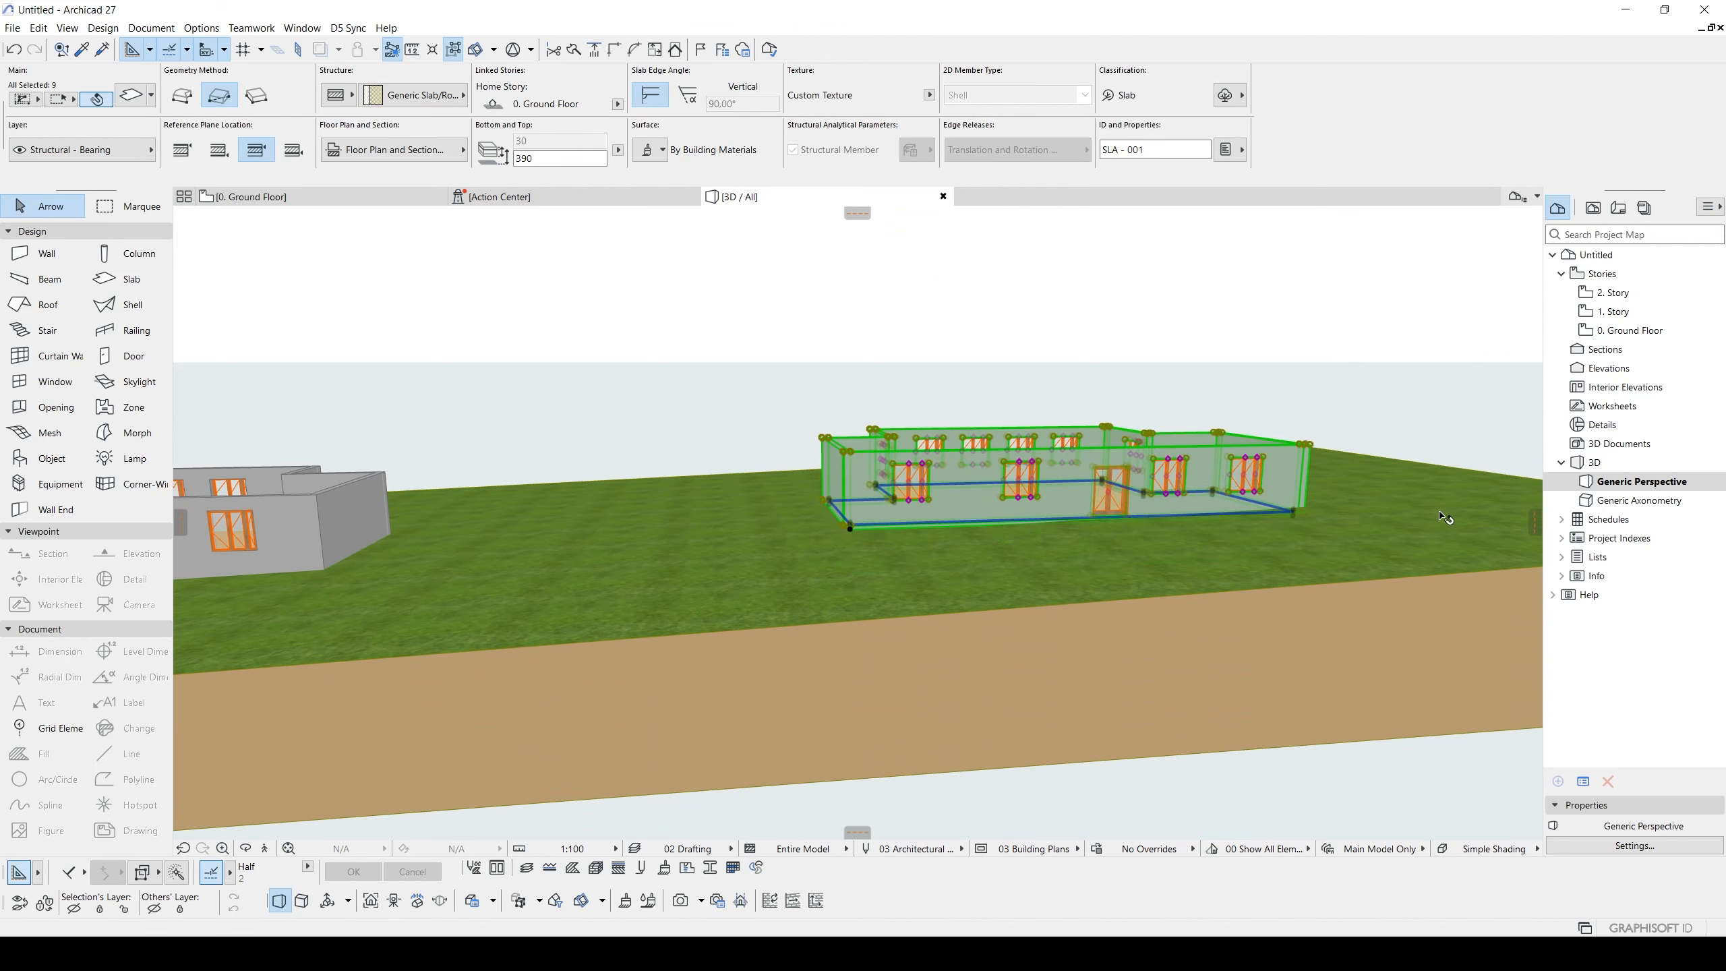
scroll(1277, 503, up, 2)
middle_drag(1277, 503, 1371, 501)
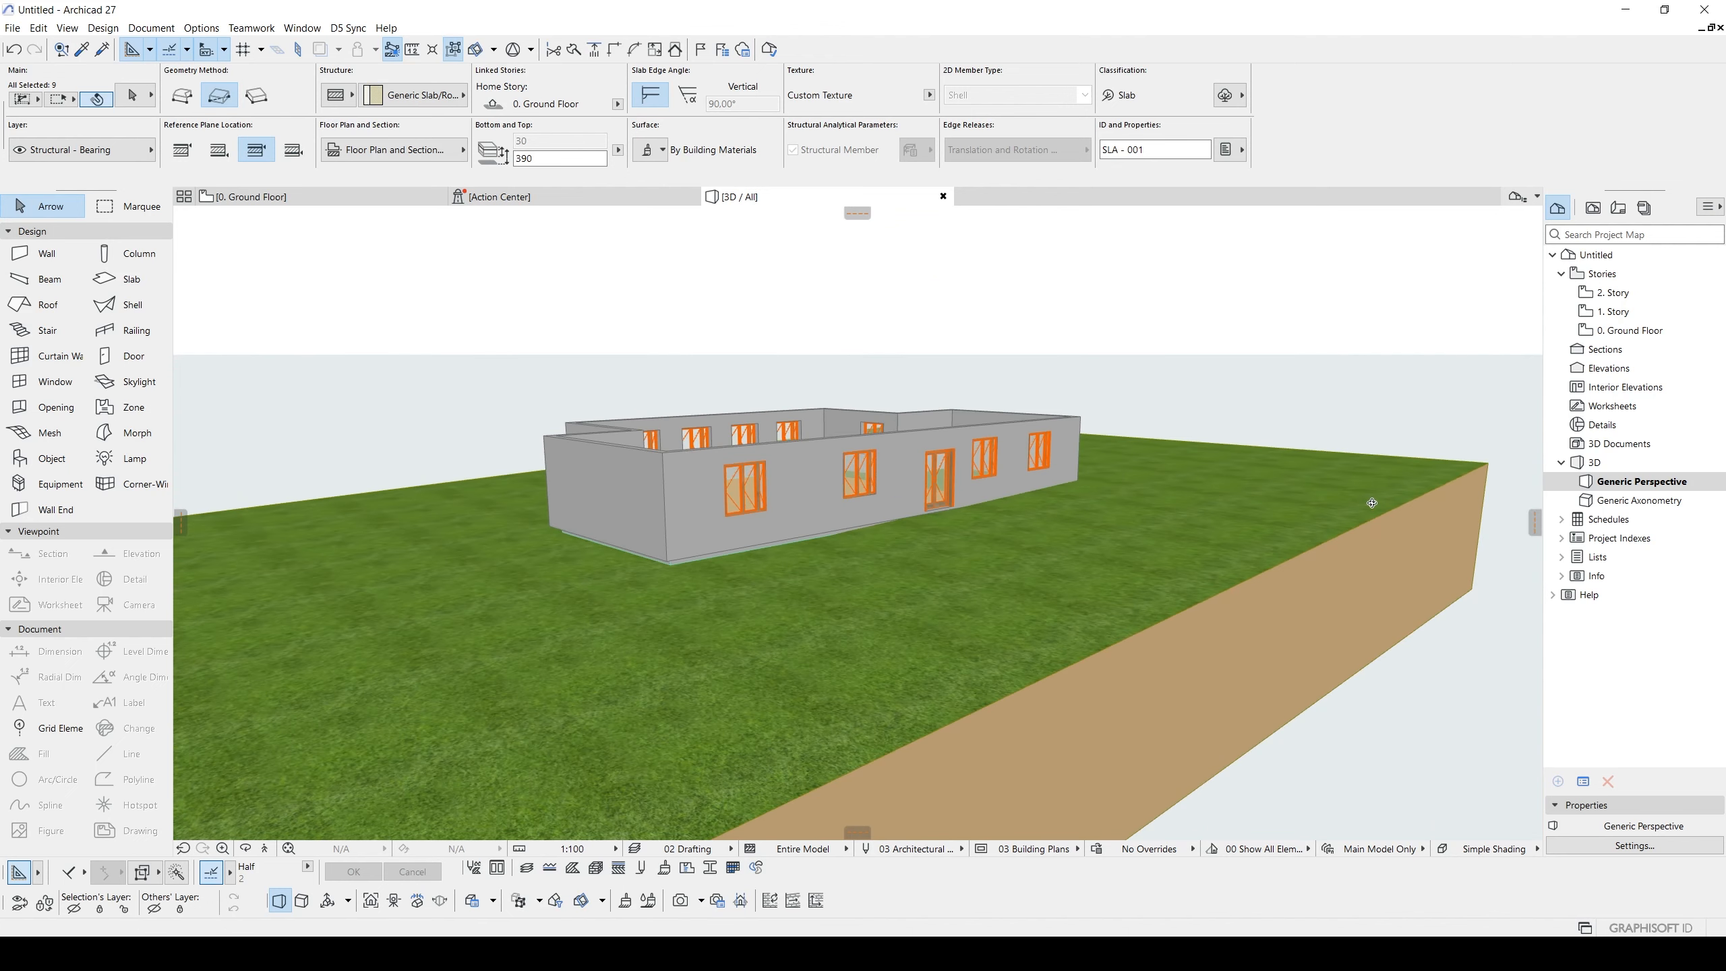
scroll(1064, 471, up, 3)
shift+middle_drag(568, 521, 922, 513)
key(Escape)
- Select all of building C's windows within a marquee and anchor their sill height to Story 0
click(128, 207)
click(606, 292)
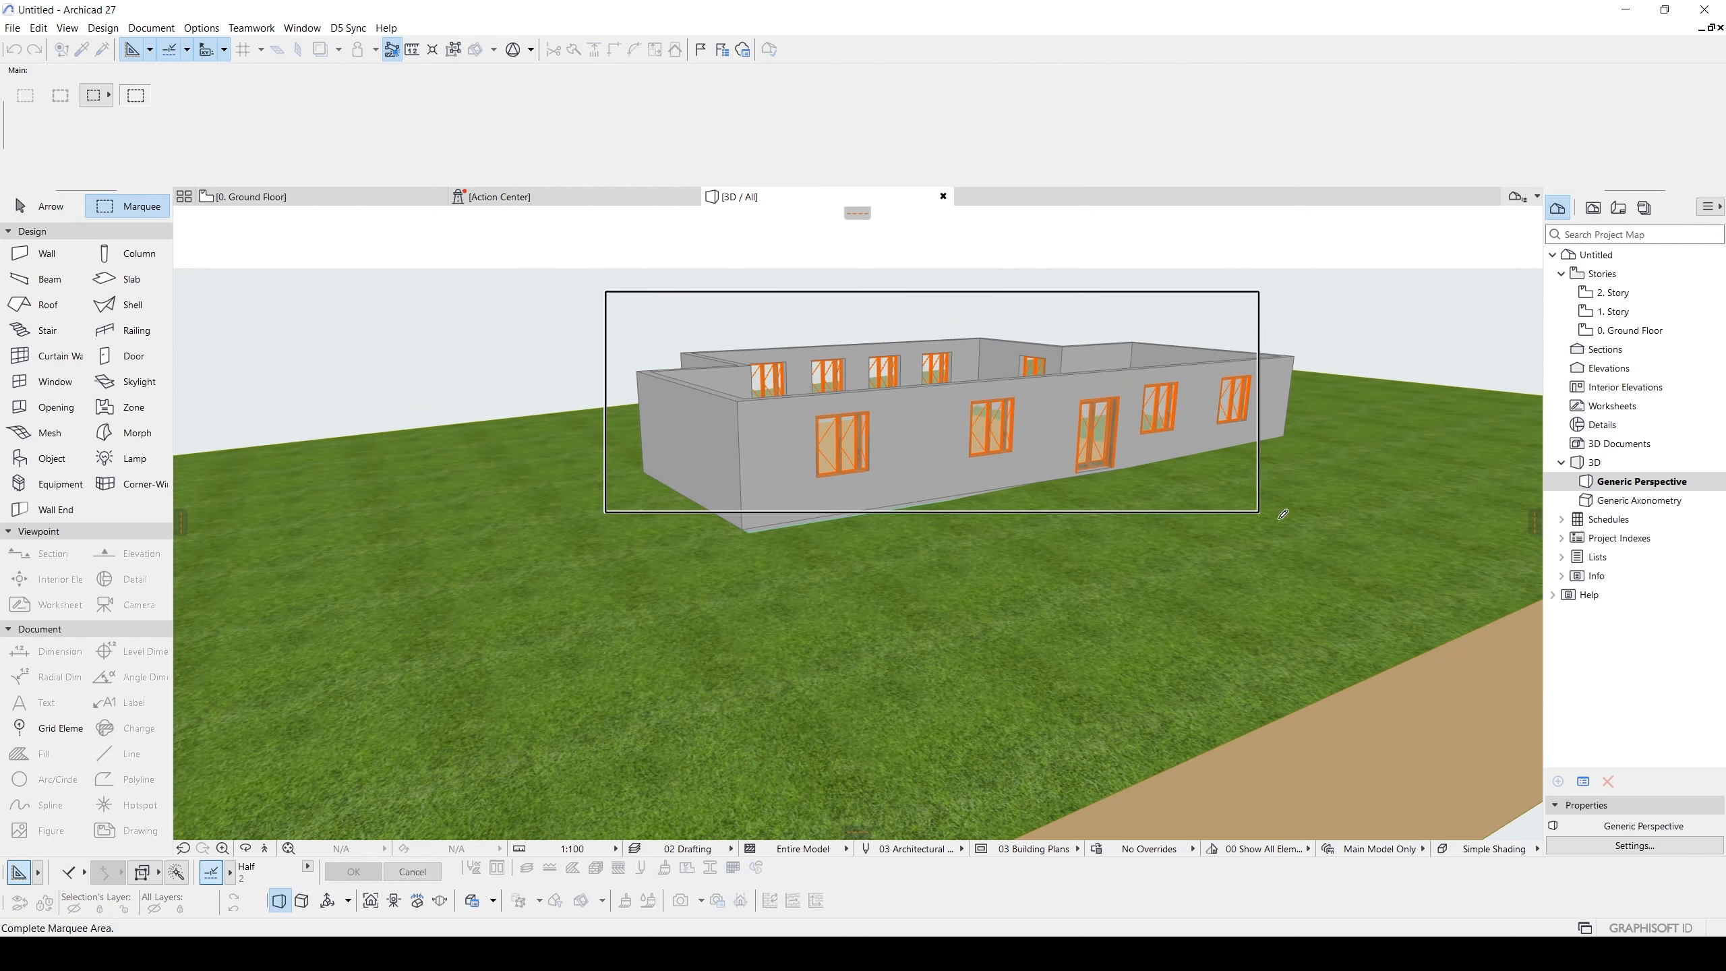
click(1365, 564)
alt+click(1235, 403)
key(ctrl+a)
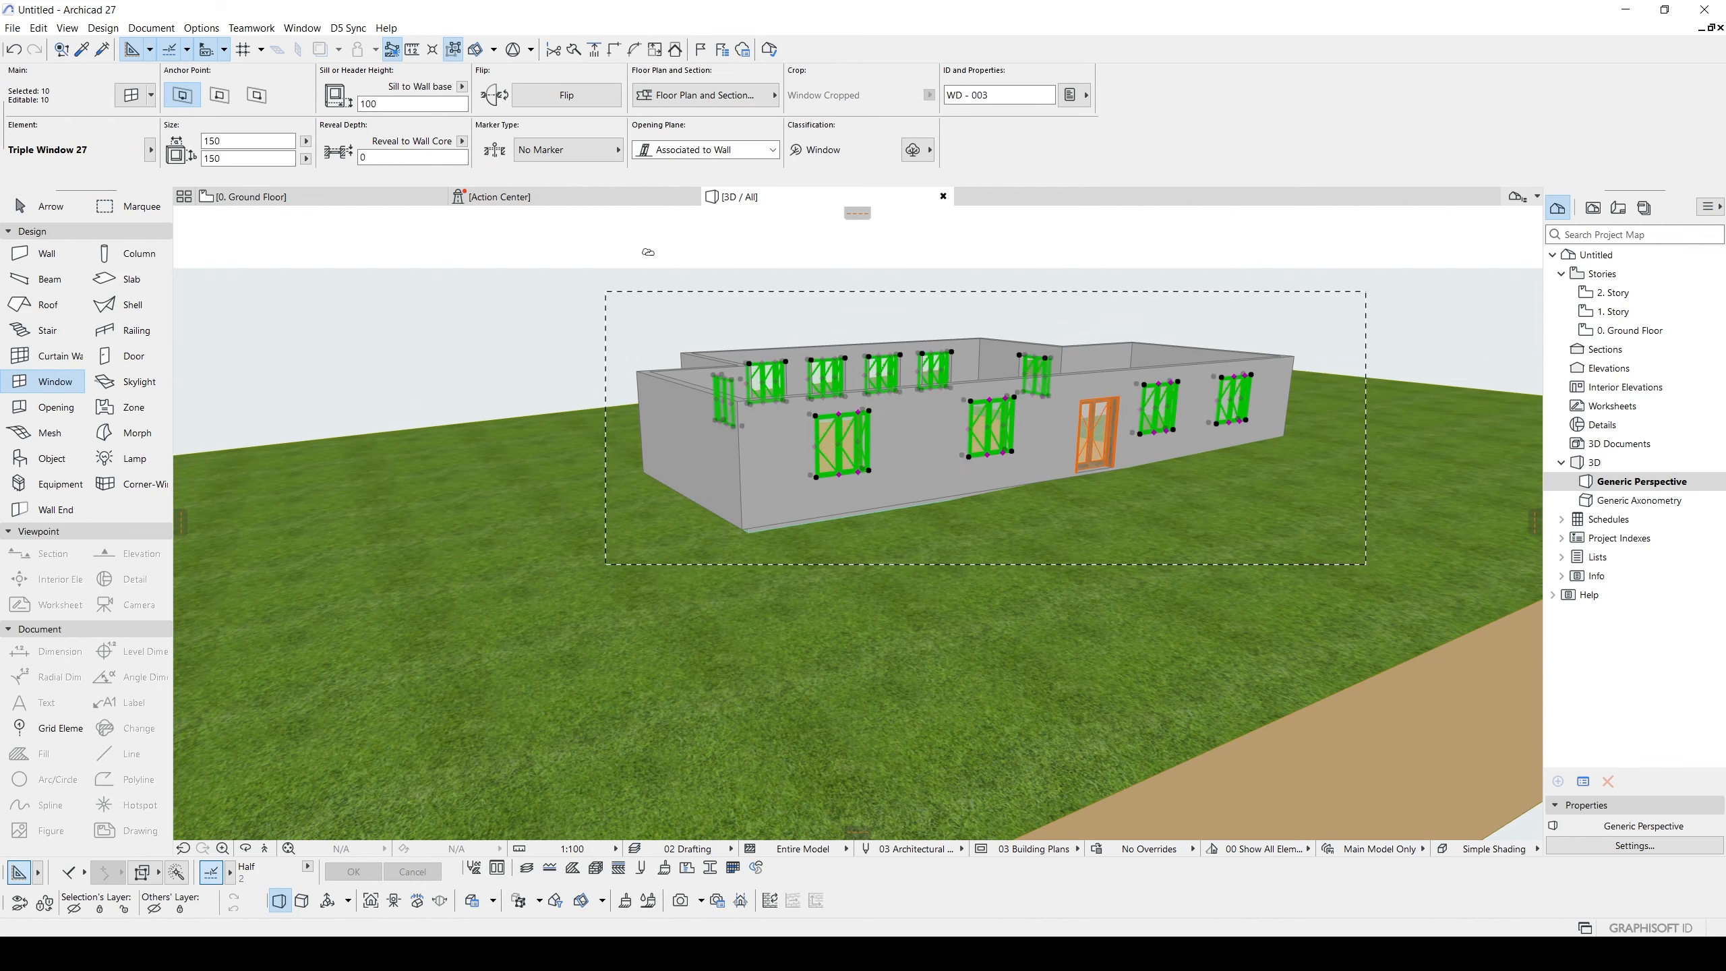
shift+middle_drag(768, 523, 897, 564)
scroll(635, 439, up, 4)
scroll(636, 439, up, 2)
scroll(827, 488, down, 3)
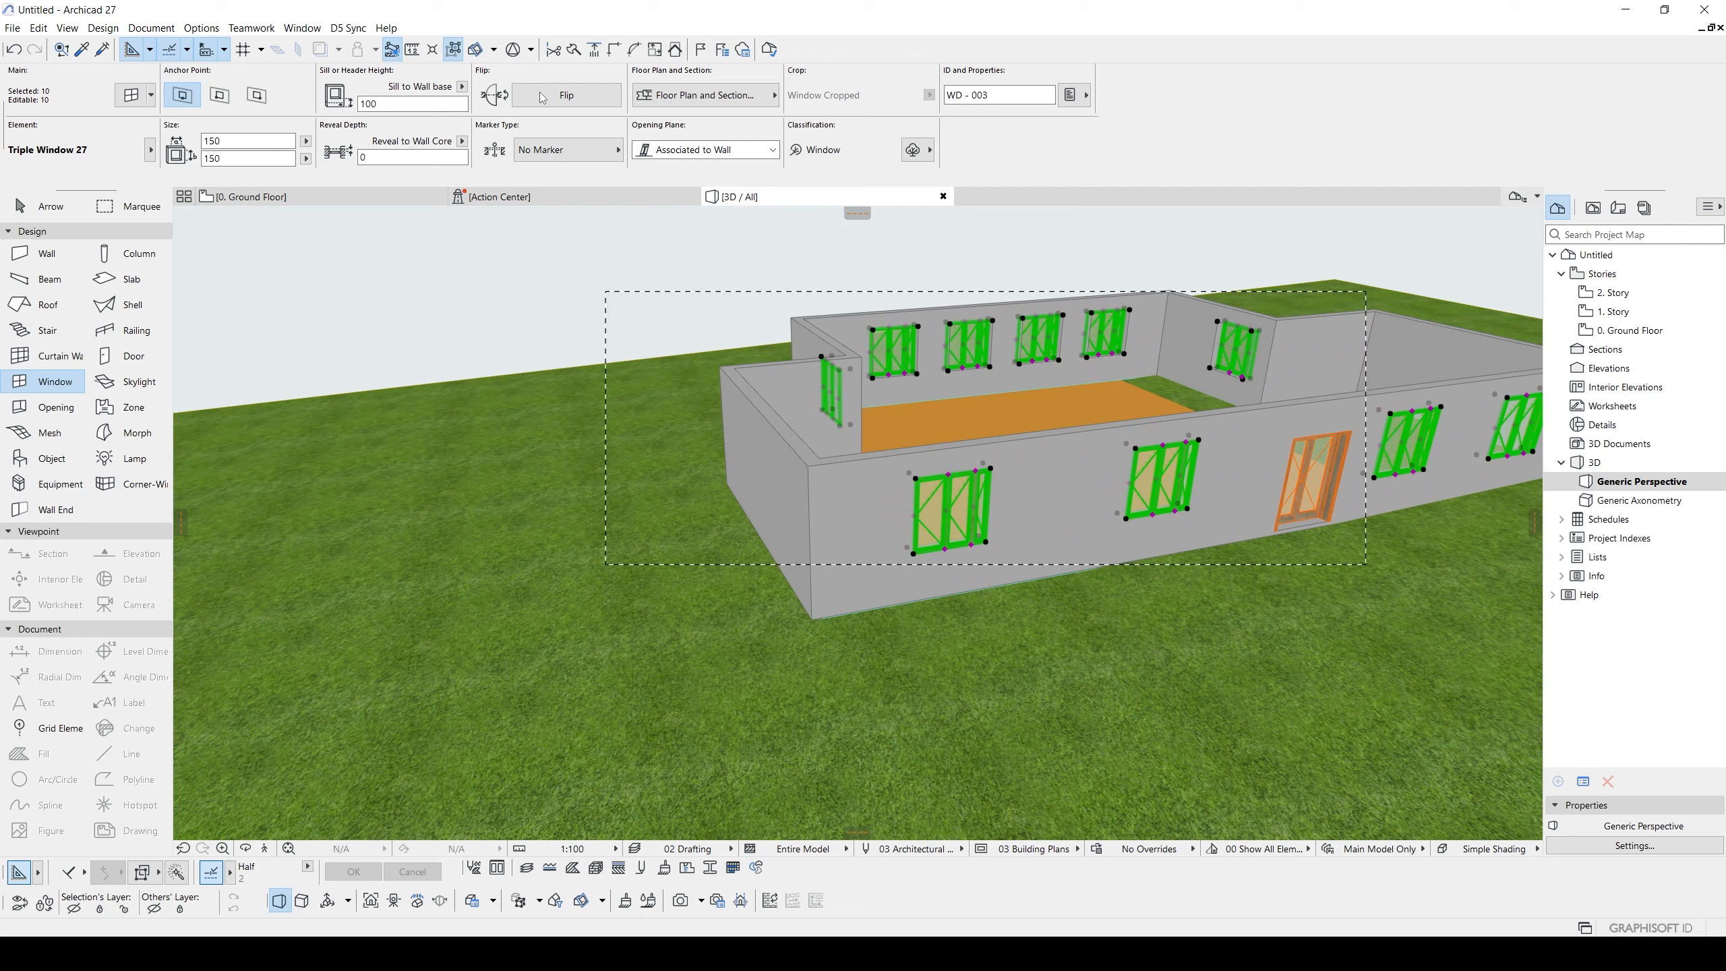
click(461, 87)
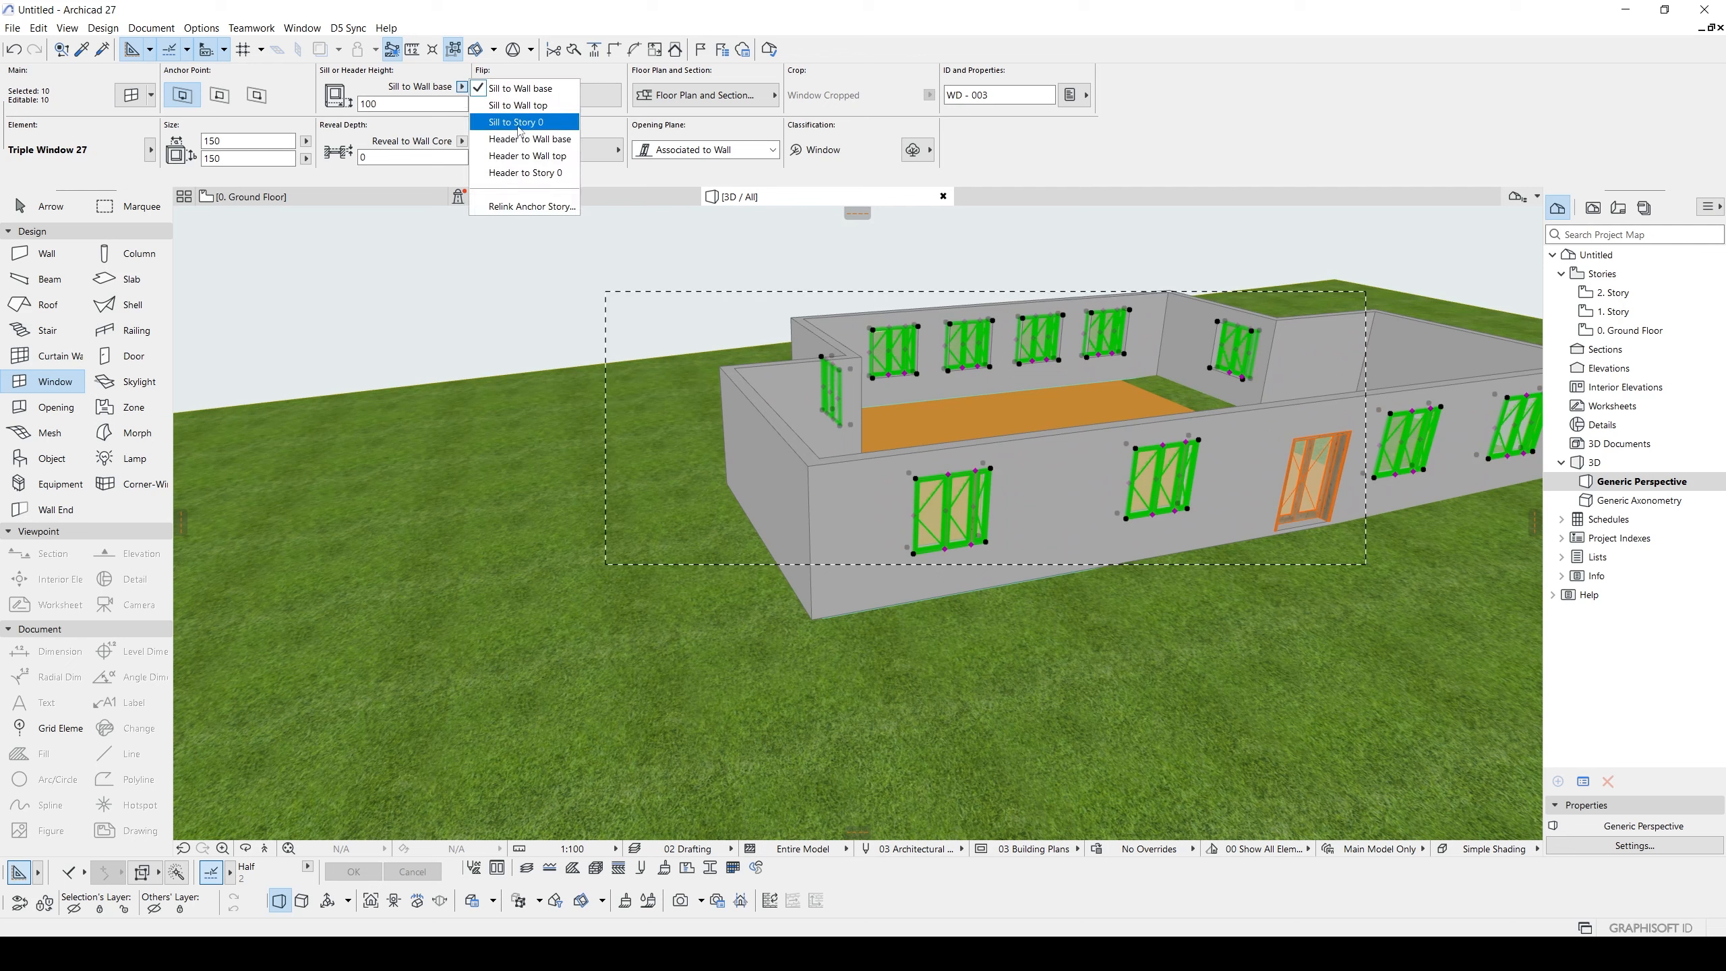
click(557, 123)
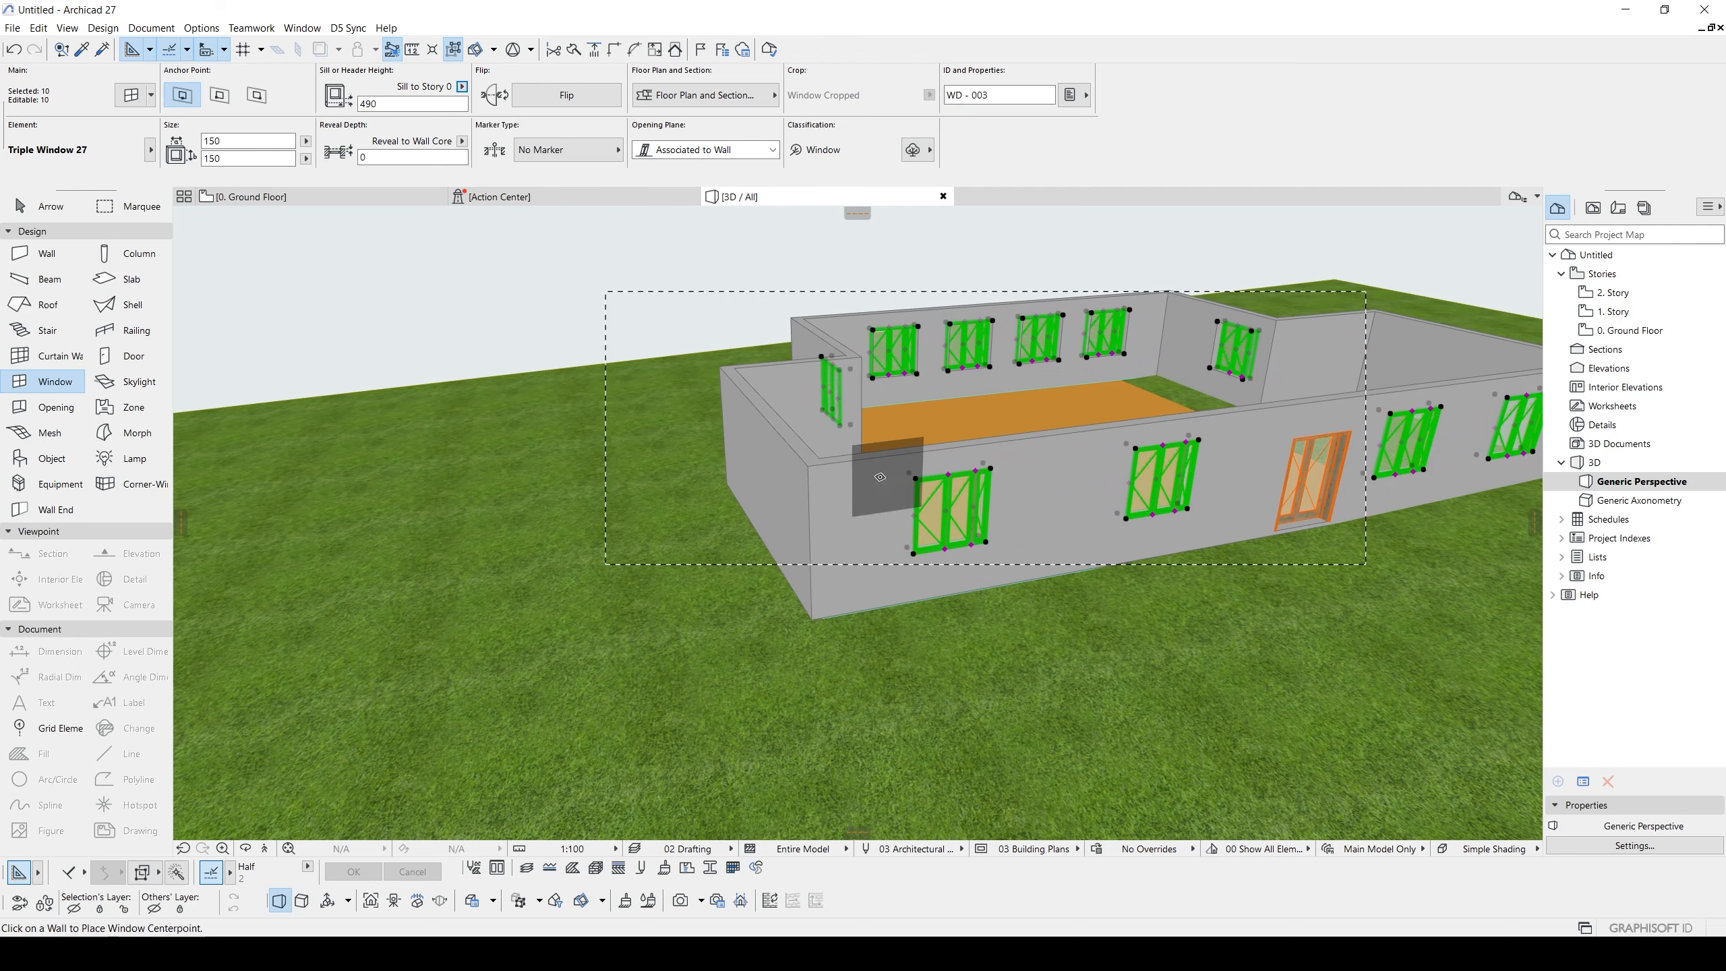
key(Escape)
- Select all of building C's walls and stretch their bottoms down into the terrain
click(845, 488)
key(ctrl+a)
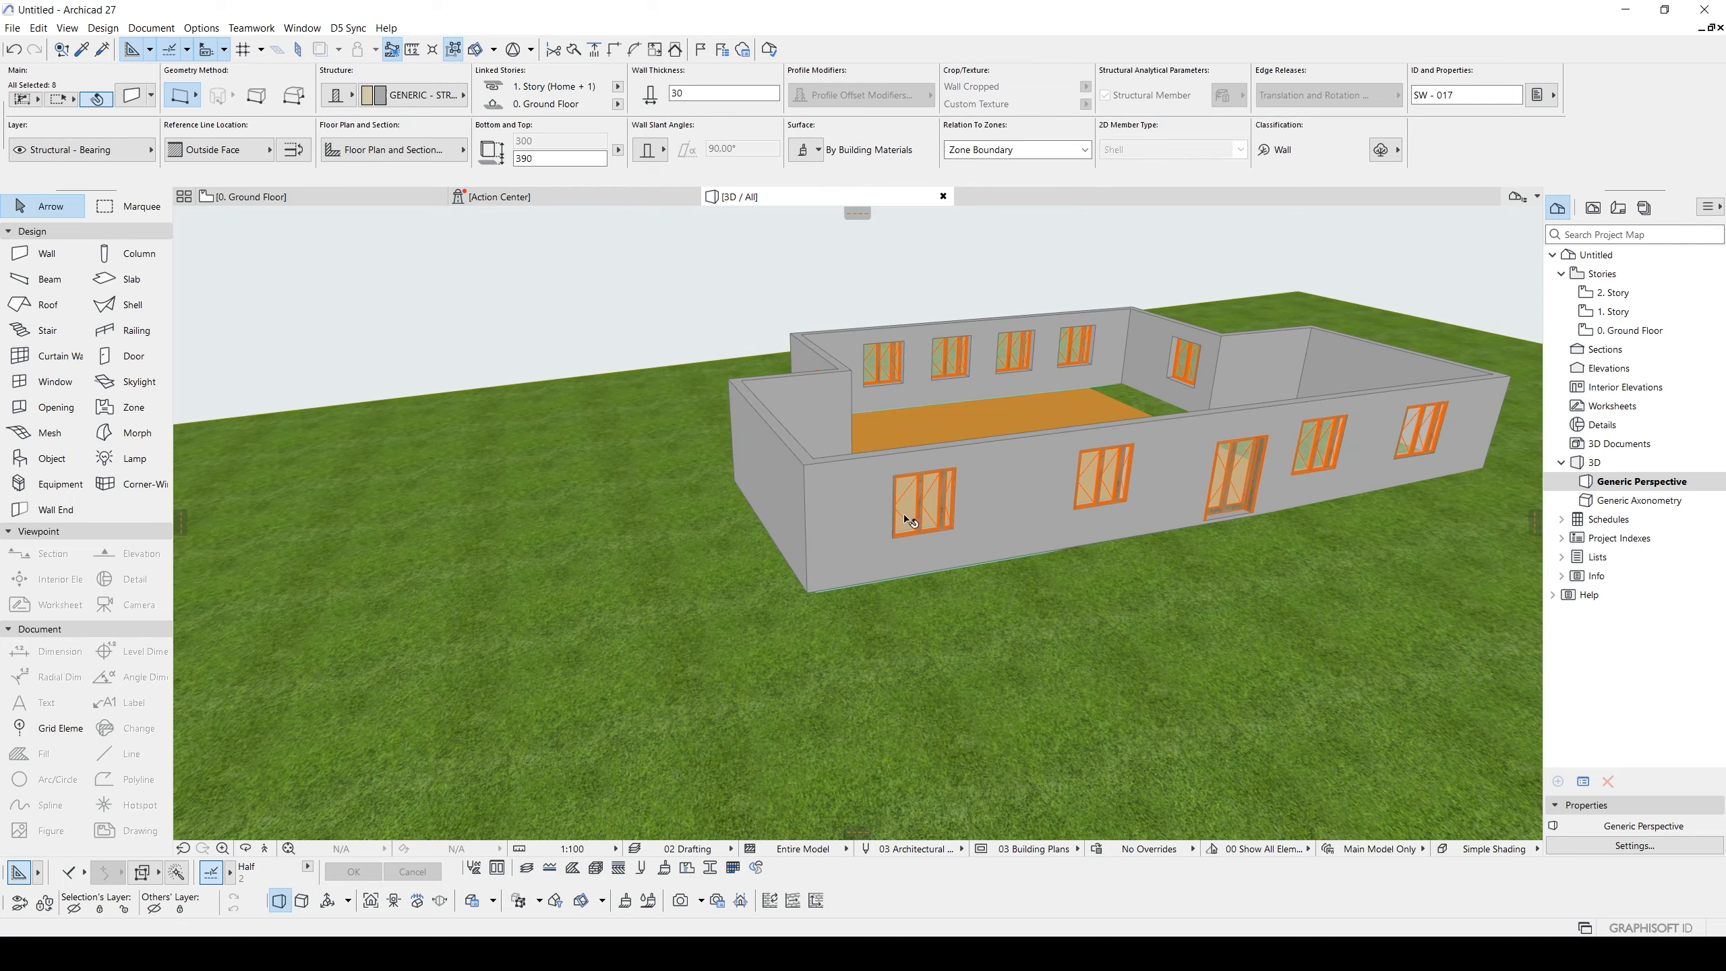
click(808, 589)
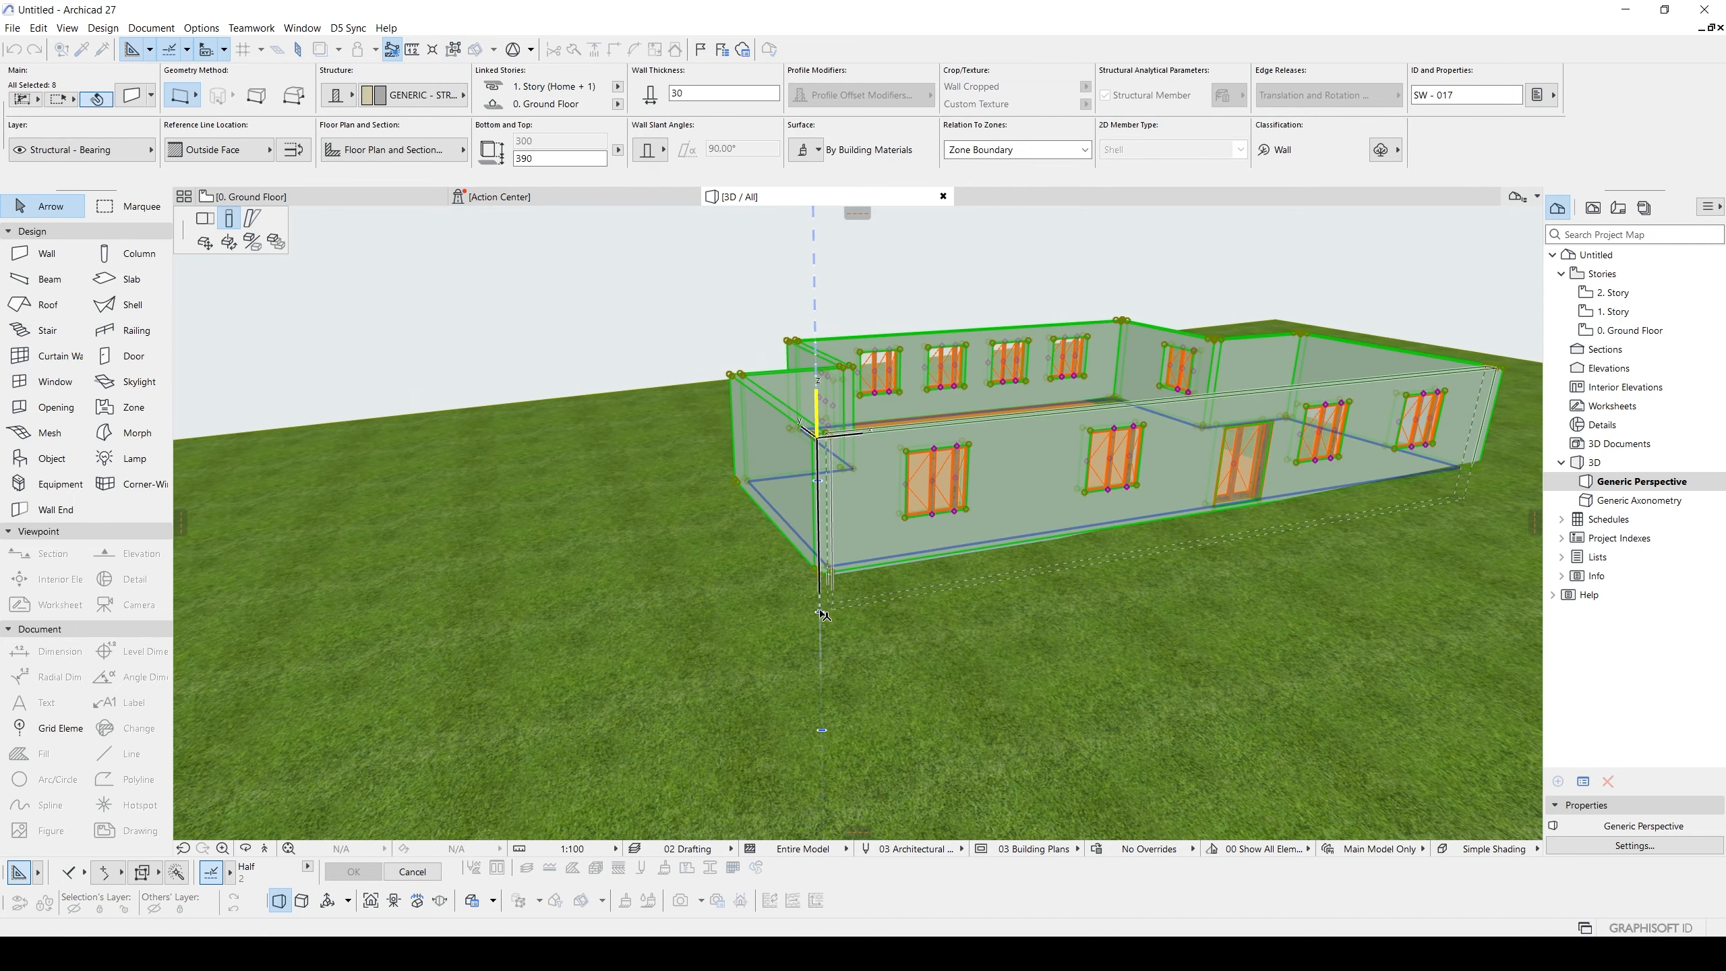
click(819, 612)
click(594, 331)
scroll(651, 357, down, 4)
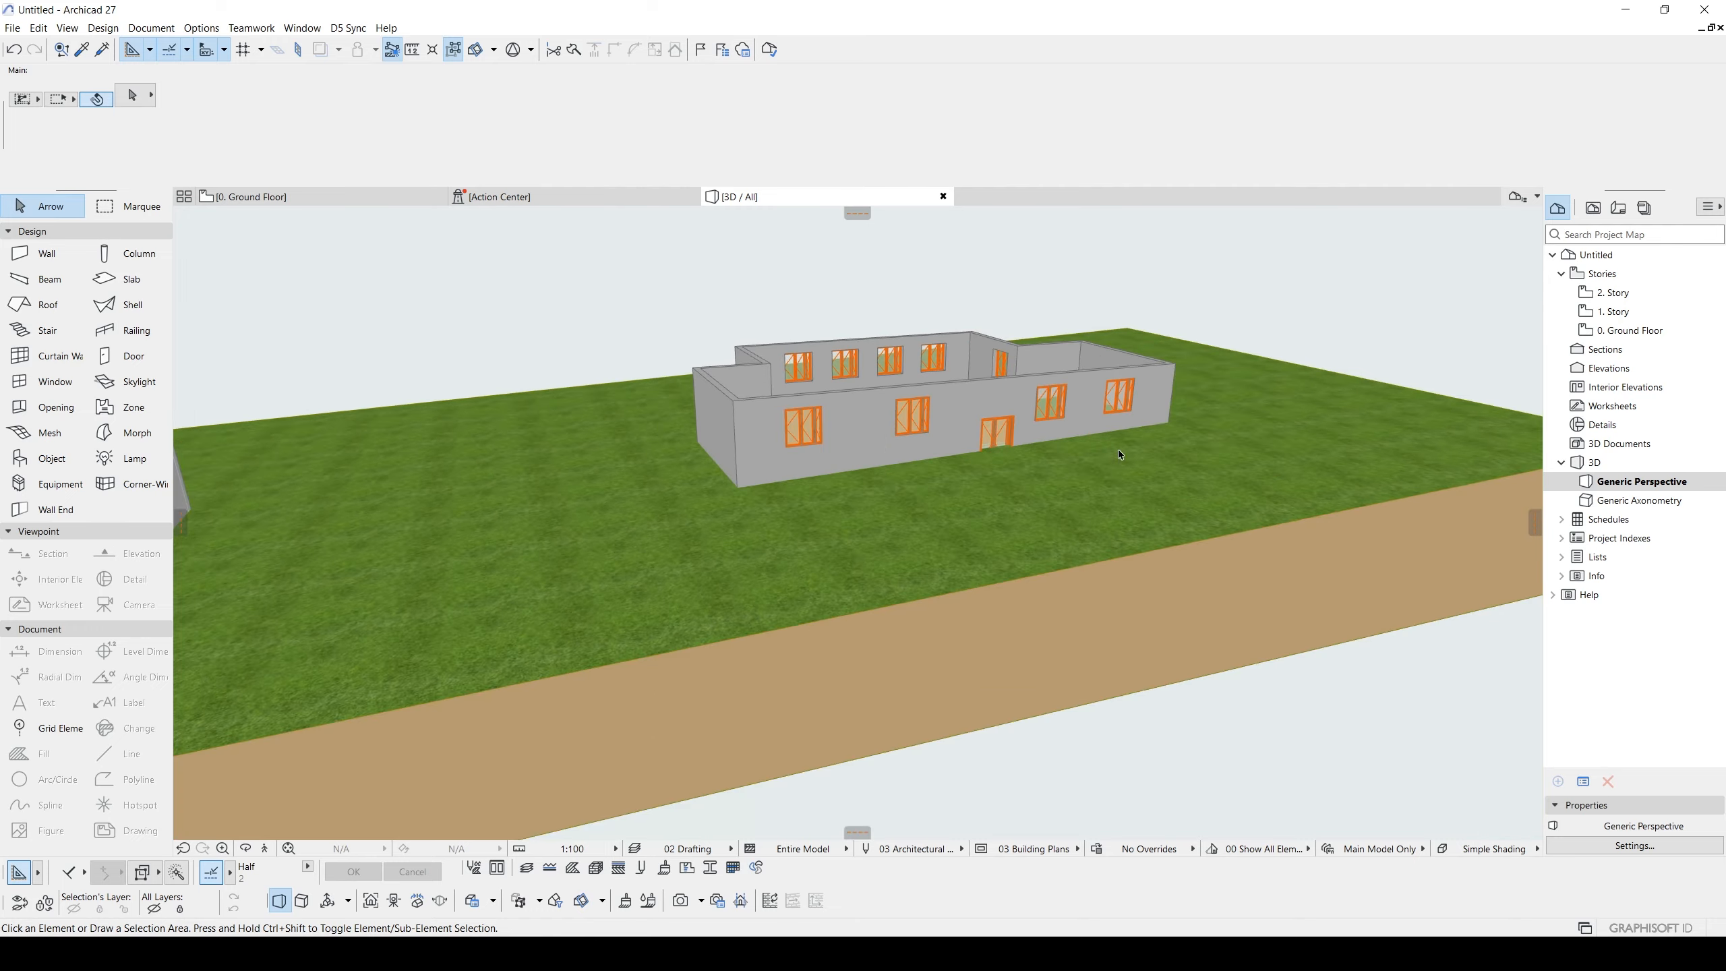
- Move building C's front door up within its wall to floor level and clear the selection
scroll(1120, 455, up, 2)
key(ctrl+d)
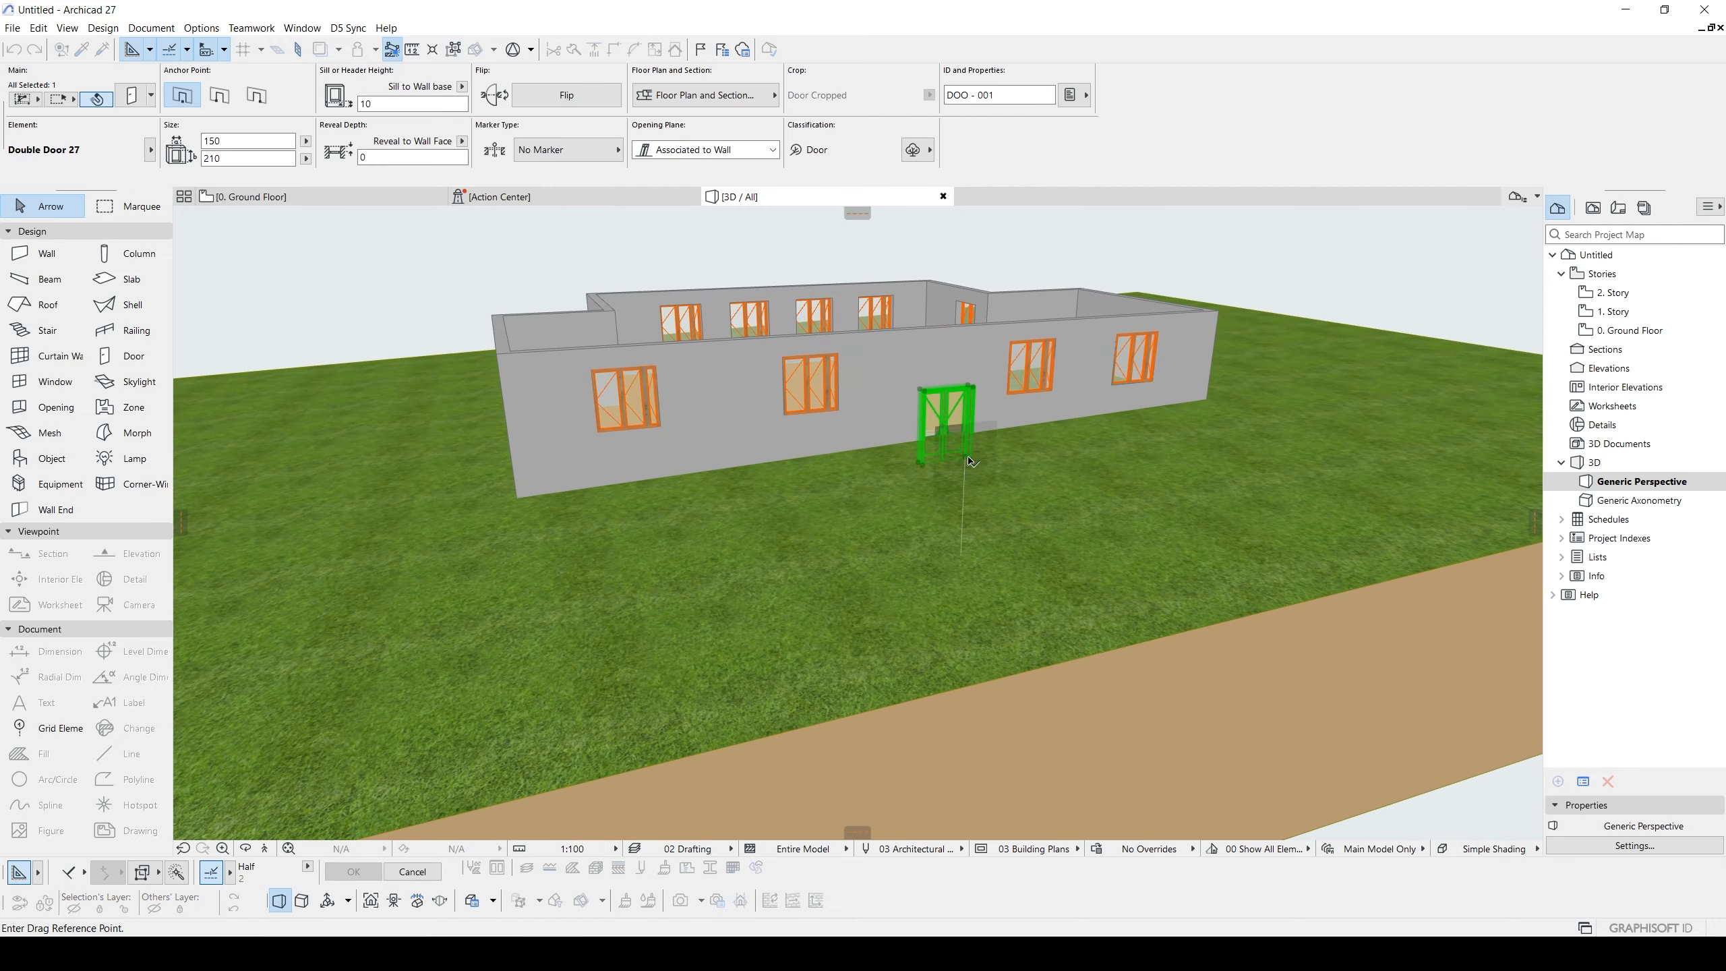
click(968, 459)
key(Escape)
key(Escape)
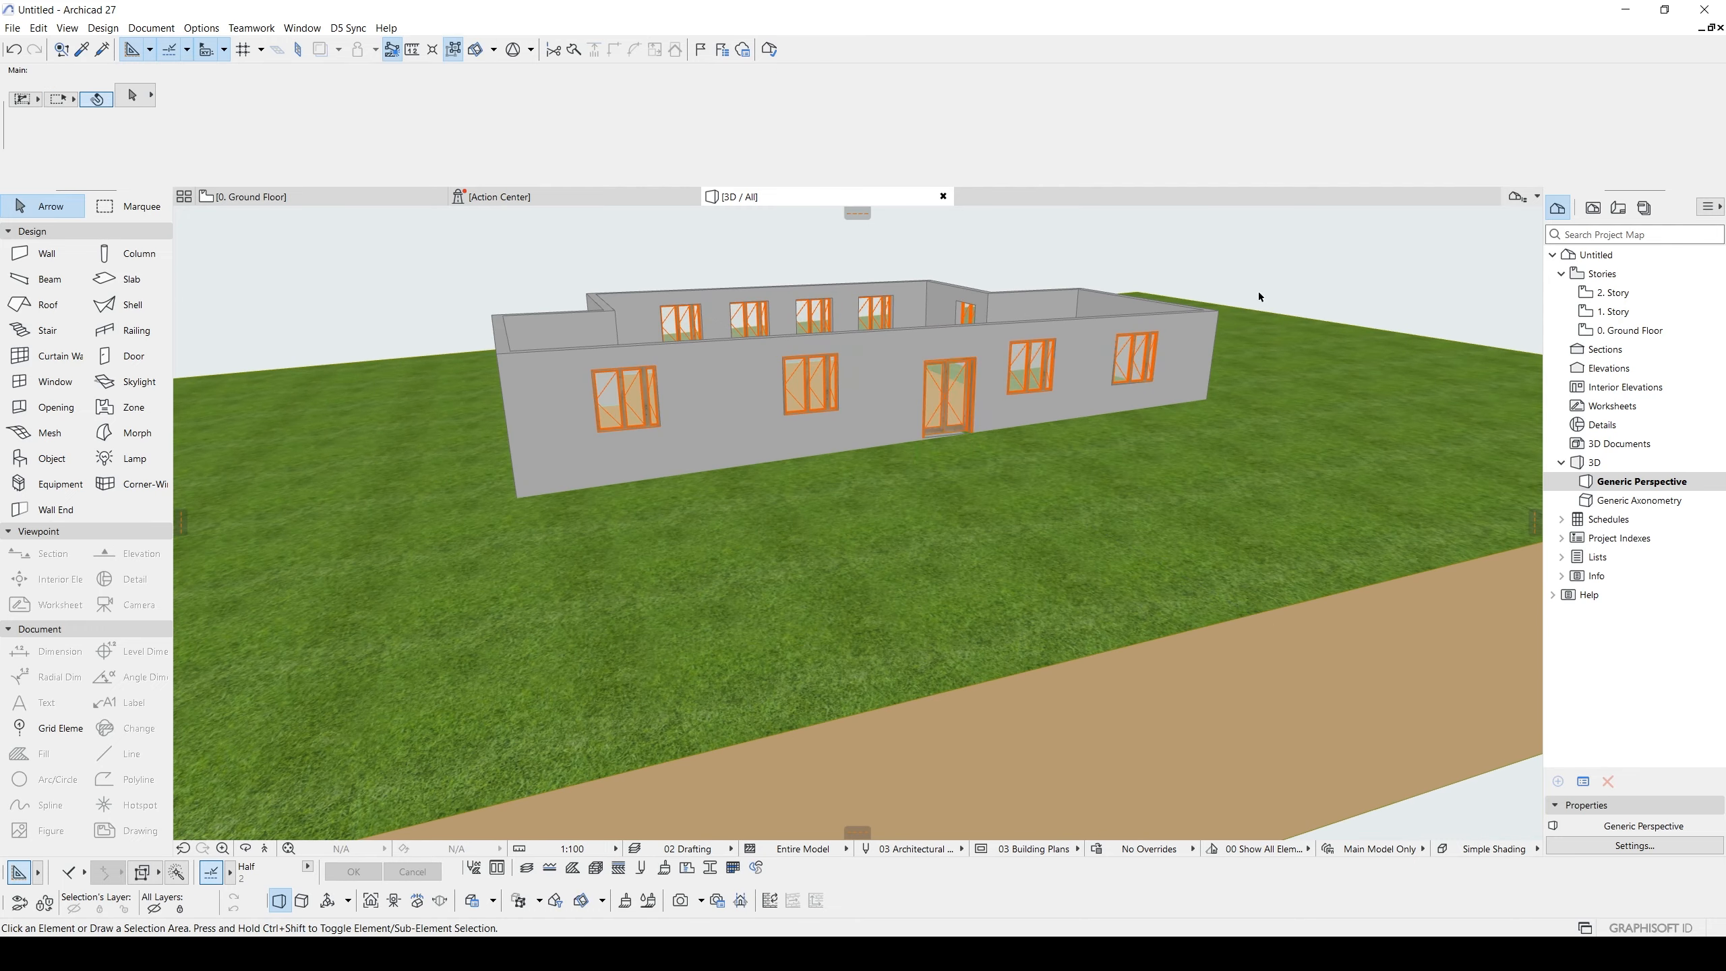
- Select the terrain mesh beneath buildings A and B for editing
scroll(1258, 291, down, 5)
shift+middle_drag(1250, 484, 1196, 496)
scroll(935, 480, down, 3)
scroll(534, 471, up, 5)
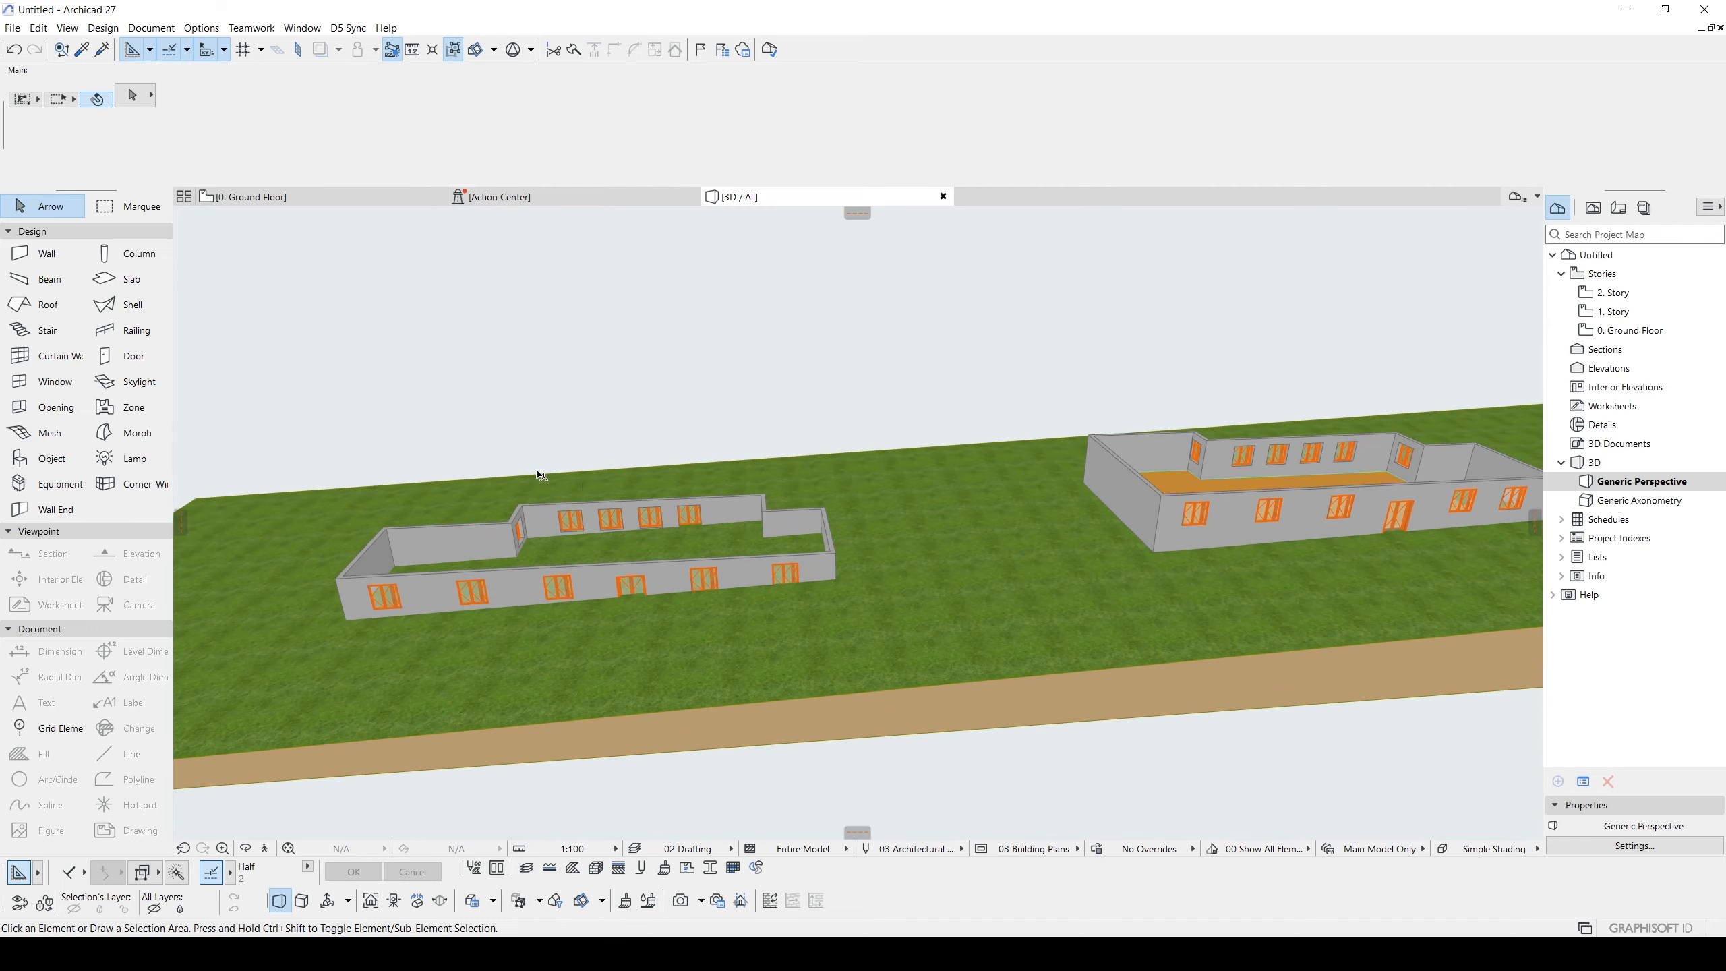
shift+middle_drag(736, 560, 727, 506)
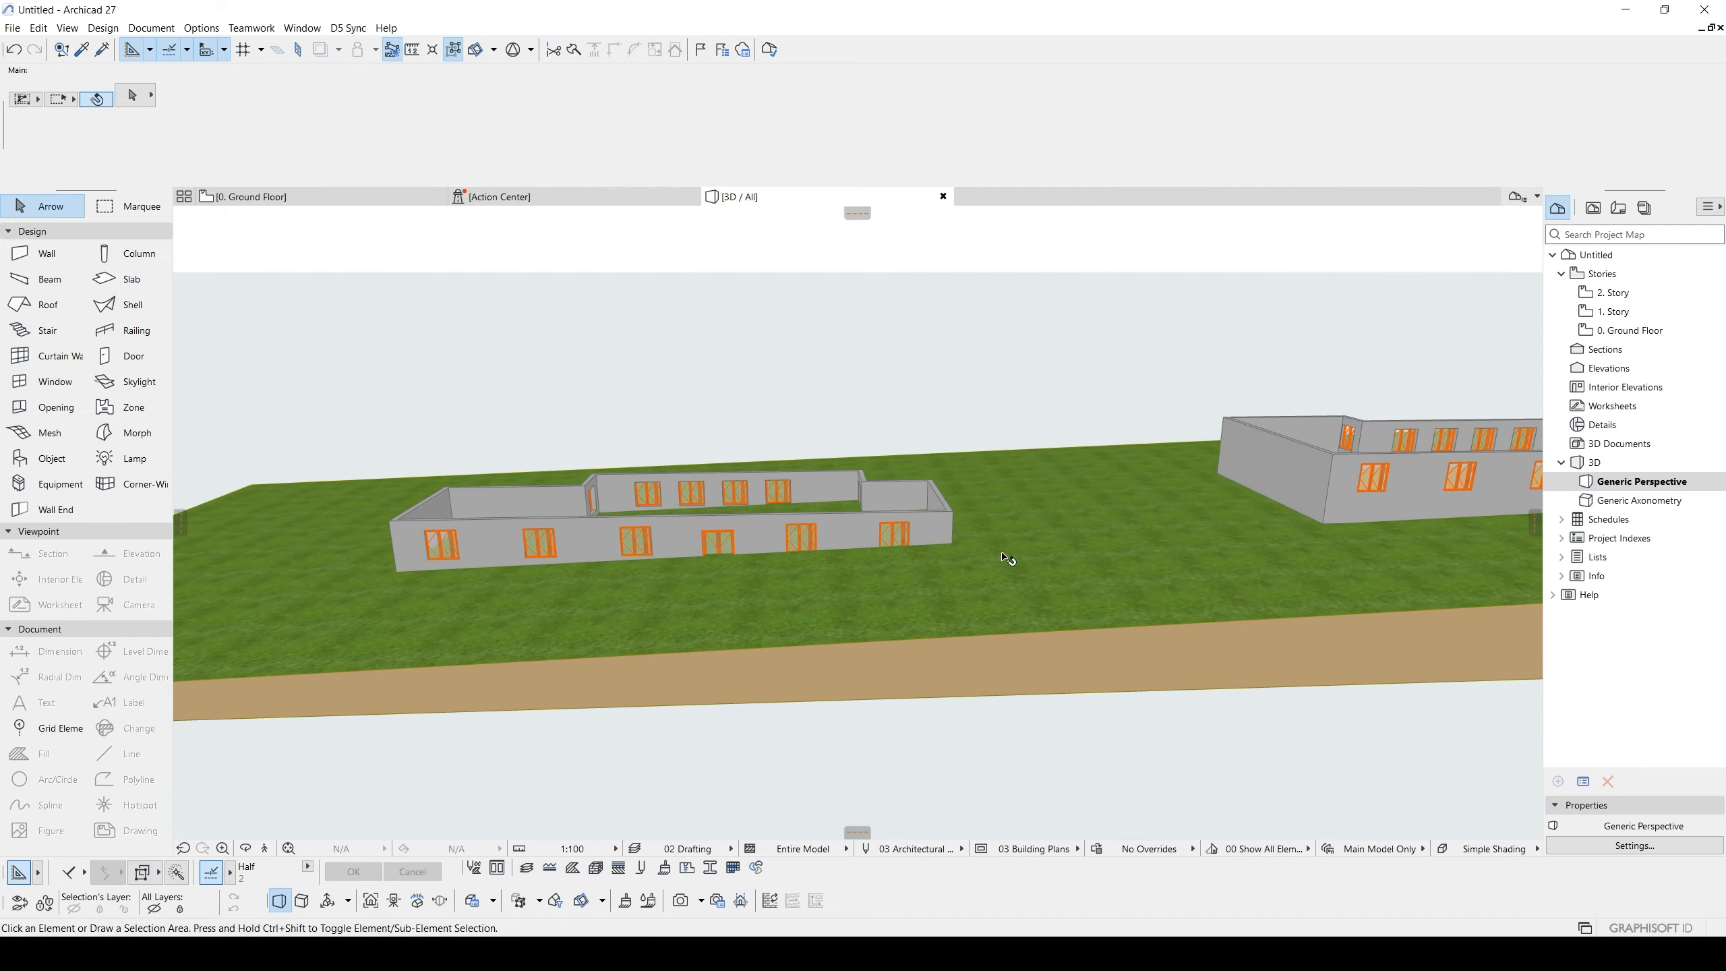
click(1020, 570)
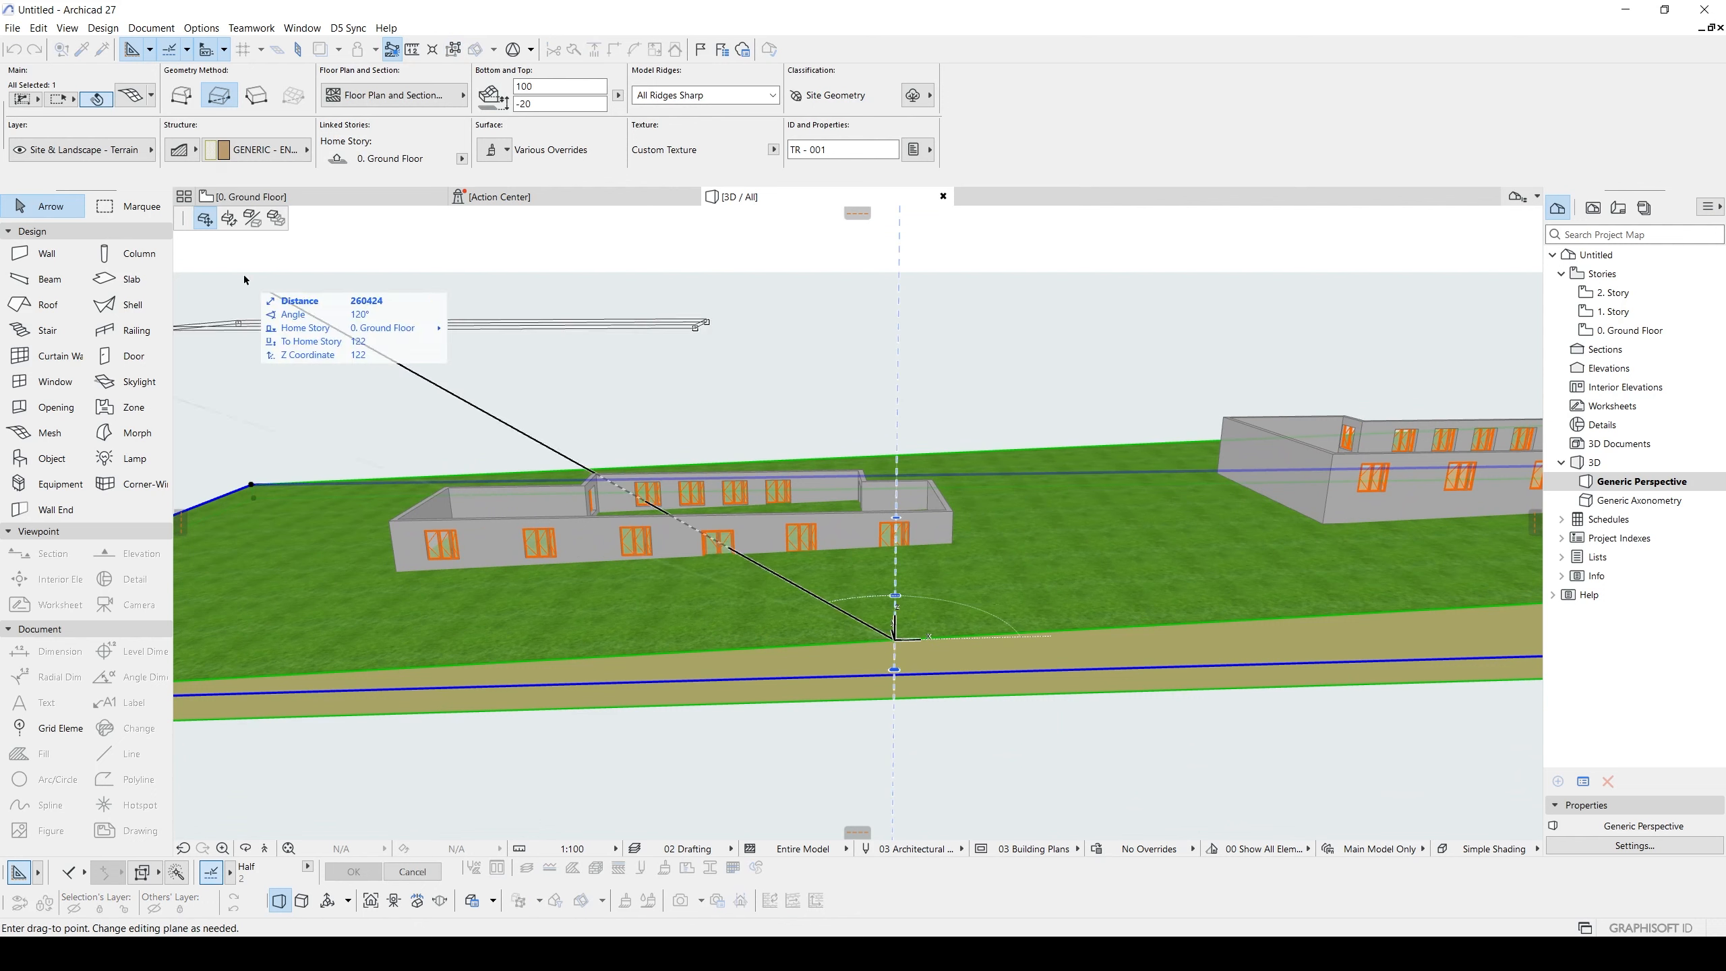
click(728, 677)
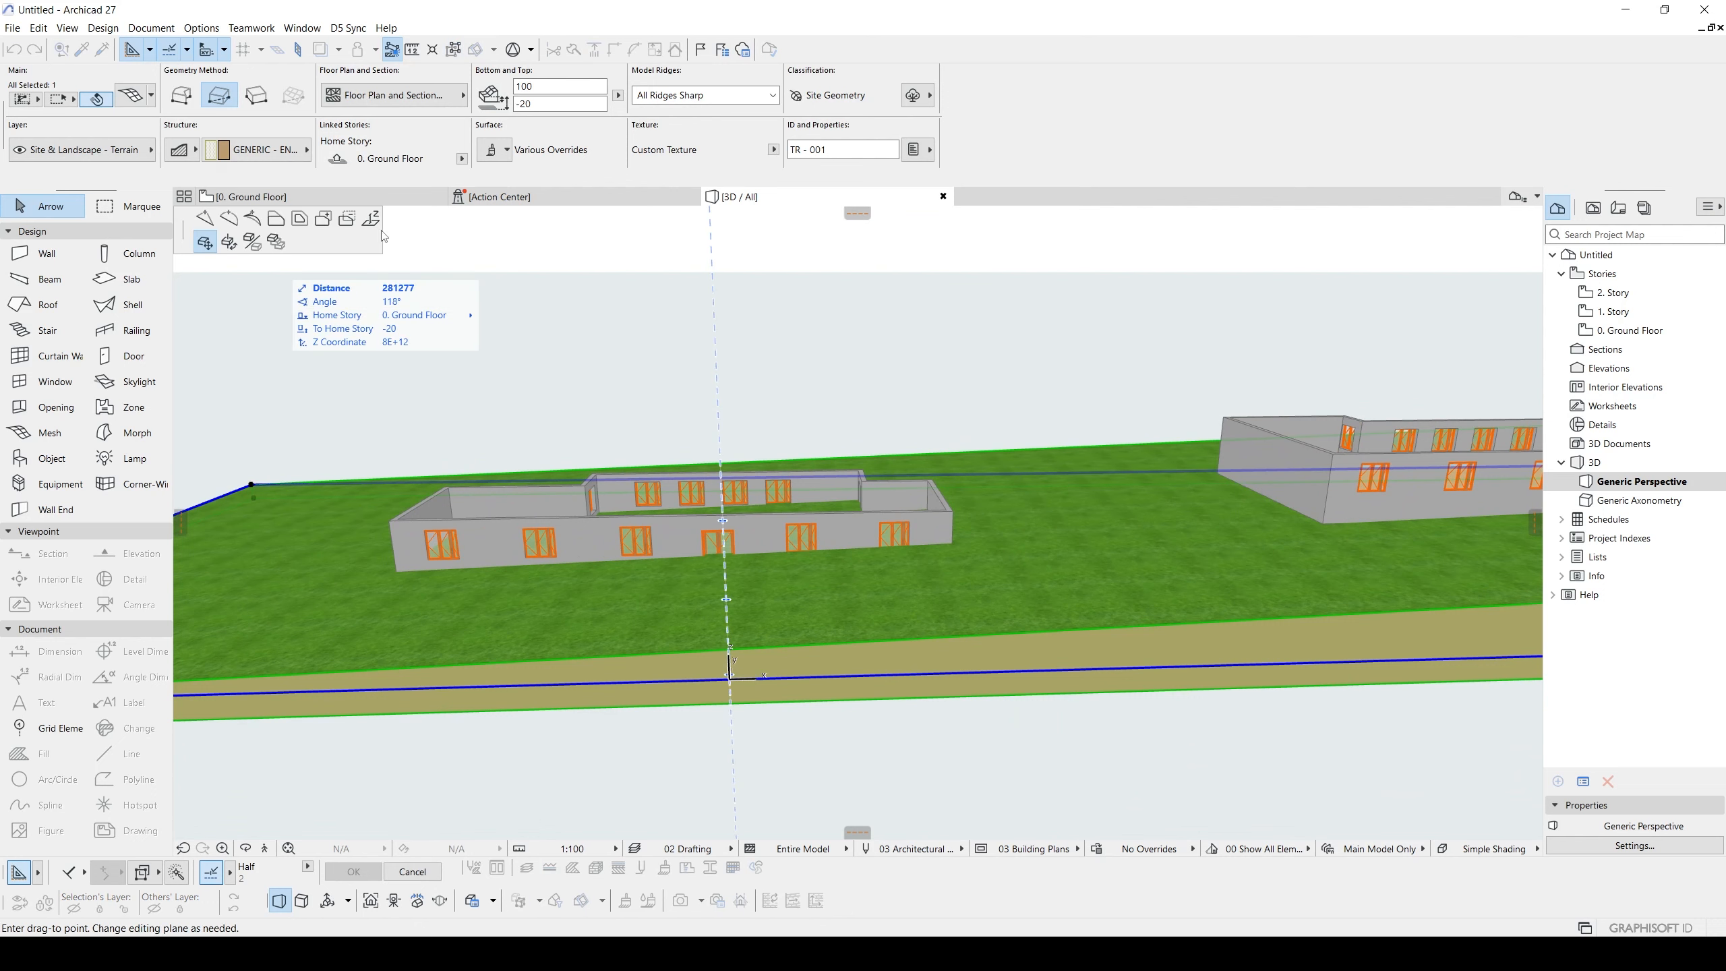
click(370, 217)
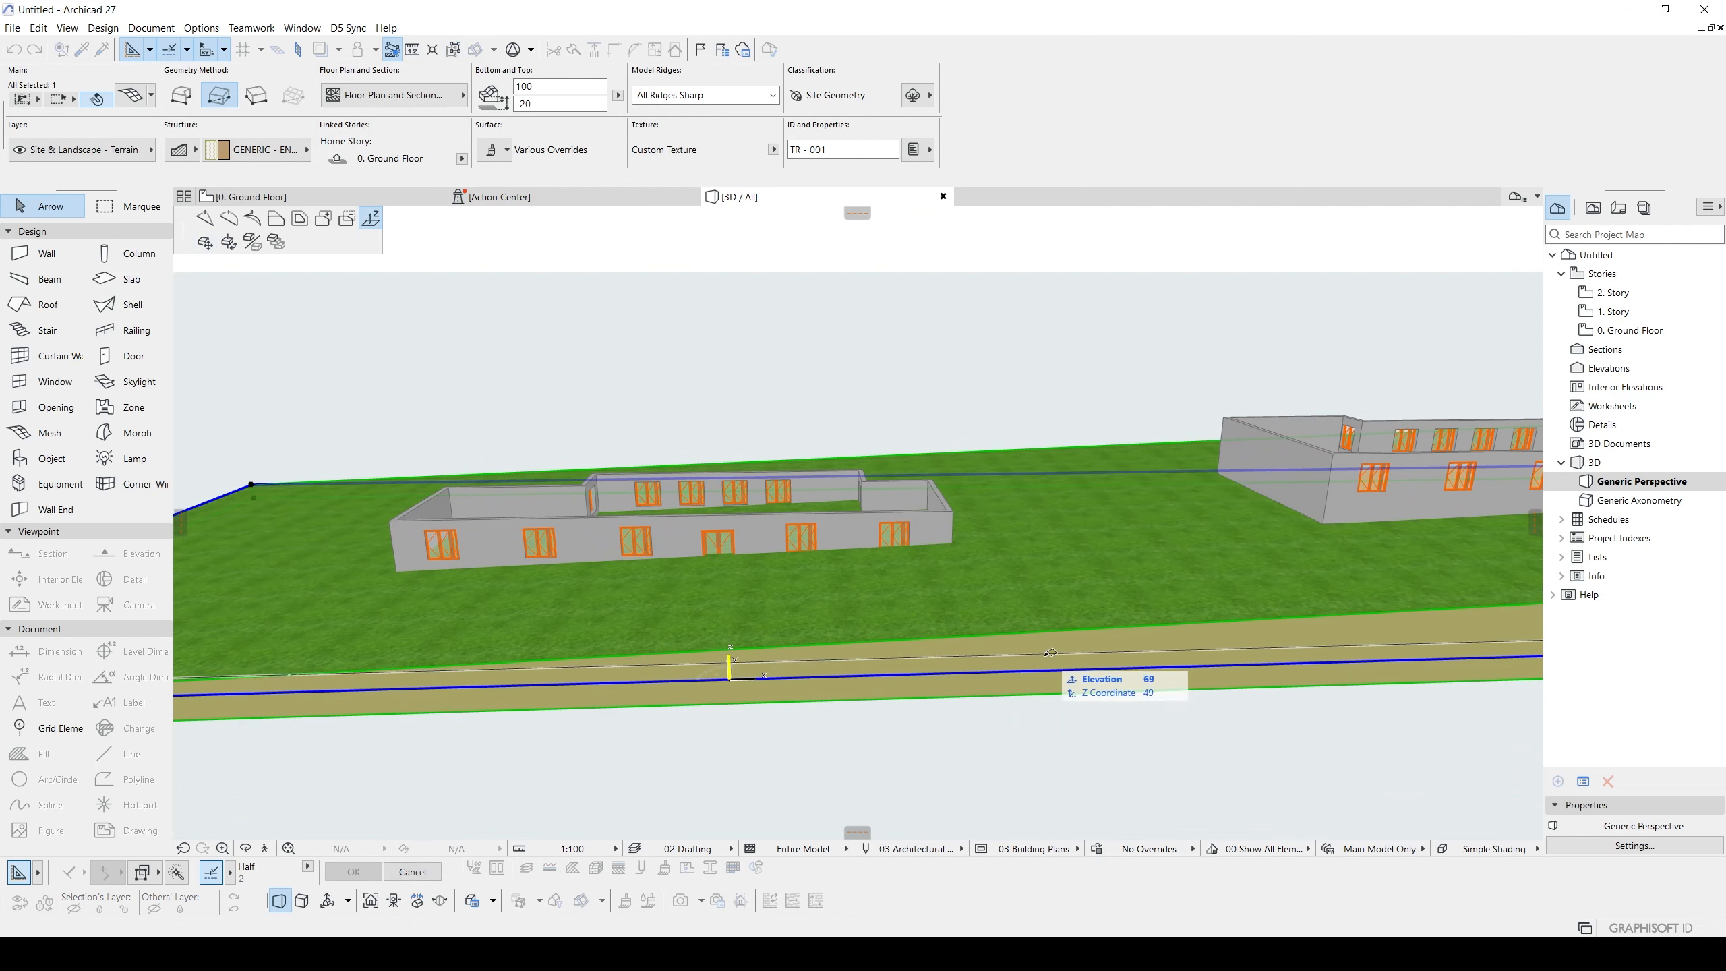
click(225, 223)
key(Escape)
- Insert a mesh point between buildings A and B on both the front and back edges of the terrain
shift+middle_drag(971, 643, 925, 690)
click(921, 730)
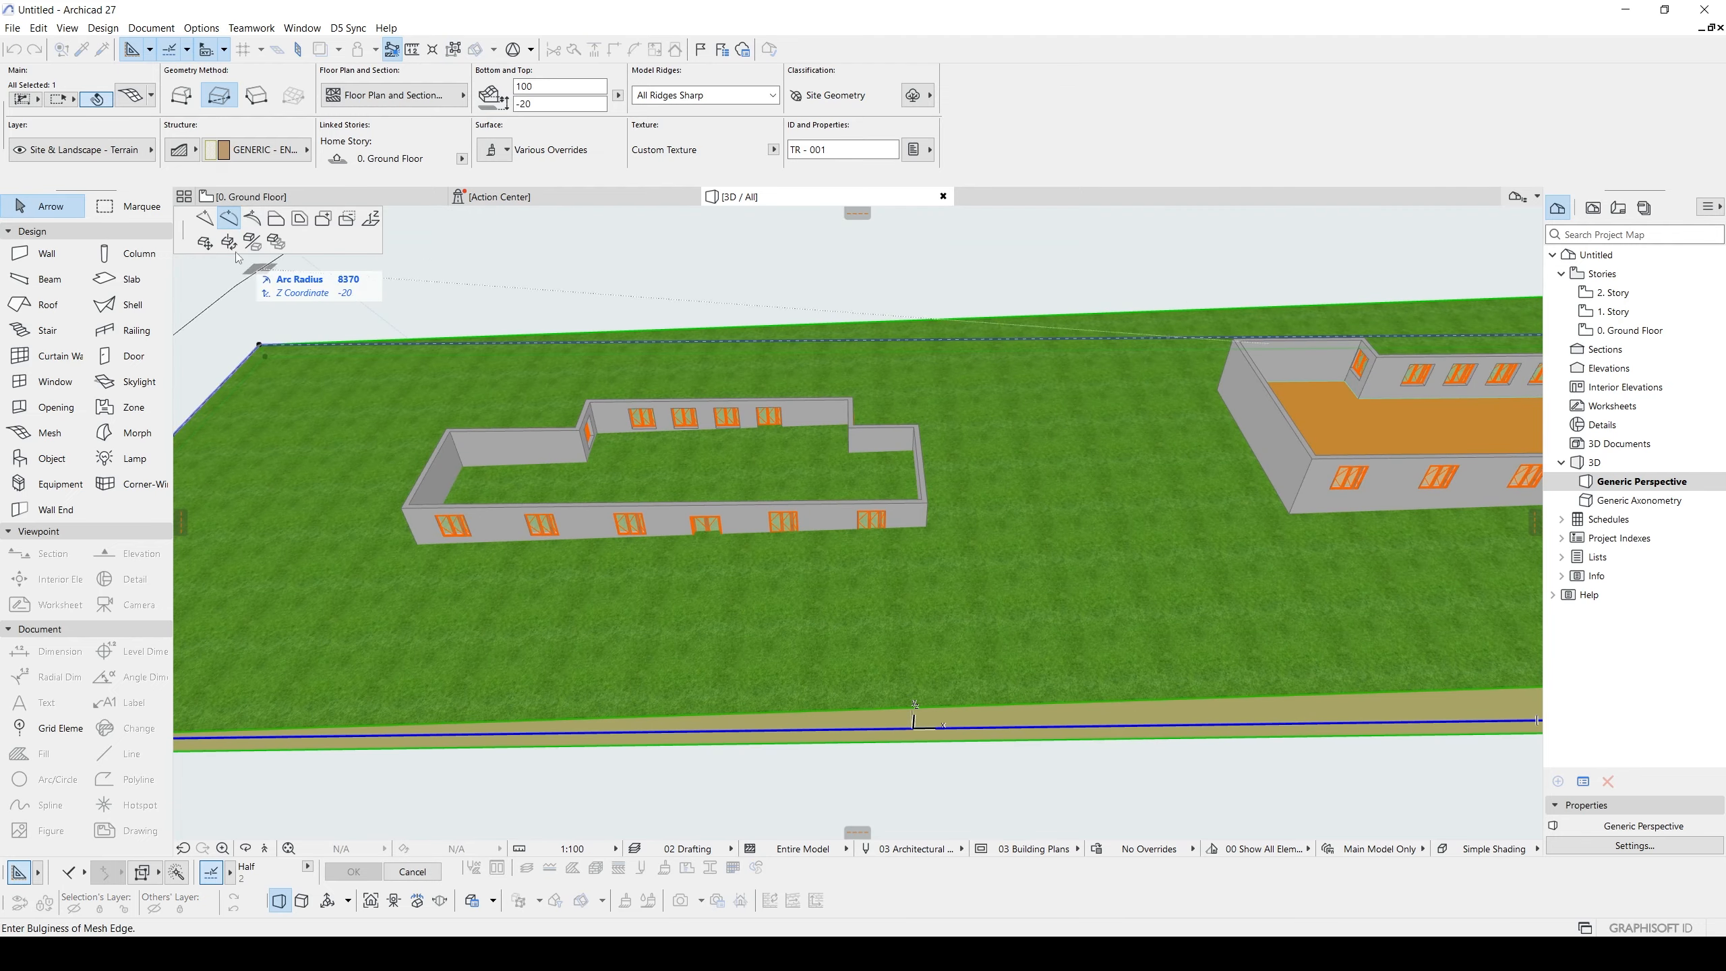
click(991, 725)
click(854, 344)
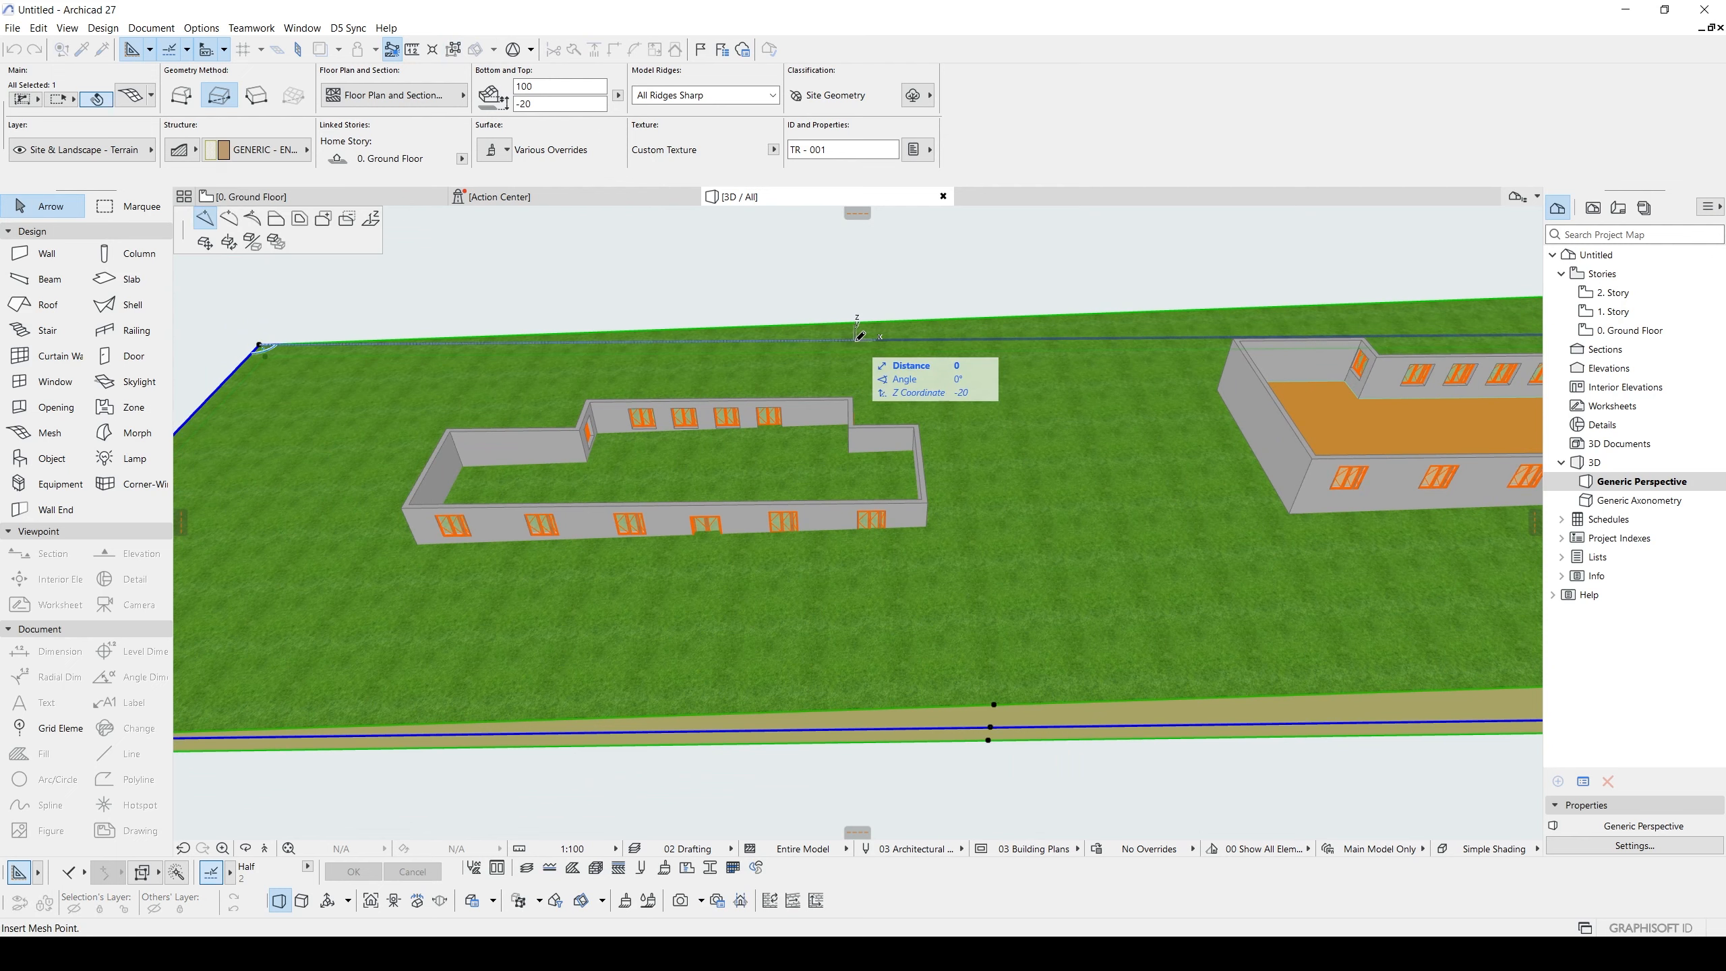
click(936, 336)
- Adjust the elevation of the two inserted mesh points to lower the terrain between buildings A and B
shift+middle_drag(973, 659, 1068, 518)
click(1119, 651)
click(347, 219)
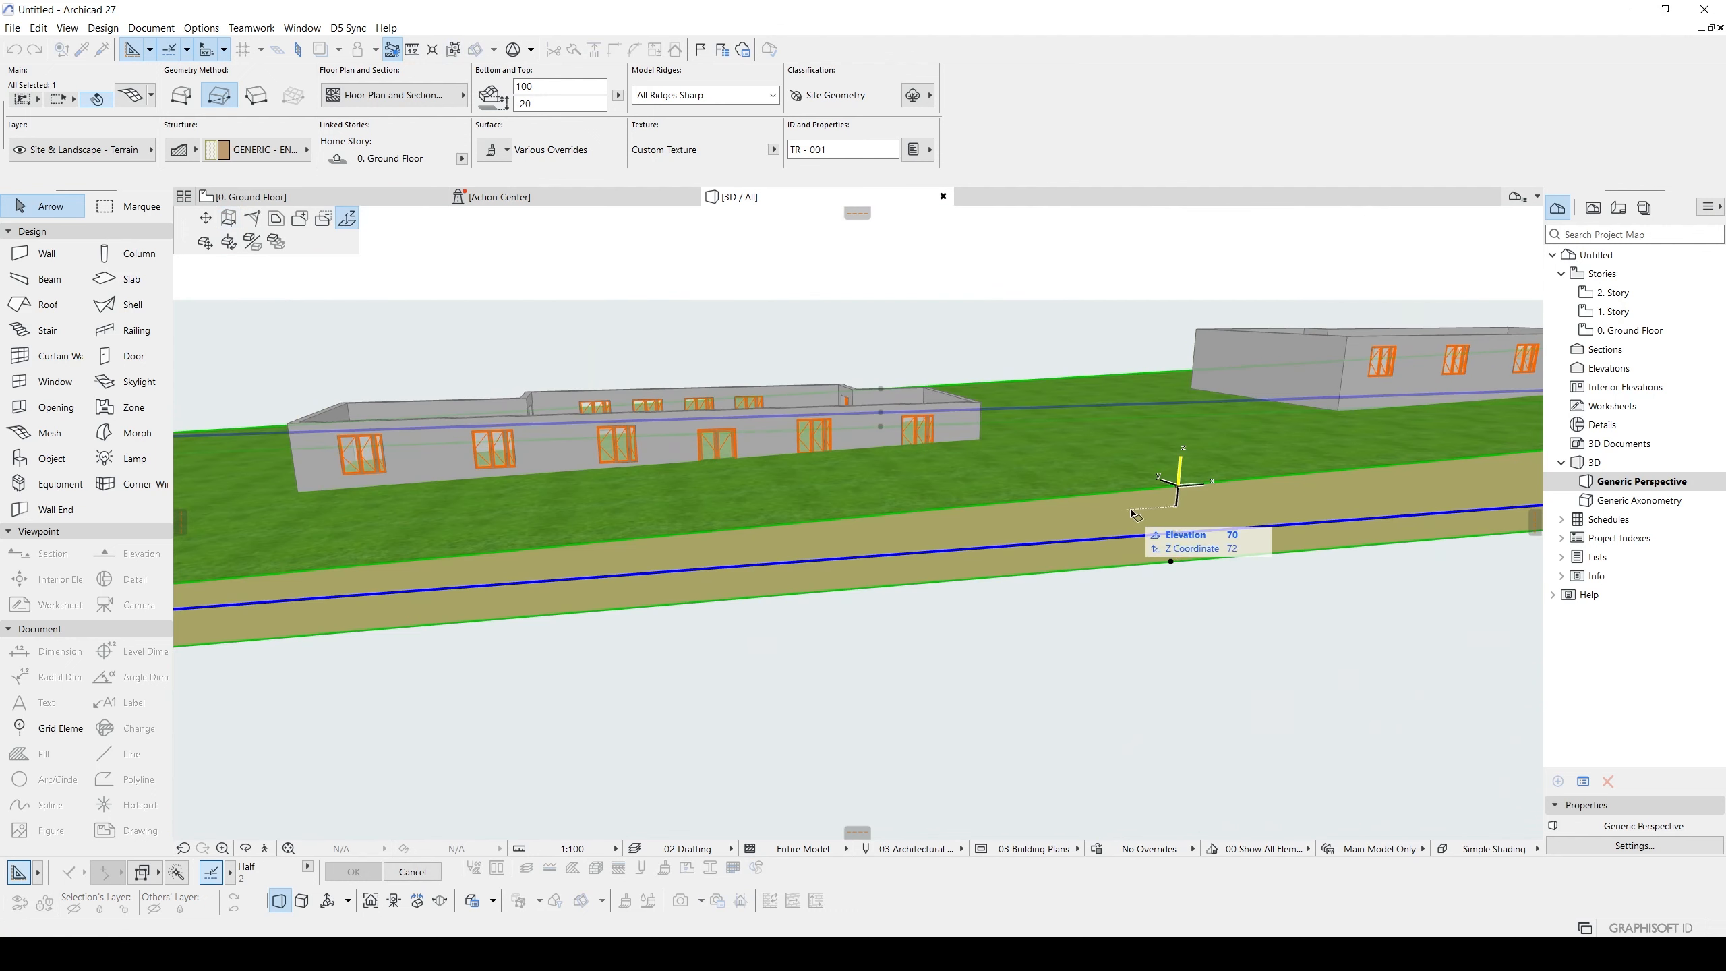
click(1175, 512)
shift+middle_drag(1175, 512, 984, 512)
click(849, 420)
click(942, 308)
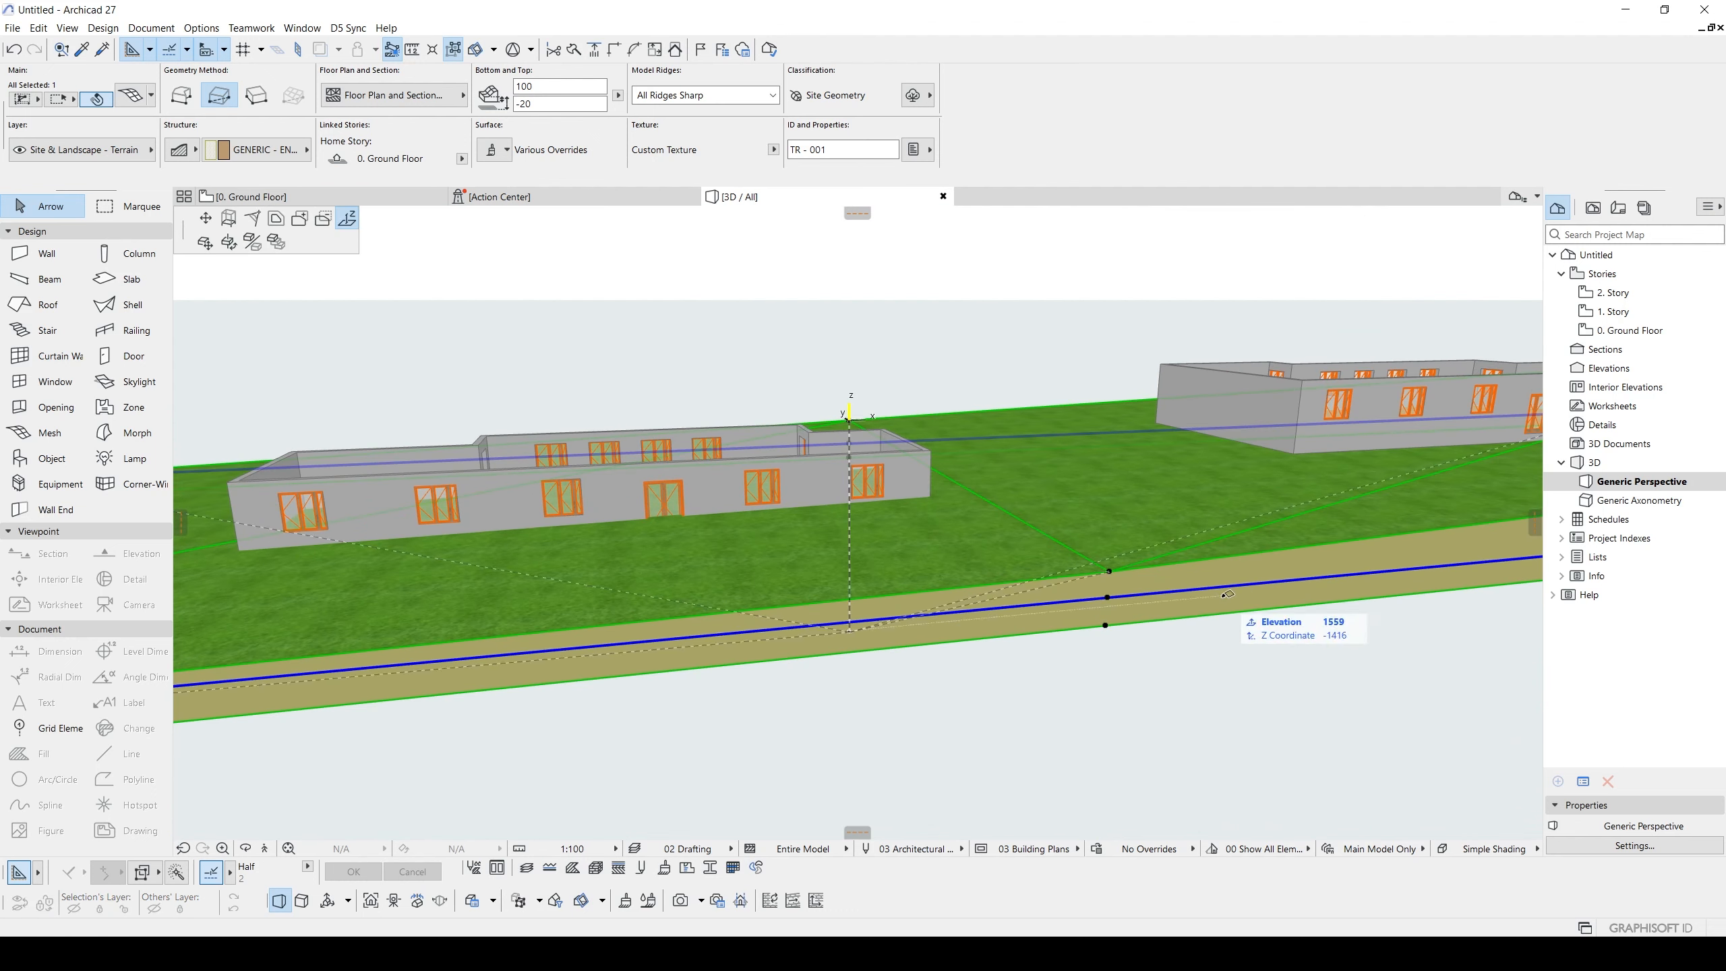
click(1109, 571)
click(849, 342)
- Move building A's front double door slightly up within its wall and clear the selection
shift+middle_drag(849, 346, 940, 494)
scroll(1115, 547, up, 3)
key(ctrl+d)
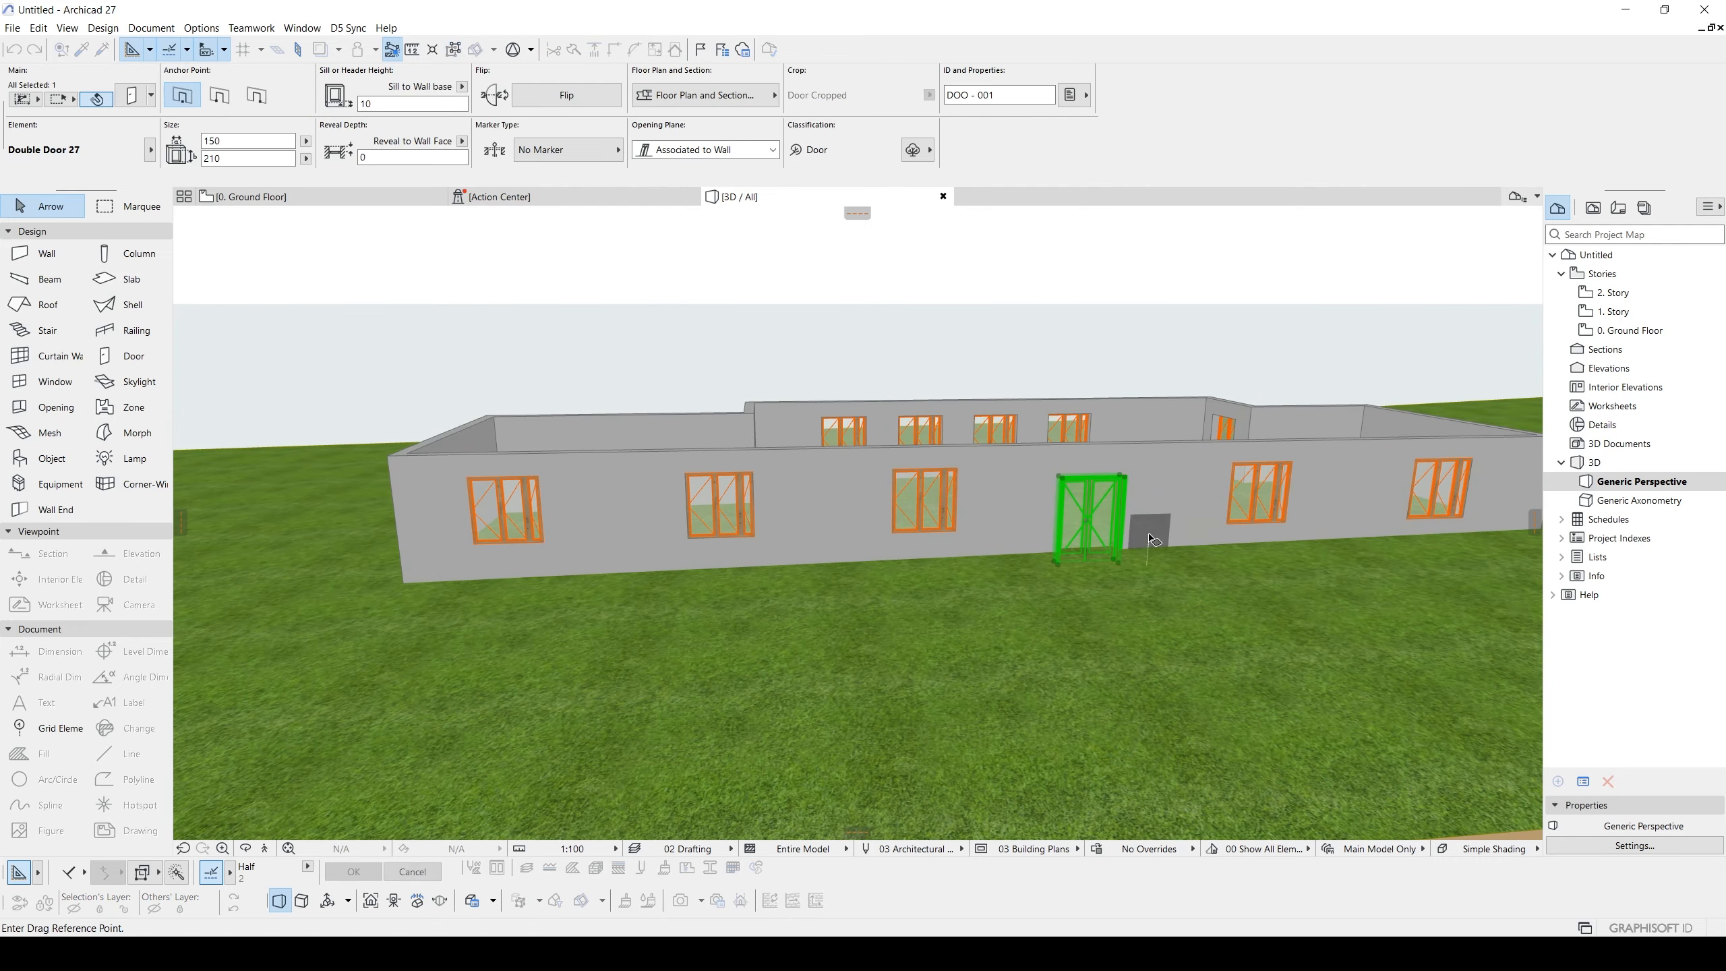
click(1149, 528)
key(Escape)
key(Escape)
scroll(929, 483, down, 10)
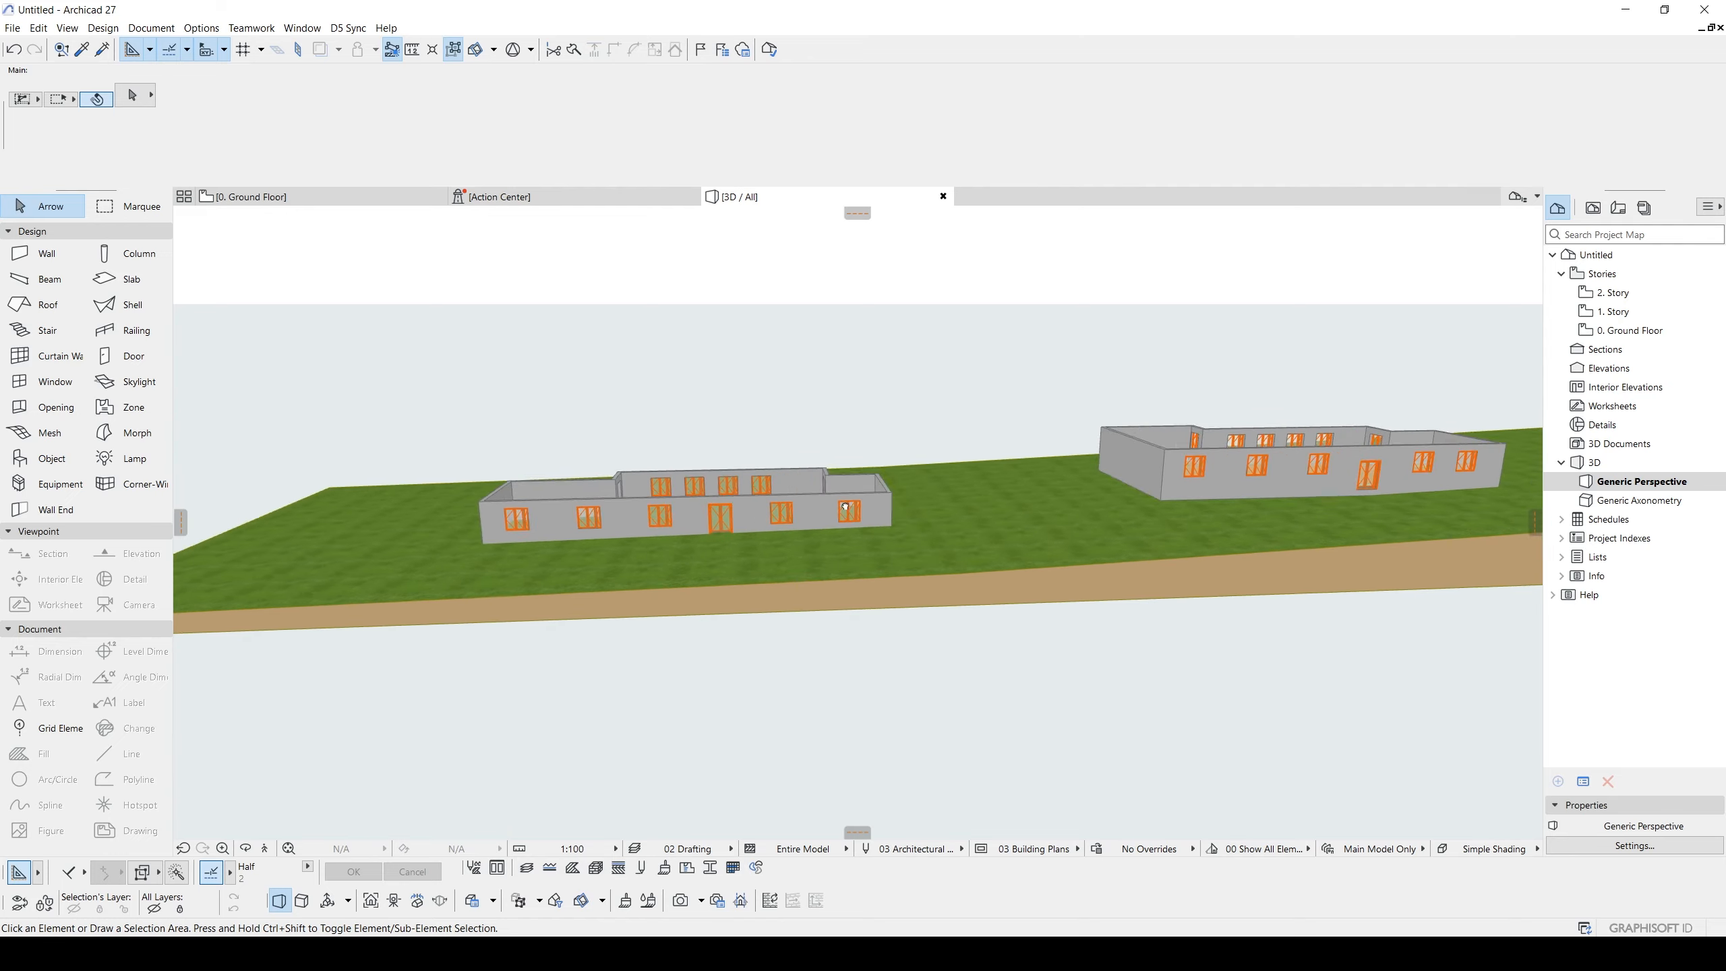
- Compare the Ground Floor and 1. Story plans to see on which story each building is drawn
key(F2)
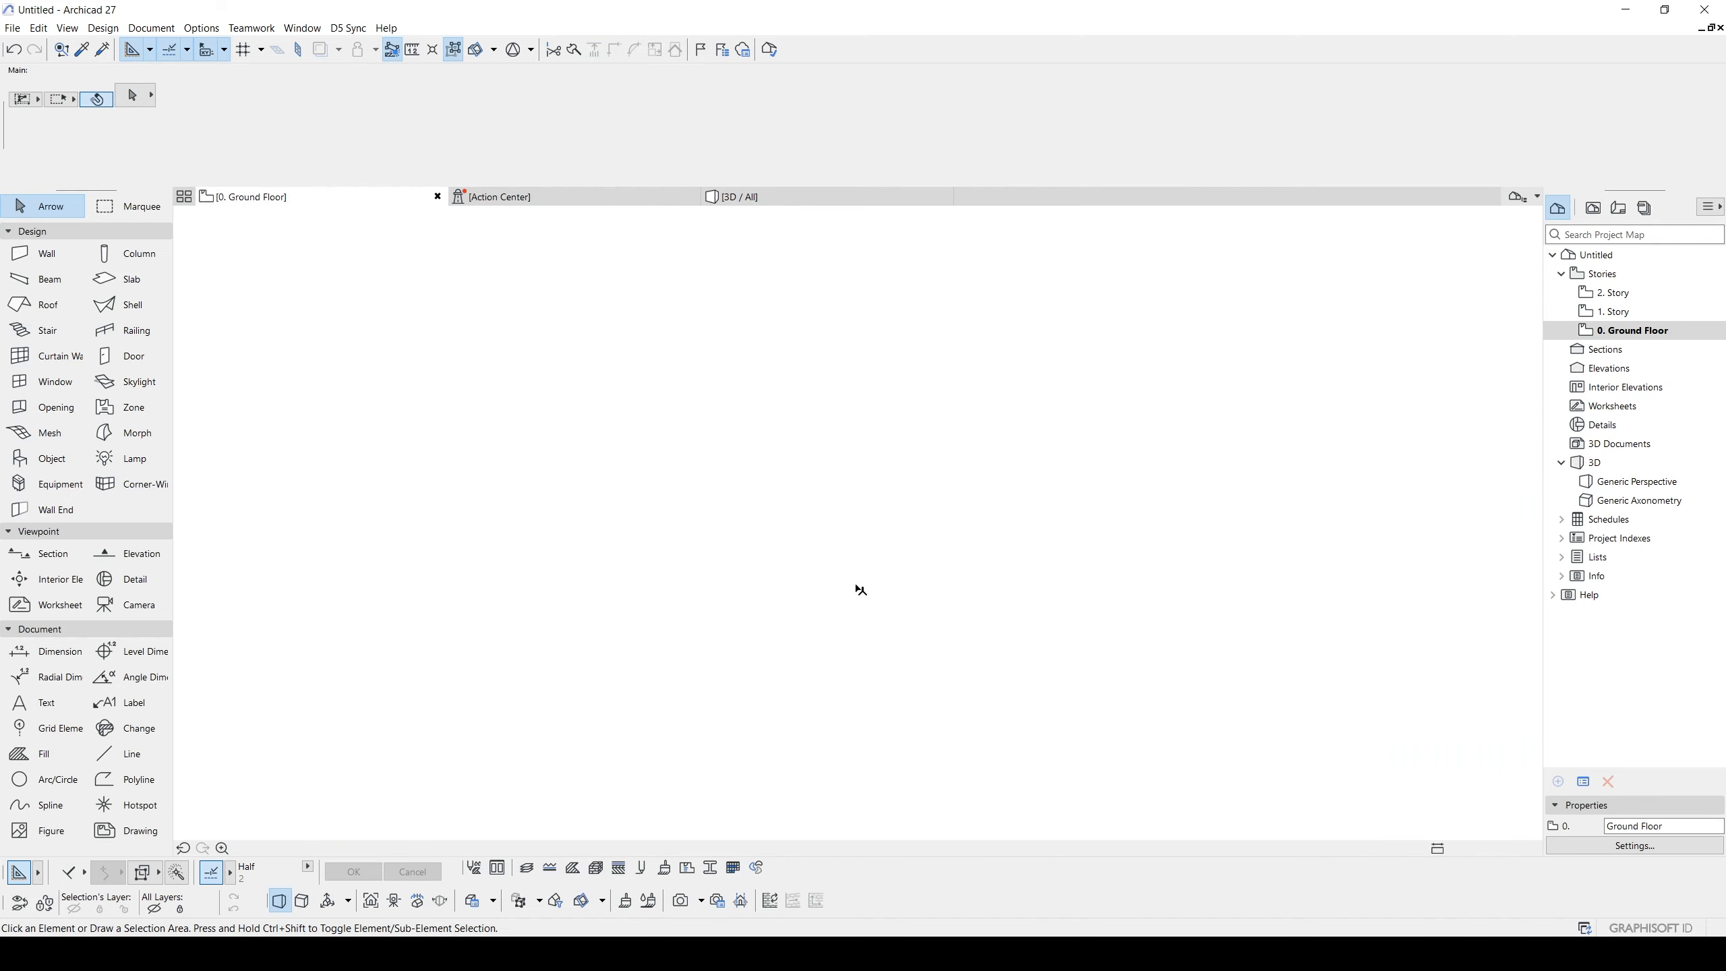
middle_drag(956, 591, 934, 599)
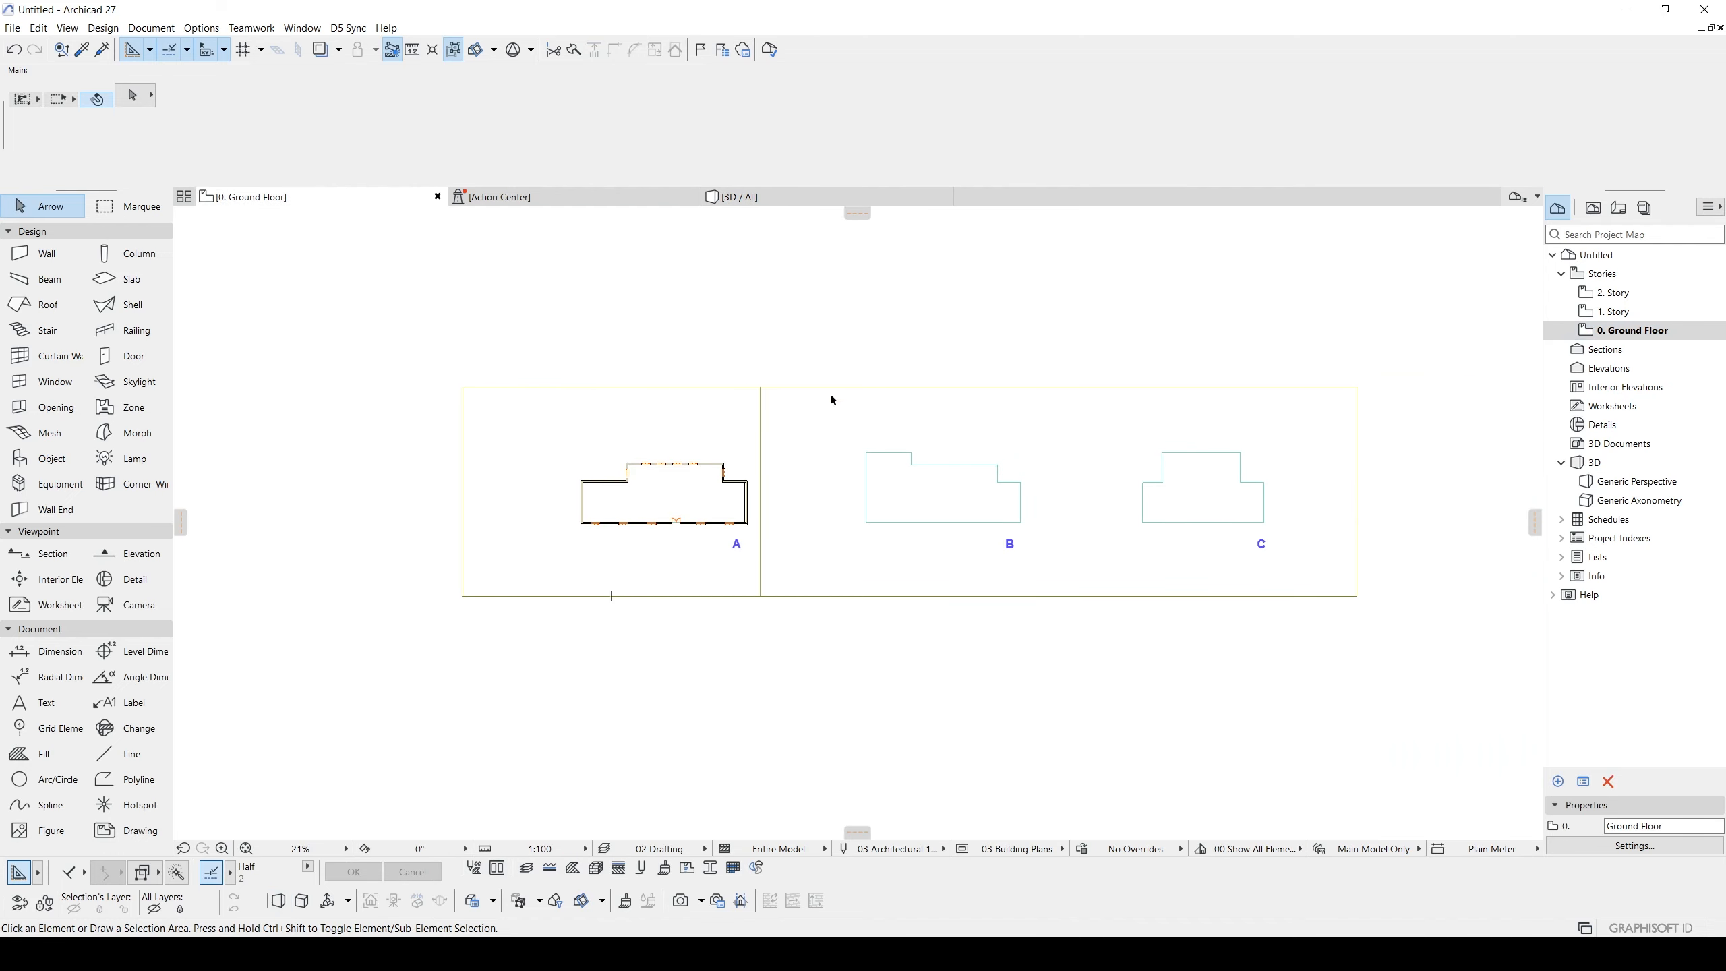
middle_drag(930, 515, 873, 501)
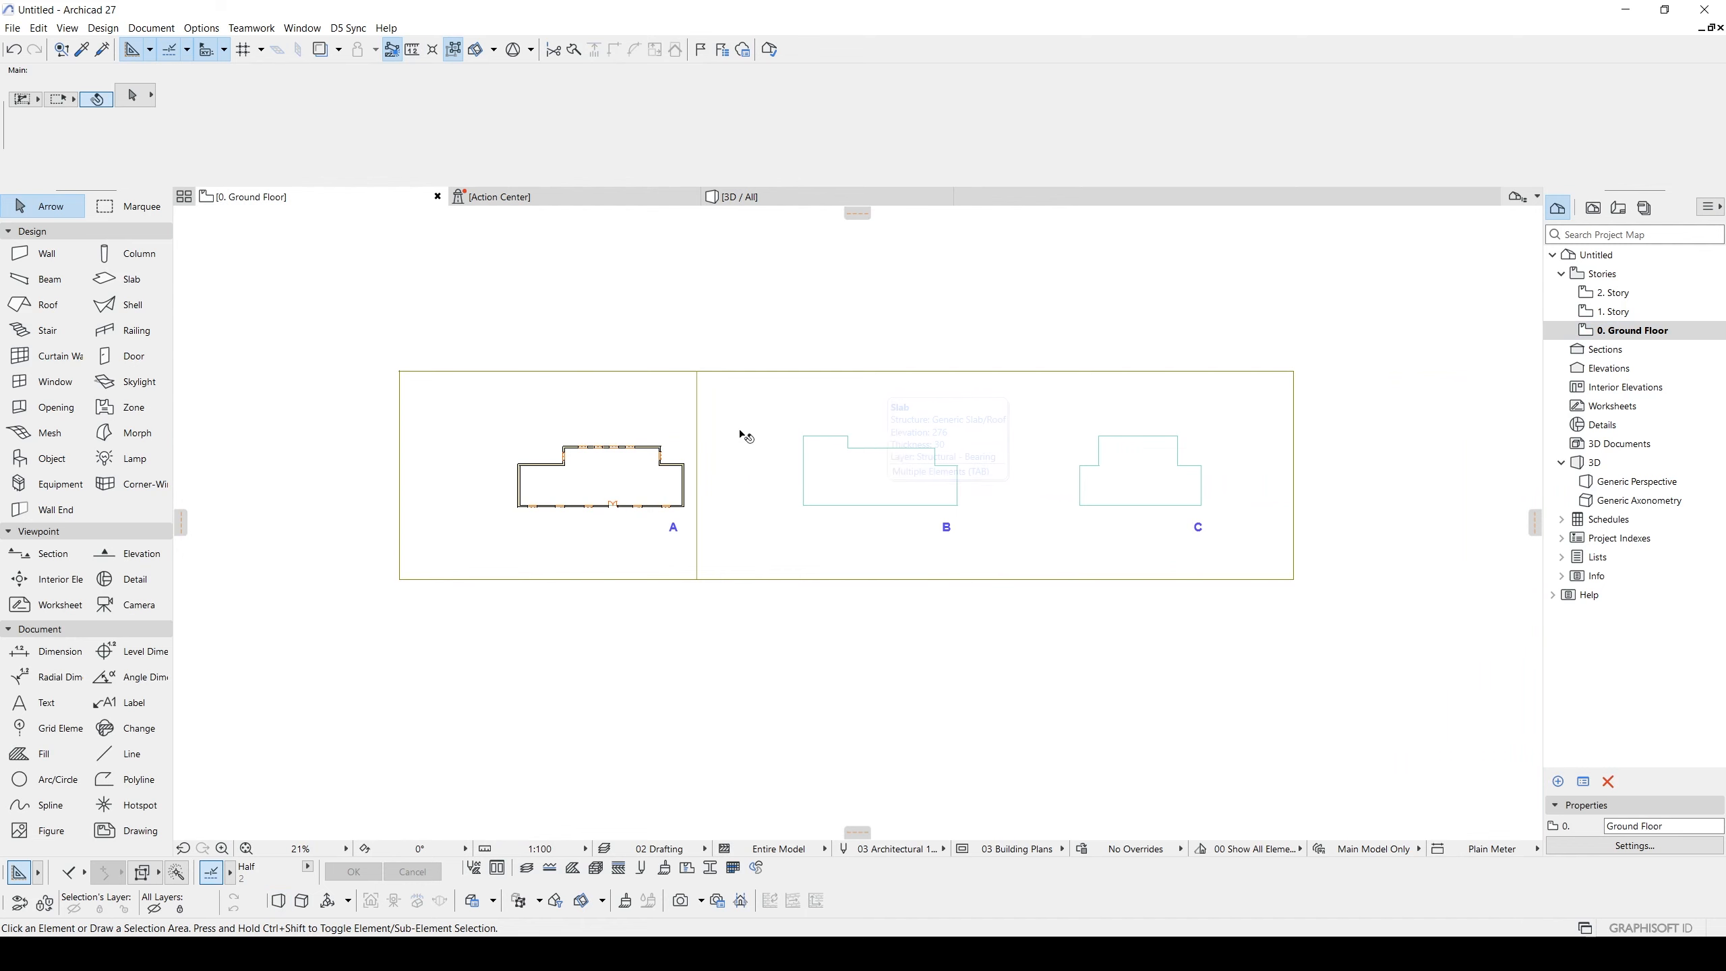
scroll(588, 456, up, 3)
middle_drag(609, 520, 941, 487)
scroll(688, 485, up, 3)
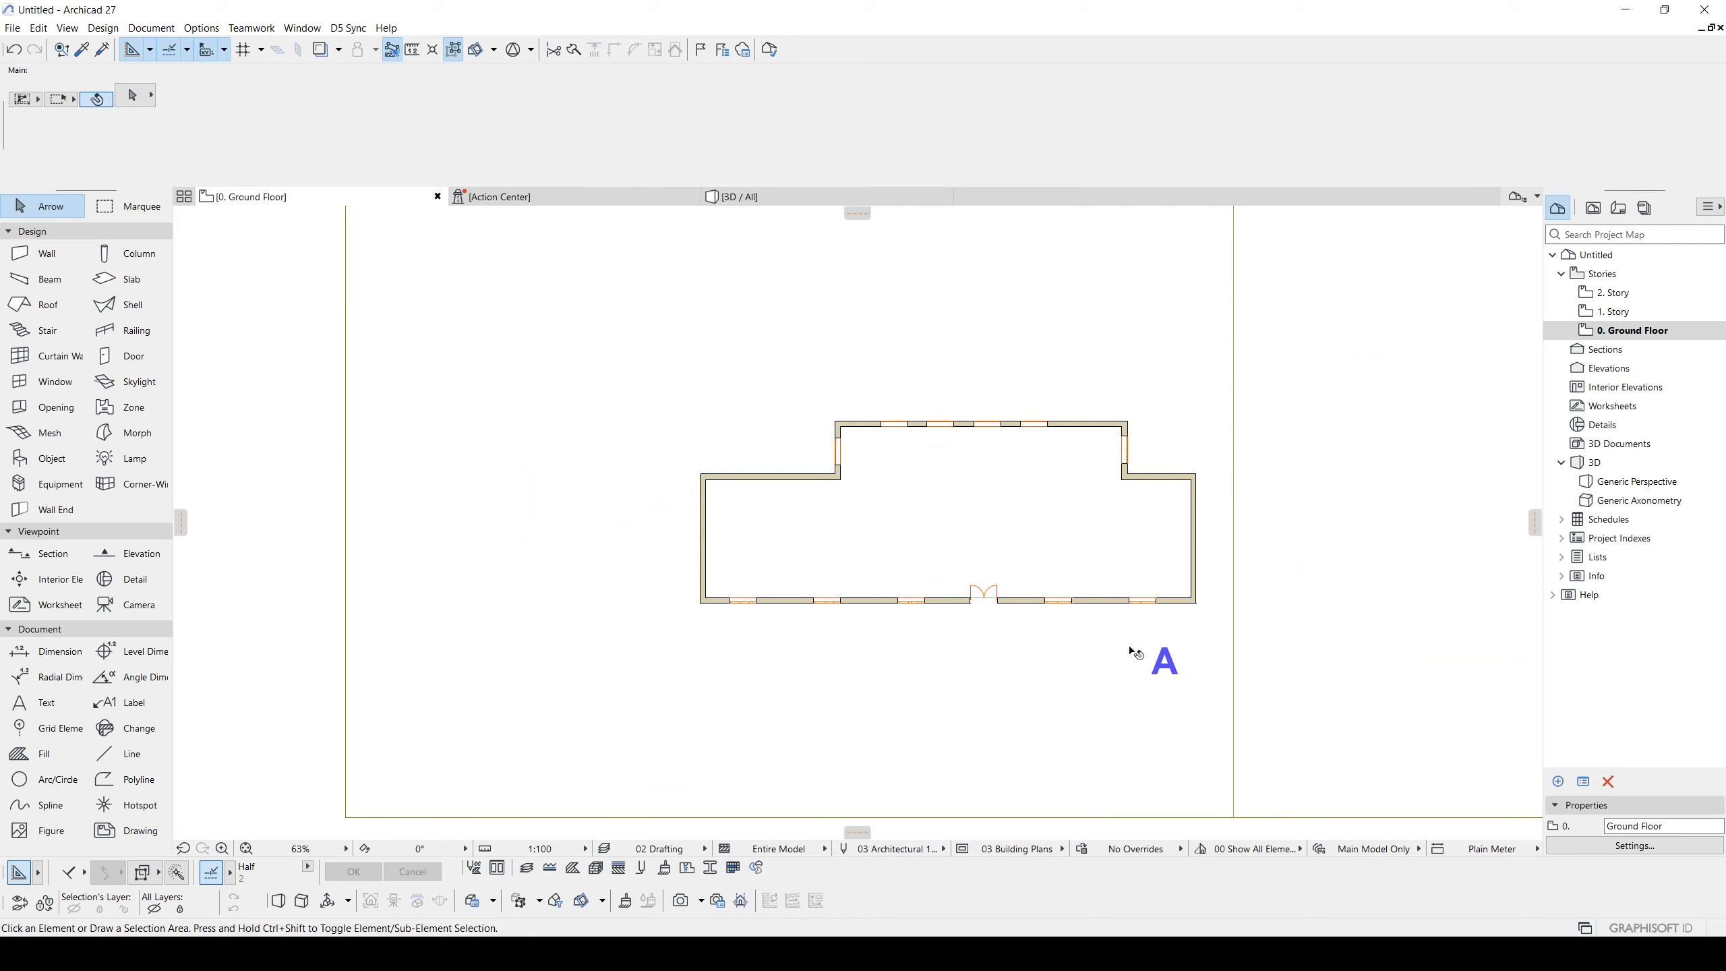
scroll(1088, 544, down, 5)
middle_drag(1124, 573, 583, 603)
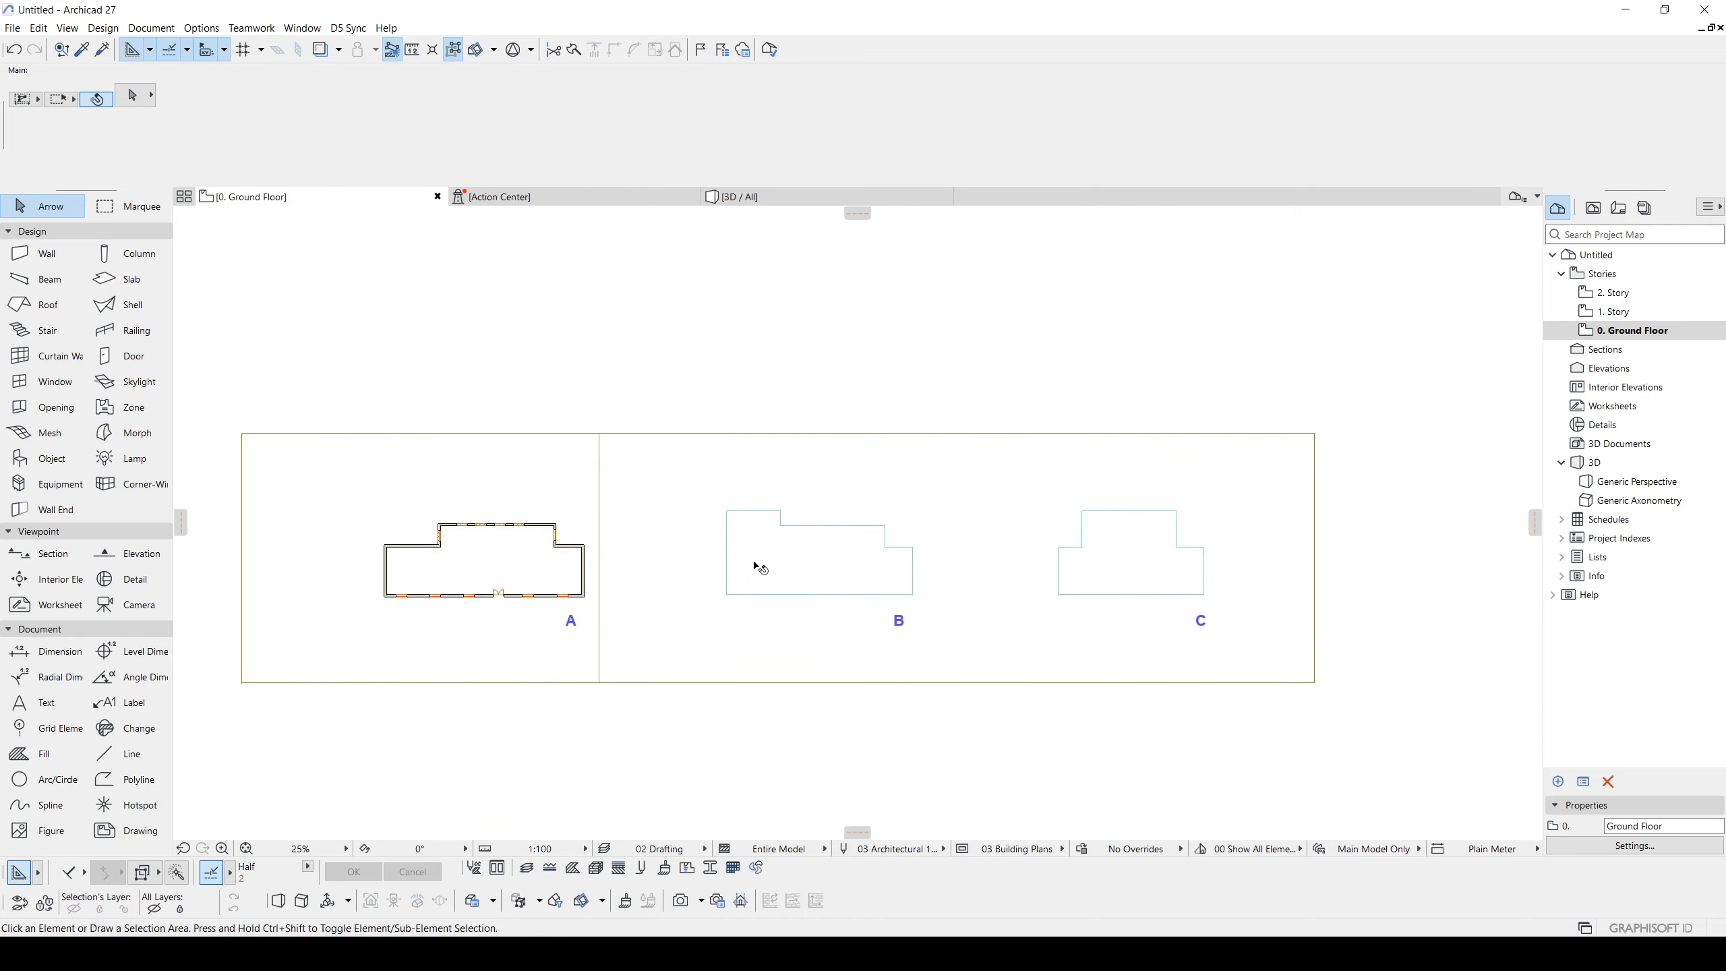
double_click(1623, 314)
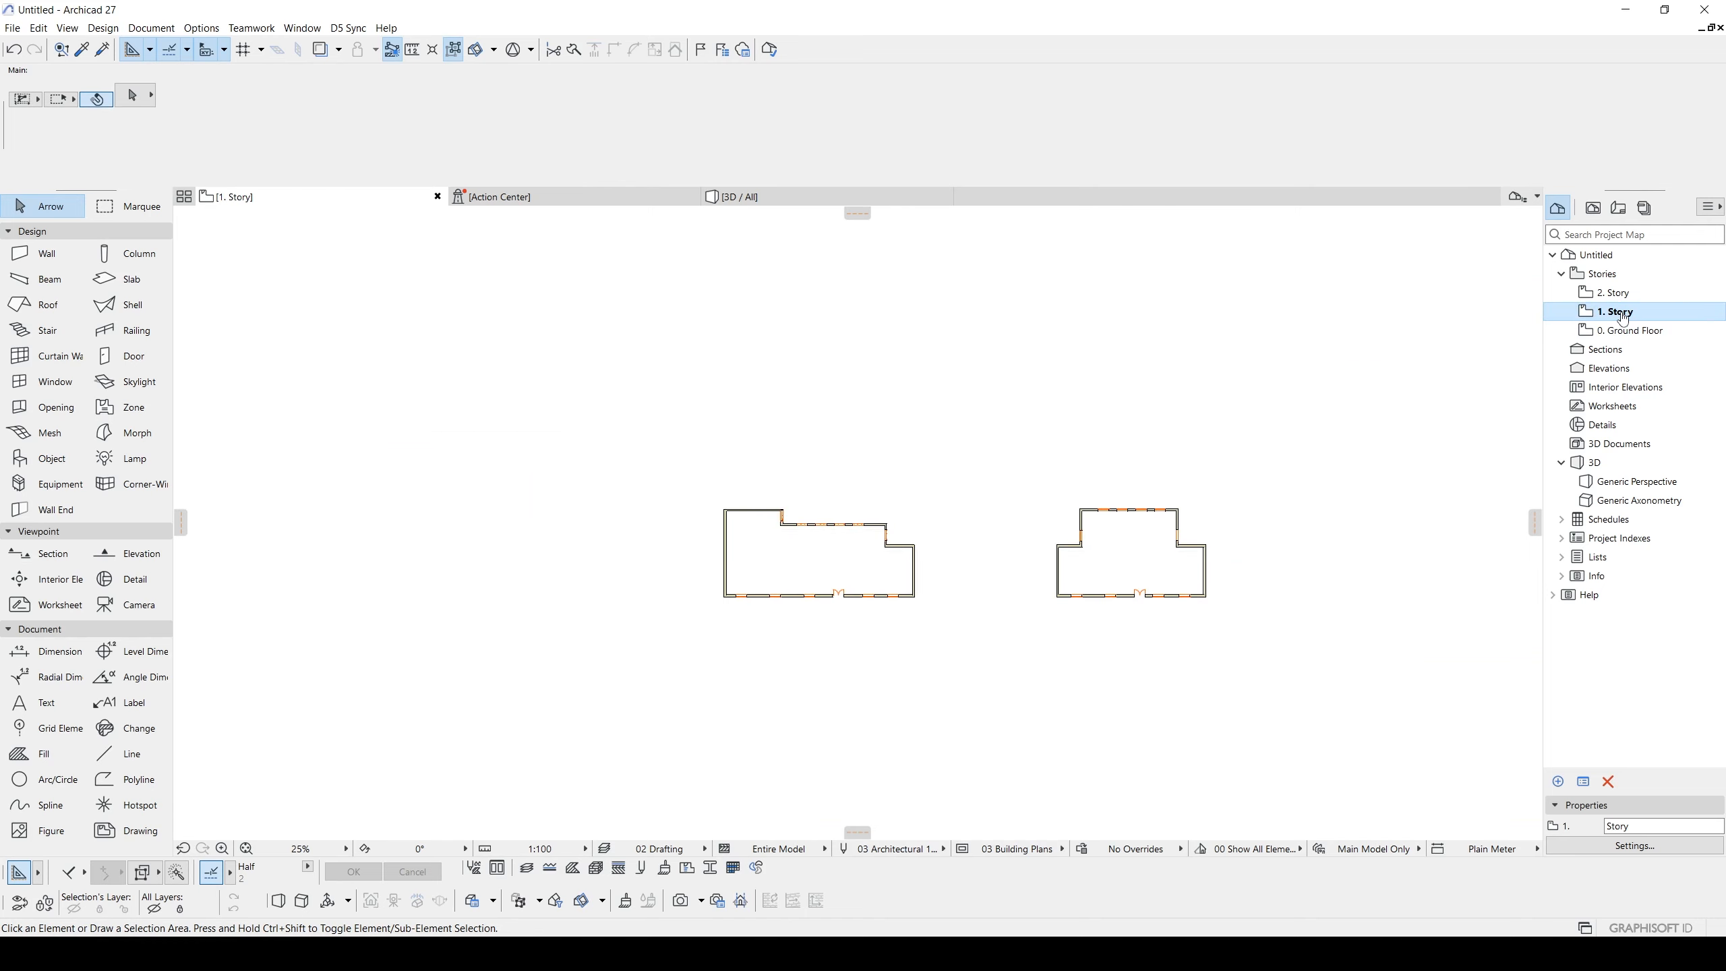
scroll(844, 585, up, 3)
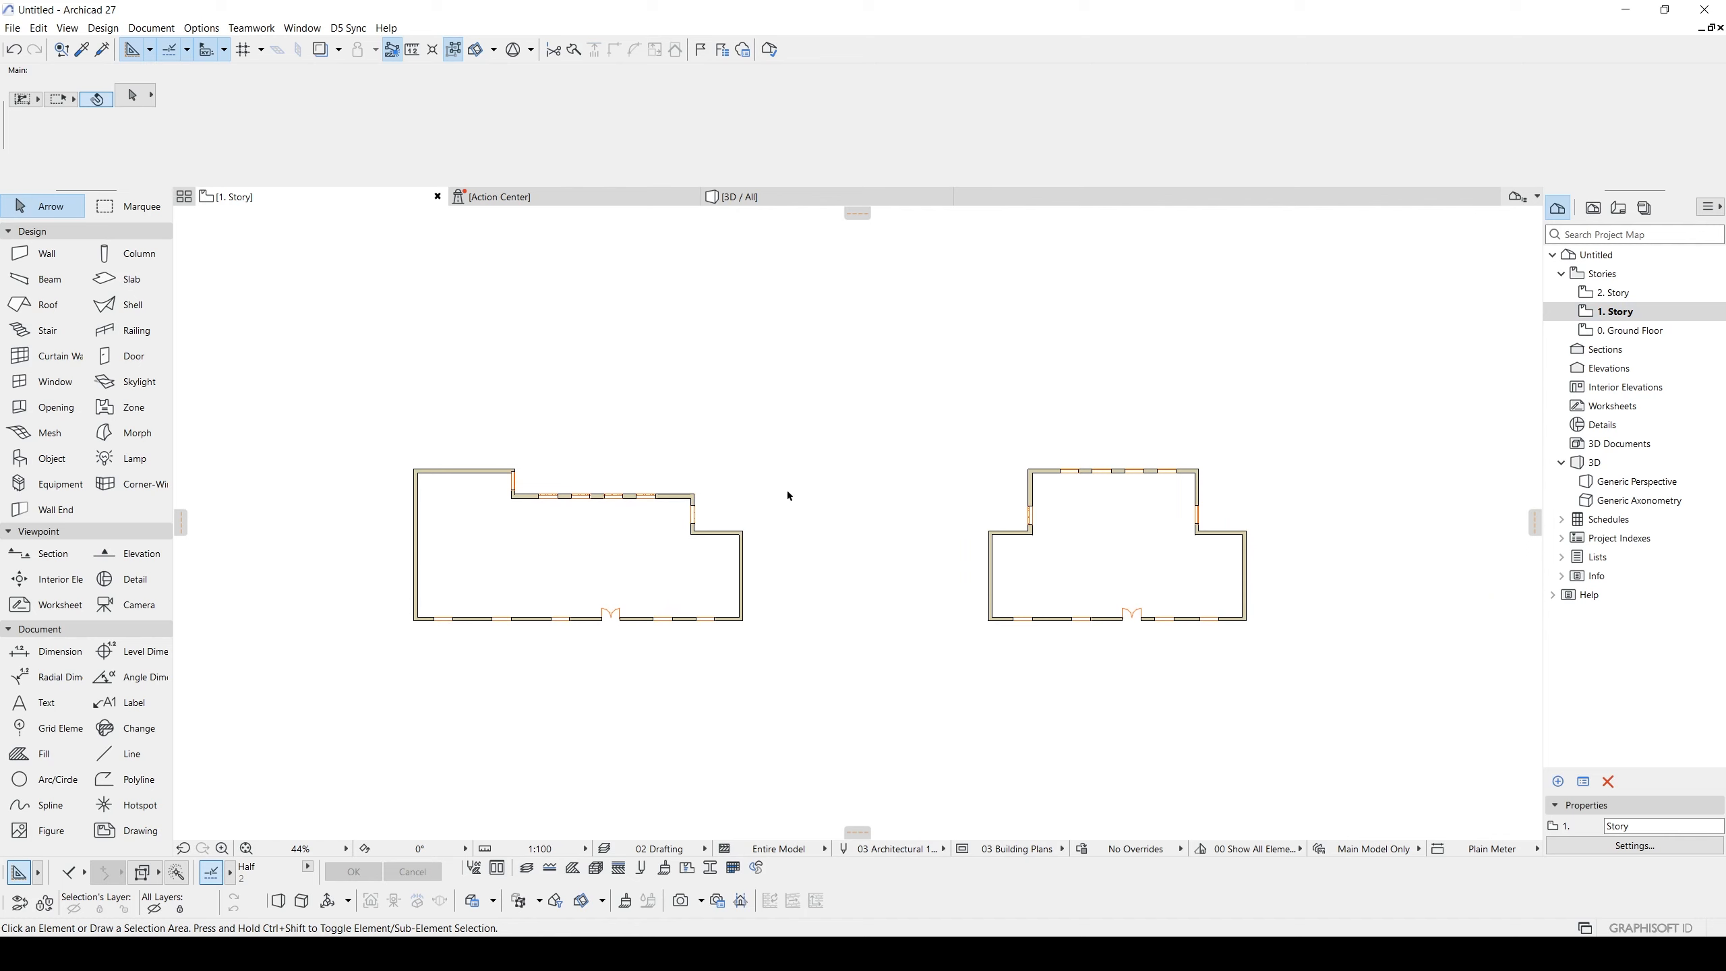
scroll(1007, 567, down, 2)
middle_drag(770, 550, 1108, 537)
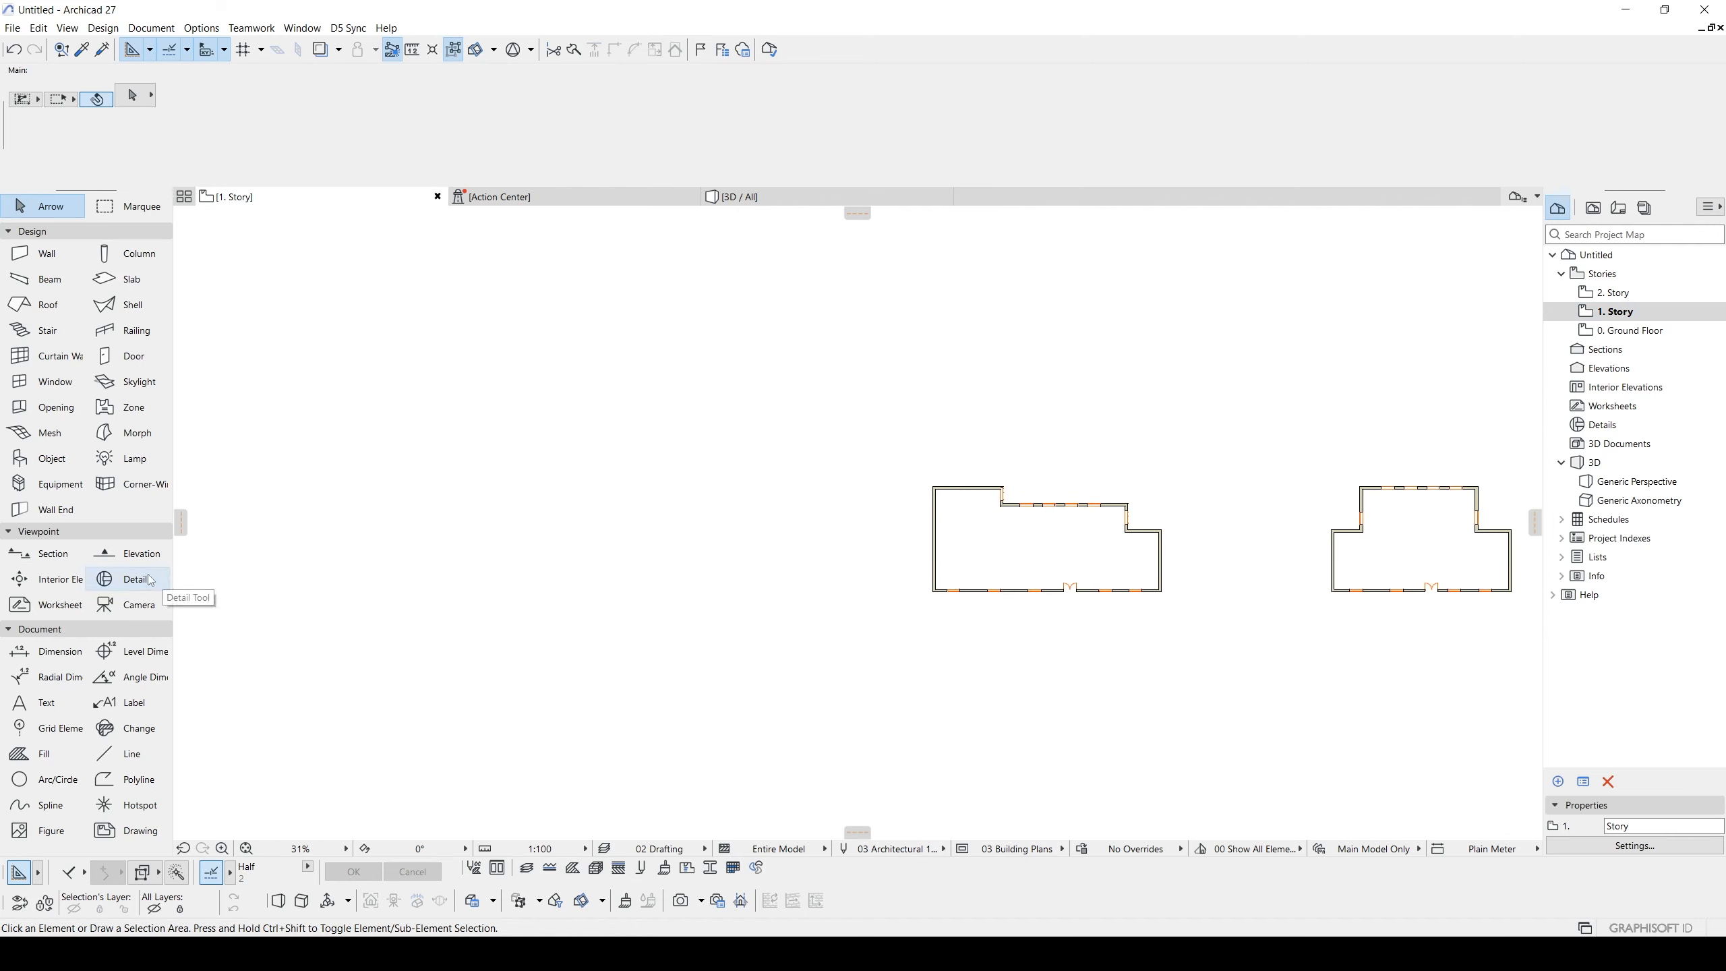
- Draw a horizontal building section line on the Ground Floor plan across the whole terrain and through buildings A, B and C
click(56, 556)
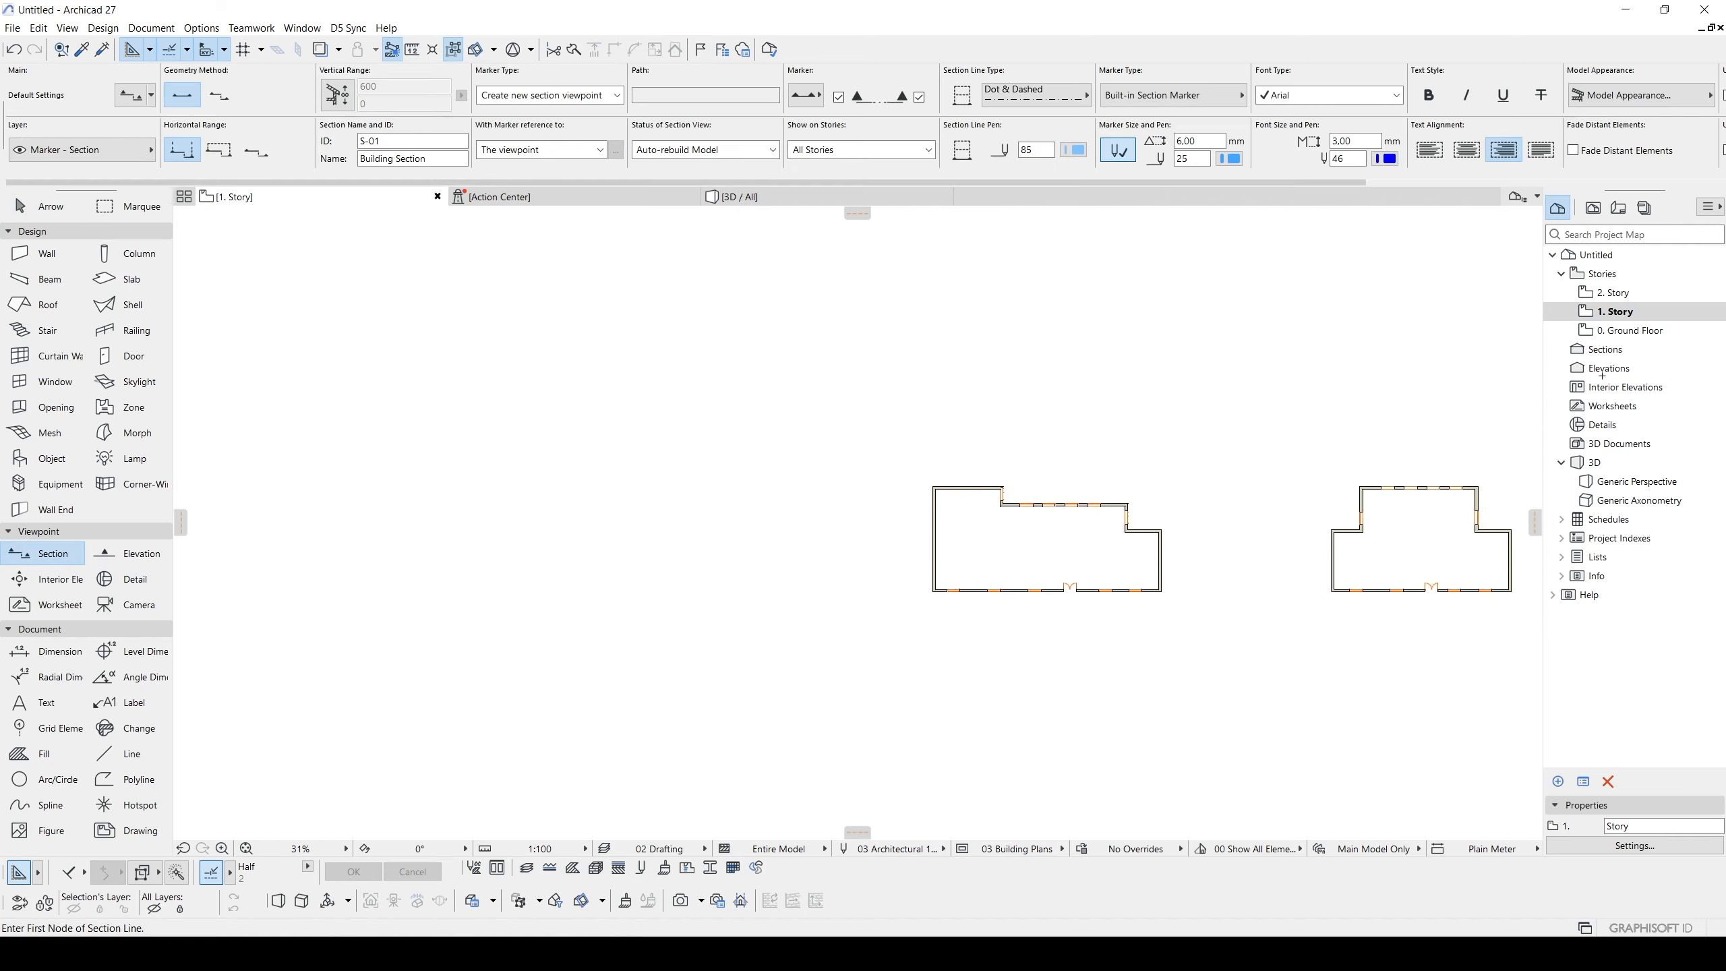
double_click(1634, 330)
scroll(285, 530, down, 2)
click(259, 536)
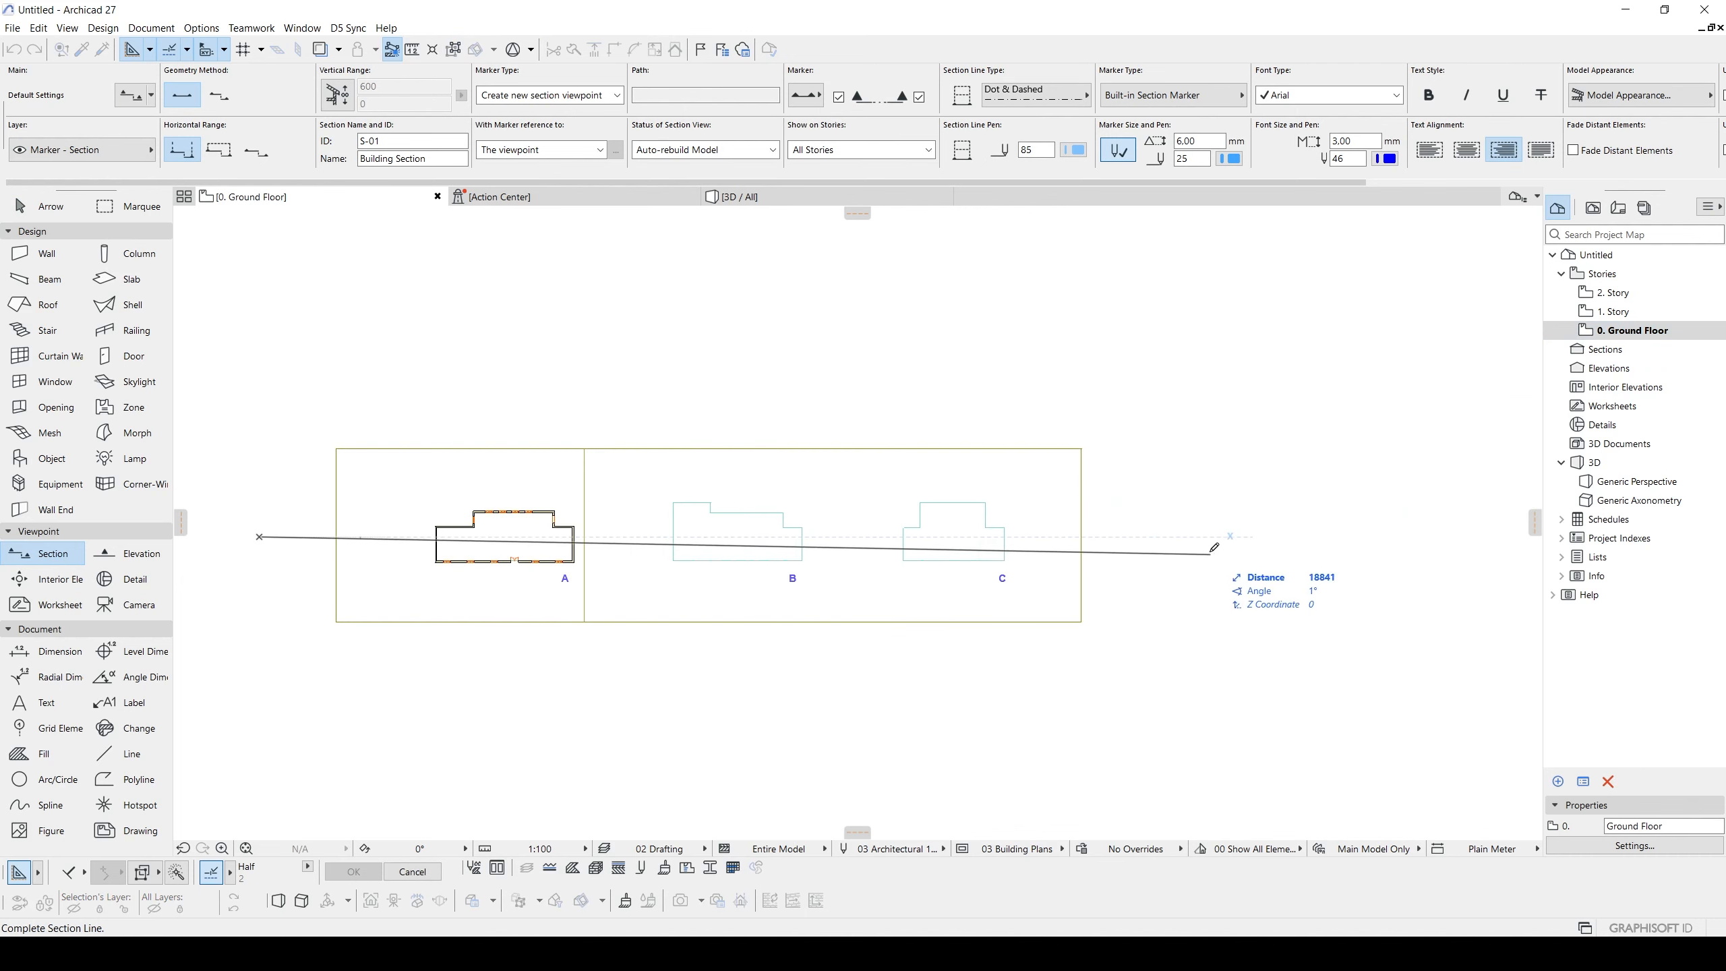
click(1204, 498)
middle_drag(792, 579, 1005, 576)
key(Escape)
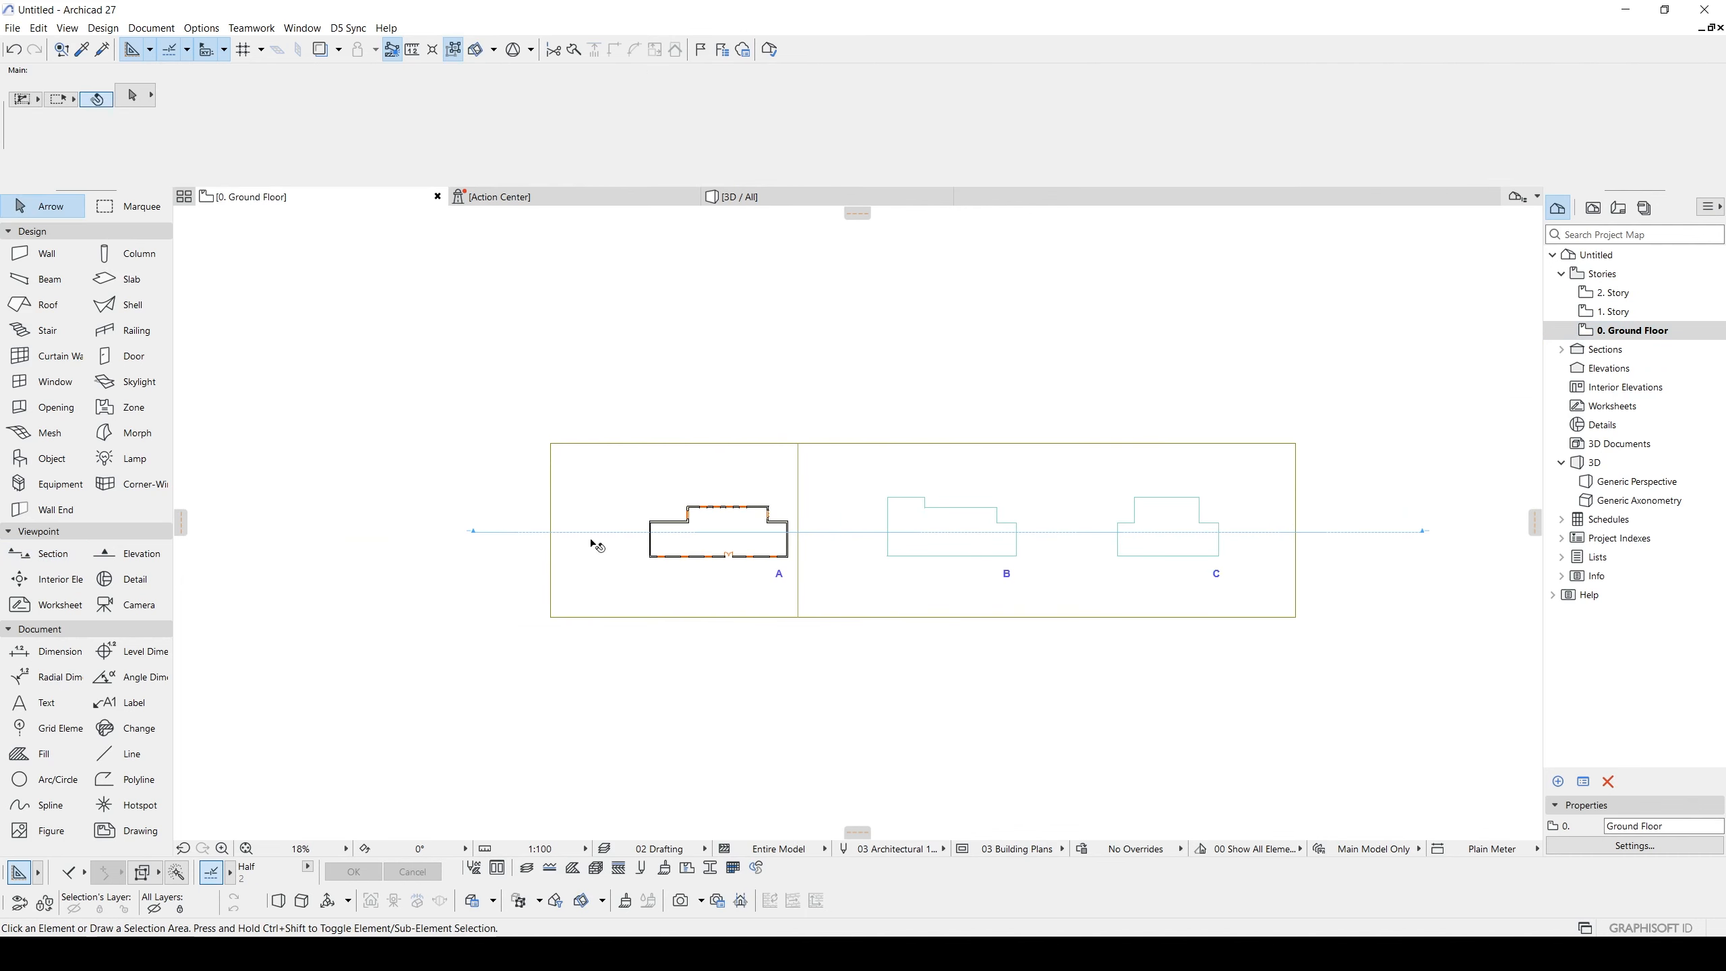
- Open the S-01 Building Section from the project's sections
scroll(594, 543, up, 3)
middle_drag(1035, 637, 489, 678)
scroll(1315, 669, down, 3)
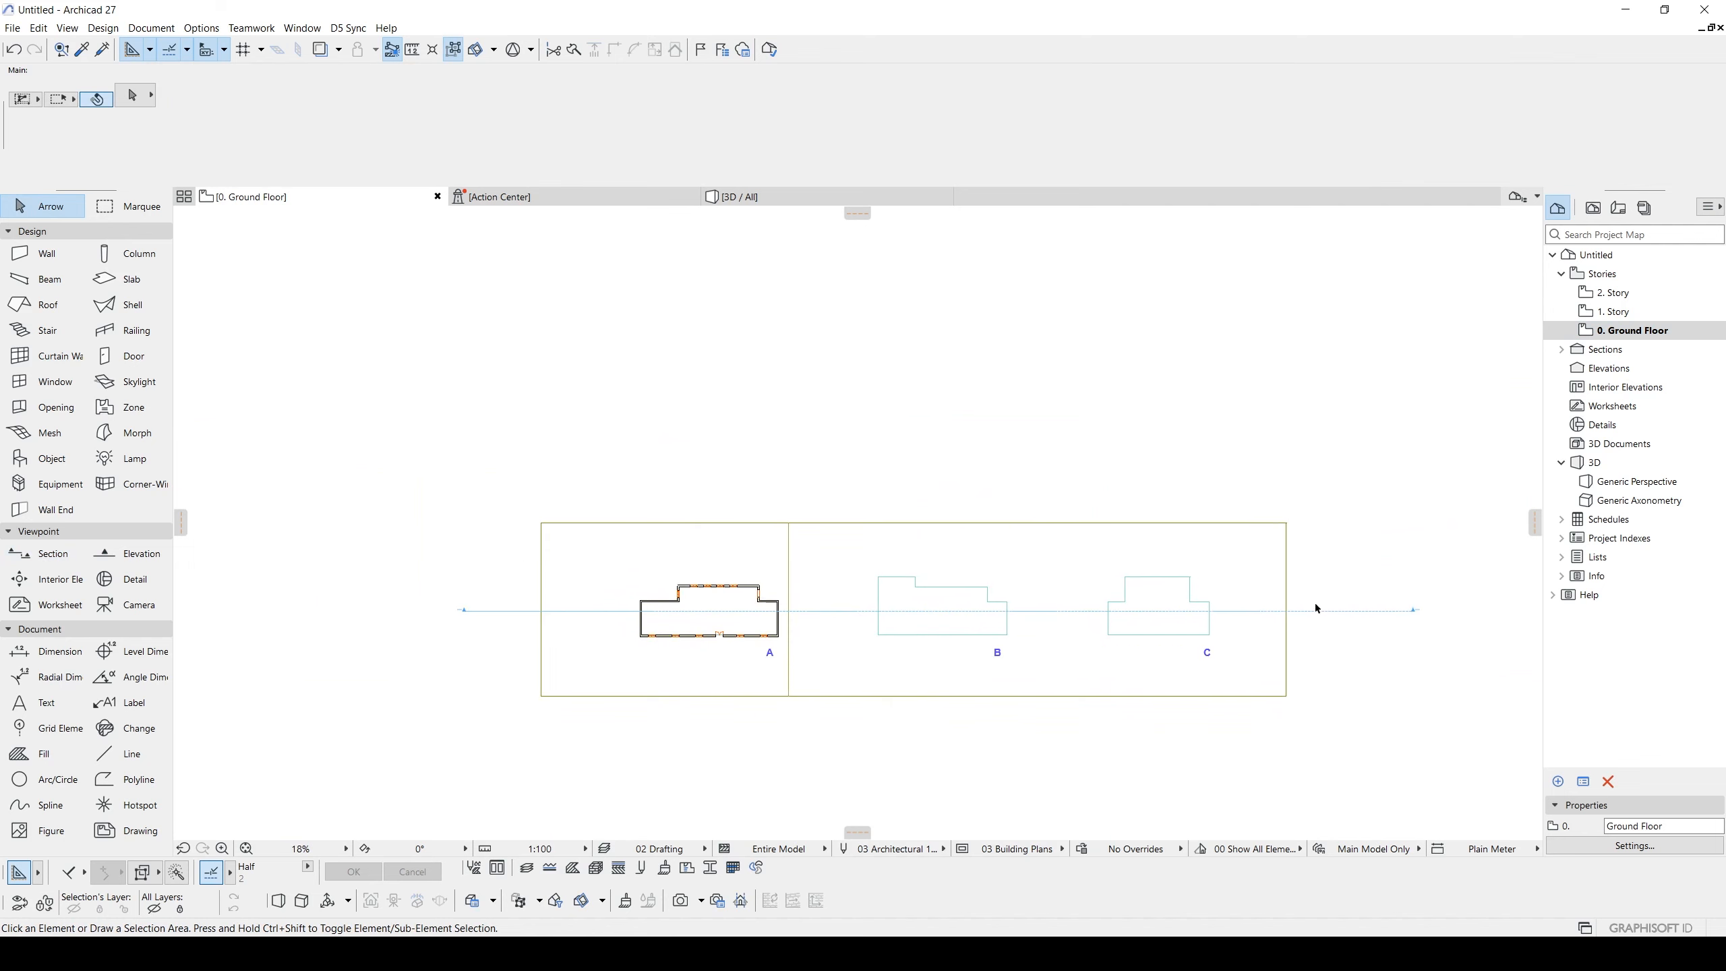
click(1561, 350)
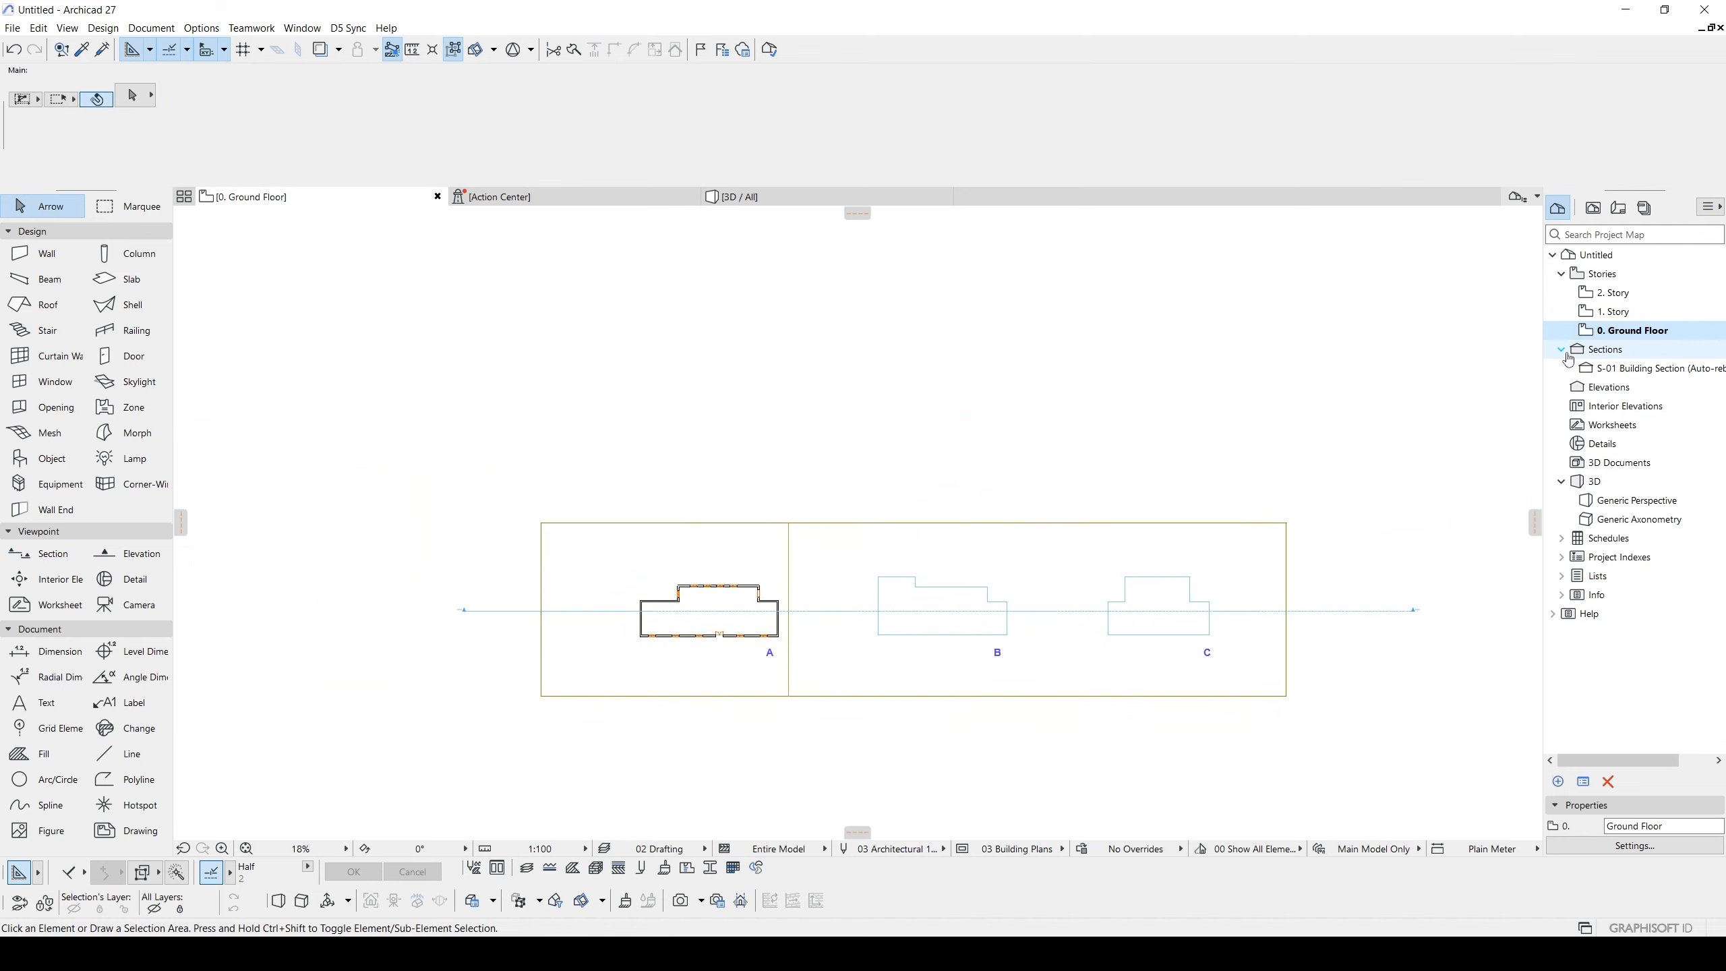
double_click(1601, 373)
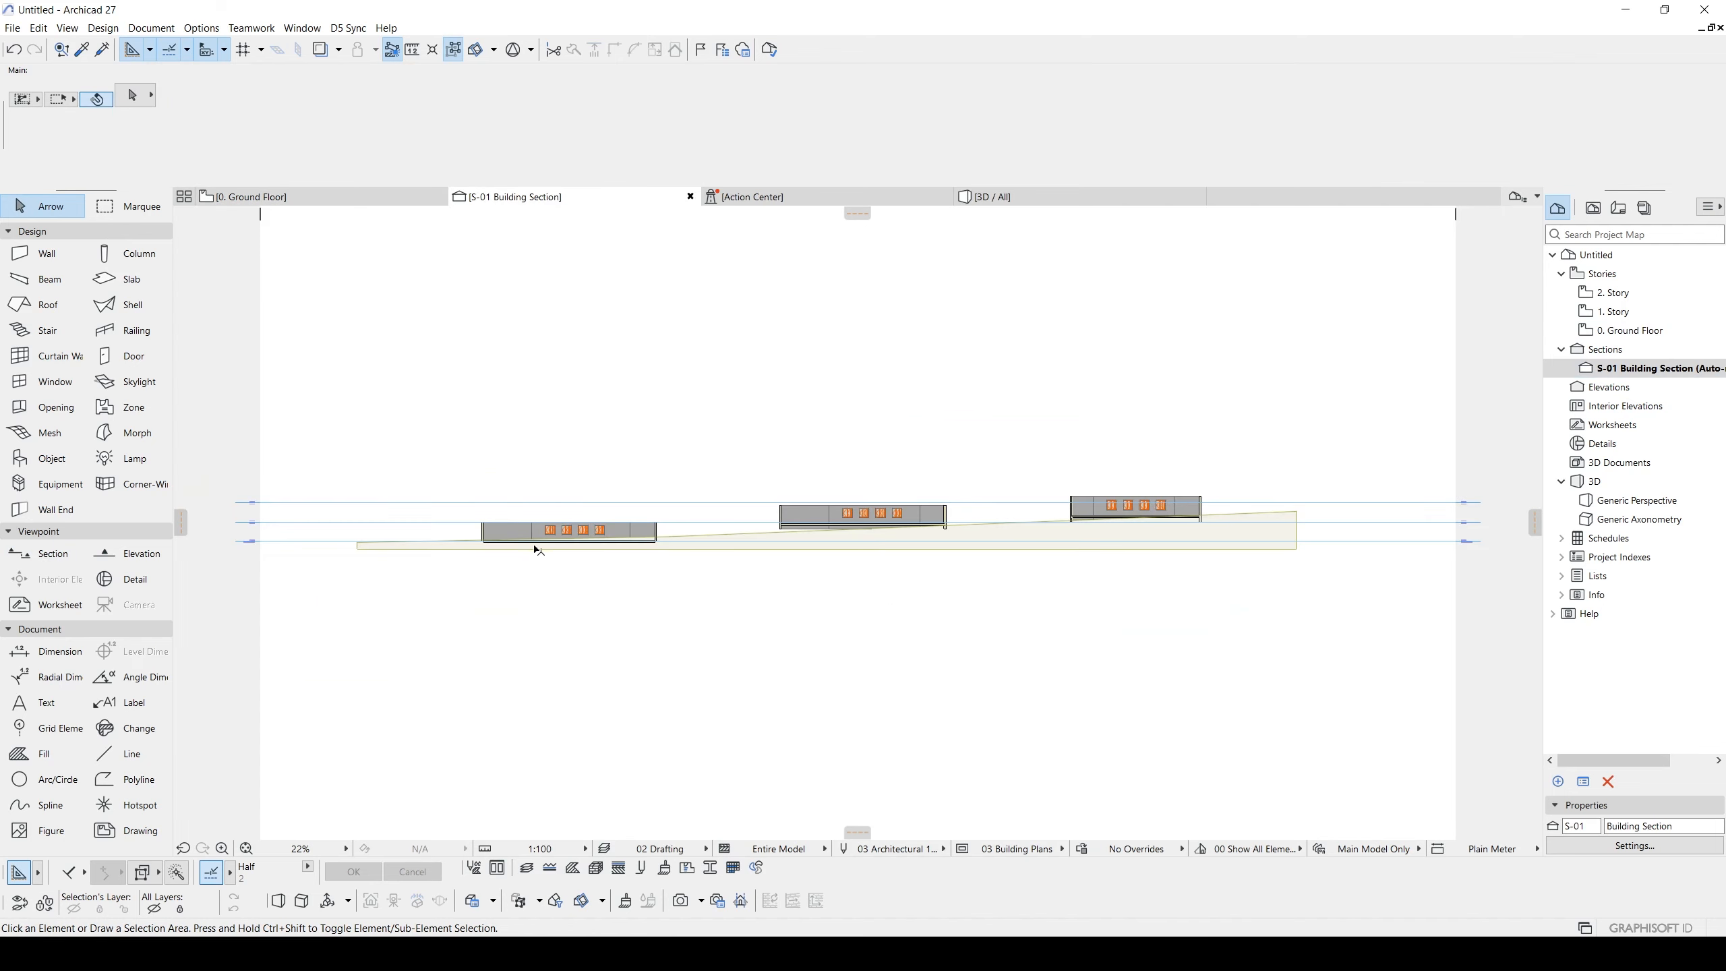
- Examine how buildings A and B sit against the terrain slope and the story levels in the section
middle_drag(467, 551, 1026, 586)
scroll(827, 582, up, 8)
middle_drag(1332, 598, 605, 639)
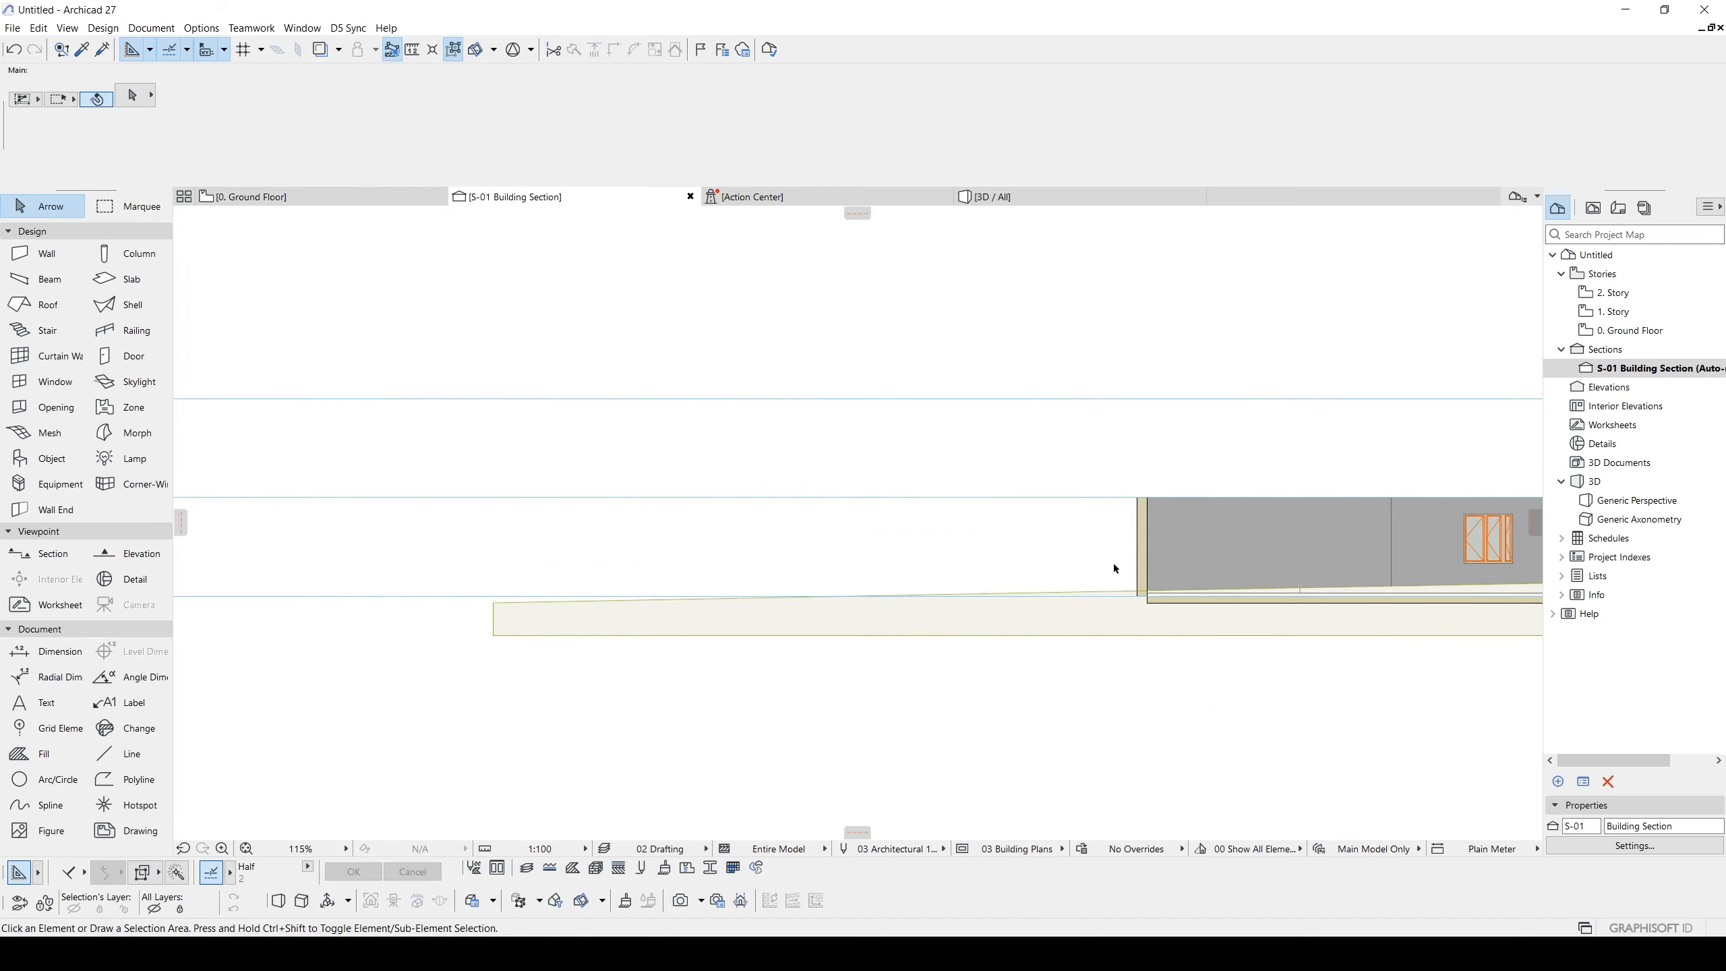
middle_drag(1432, 543, 698, 548)
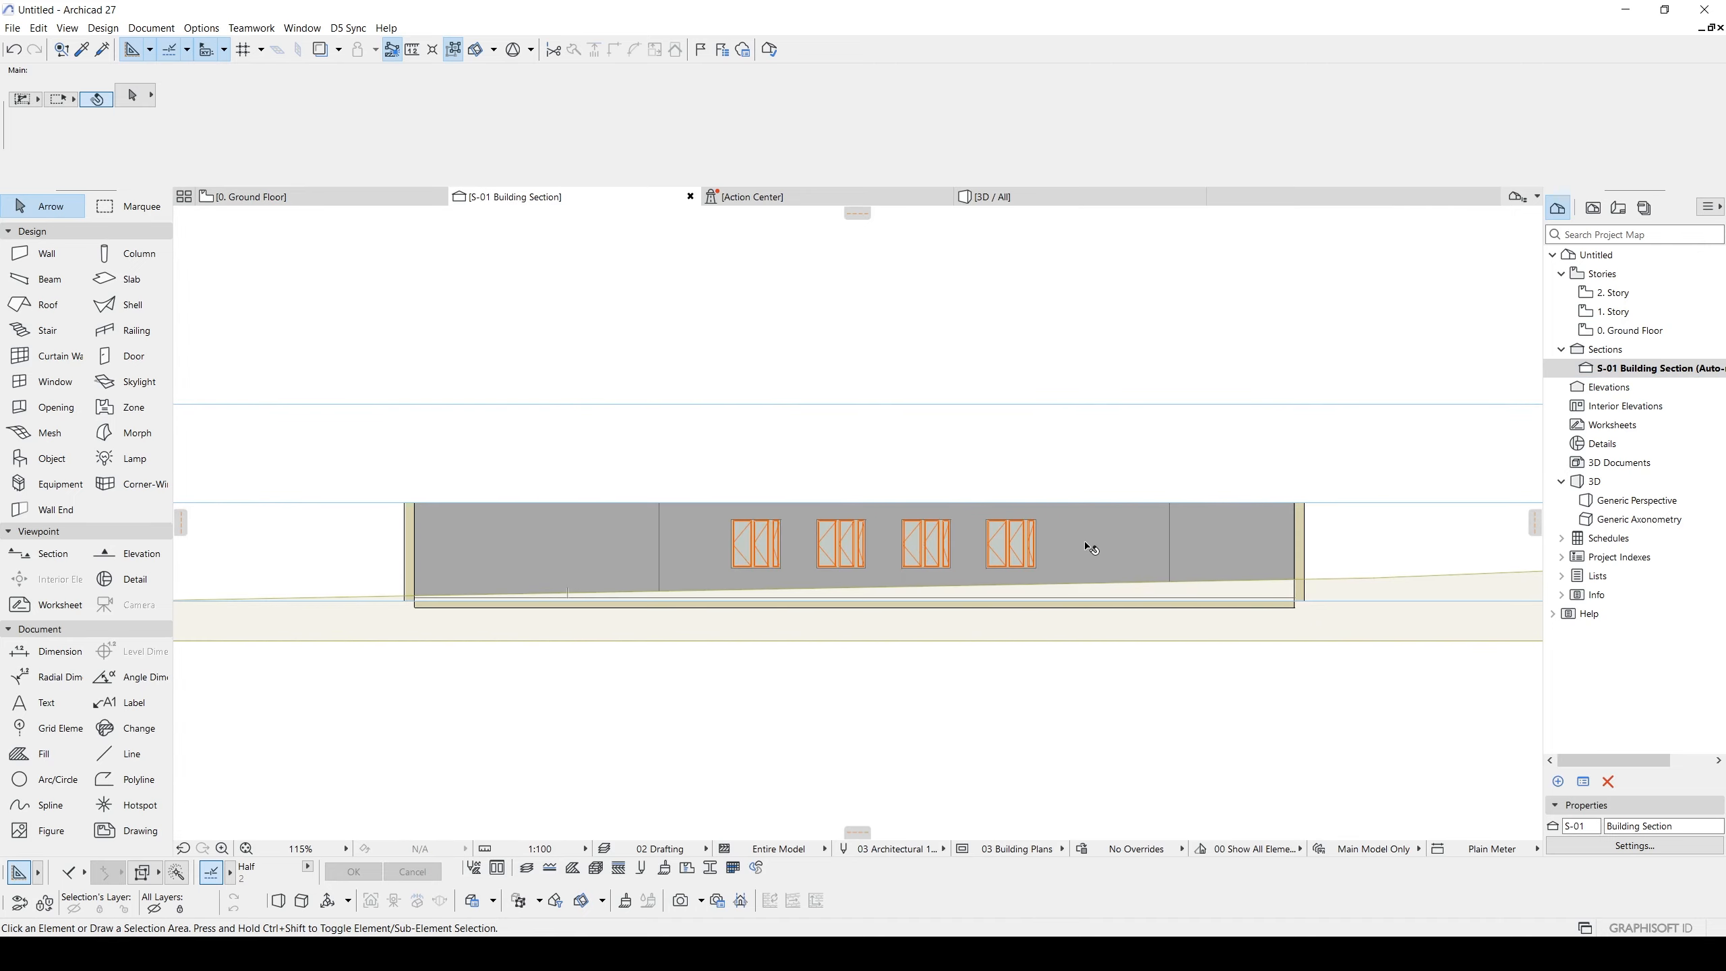
scroll(1086, 543, down, 5)
middle_drag(298, 552, 731, 548)
scroll(741, 551, up, 8)
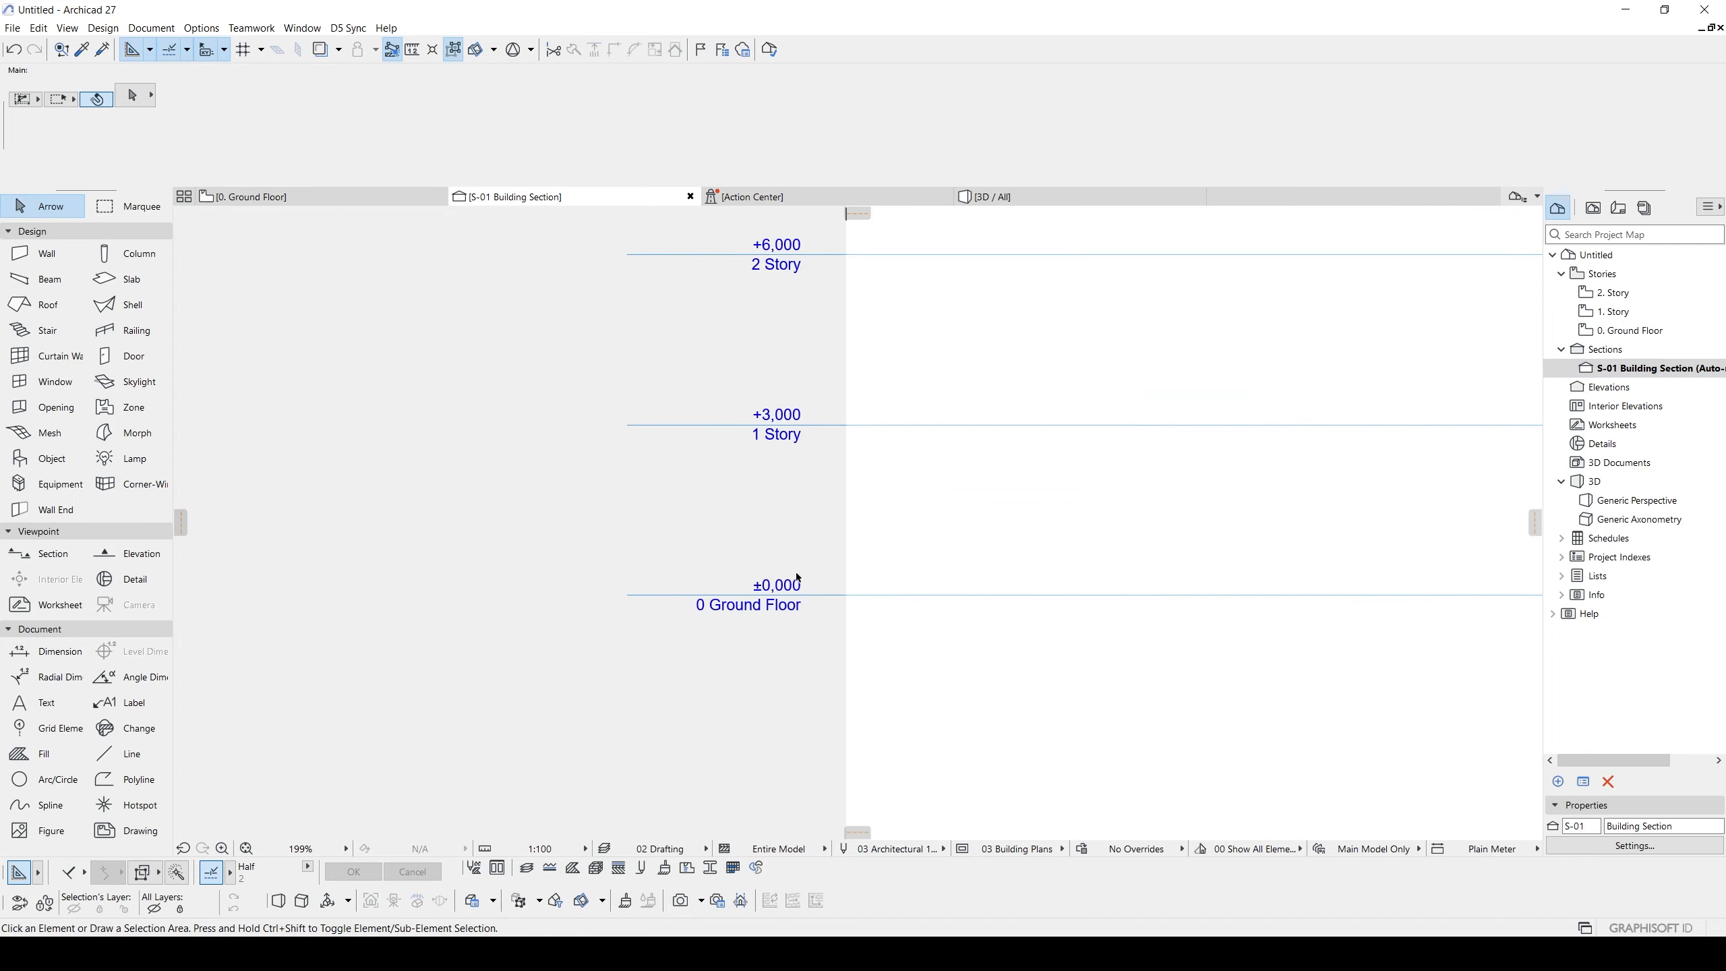
scroll(798, 577, down, 5)
scroll(883, 556, down, 3)
middle_drag(1318, 584, 621, 574)
scroll(1257, 534, up, 5)
middle_drag(1356, 501, 872, 568)
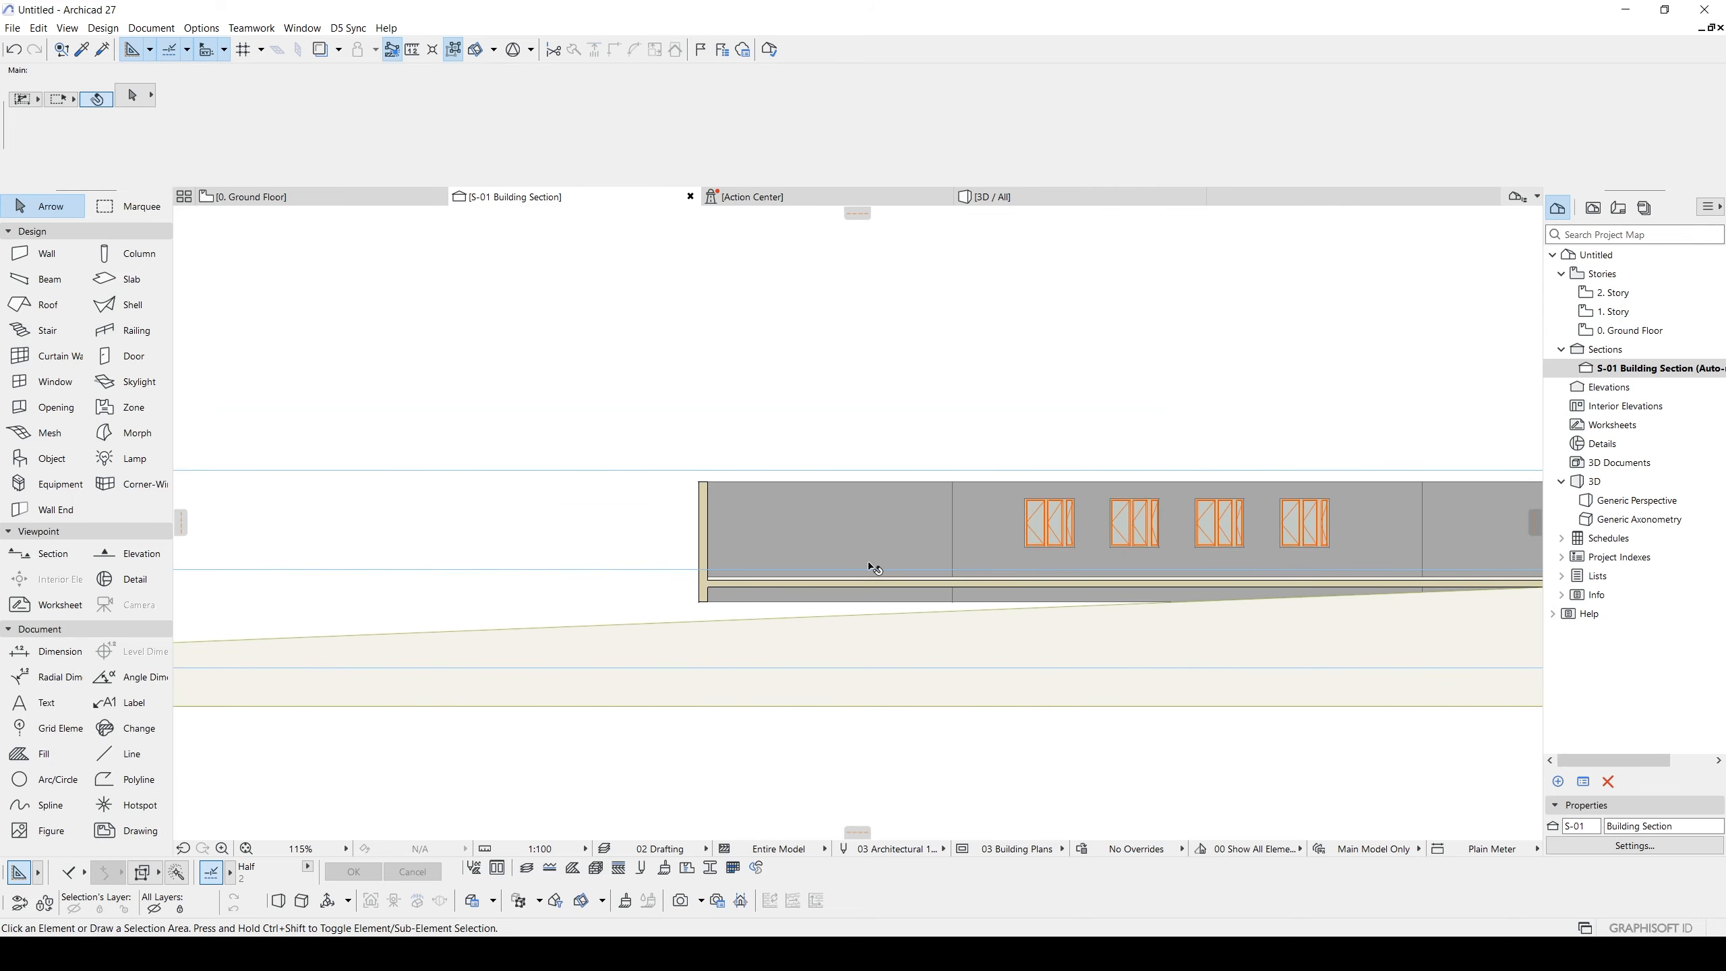
scroll(639, 558, down, 5)
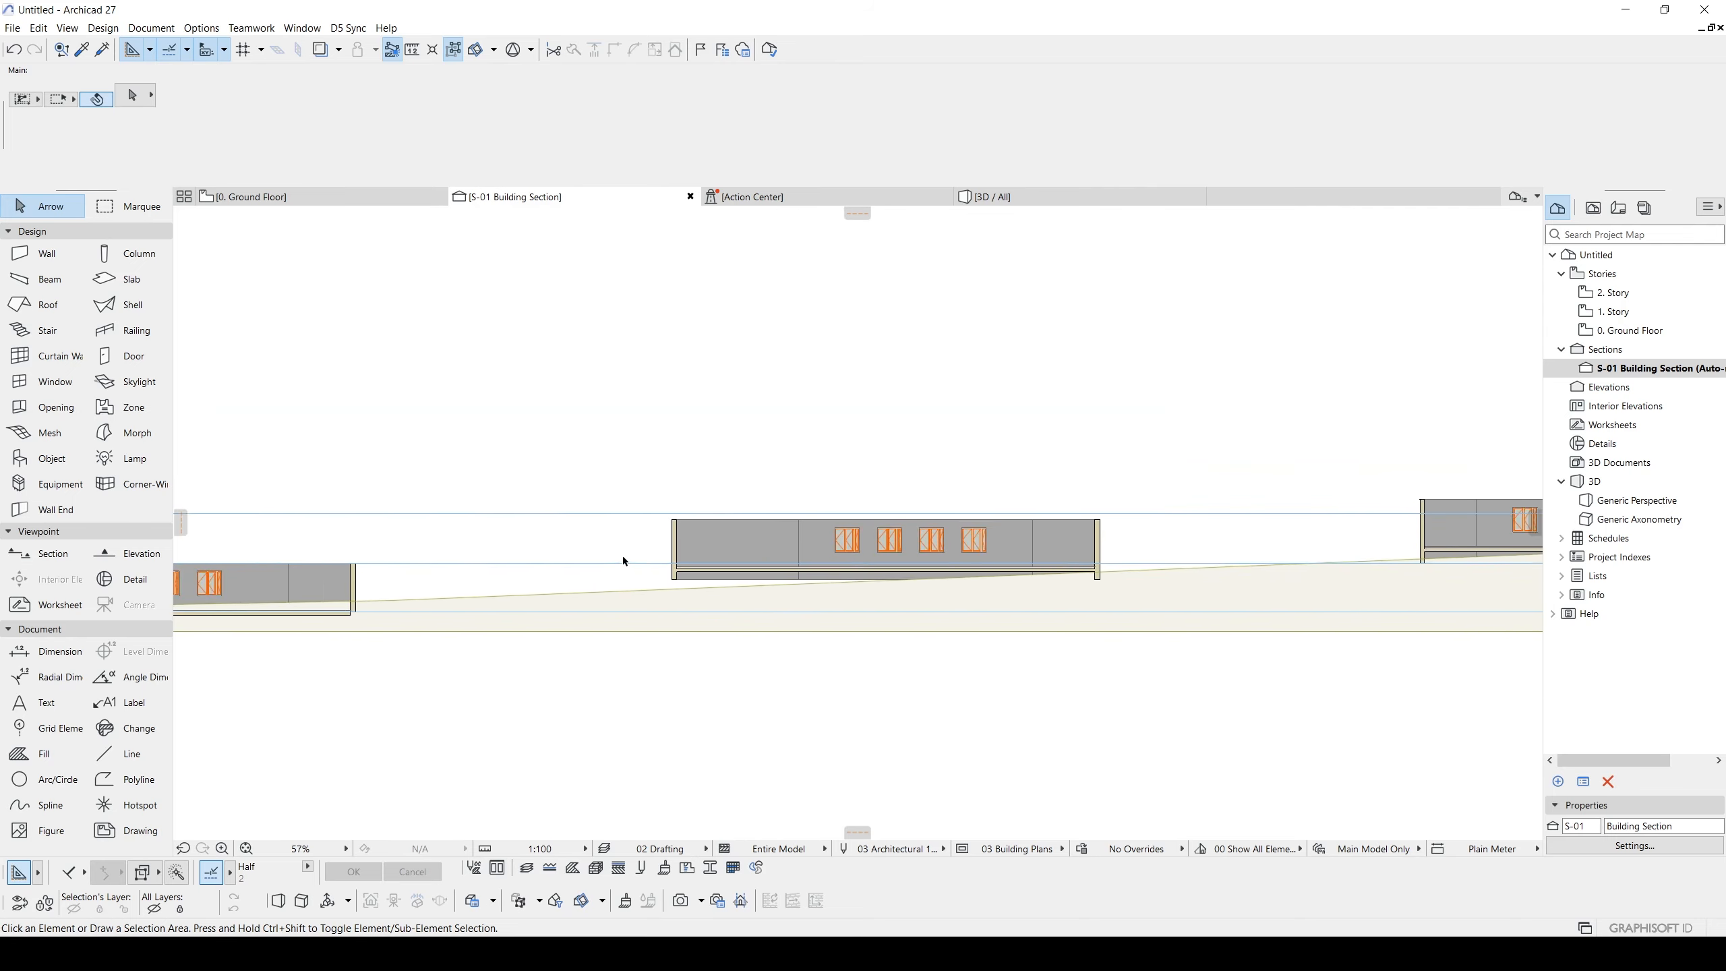
- Check the story level labels in the section and examine buildings B and C relative to the story lines and terrain
middle_drag(187, 556, 1097, 542)
scroll(534, 560, up, 7)
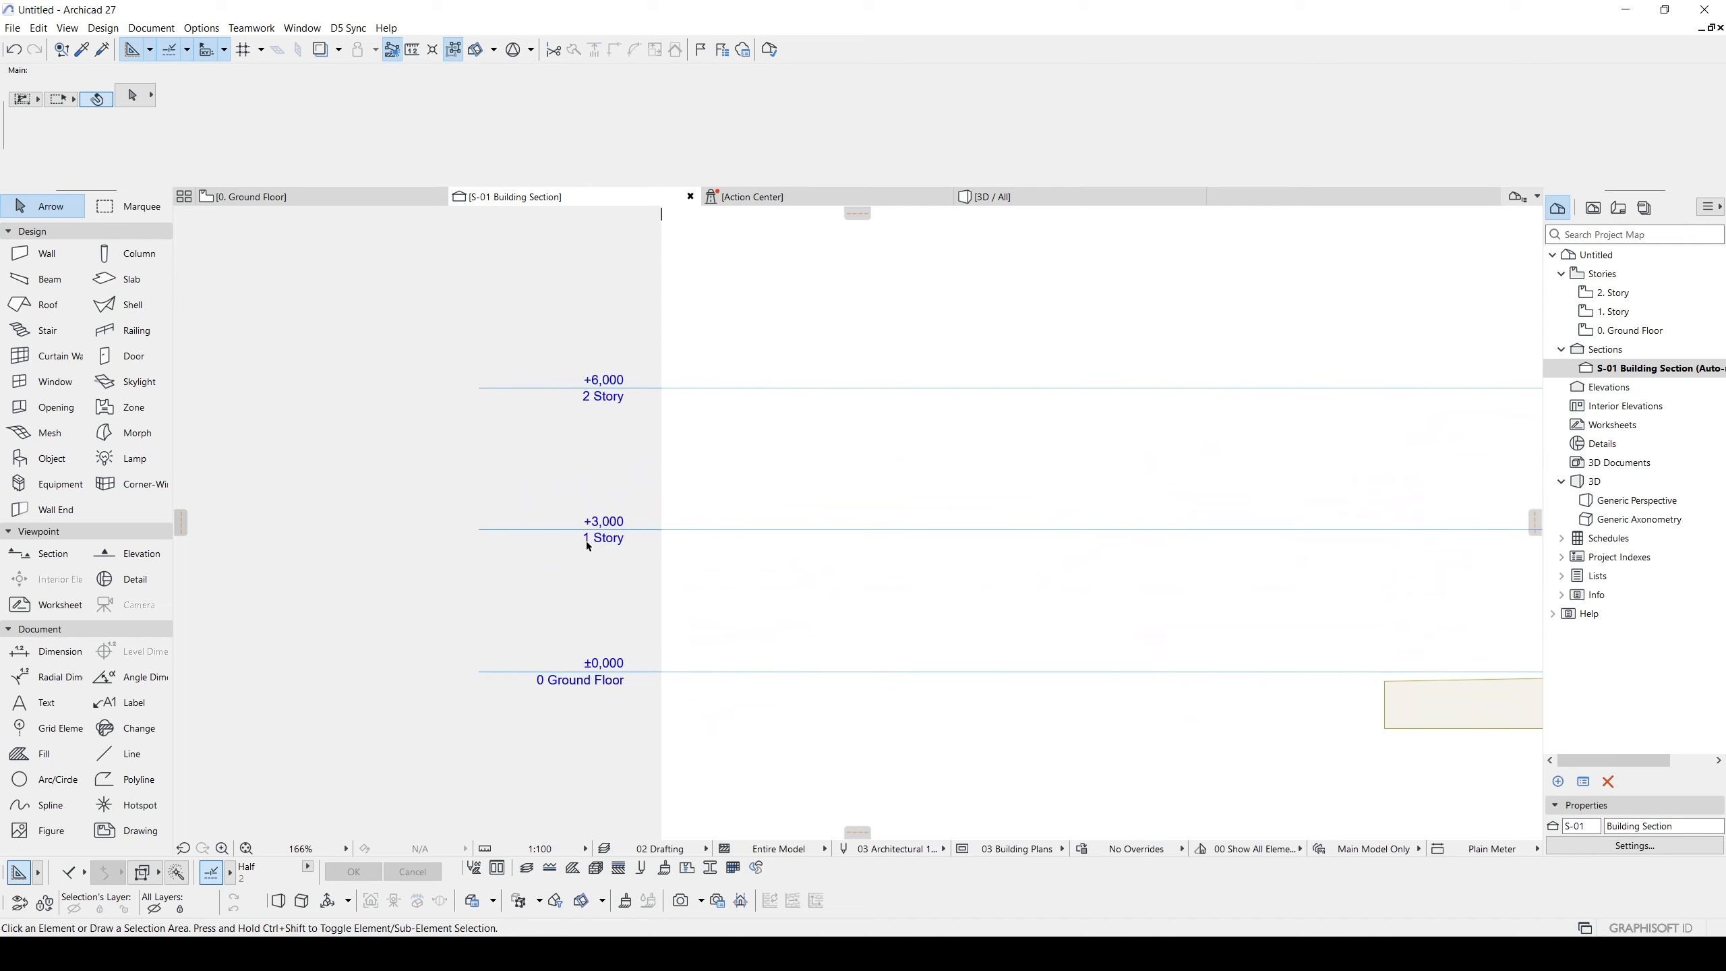
scroll(588, 546, down, 4)
scroll(767, 562, down, 2)
middle_drag(1266, 586, 1046, 599)
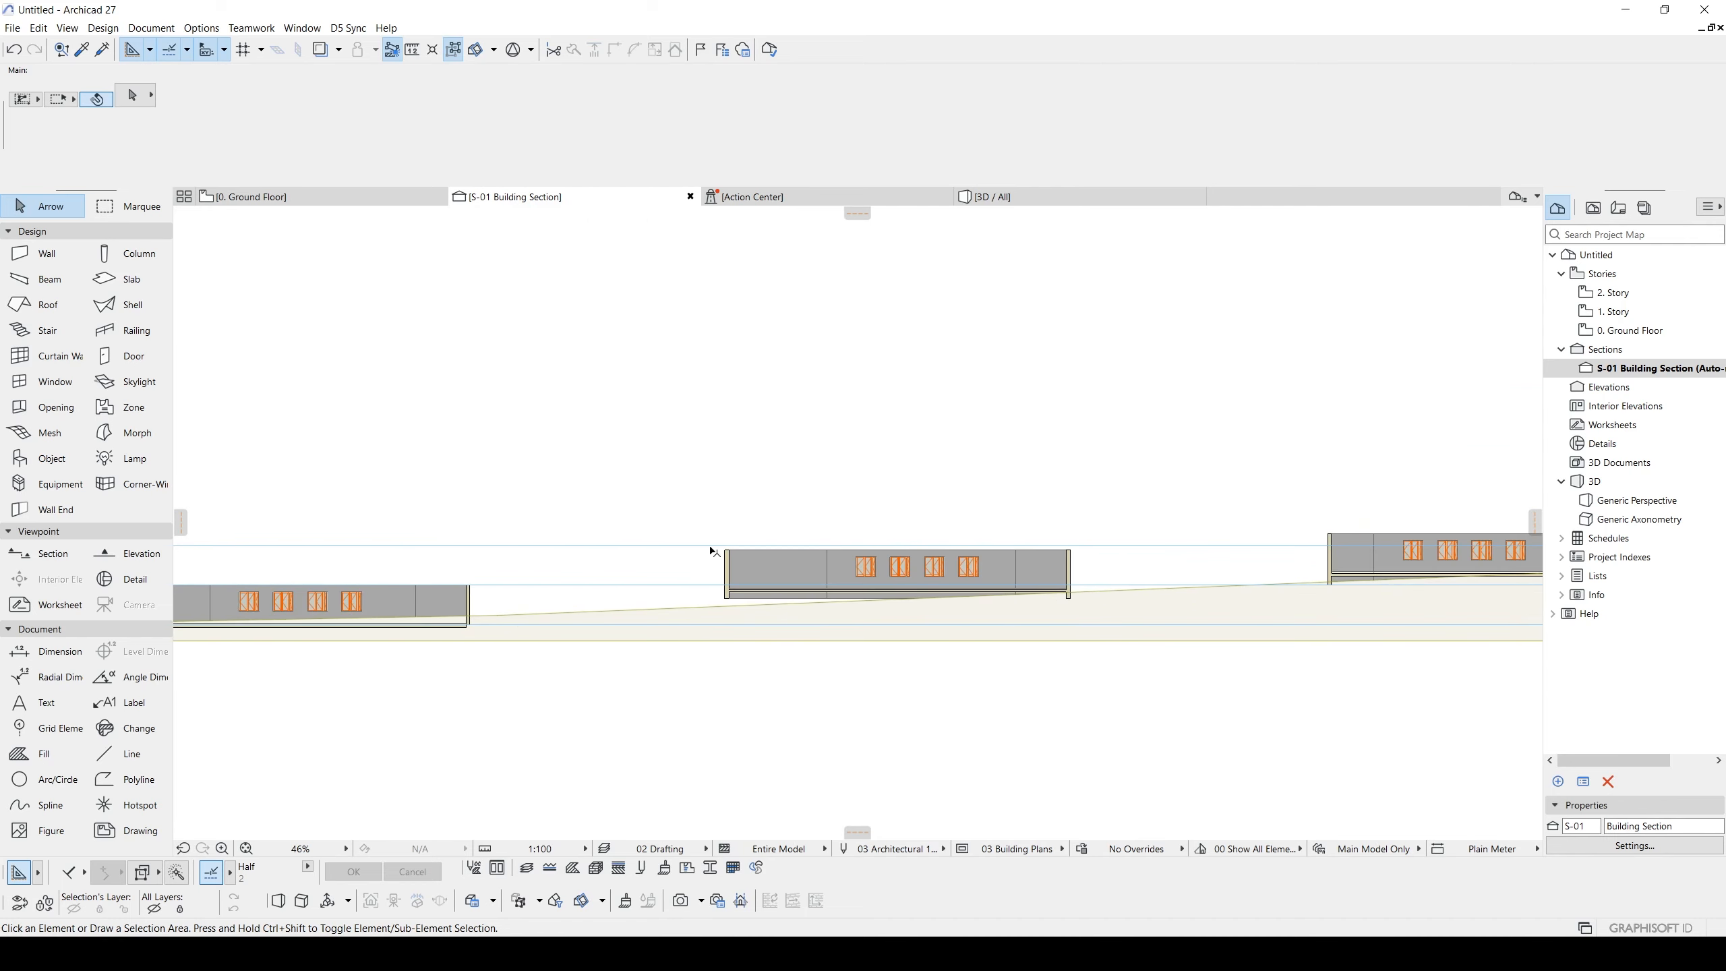
middle_drag(1421, 601, 841, 619)
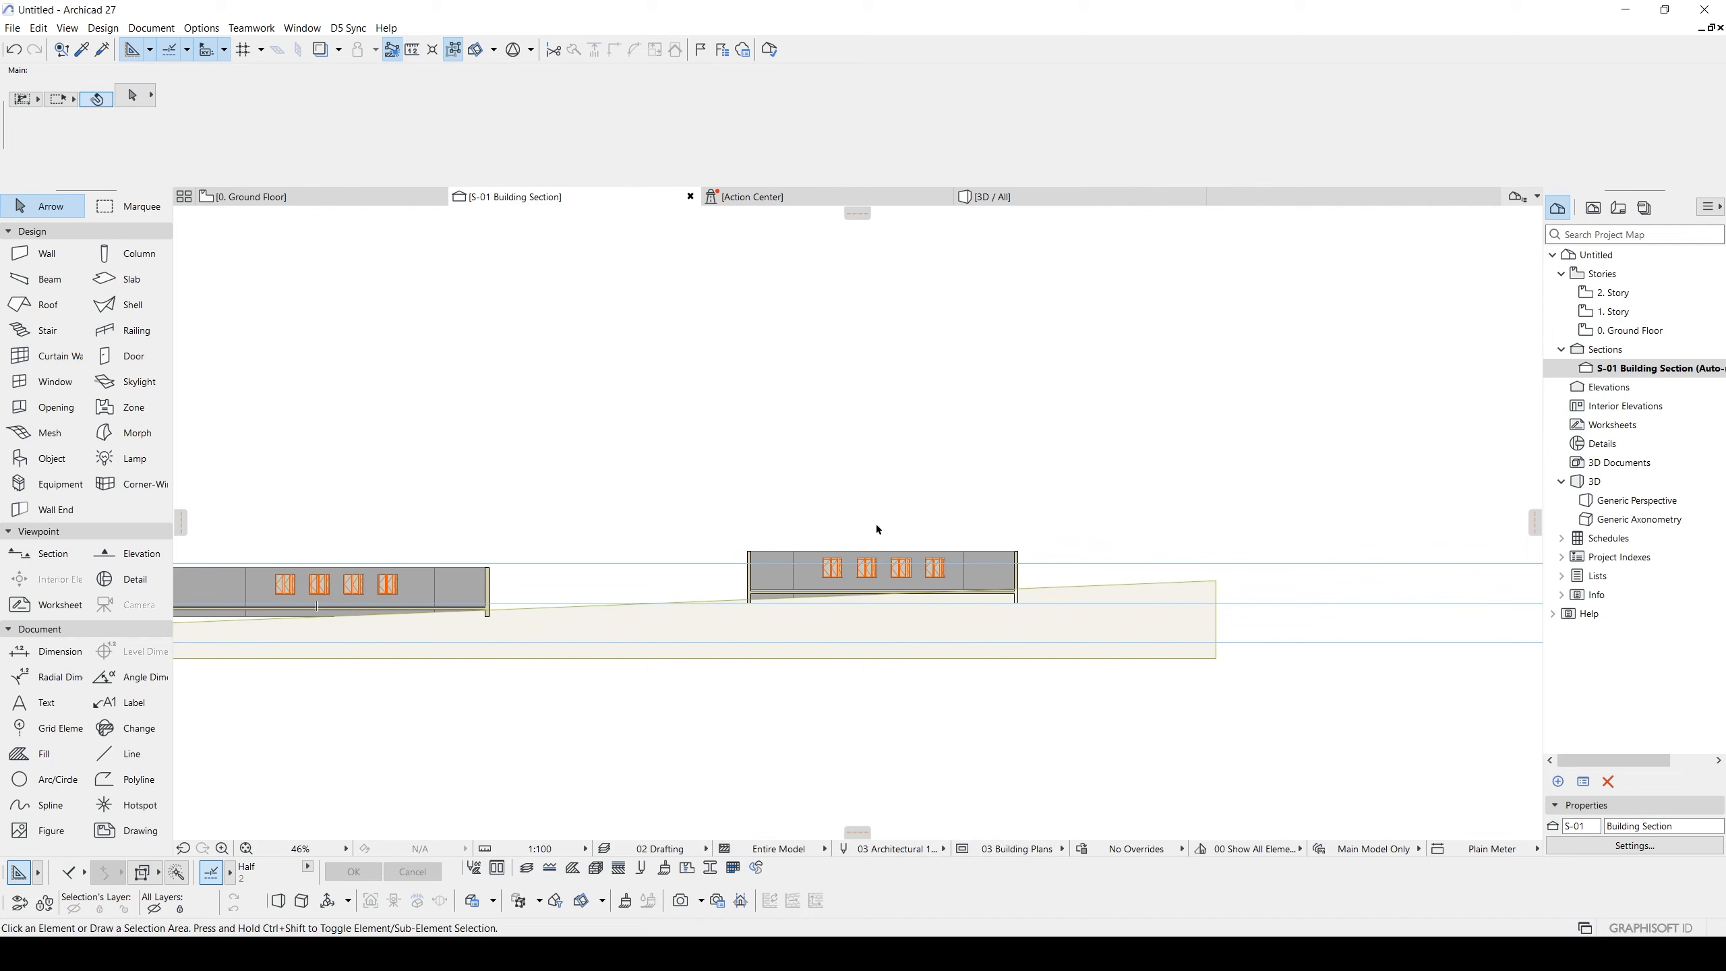
scroll(988, 556, down, 3)
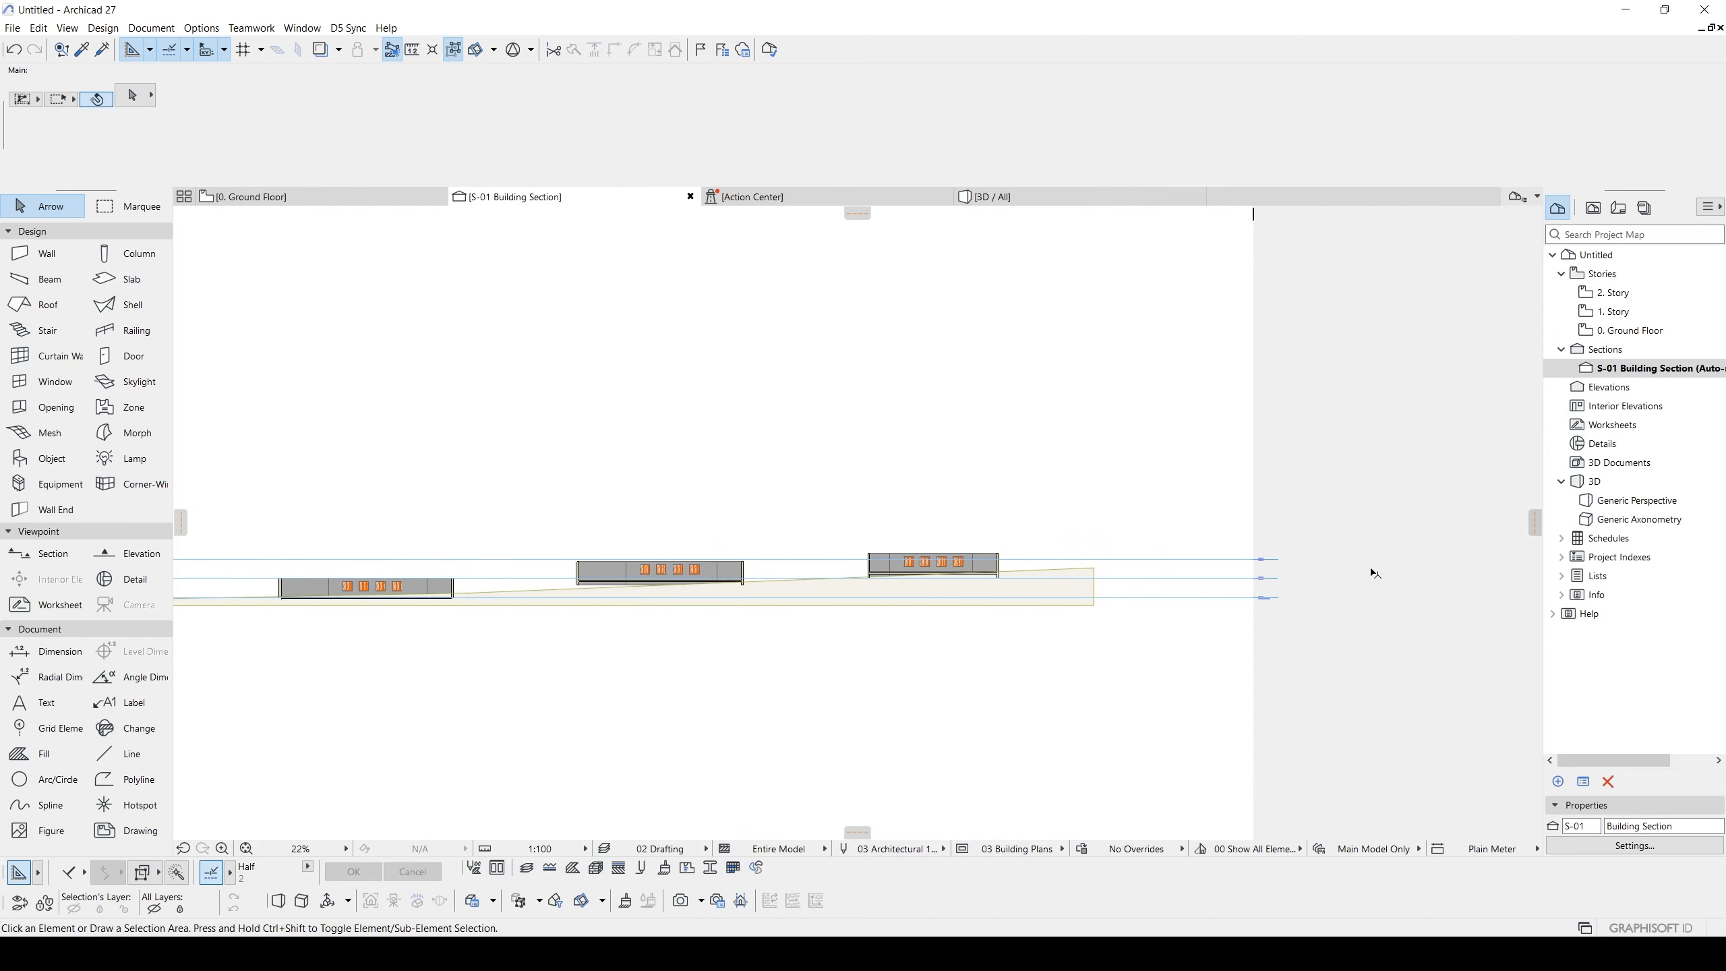
scroll(1264, 563, up, 6)
scroll(993, 583, down, 1)
middle_drag(652, 606, 1255, 583)
scroll(993, 583, down, 3)
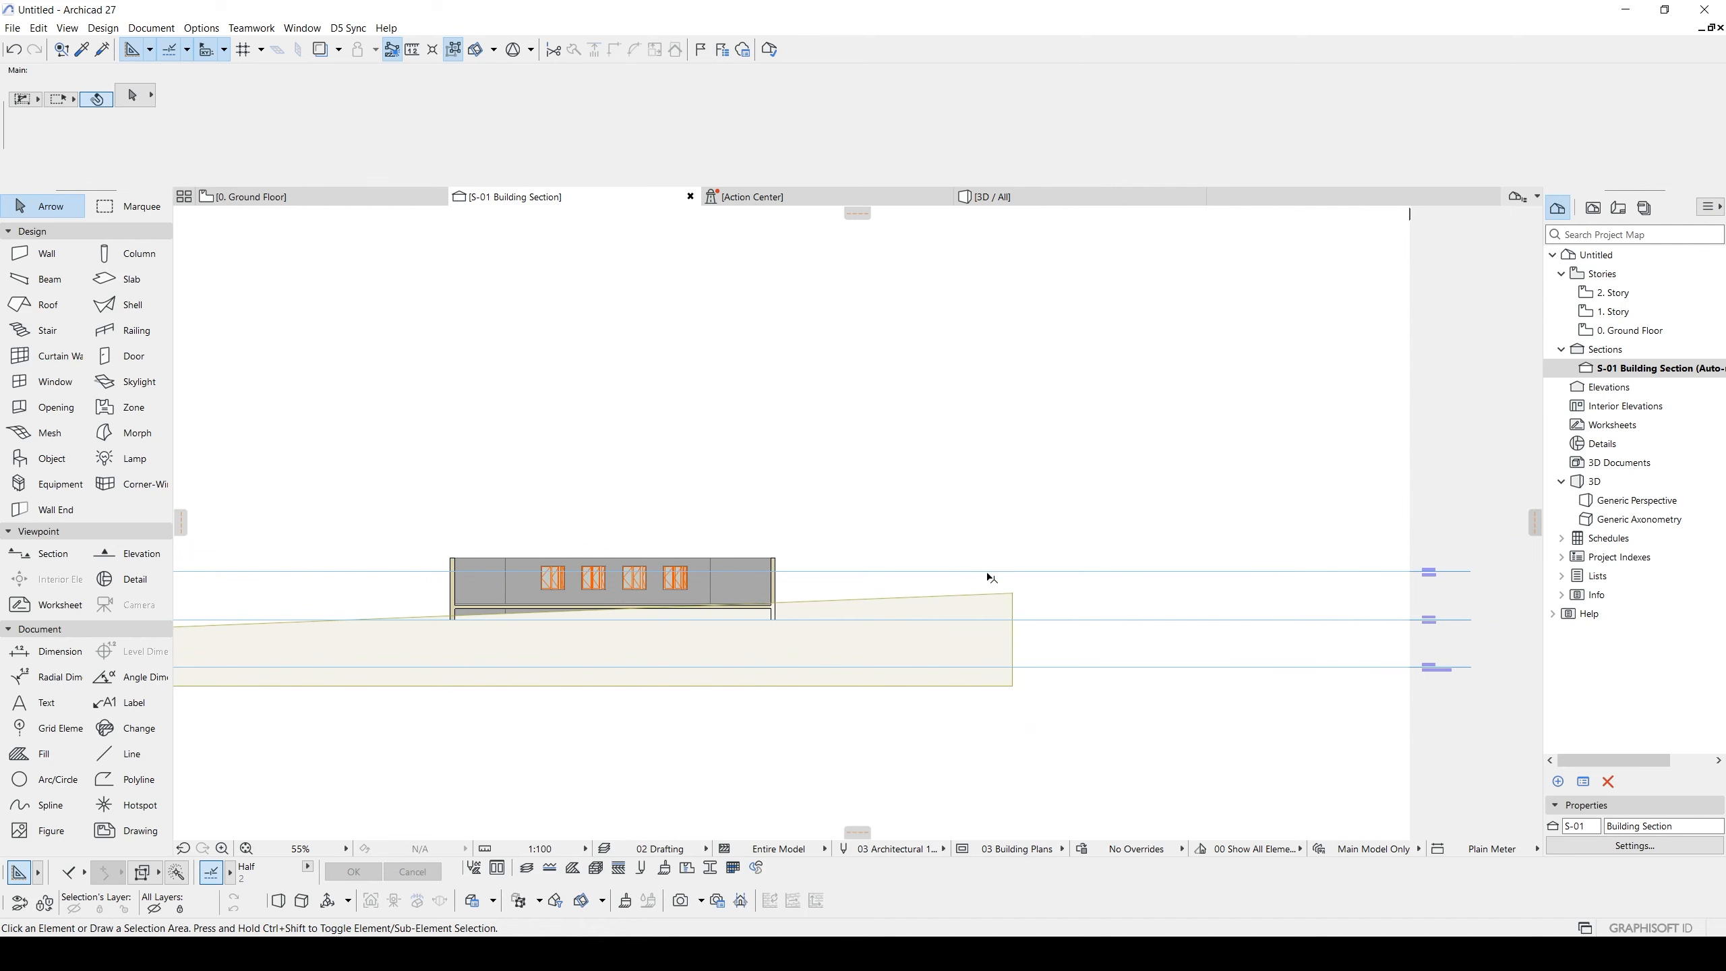
- Examine how building C and the terrain end sit against the labelled Ground Floor, 1. Story and 2. Story levels in the section
scroll(1162, 596, up, 2)
middle_drag(1426, 558, 1315, 558)
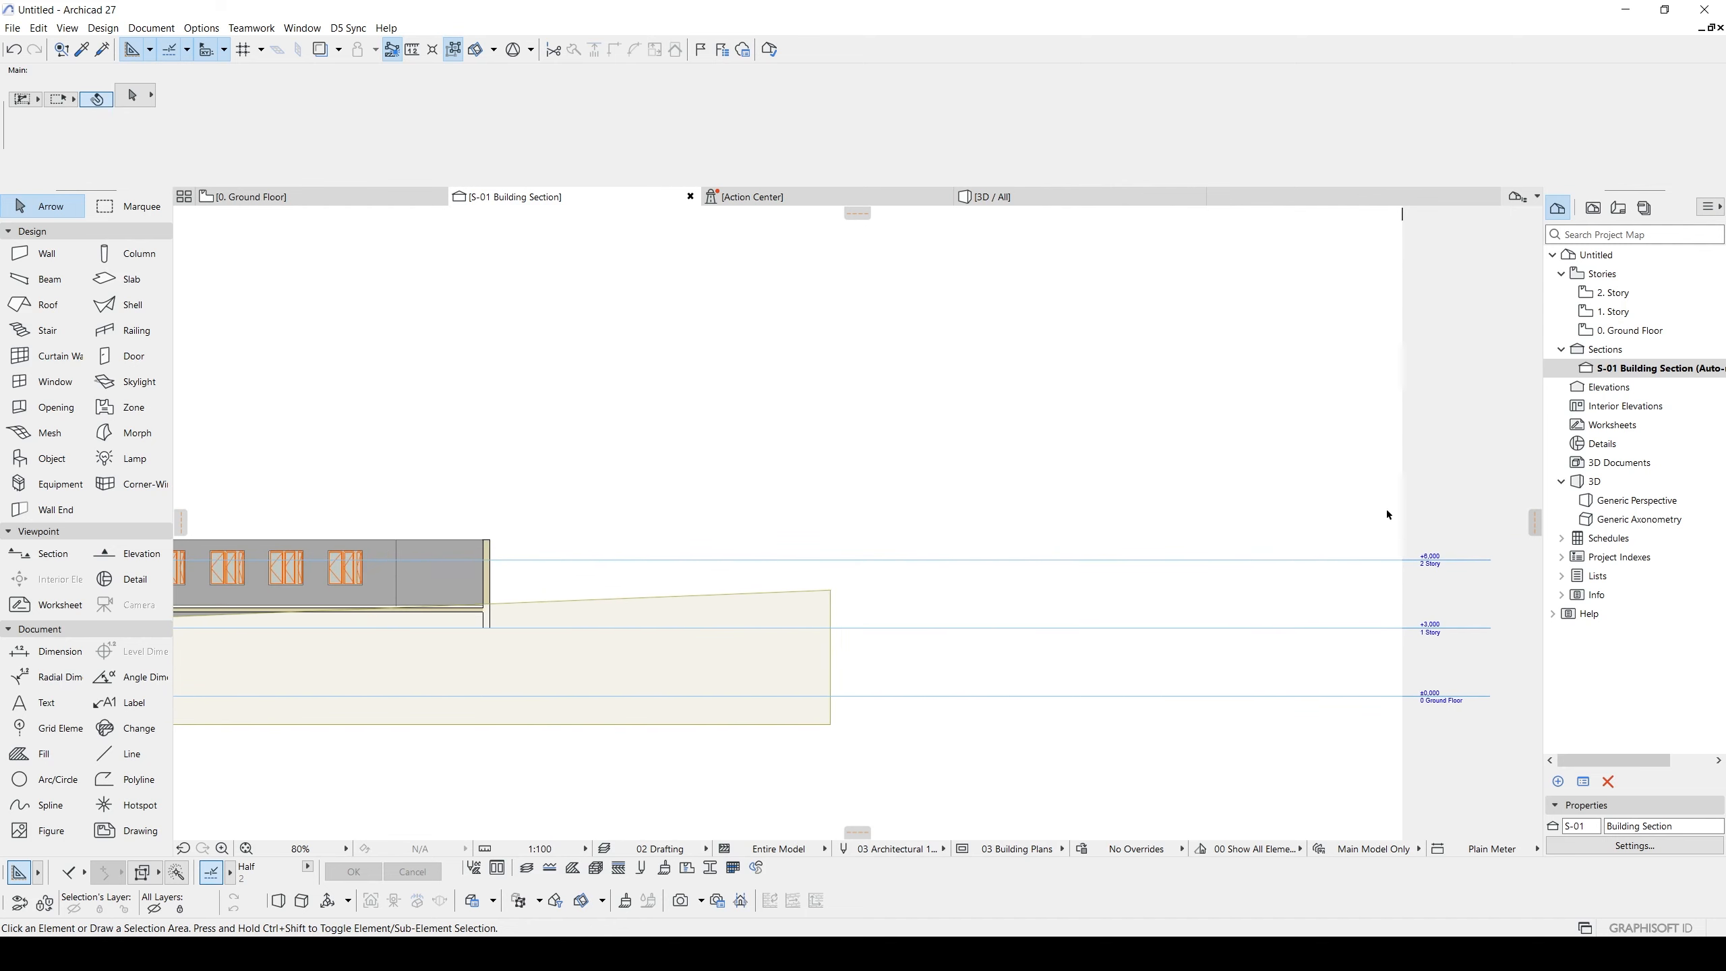
click(1401, 509)
drag(1401, 509, 888, 519)
middle_drag(318, 610, 653, 585)
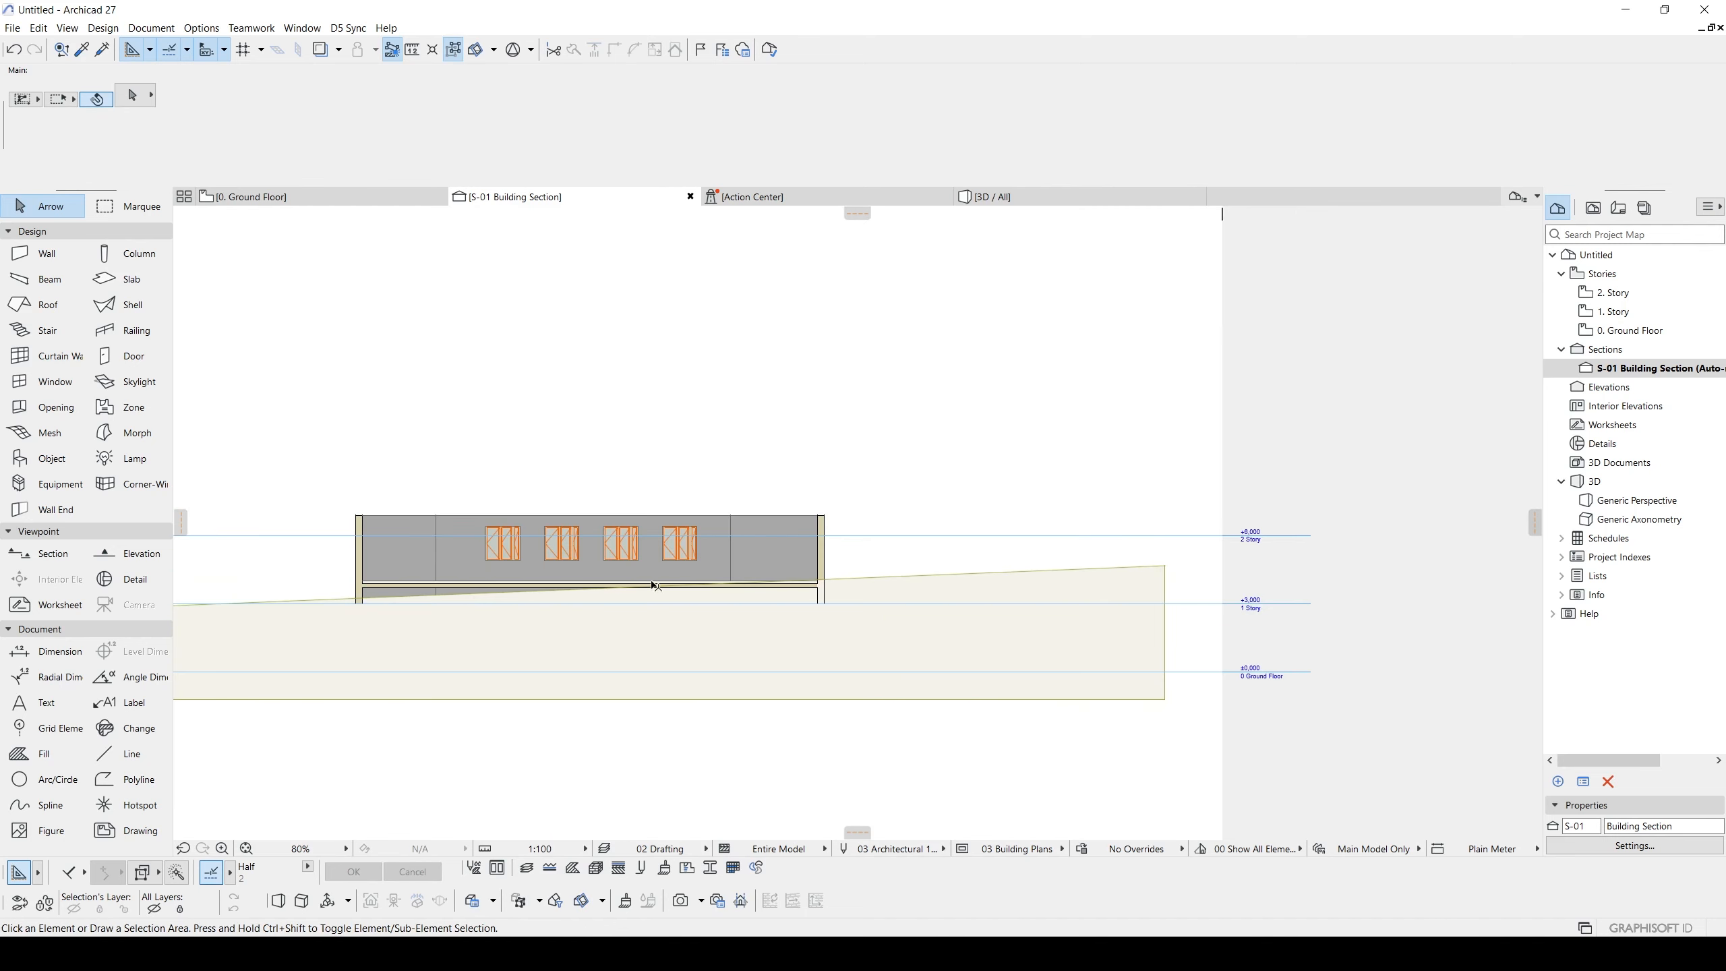
scroll(1146, 611, up, 2)
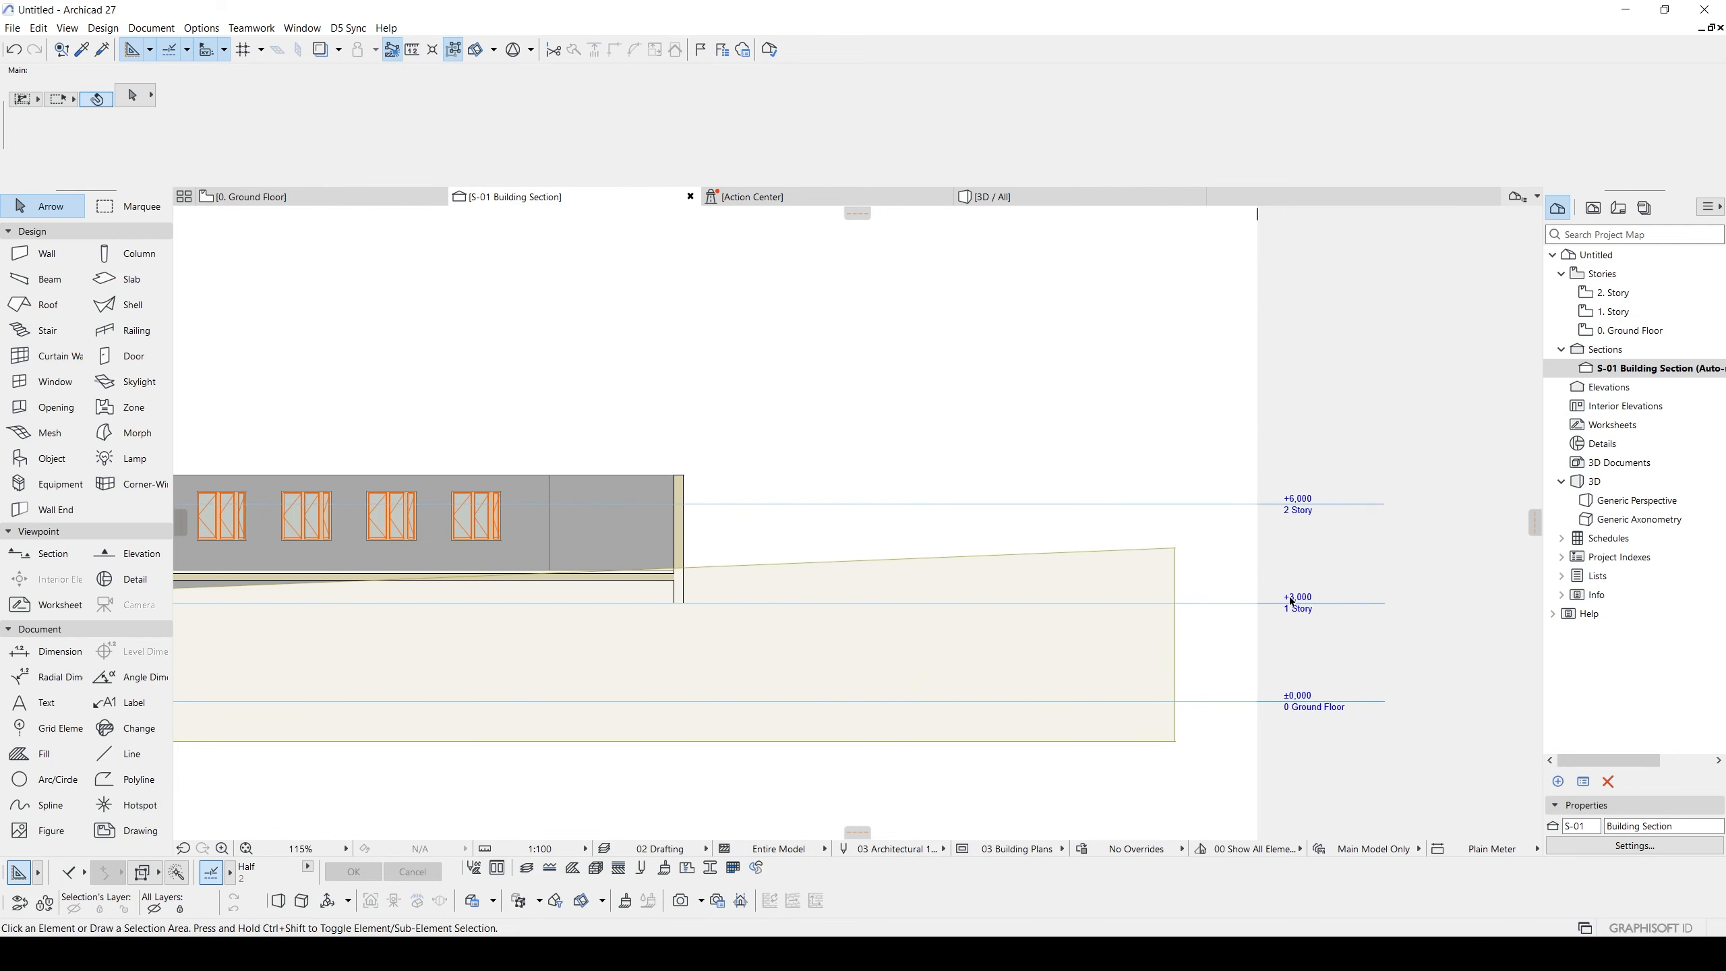
scroll(1132, 540, down, 3)
middle_drag(702, 535, 840, 539)
scroll(1276, 575, up, 3)
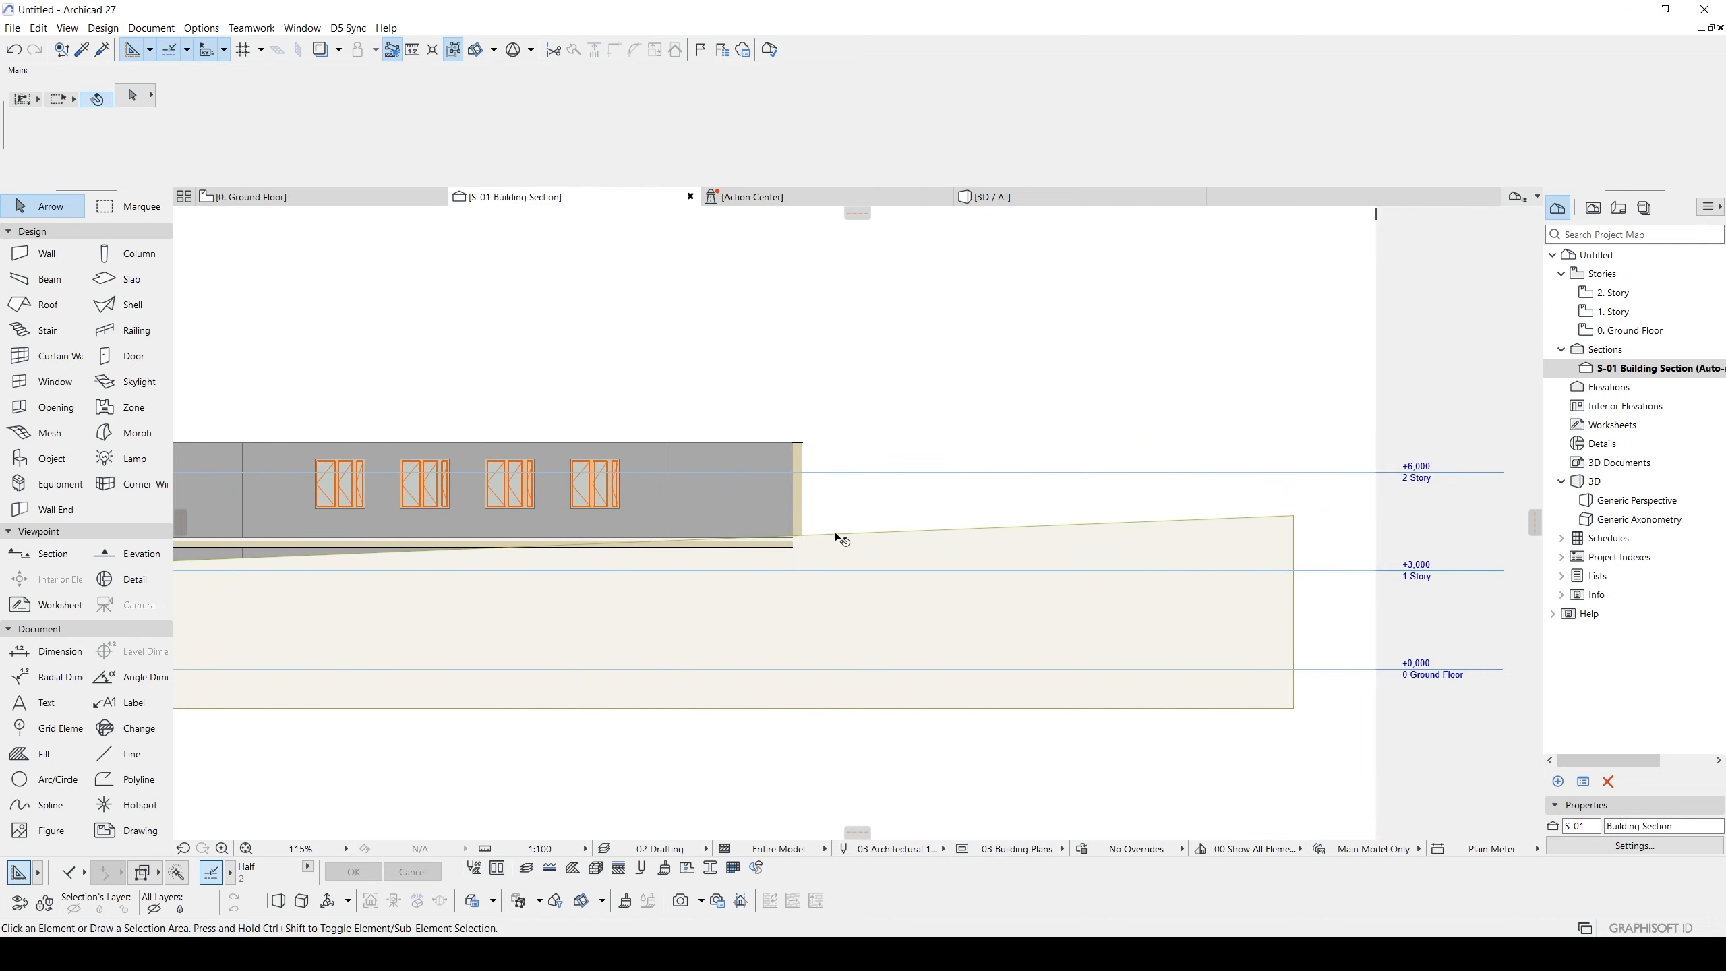
scroll(649, 474, down, 3)
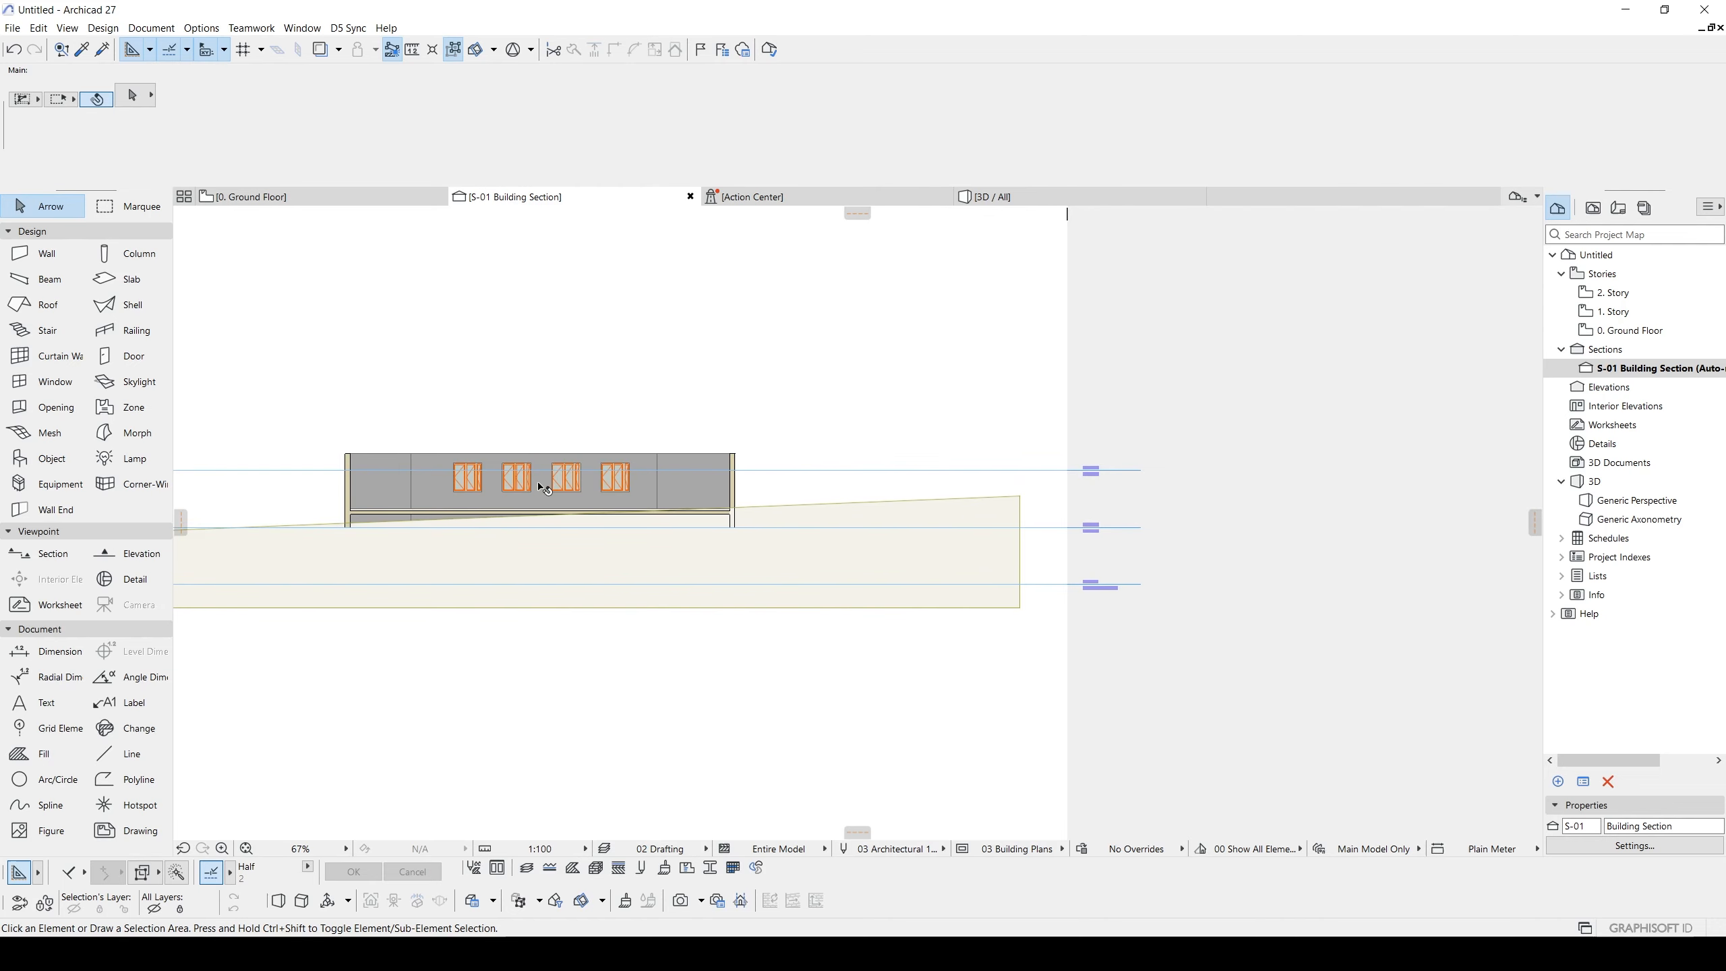
- Compare buildings A, B and C with the story lines along the full slope in the section
middle_drag(458, 478, 986, 492)
scroll(981, 493, down, 2)
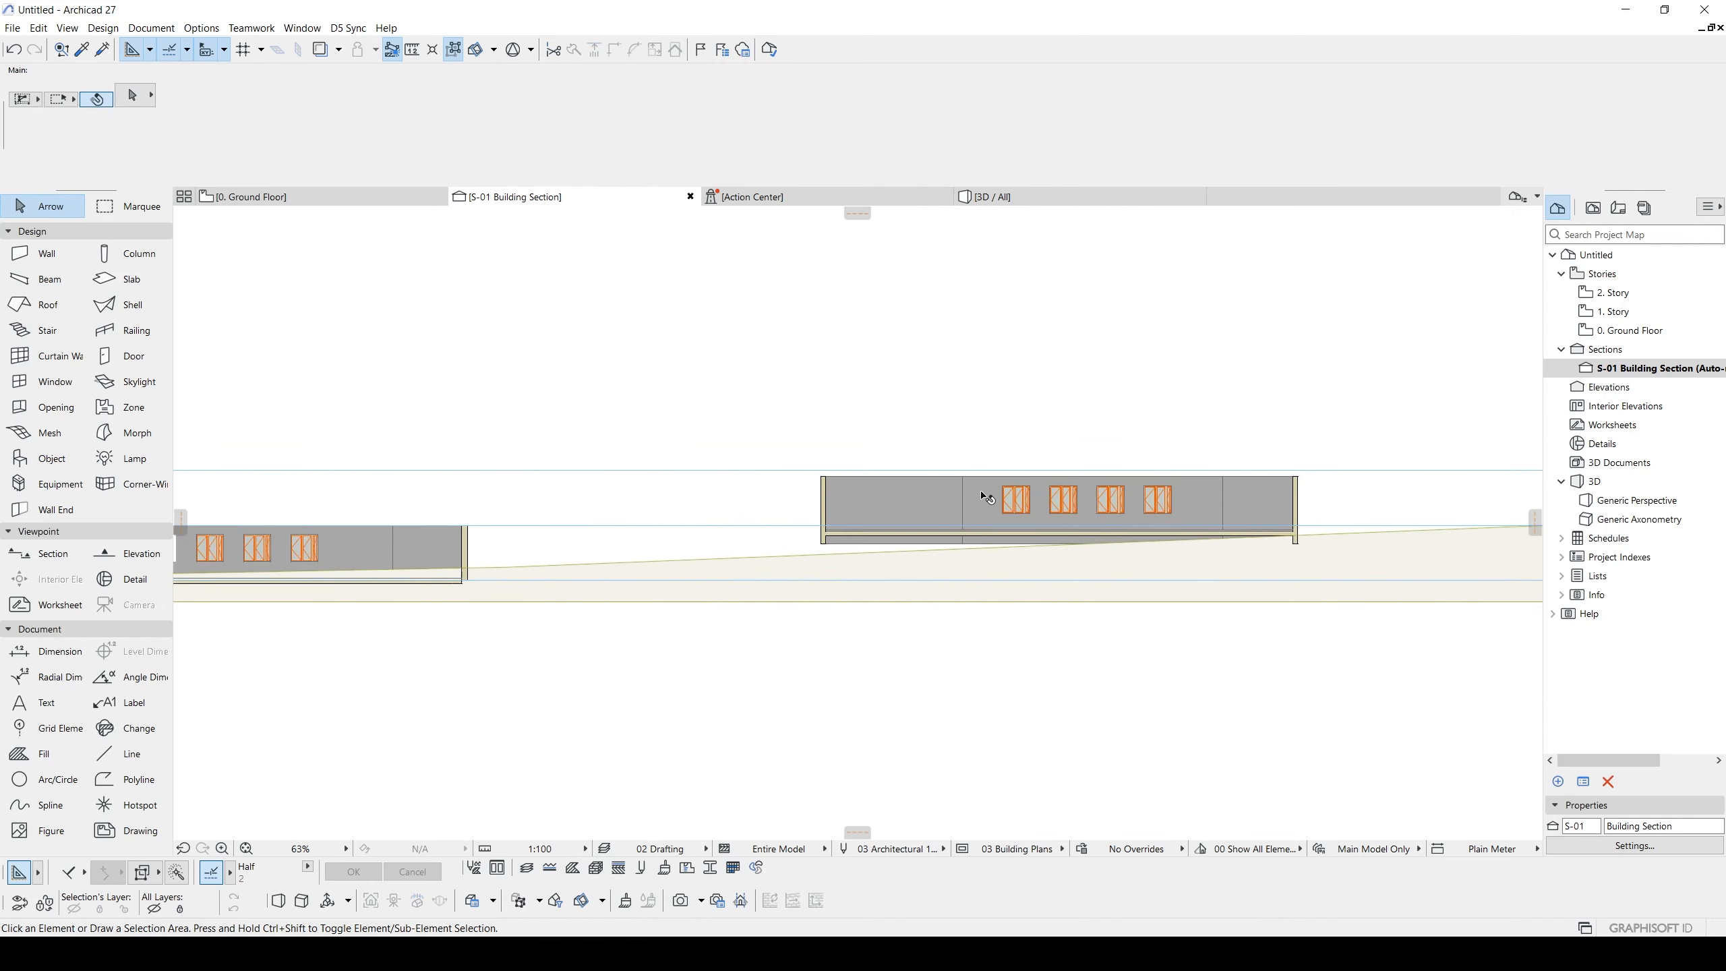
scroll(652, 354, down, 3)
middle_drag(905, 422, 994, 507)
scroll(994, 506, up, 1)
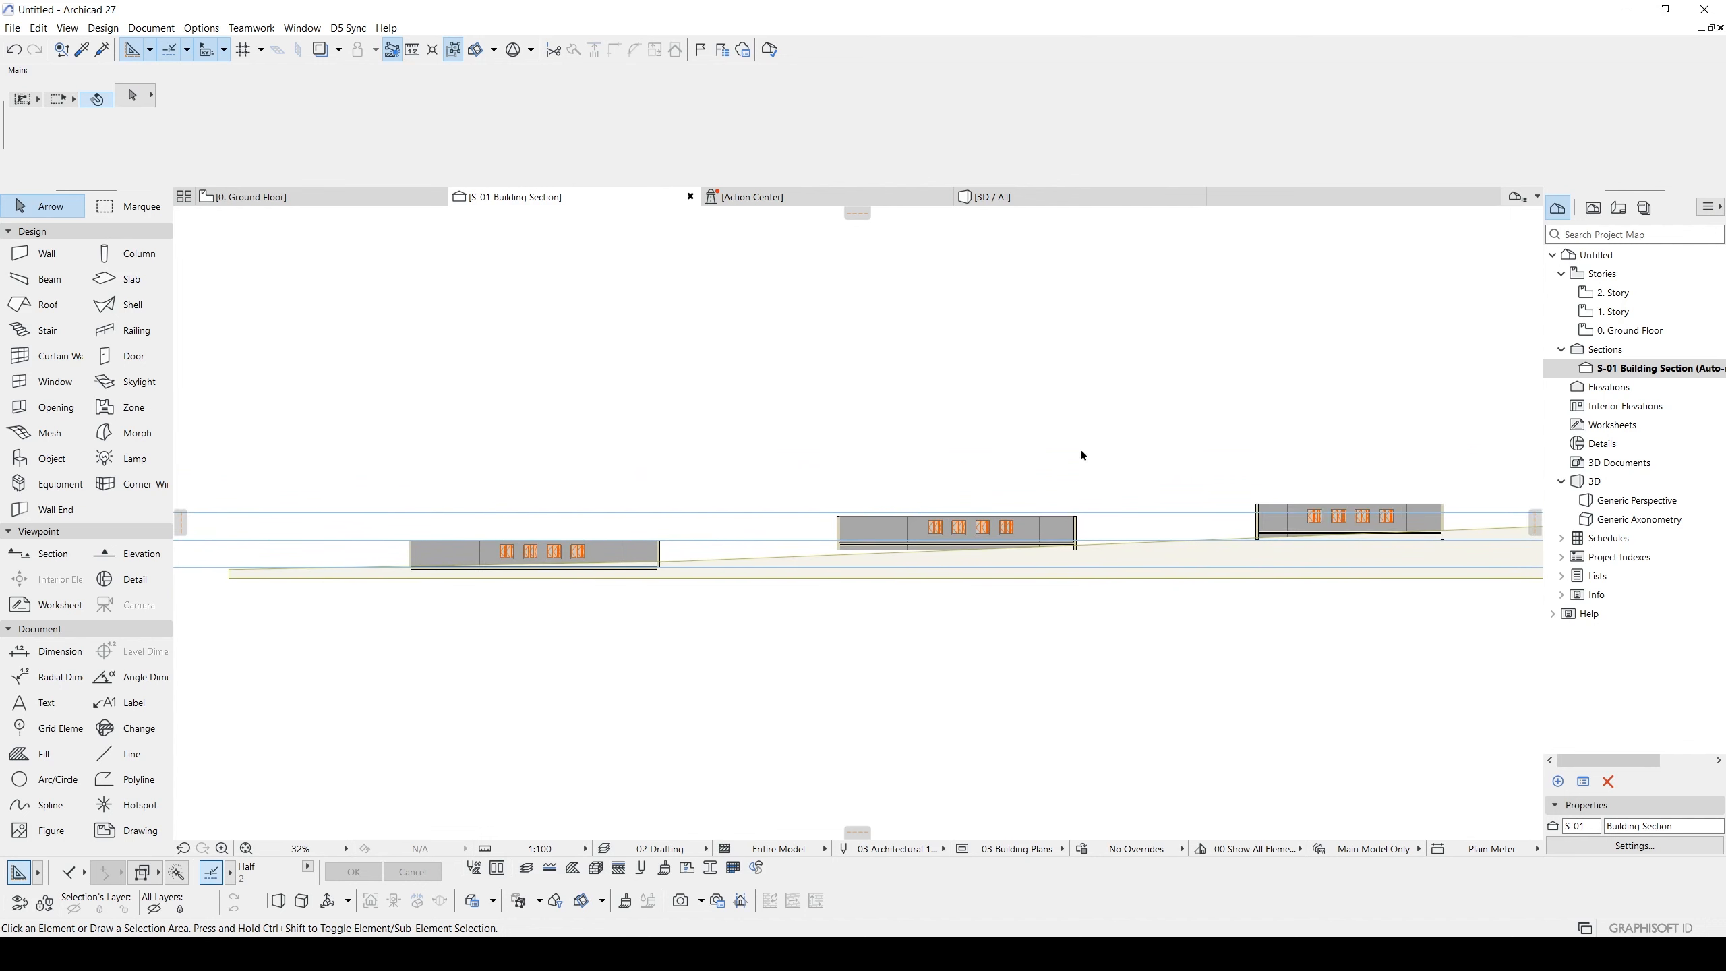
scroll(914, 510, up, 1)
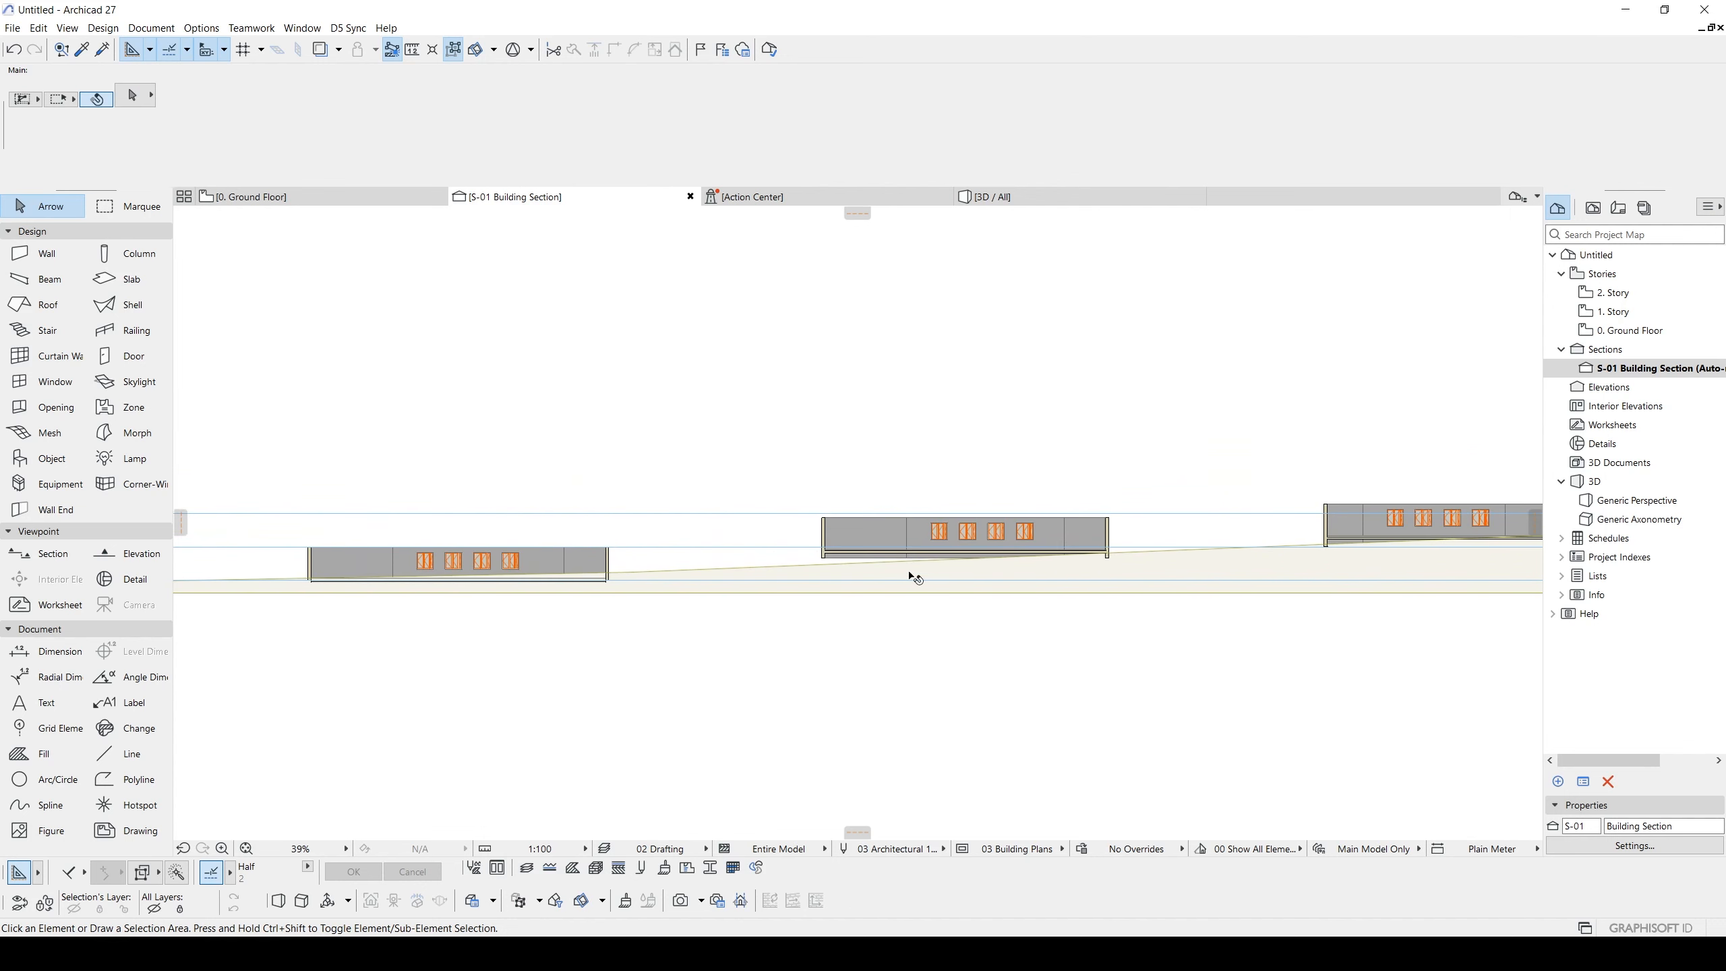
- Open the Ground Floor plan and check how buildings A and B are represented on it
key(F2)
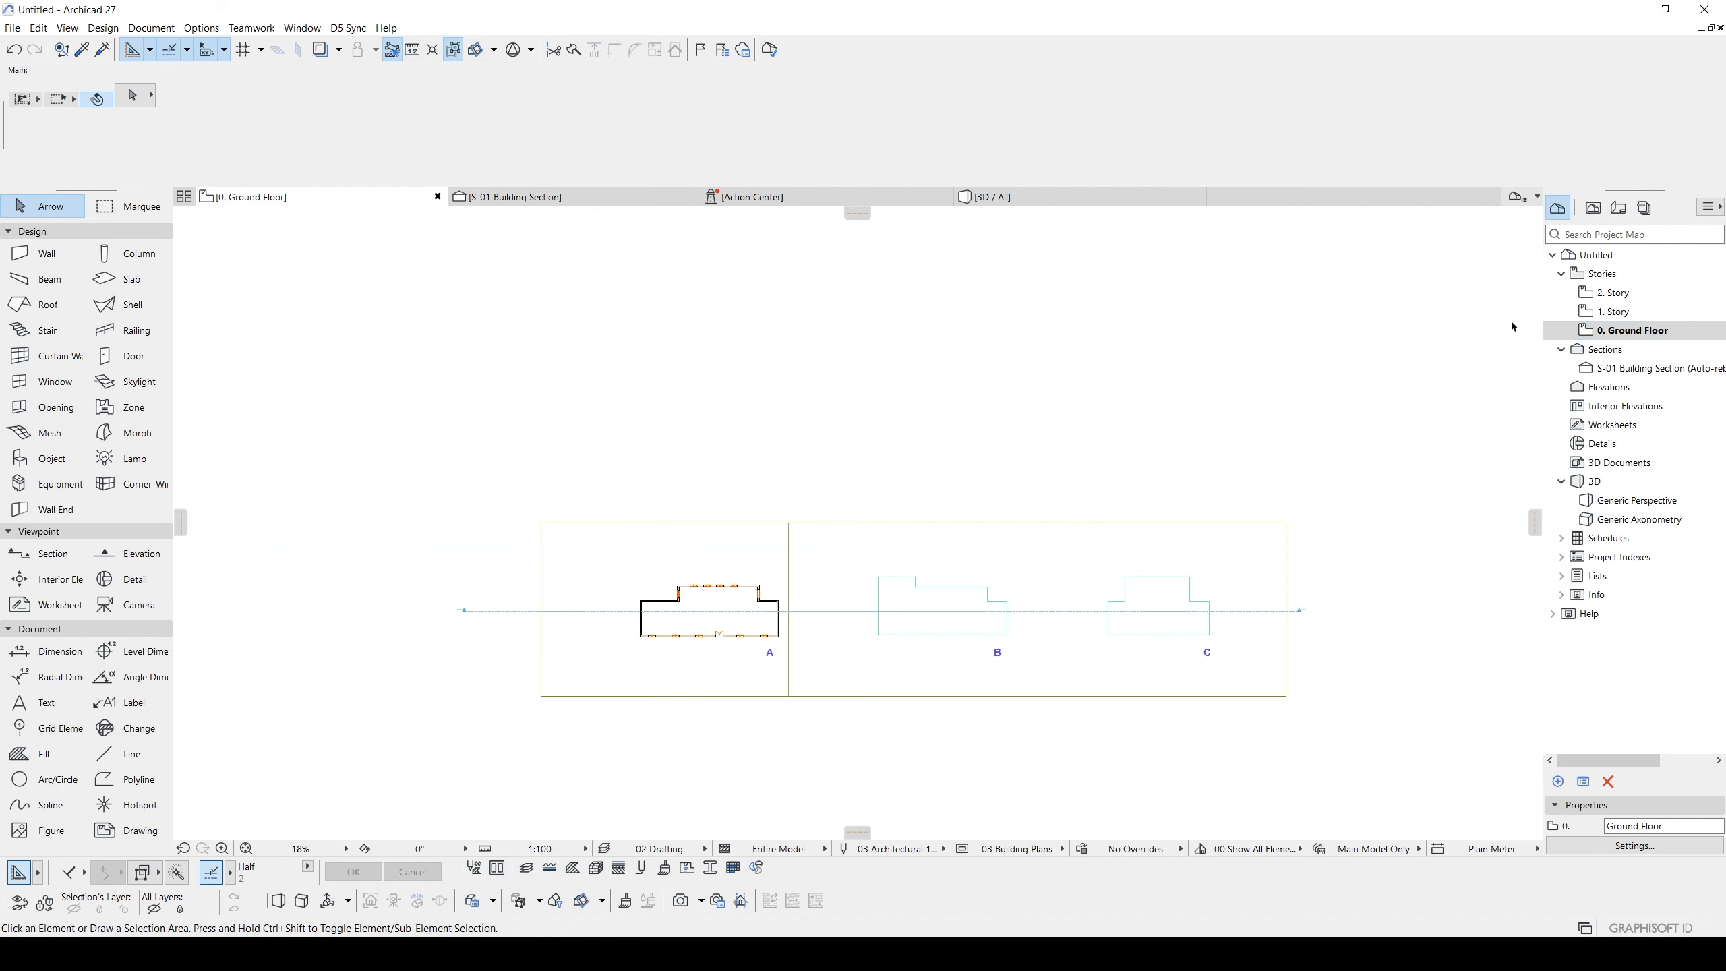
scroll(787, 548, up, 8)
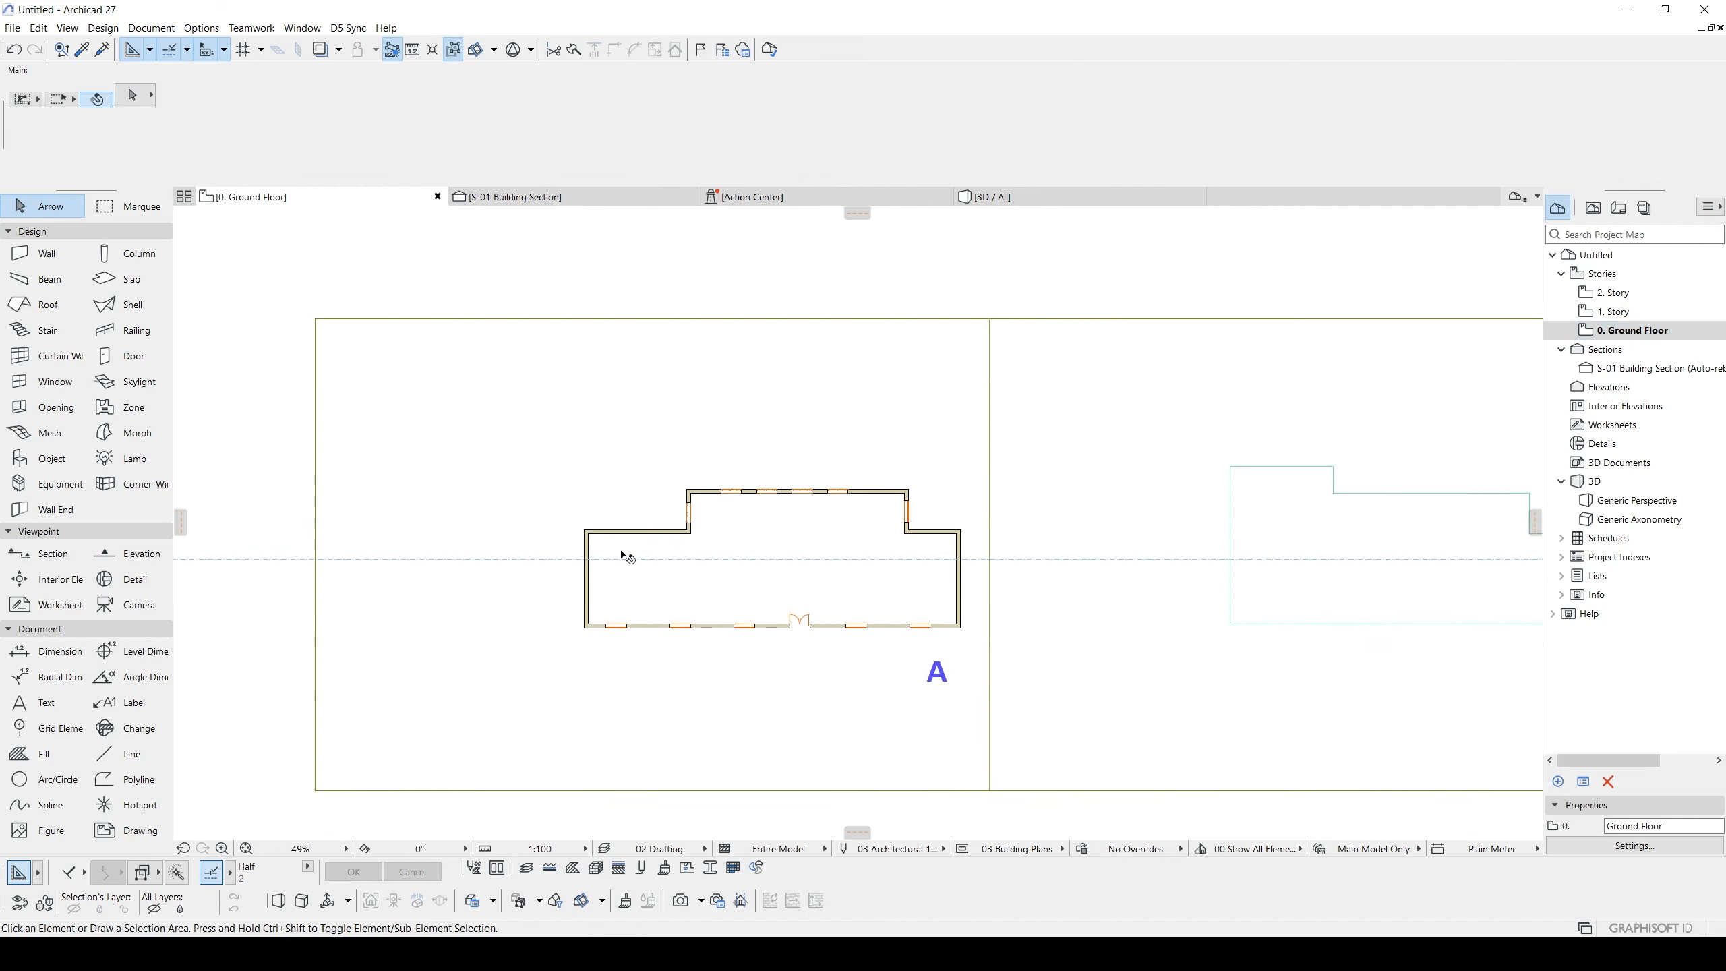
scroll(1020, 436, down, 3)
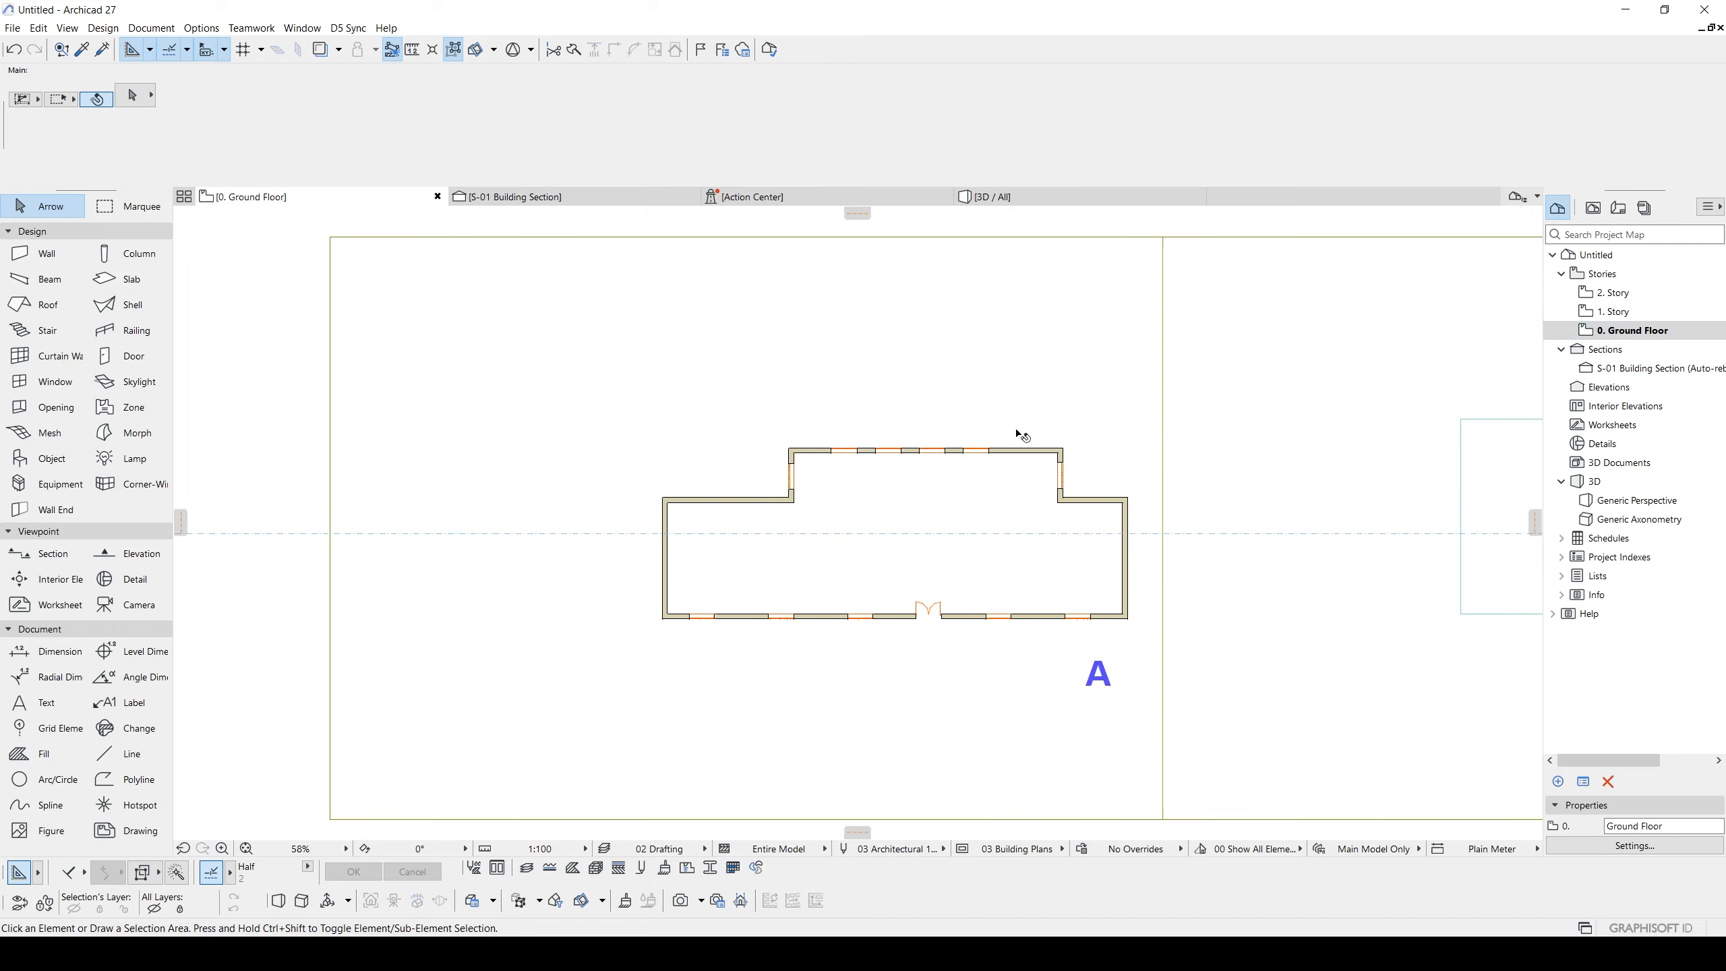
middle_drag(1286, 424, 1108, 443)
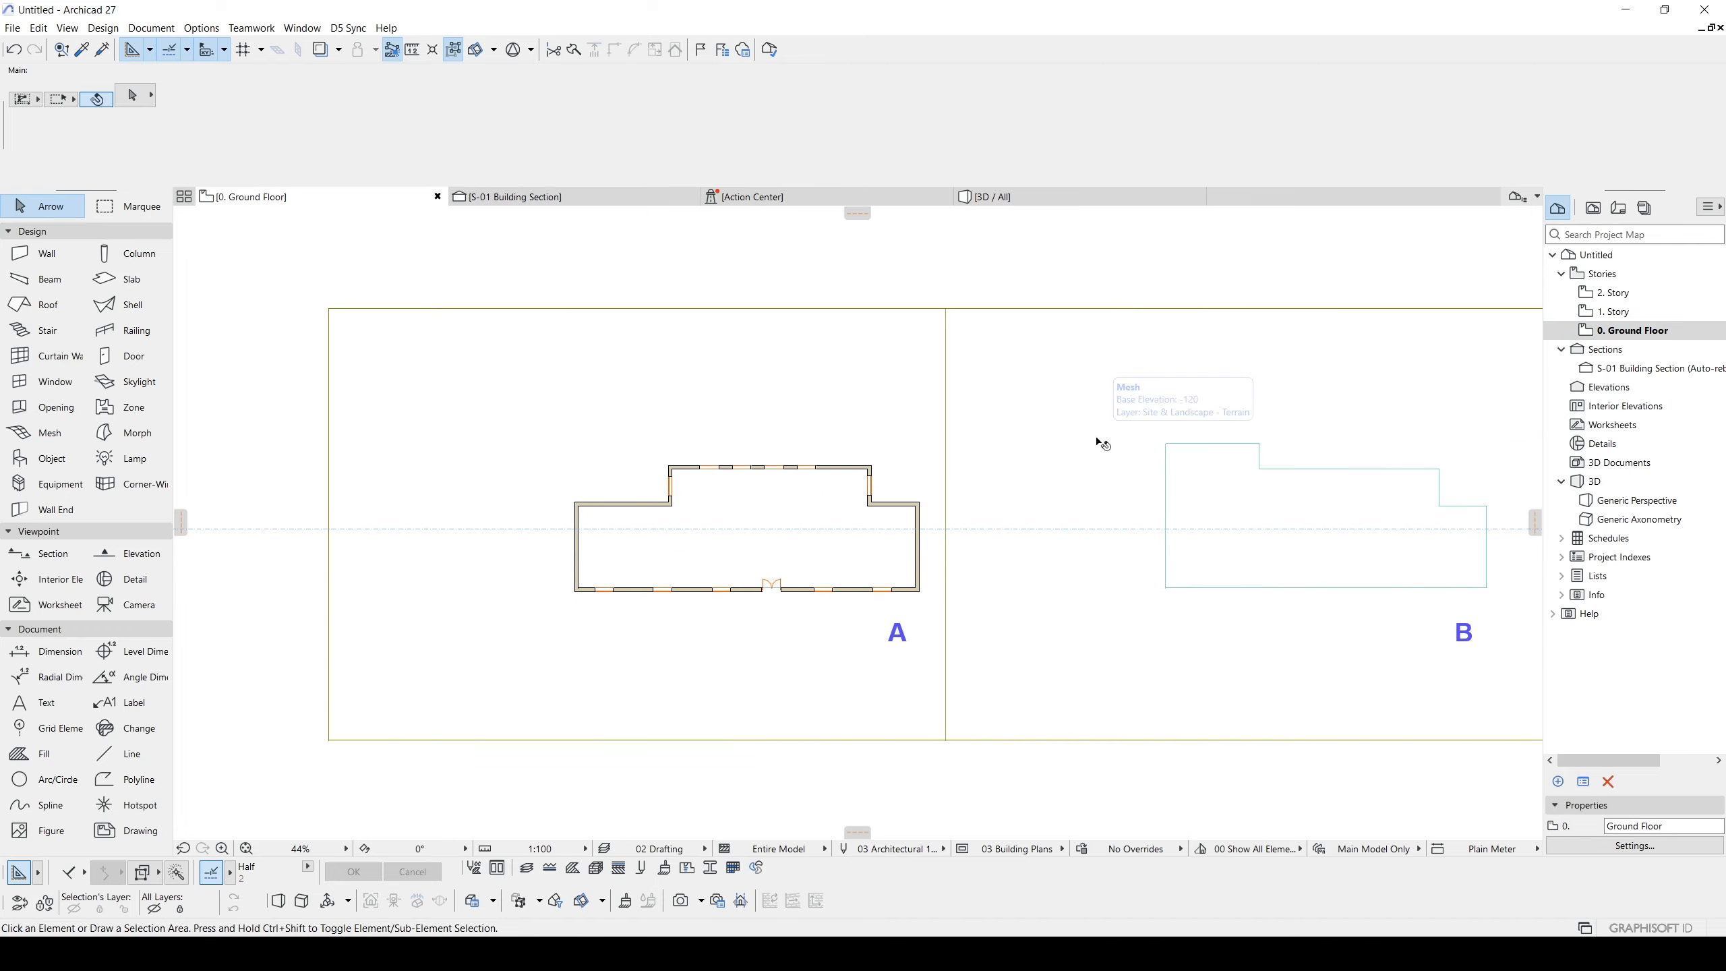
middle_drag(1220, 427, 1030, 431)
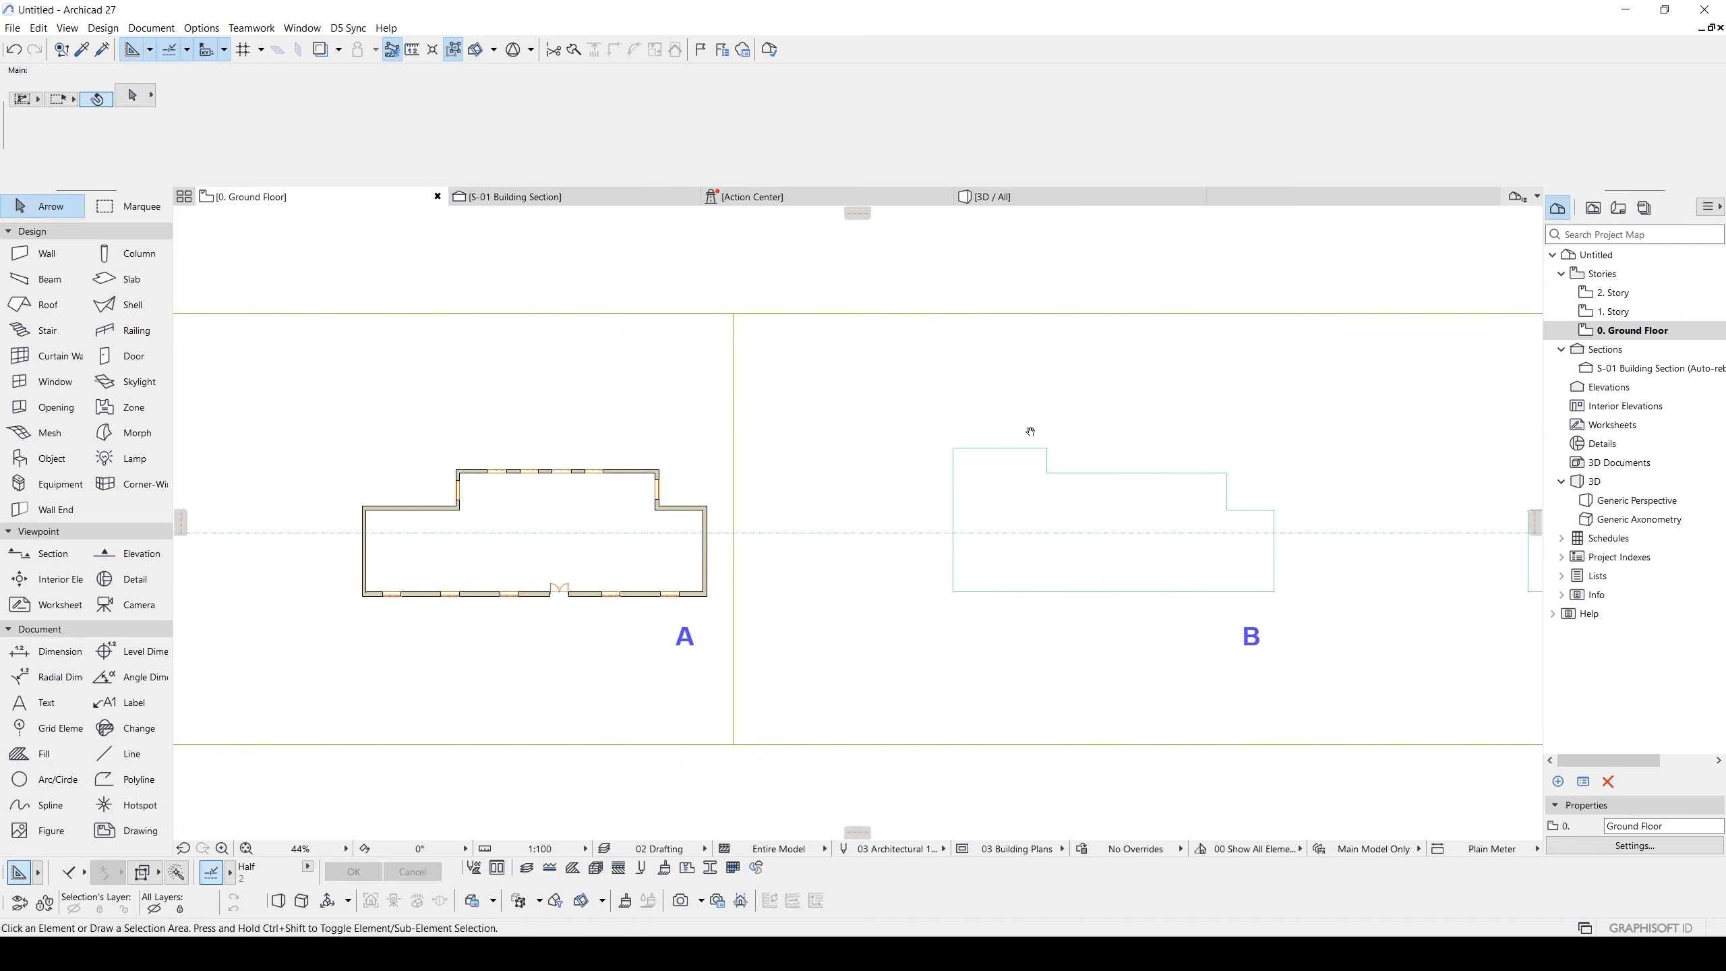
- Open the 1. Story plan and inspect building B's walls, windows and door
double_click(1614, 311)
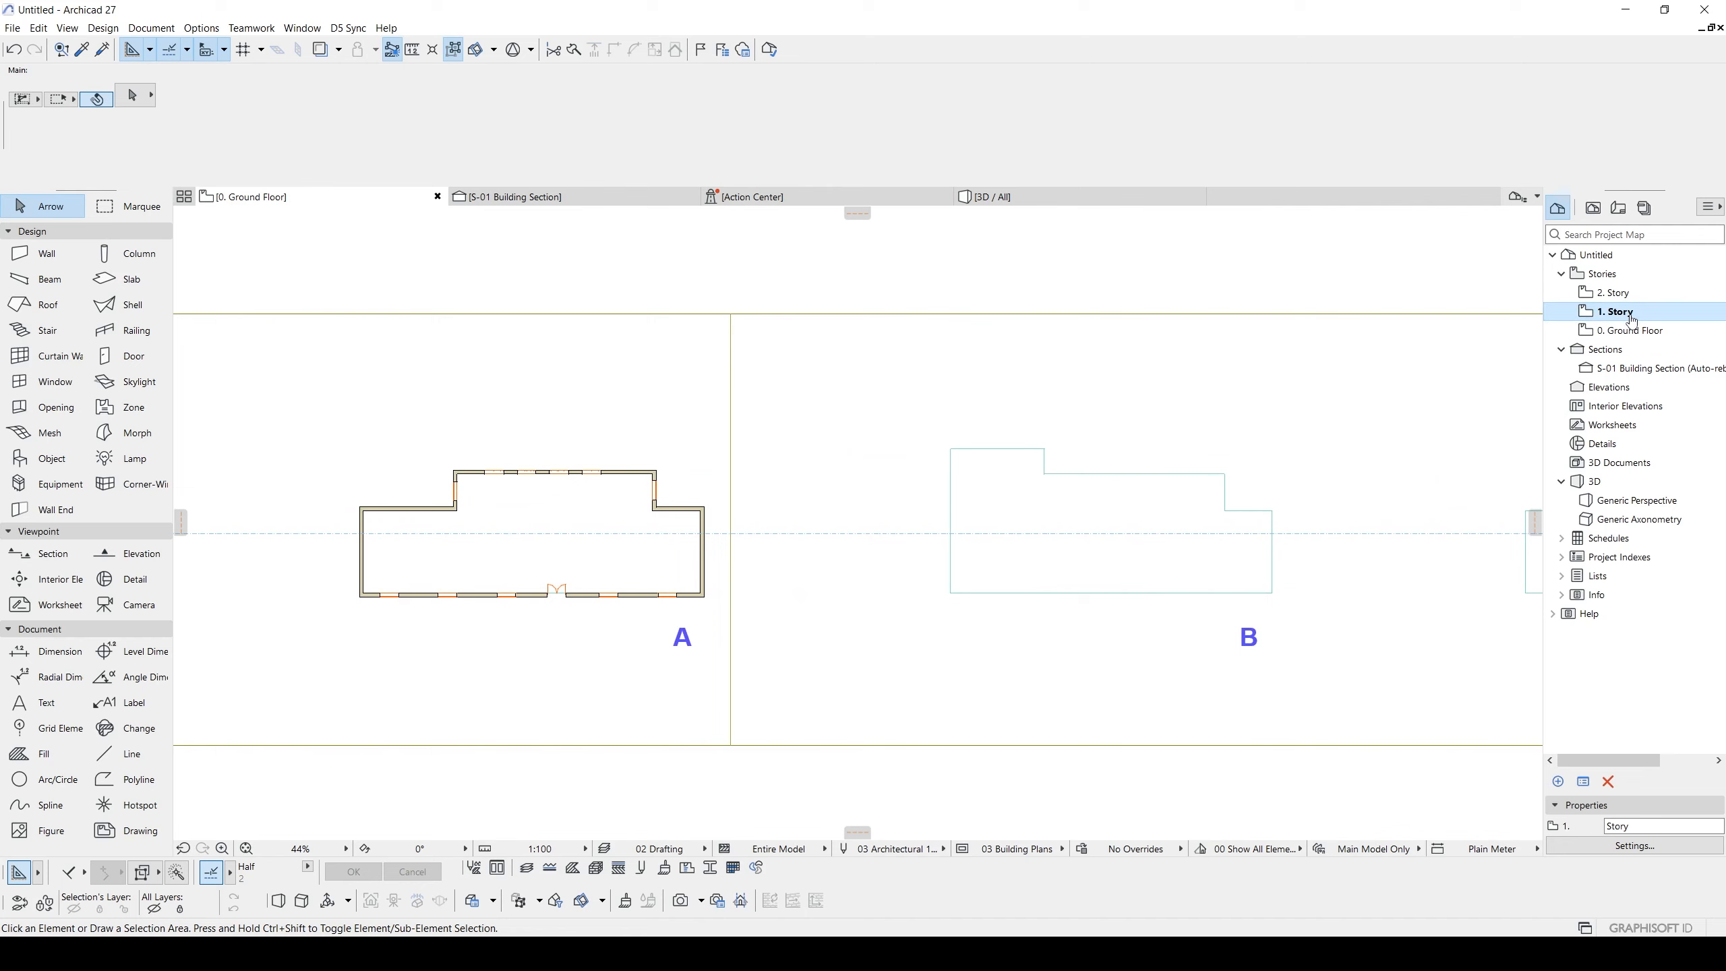
middle_drag(1277, 490, 1015, 460)
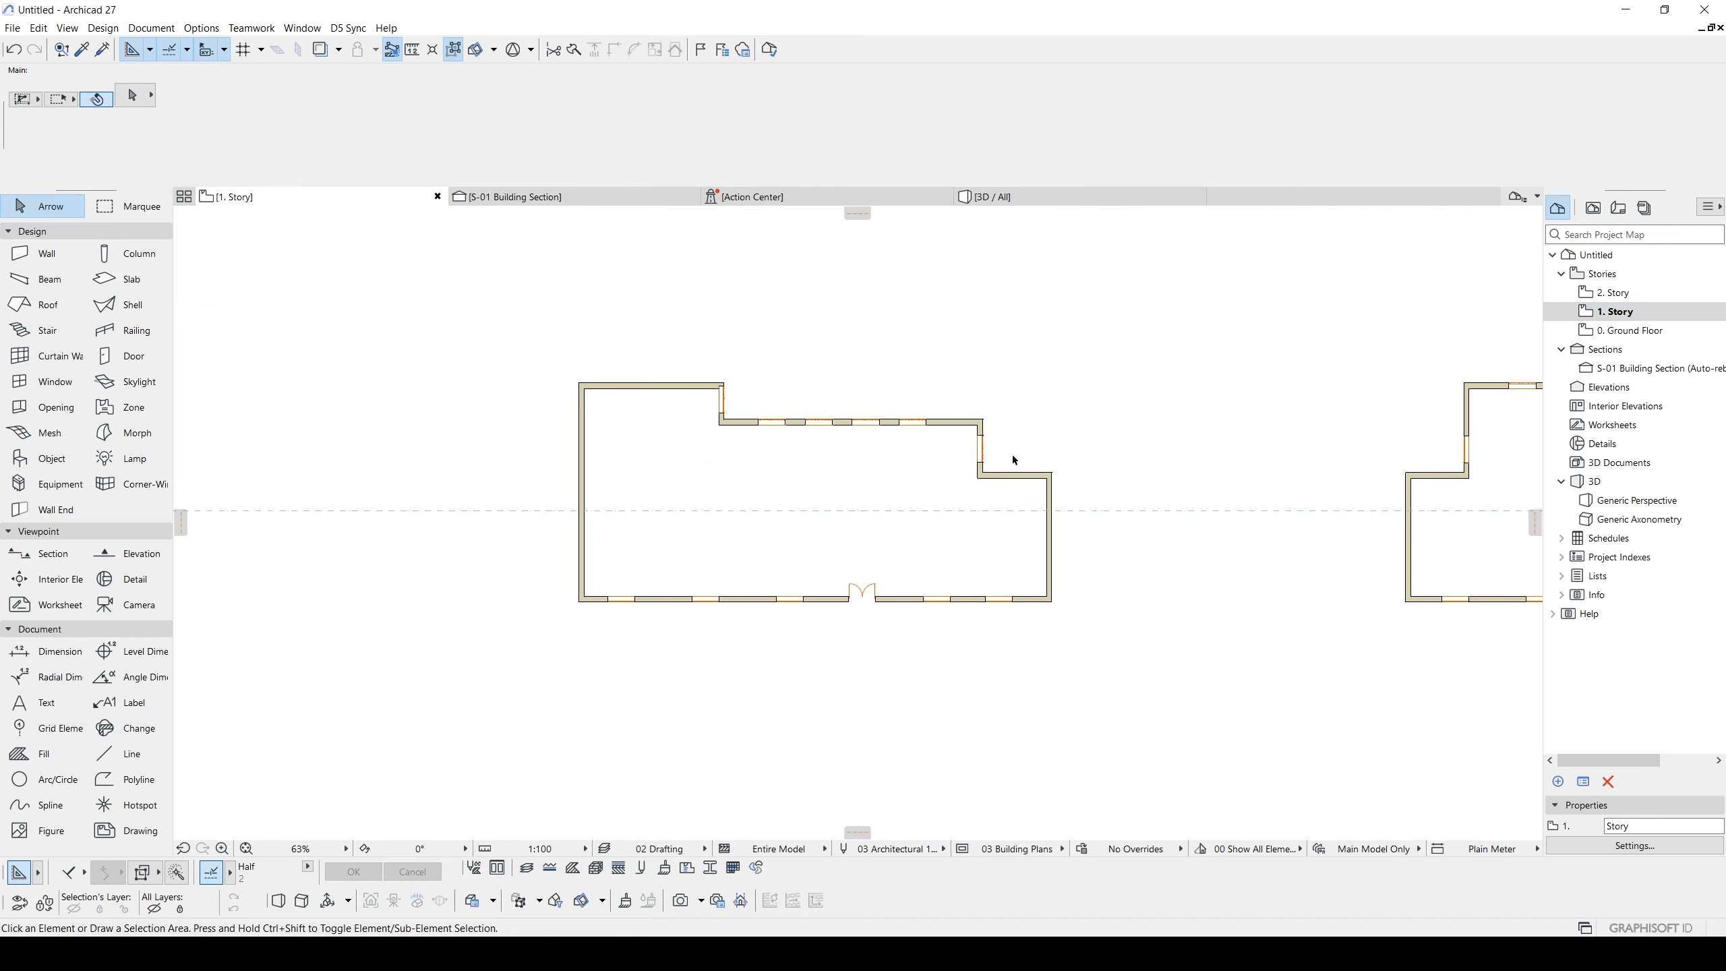
scroll(1011, 453, up, 2)
middle_drag(867, 432, 845, 440)
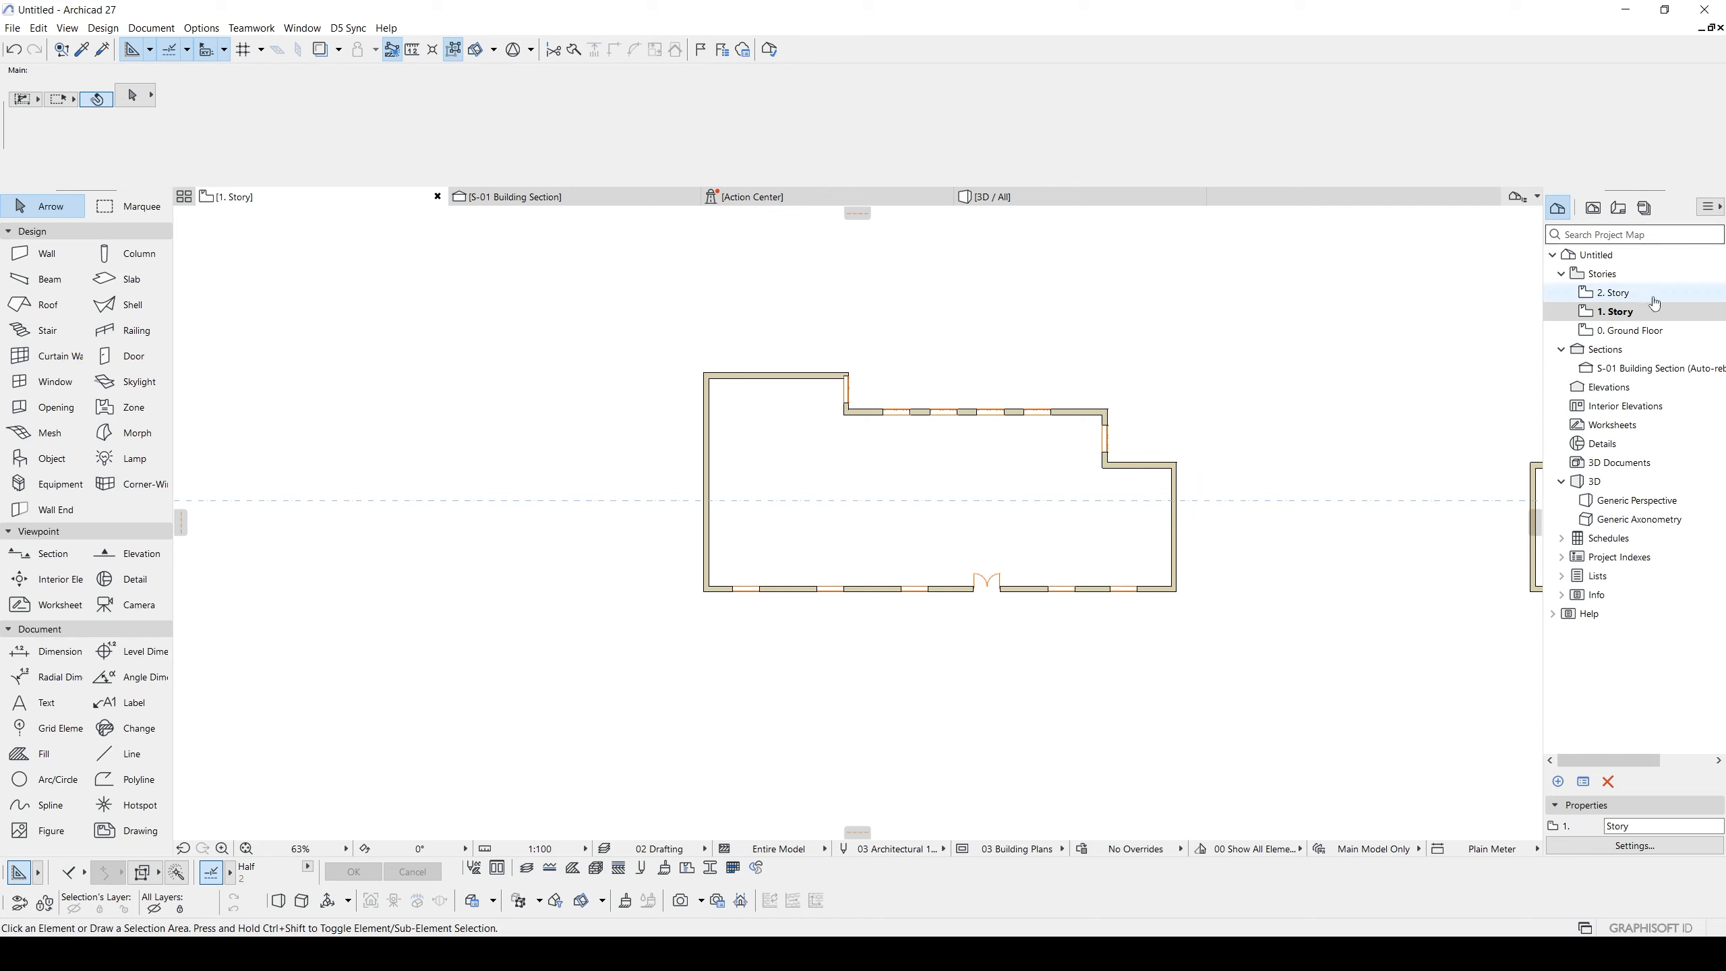
- Check the 2. Story plan, and return to the 1. Story plan to compare buildings B and C
double_click(1614, 293)
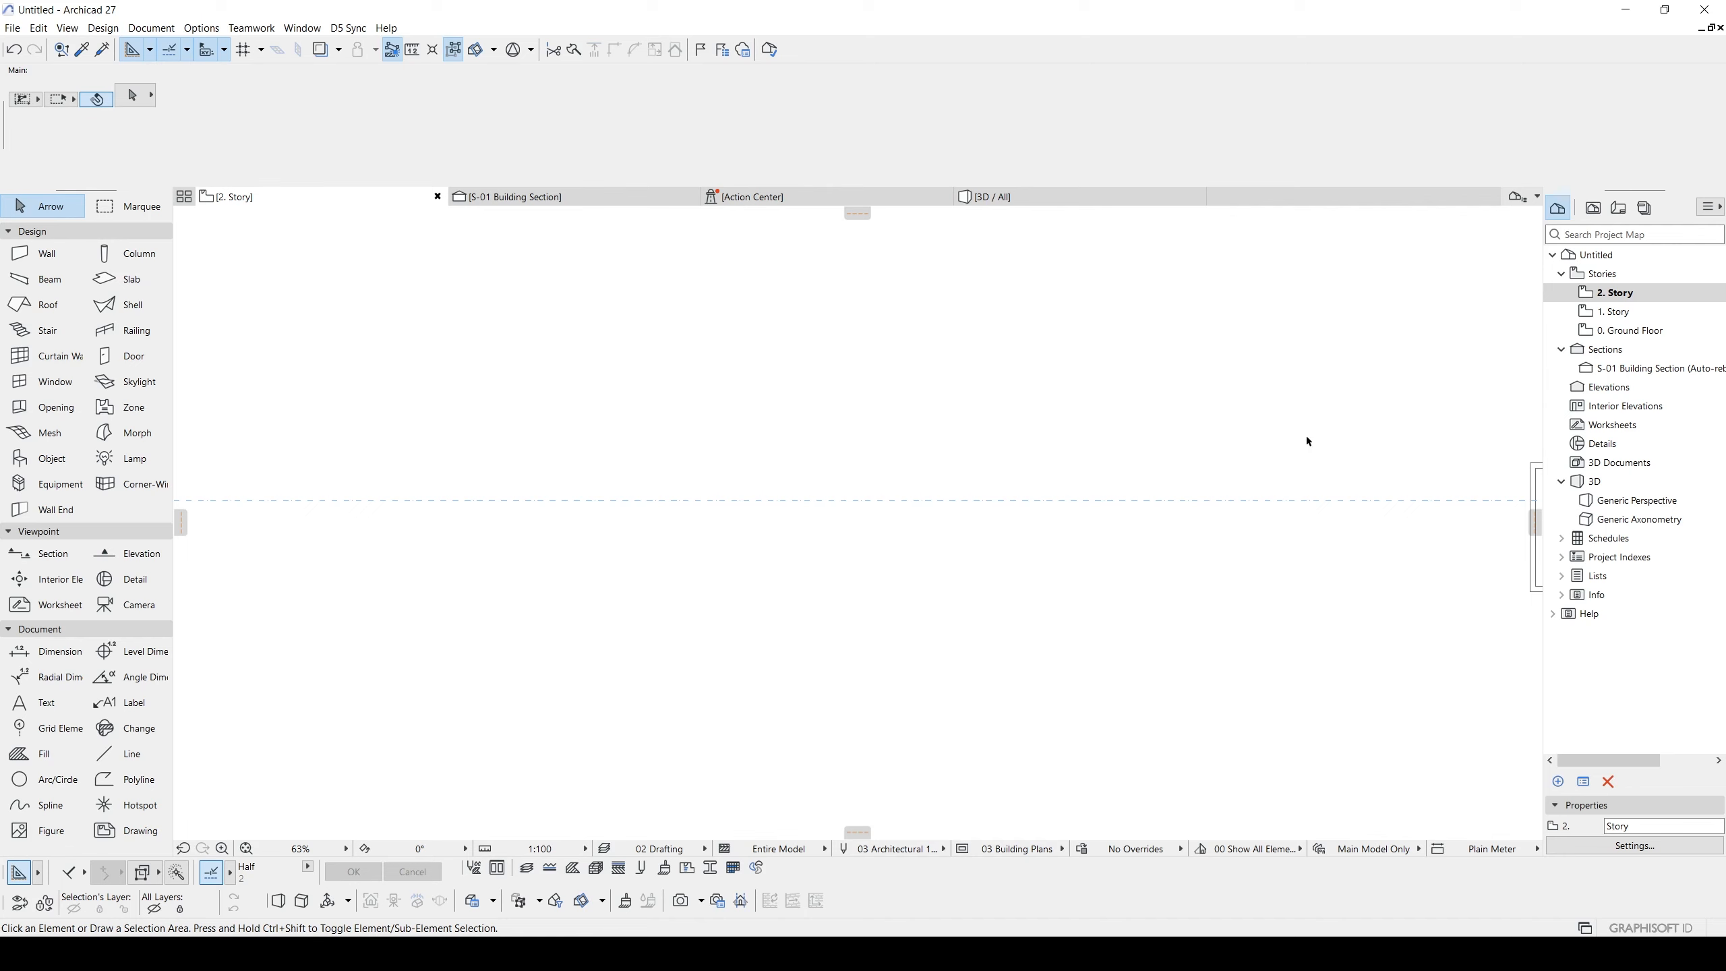
double_click(1609, 315)
middle_drag(1274, 359, 933, 413)
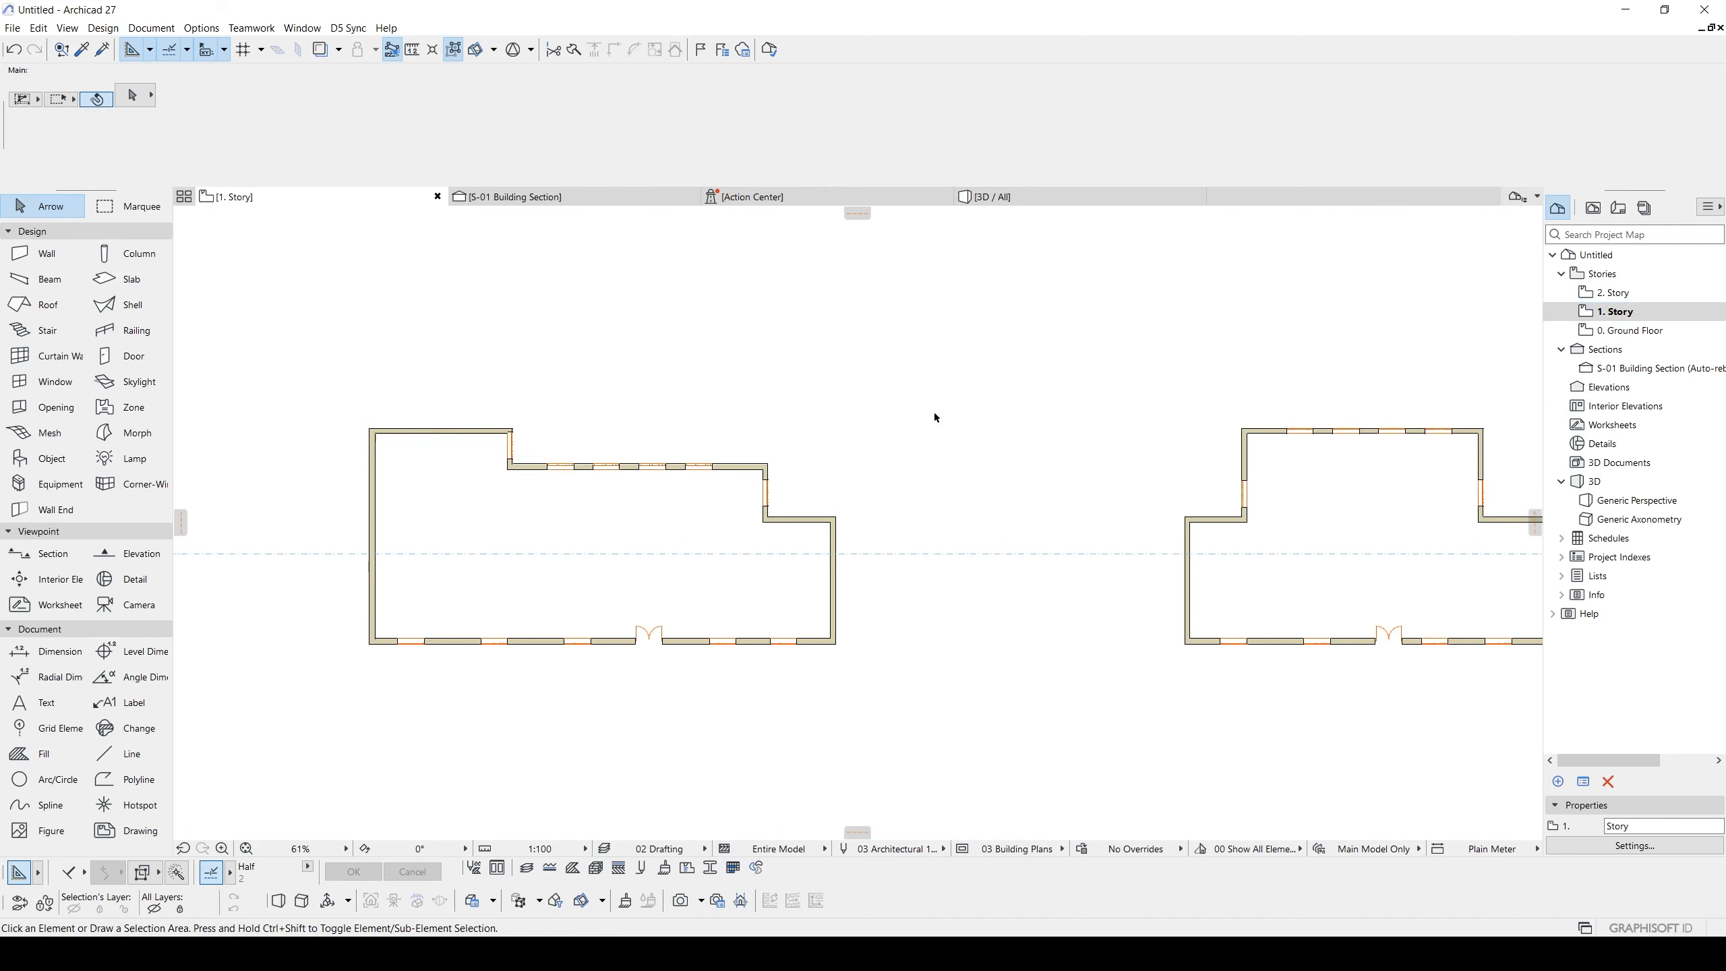
scroll(933, 412, down, 4)
middle_drag(1201, 359, 1203, 382)
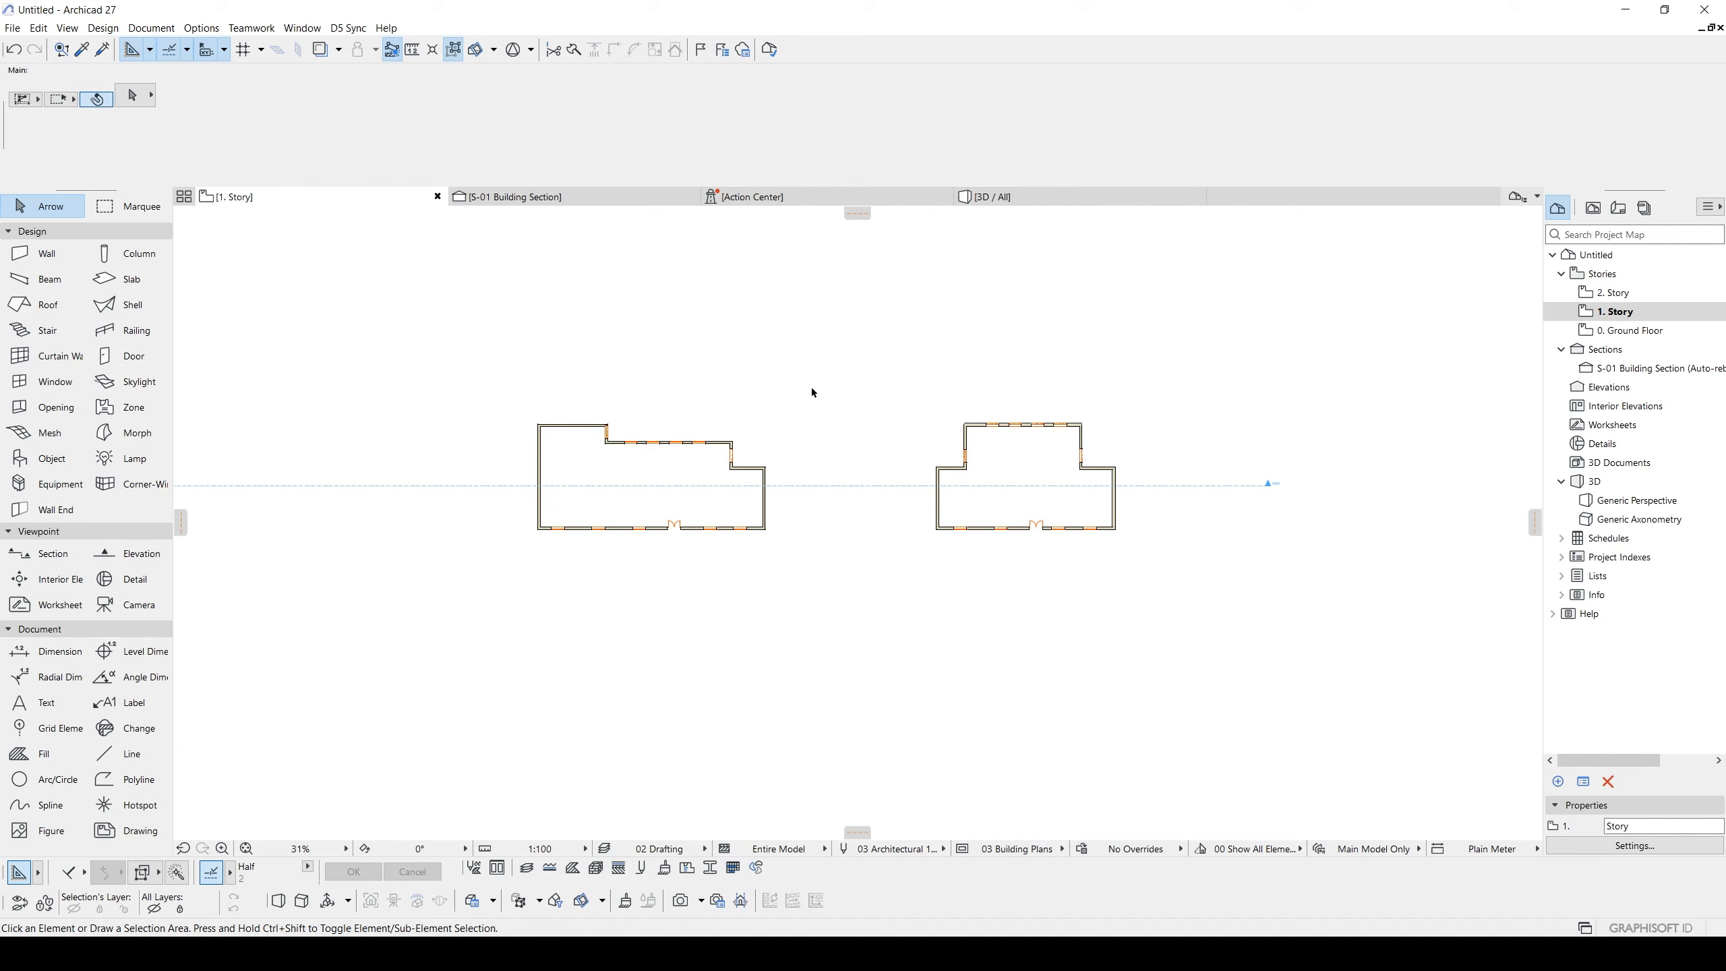
scroll(678, 400, down, 3)
- Return to the Ground Floor, open the 3D view and window-select building A to single it out, clearing the selection
double_click(1612, 331)
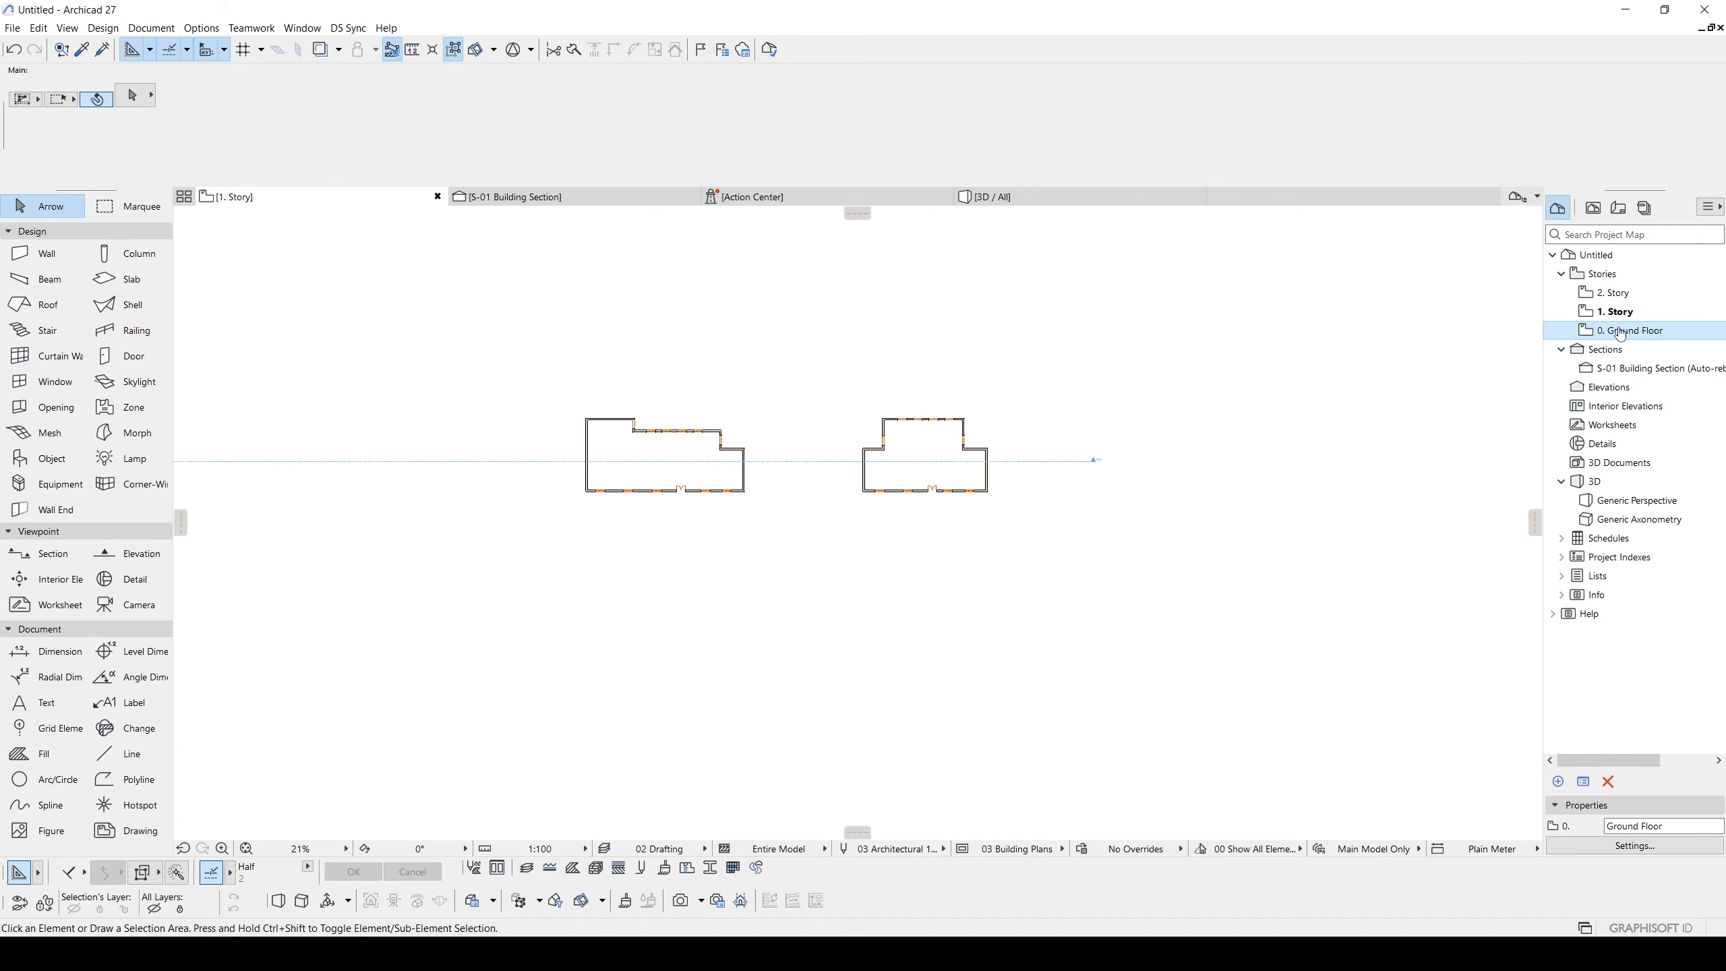
key(F3)
scroll(844, 389, down, 1)
middle_drag(844, 389, 754, 495)
drag(590, 384, 827, 631)
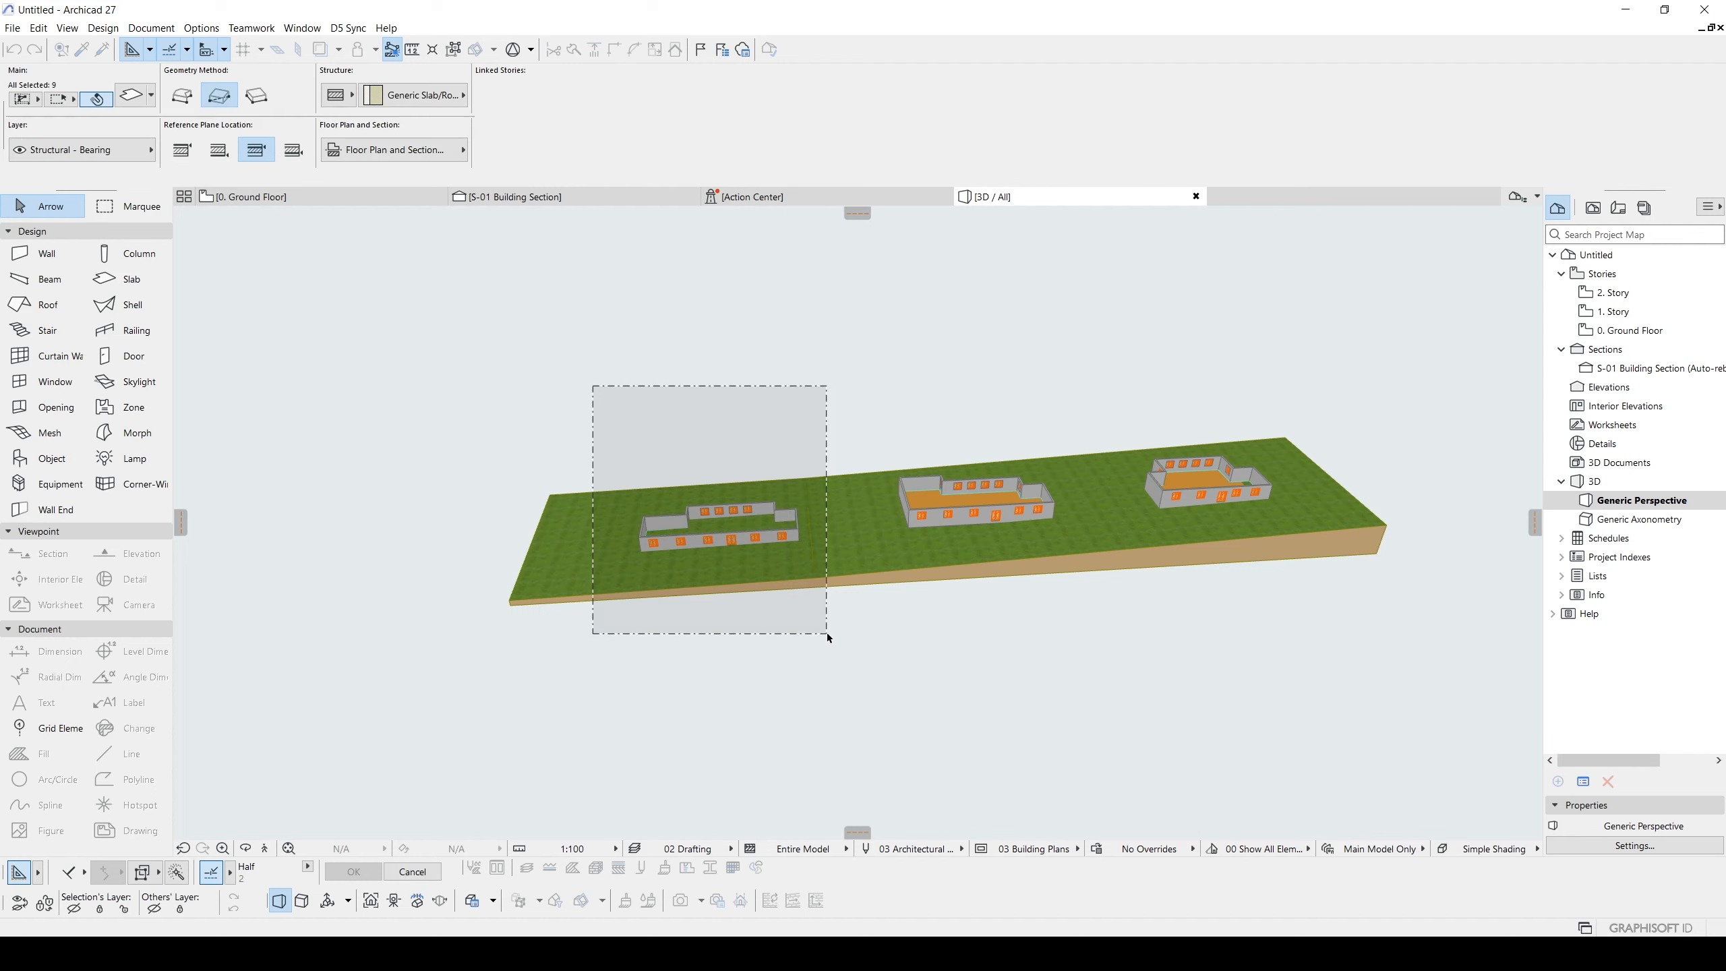
middle_drag(533, 502, 676, 485)
click(814, 601)
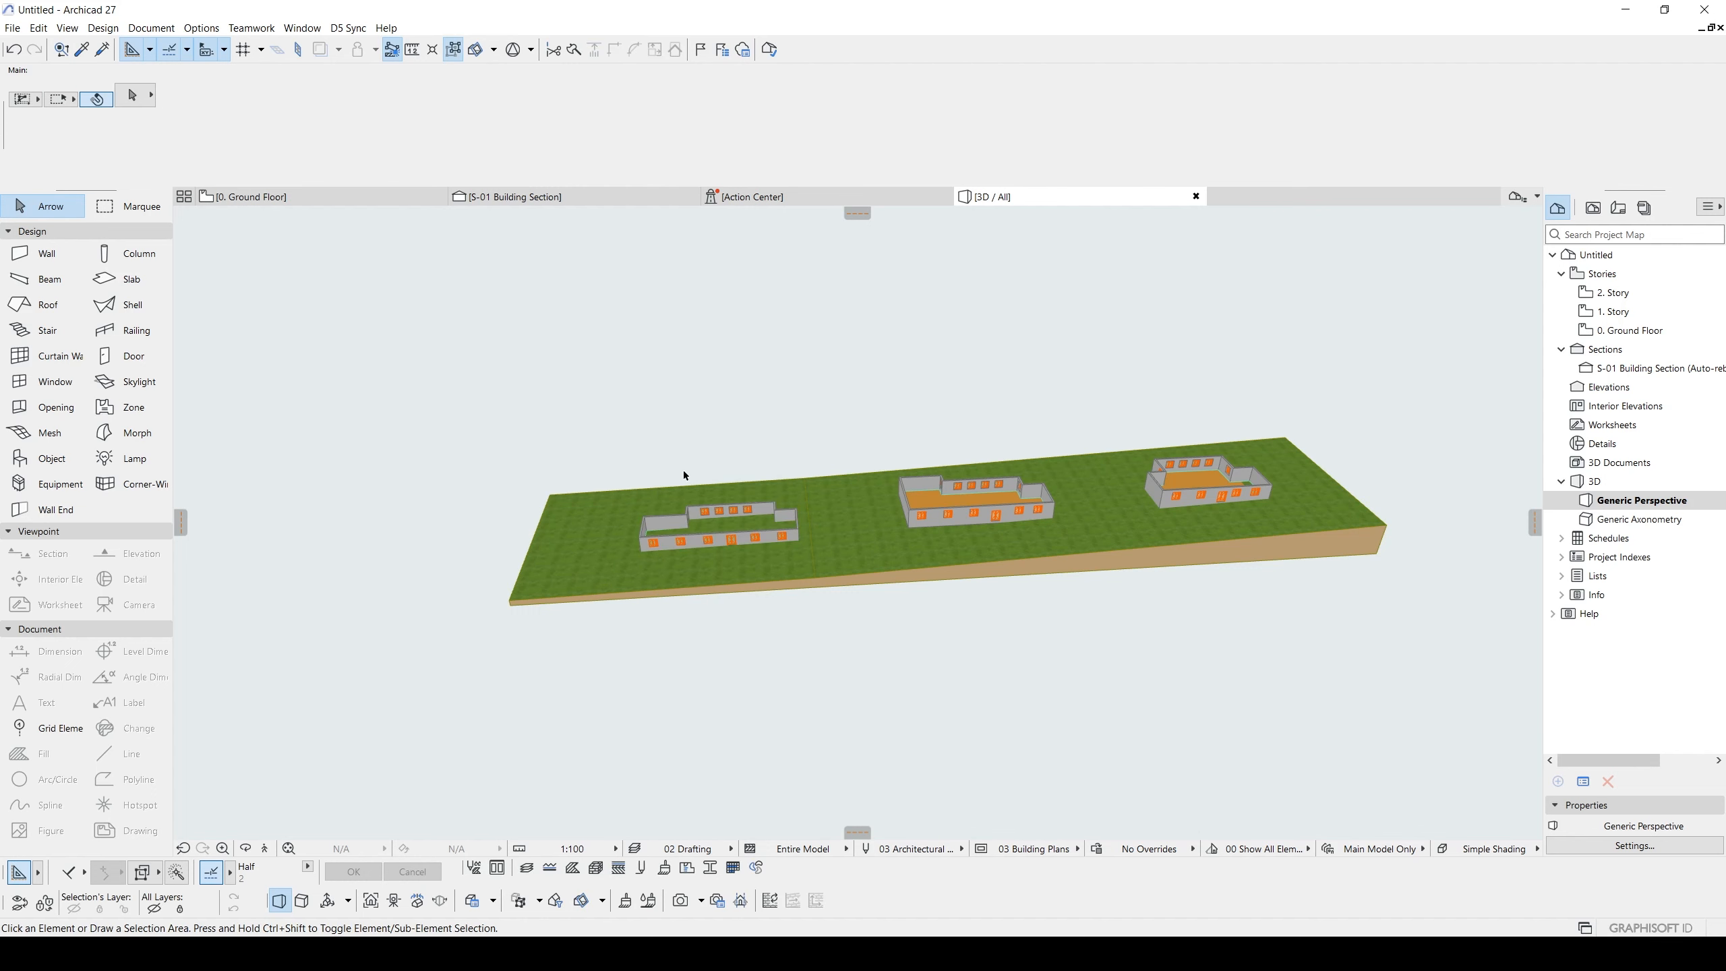
- Window-select buildings B and C in turn in 3D, clear the selection, and check the front wall information of building B
scroll(665, 519, up, 2)
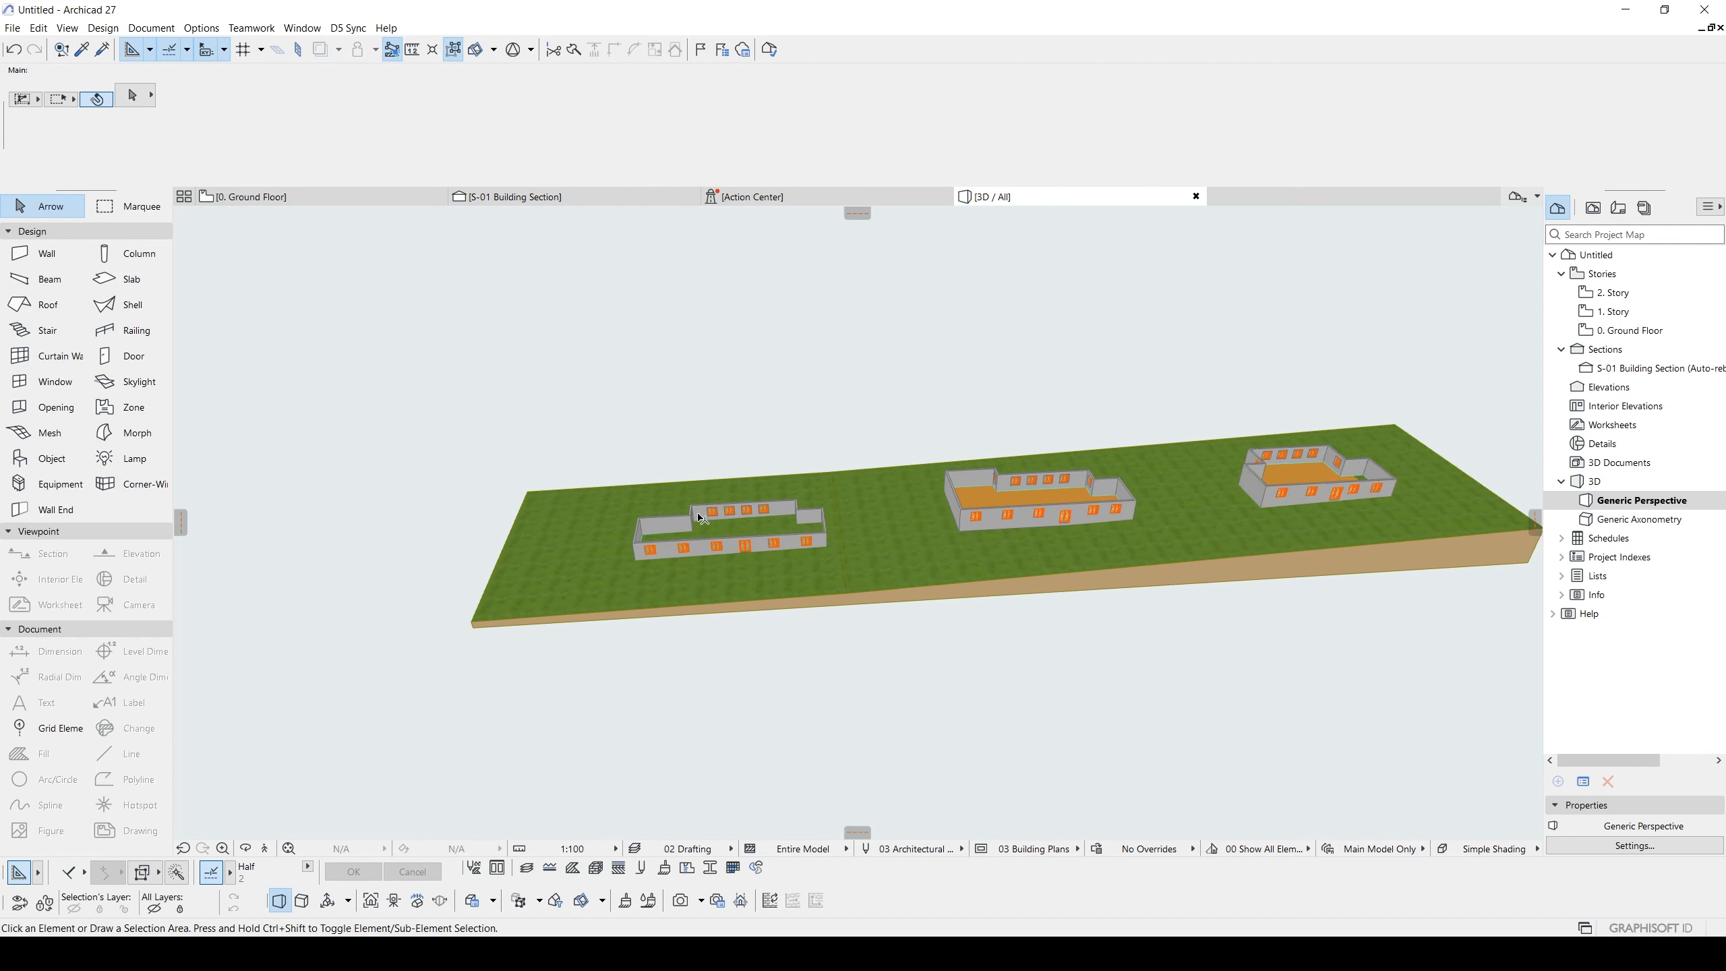
scroll(693, 529, down, 2)
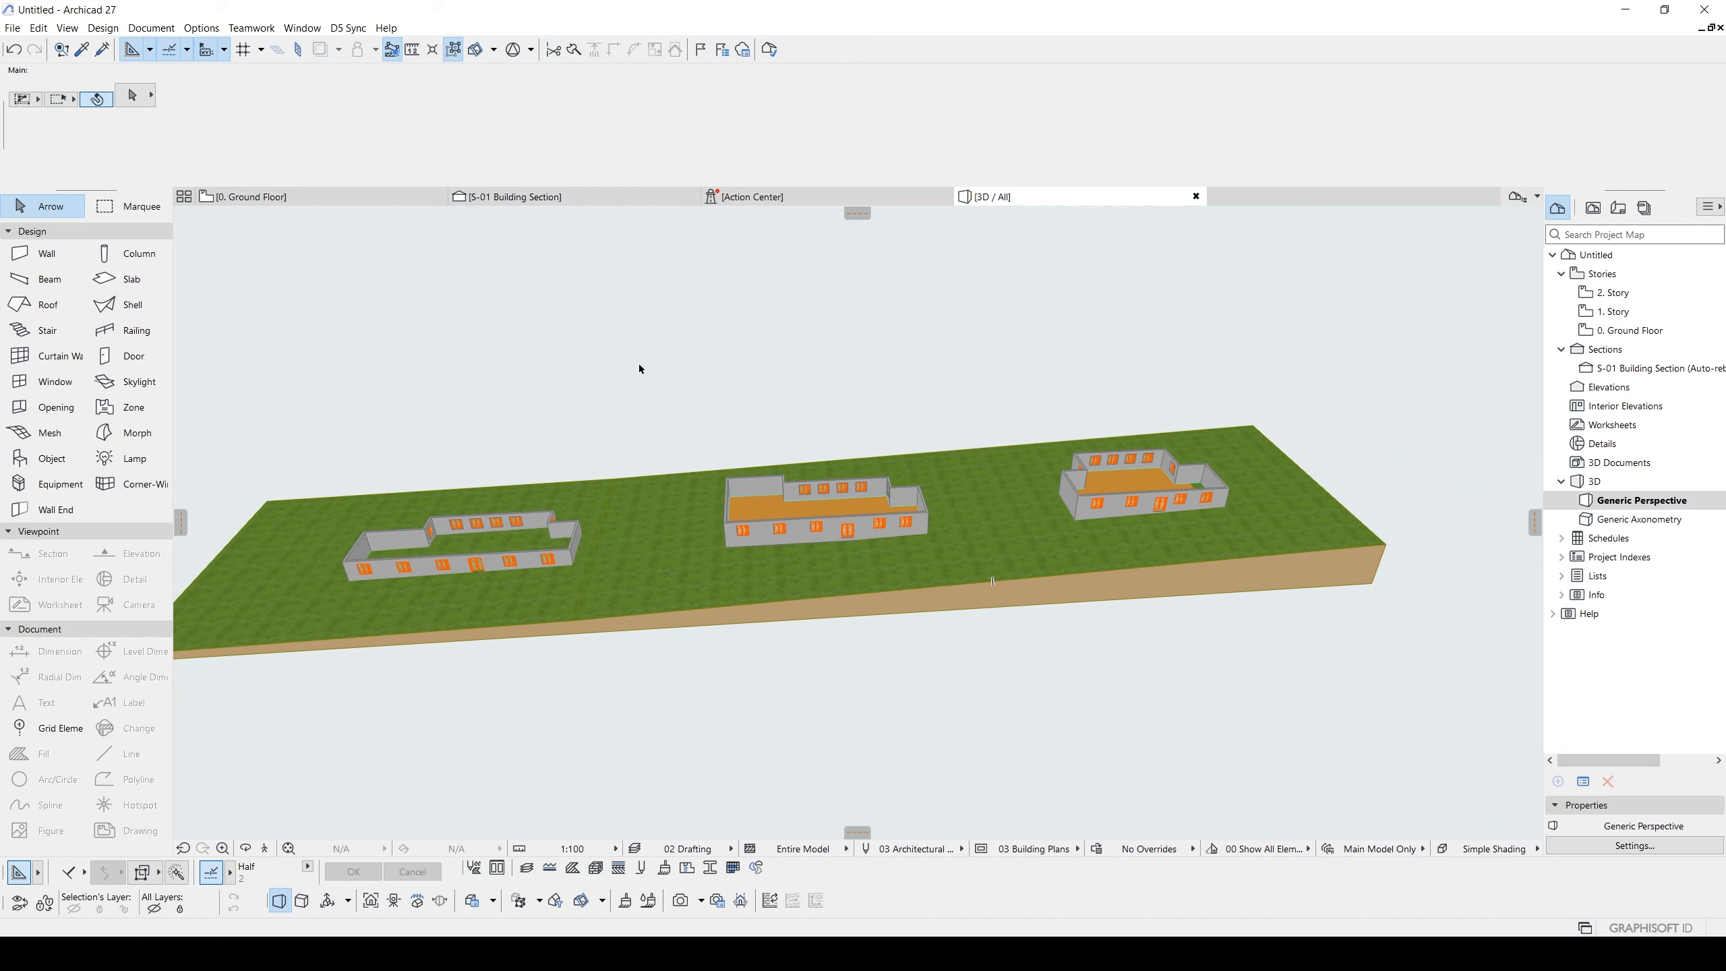
drag(639, 366, 991, 648)
click(958, 411)
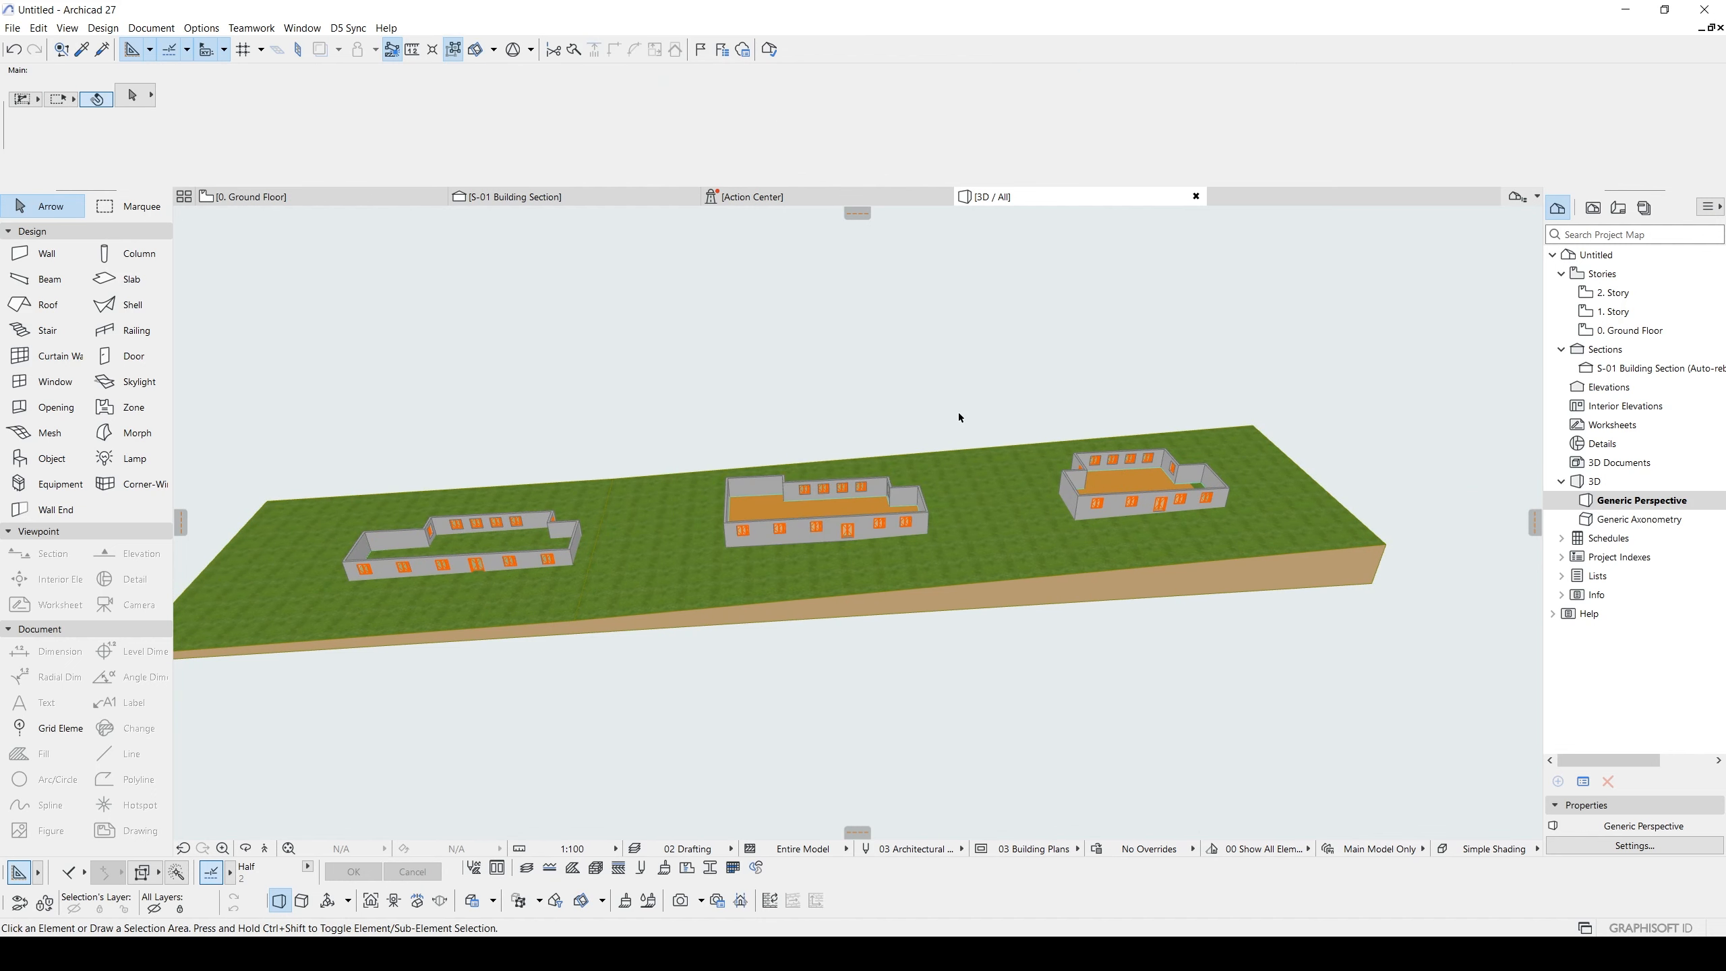
drag(944, 365, 1320, 671)
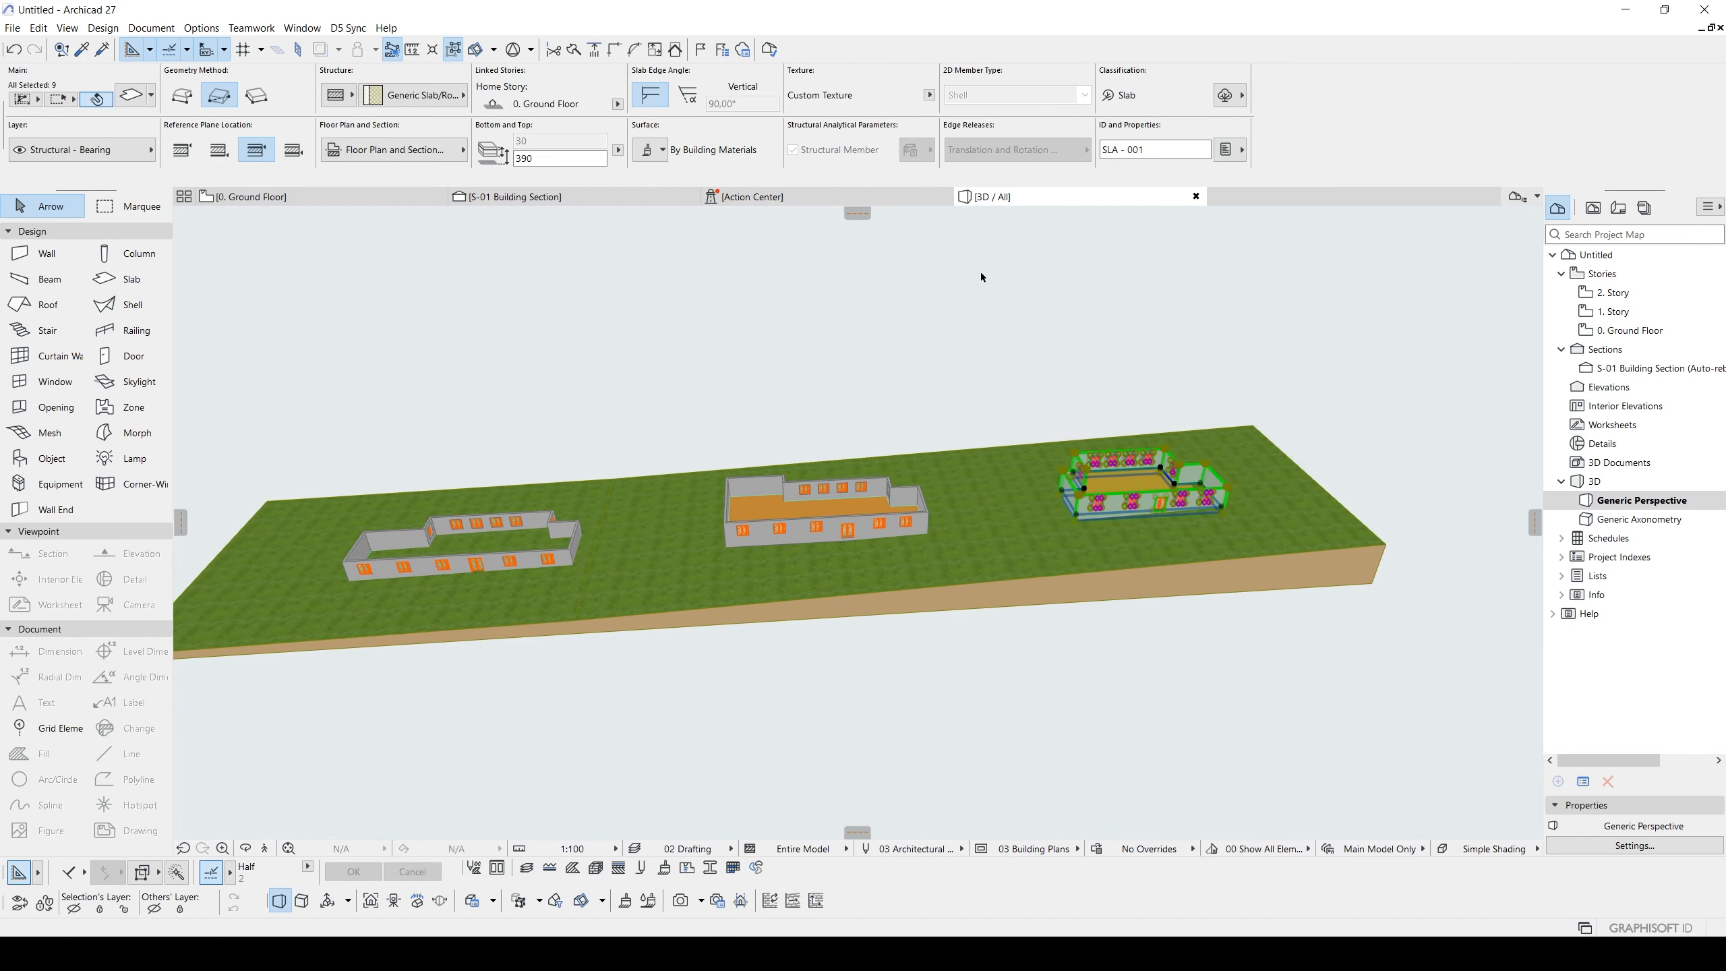
click(1023, 391)
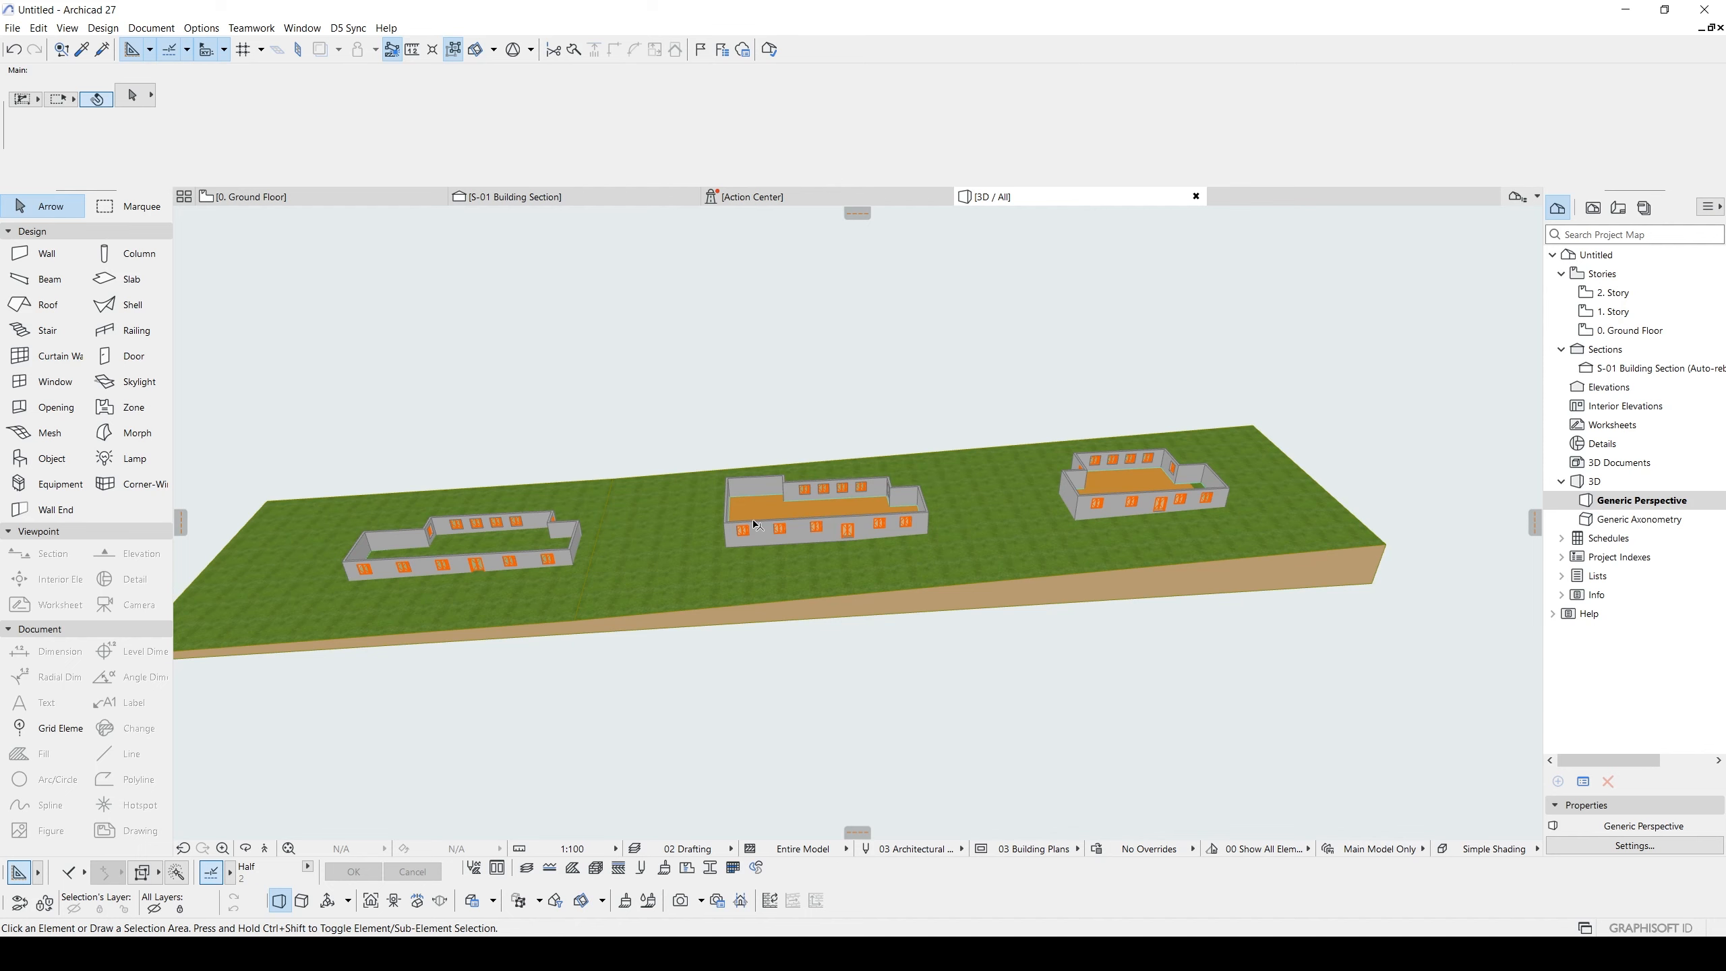
mouse_move(756, 525)
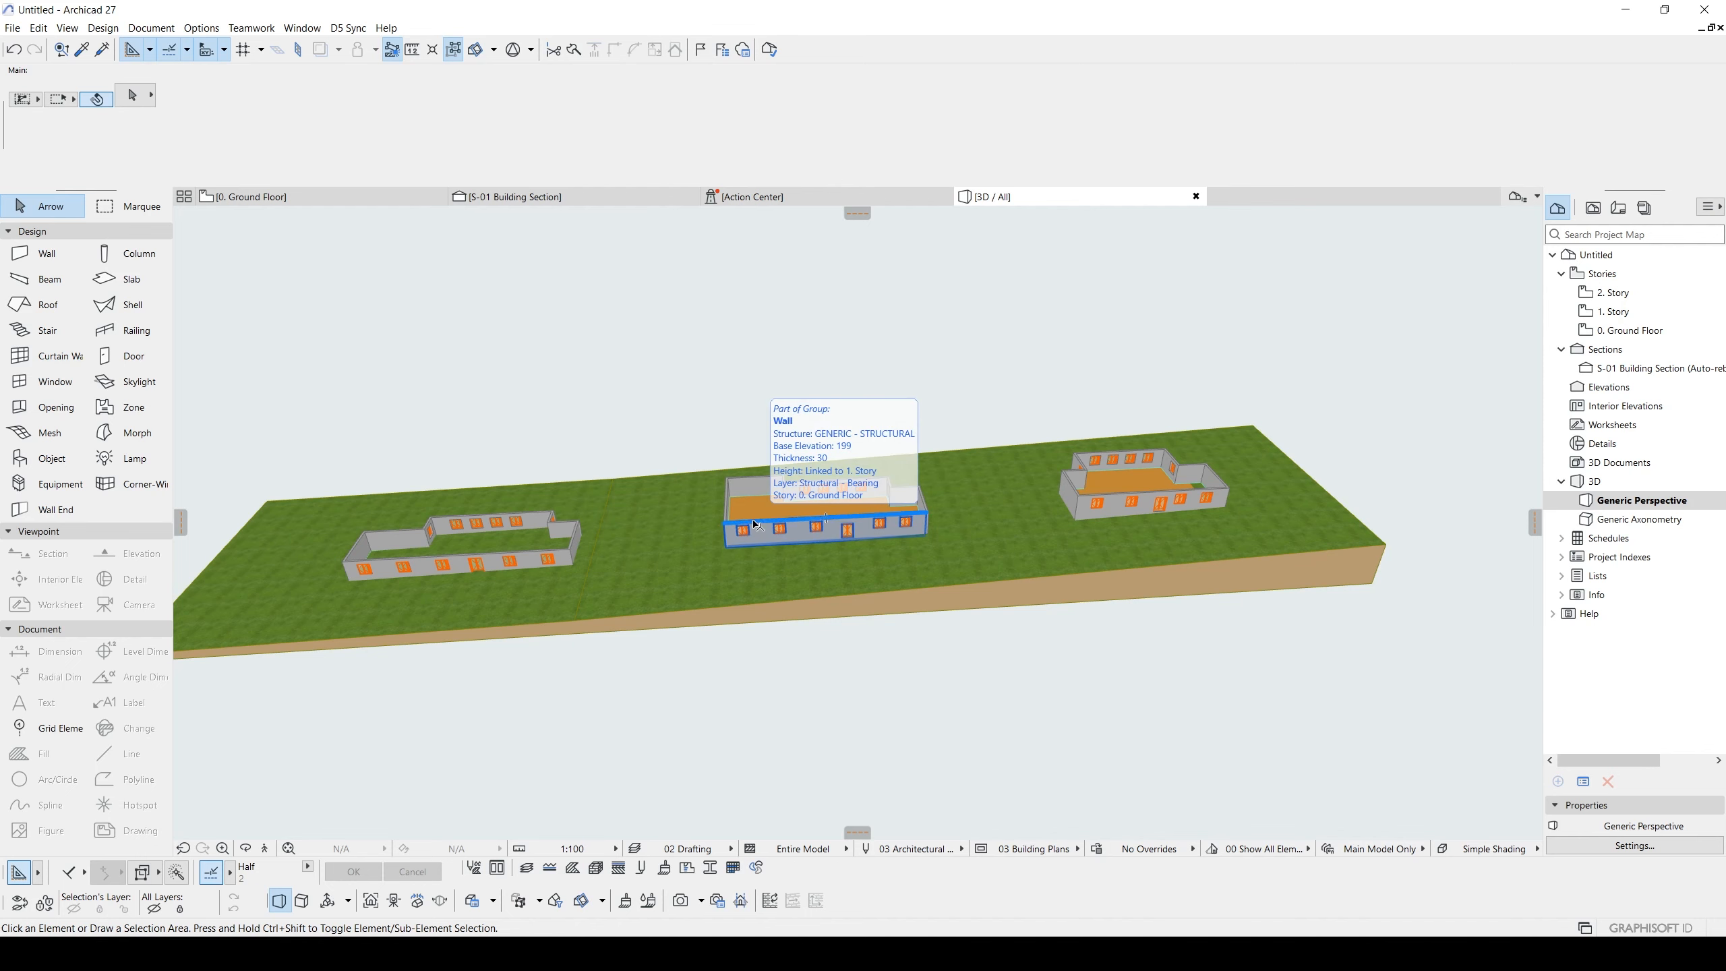
- Reopen the Ground Floor plan and window-select building A with its text label to check its elements, clearing the selection
key(F2)
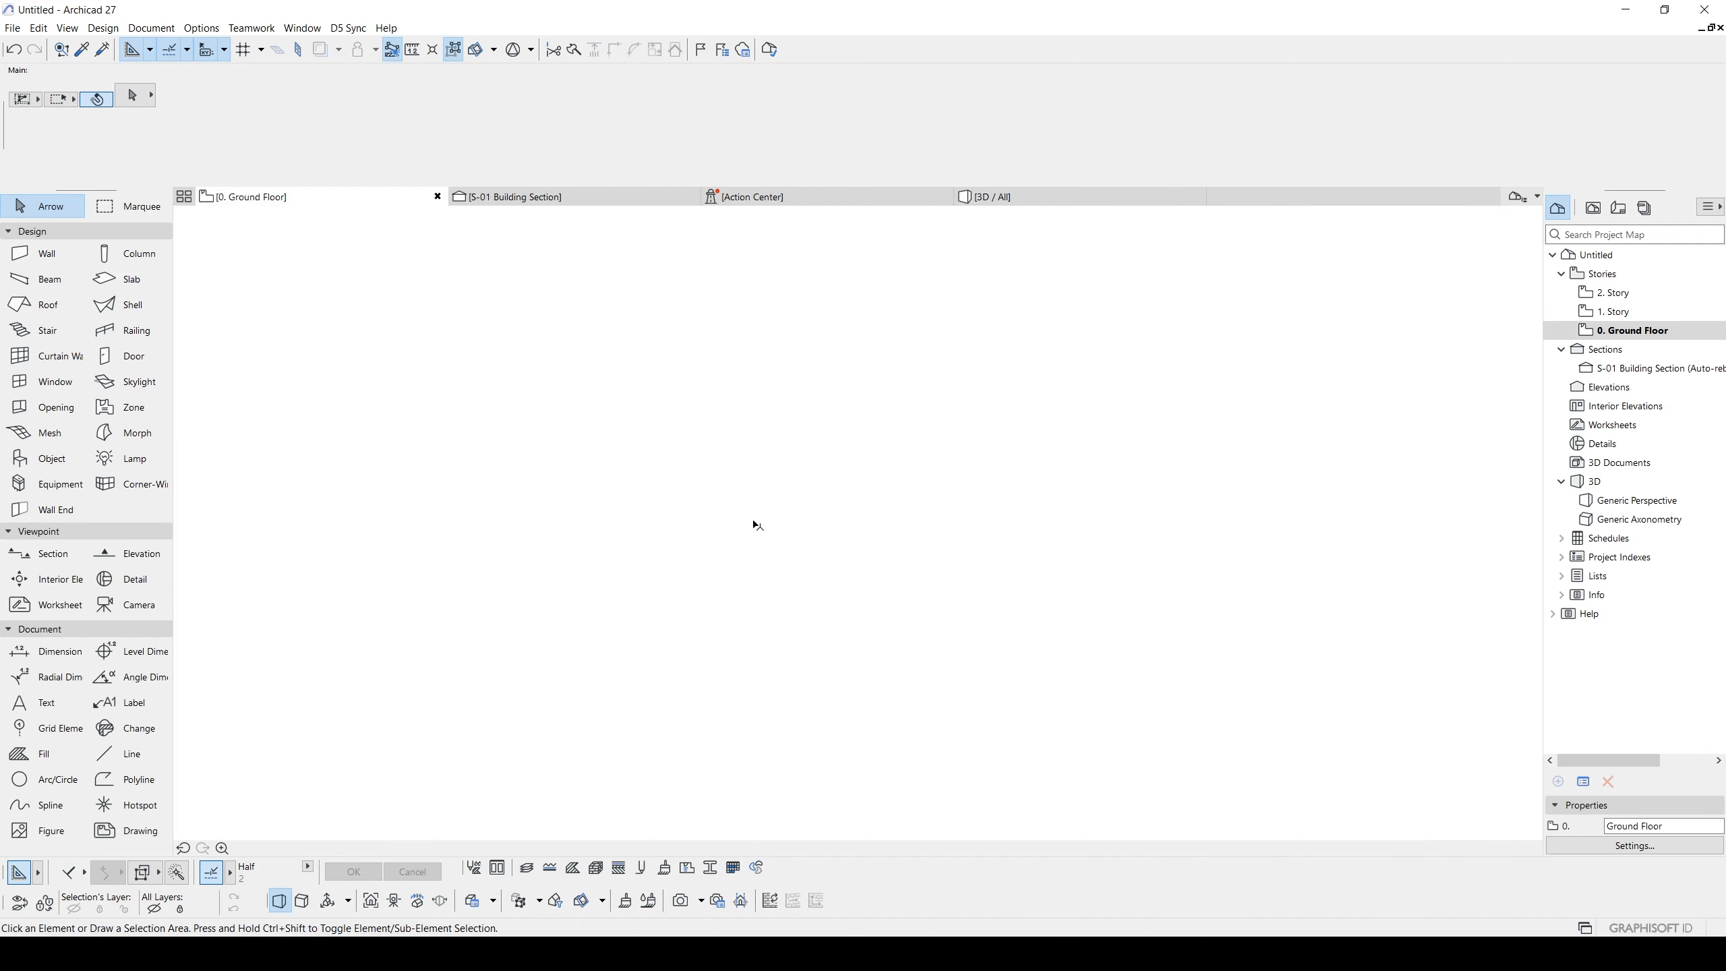
scroll(762, 506, up, 3)
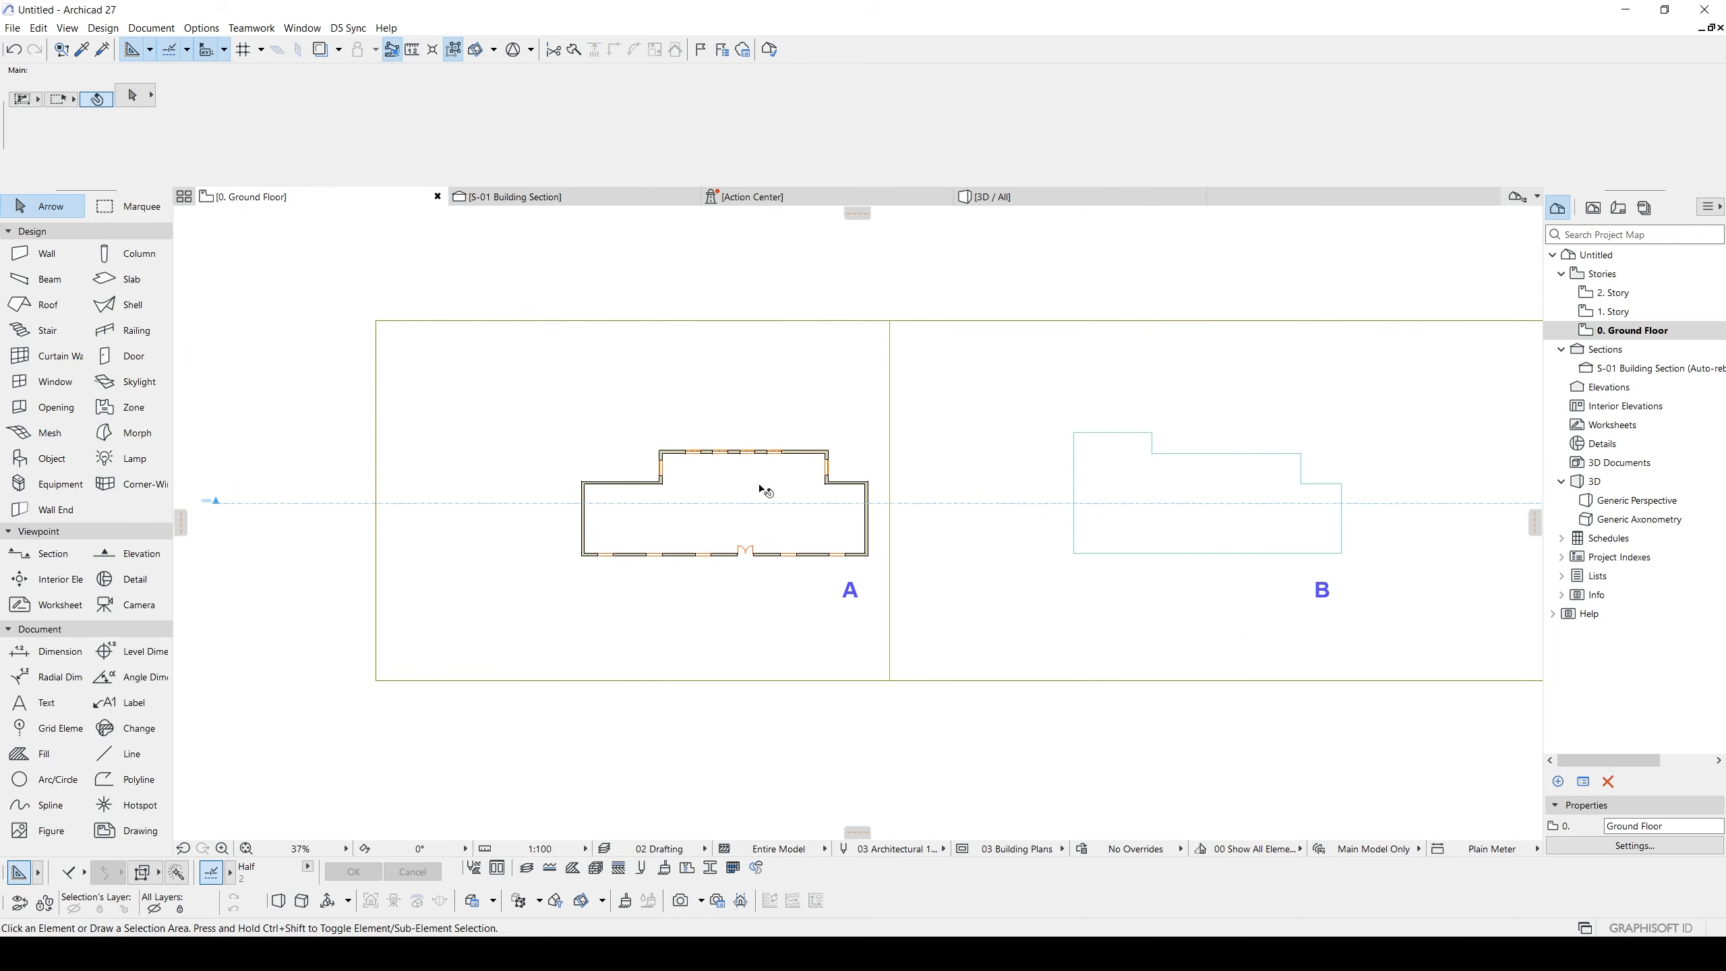
click(514, 284)
click(953, 632)
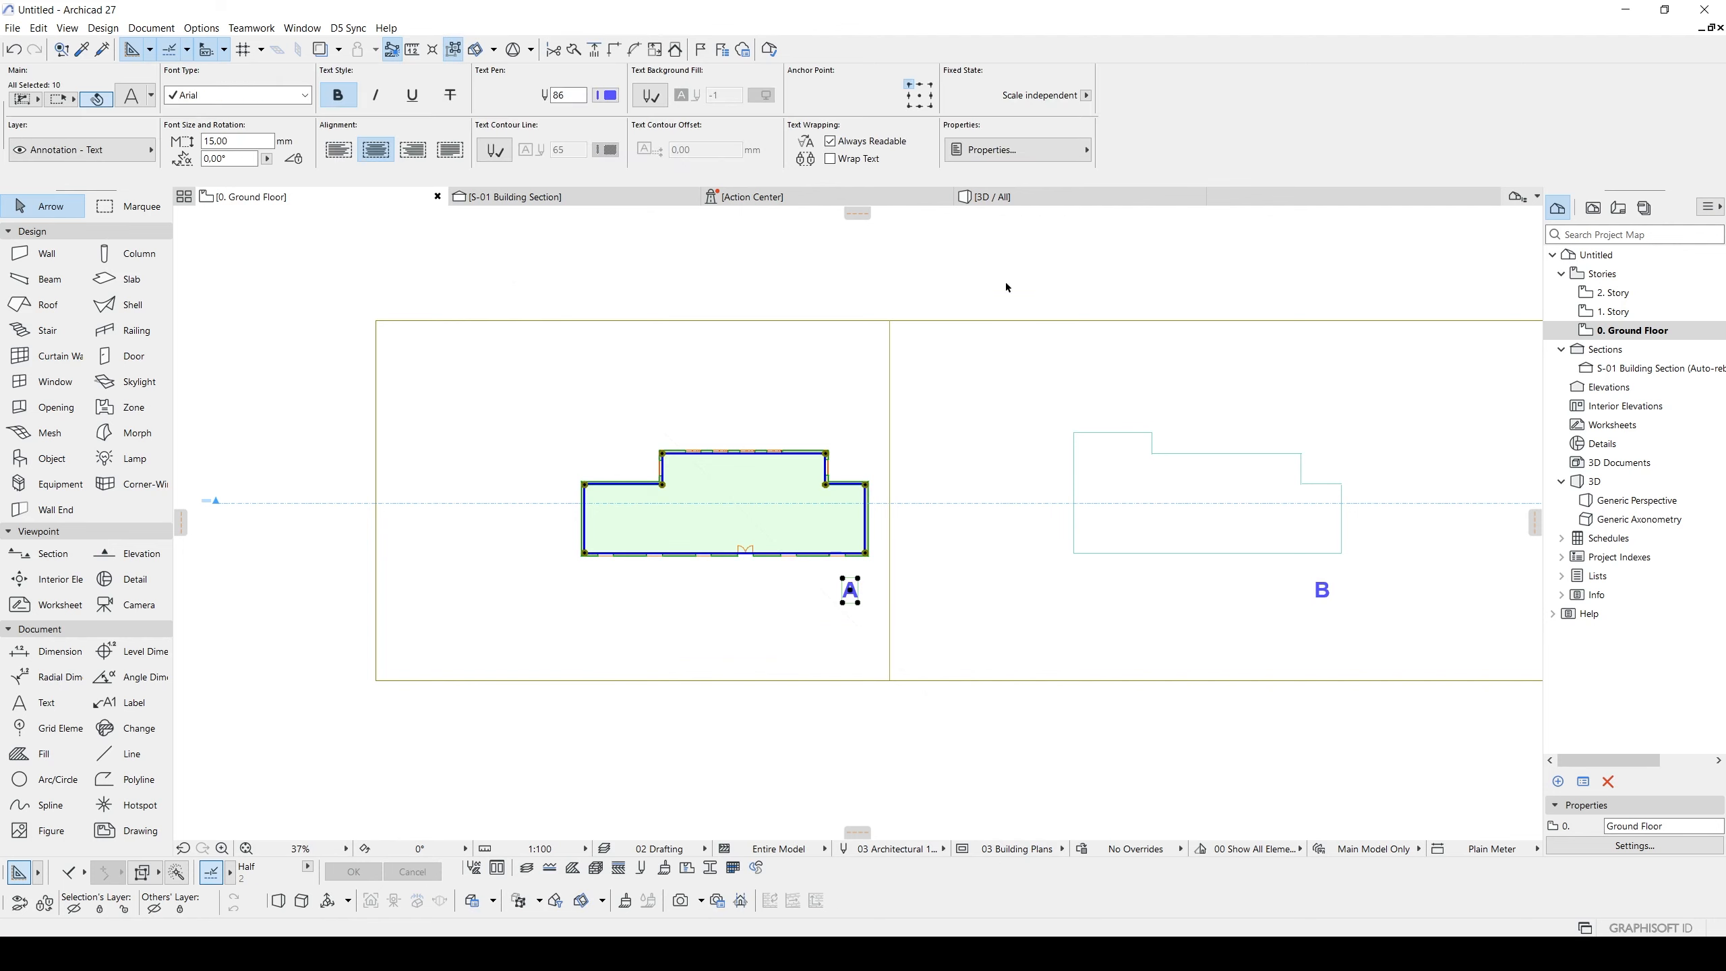
key(Escape)
- Window-select building B's outline and text label on the Ground Floor plan to check its elements, clearing the selection
middle_drag(1137, 345, 671, 346)
click(536, 278)
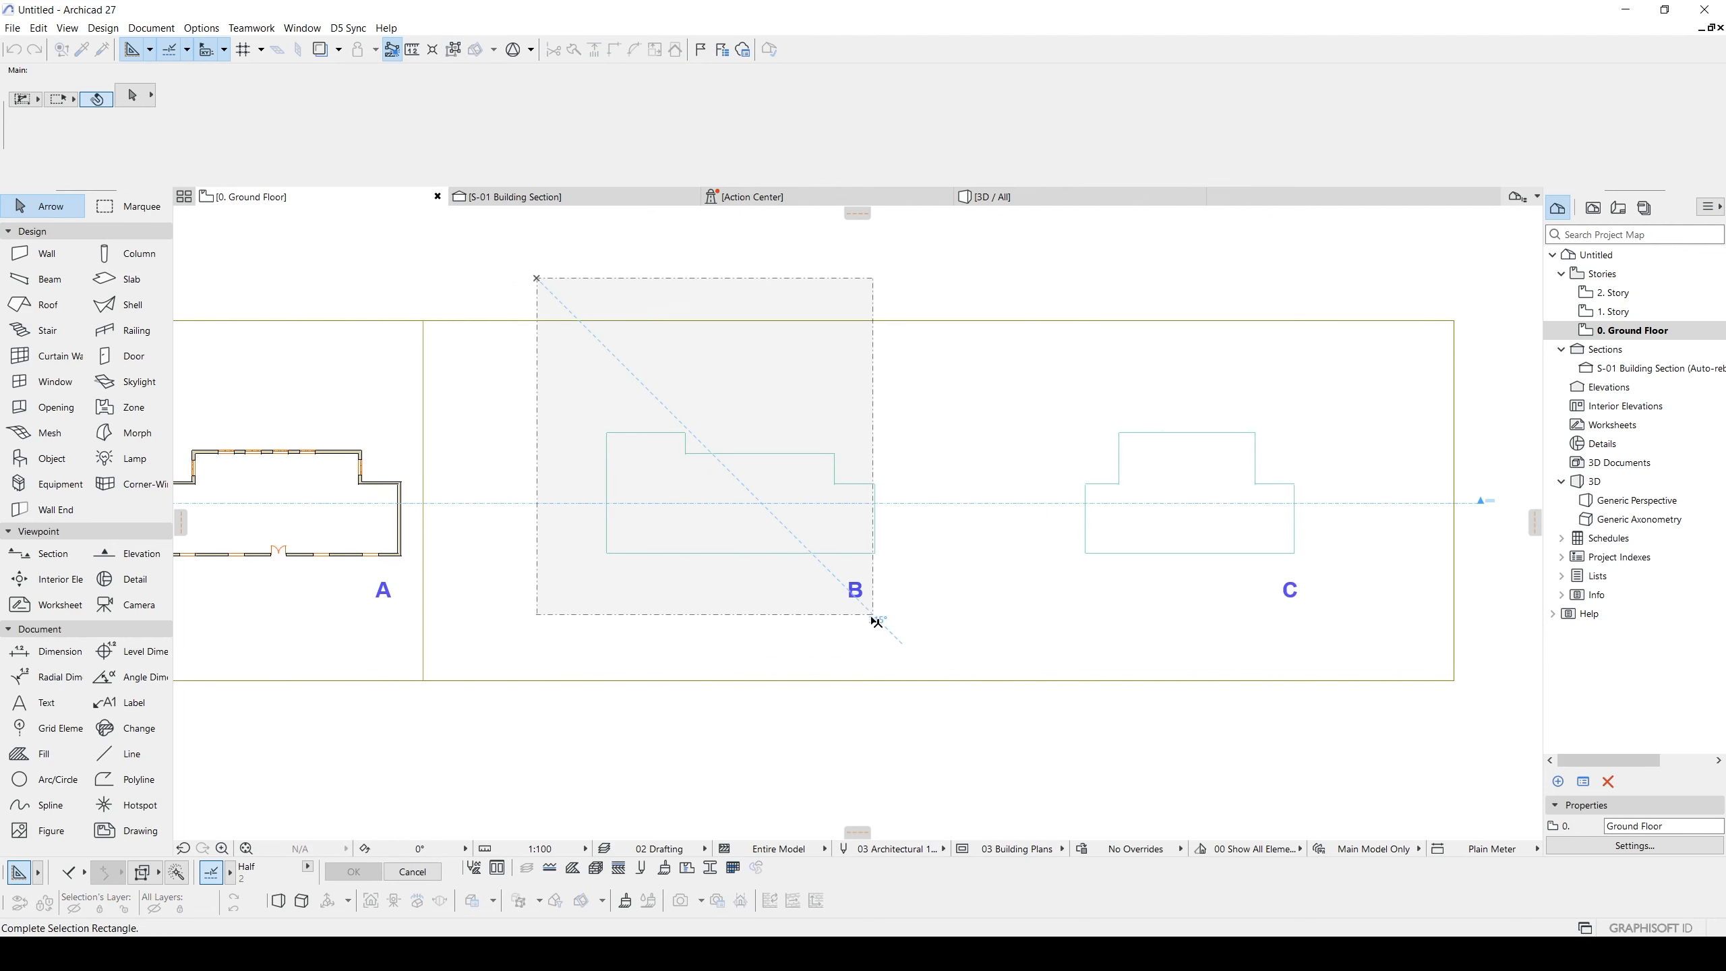
click(920, 614)
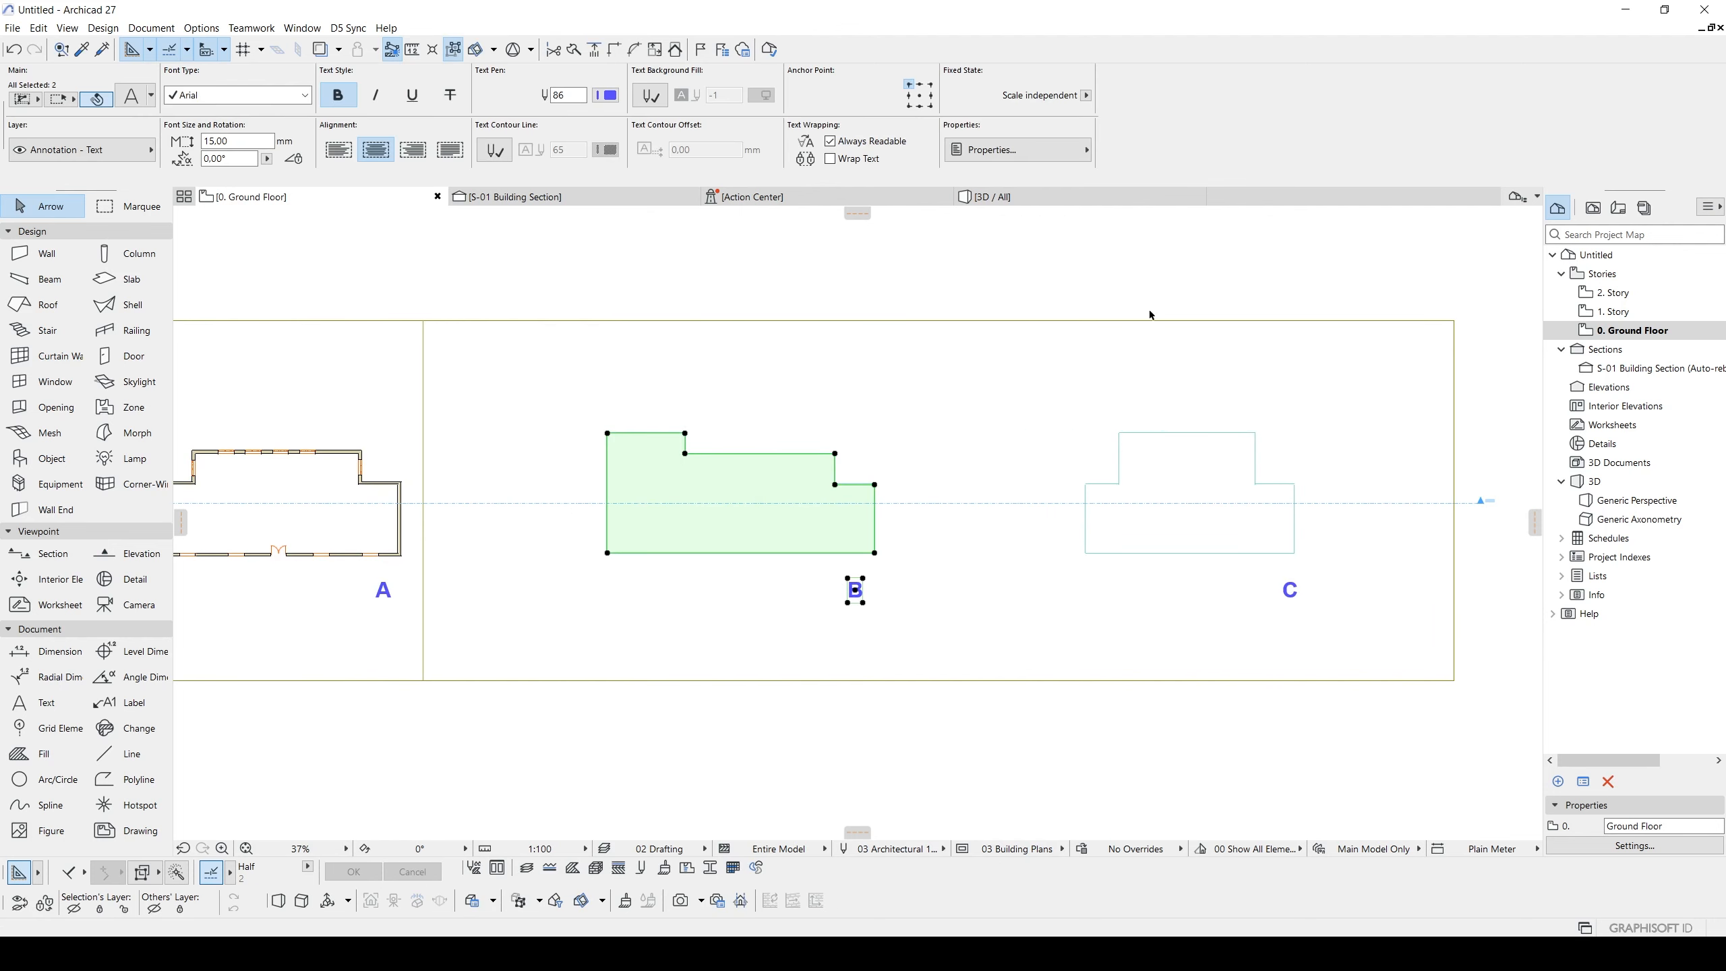
key(Escape)
- Select building A's front wall on the Ground Floor plan and window-select the whole building in 3D, returning to the plan and clearing the selection
middle_drag(478, 462, 934, 494)
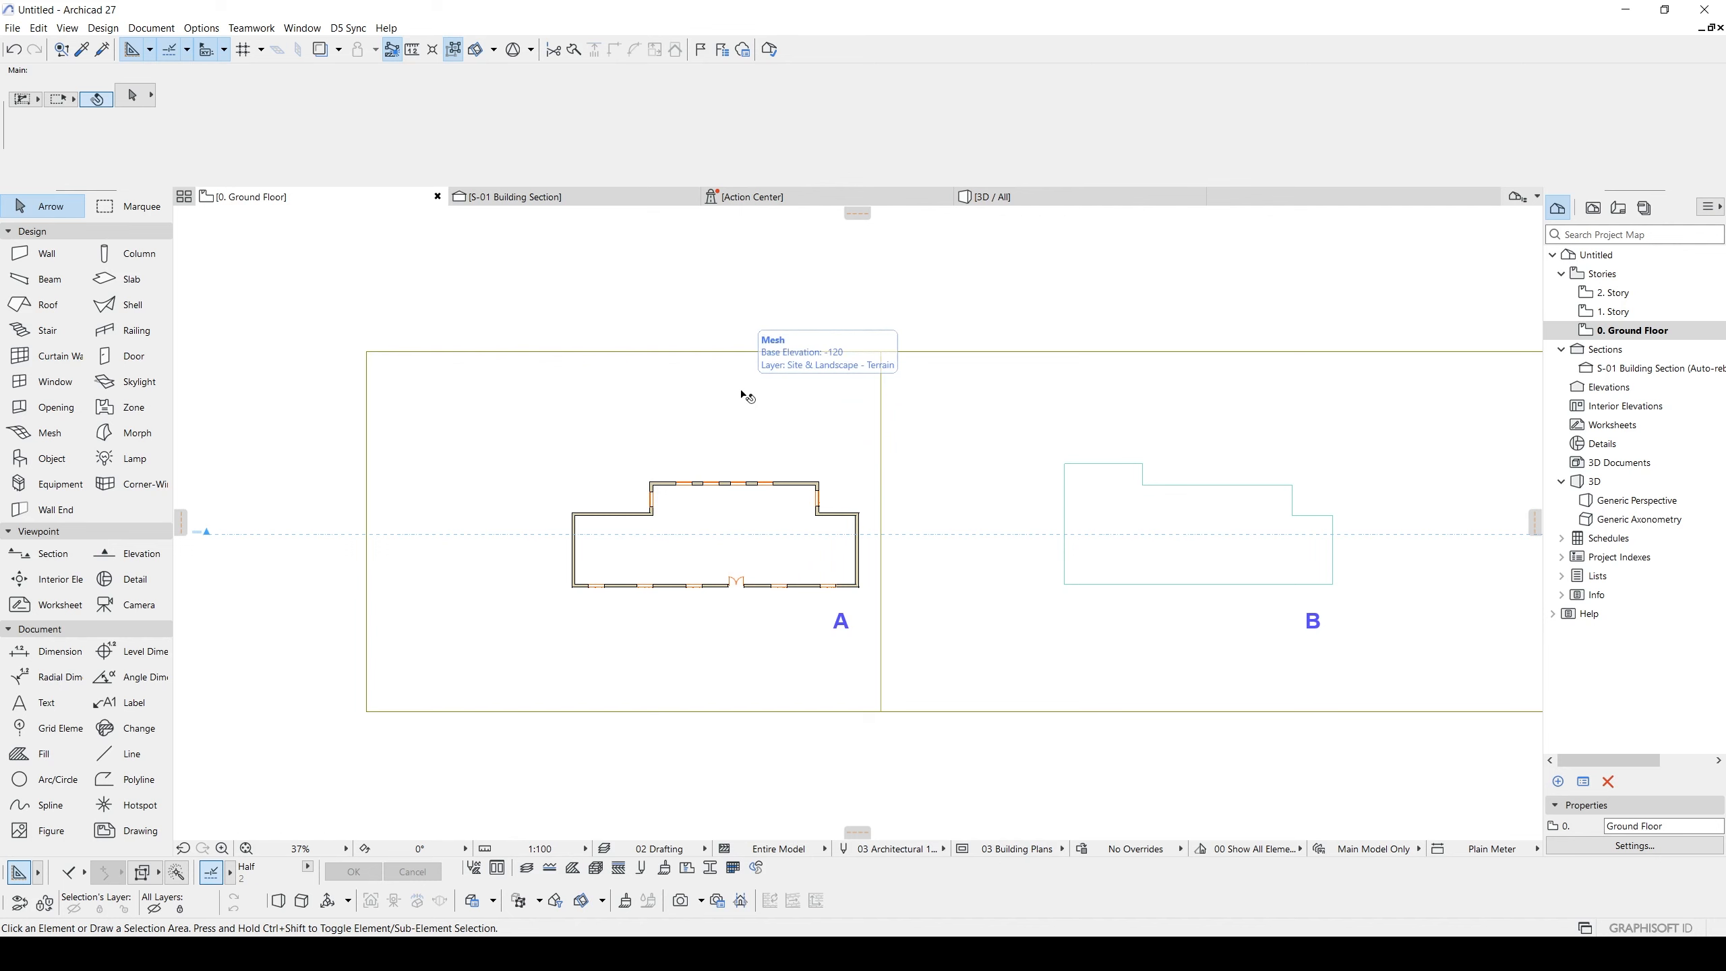
click(800, 588)
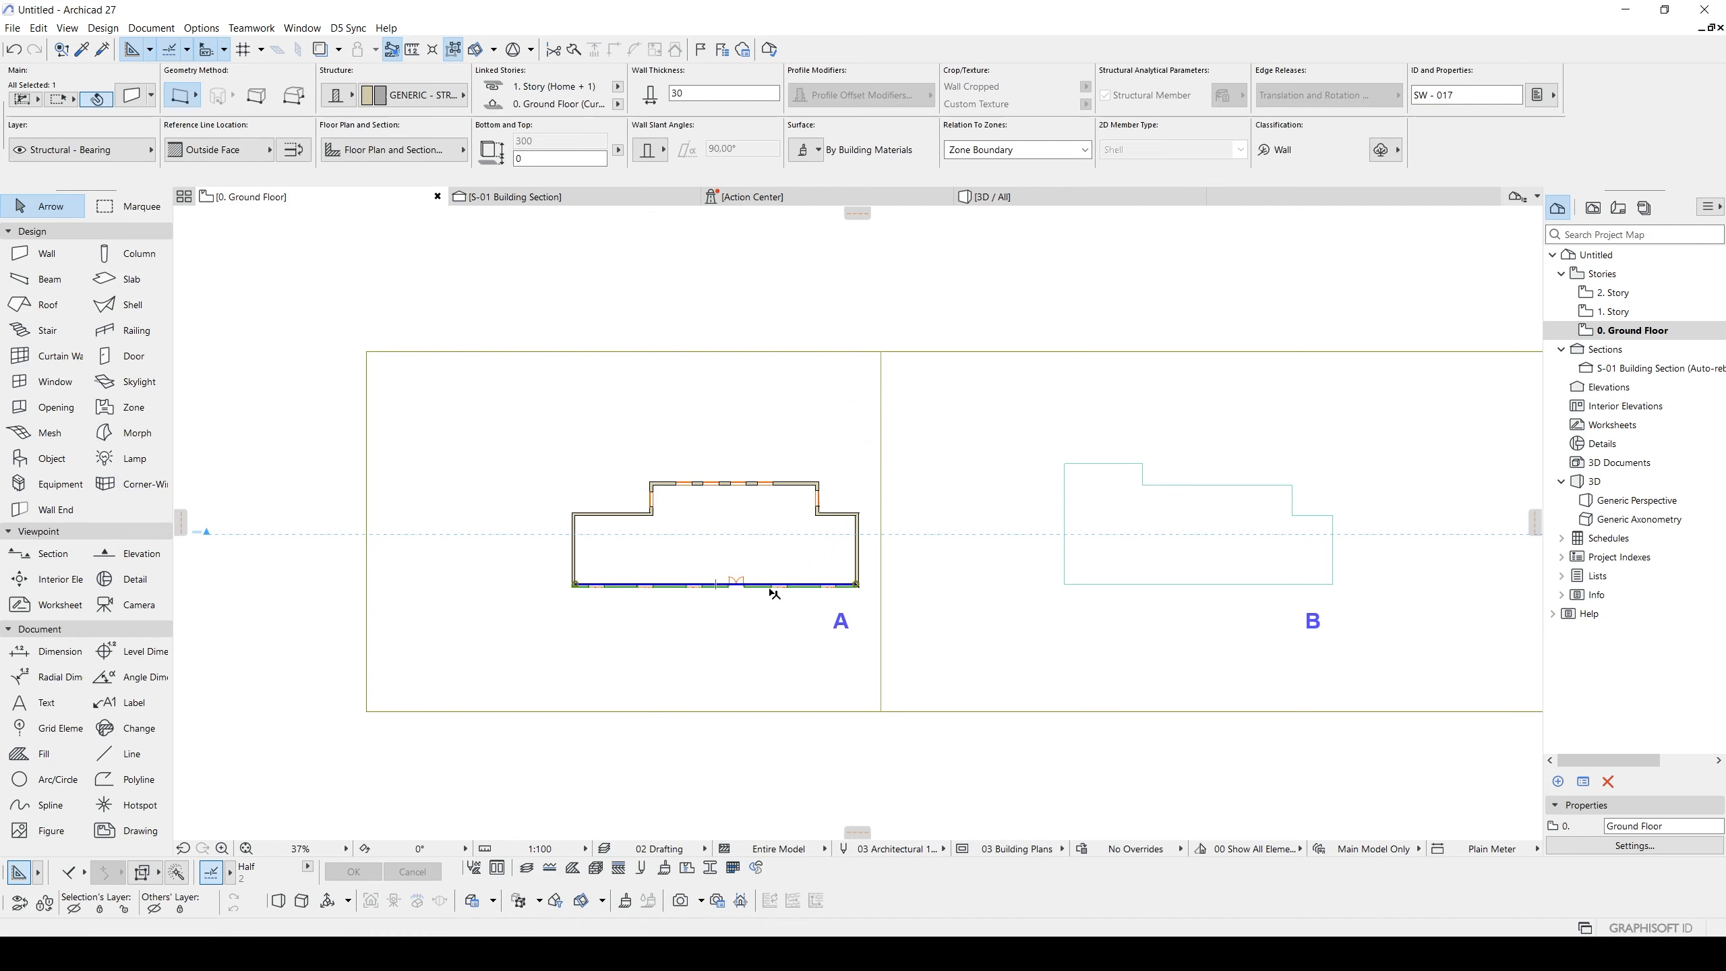
middle_drag(617, 524, 690, 498)
key(F3)
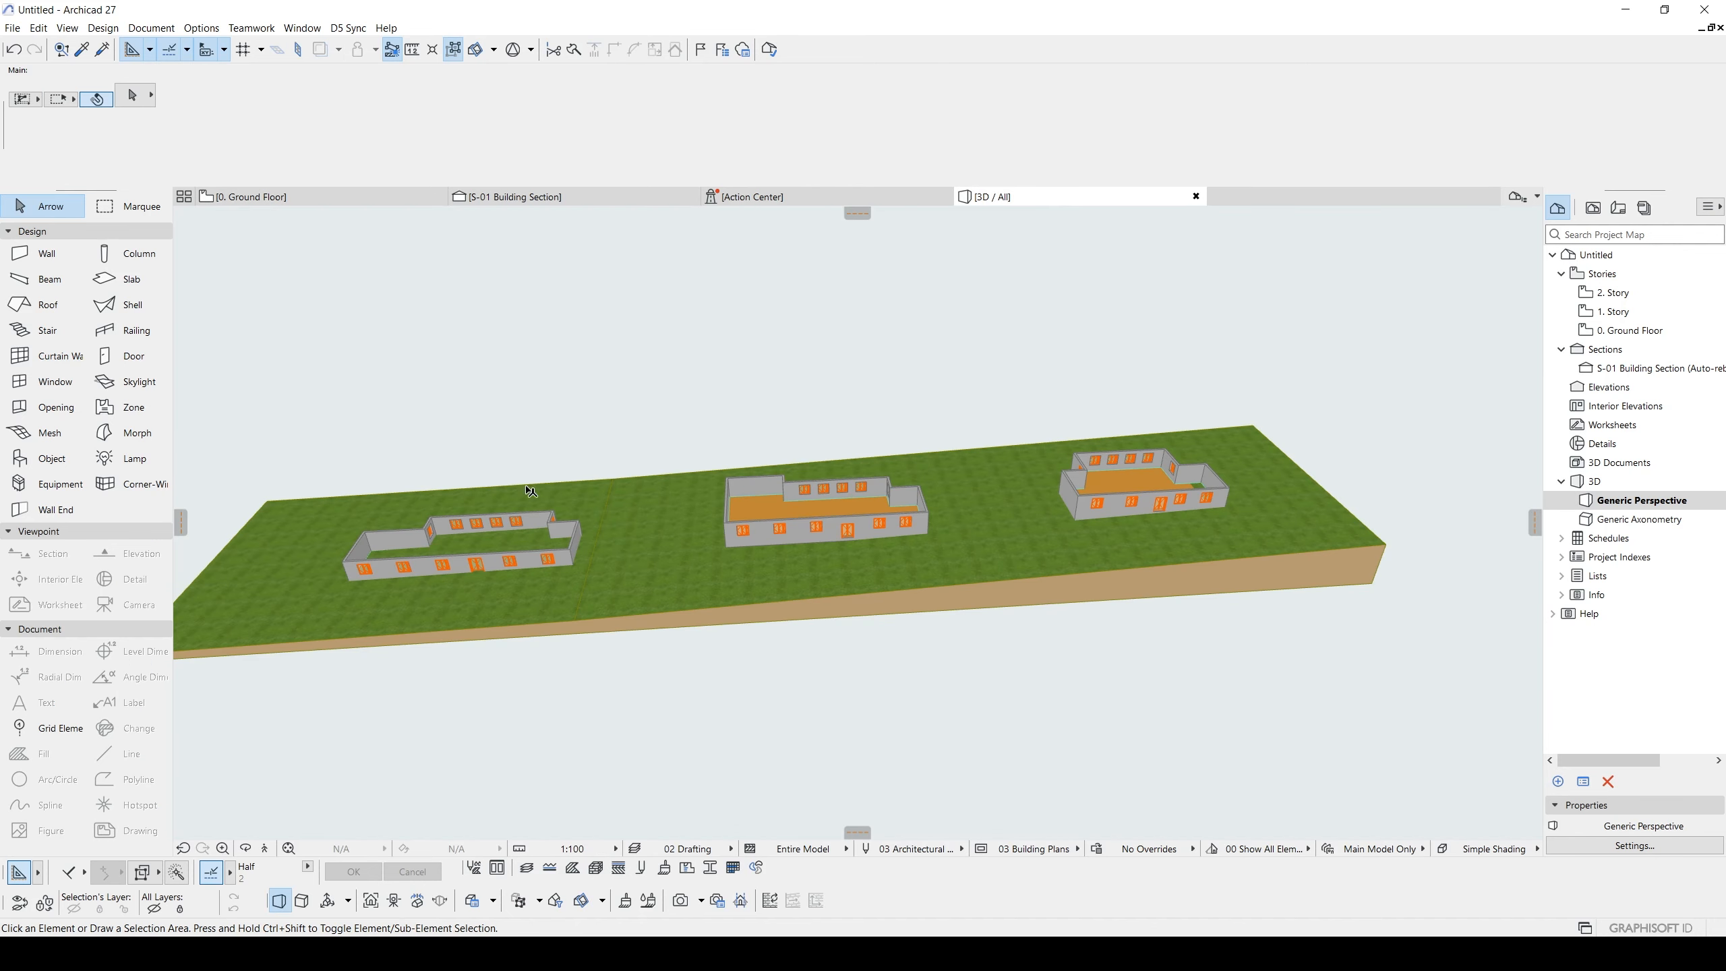
drag(550, 390, 854, 659)
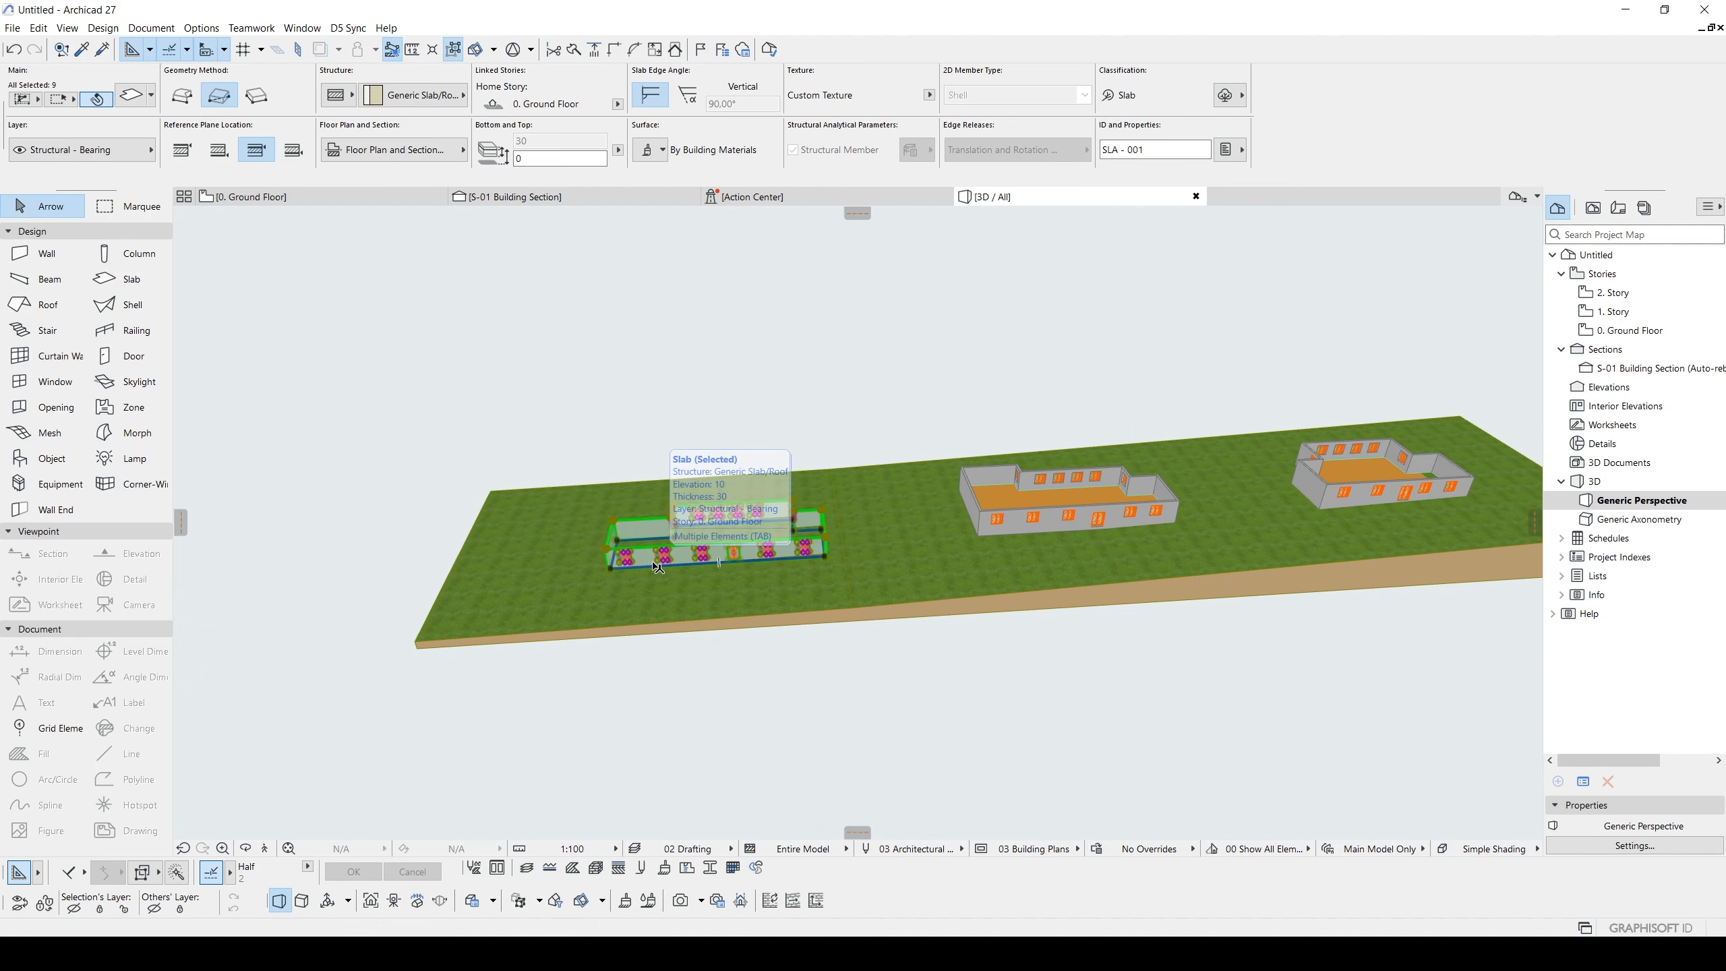
key(F2)
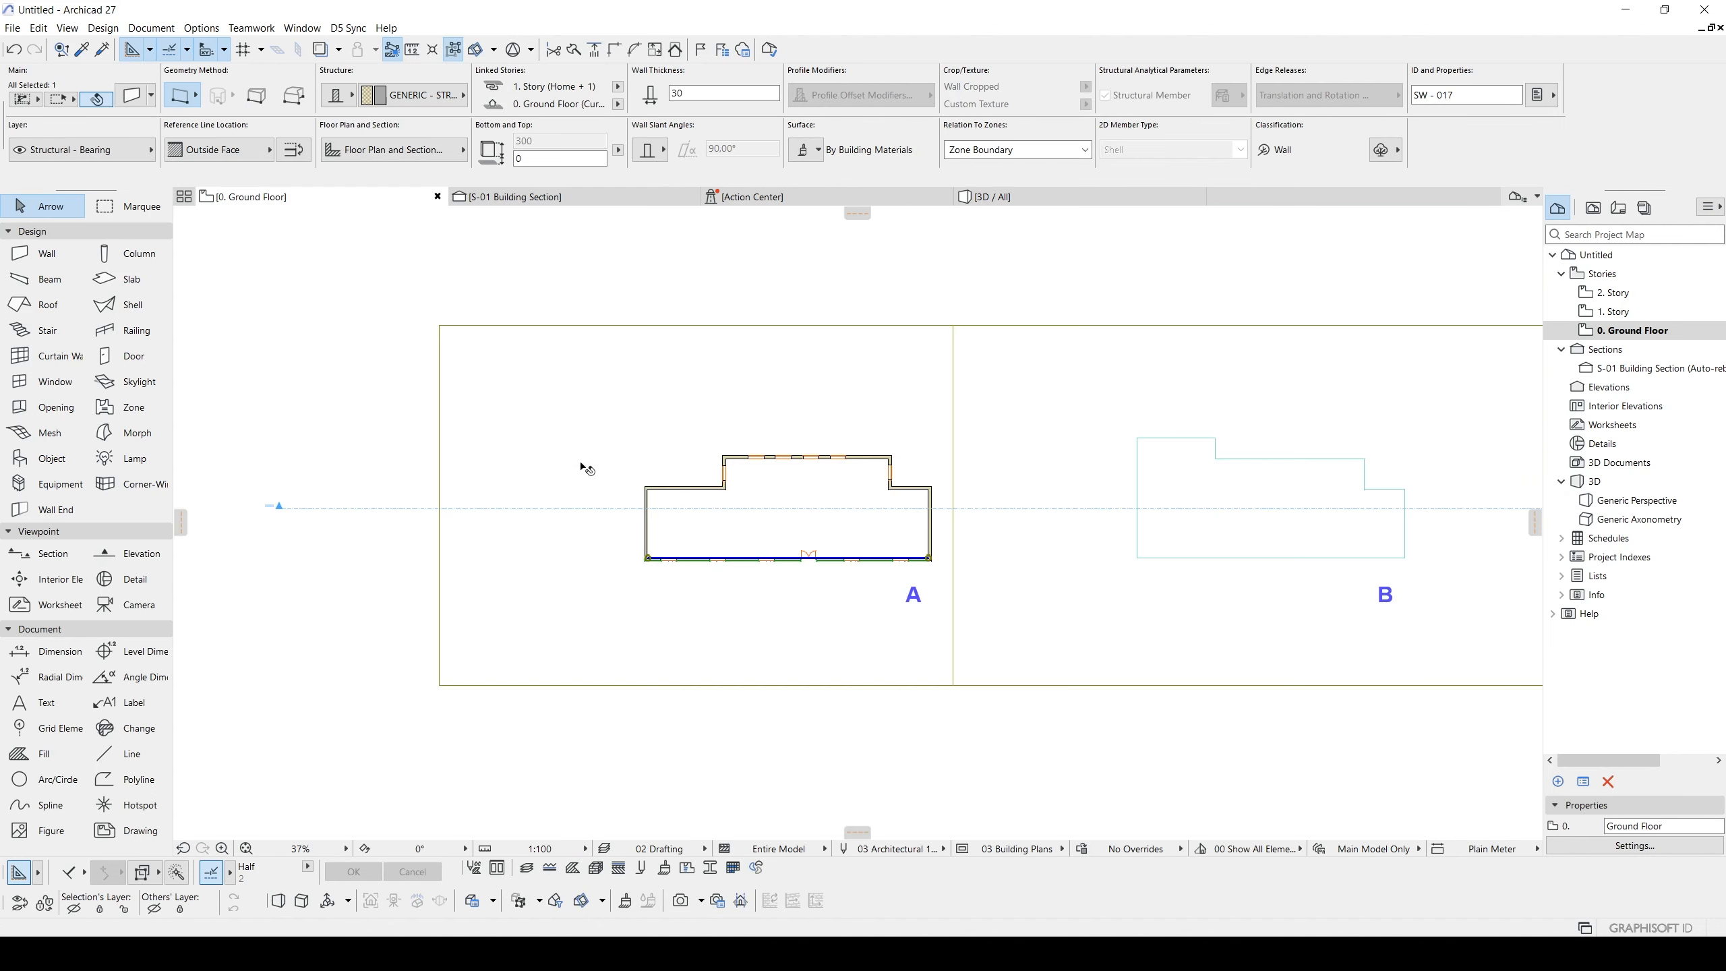
key(Escape)
- Enclose building A and its text label in a marquee on the Ground Floor plan, and clear the marquee
click(118, 208)
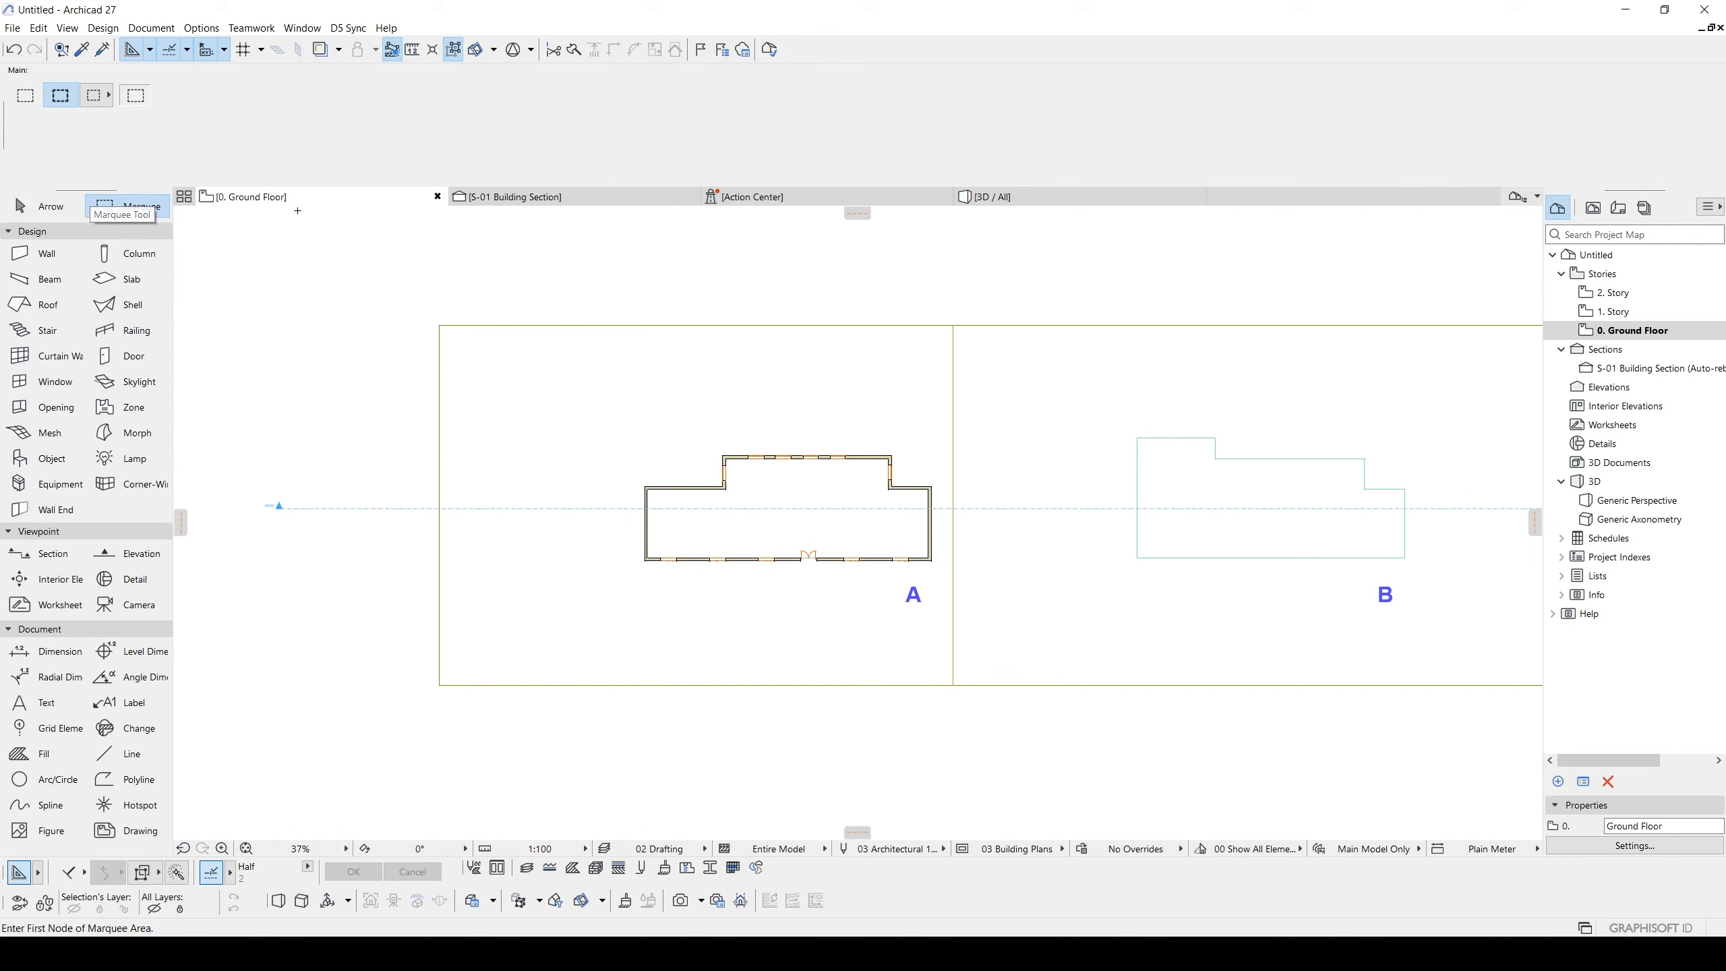
click(580, 399)
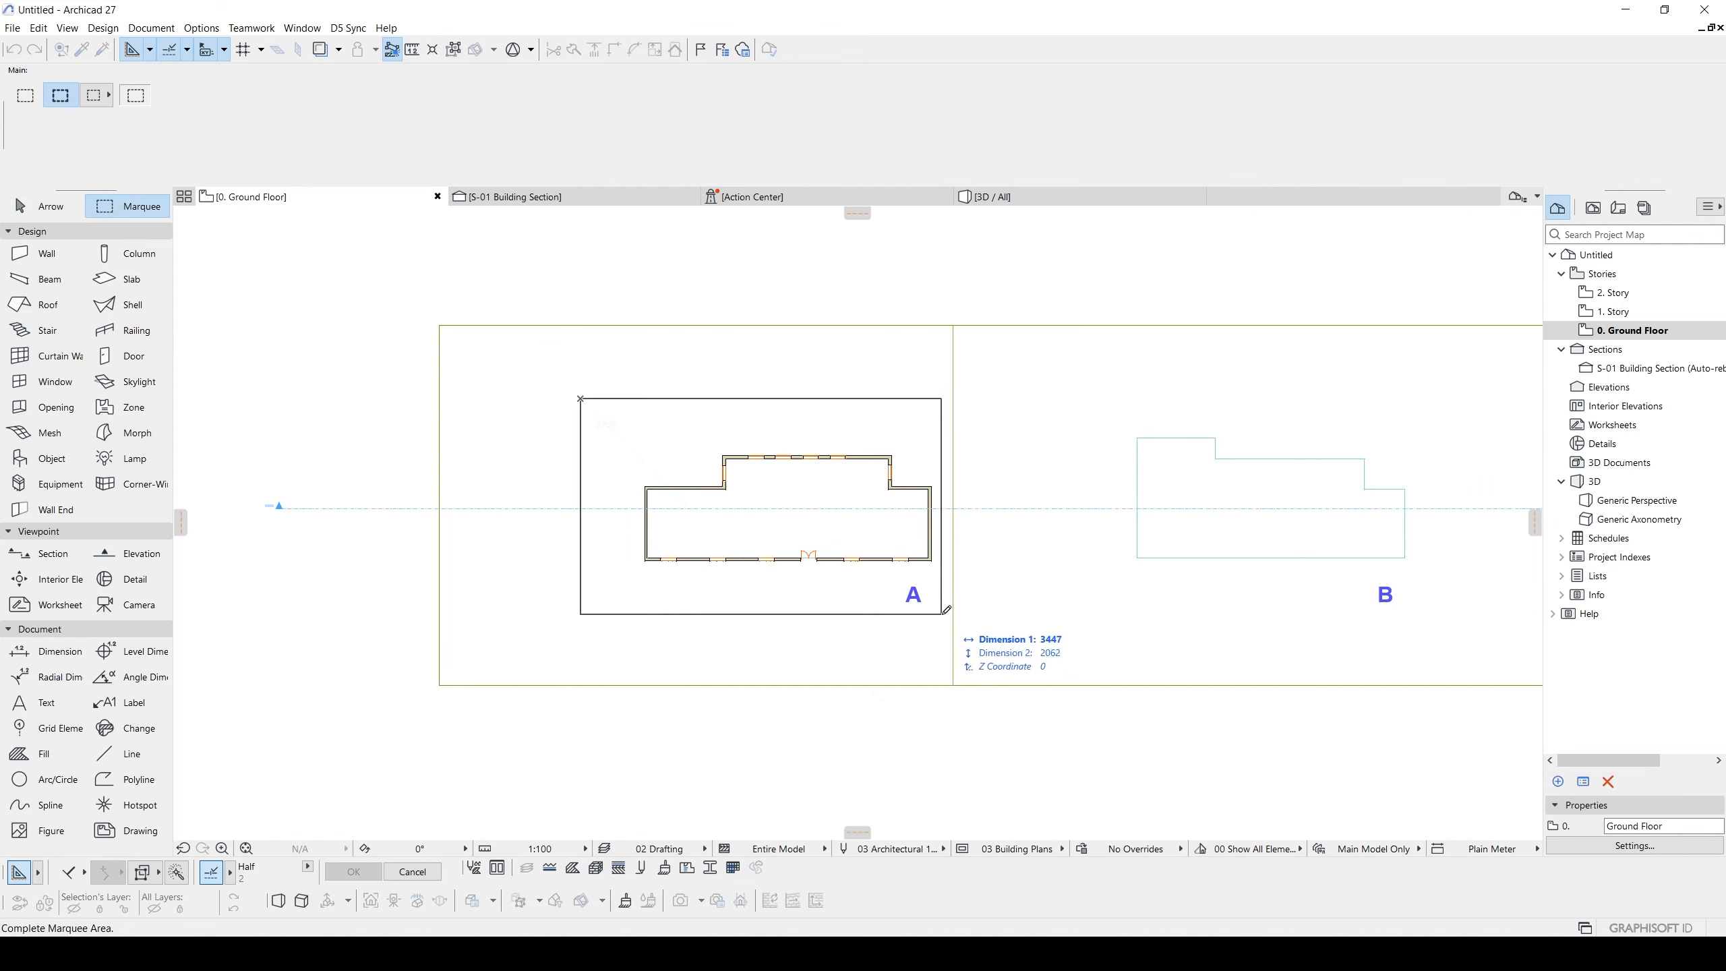
click(976, 622)
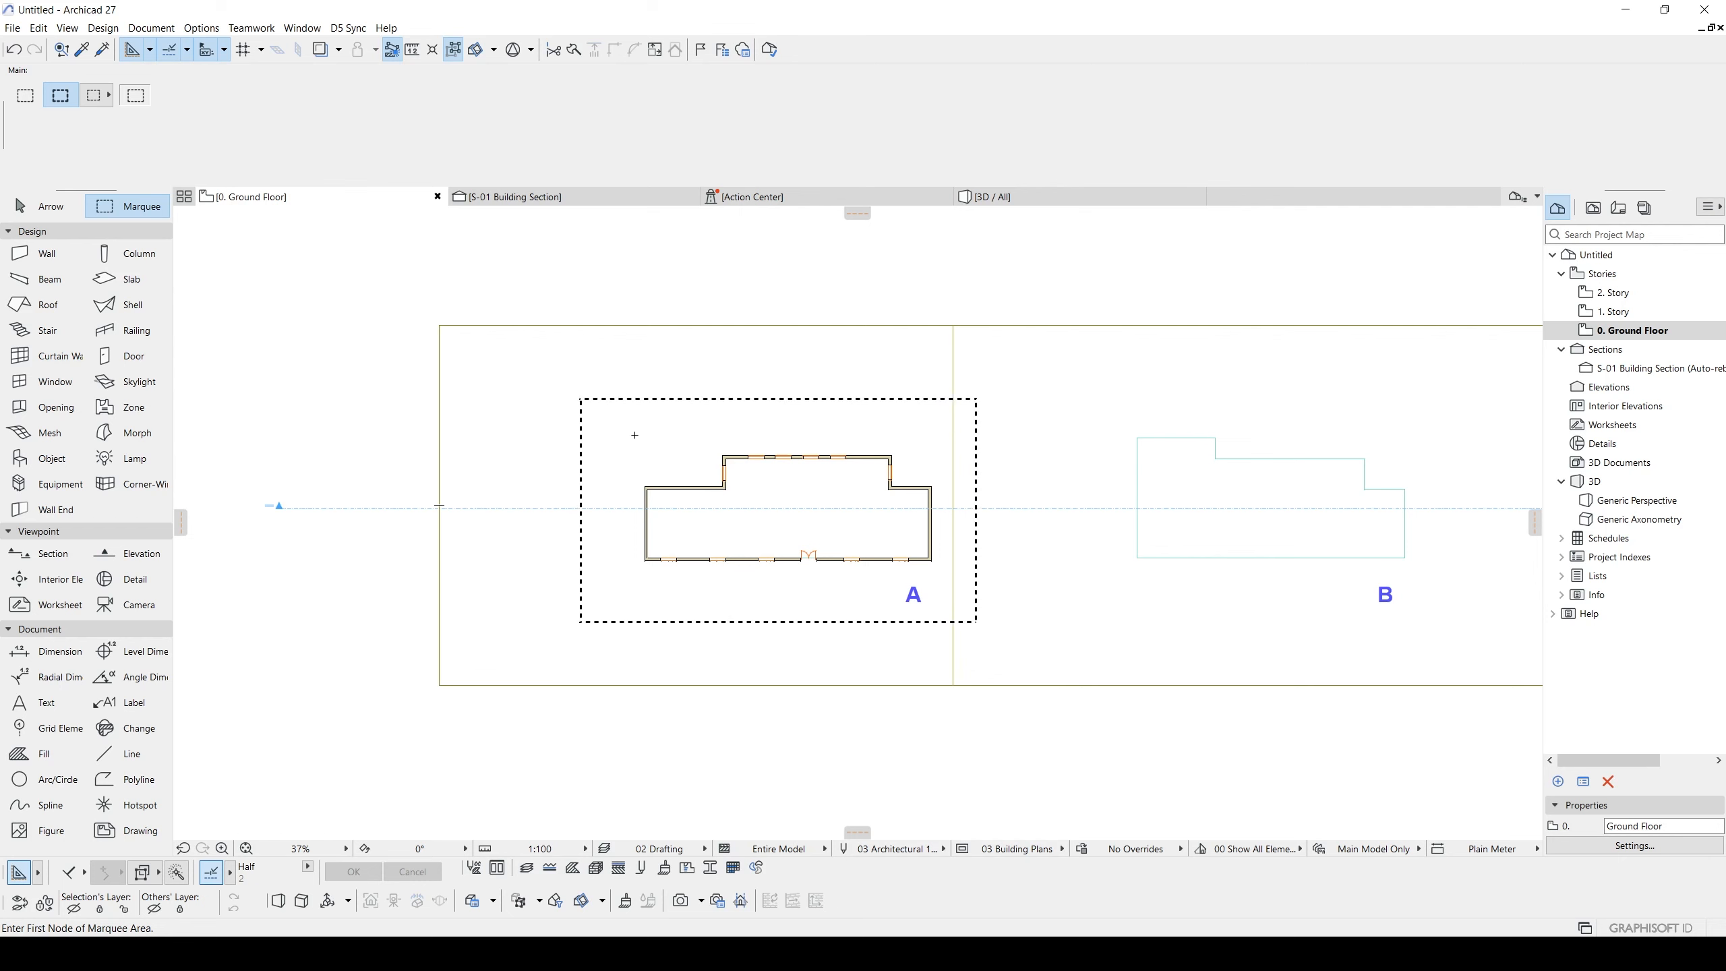
key(Escape)
key(Escape)
- Open the 3D view, clear the earlier selection and window-select all of building A
key(F3)
scroll(634, 438, up, 5)
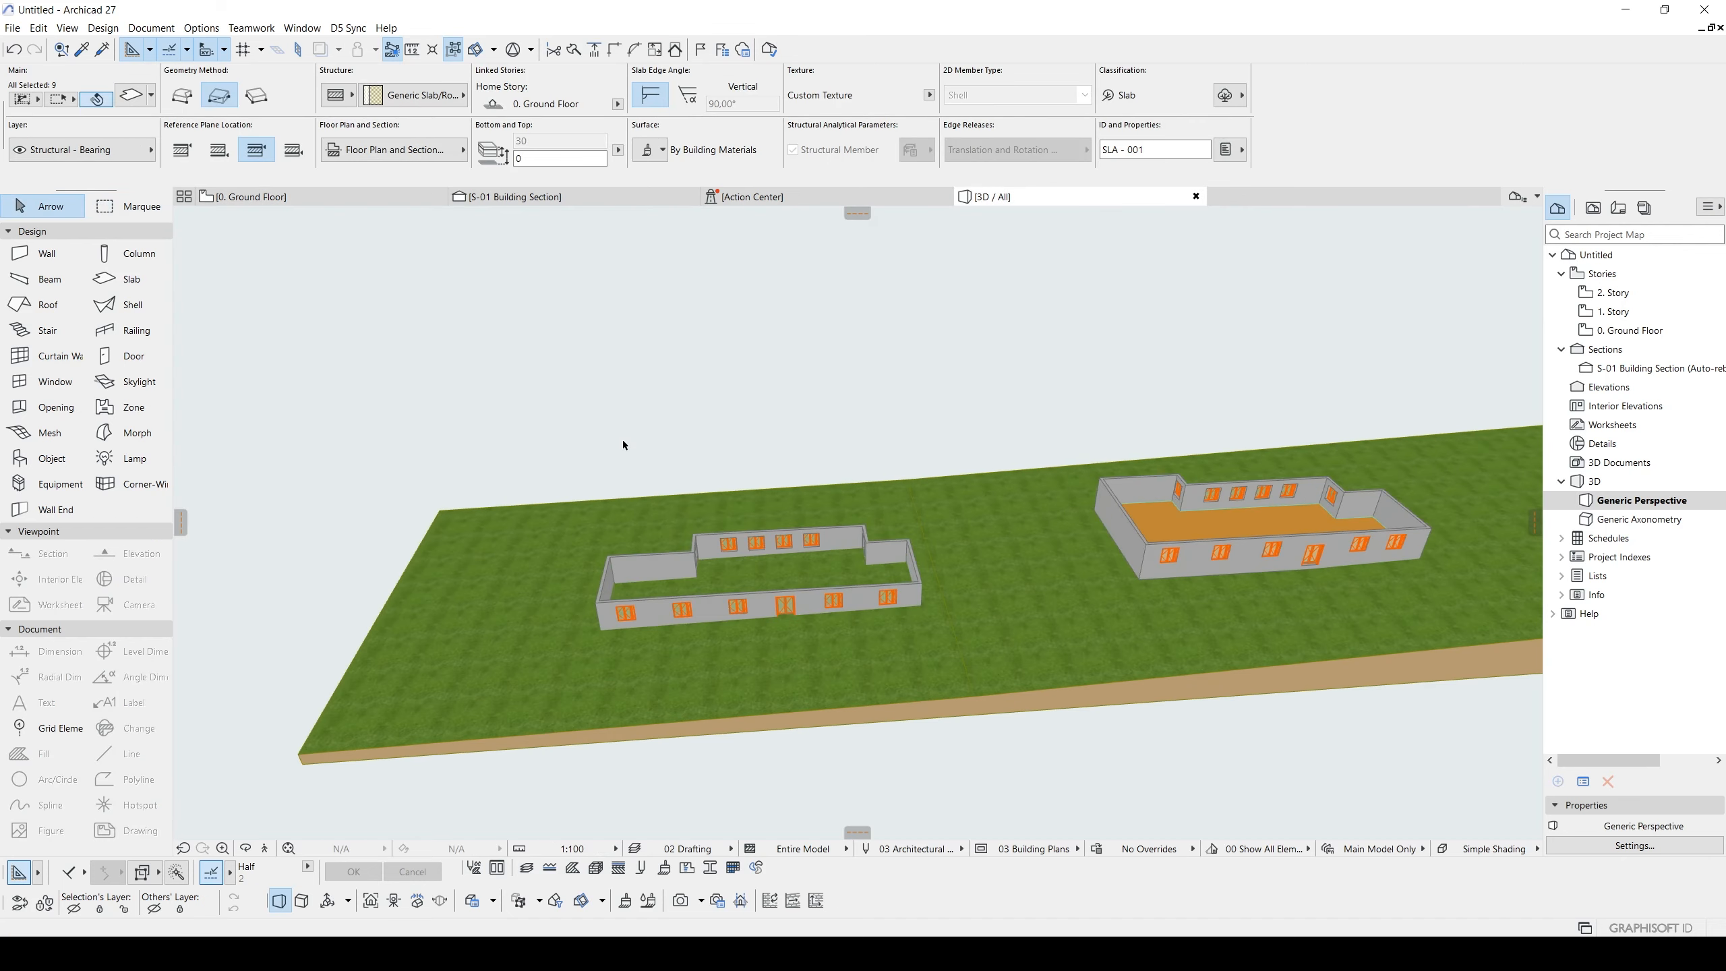
click(479, 379)
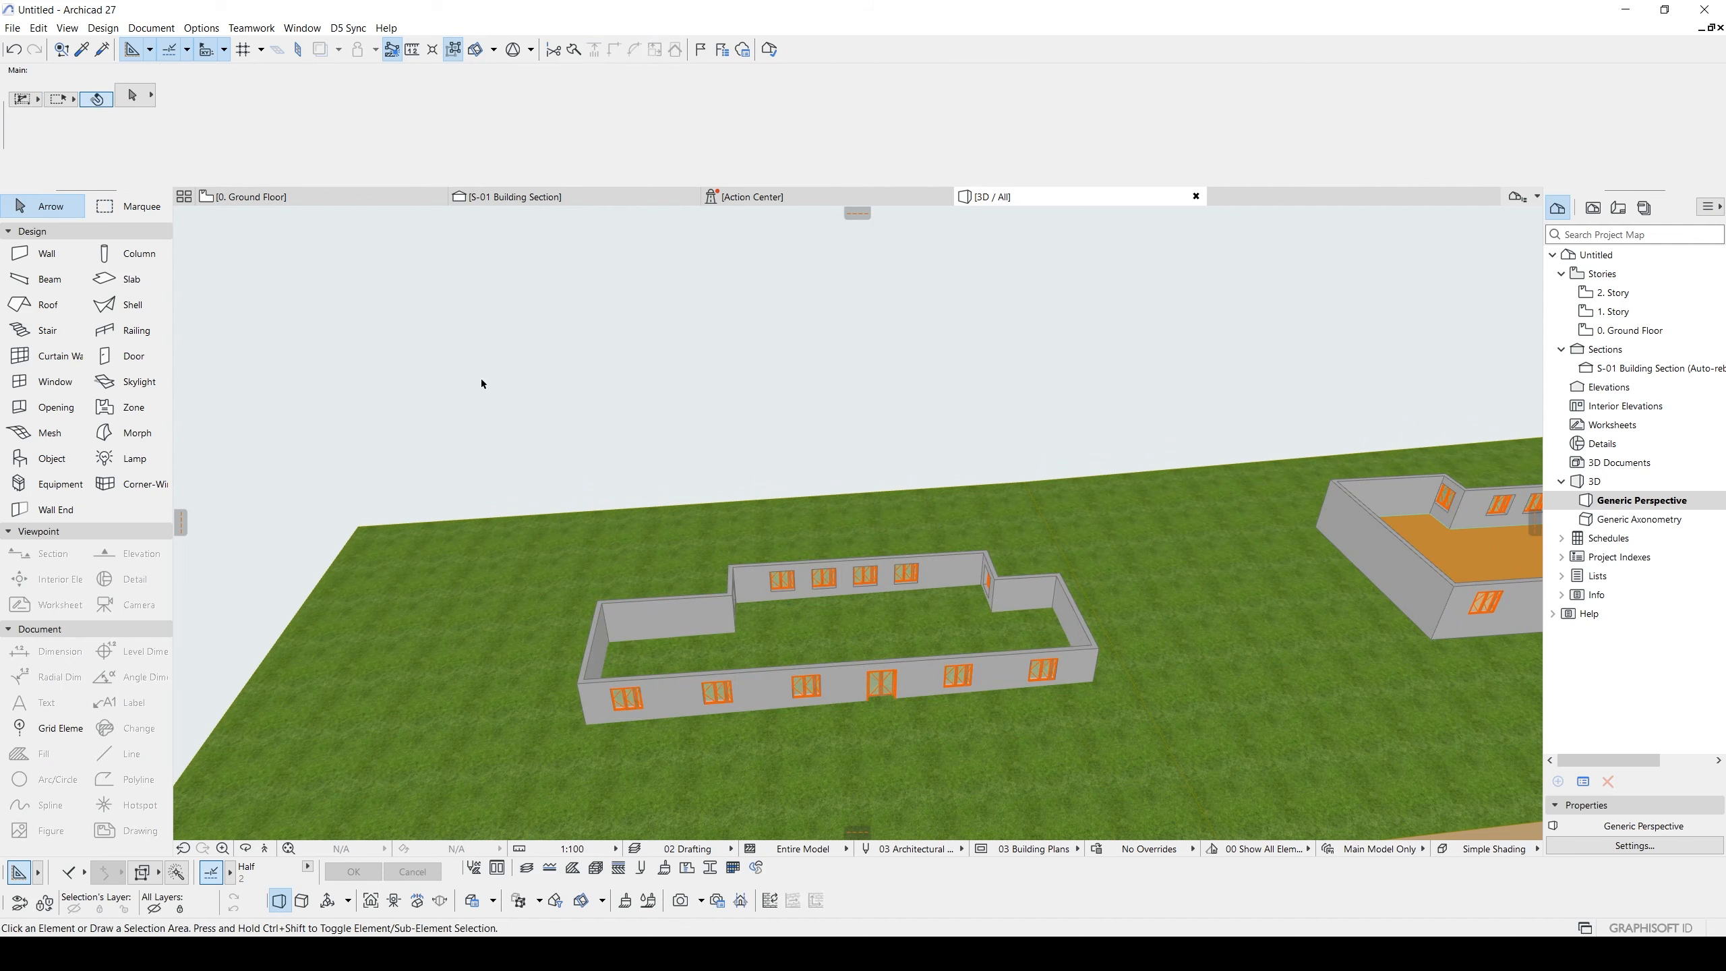
click(1188, 824)
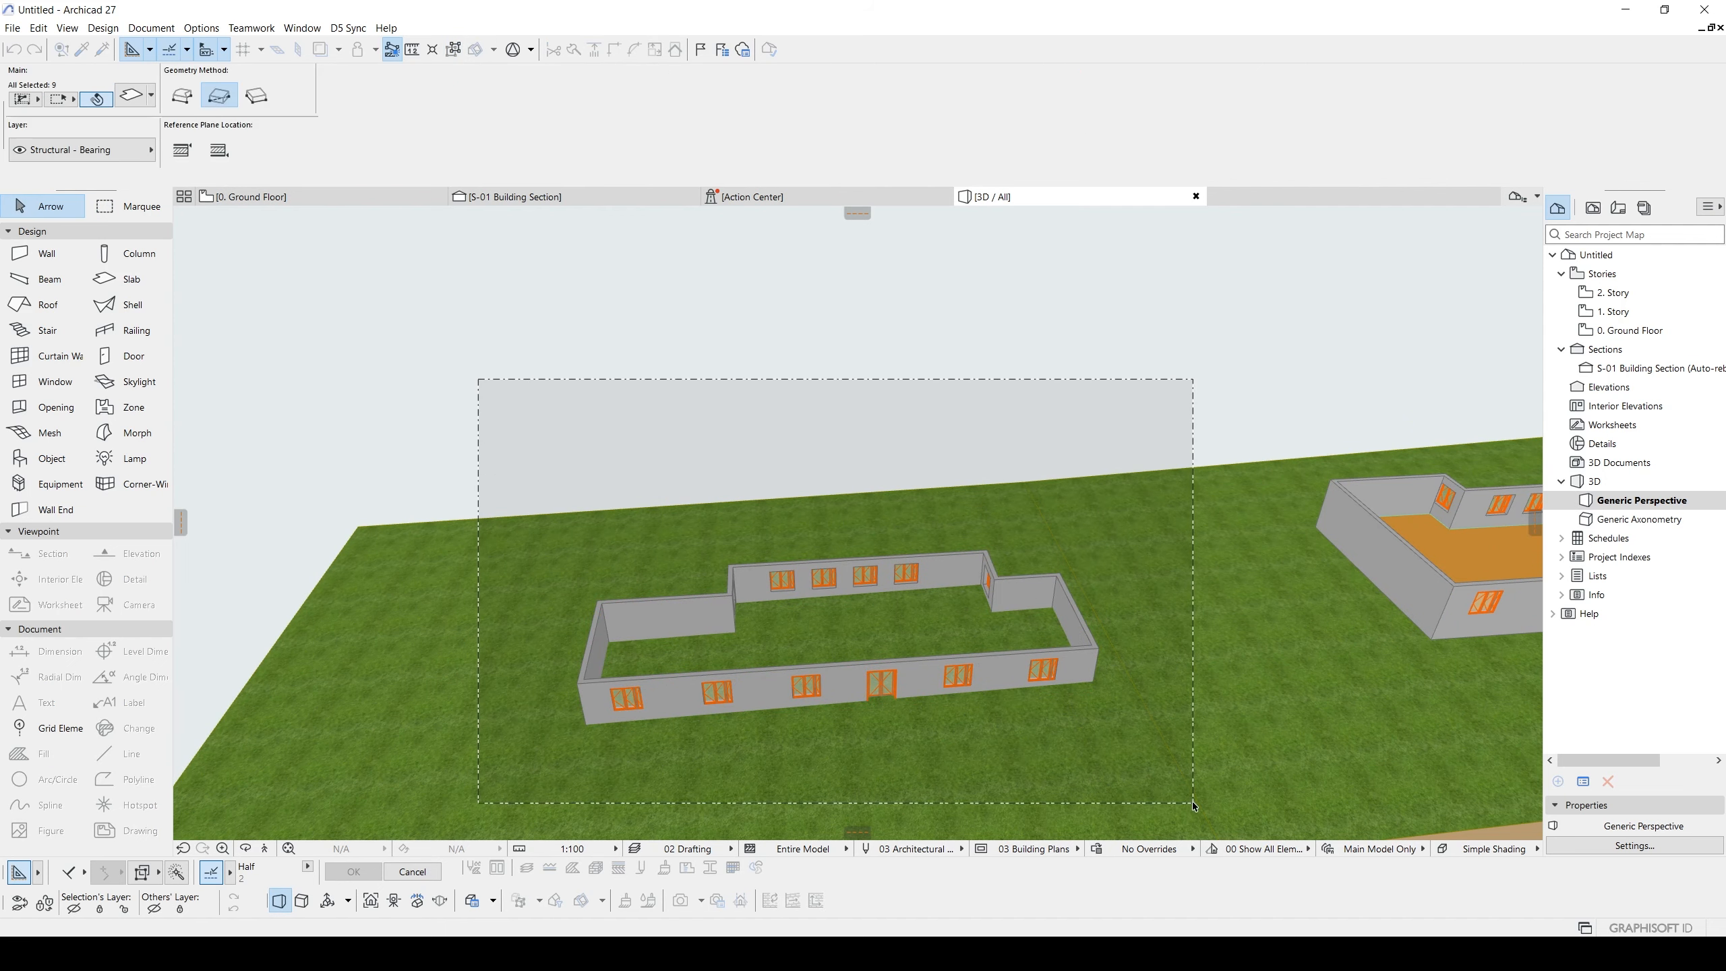
shift+middle_drag(1019, 714, 998, 599)
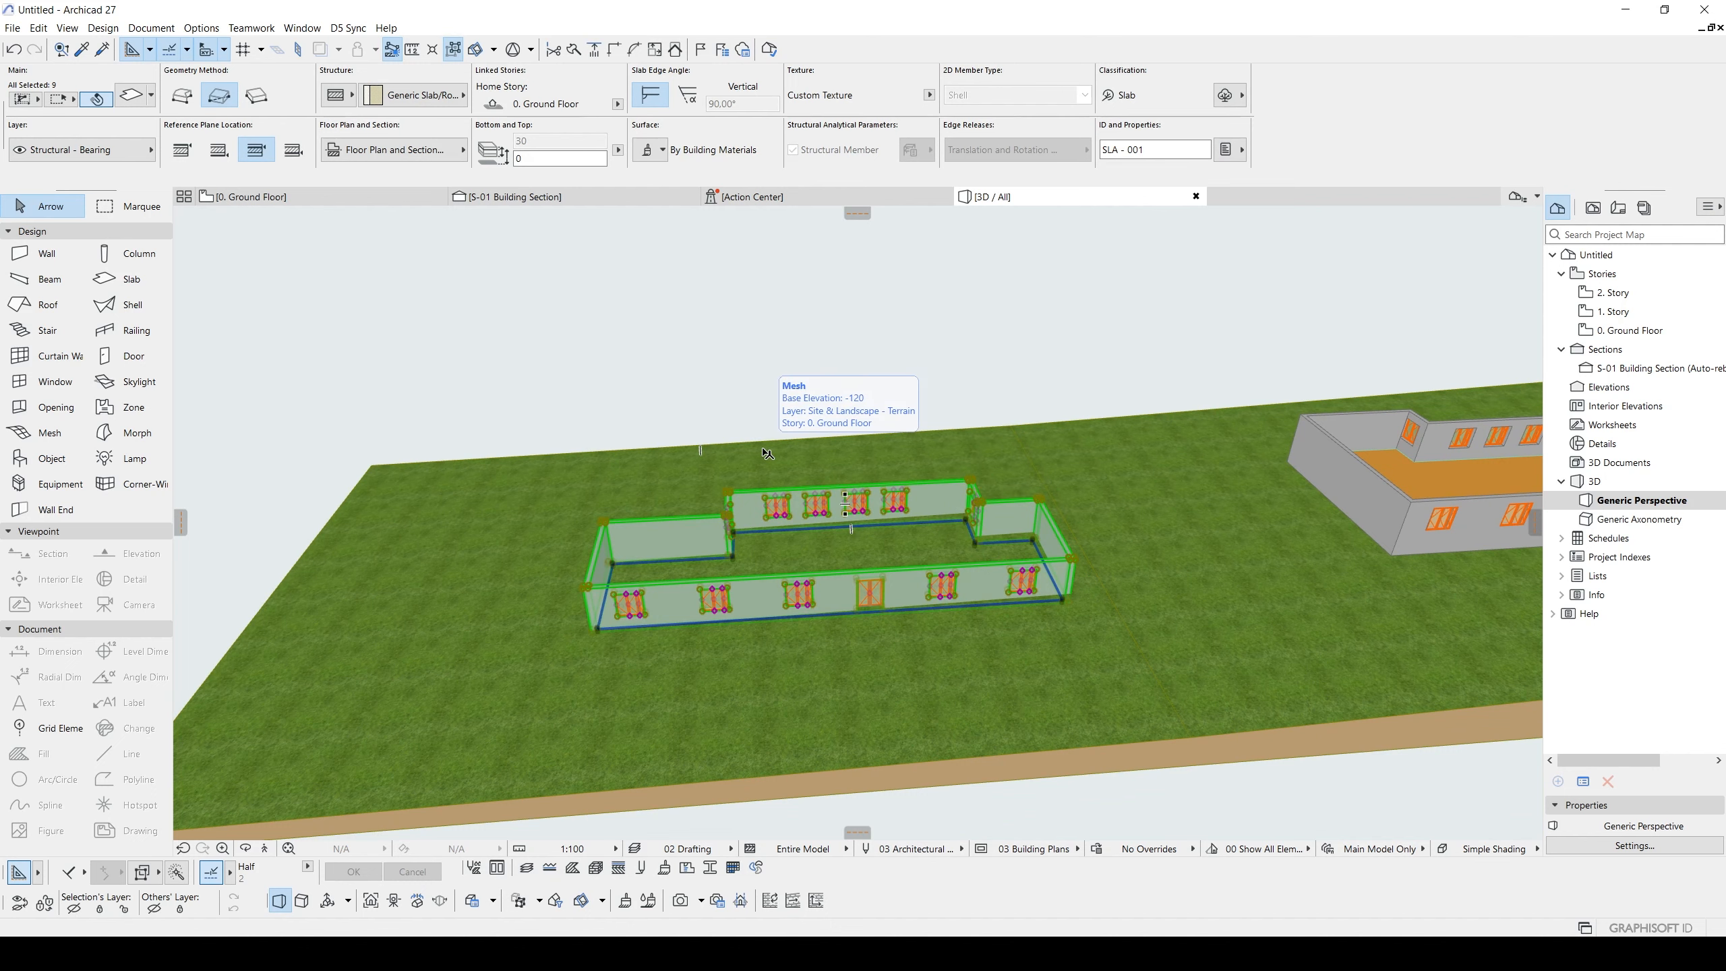
- Return to the Ground Floor plan, activate the Marquee tool and reopen the 3D view
key(F2)
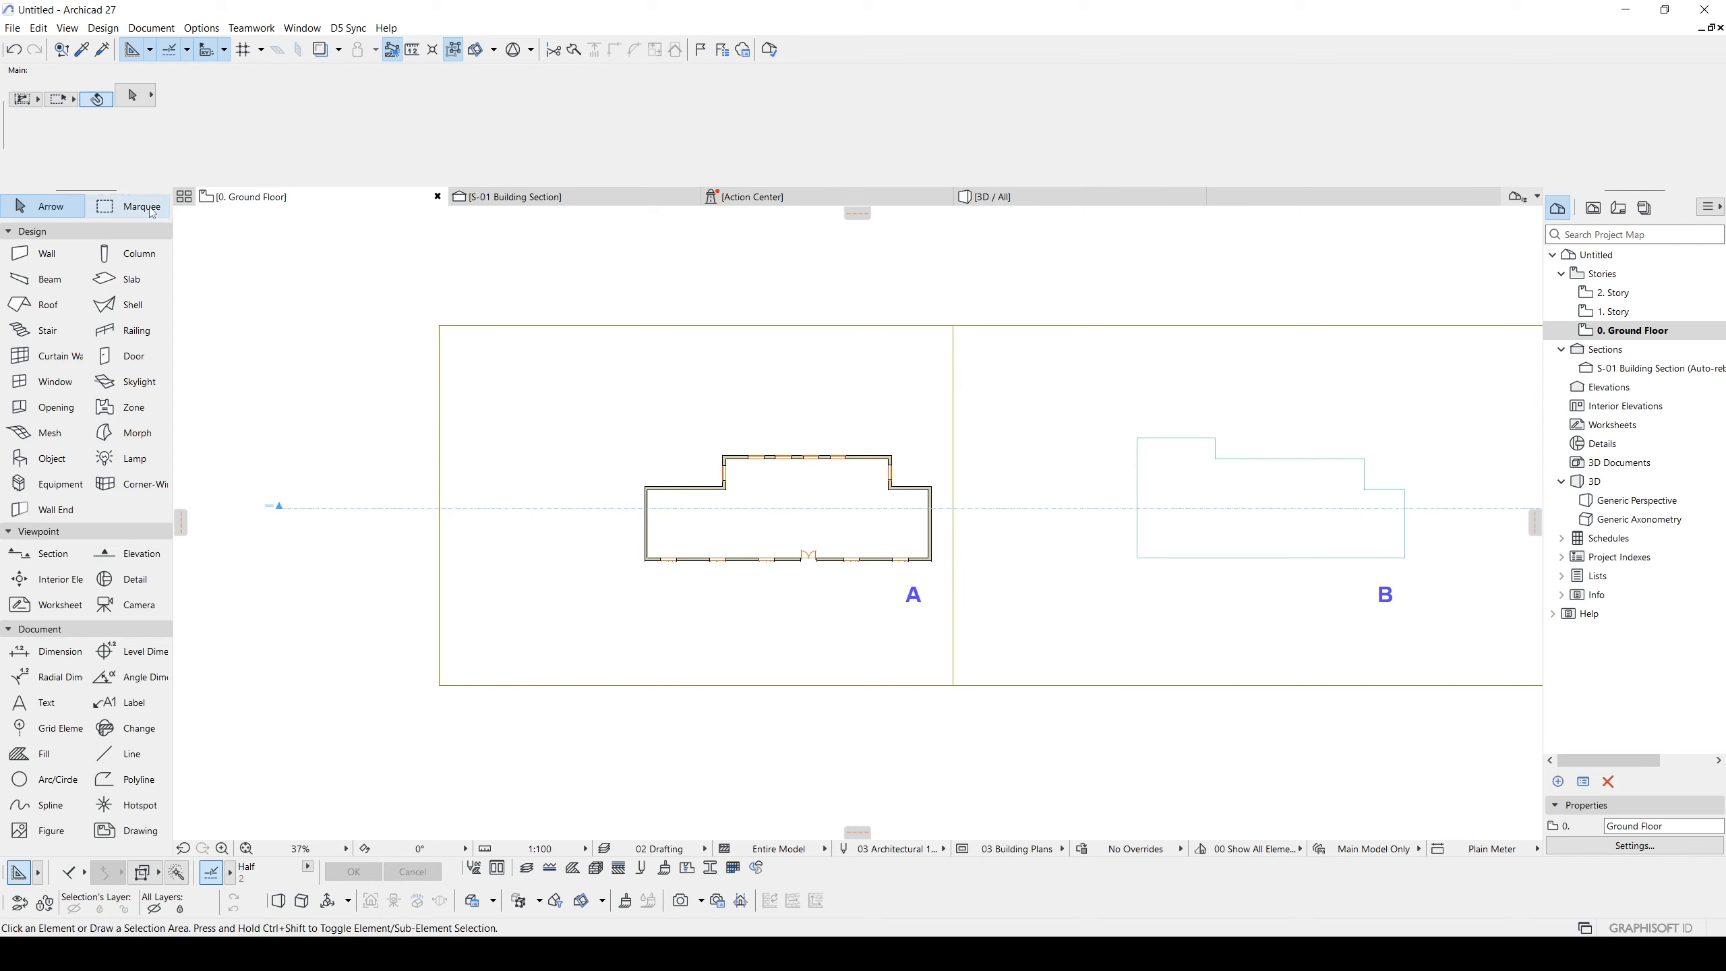
click(127, 206)
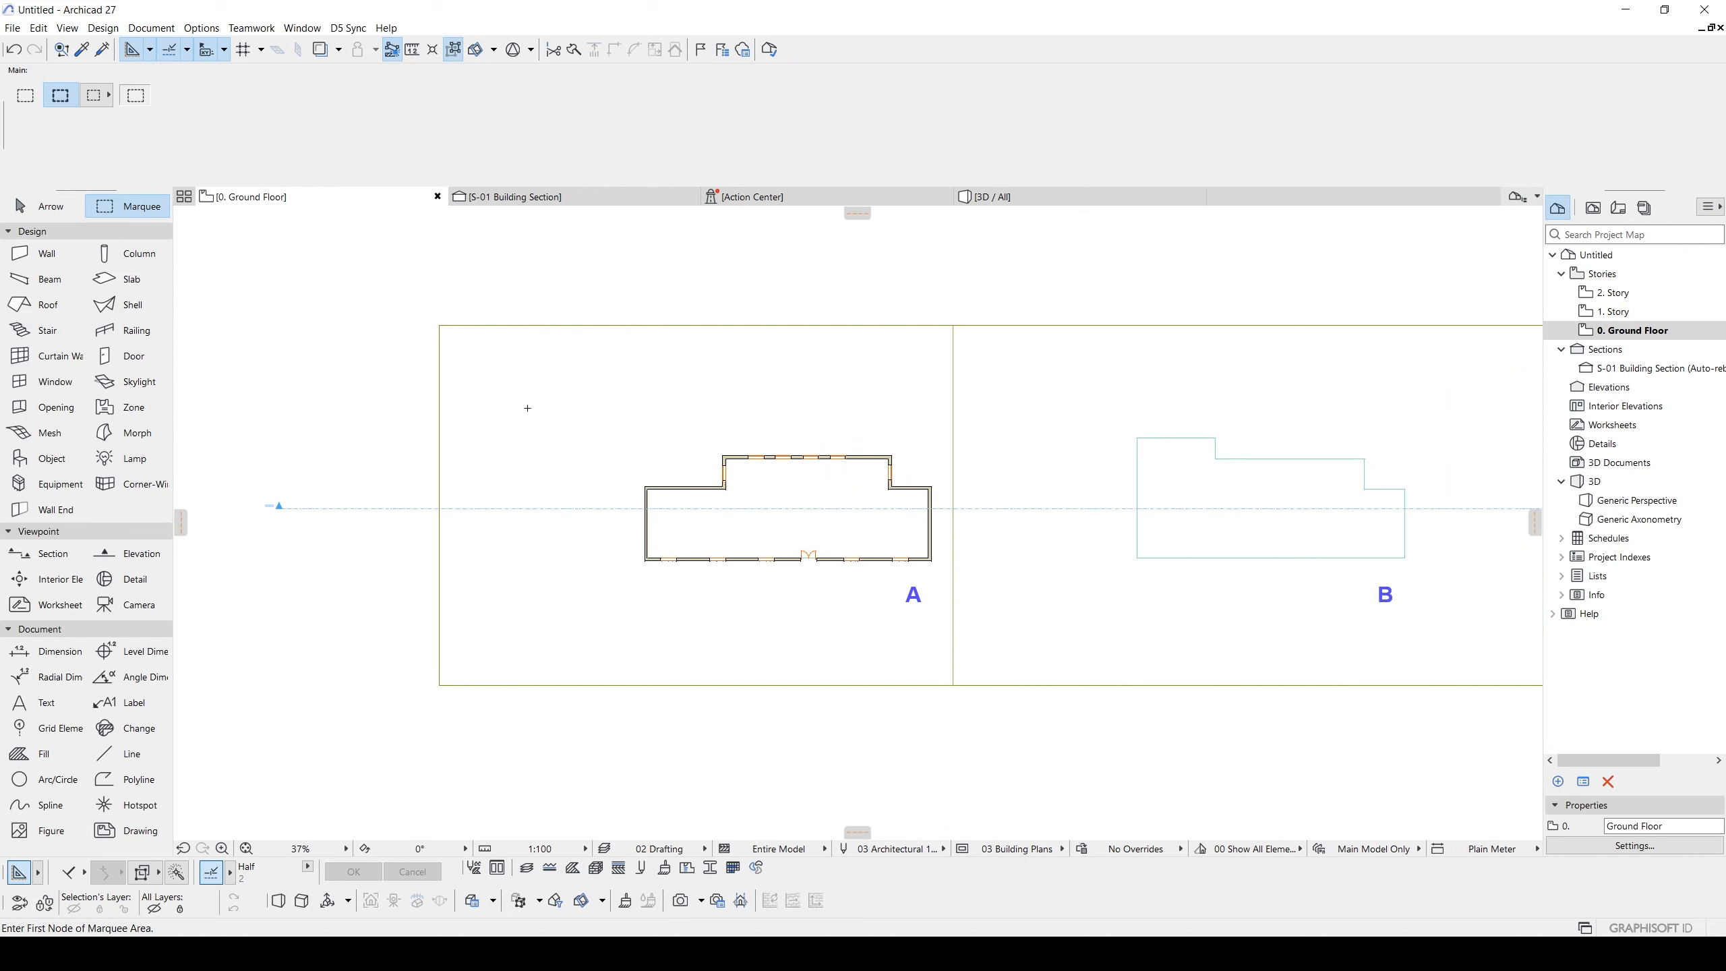
key(ctrl+a)
key(F3)
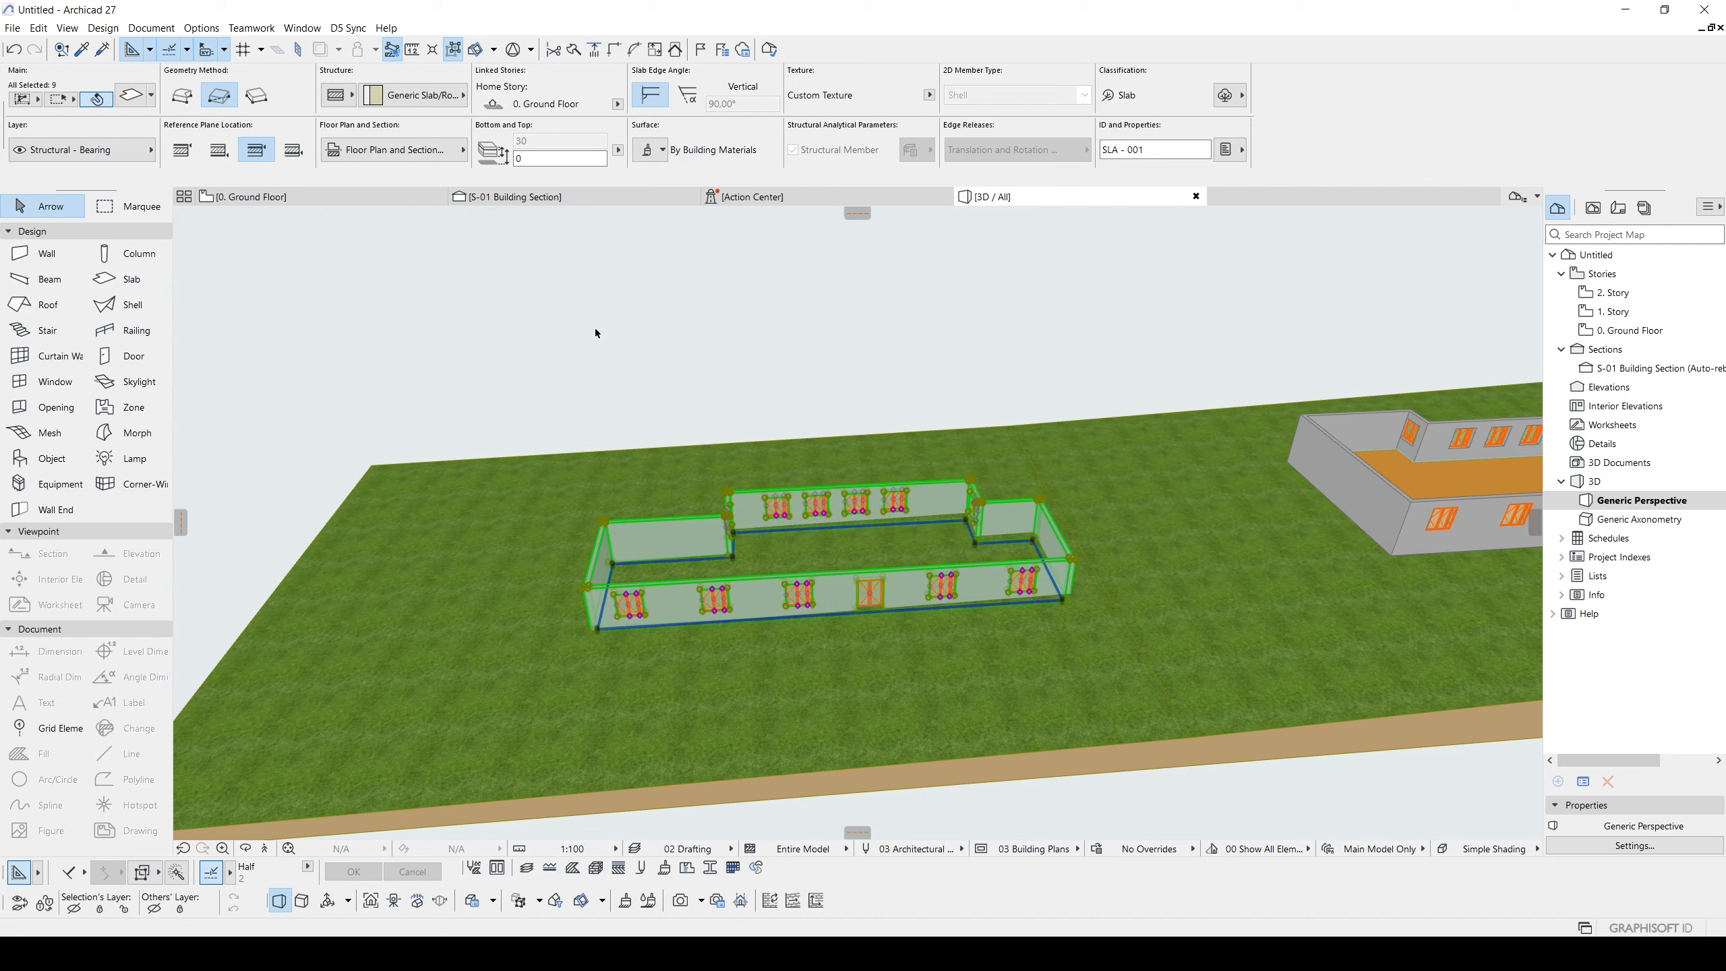
- Check whether Save Selection as Module is available in 3D with building A selected and with nothing selected
click(12, 27)
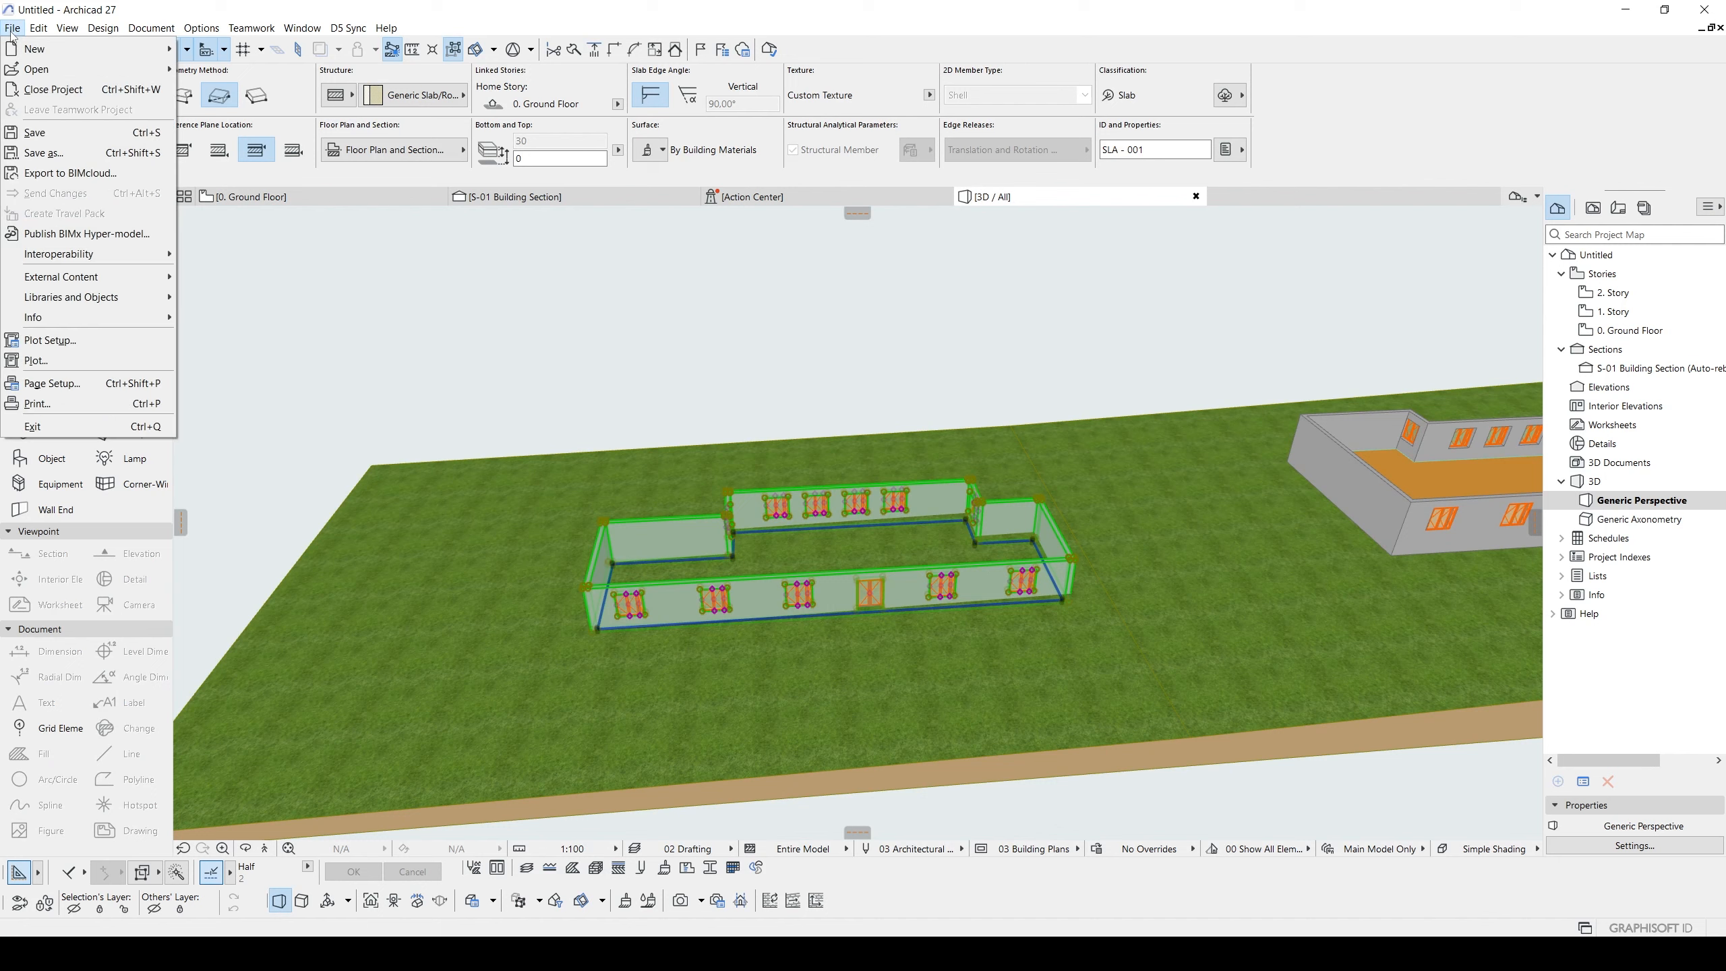
mouse_move(71, 278)
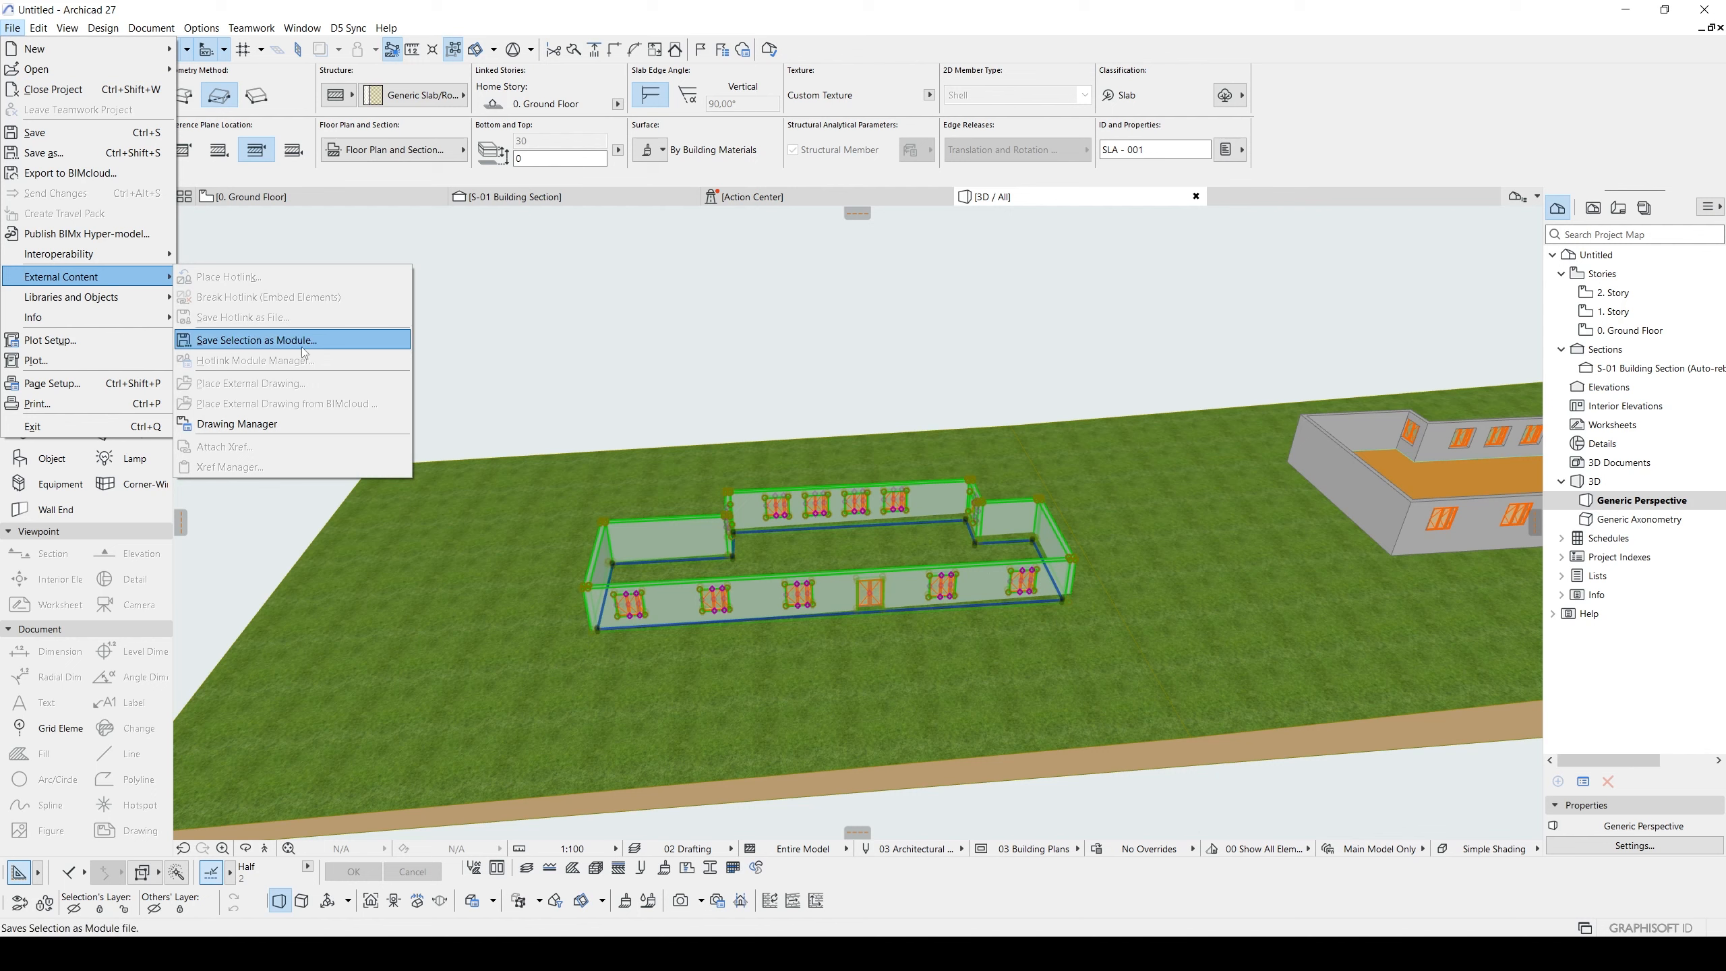
click(755, 359)
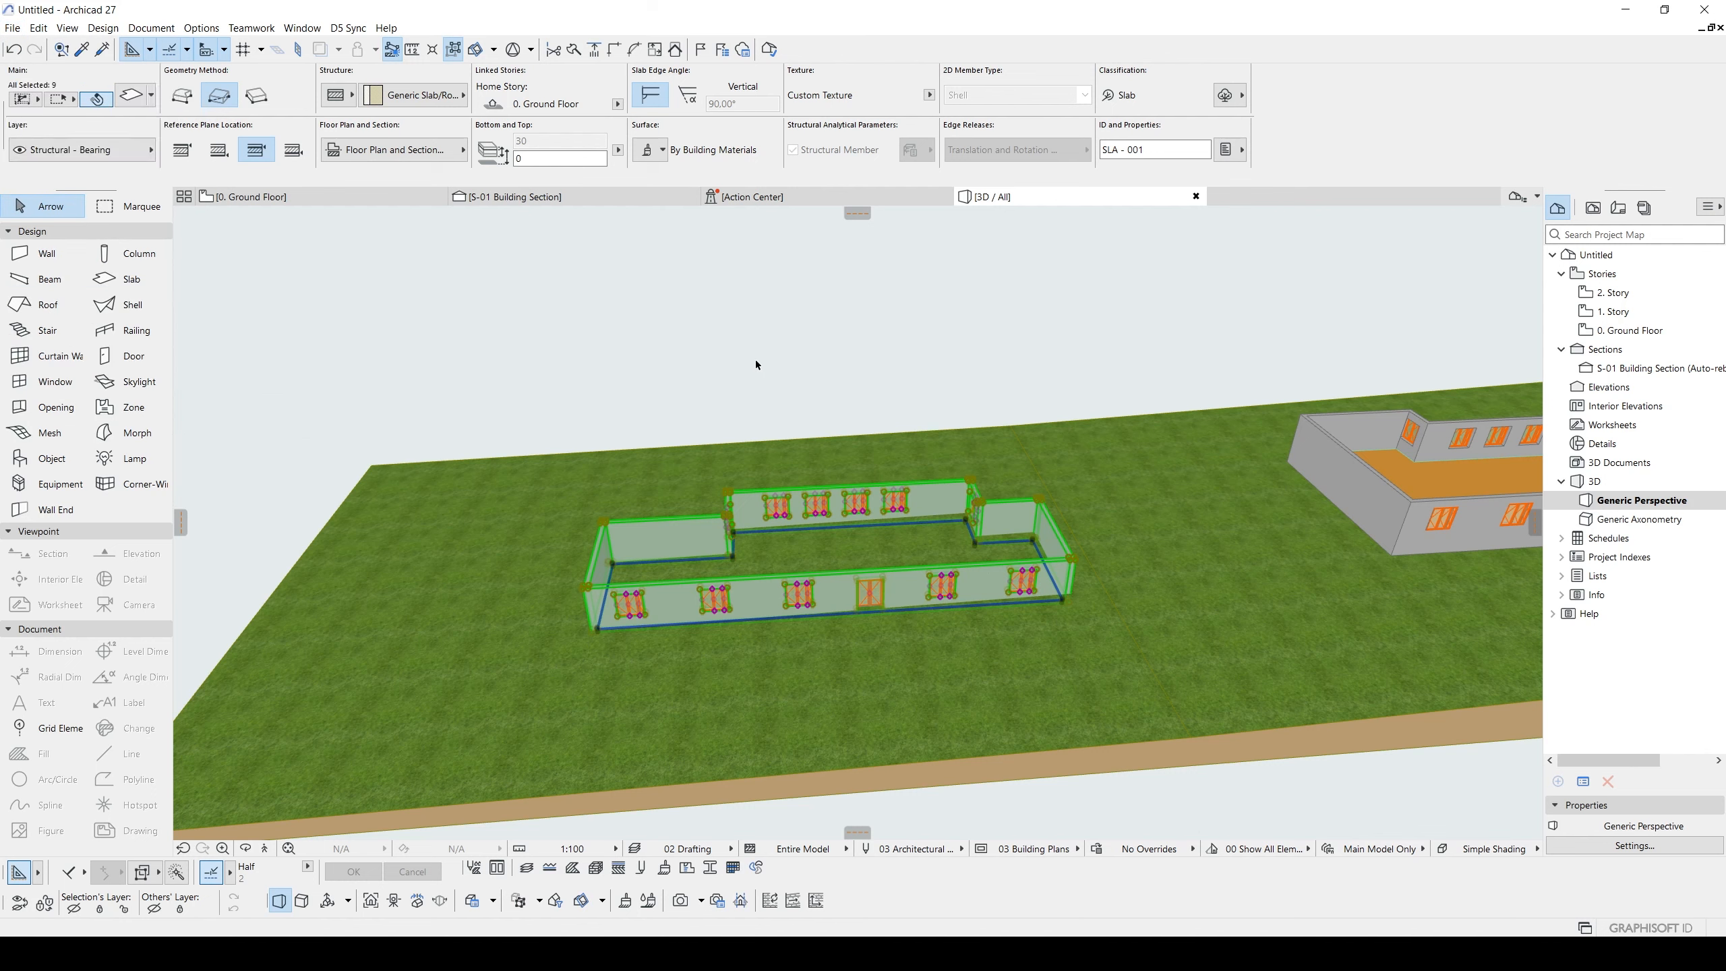
click(755, 359)
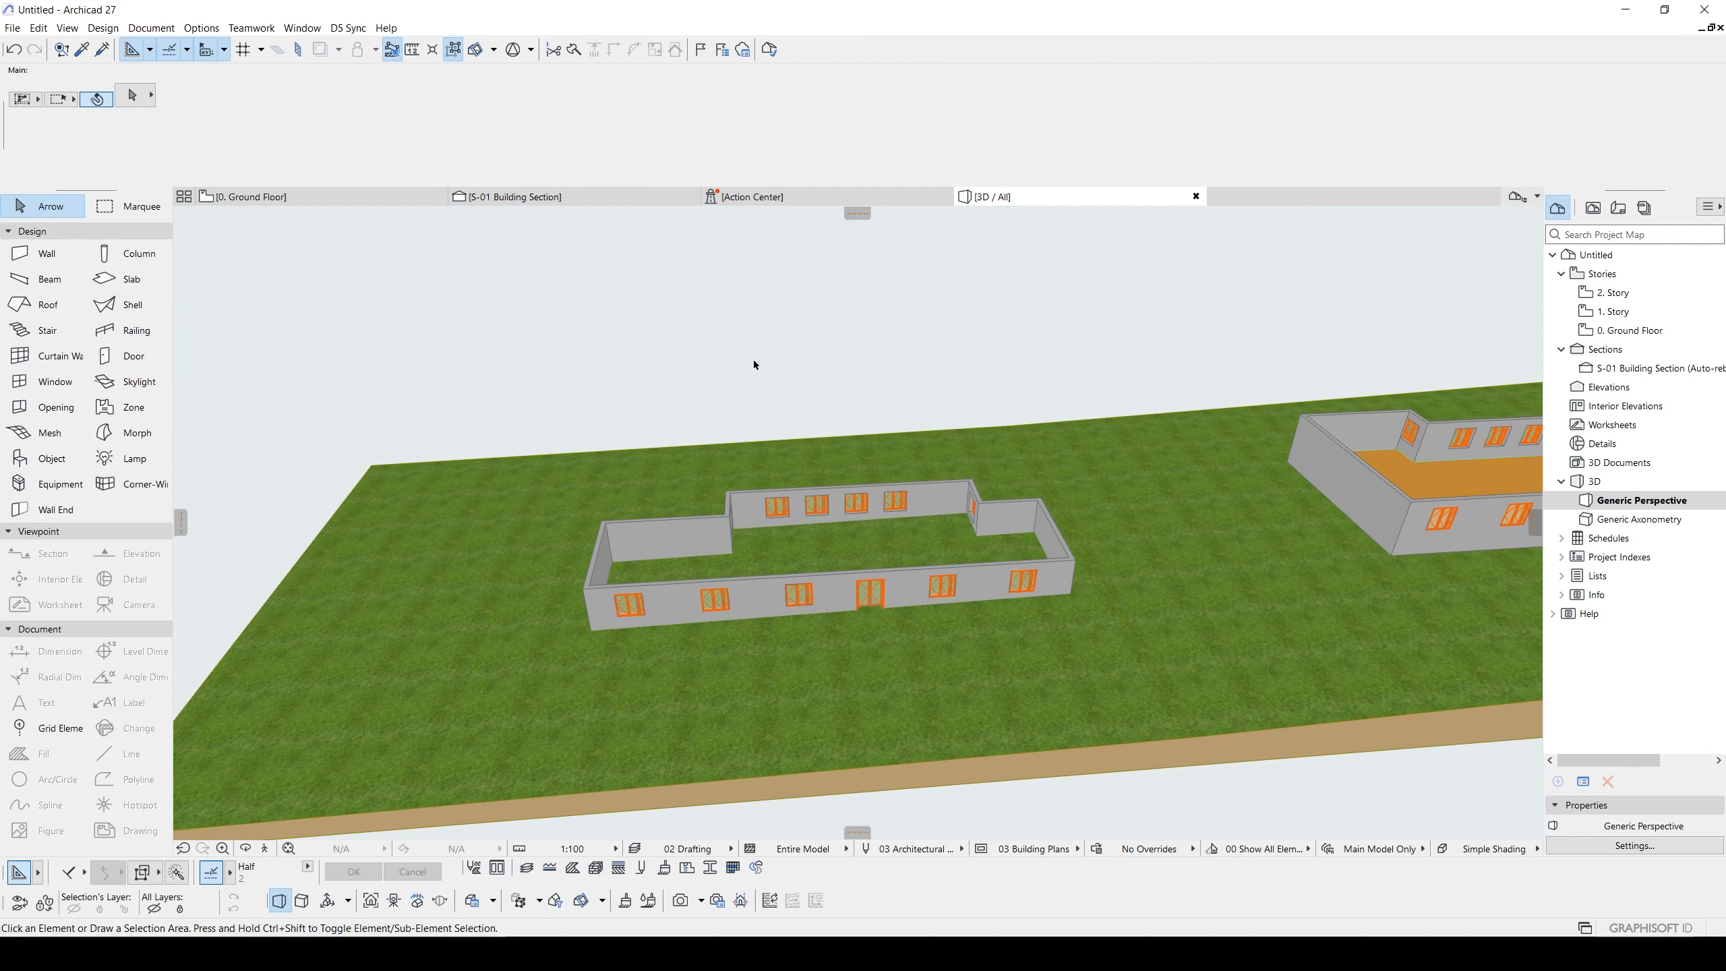
click(20, 28)
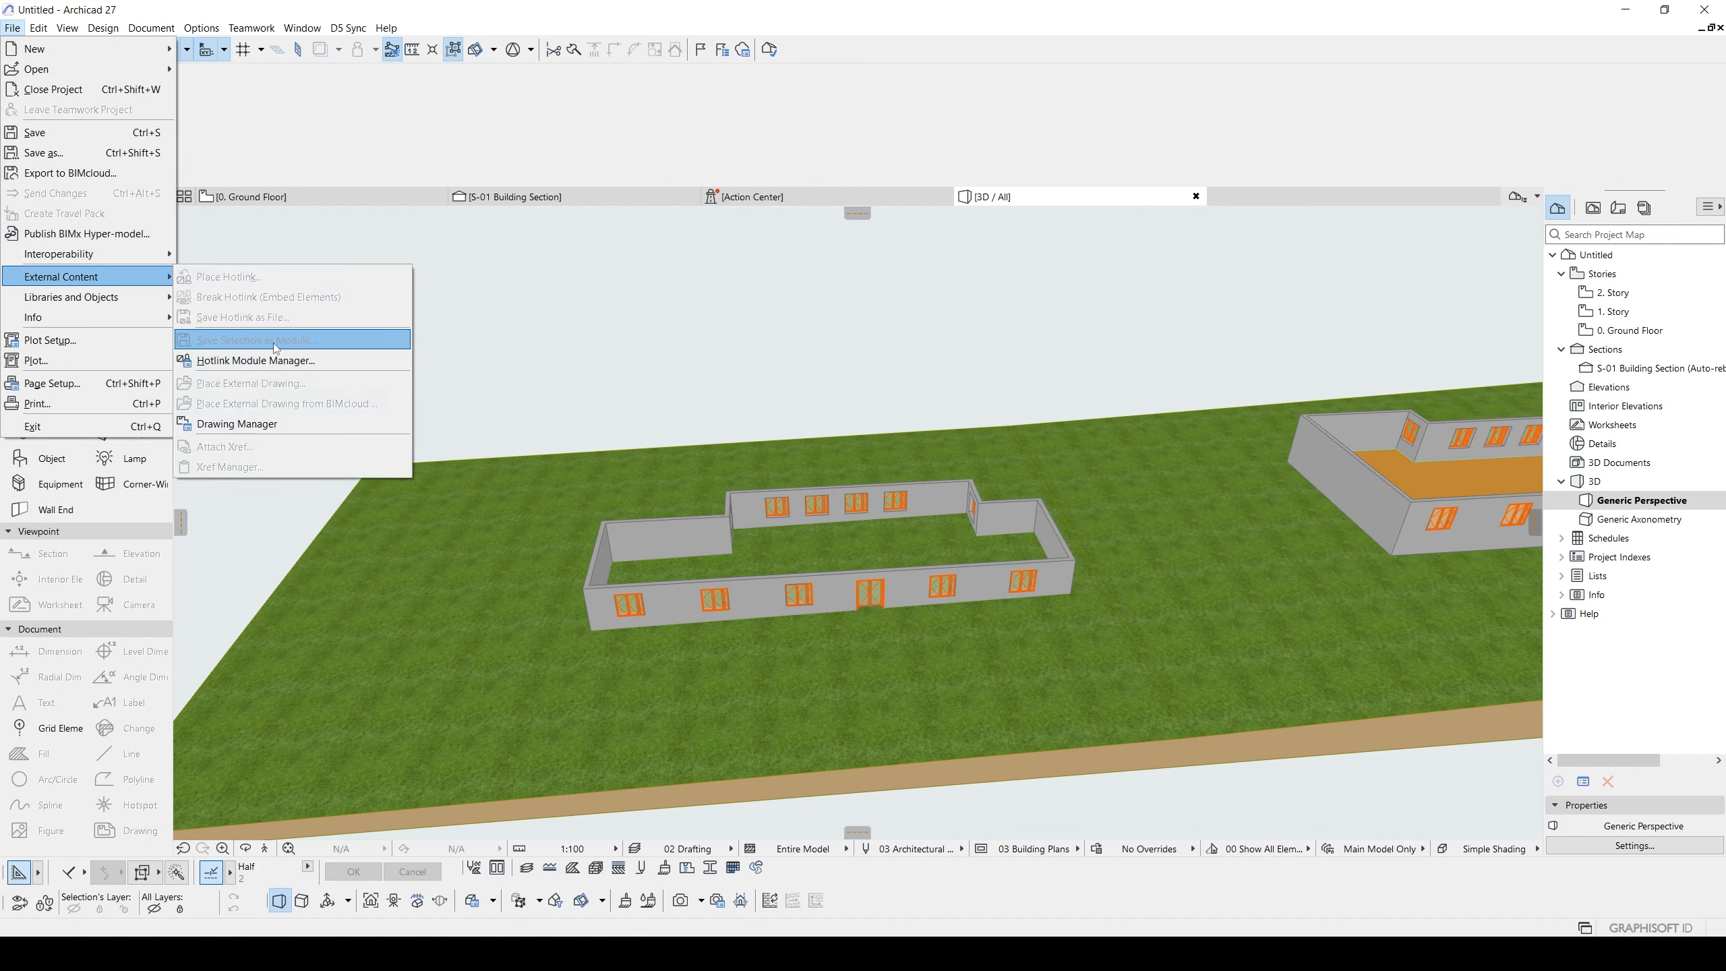
click(547, 345)
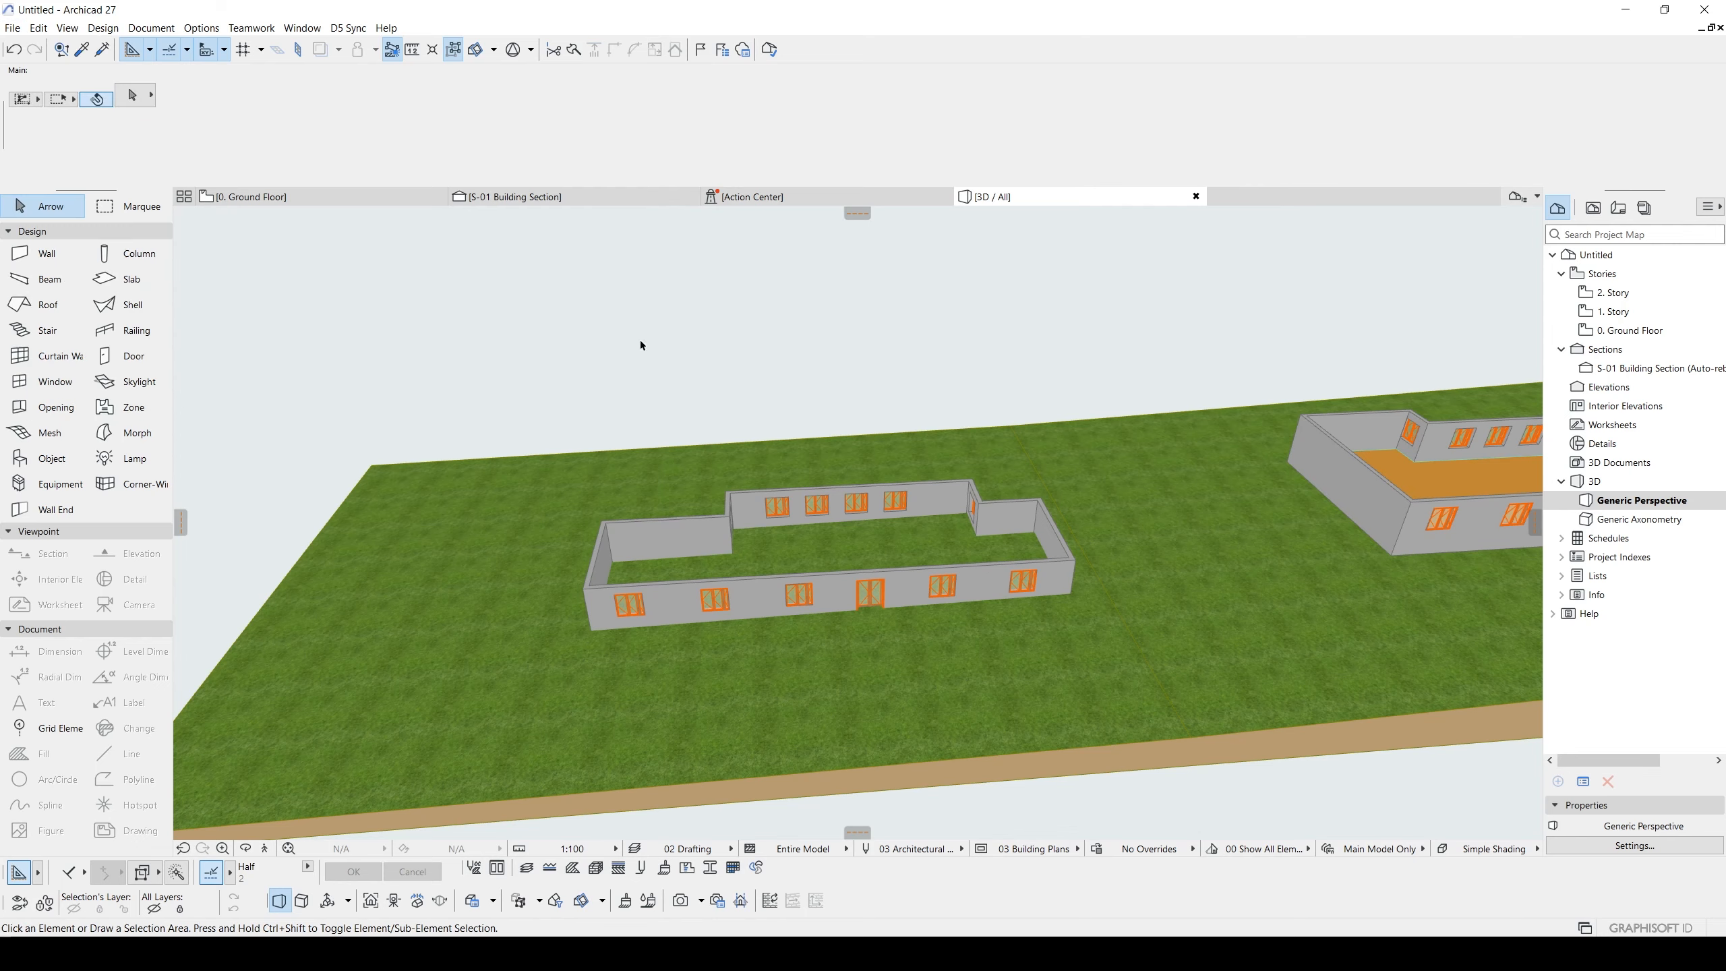
- Reopen the Ground Floor plan and window-select building A there, clearing the selection
key(F2)
scroll(543, 333, up, 2)
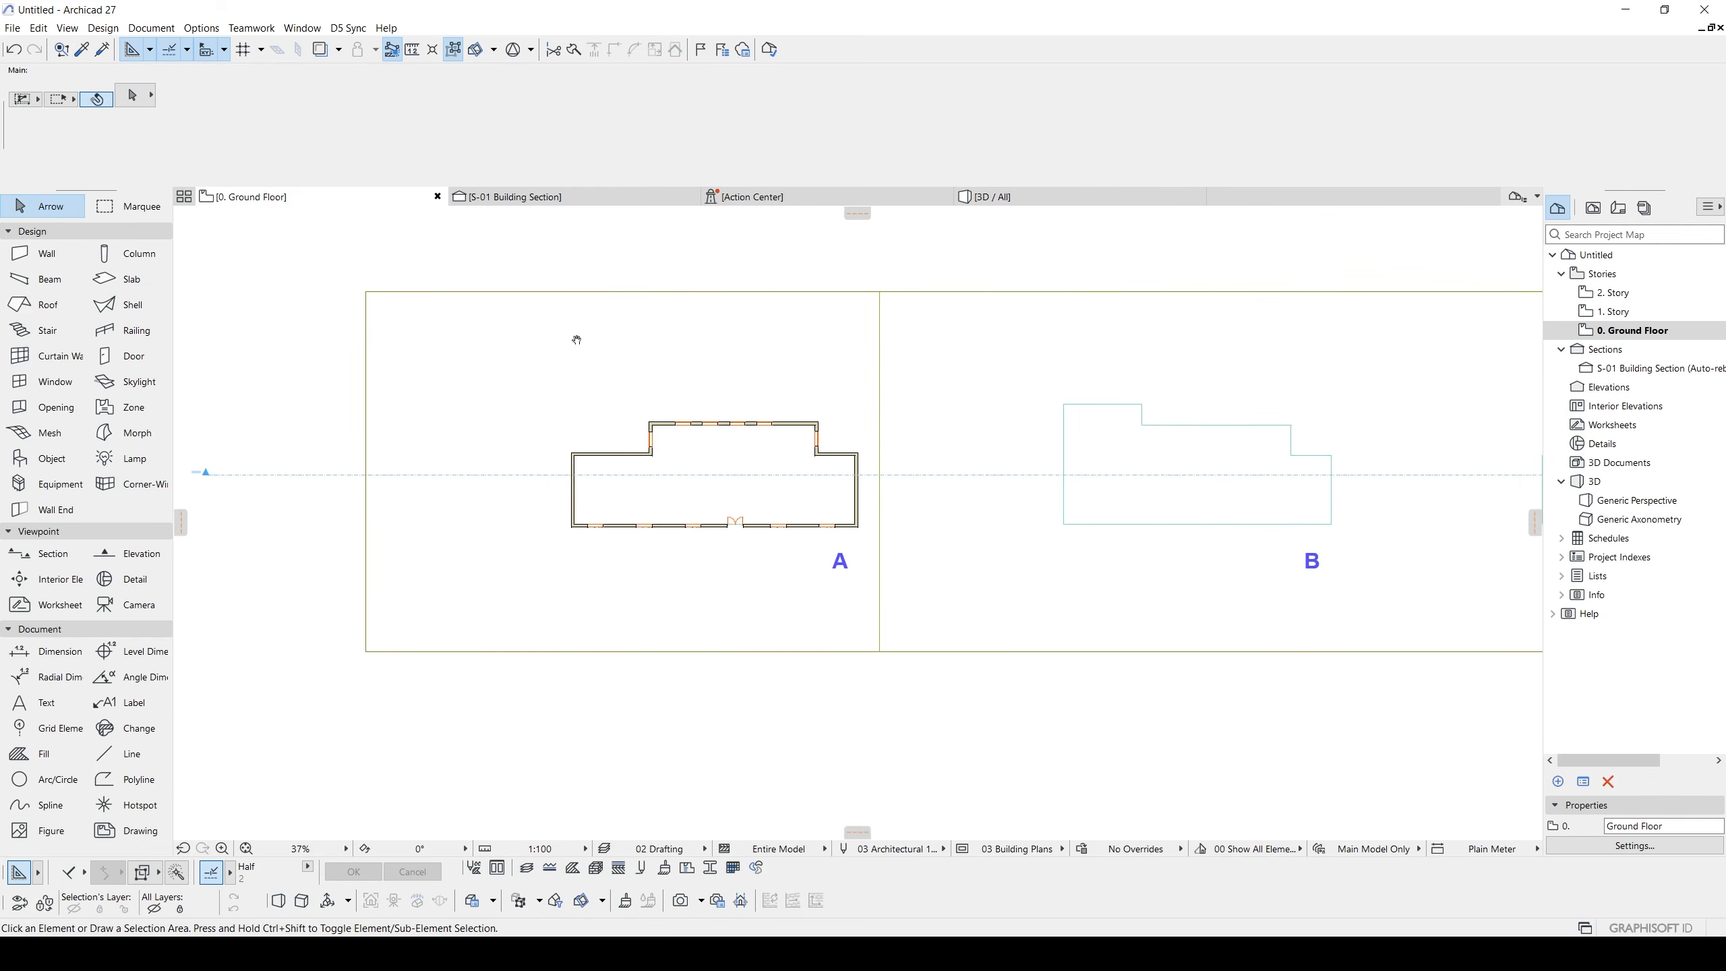
scroll(550, 352, up, 2)
drag(471, 383, 956, 627)
key(Escape)
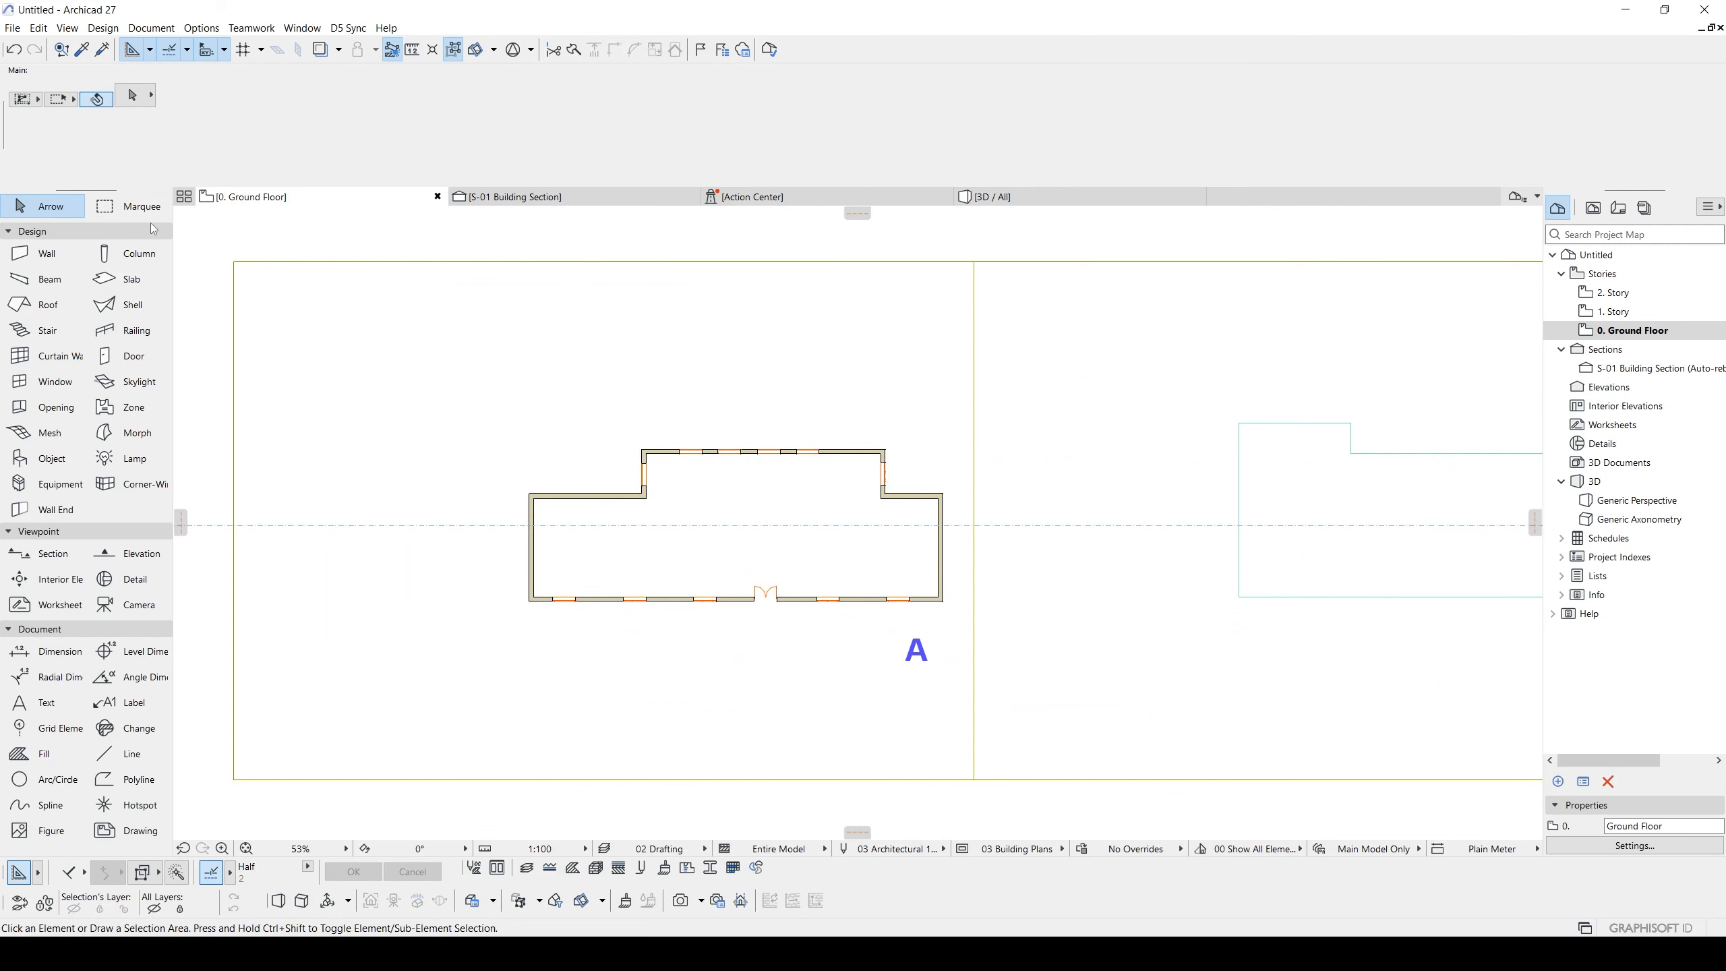
- Draw a marquee around building A without its label and locate the Save Selection as Module command, leaving it unused
click(129, 207)
drag(440, 370, 961, 626)
click(13, 28)
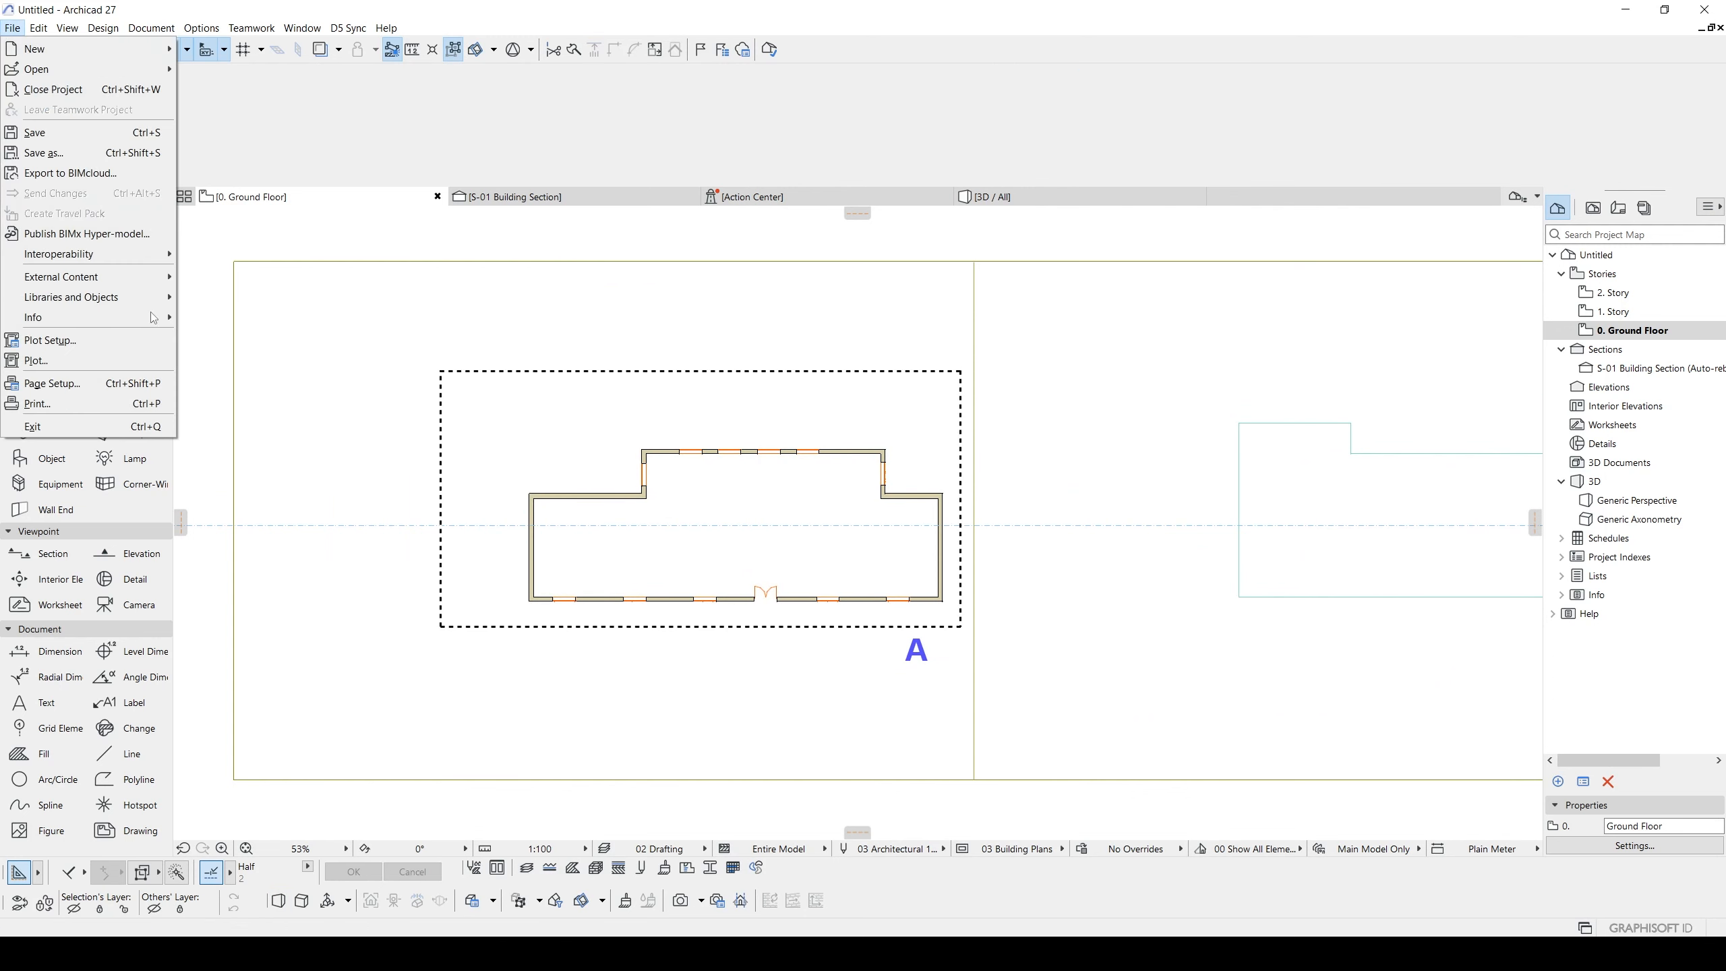
mouse_move(94, 299)
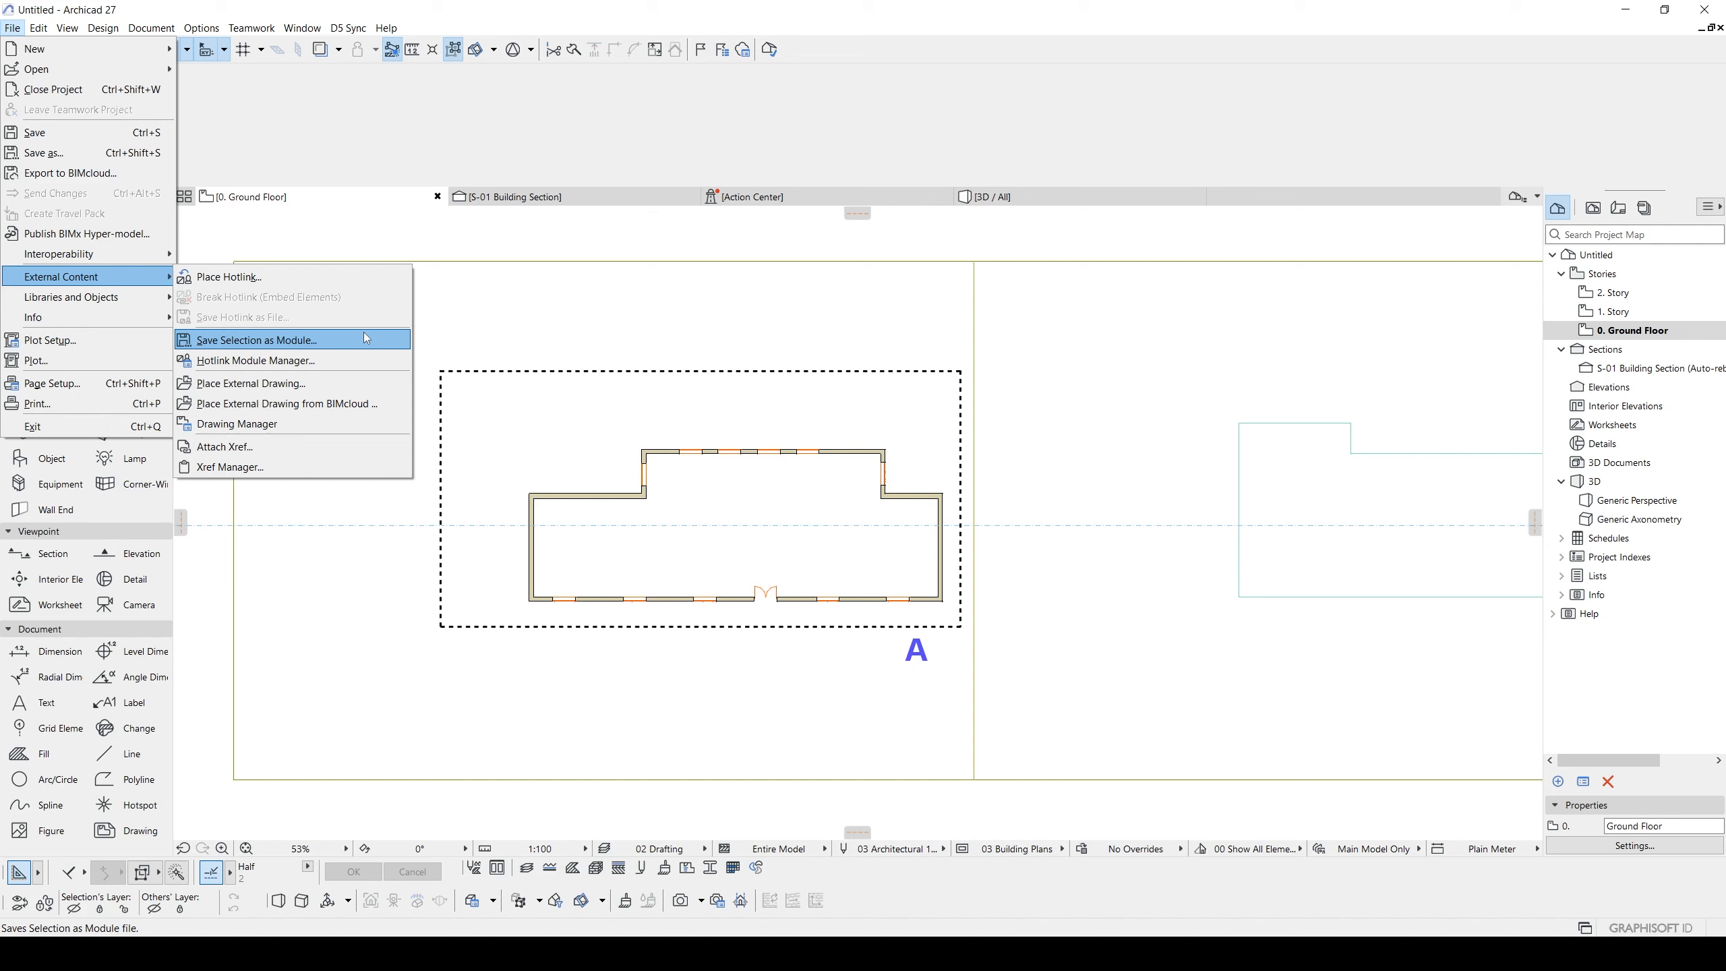
key(Escape)
key(Escape)
key(Escape)
key(Escape)
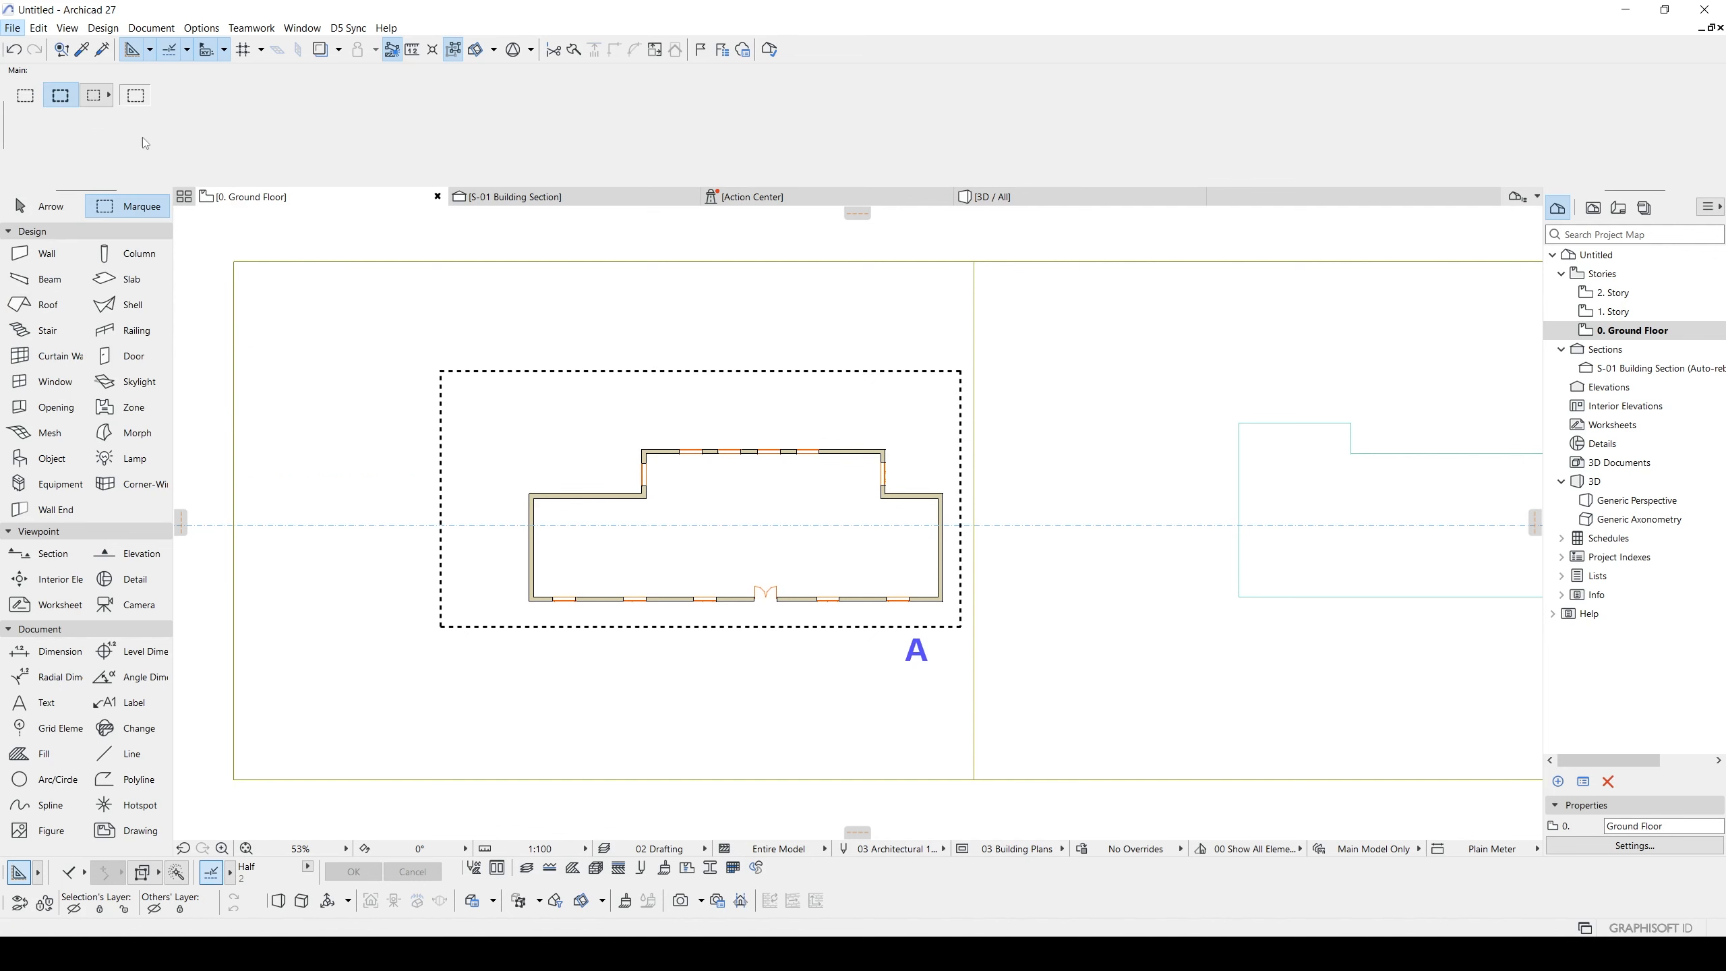
- Redraw the marquee to include building A's text label, start Save Selection as Module and review the available file types
click(449, 351)
click(1028, 699)
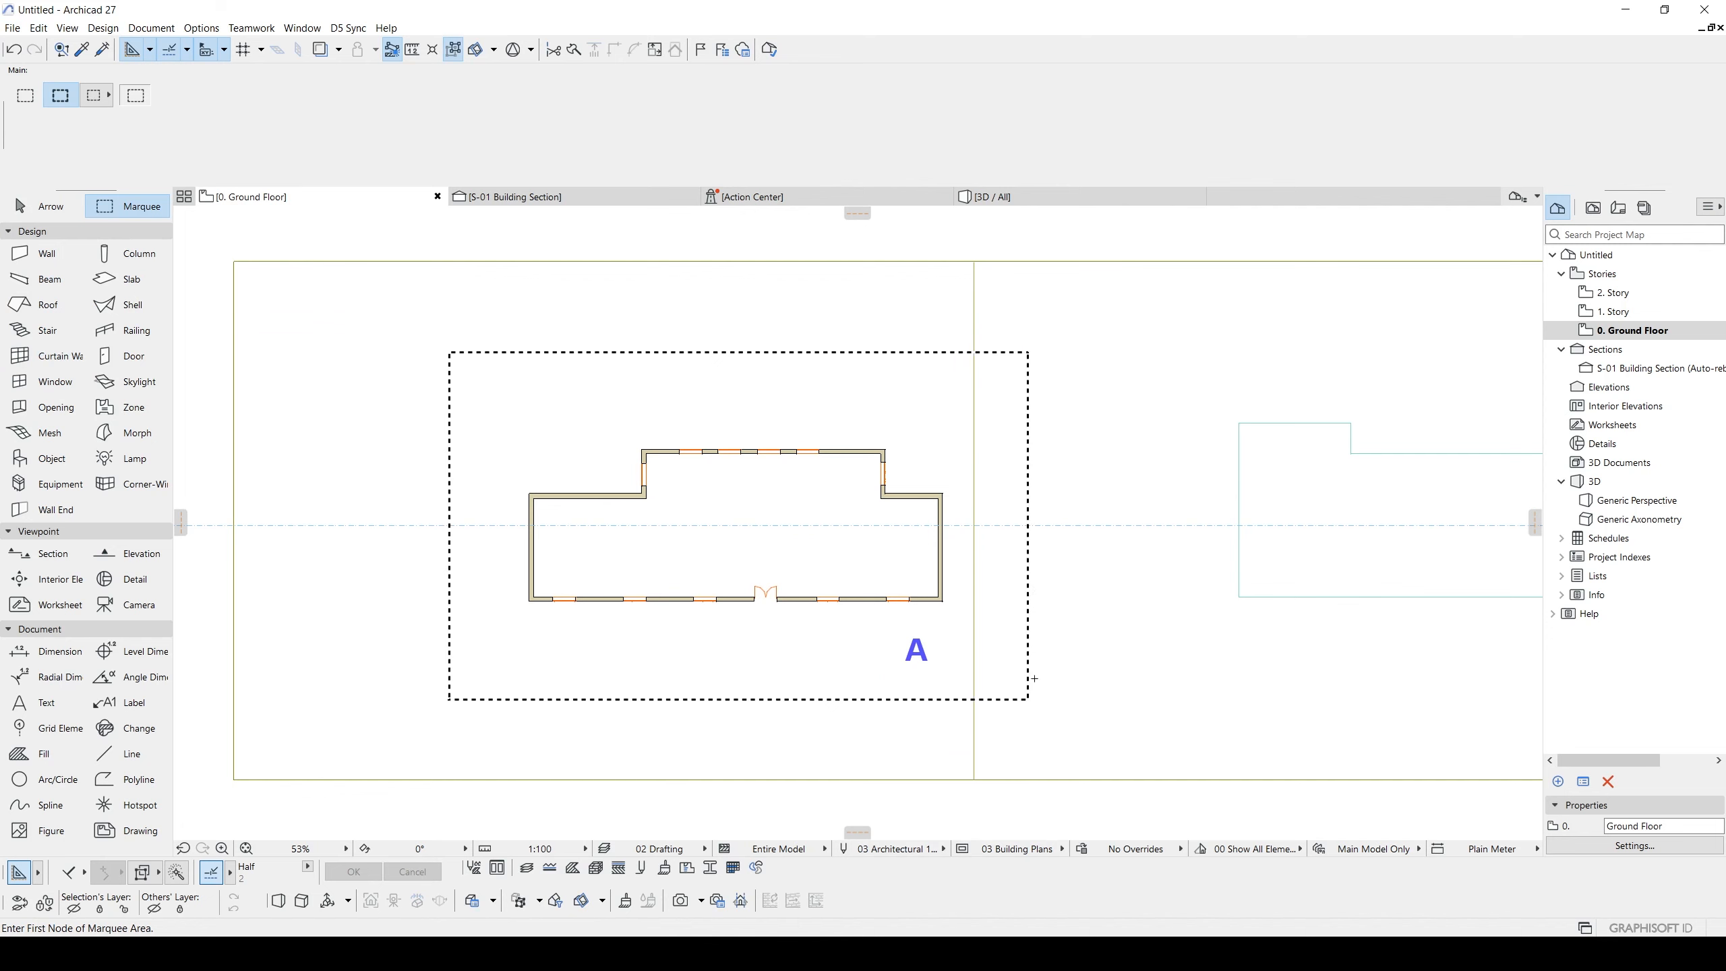
click(12, 28)
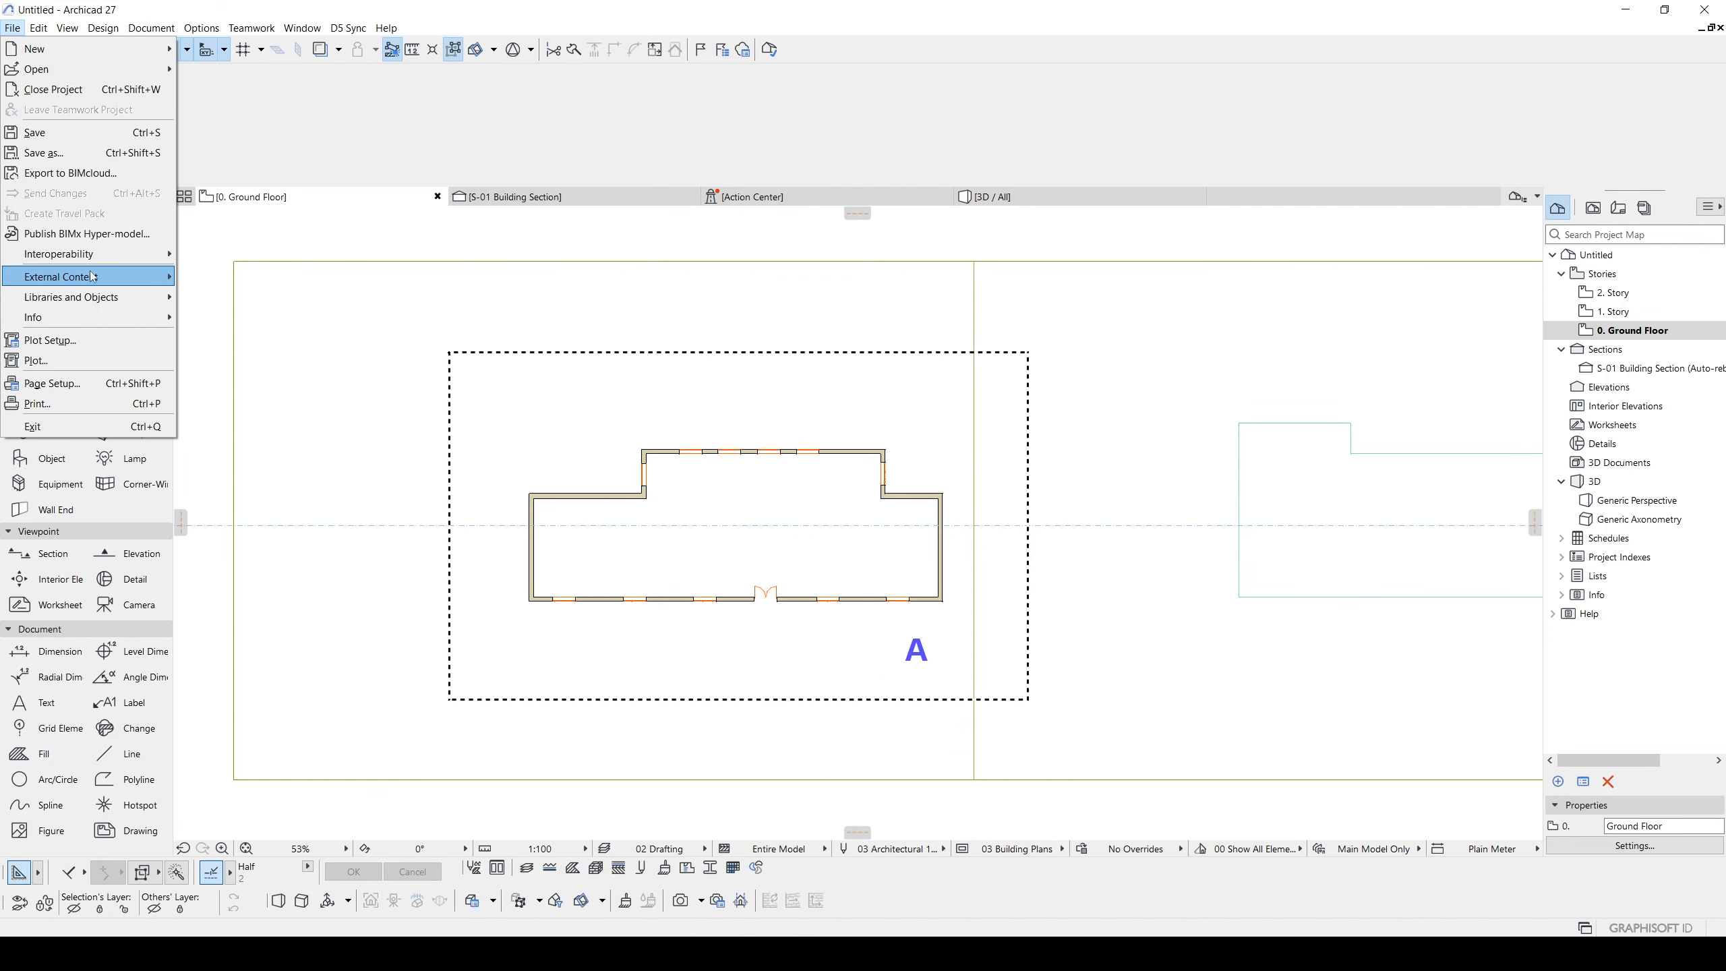
click(263, 340)
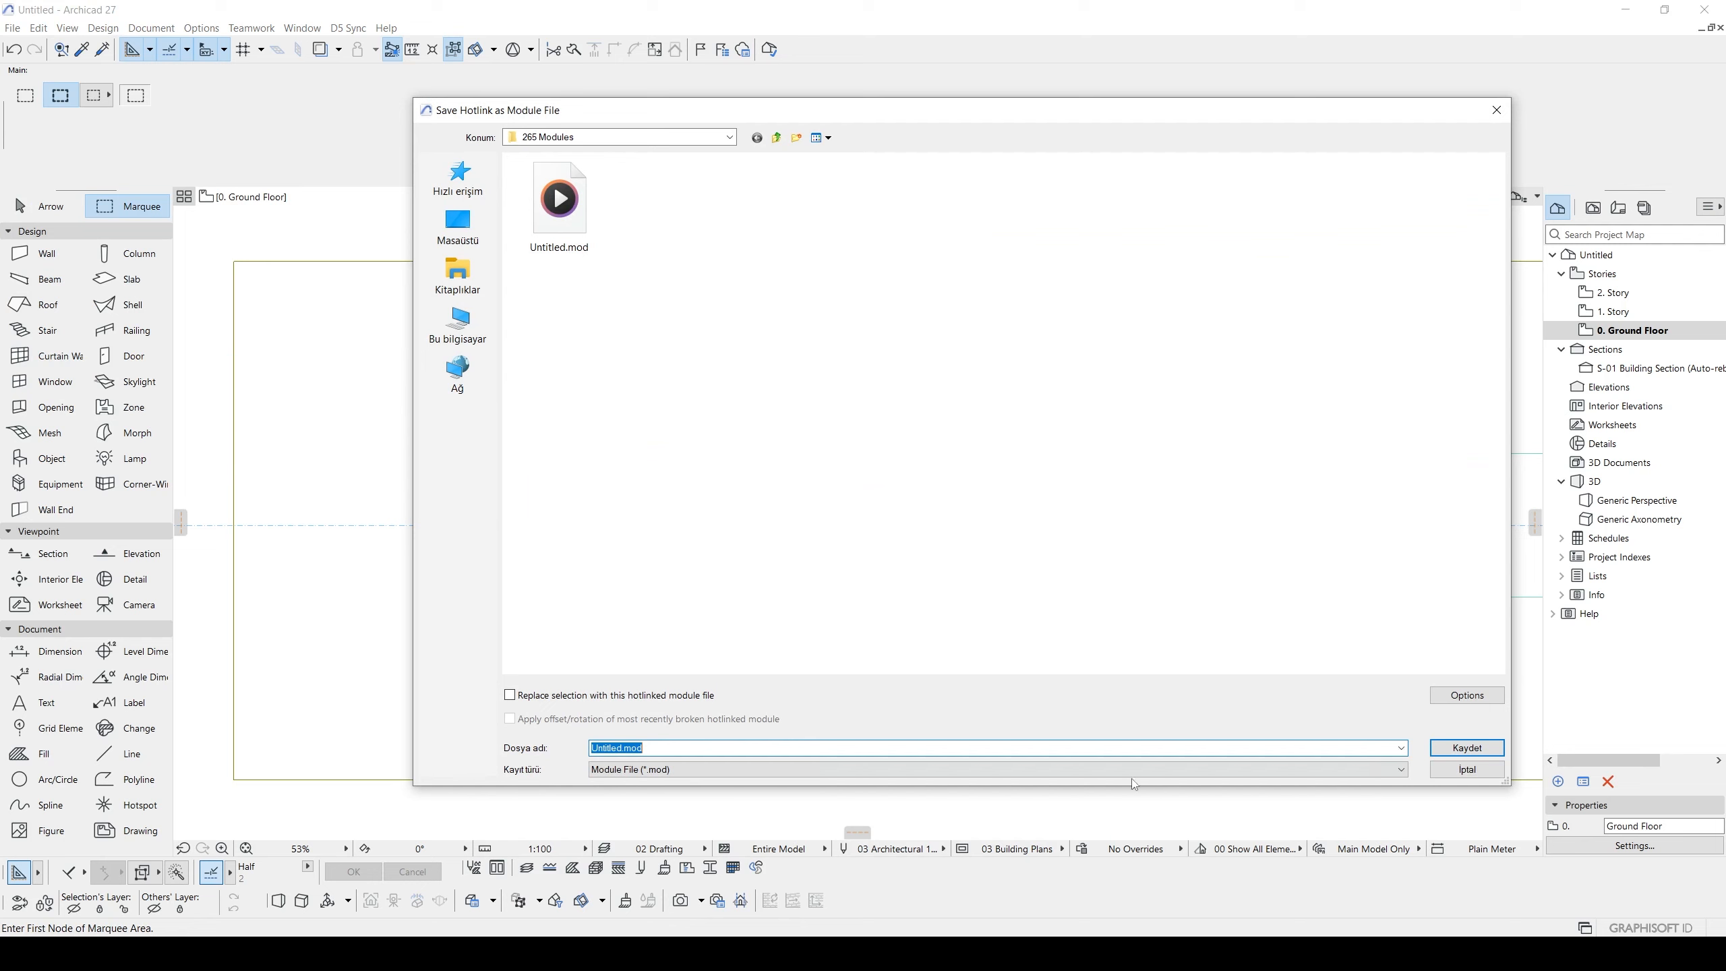
click(1077, 776)
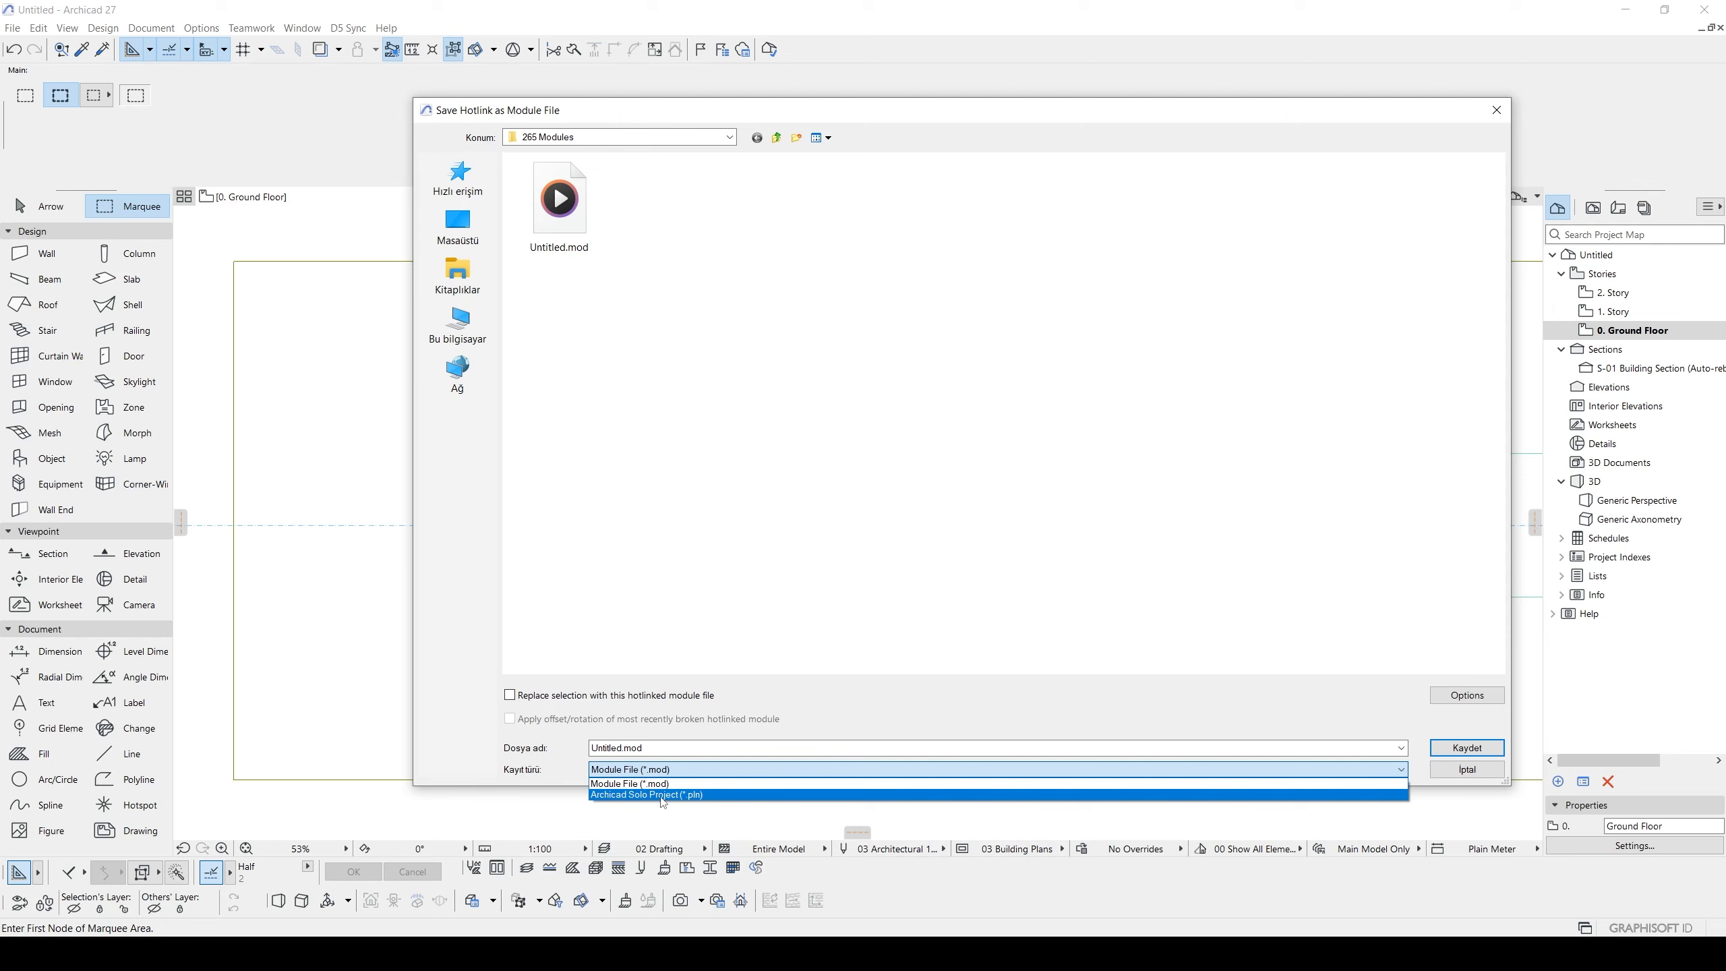
click(557, 777)
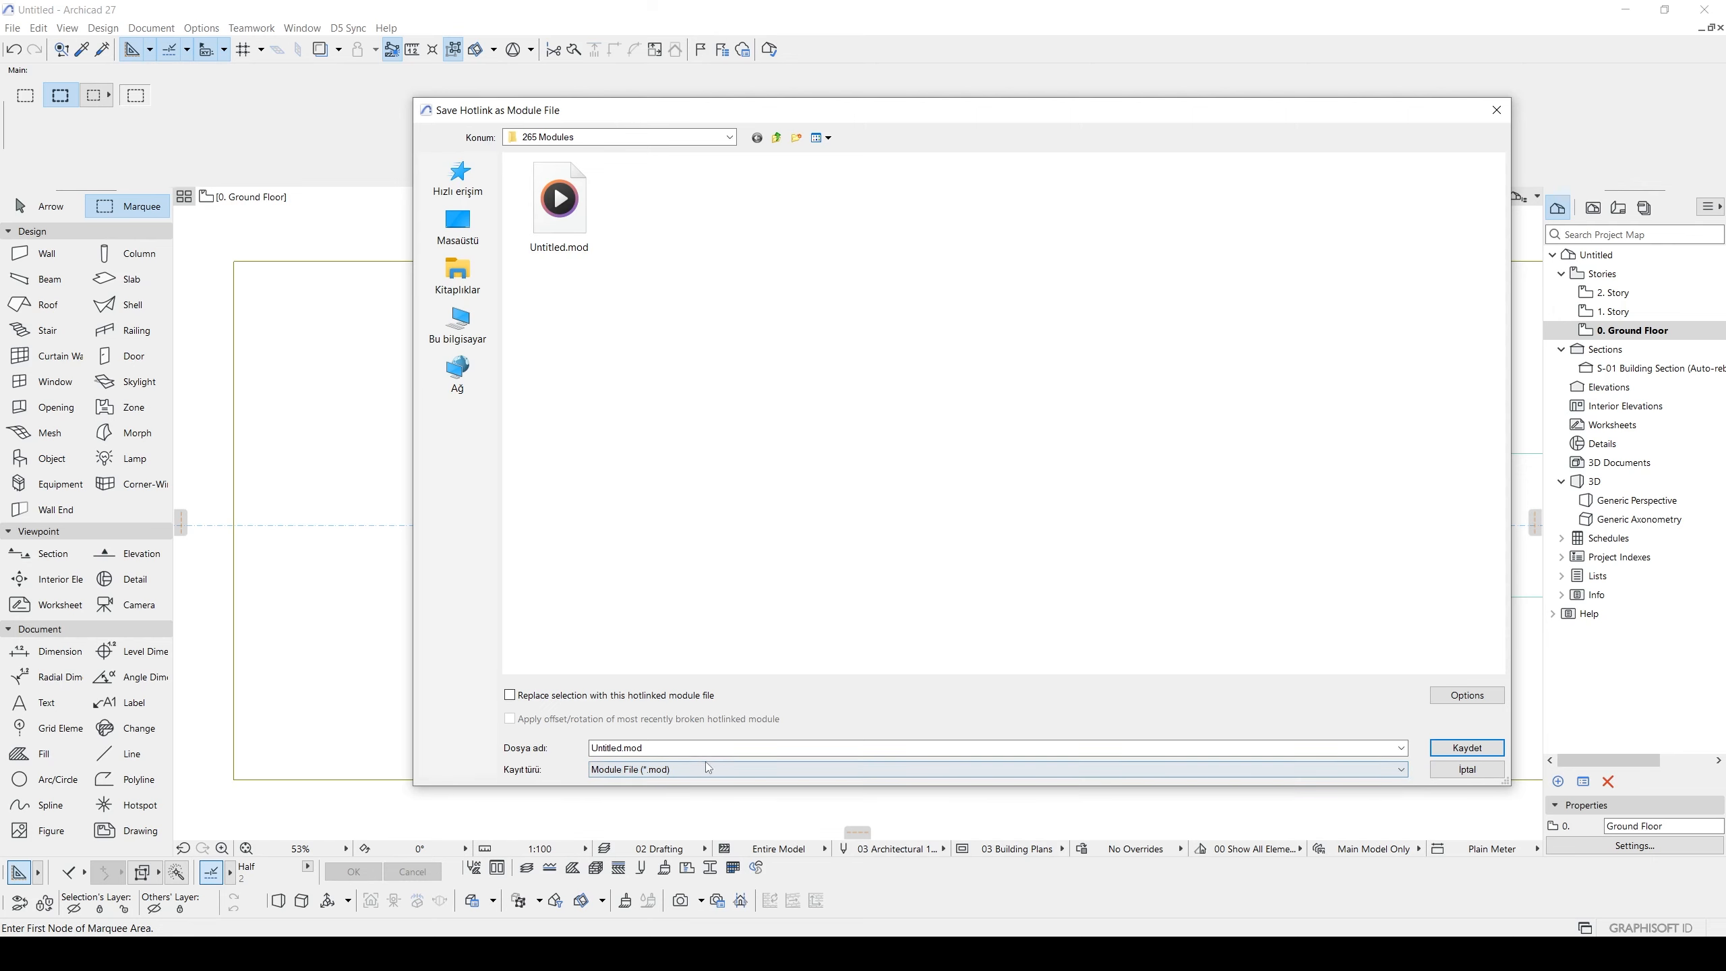
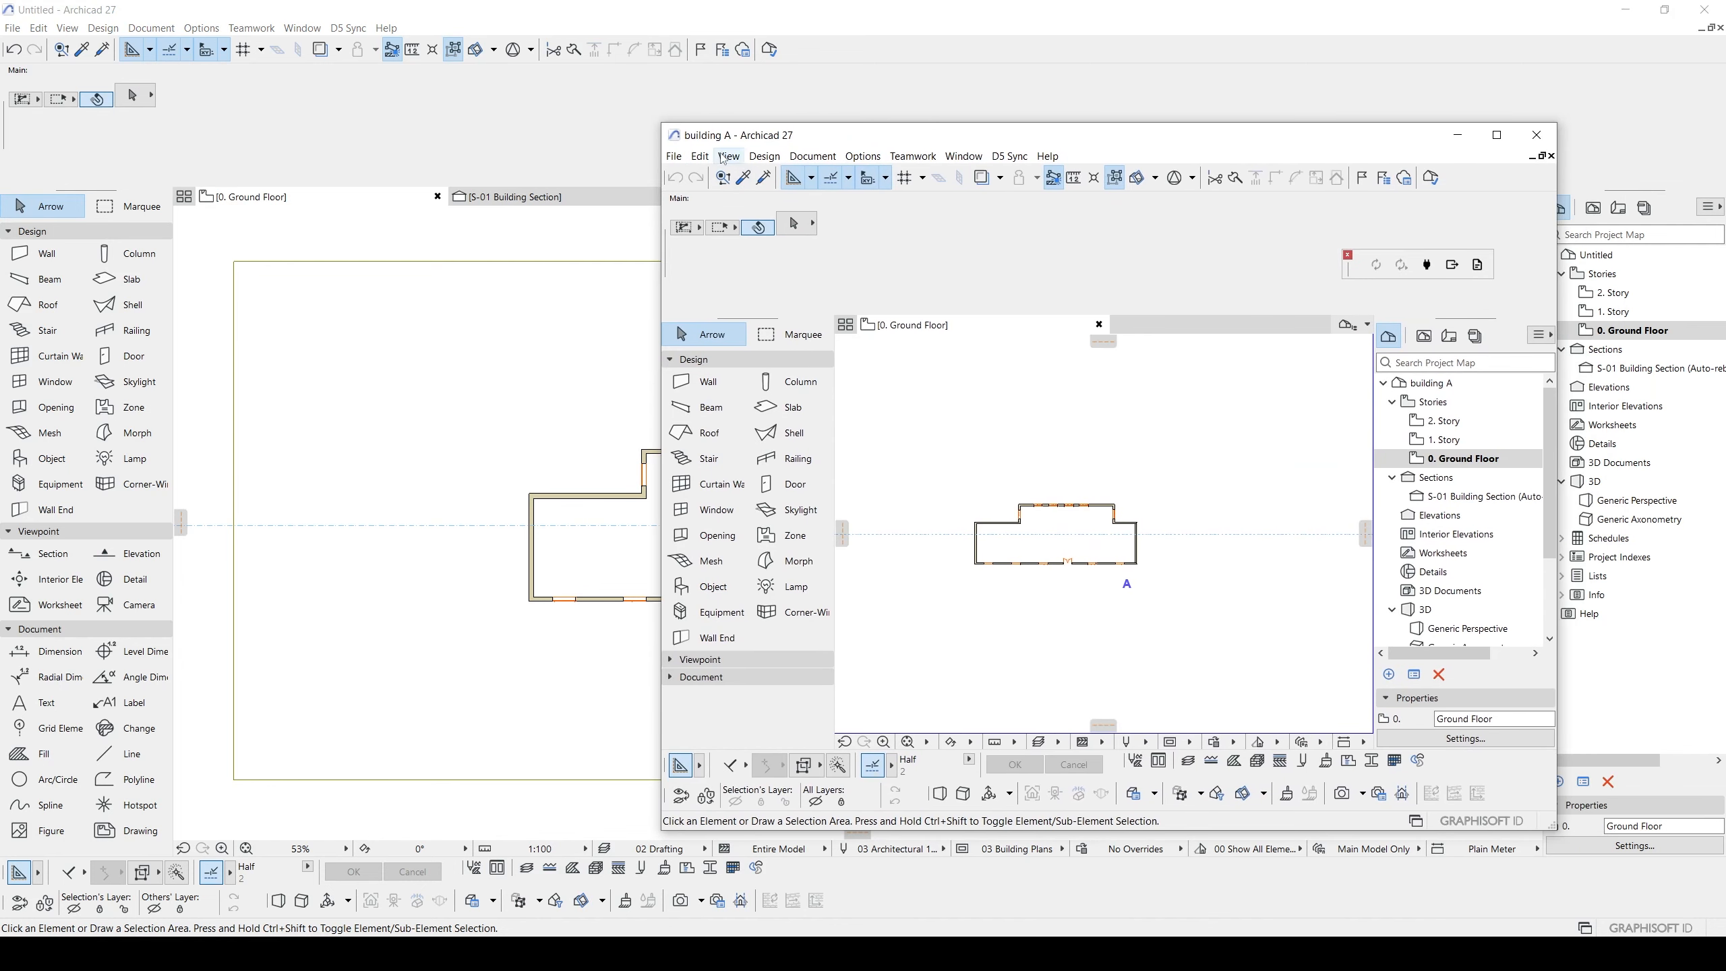
- Examine the Ground Floor plan of the building A module file and select its section line
scroll(1148, 511, down, 2)
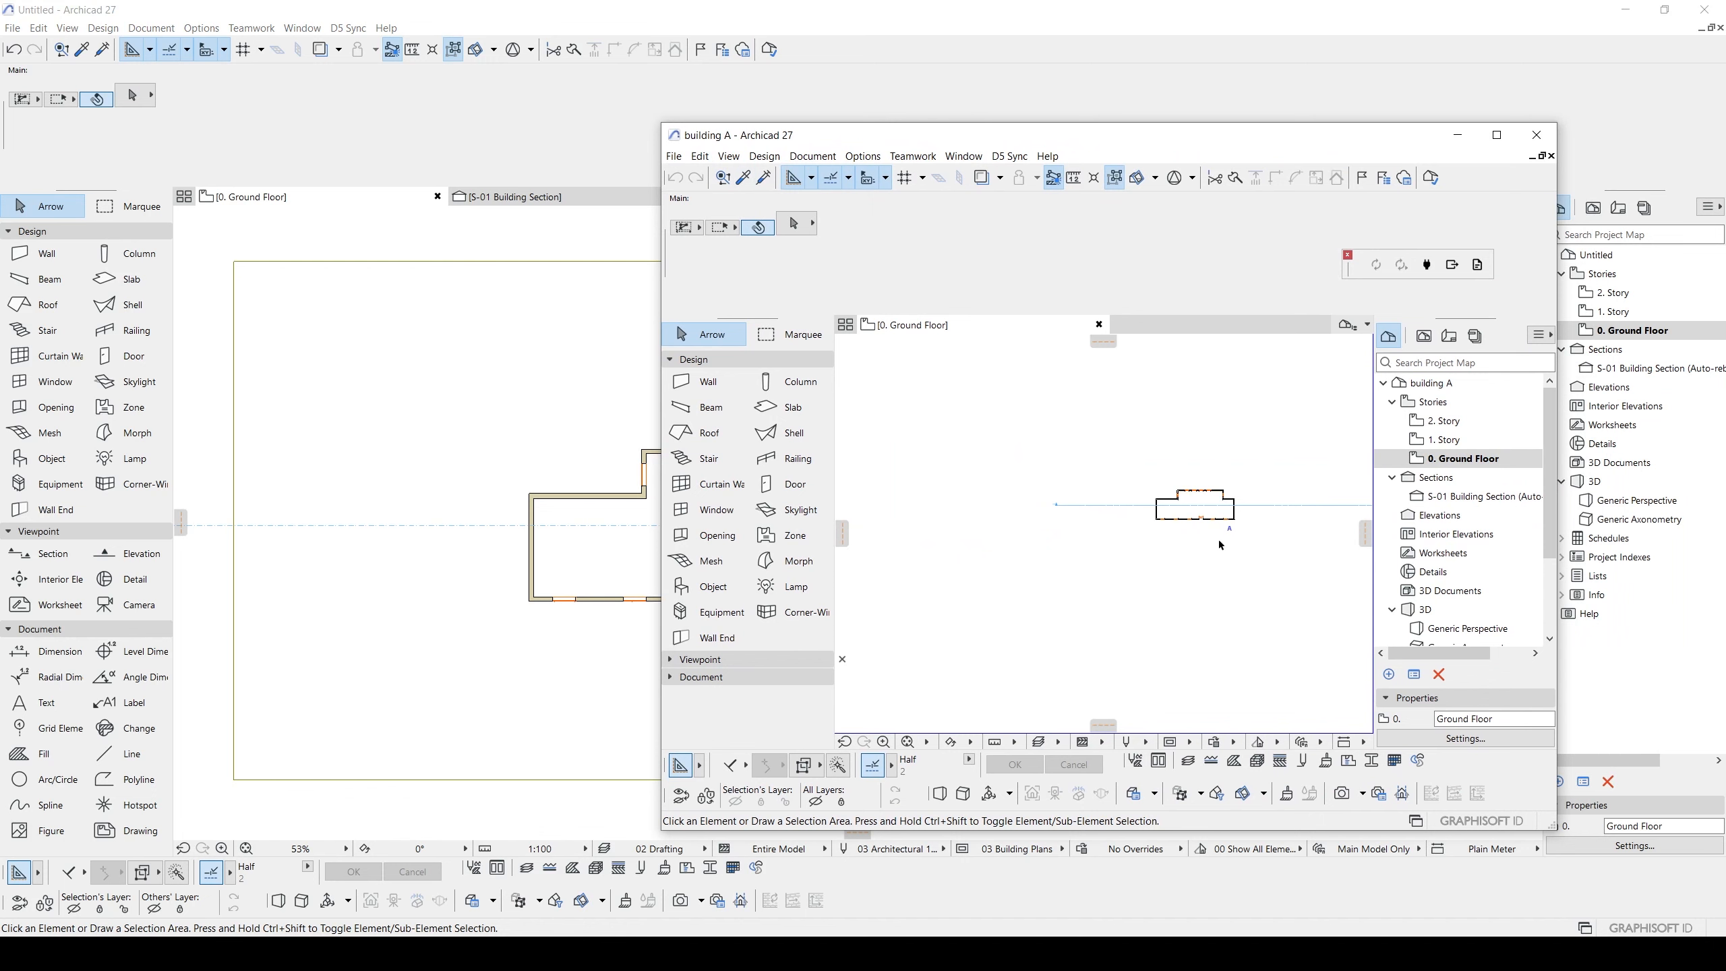
click(1228, 528)
click(1199, 552)
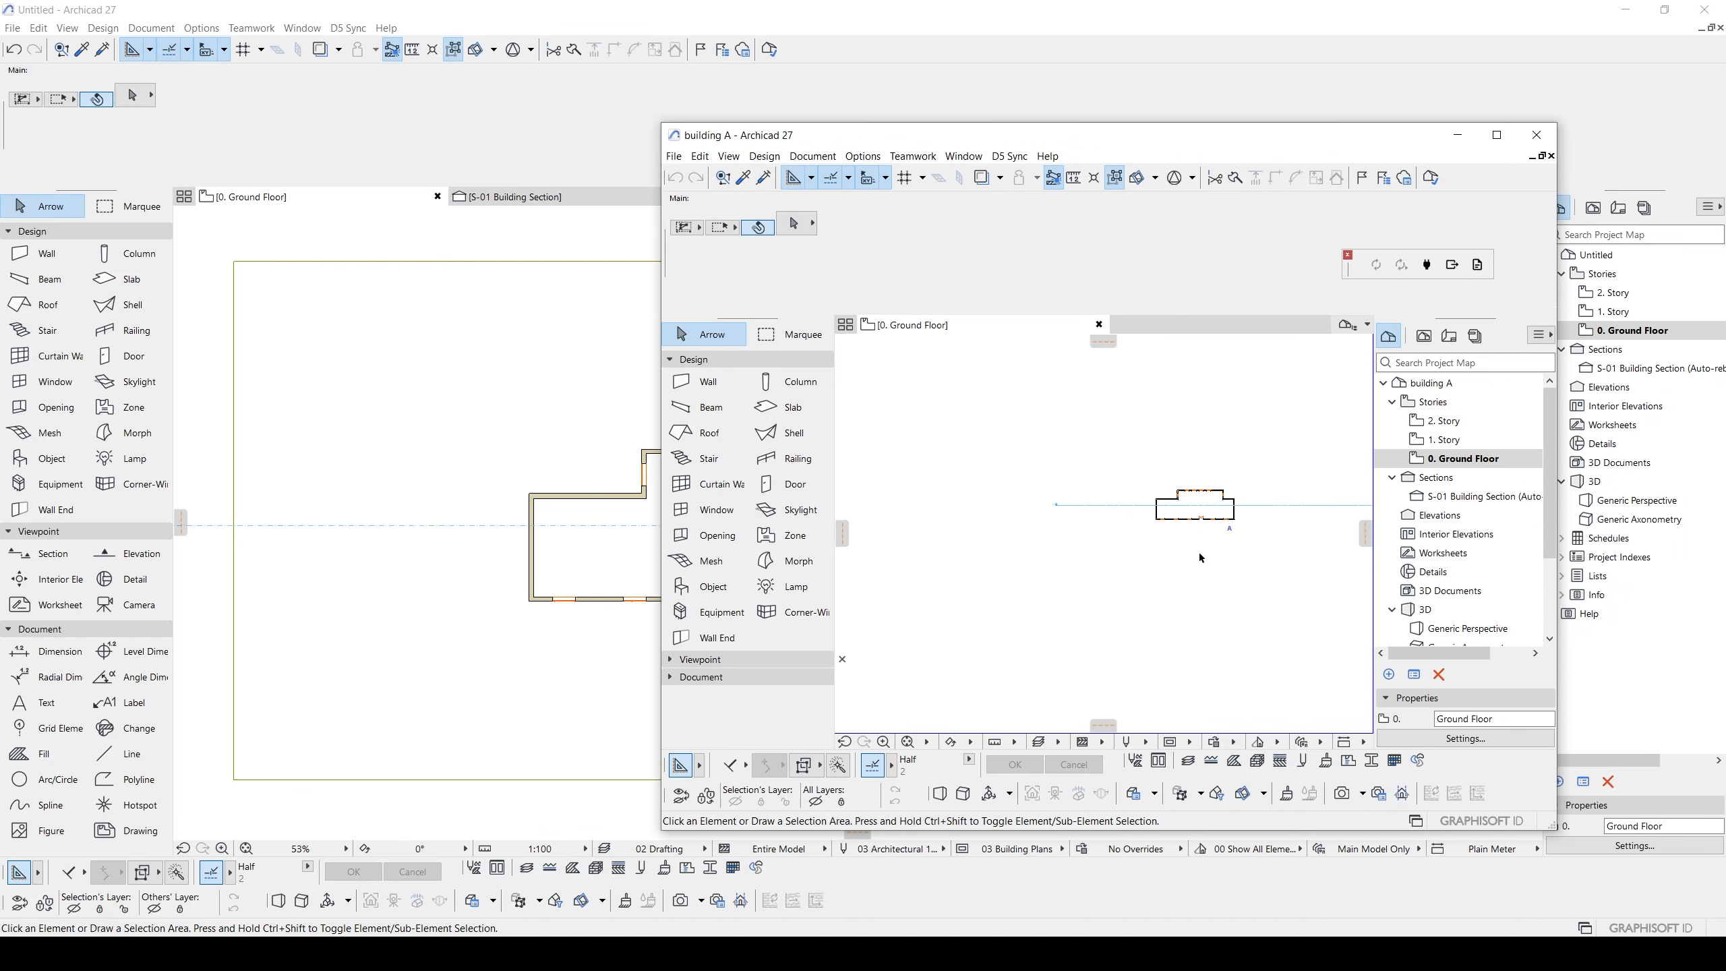
click(1085, 507)
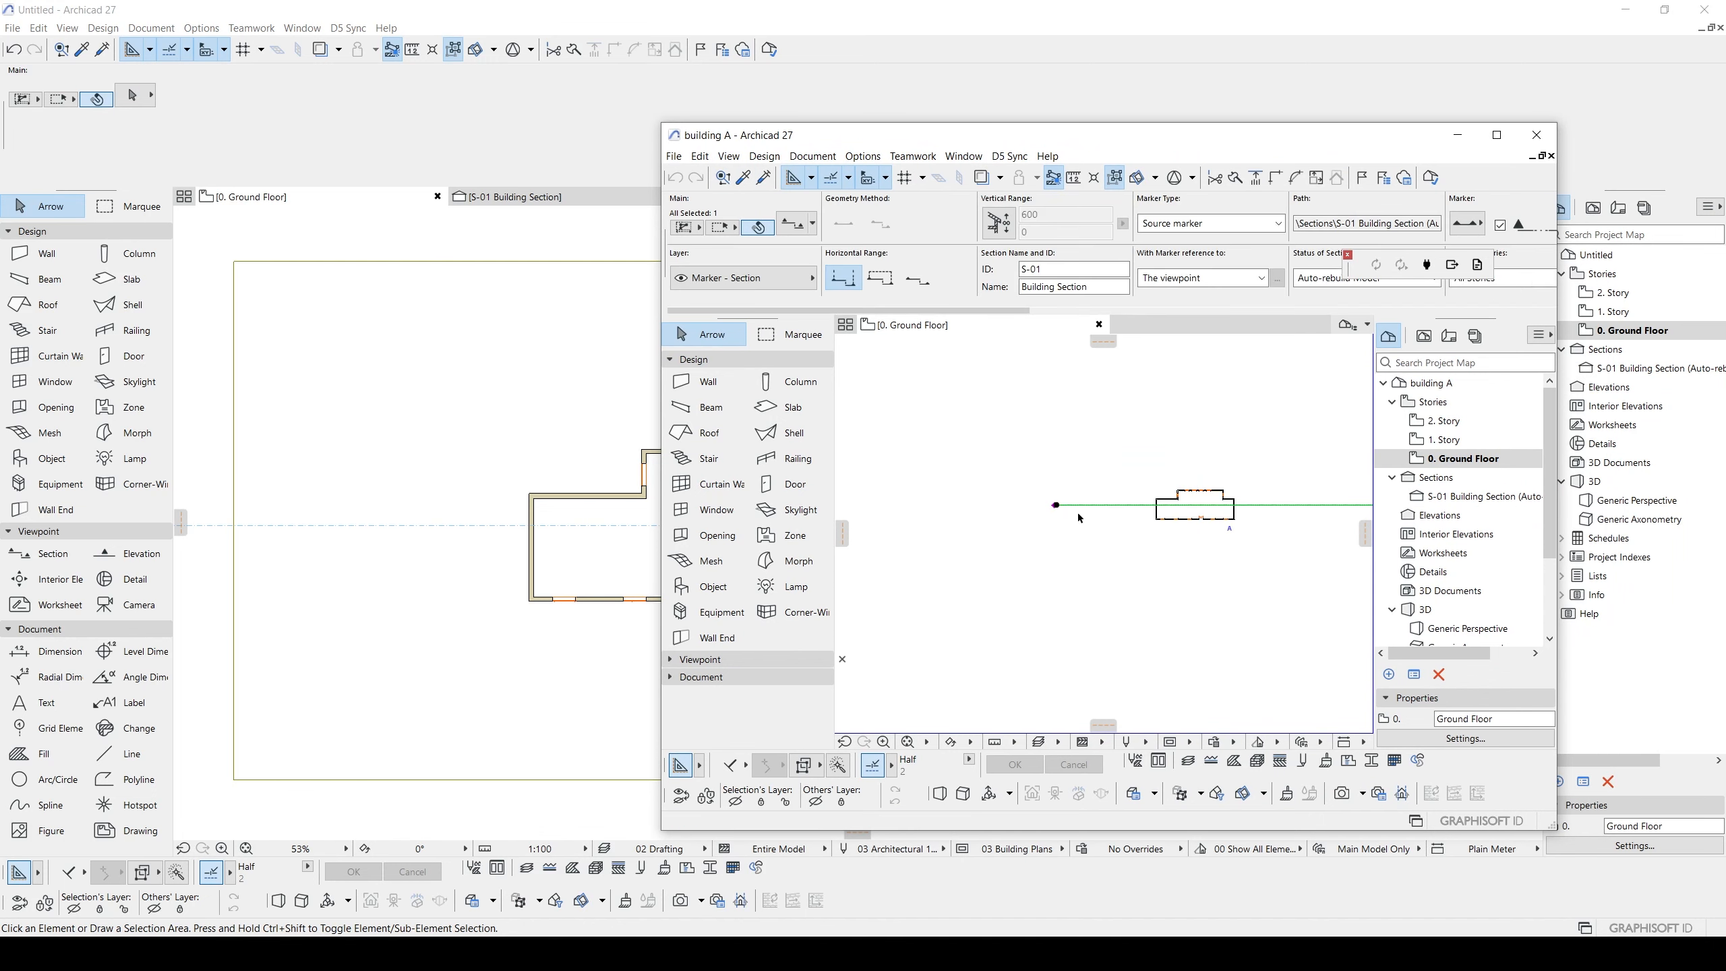
- In the Untitled project, shift the S-01 section line within building A's footprint and open the Building Section to check it against the terrain
click(483, 514)
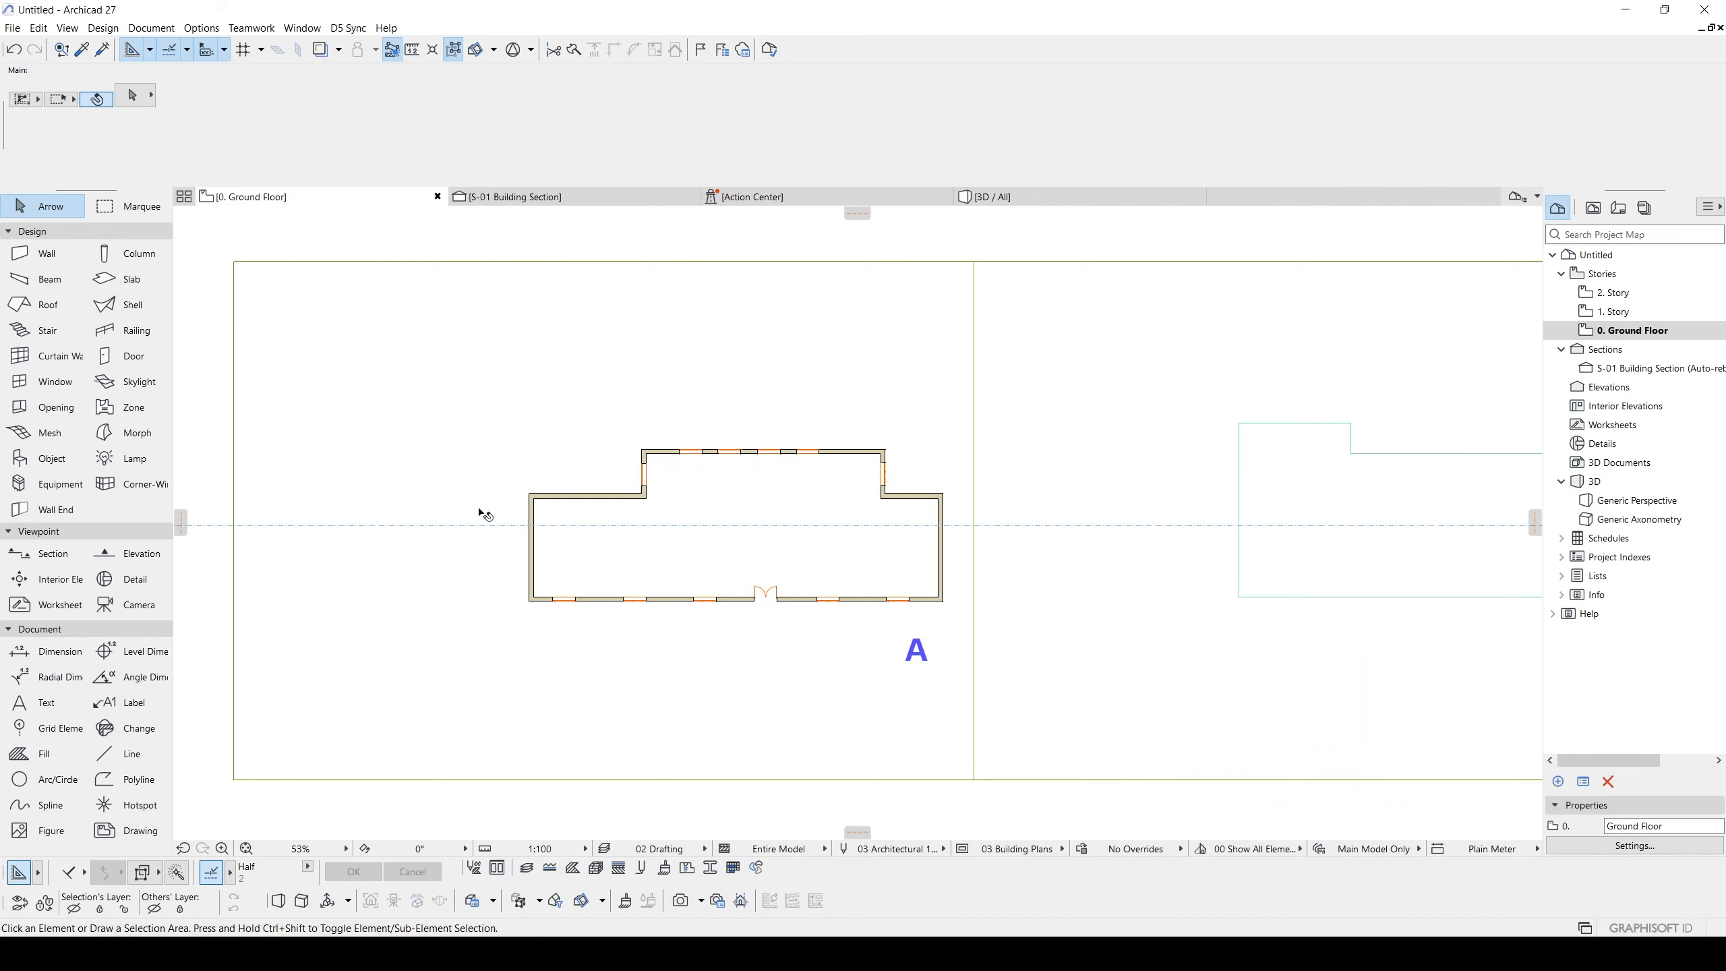
middle_drag(484, 515, 746, 530)
drag(435, 546, 414, 578)
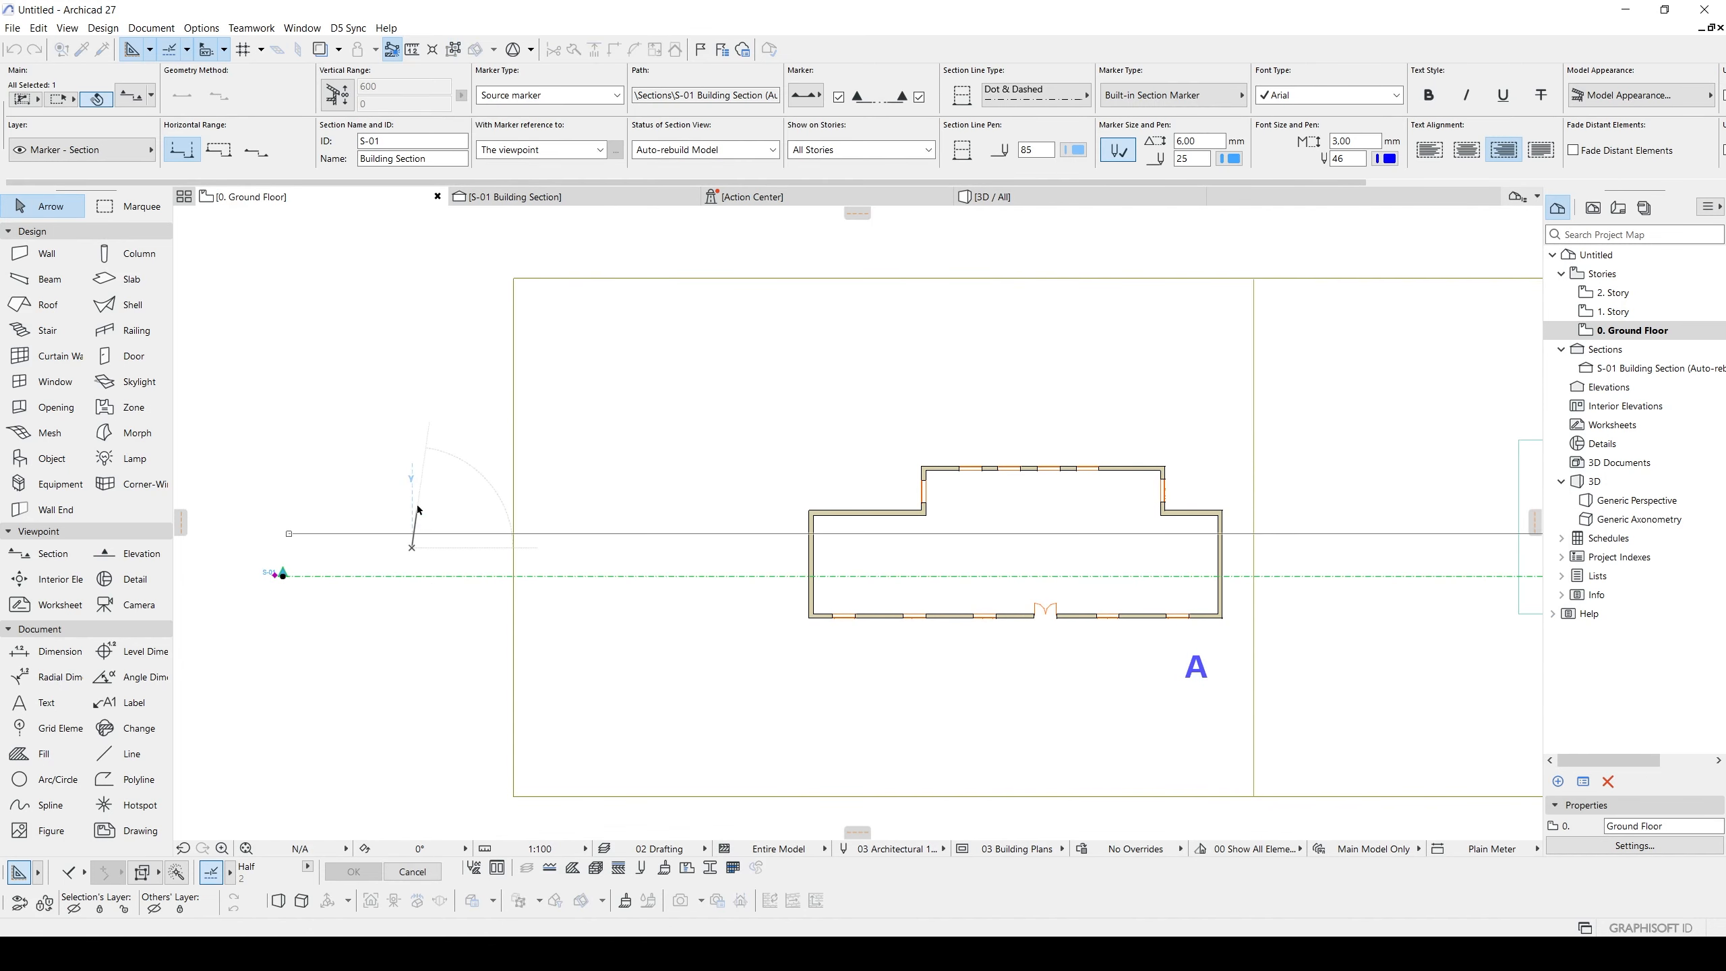
click(412, 509)
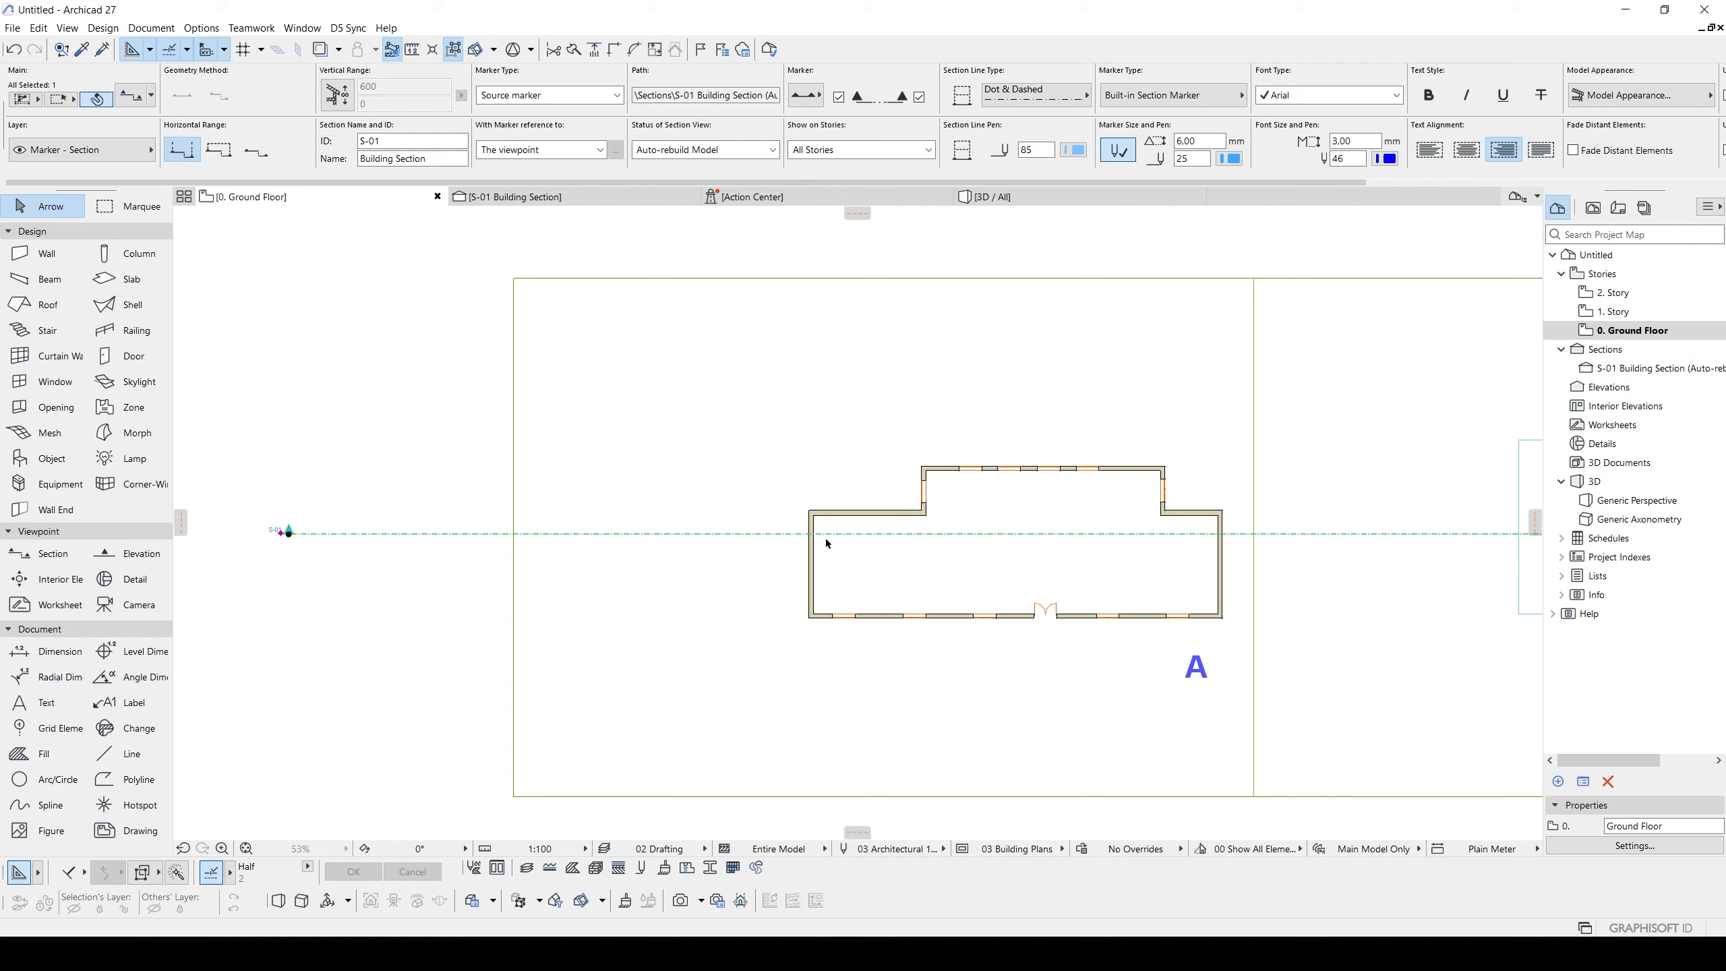
drag(821, 544, 878, 563)
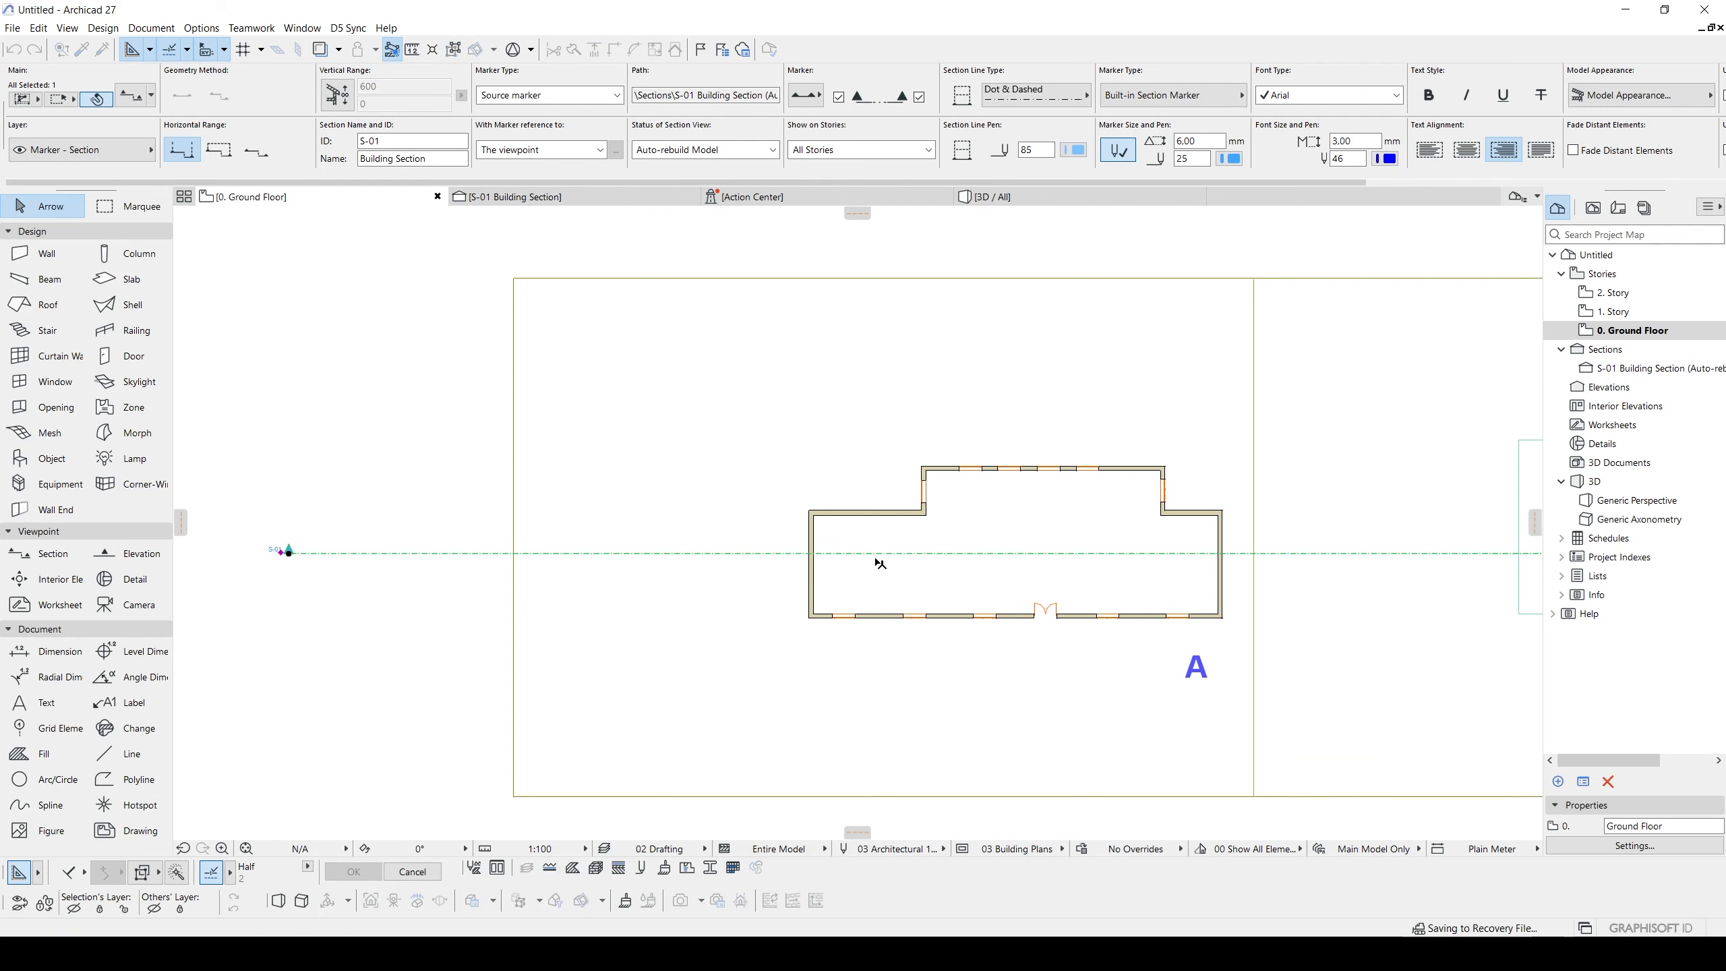
double_click(1642, 368)
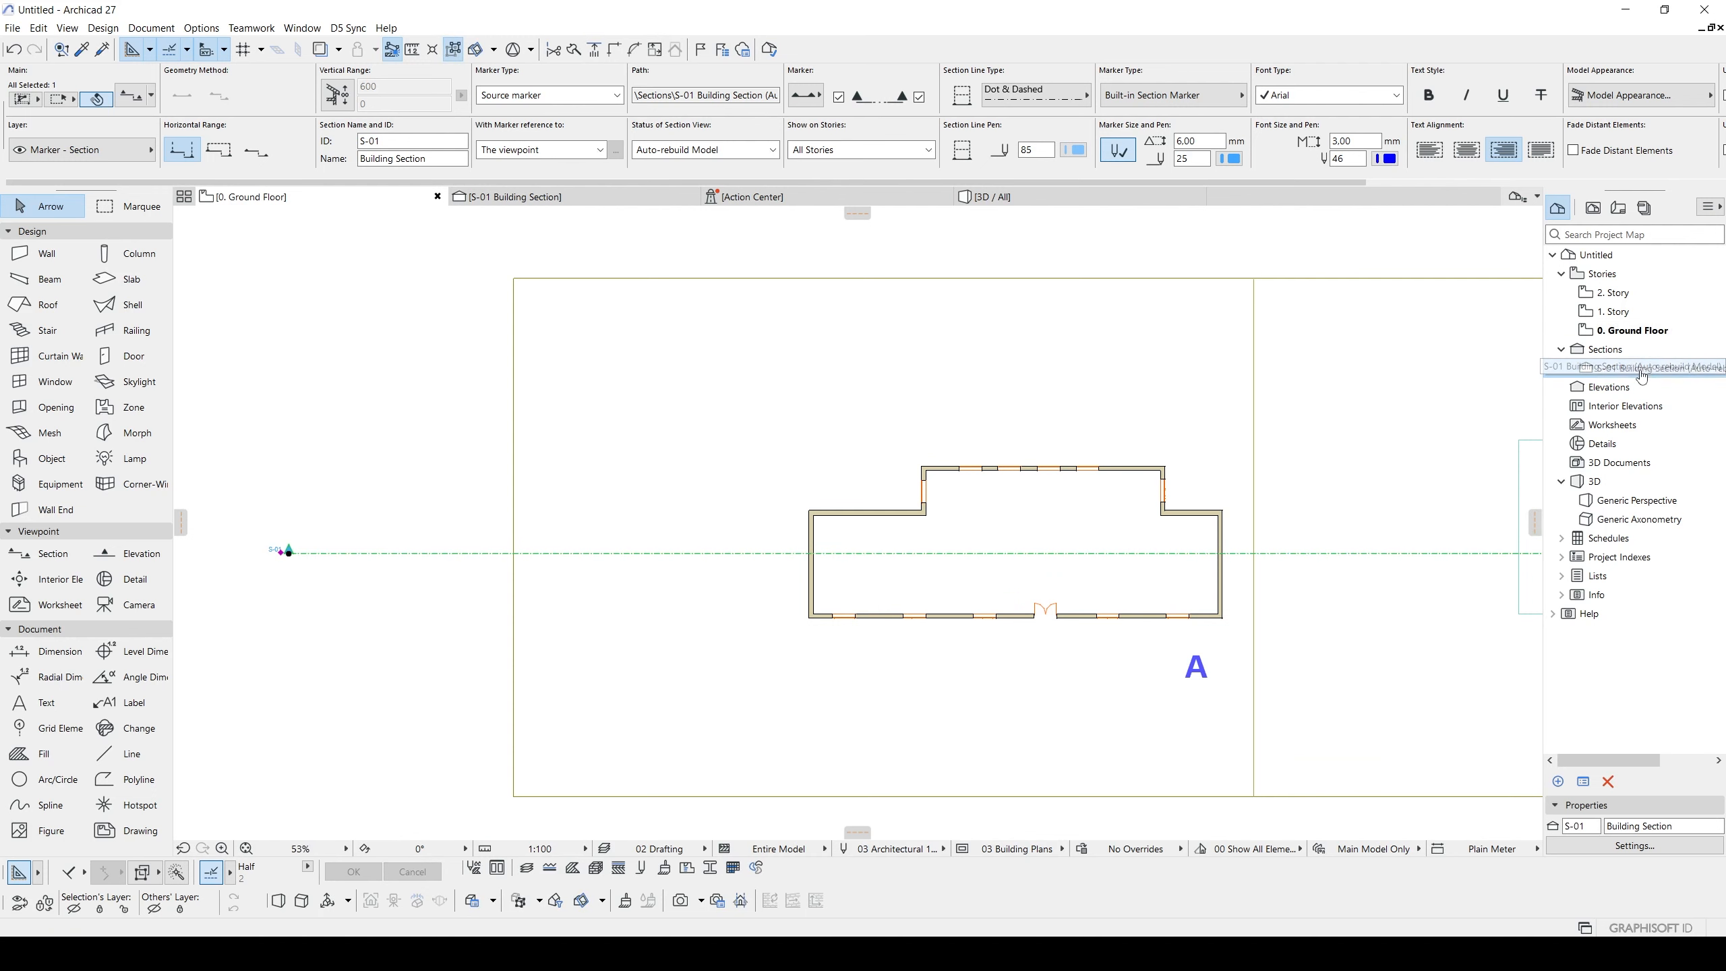
middle_drag(481, 499, 968, 477)
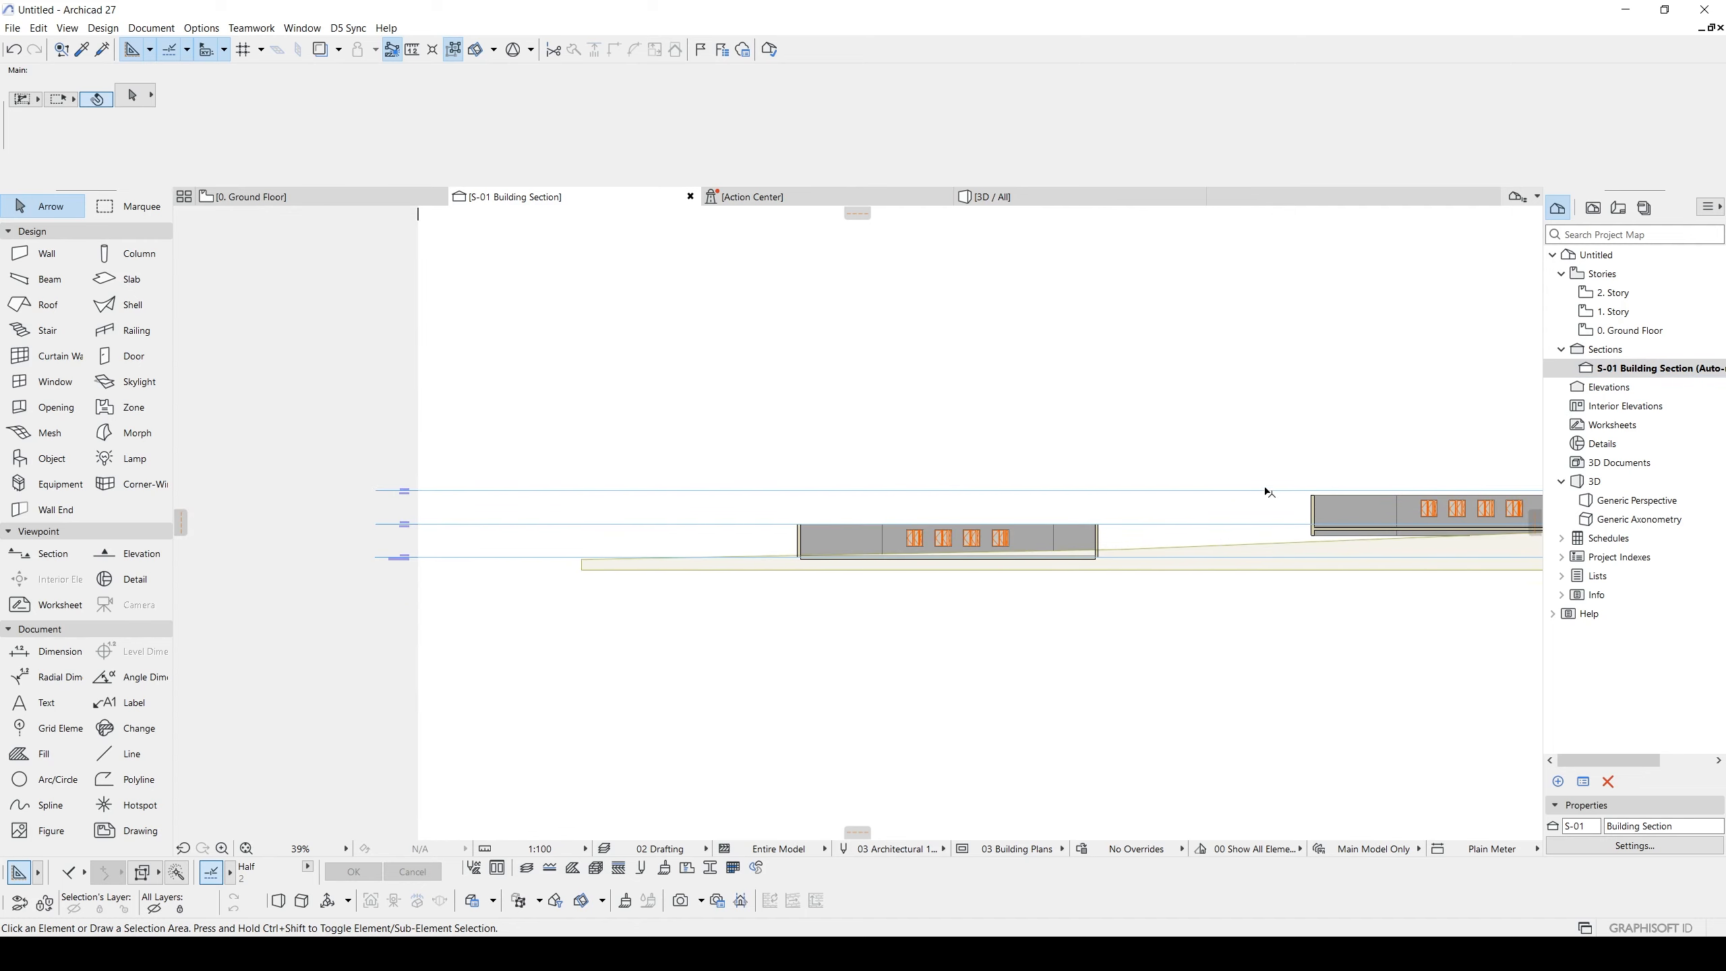
- Switch to the building A module file, maximize its window and stretch the section line's left end in to just outside the building
mouse_move(890, 958)
click(1025, 880)
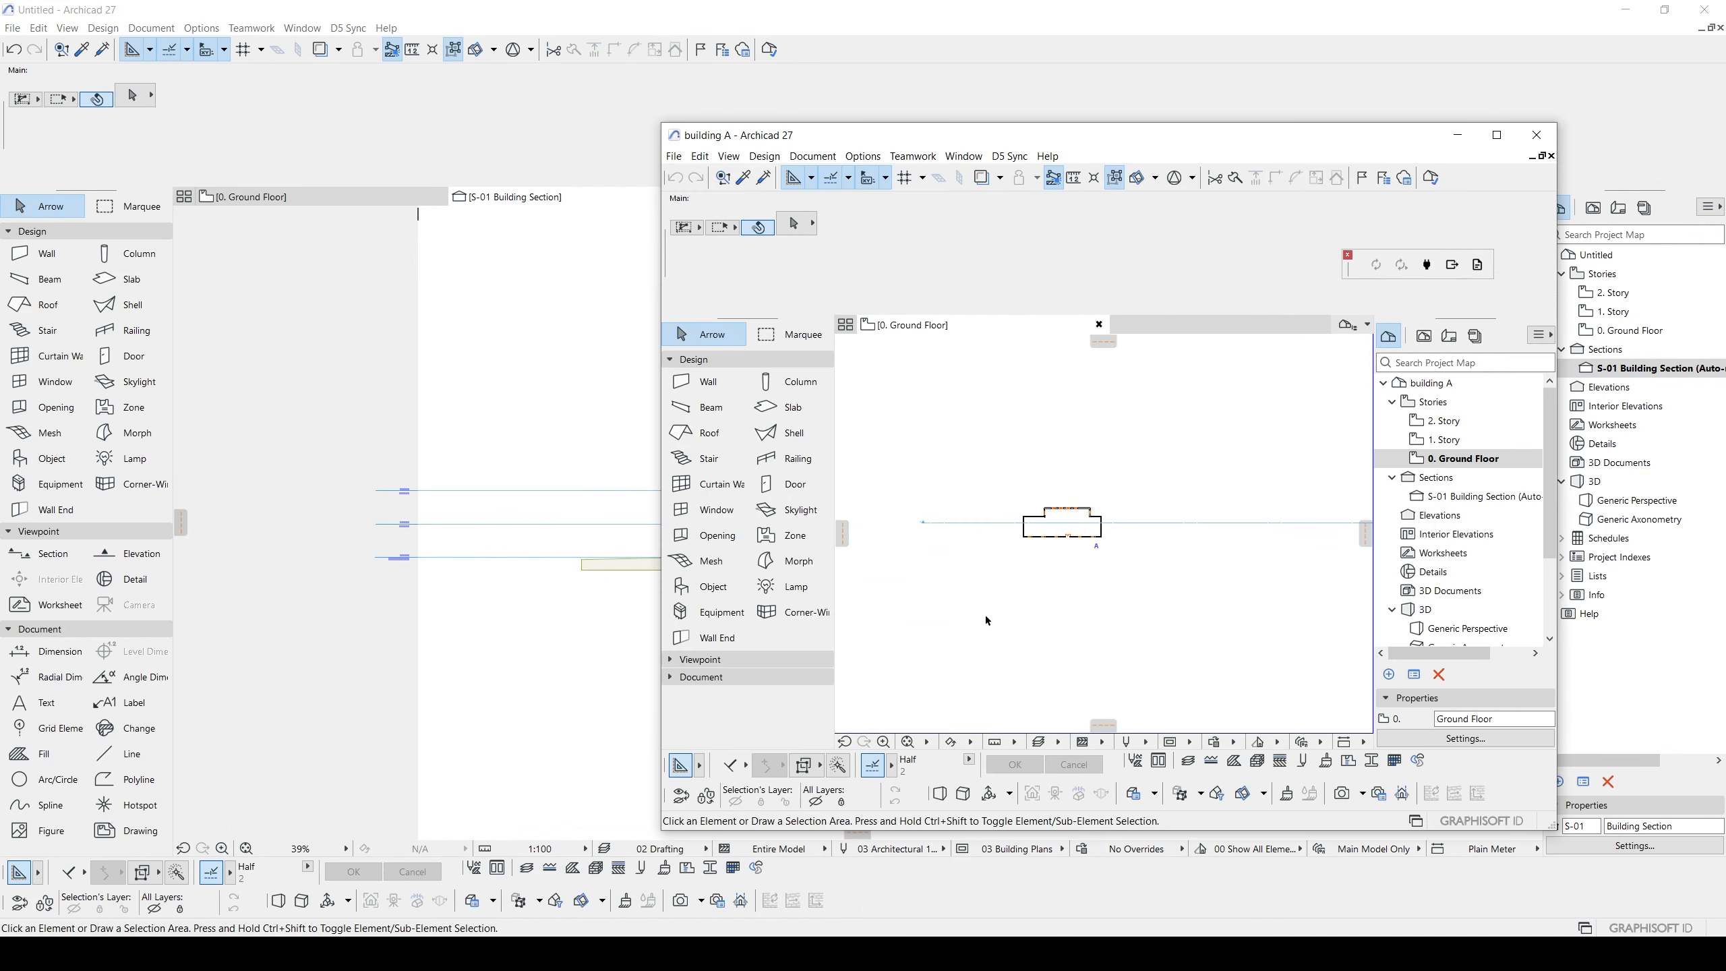
double_click(1237, 142)
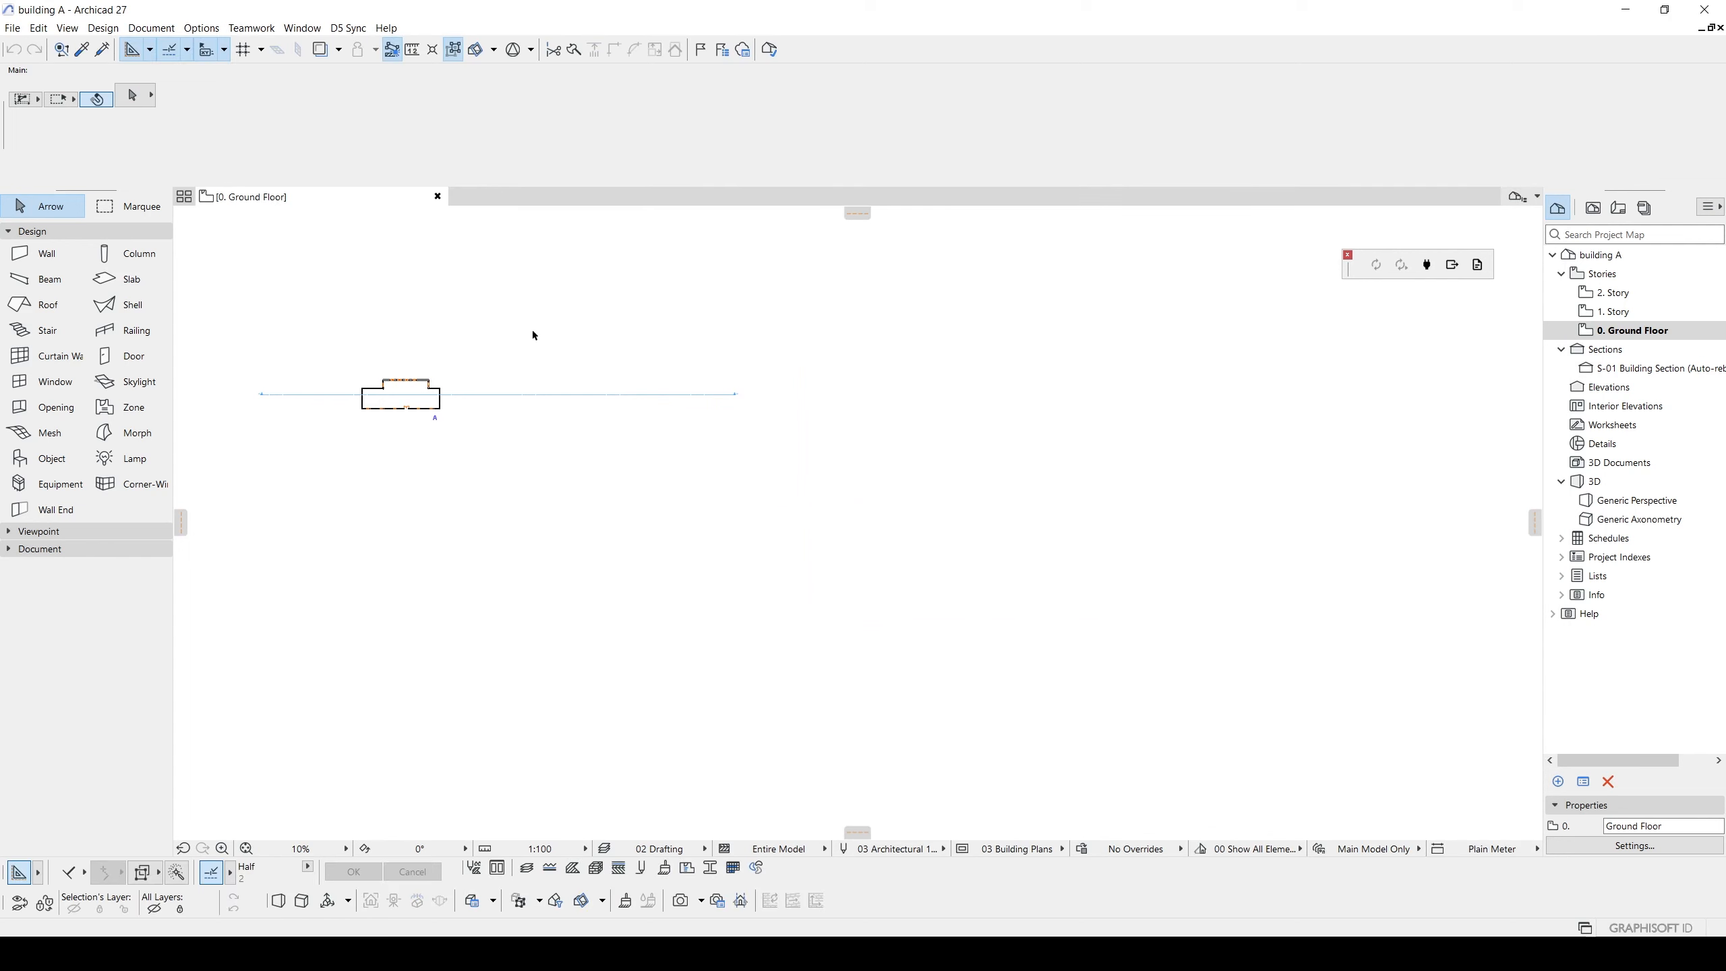
middle_drag(469, 391, 687, 450)
scroll(688, 451, up, 5)
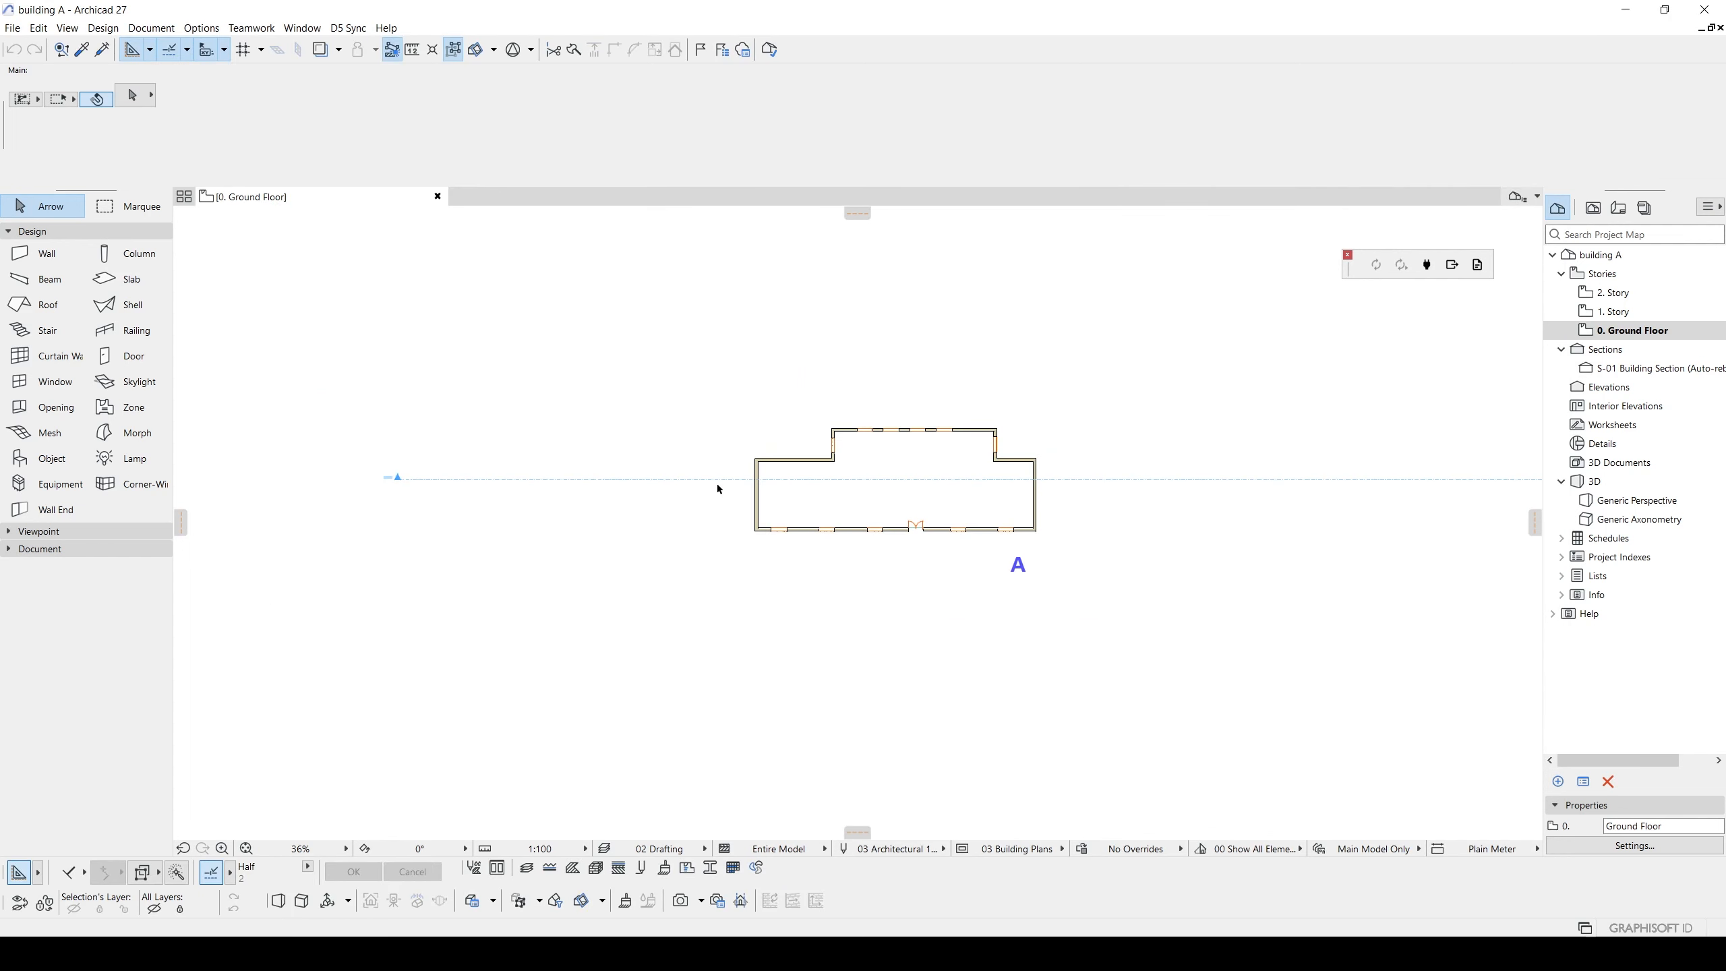
click(646, 480)
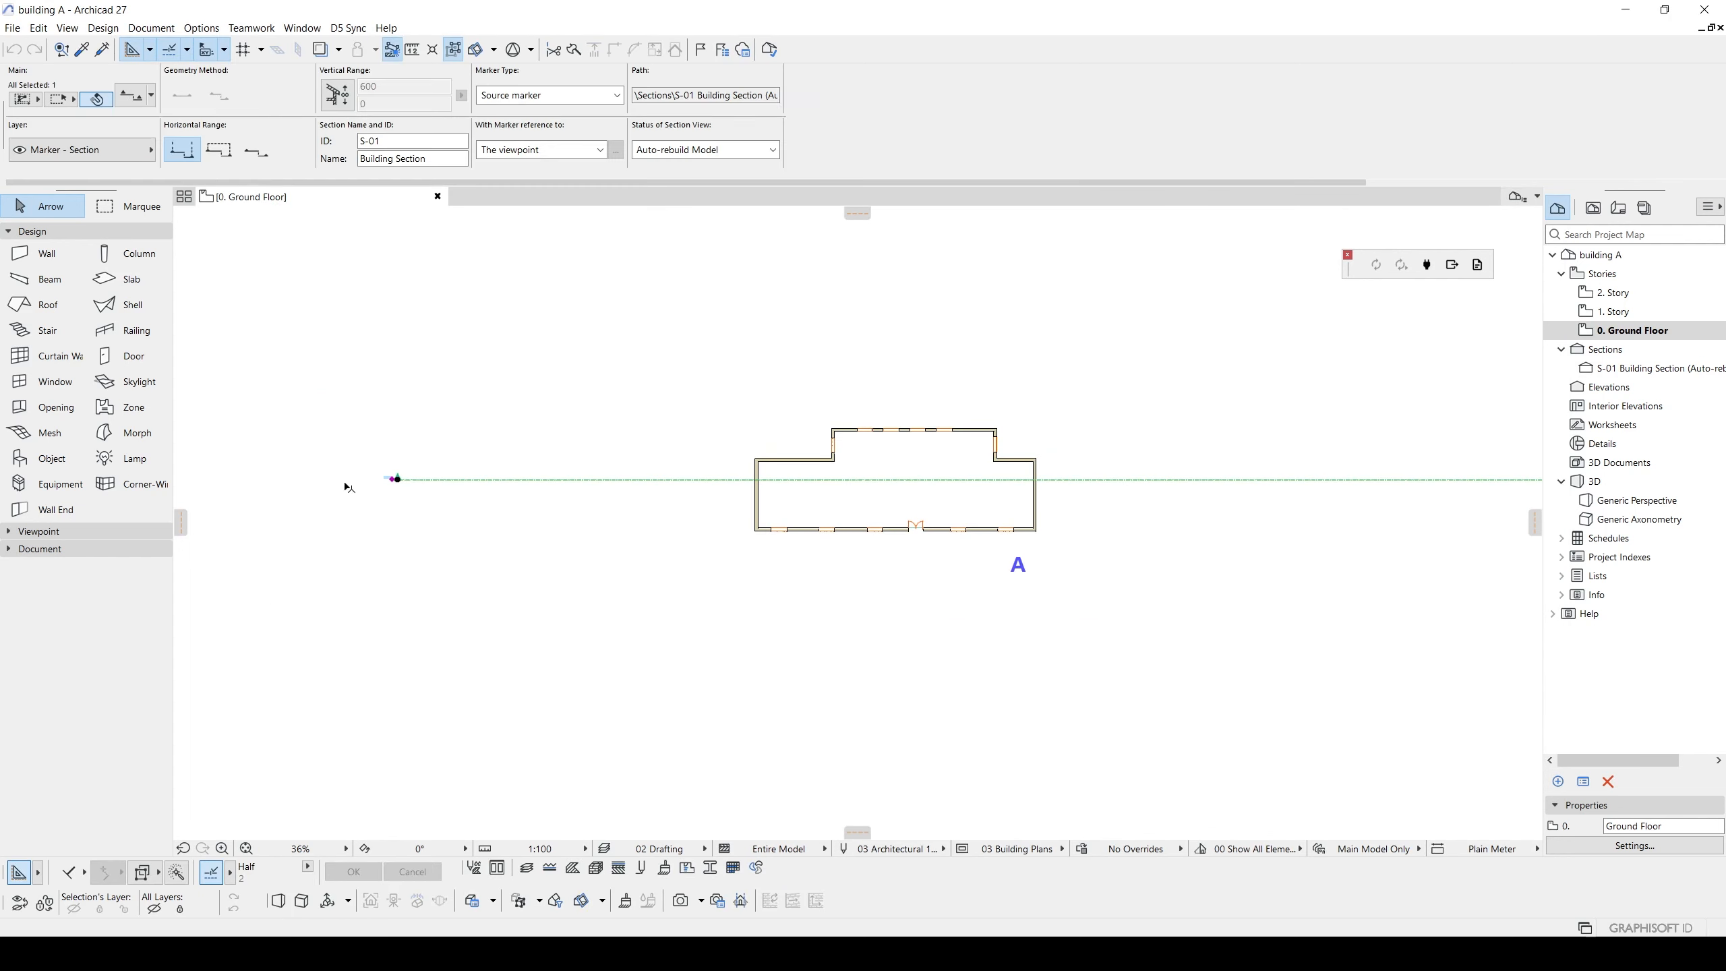
click(397, 479)
click(299, 219)
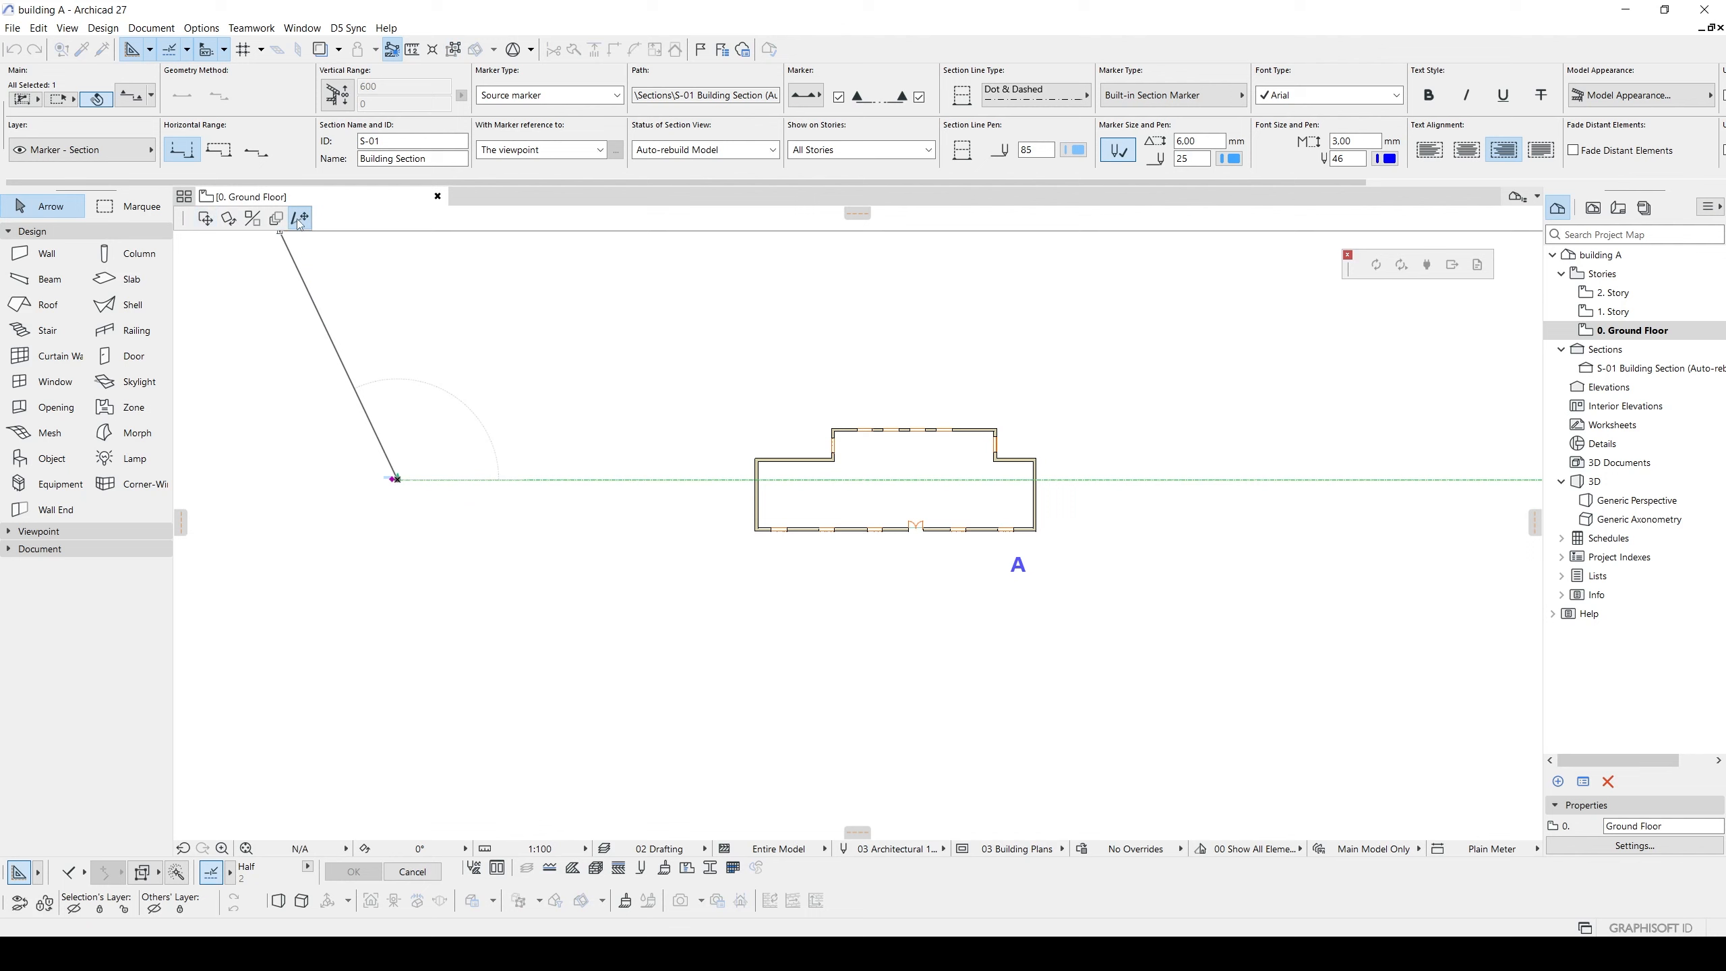
click(707, 485)
- Stretch the section line's right end back to just beyond building A's right wall and clear the selection
middle_drag(1241, 576, 631, 570)
scroll(631, 571, down, 2)
click(1139, 515)
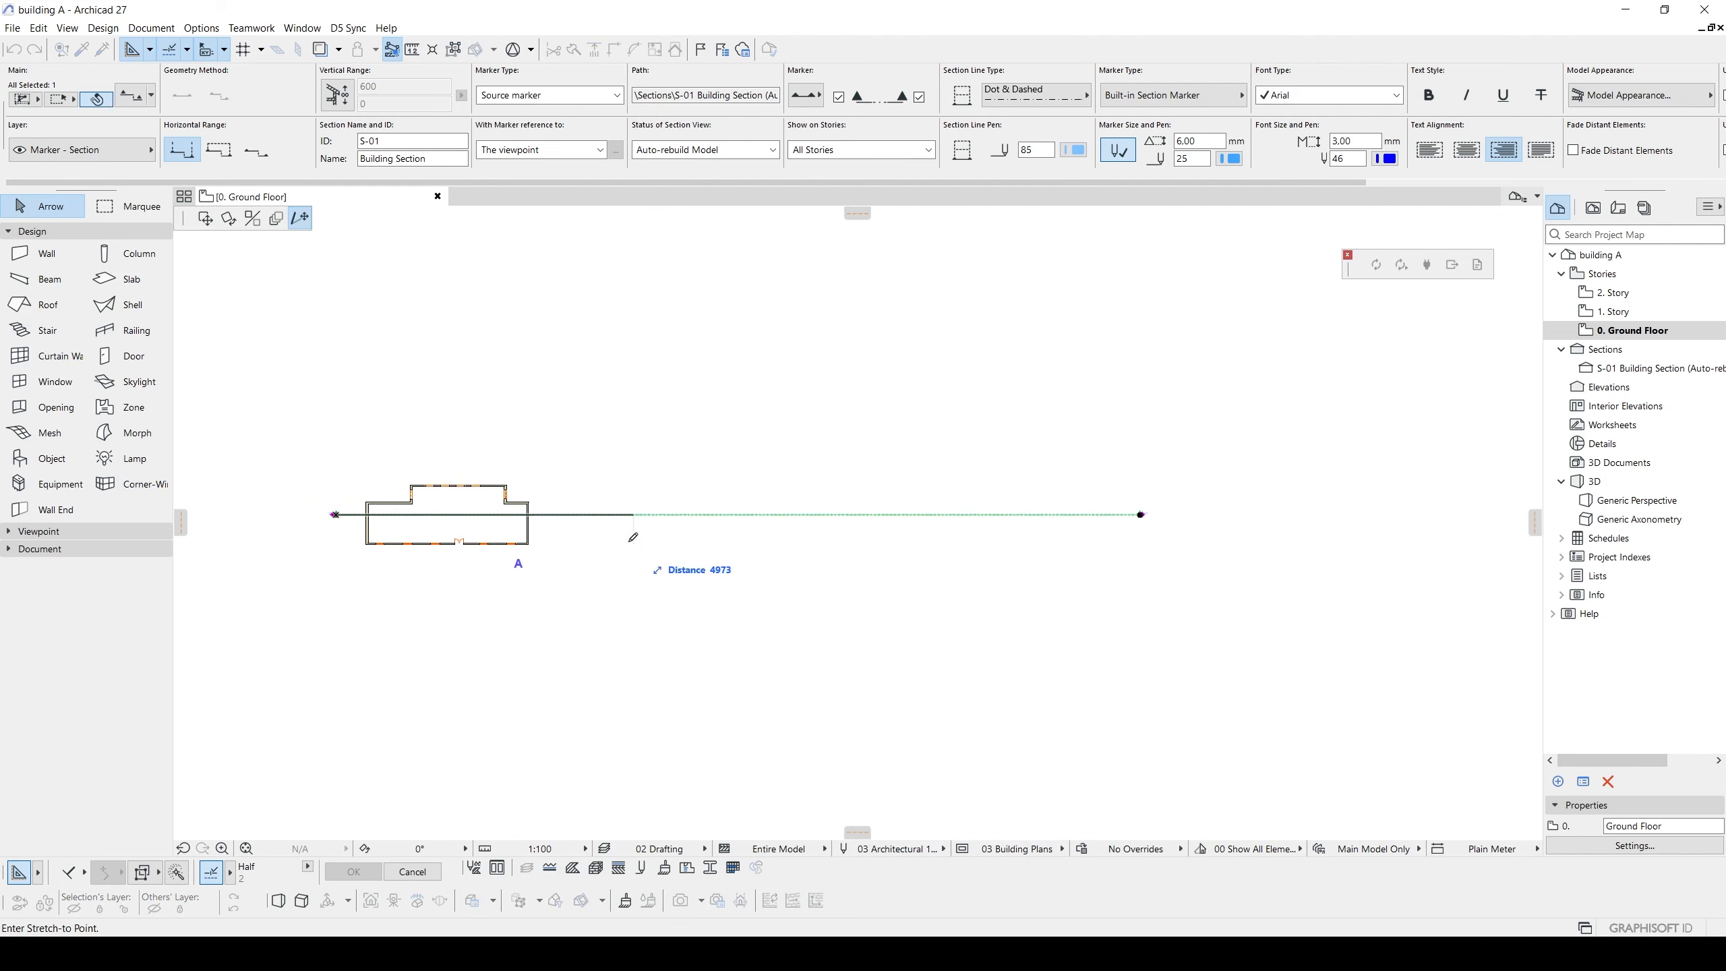
click(562, 515)
middle_drag(428, 598, 643, 589)
click(645, 603)
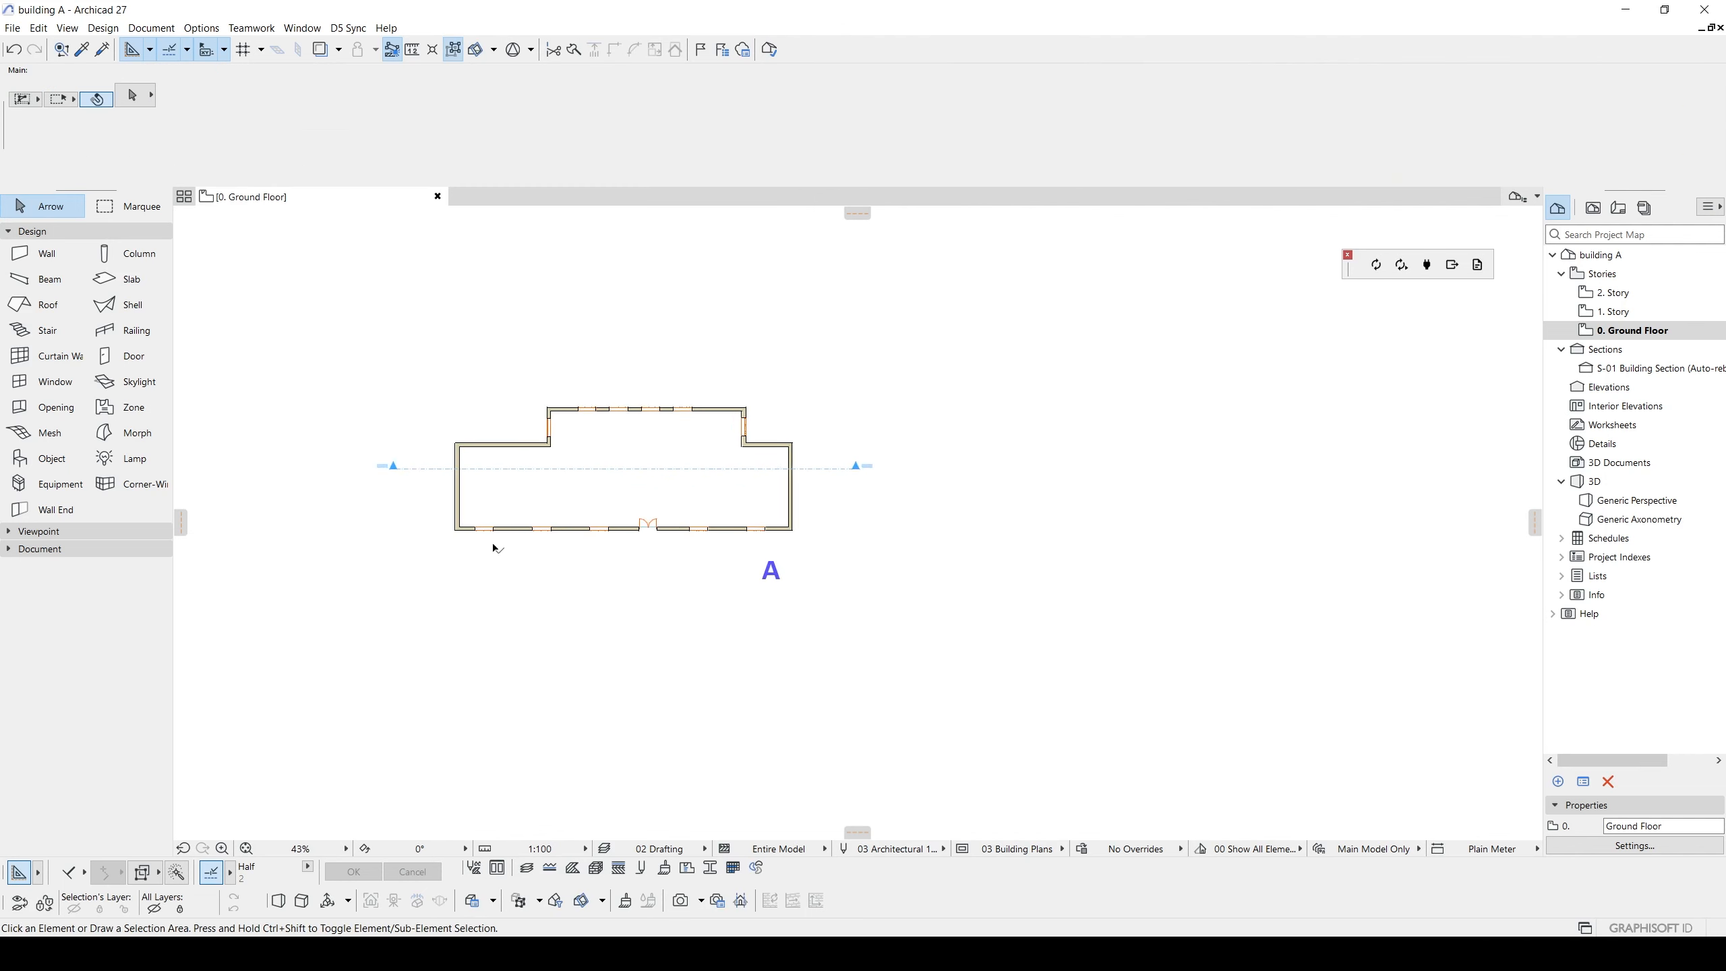
- Open building A's text label below the plan for editing
scroll(493, 548, up, 3)
click(996, 560)
scroll(999, 556, up, 3)
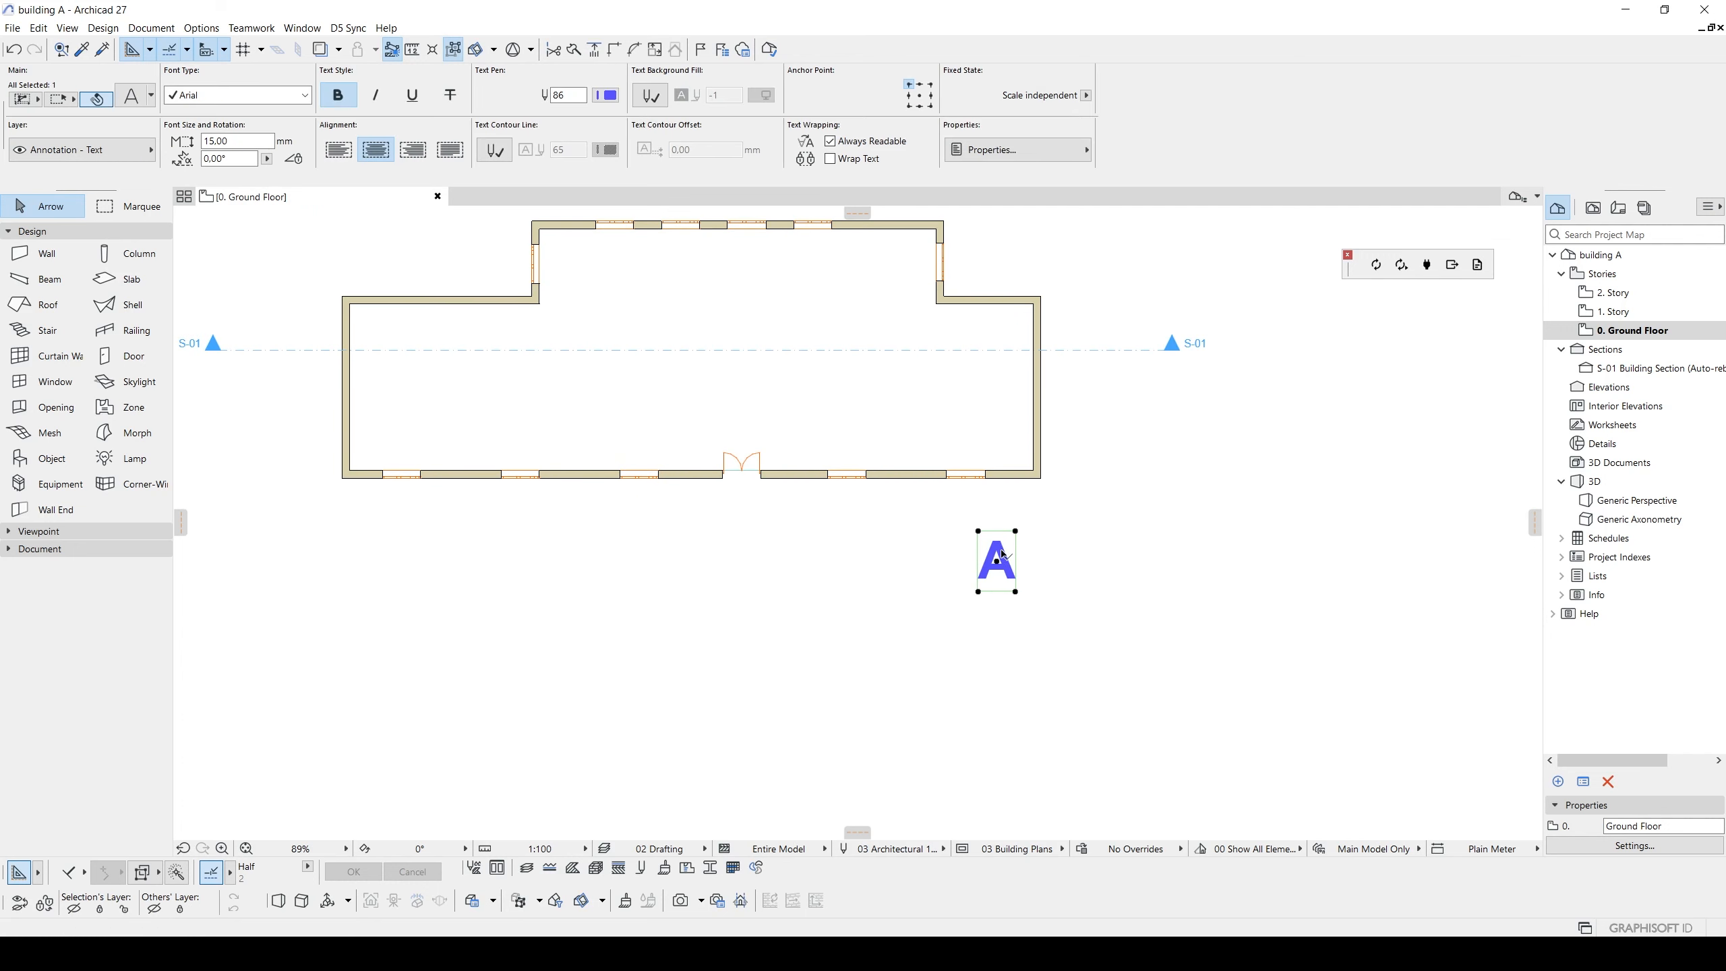
double_click(999, 556)
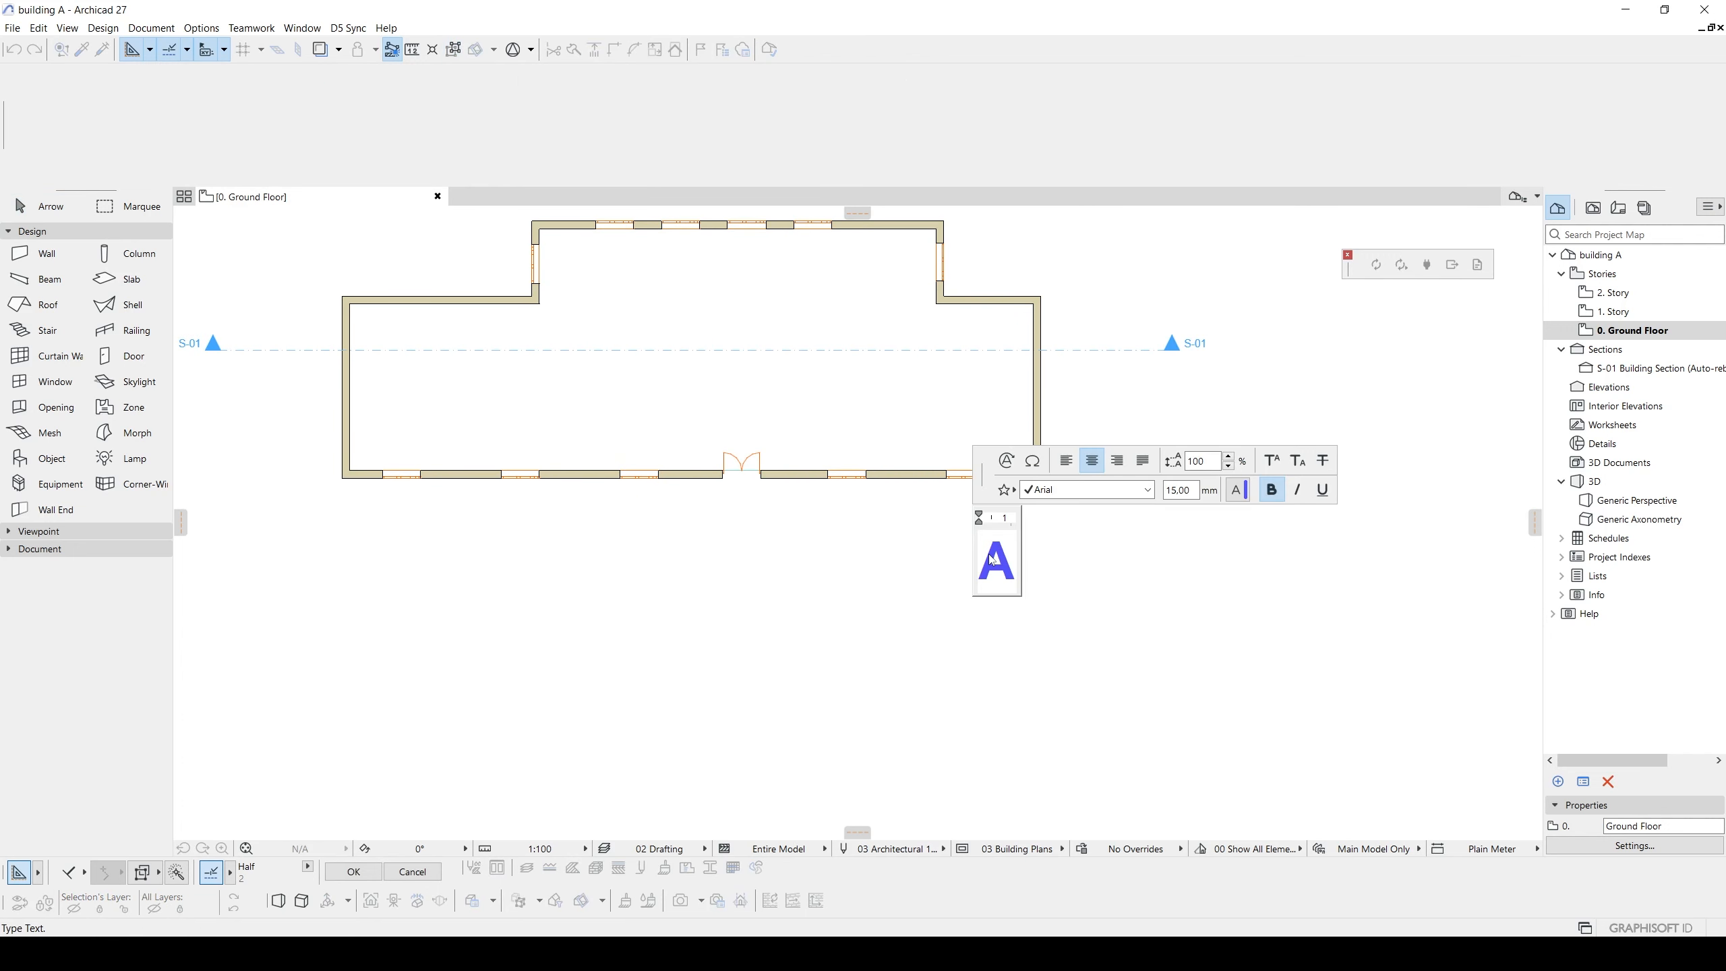
- Extend the text label below the plan to read "building A" and save the module project
text(buil)
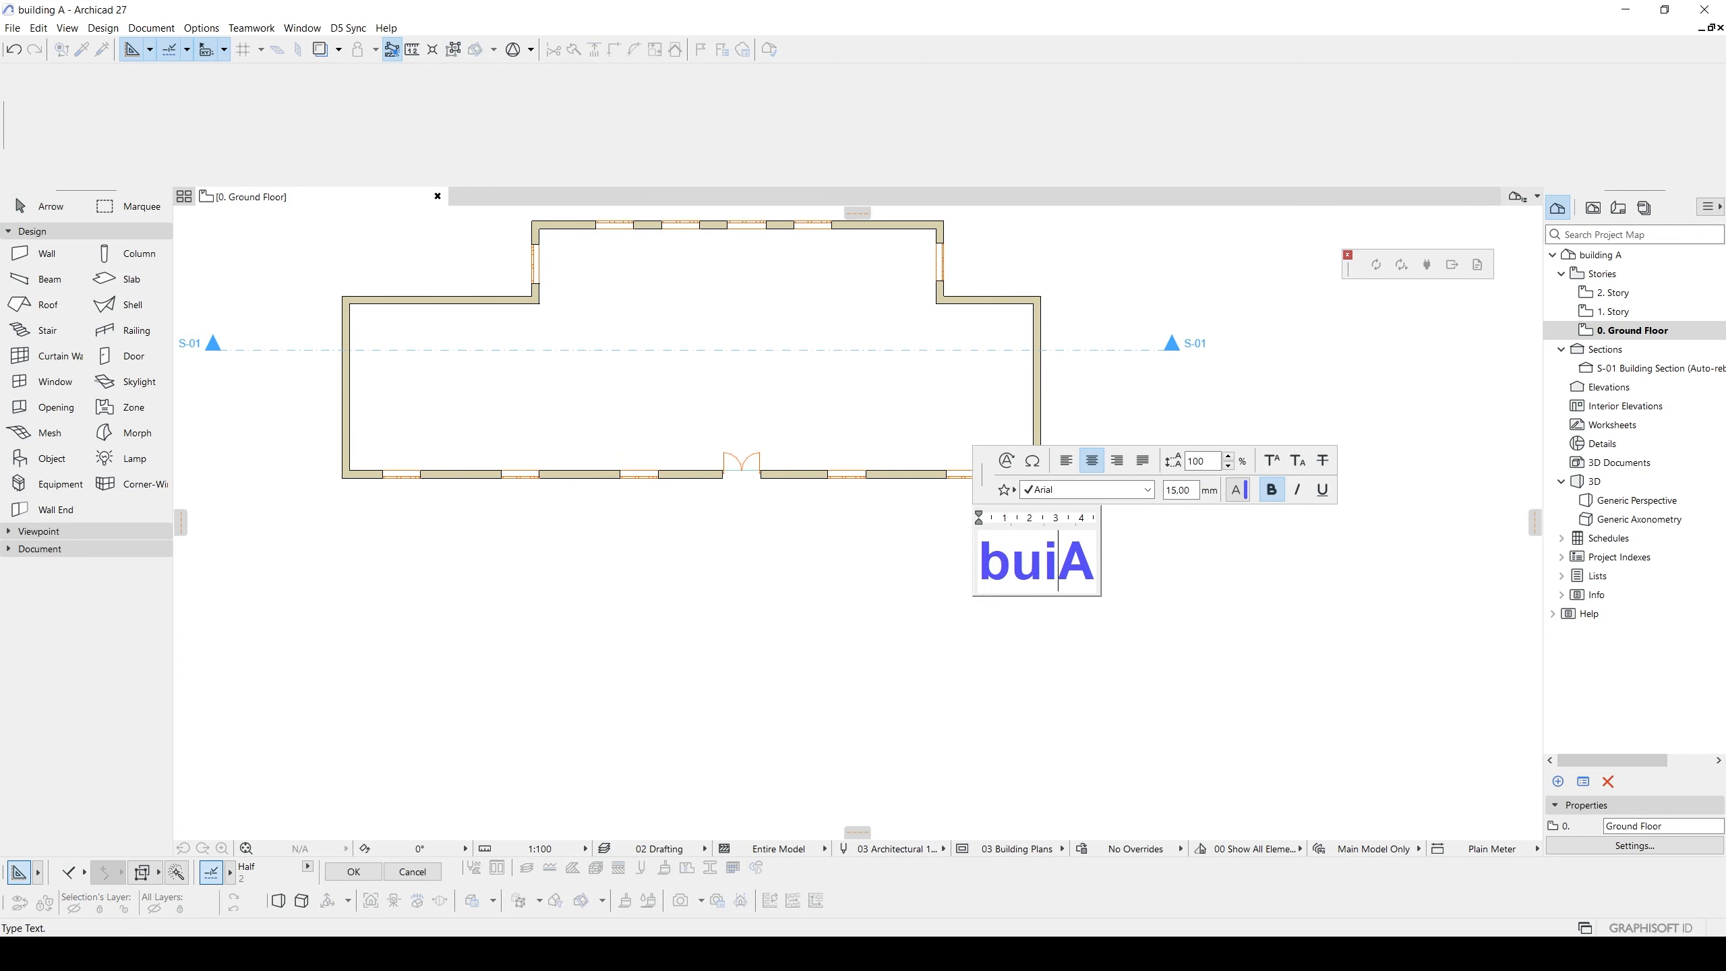
text(ding)
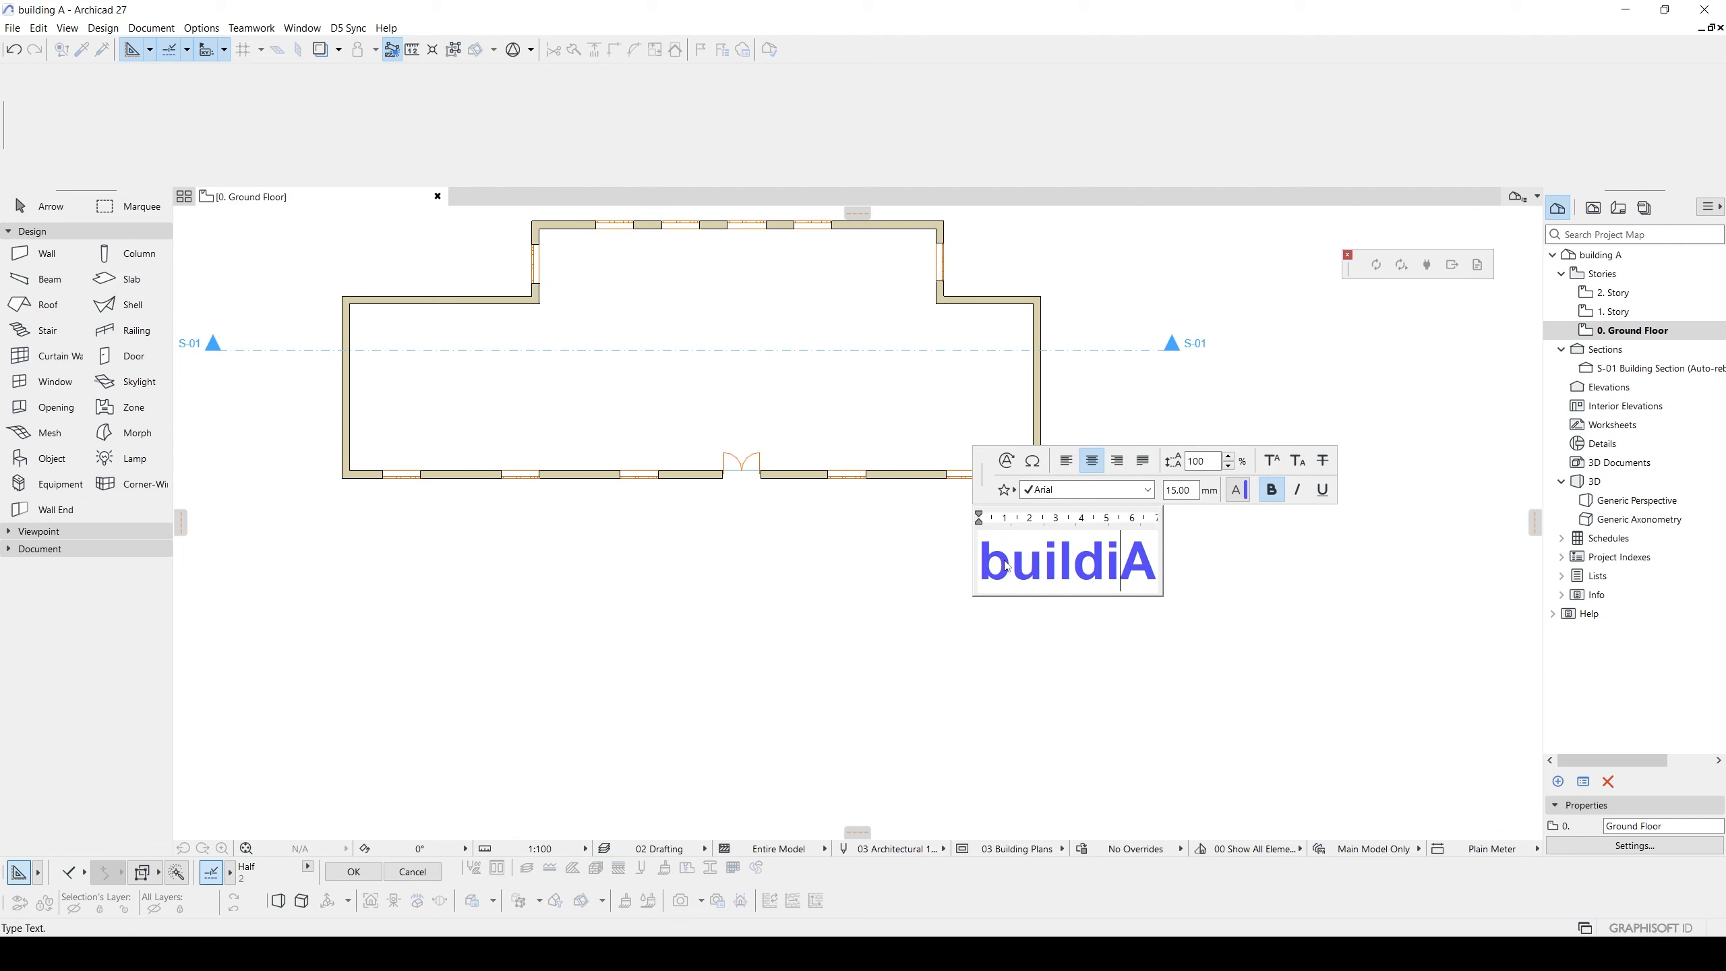
click(1095, 663)
key(Escape)
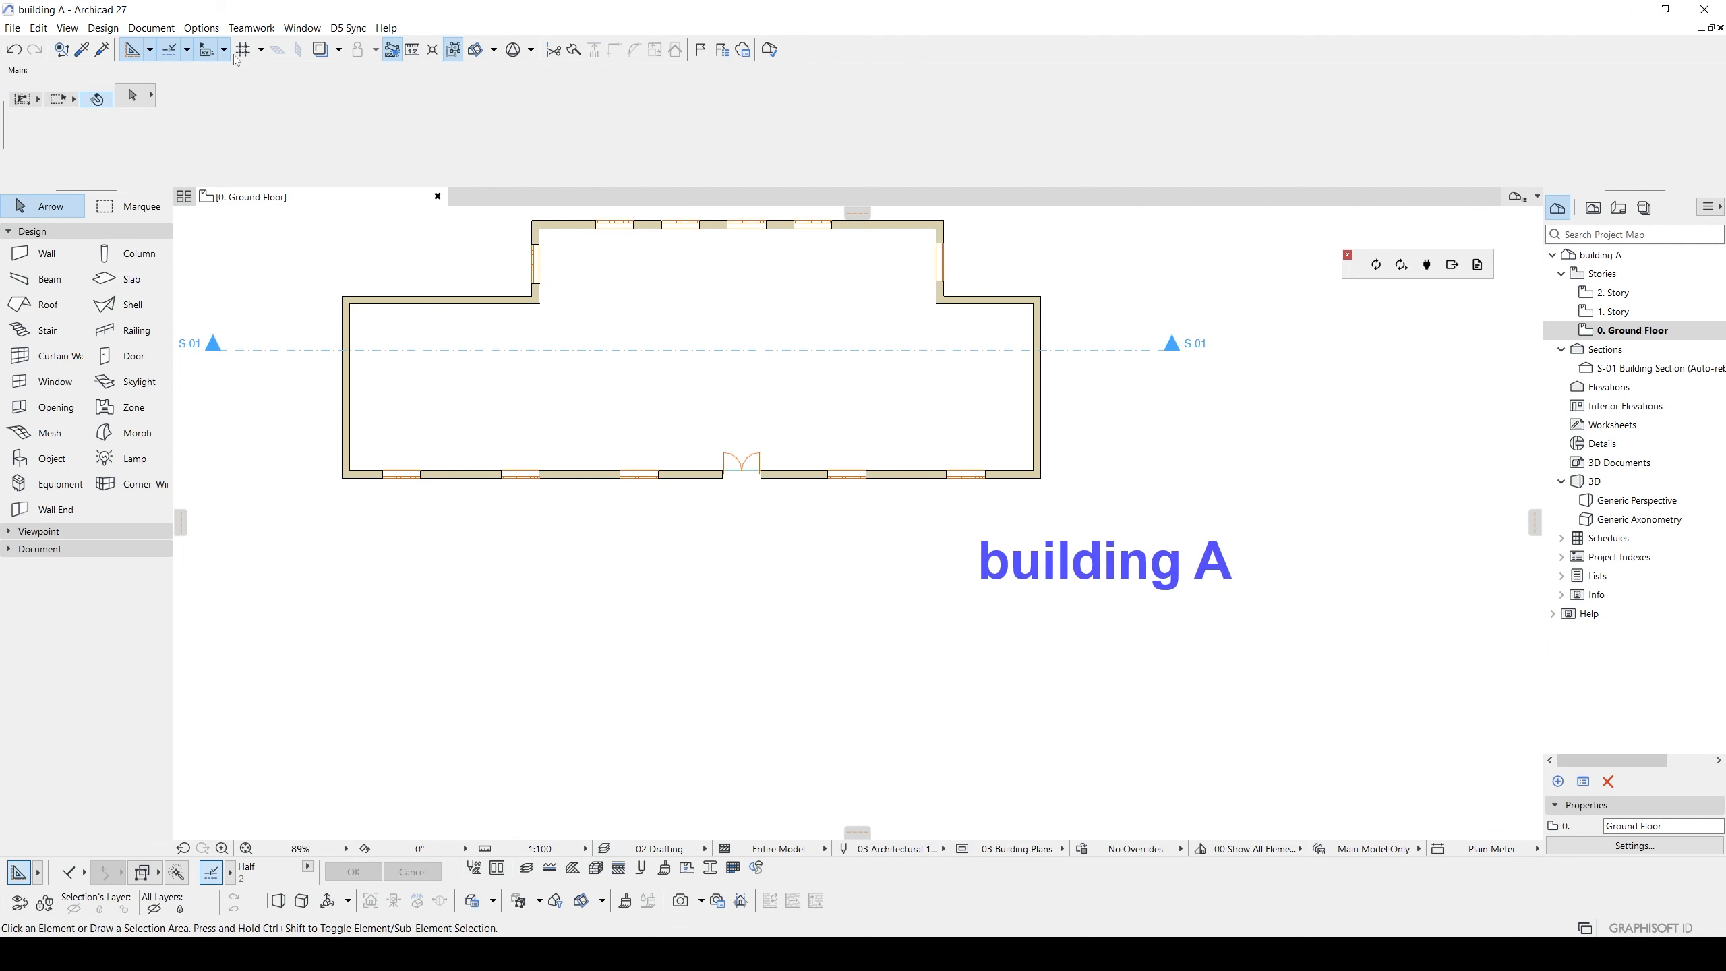
click(12, 28)
click(51, 132)
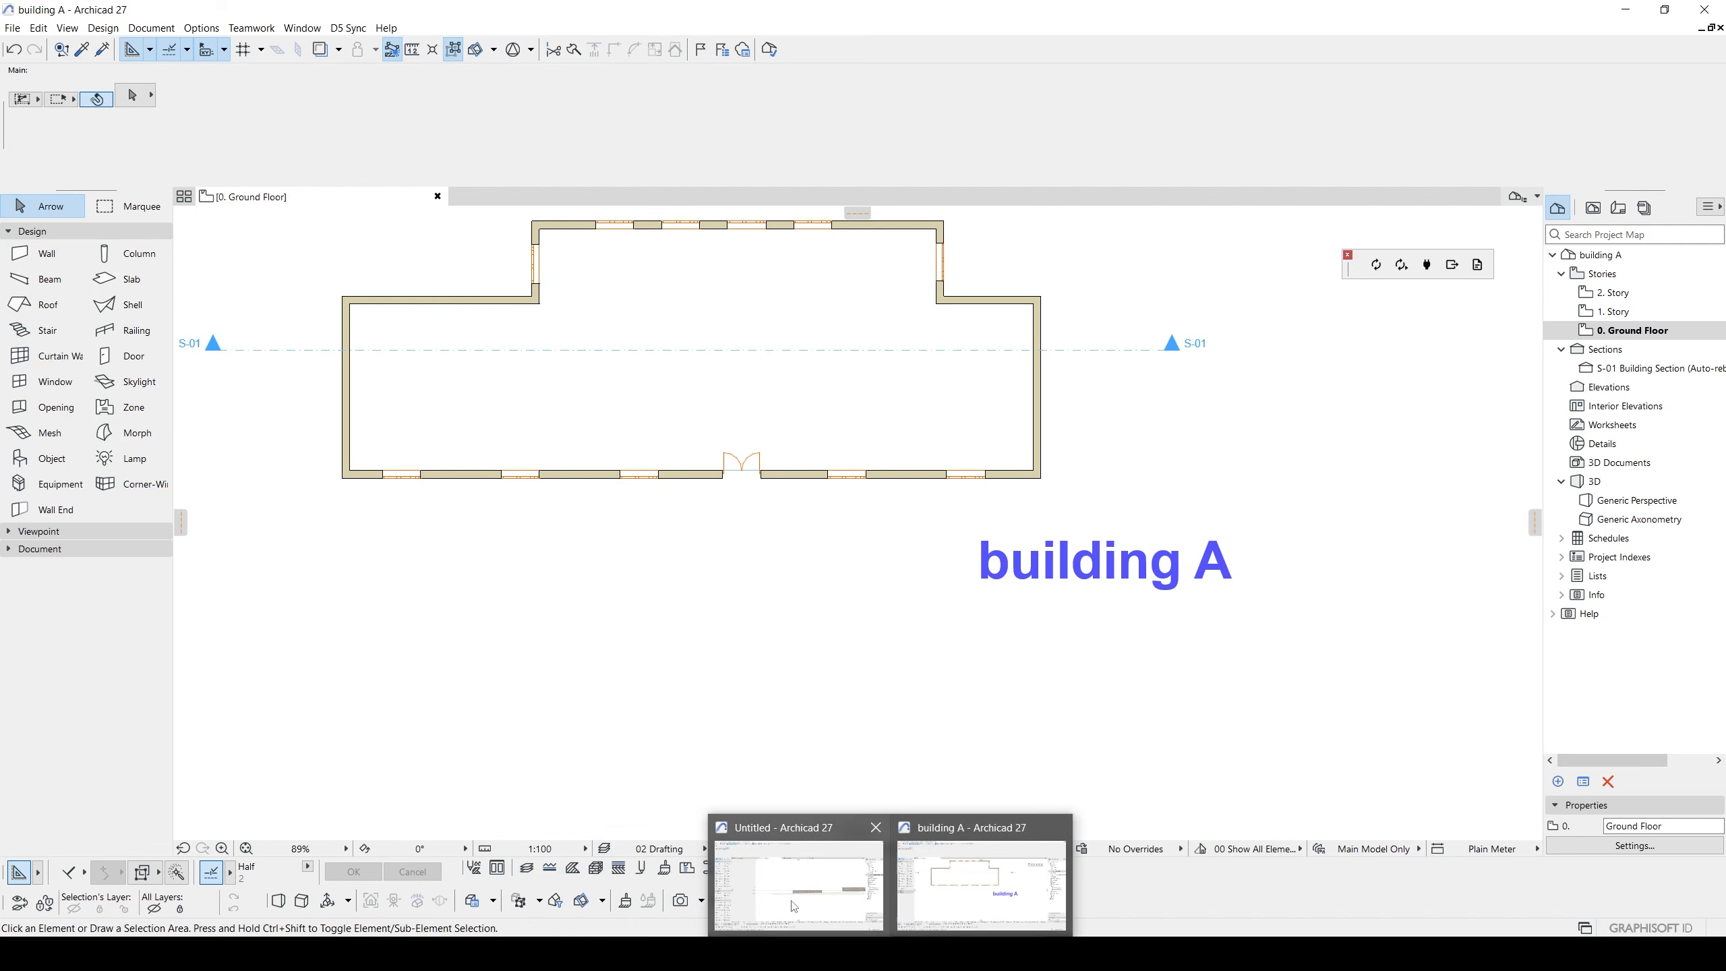
- Switch to the Untitled project's ground floor plan and inspect the end wall of the hotlinked building A
click(787, 882)
key(F2)
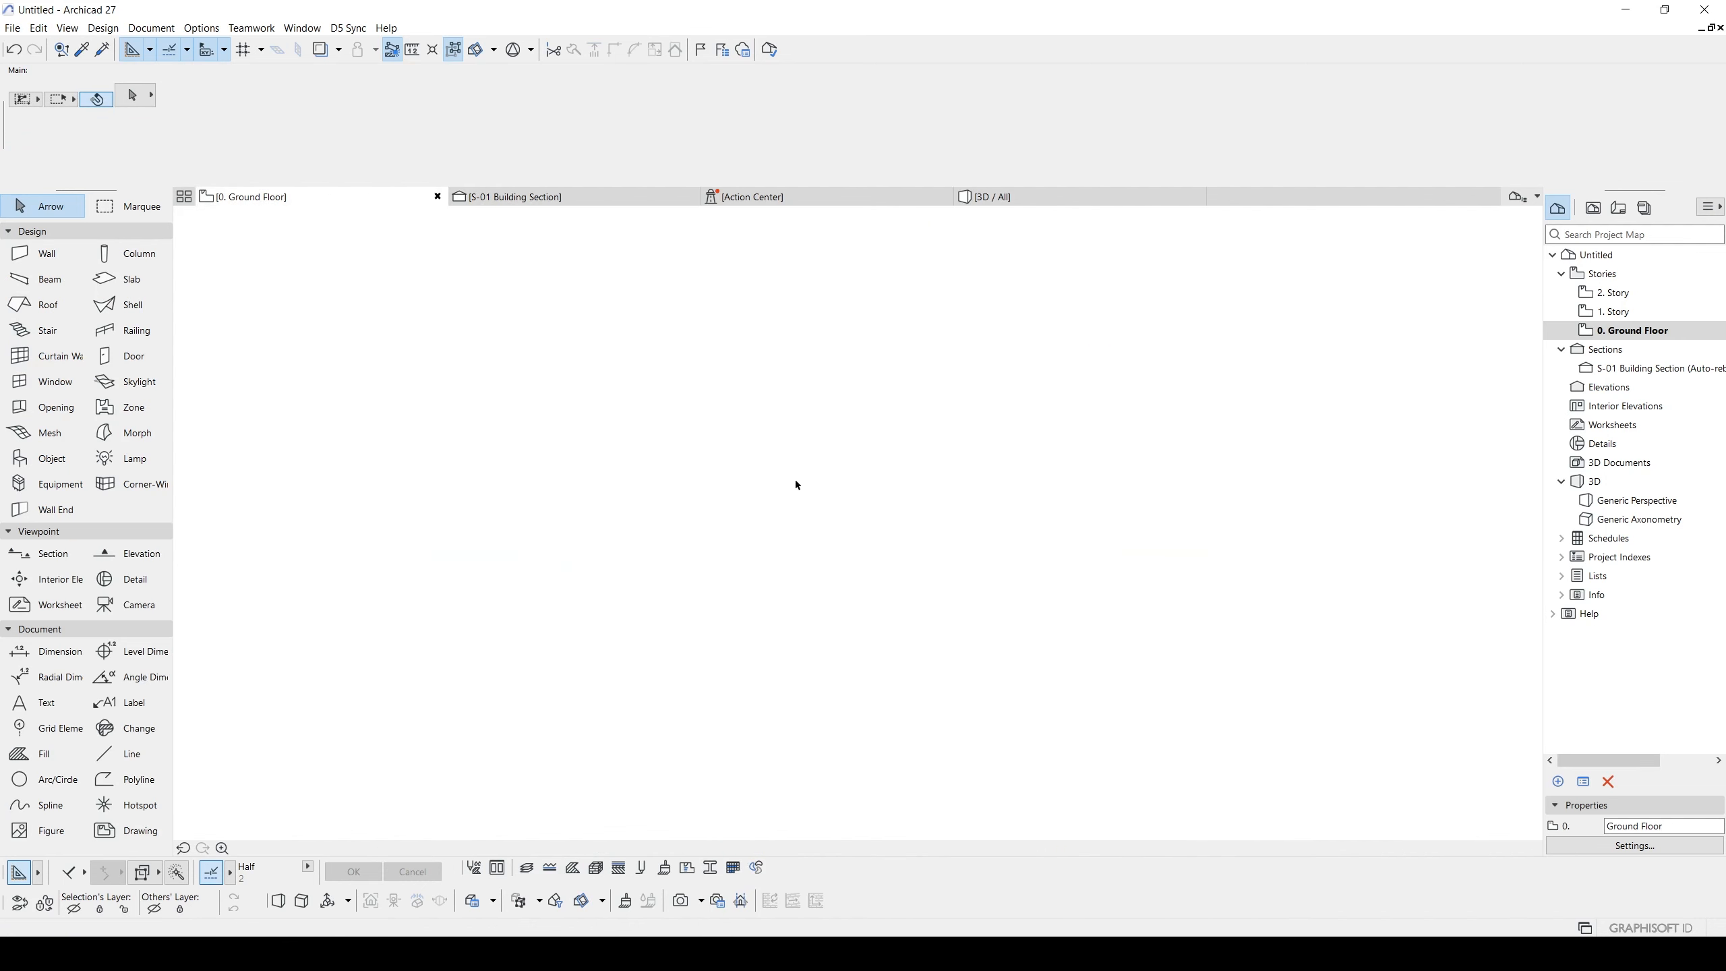
scroll(986, 525, down, 3)
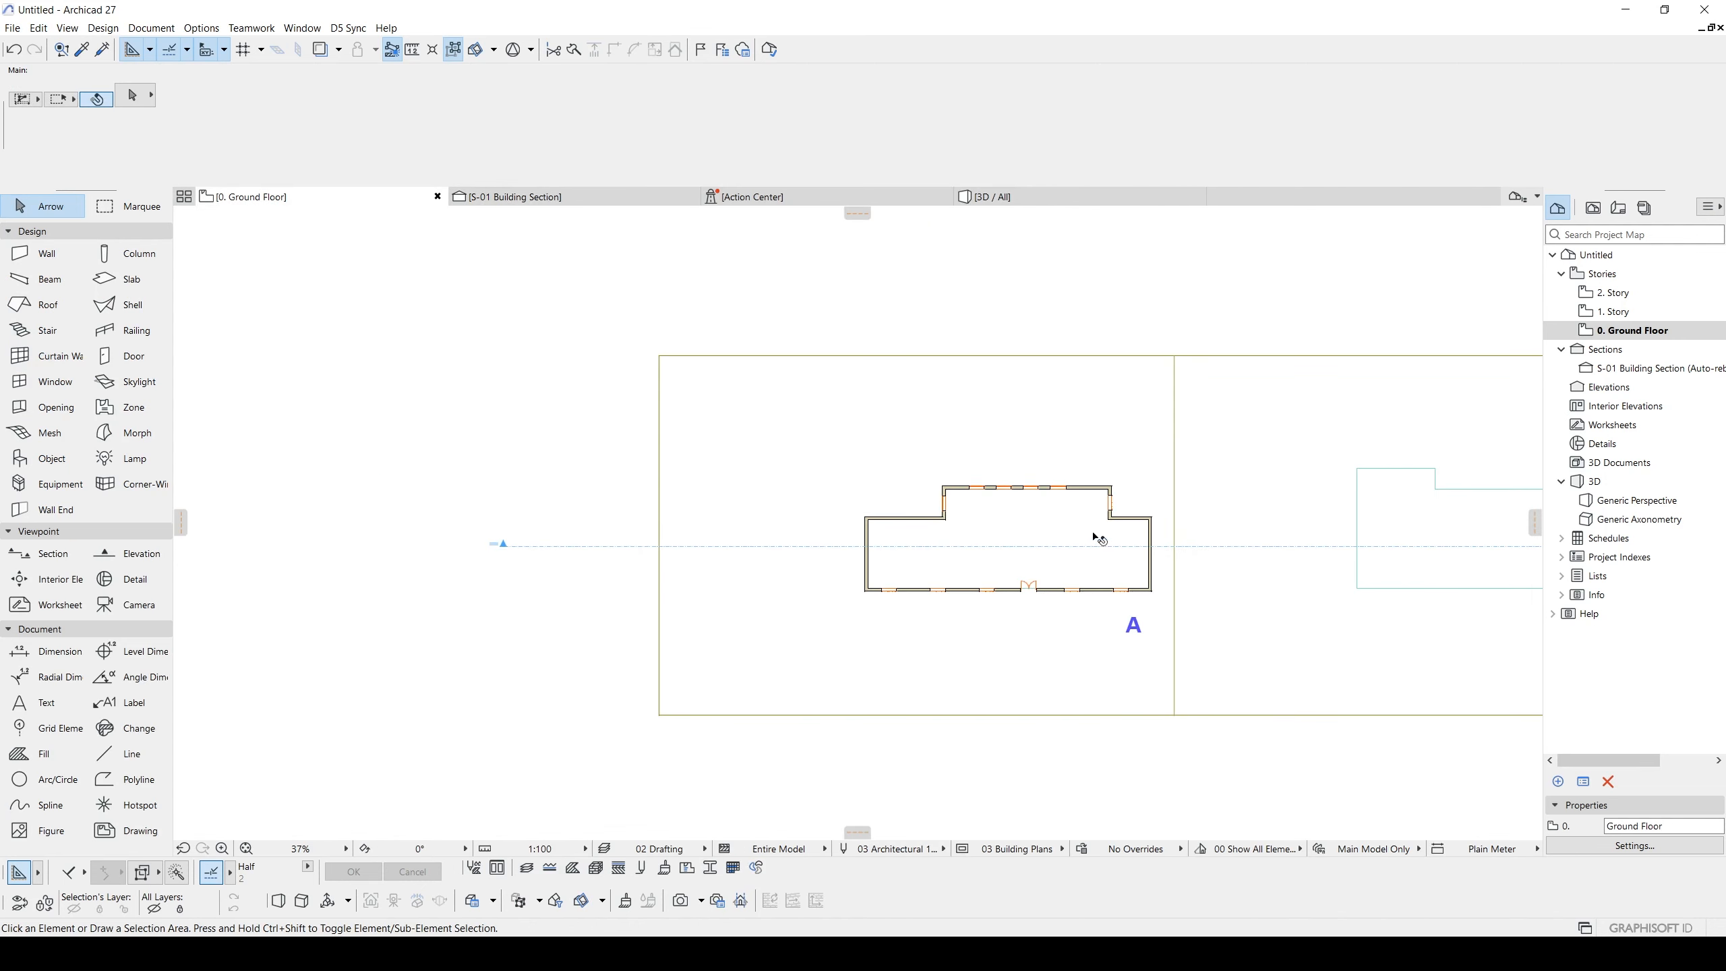
click(1042, 467)
scroll(1042, 465, up, 12)
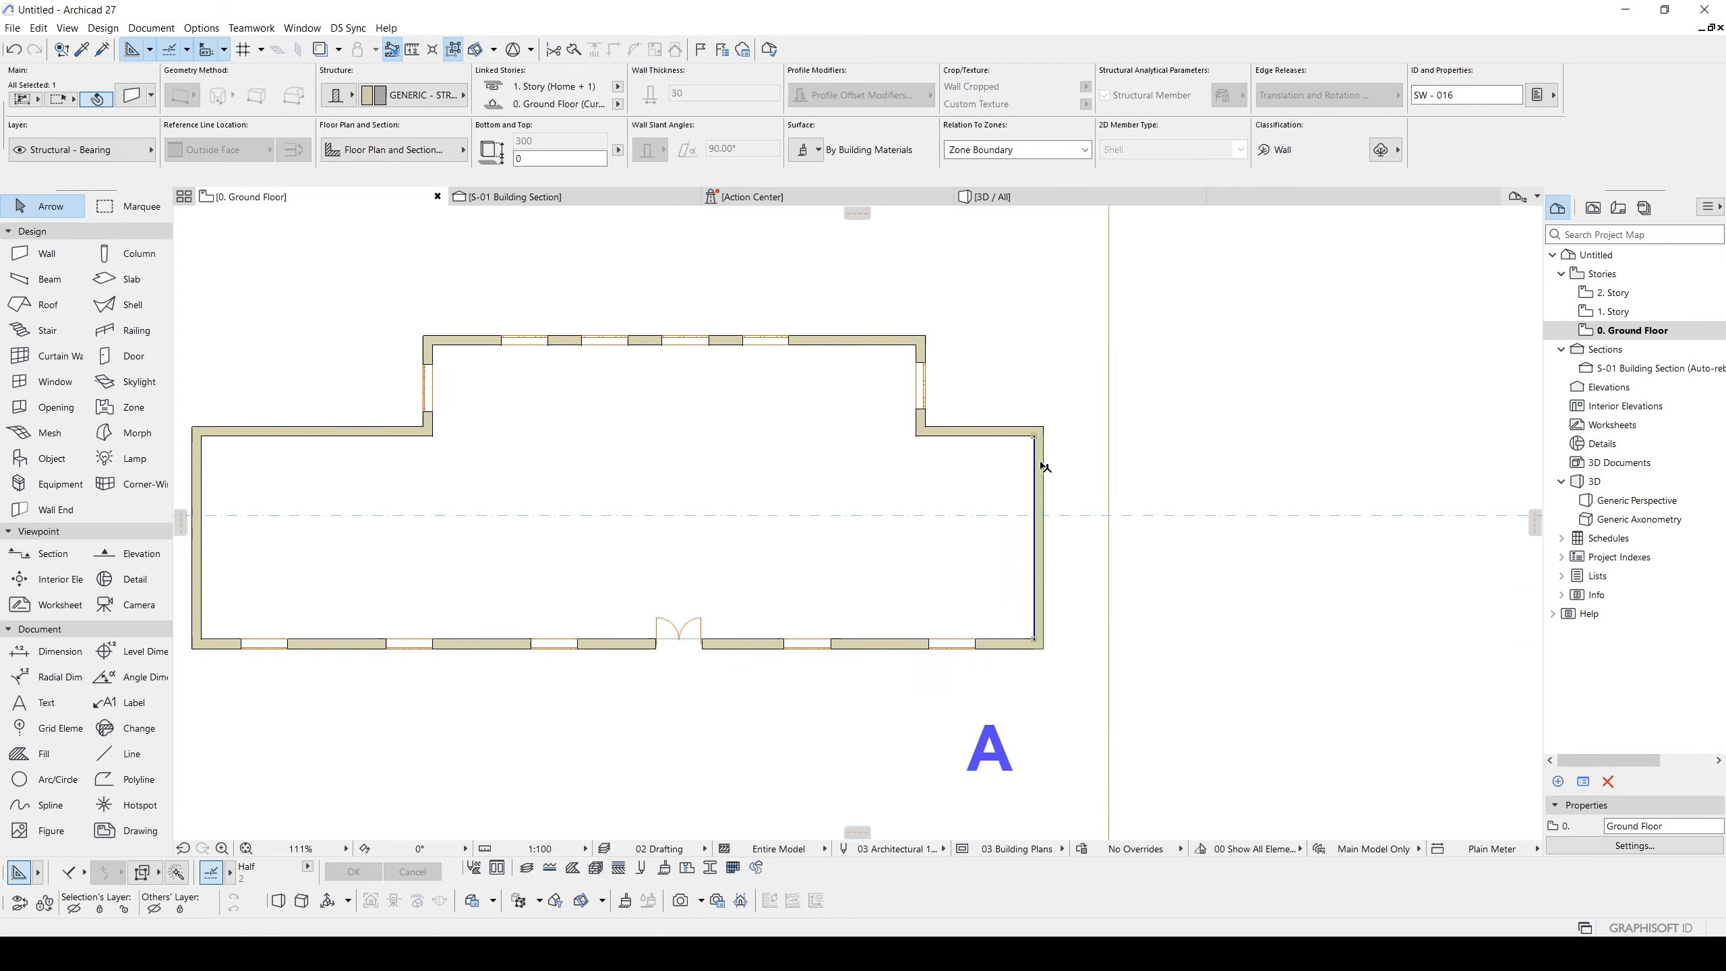
scroll(1040, 418, down, 5)
scroll(1041, 408, up, 5)
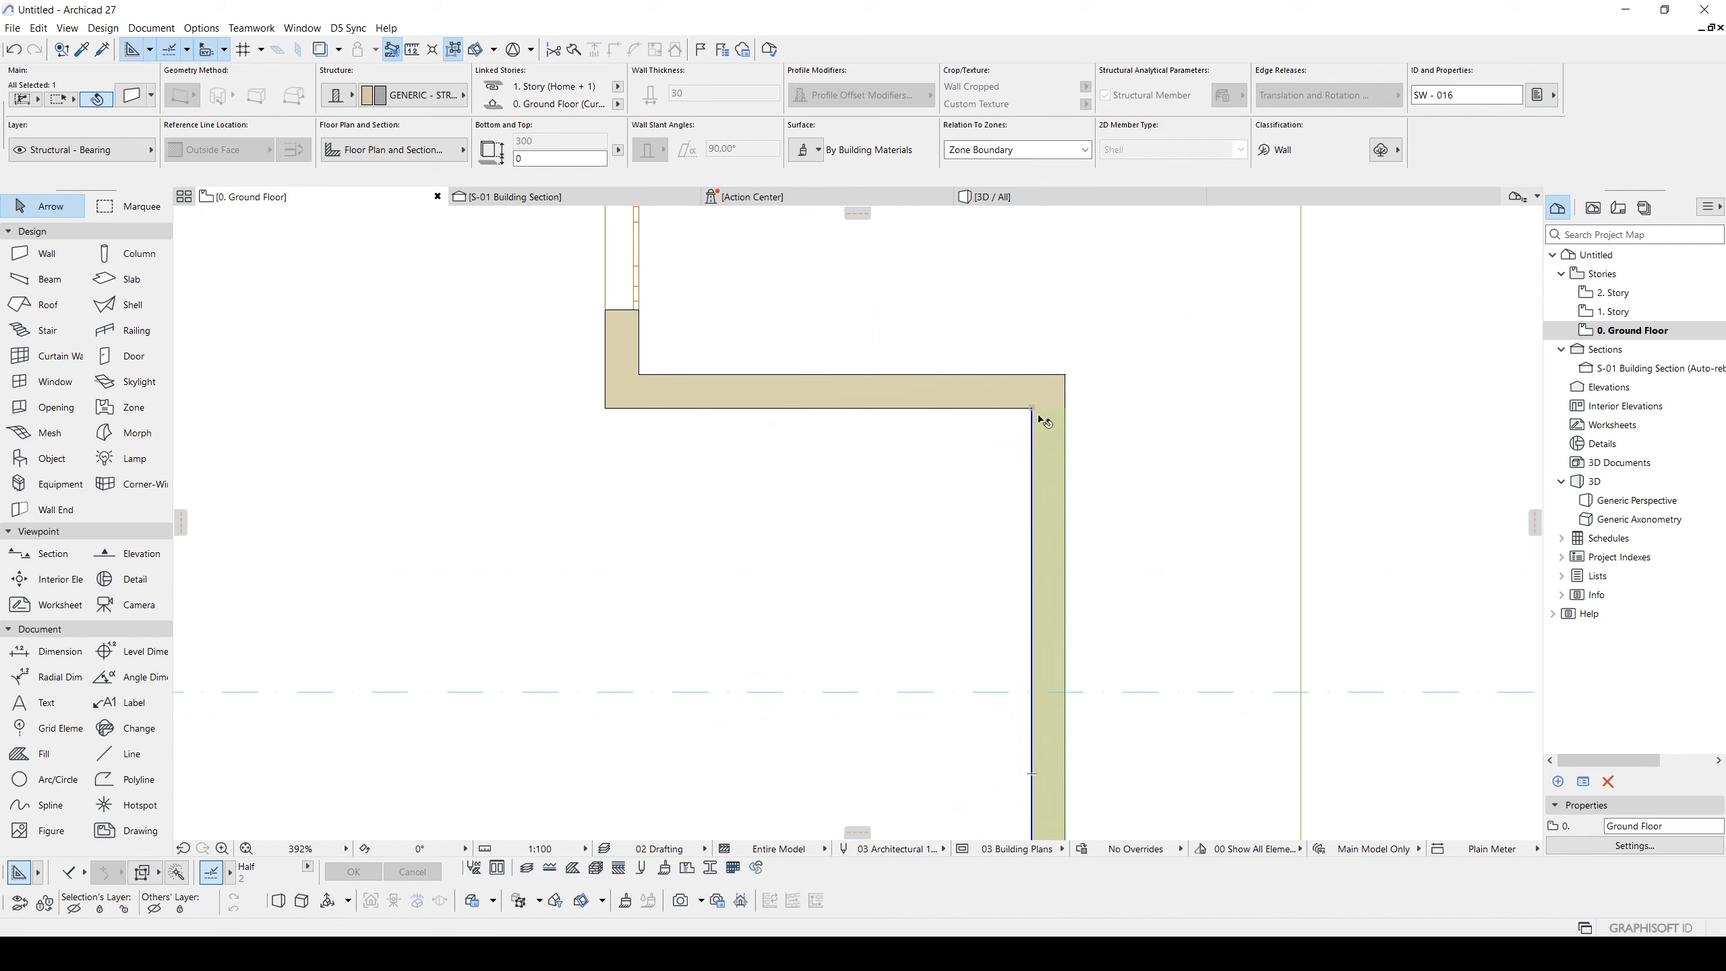
scroll(1026, 420, down, 4)
click(211, 302)
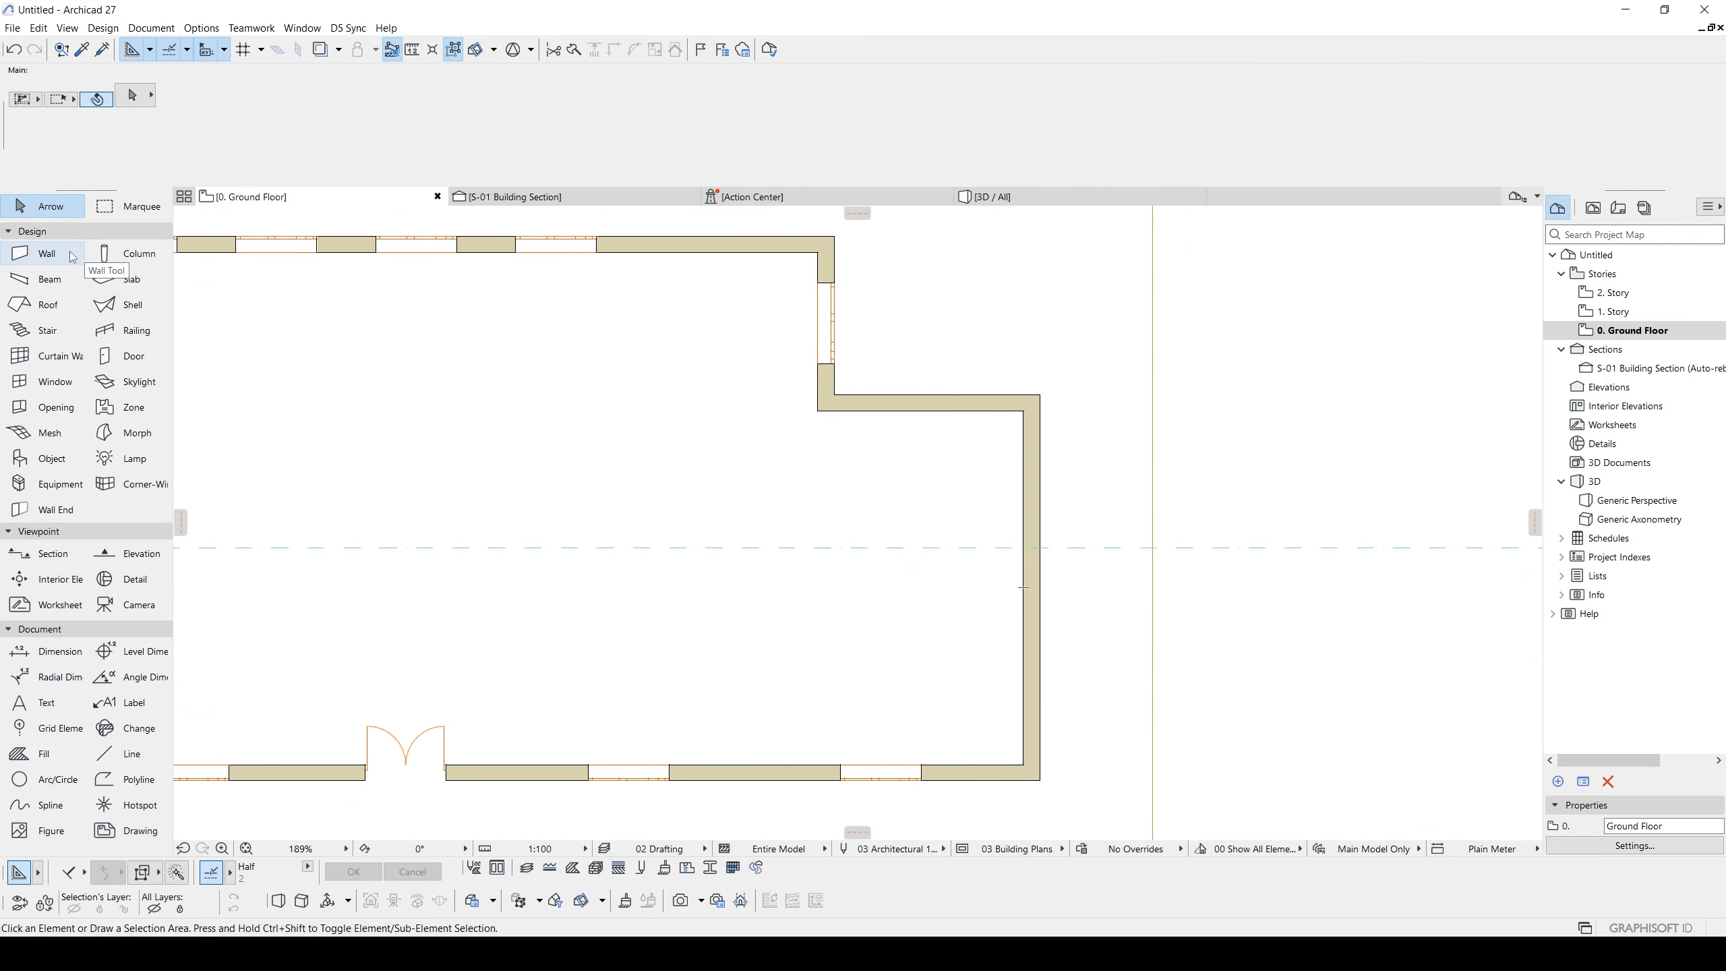
- Draw a short horizontal wall outside the building, near its upper-right recess, for comparison with the hotlinked walls
click(73, 257)
click(1006, 344)
click(1101, 345)
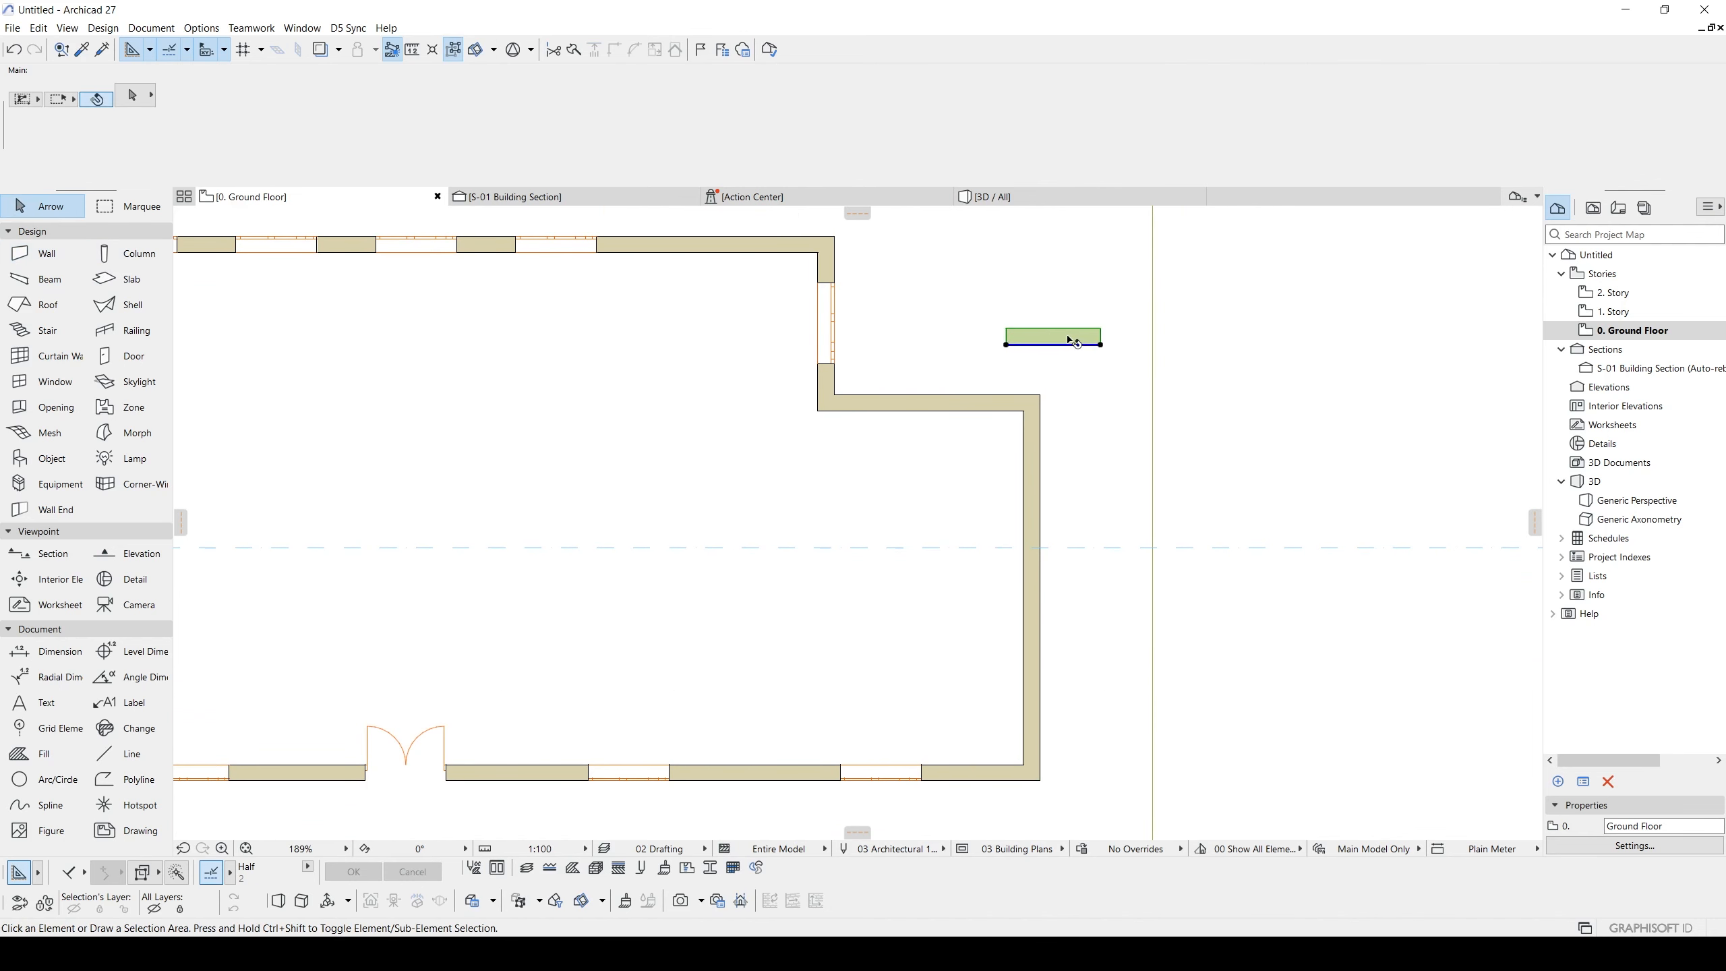
scroll(1068, 339, up, 4)
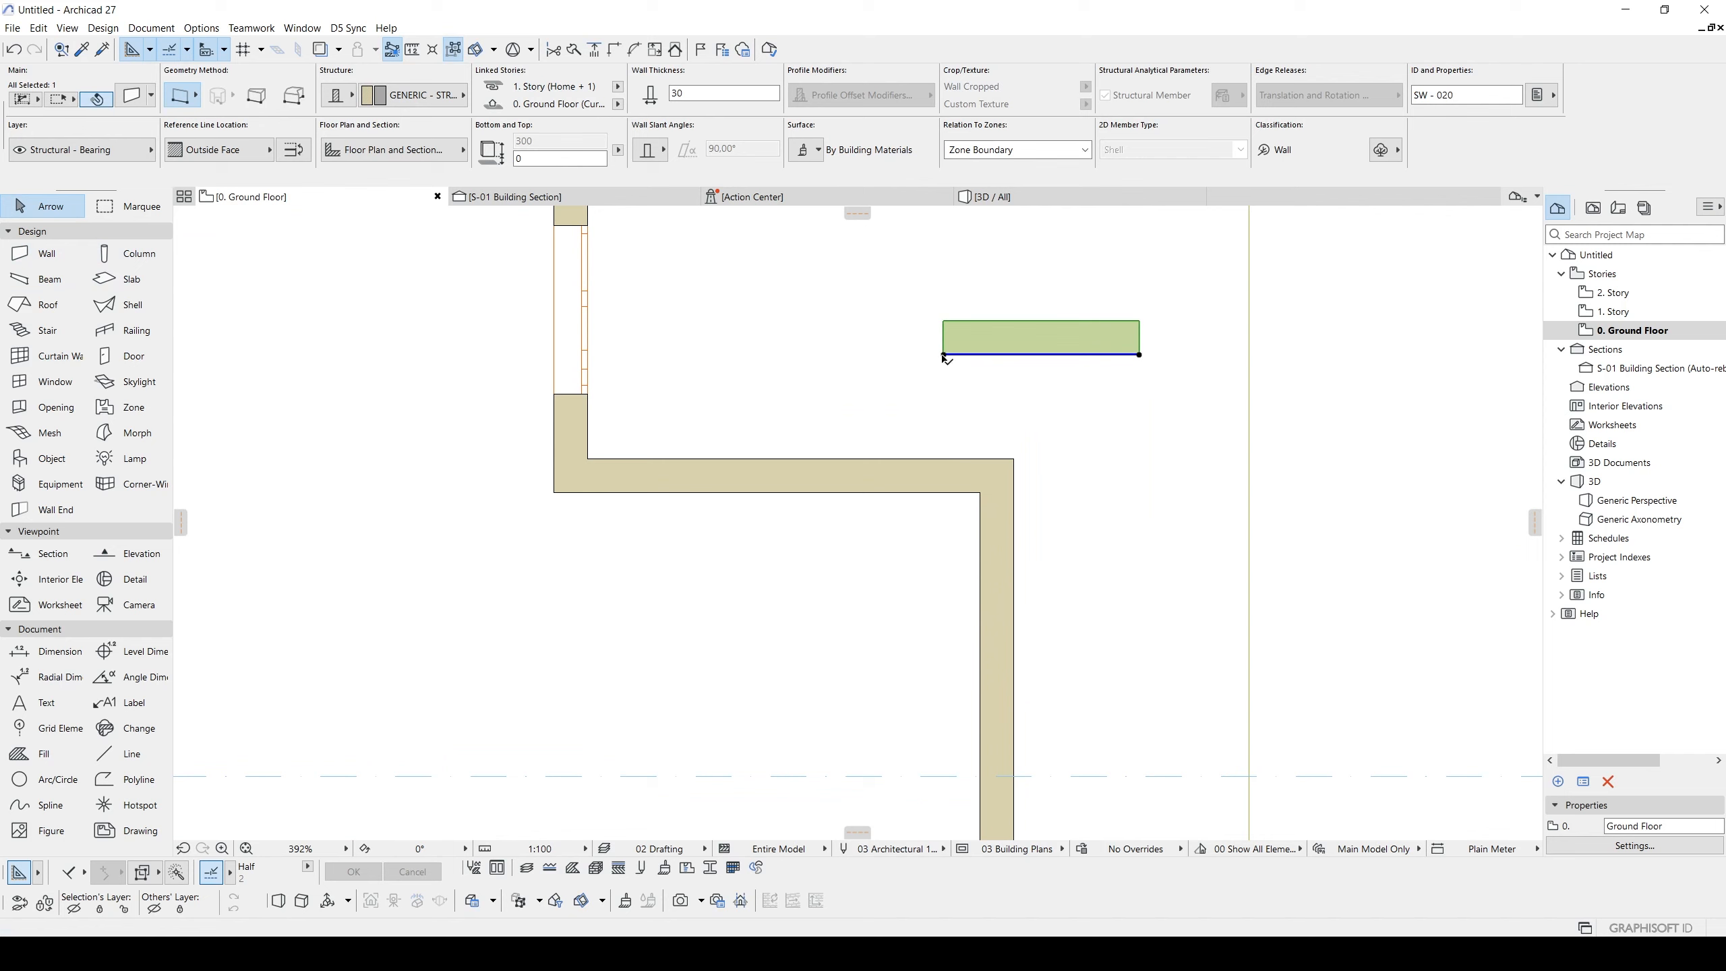
- Examine how the hotlinked walls, the floor slab and the terrain mesh select individually around the building's recessed corner
click(994, 524)
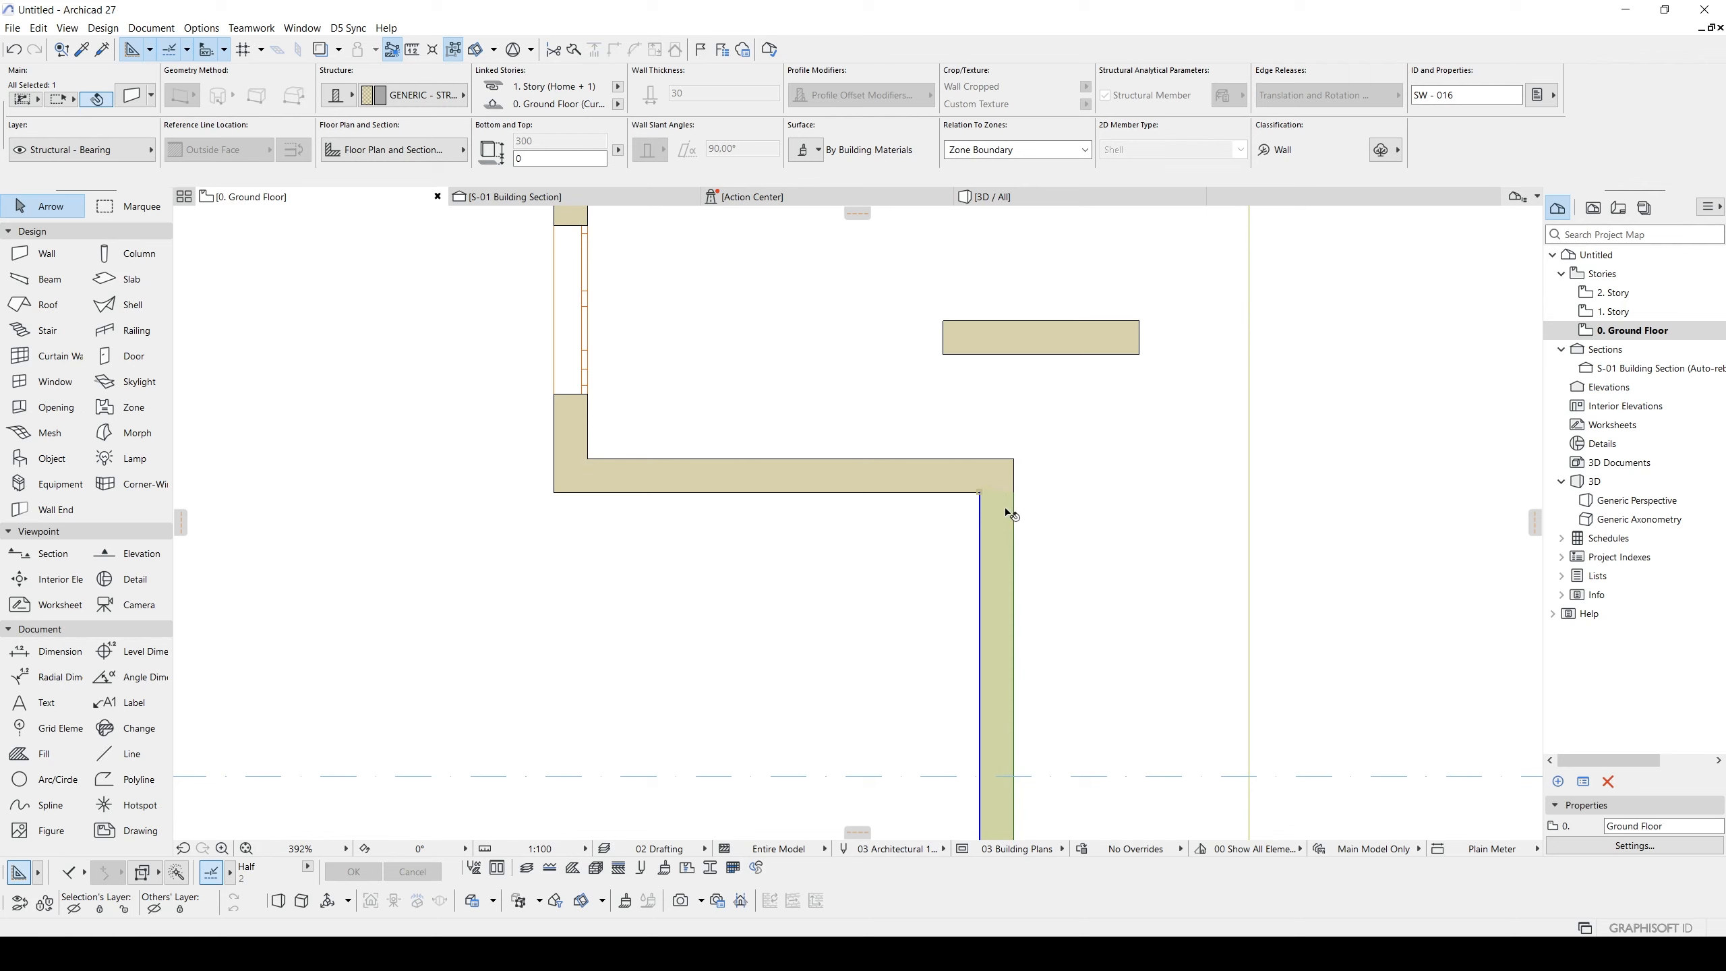
scroll(990, 506, down, 5)
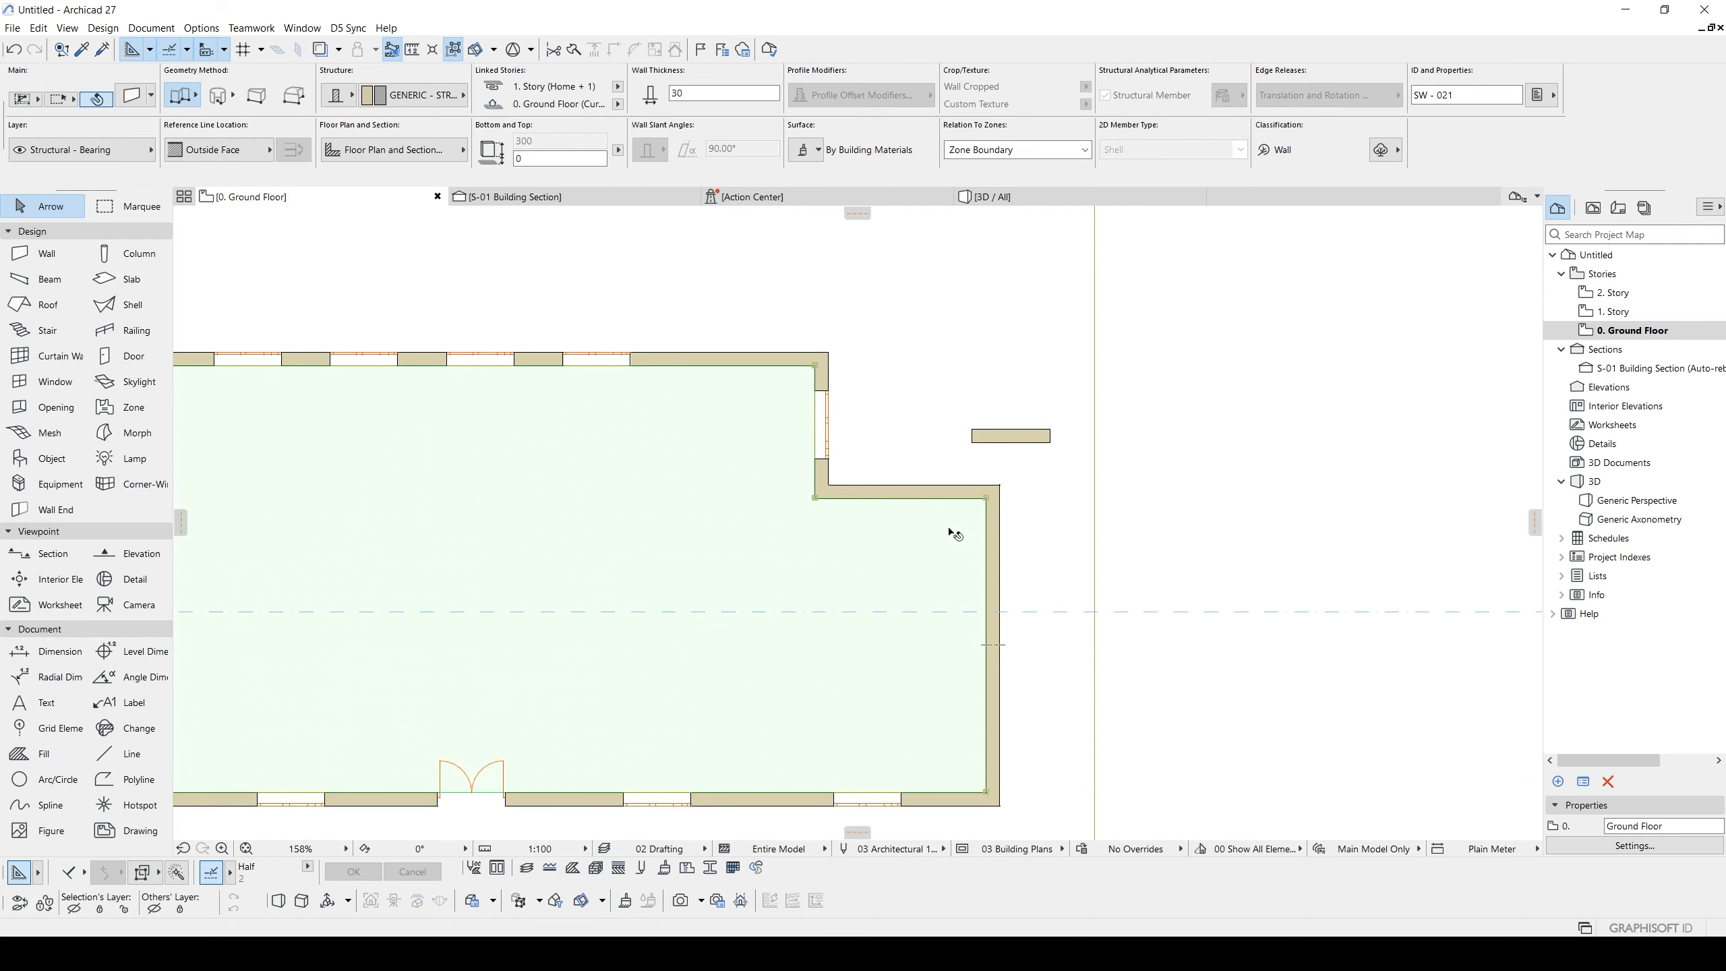
scroll(1004, 515, up, 2)
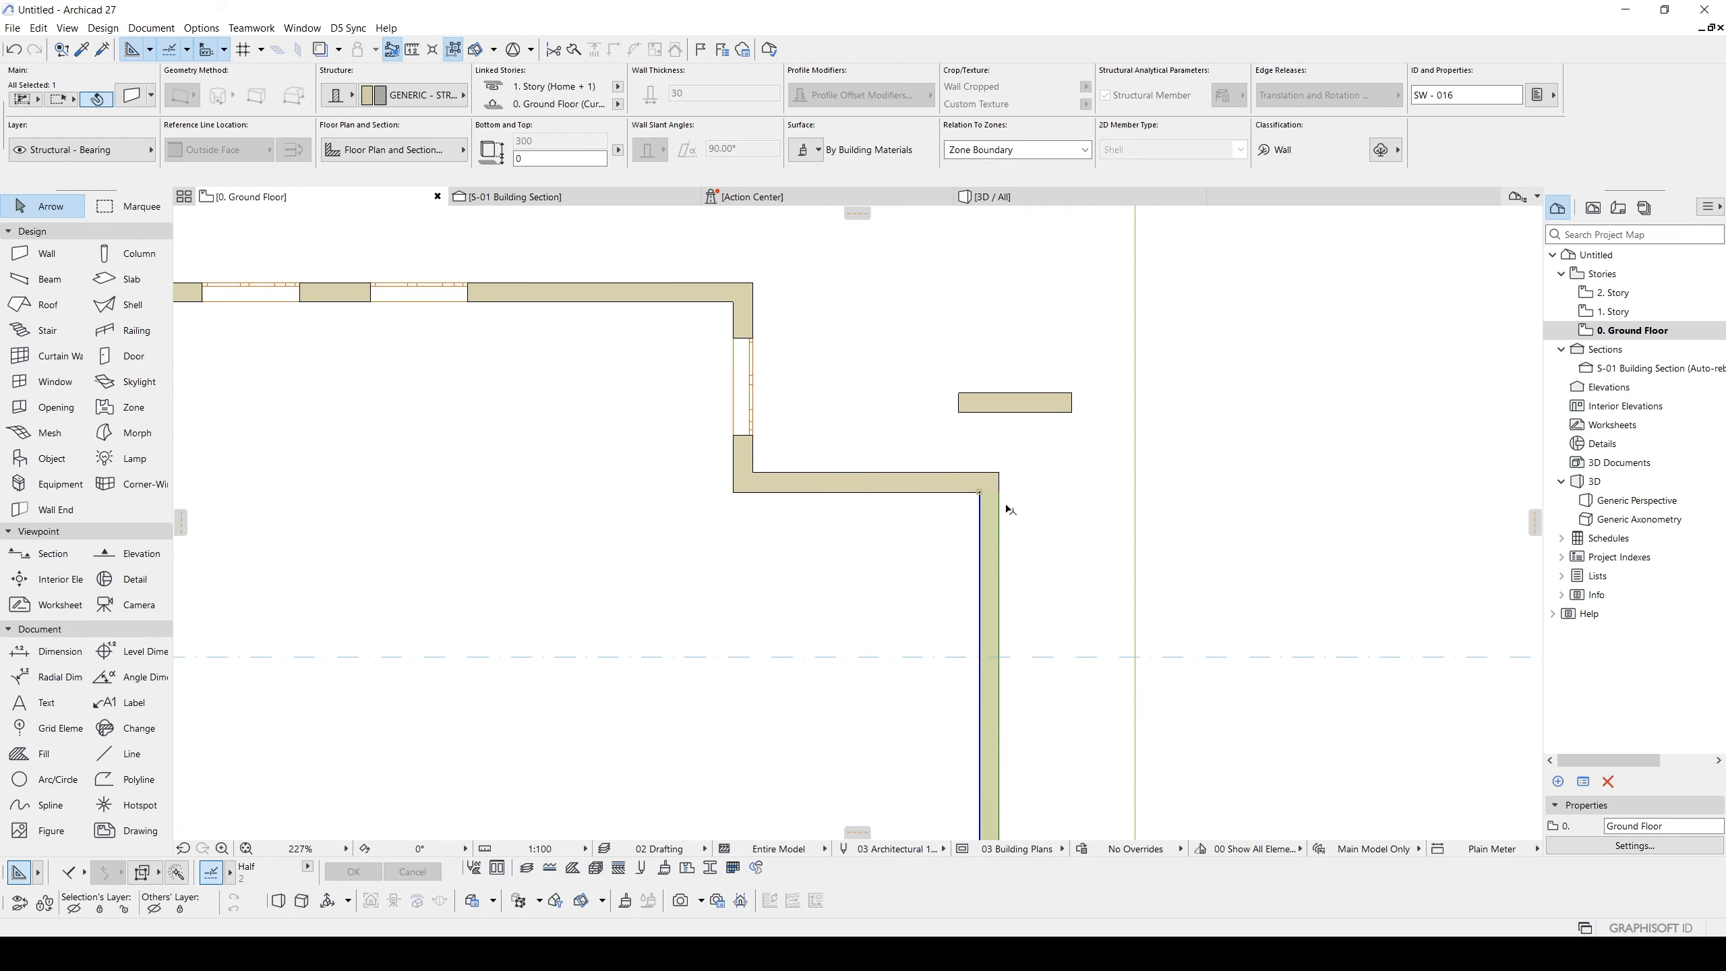
middle_drag(916, 473, 1166, 512)
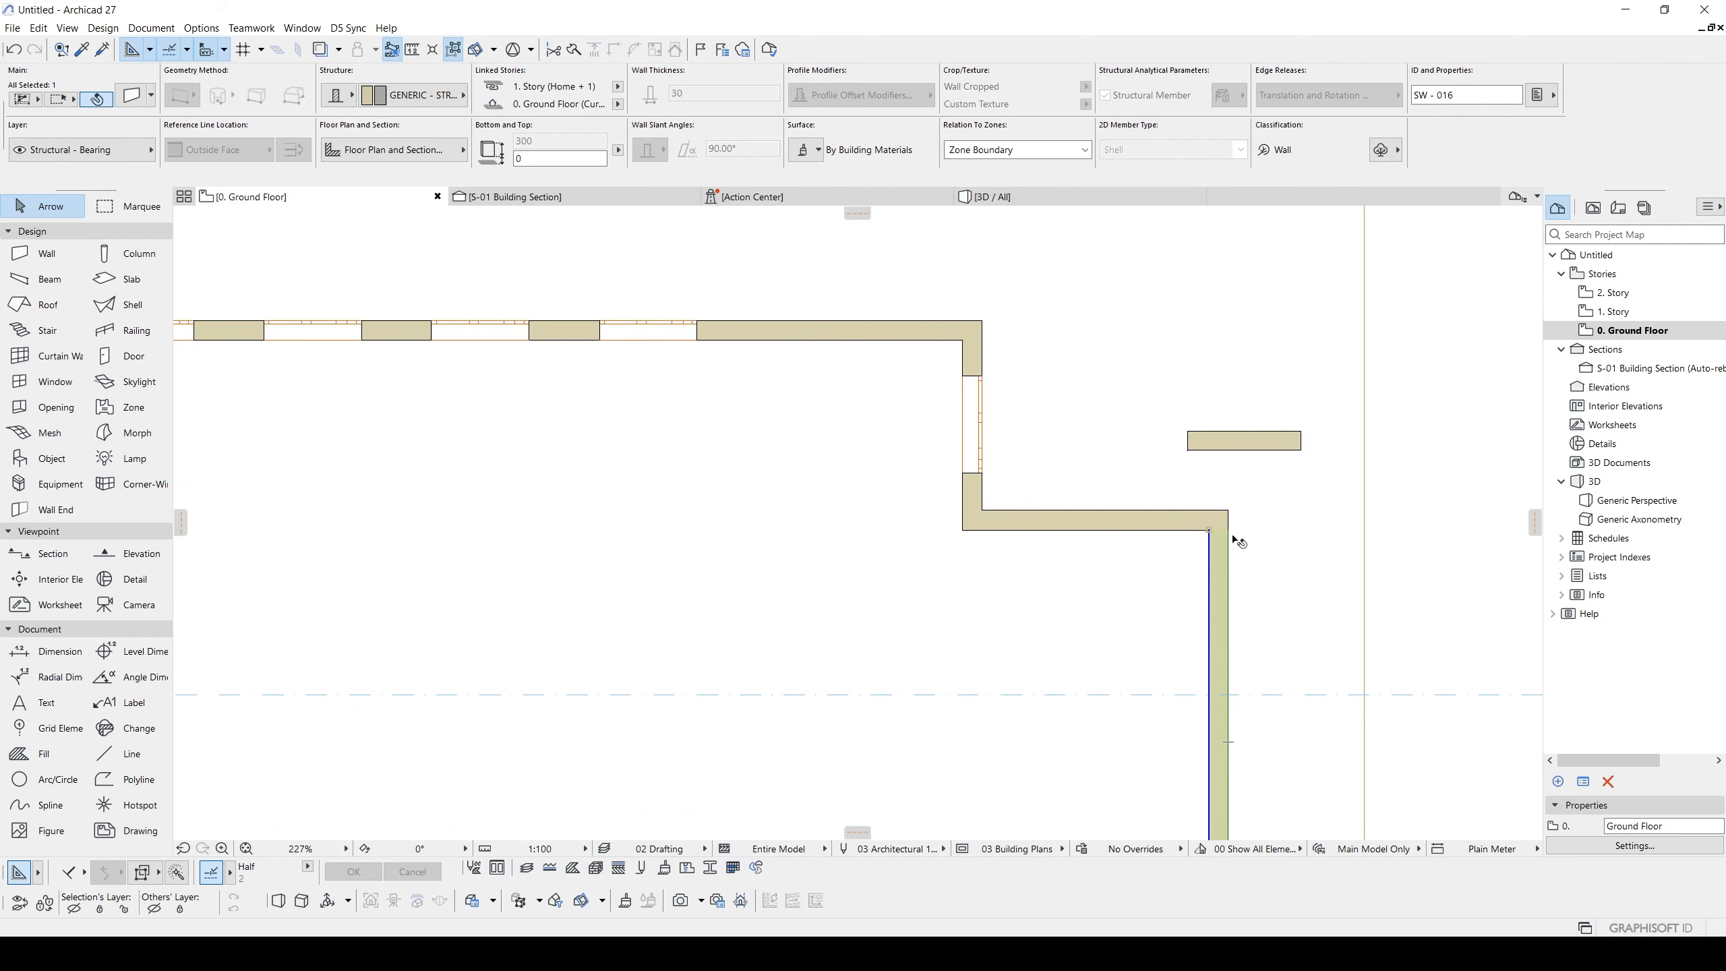
click(1206, 567)
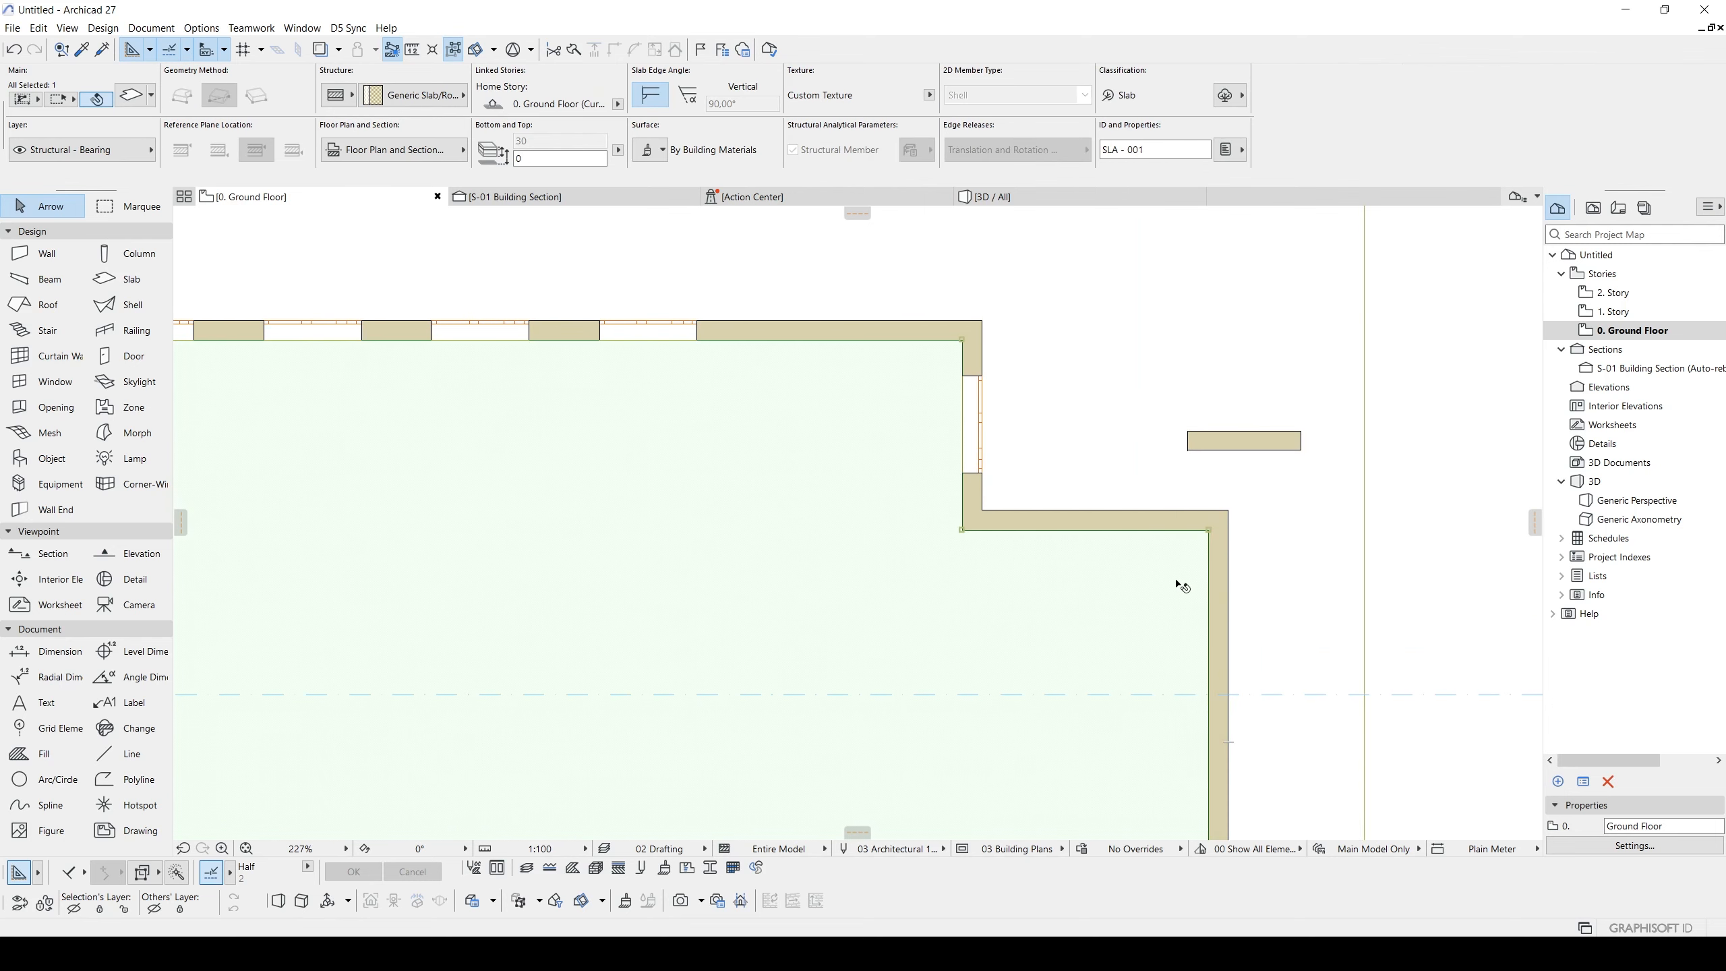
click(1178, 515)
click(1129, 464)
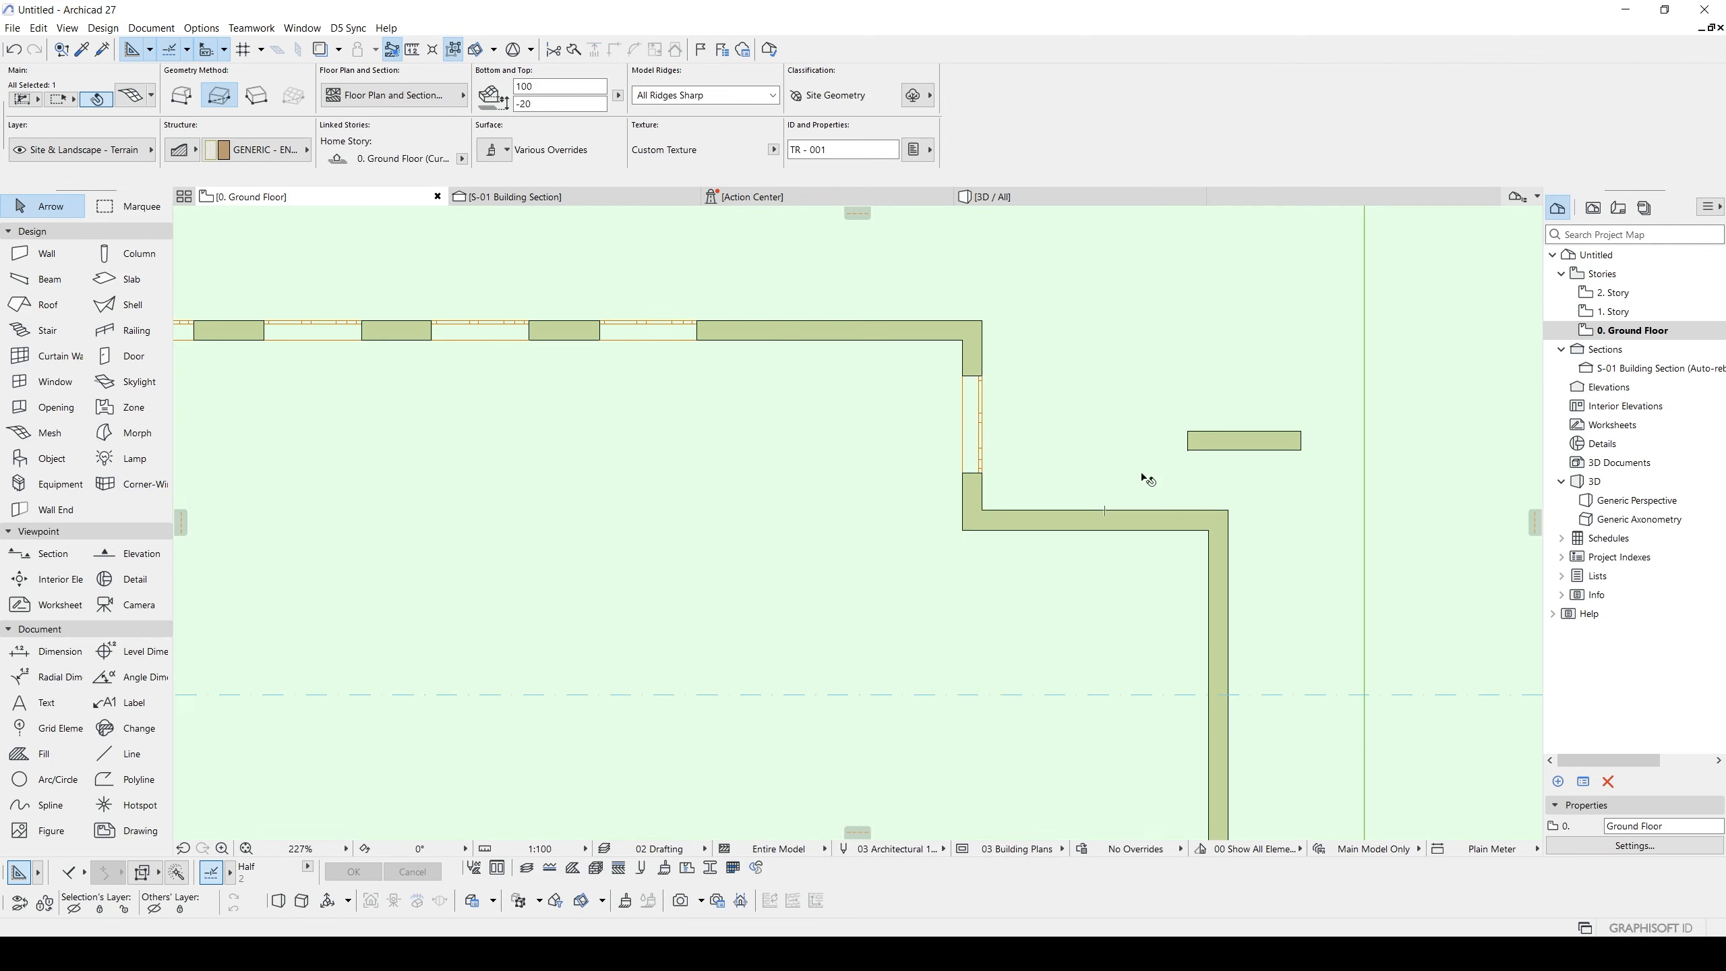
key(Escape)
click(1127, 454)
key(Escape)
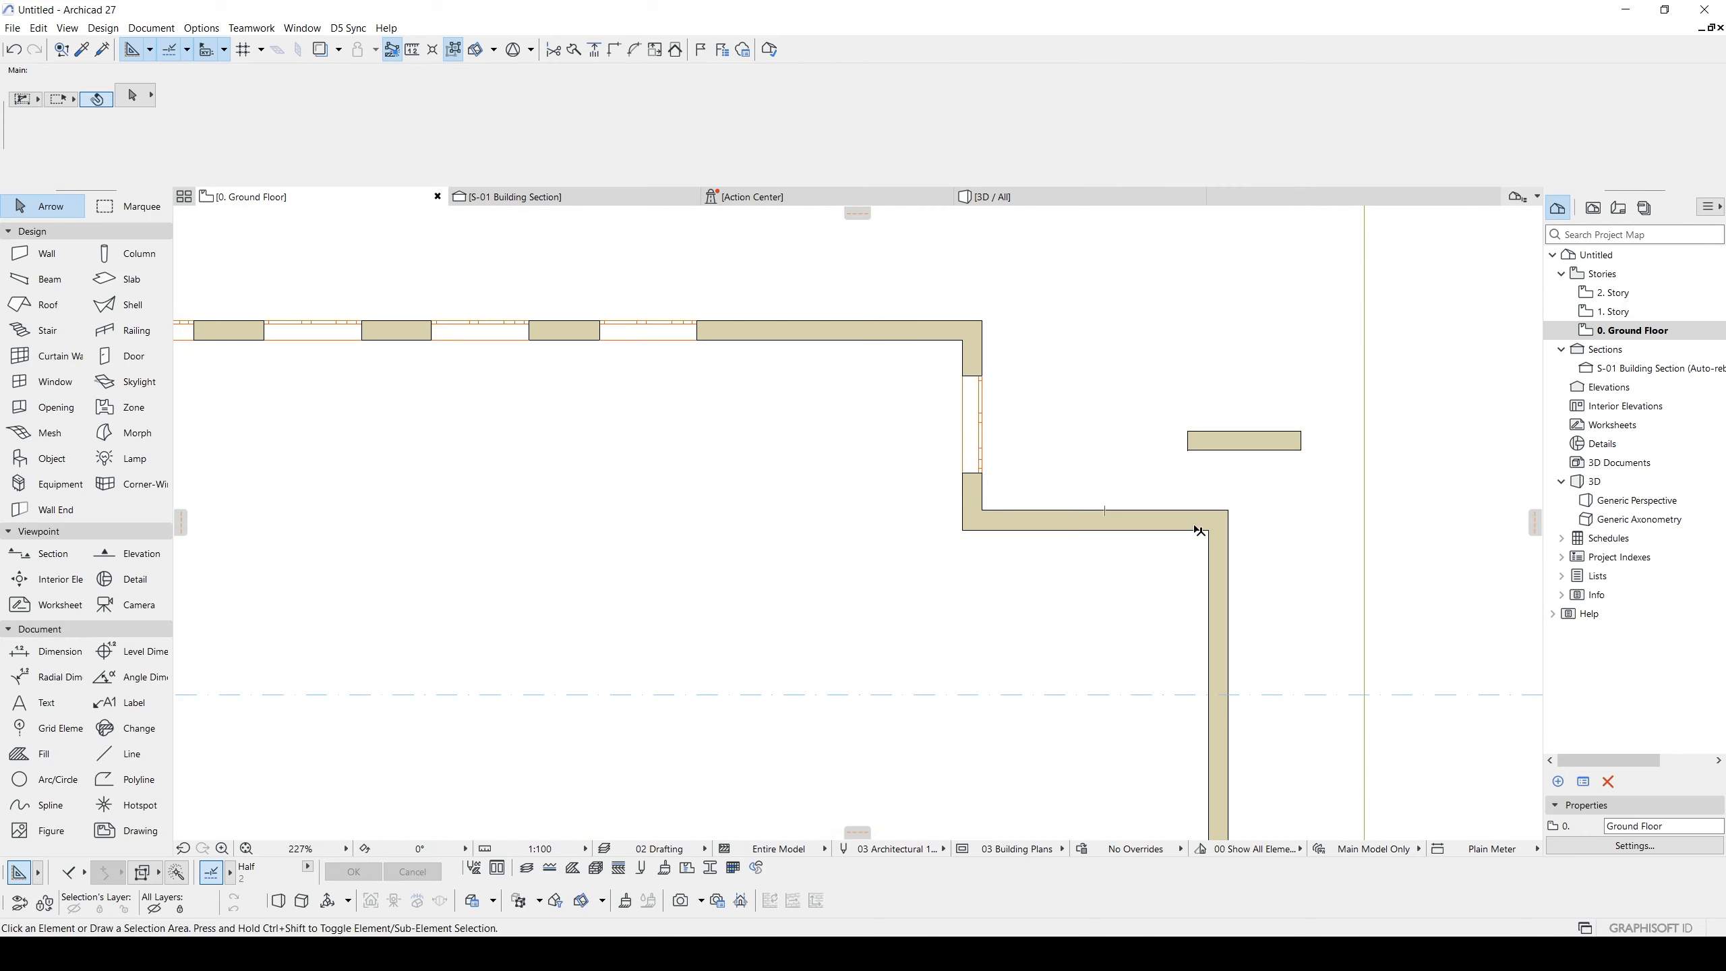
click(1213, 518)
scroll(1213, 516, down, 3)
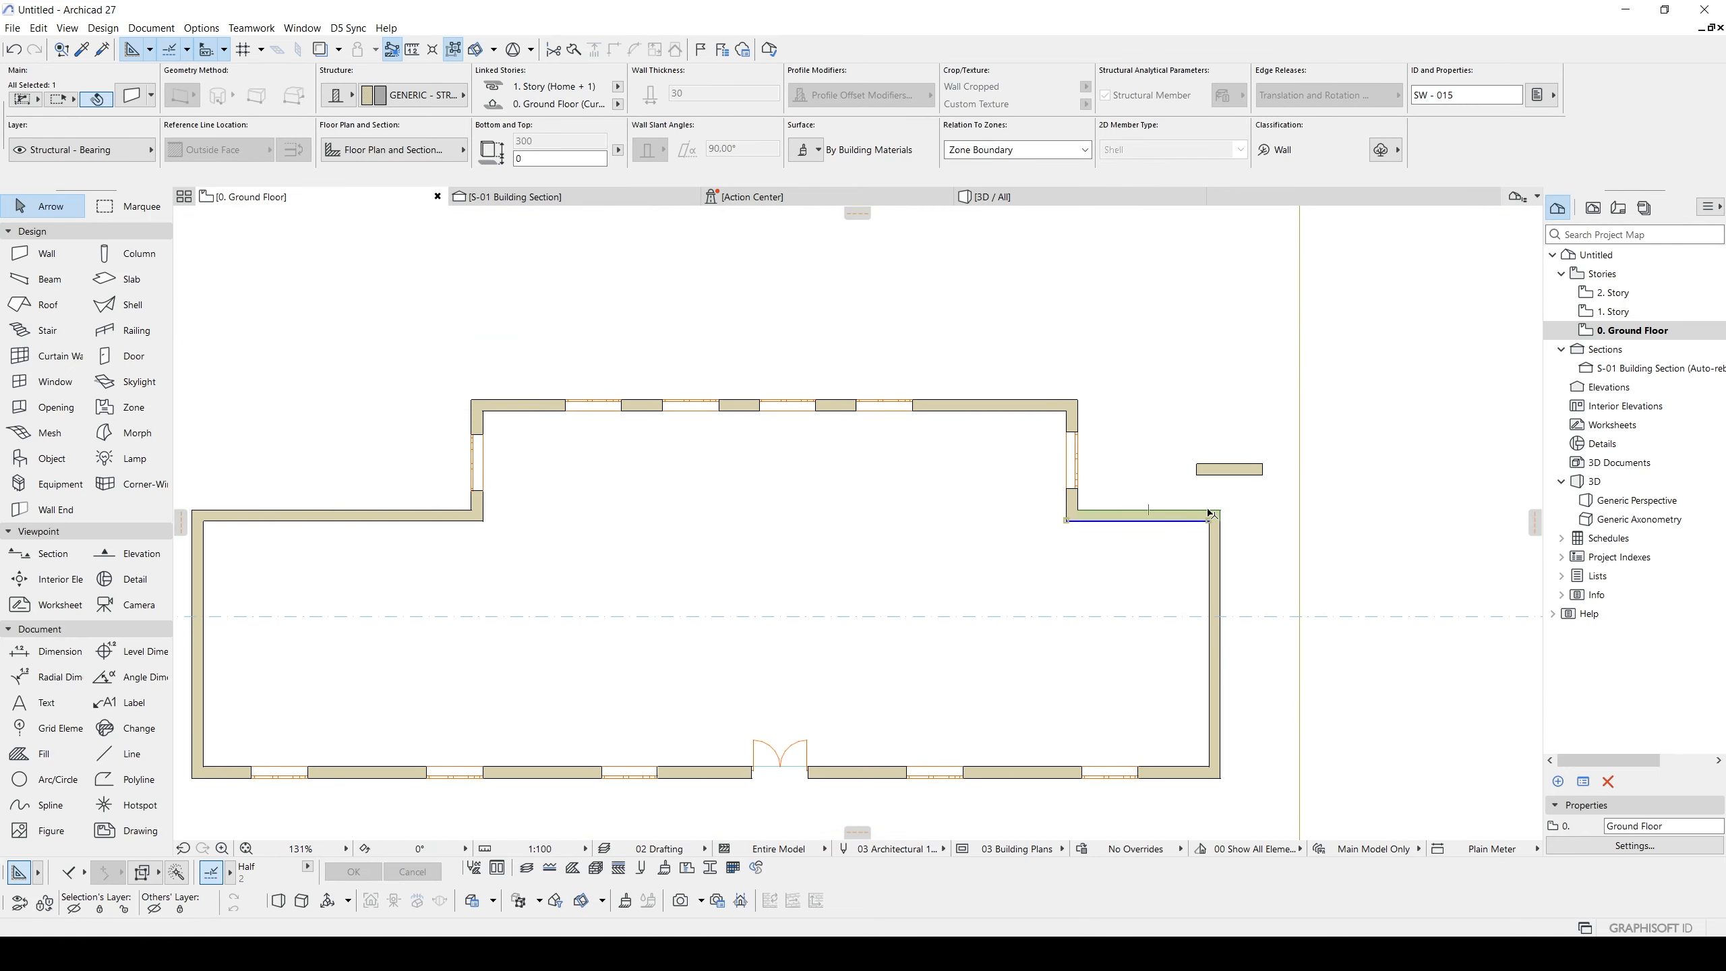
- Select the whole hotlinked building A as a group, try moving it a short distance, and undo the move
click(1221, 509)
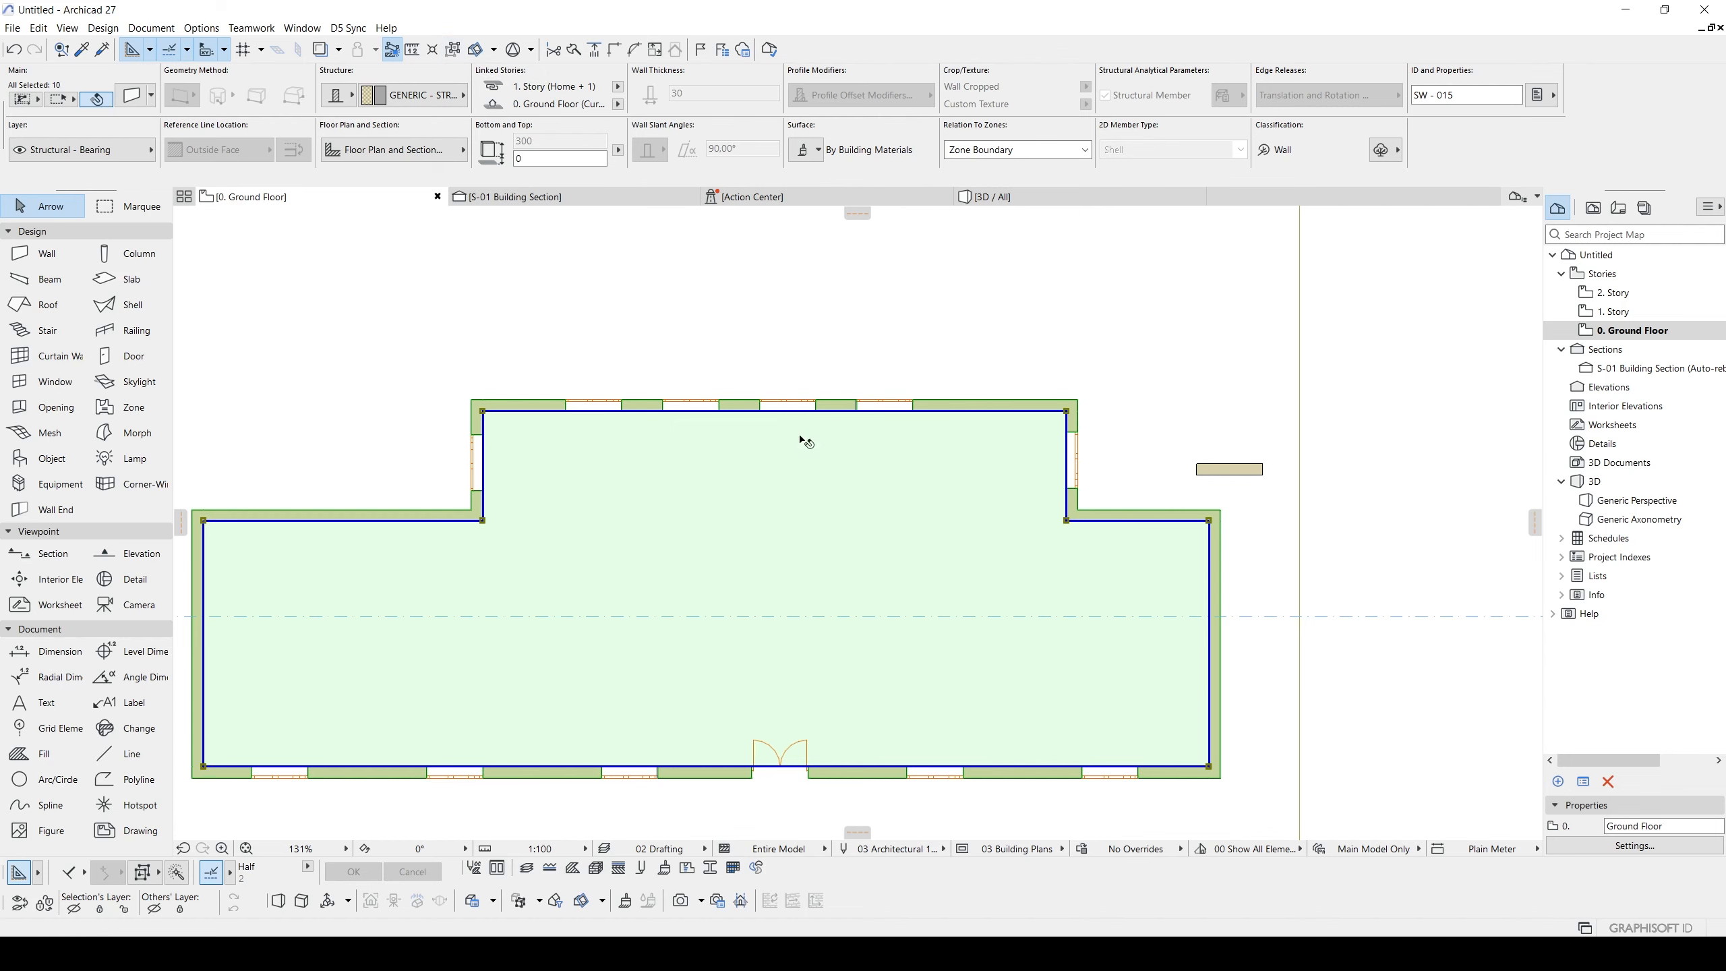
scroll(1124, 522, down, 3)
scroll(1148, 547, up, 3)
key(ctrl+d)
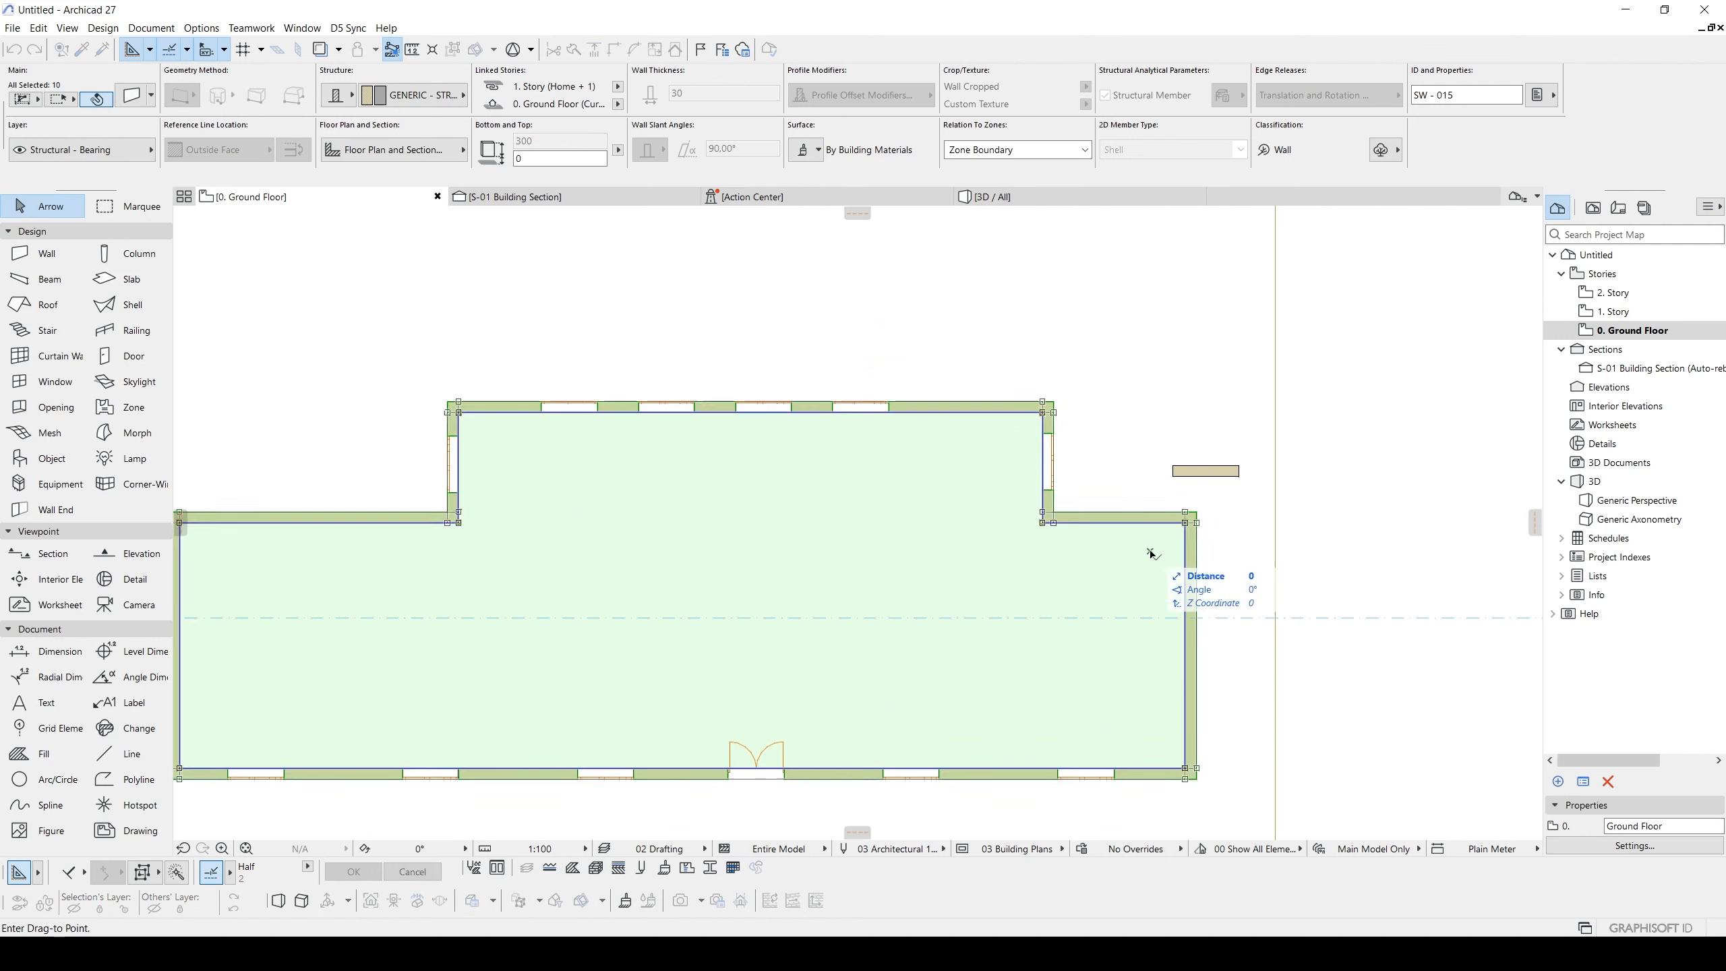
click(1123, 550)
click(1091, 538)
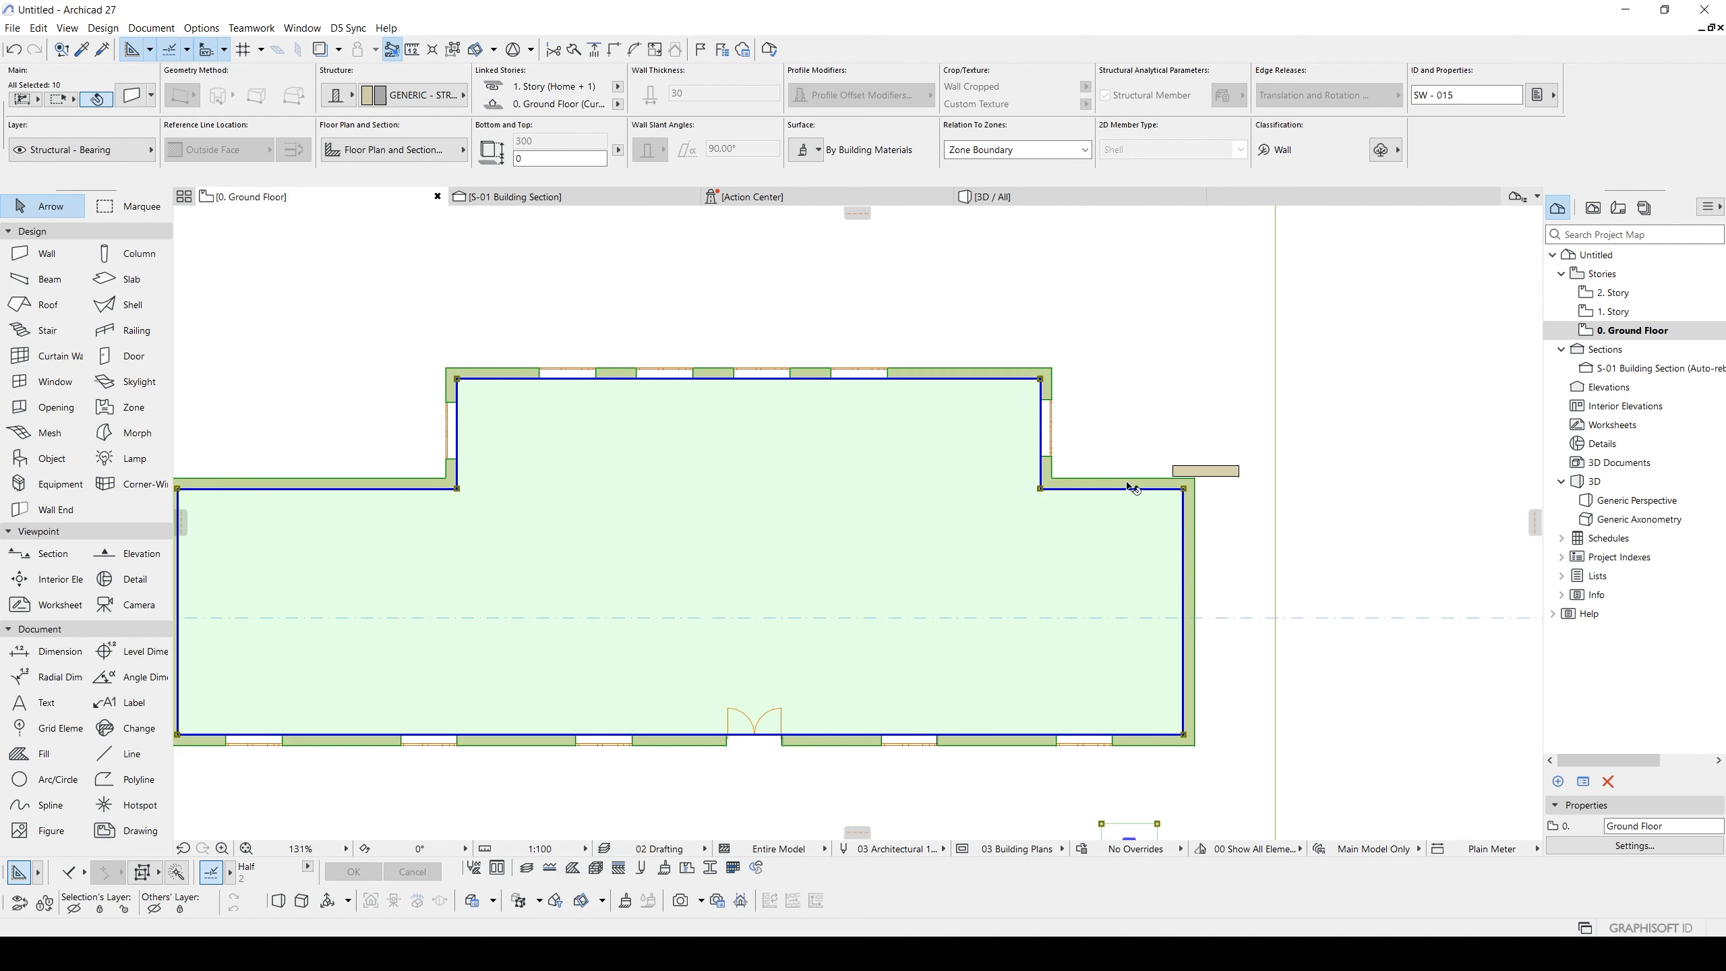
key(ctrl+z)
key(ctrl+z)
- Delete the short separate wall outside the building and turn Suspend Groups back on
click(1205, 471)
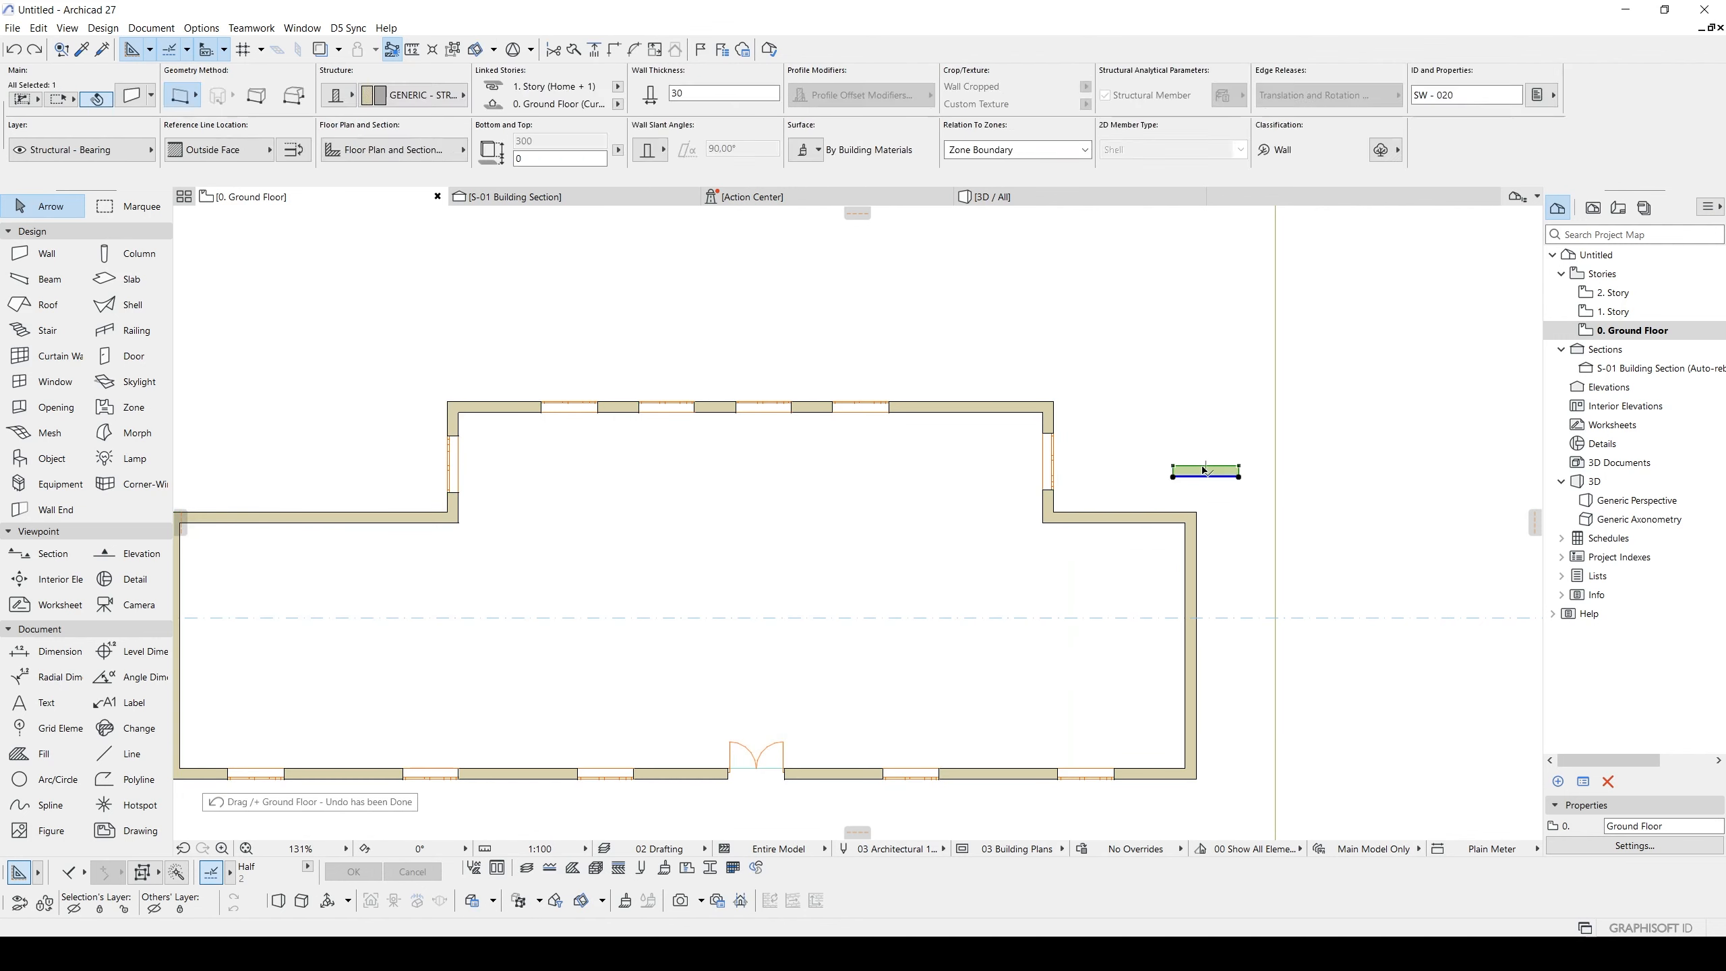
key(Delete)
click(455, 51)
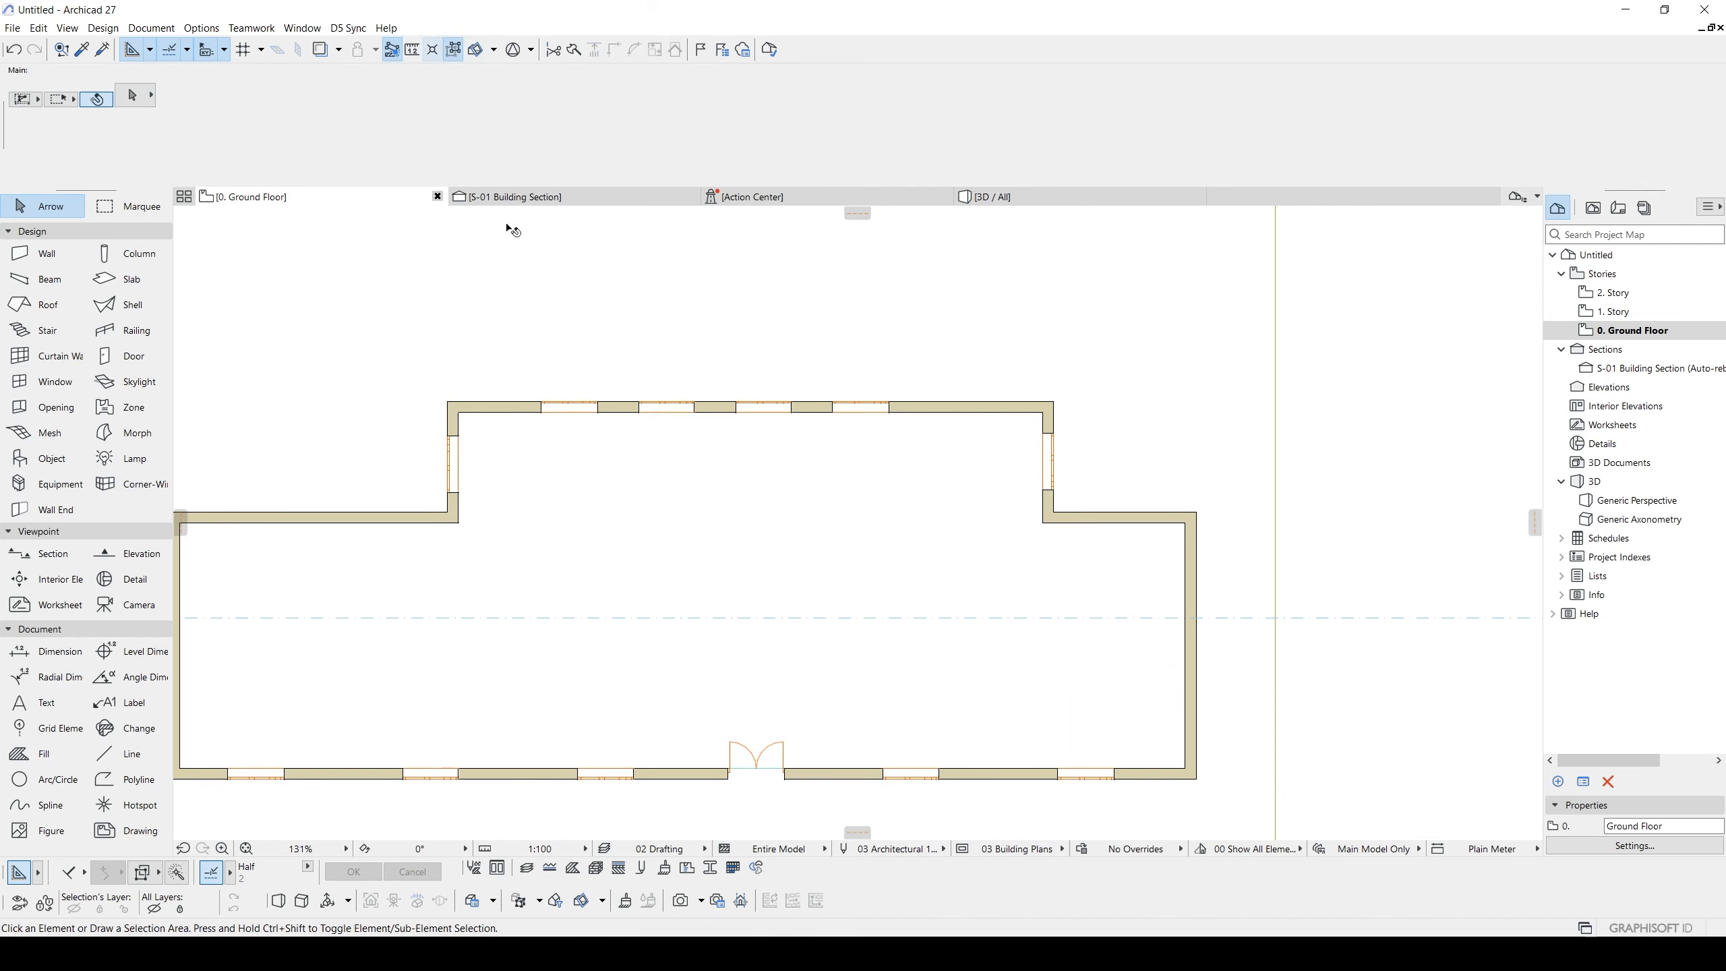
- Select the end wall of hotlinked building A and update its module and all related hotlinks
scroll(864, 336, down, 2)
scroll(873, 346, down, 2)
middle_drag(930, 424, 1017, 485)
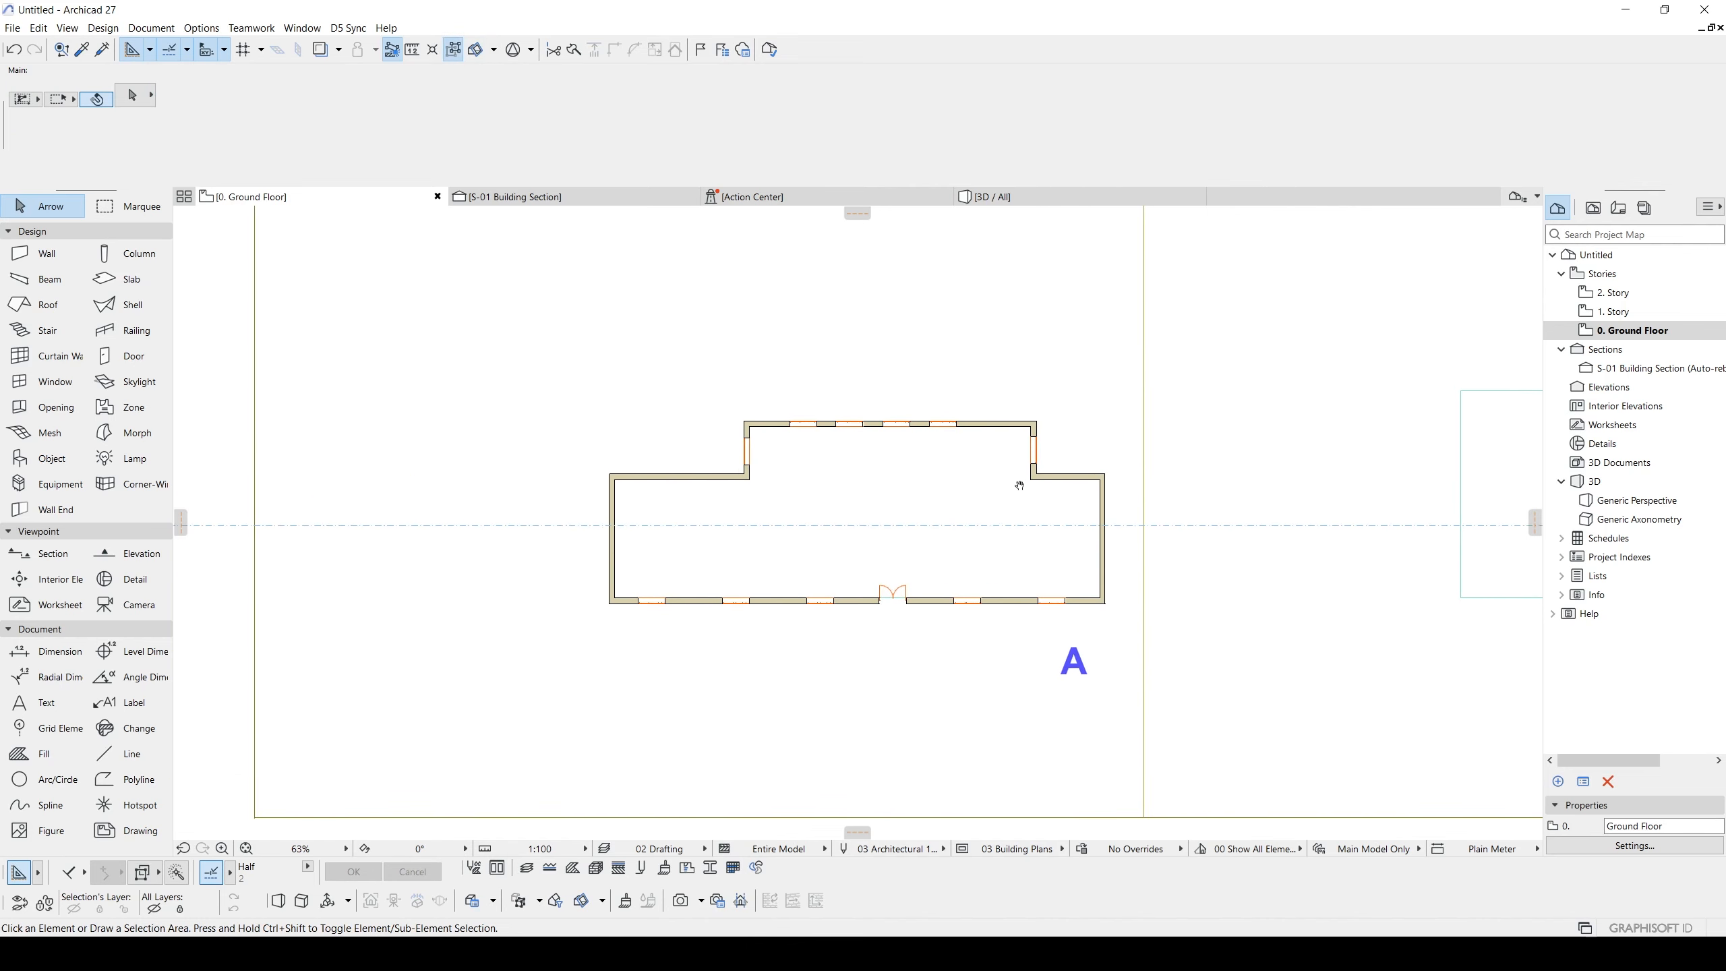
click(1111, 556)
scroll(1107, 553, up, 4)
right_click(1104, 544)
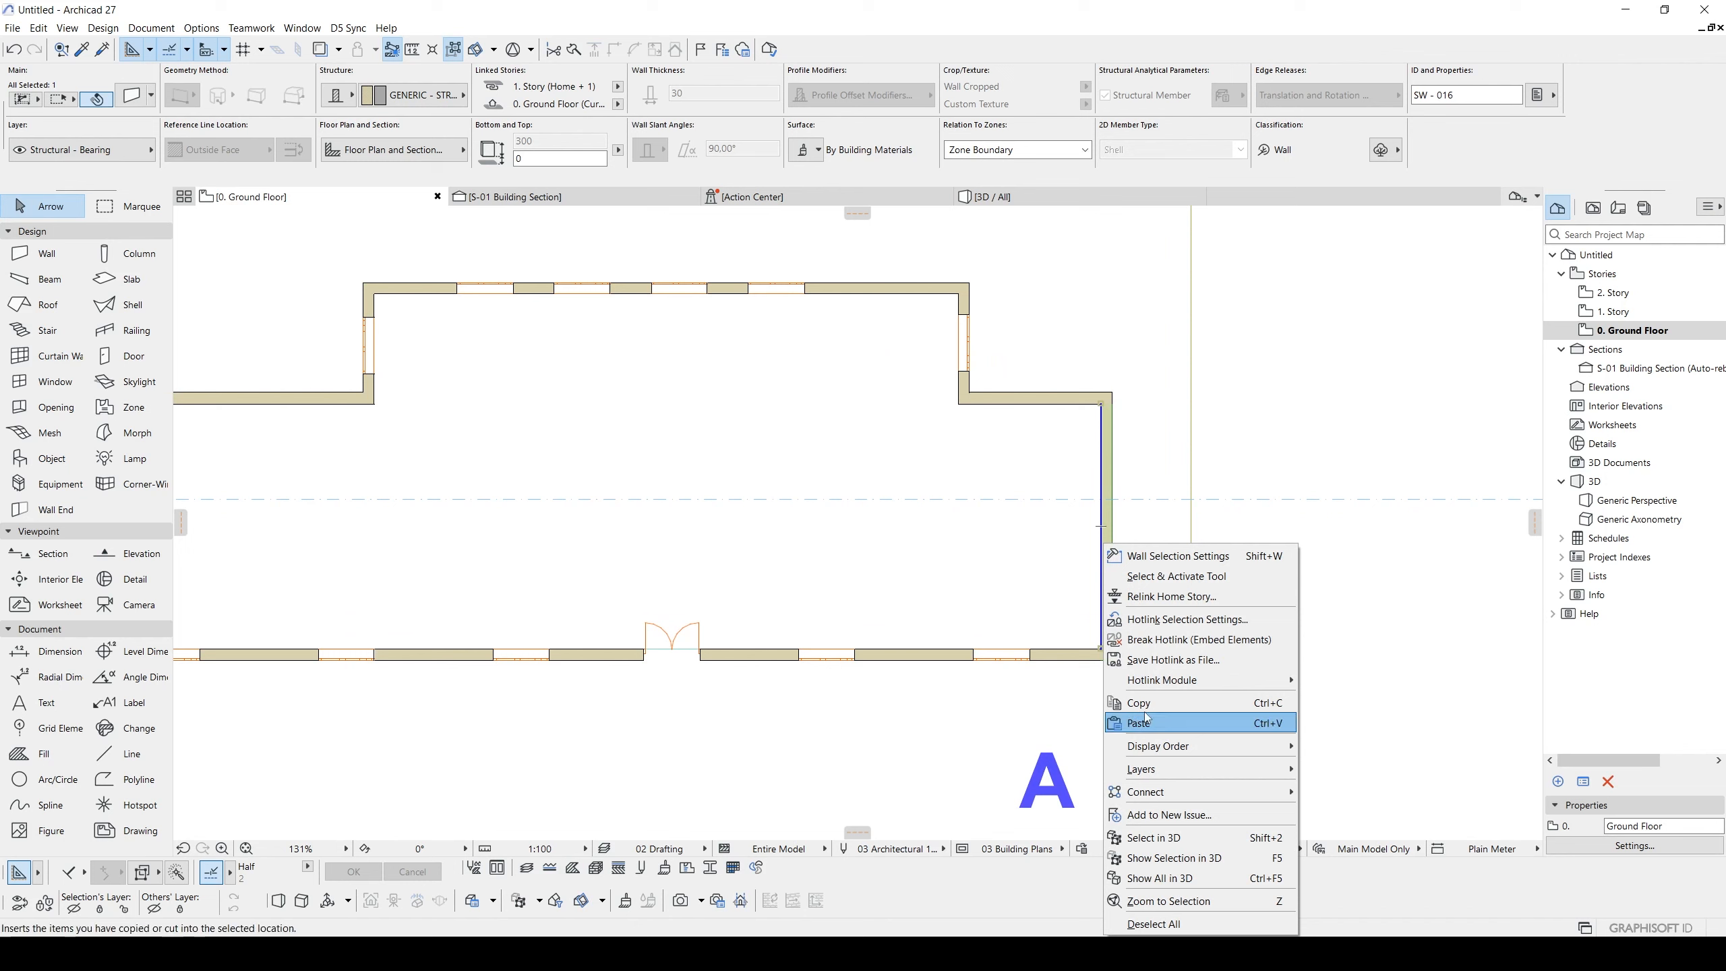
mouse_move(1179, 681)
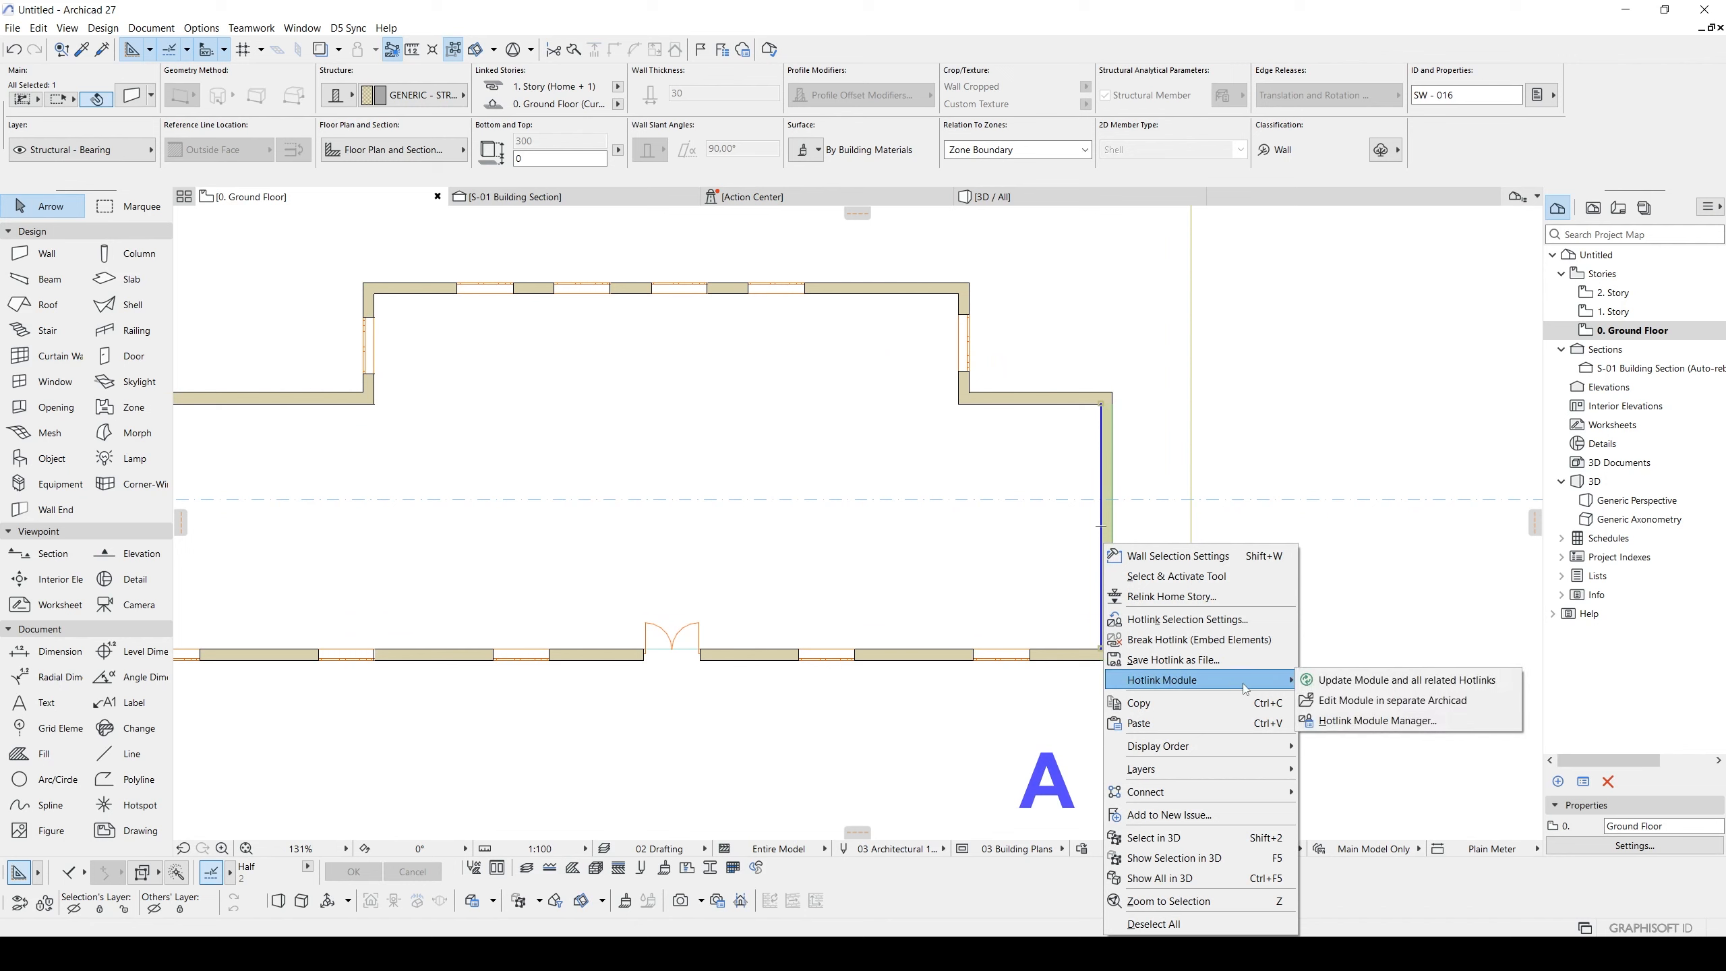
click(1345, 679)
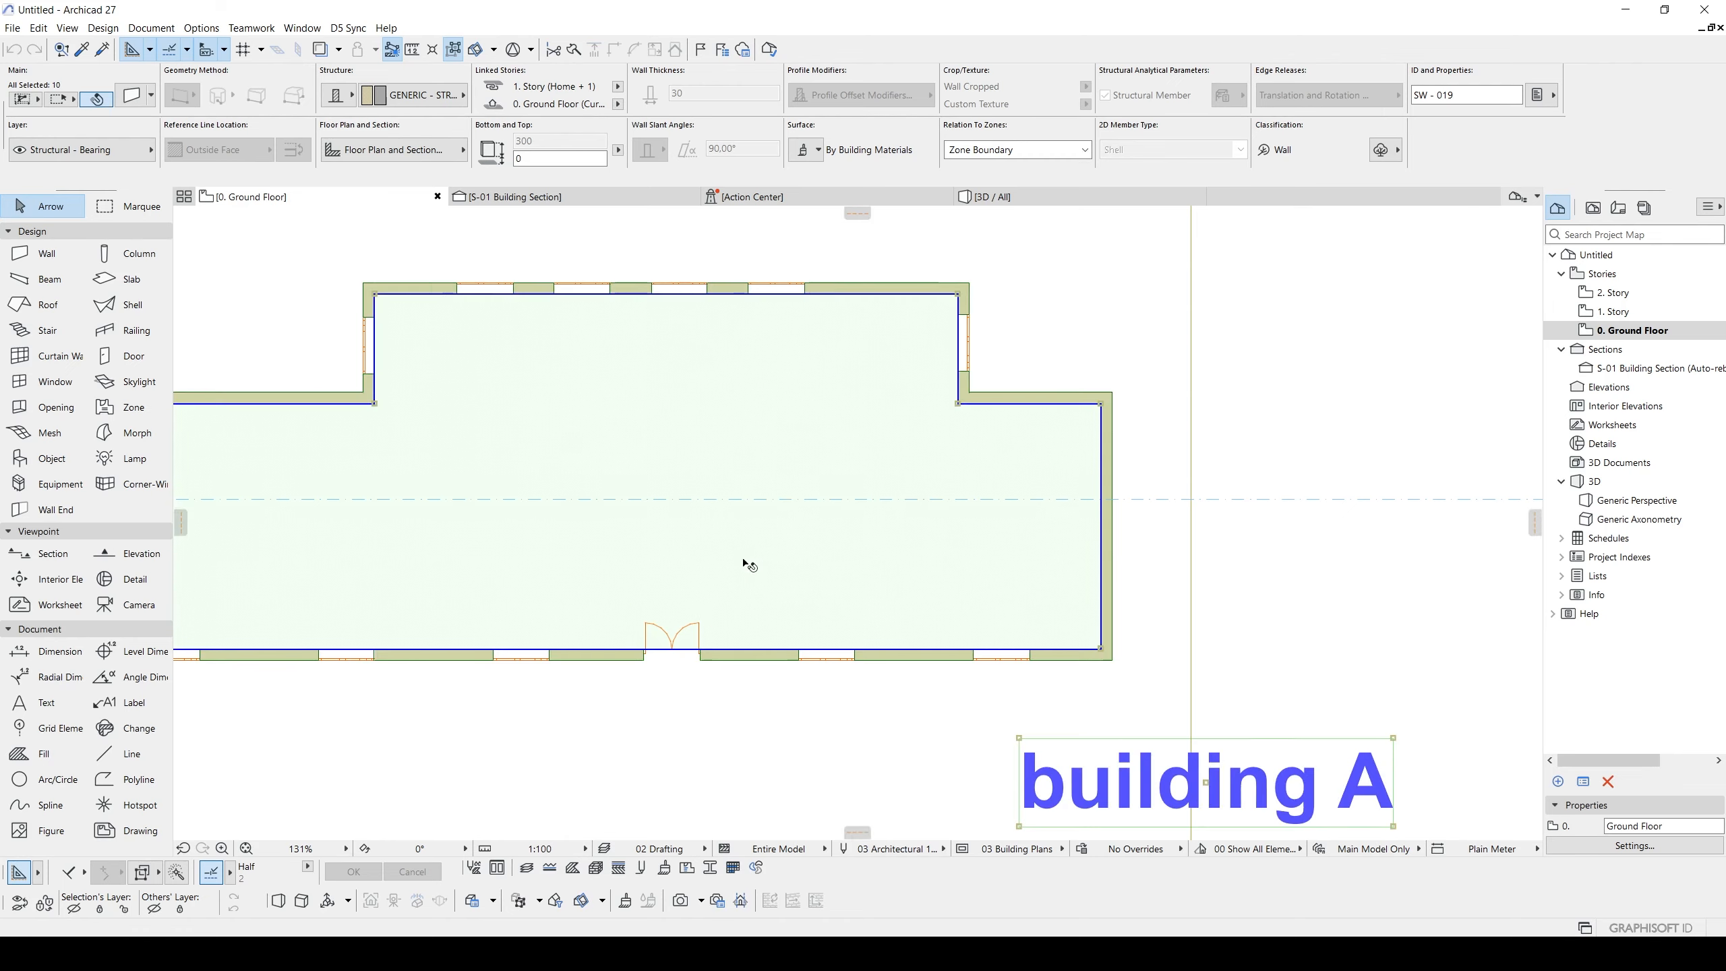
scroll(744, 566, down, 4)
middle_drag(760, 564, 942, 444)
key(Escape)
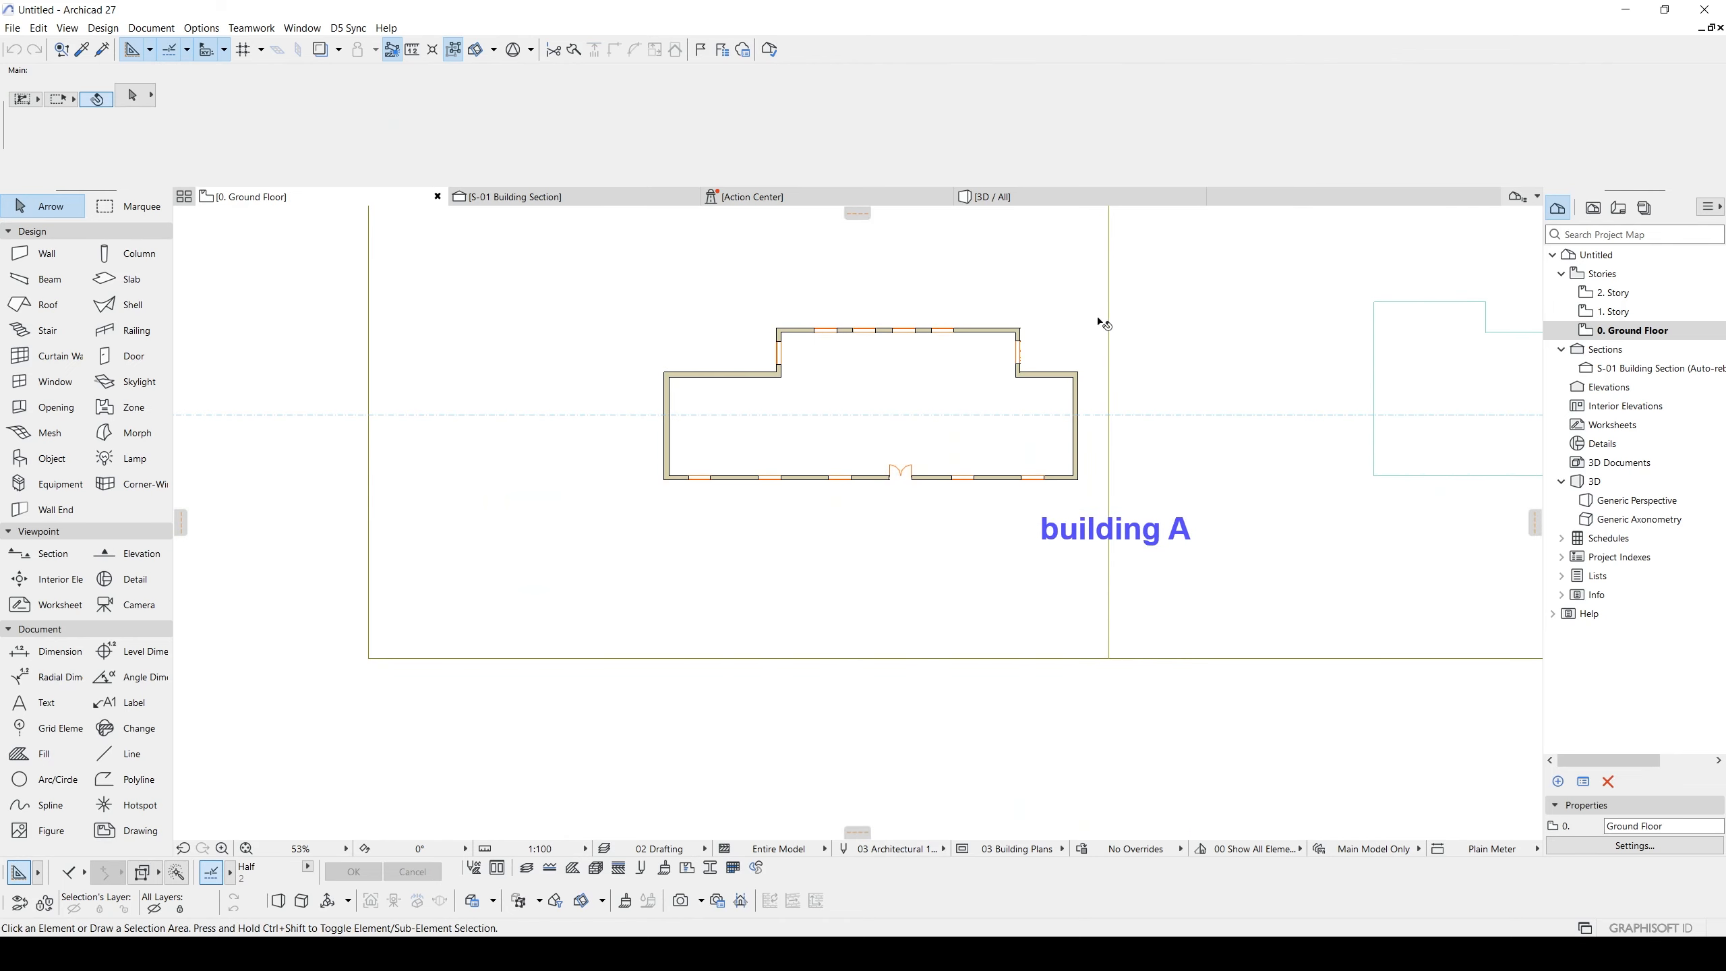
- Select all of building B in 3D and save the selection as module "building B" in 265 Modules, without replacing it by the hotlinked module
middle_drag(1021, 262, 964, 319)
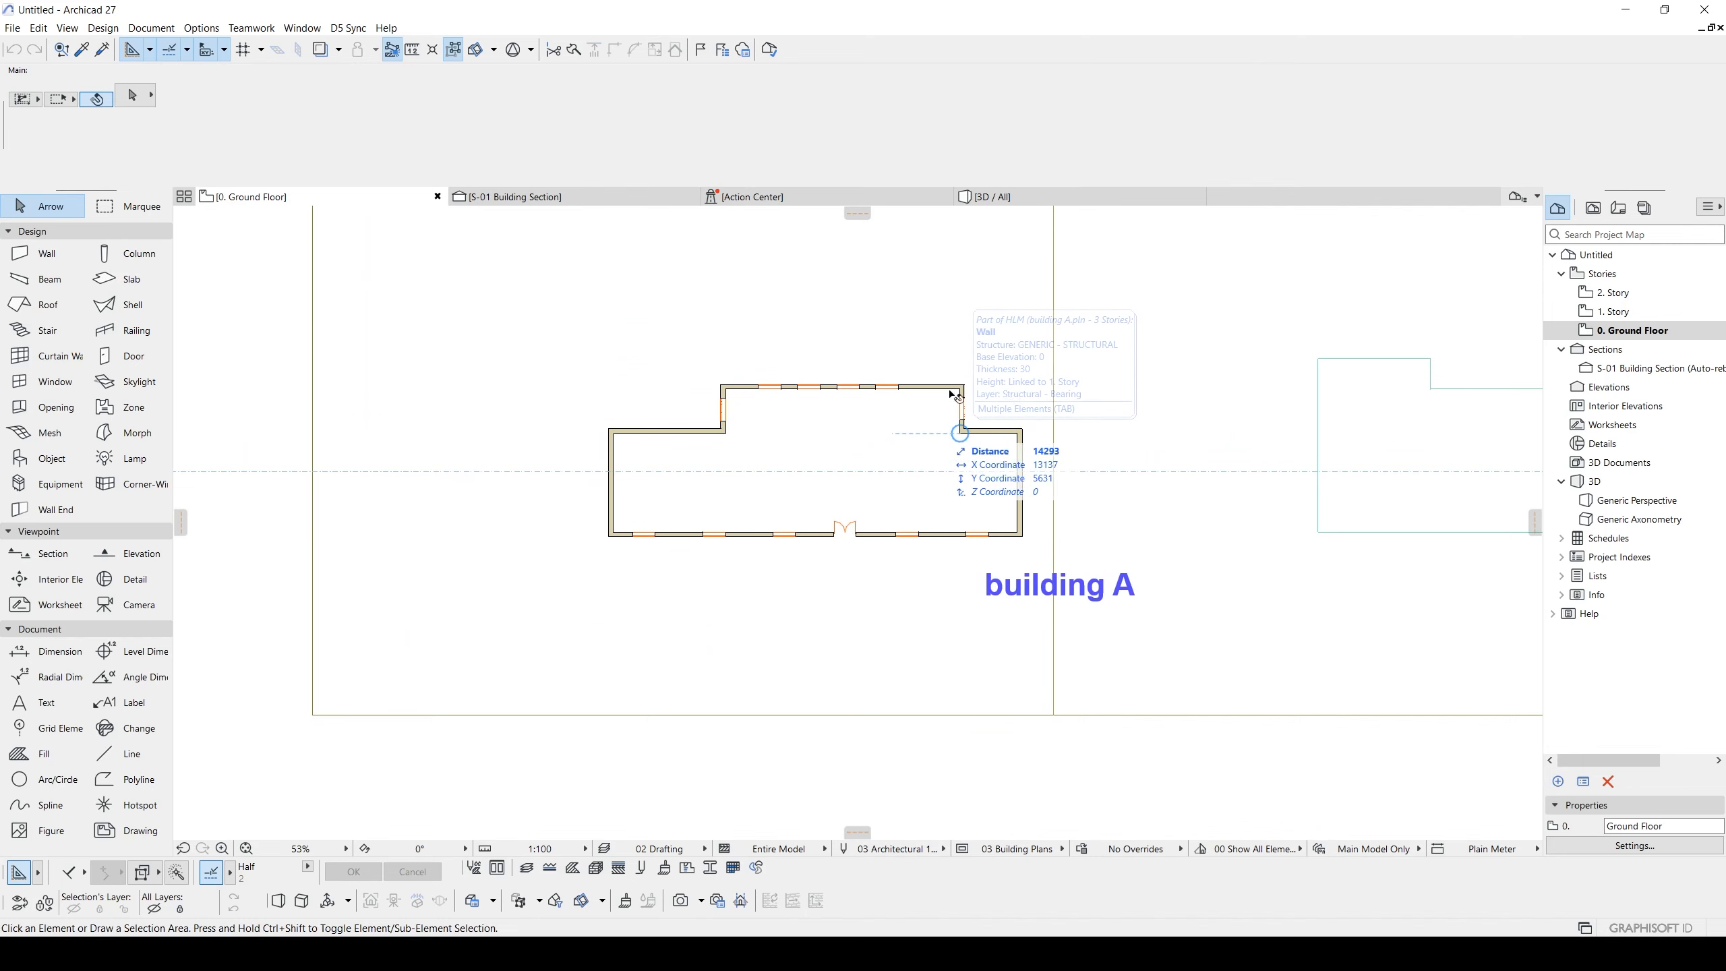
middle_drag(1402, 455, 840, 532)
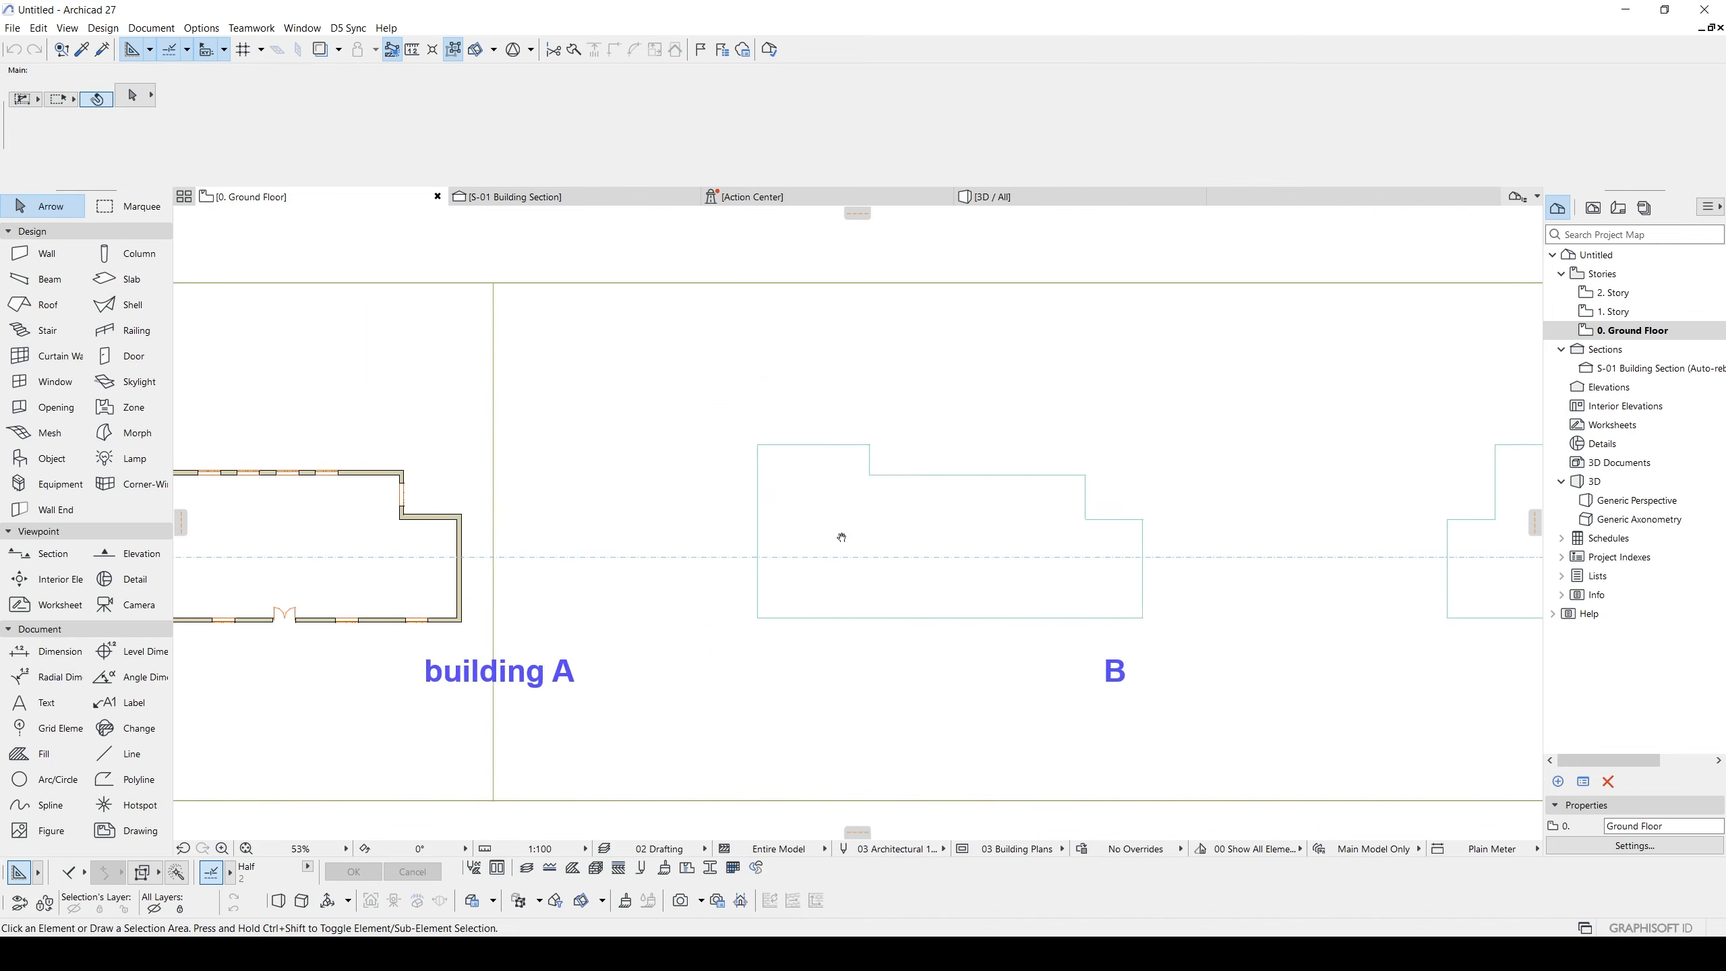
scroll(1240, 540, down, 2)
key(F3)
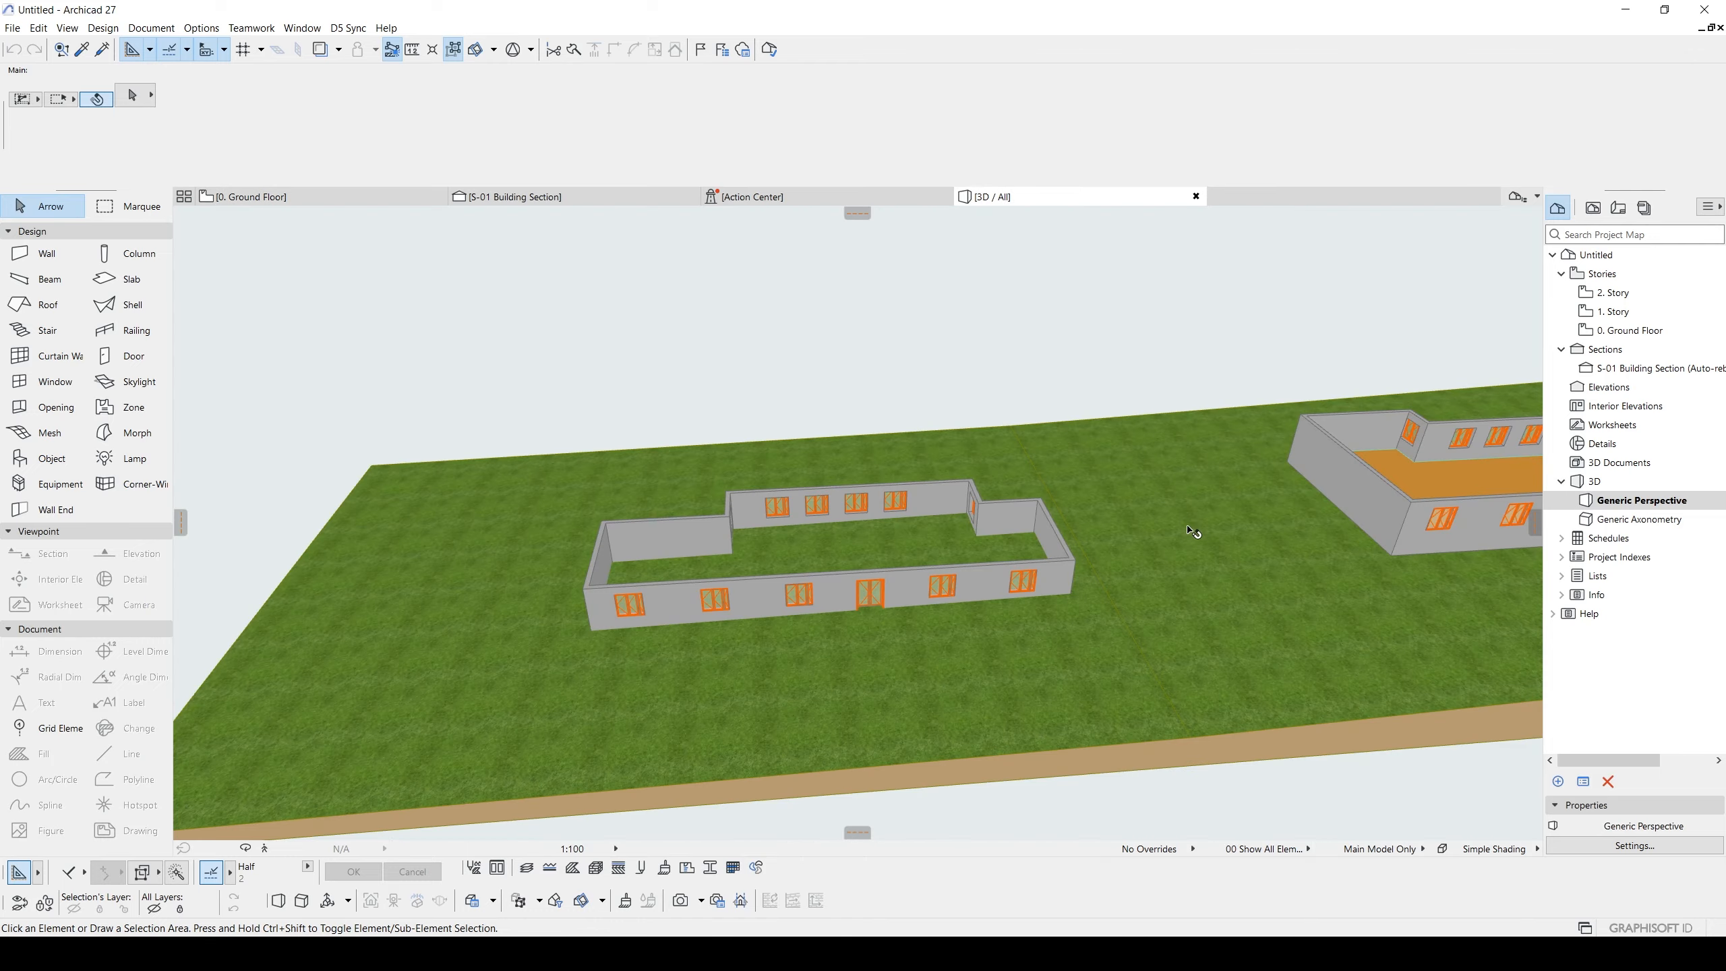
drag(728, 302, 1139, 709)
click(12, 28)
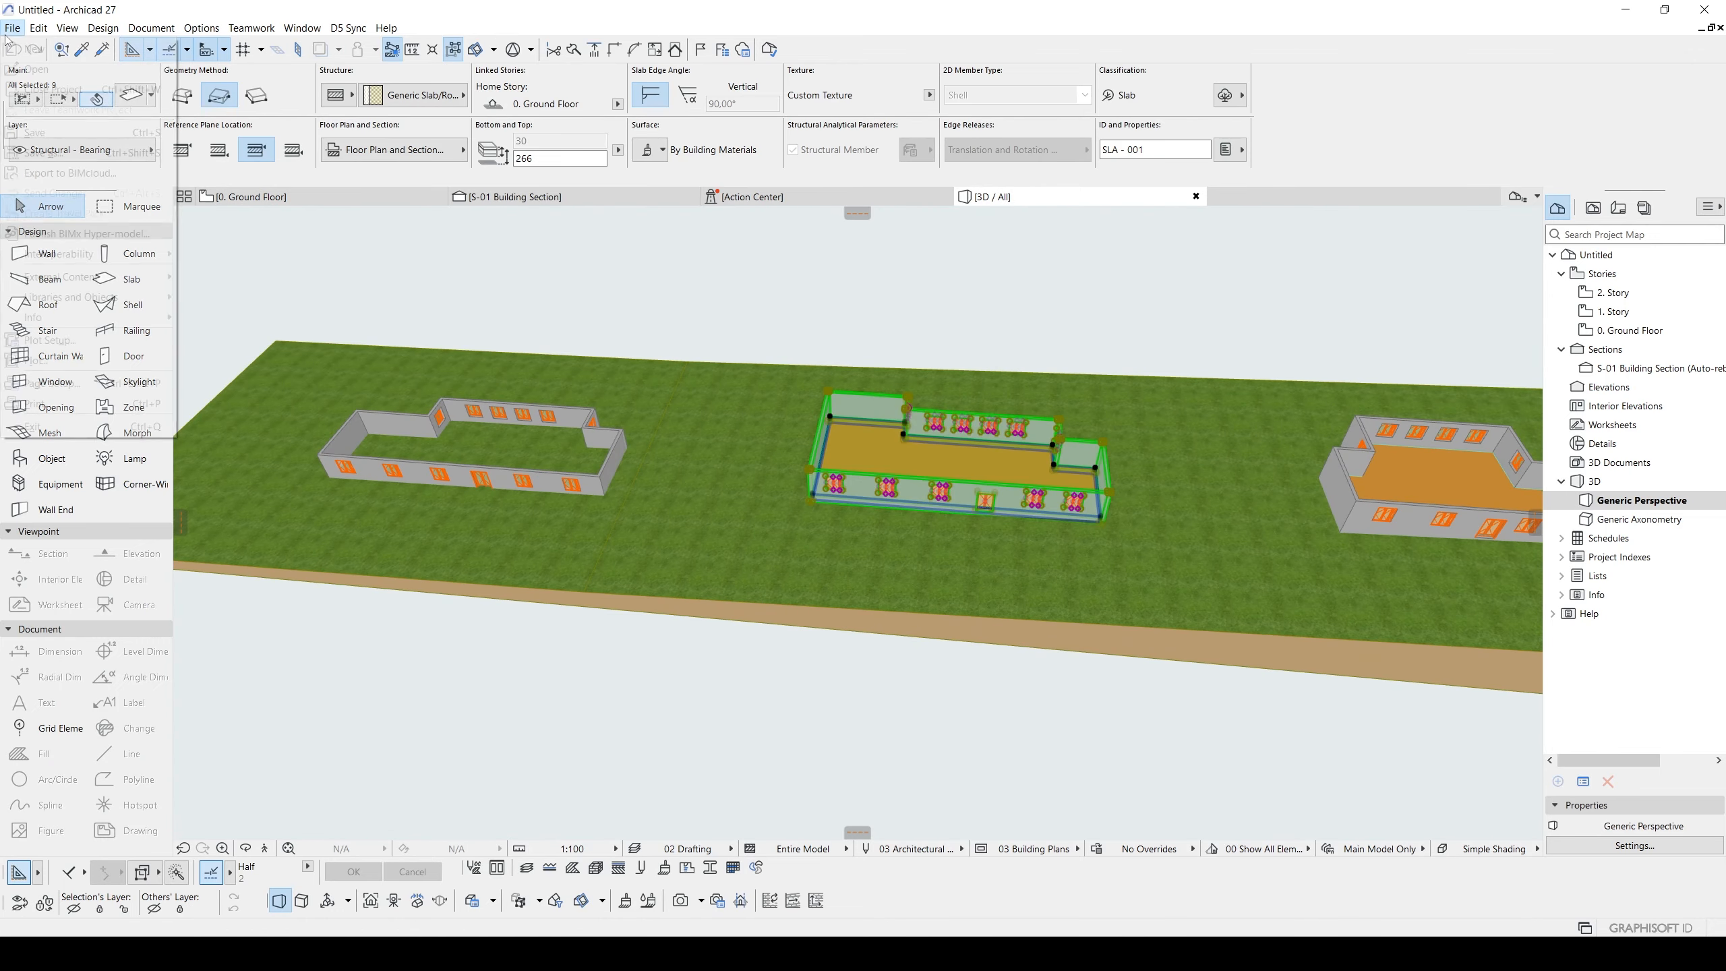
mouse_move(73, 279)
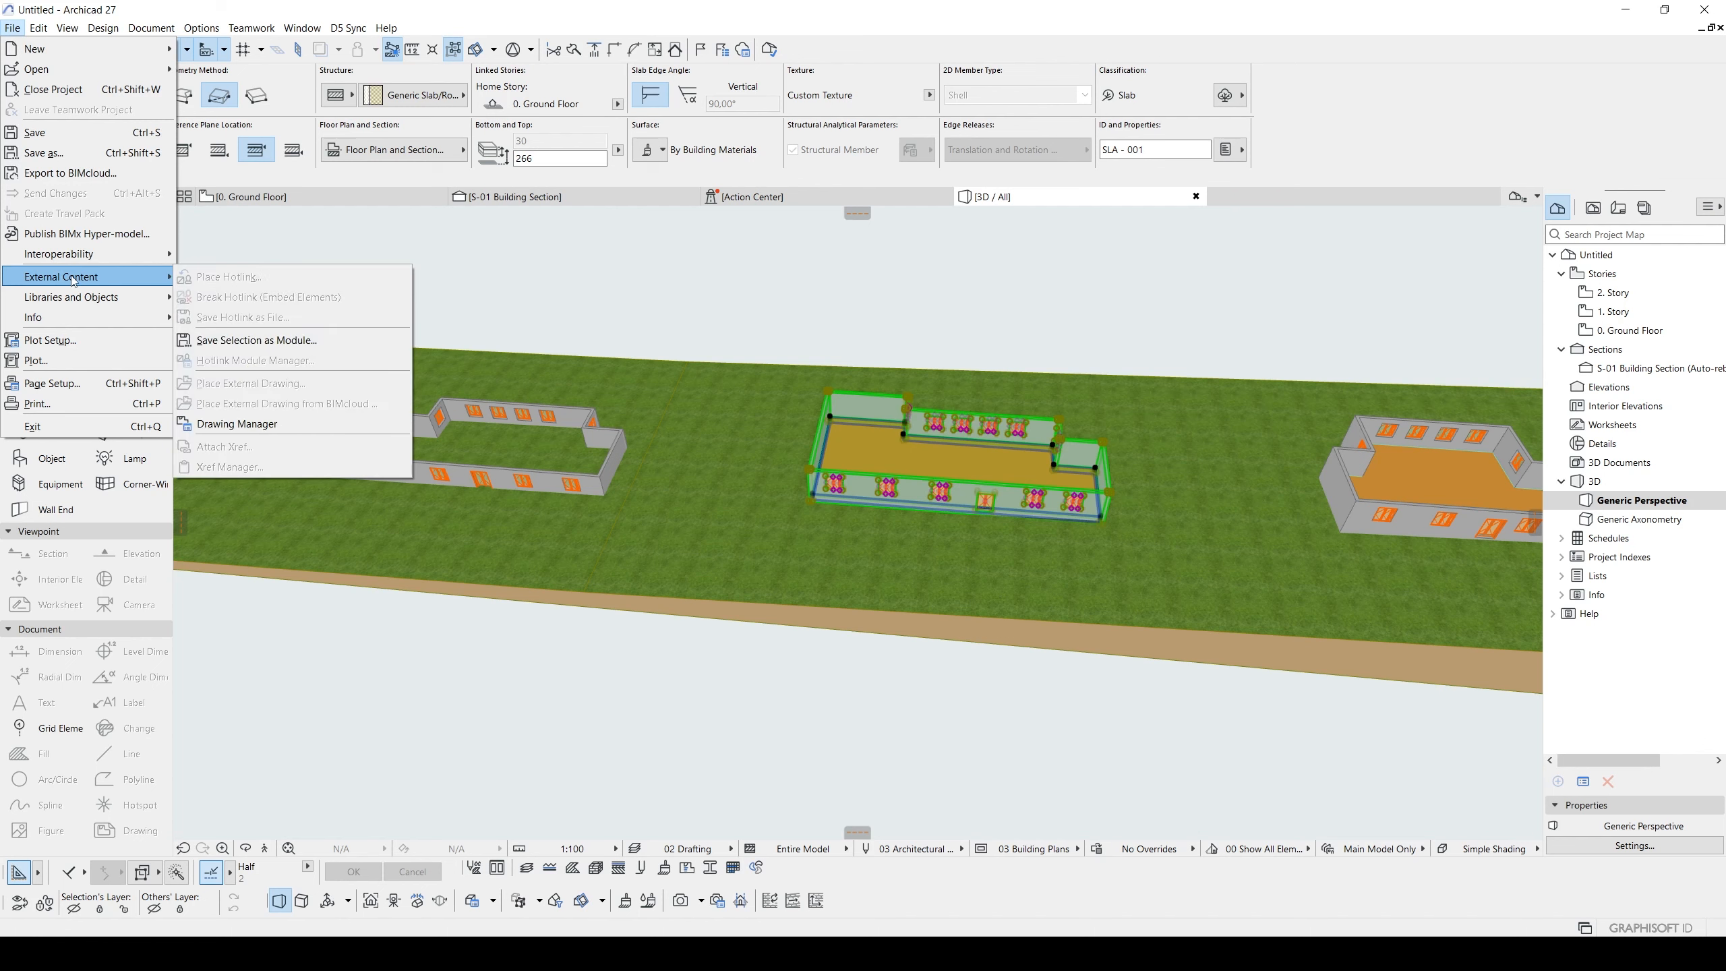
click(229, 339)
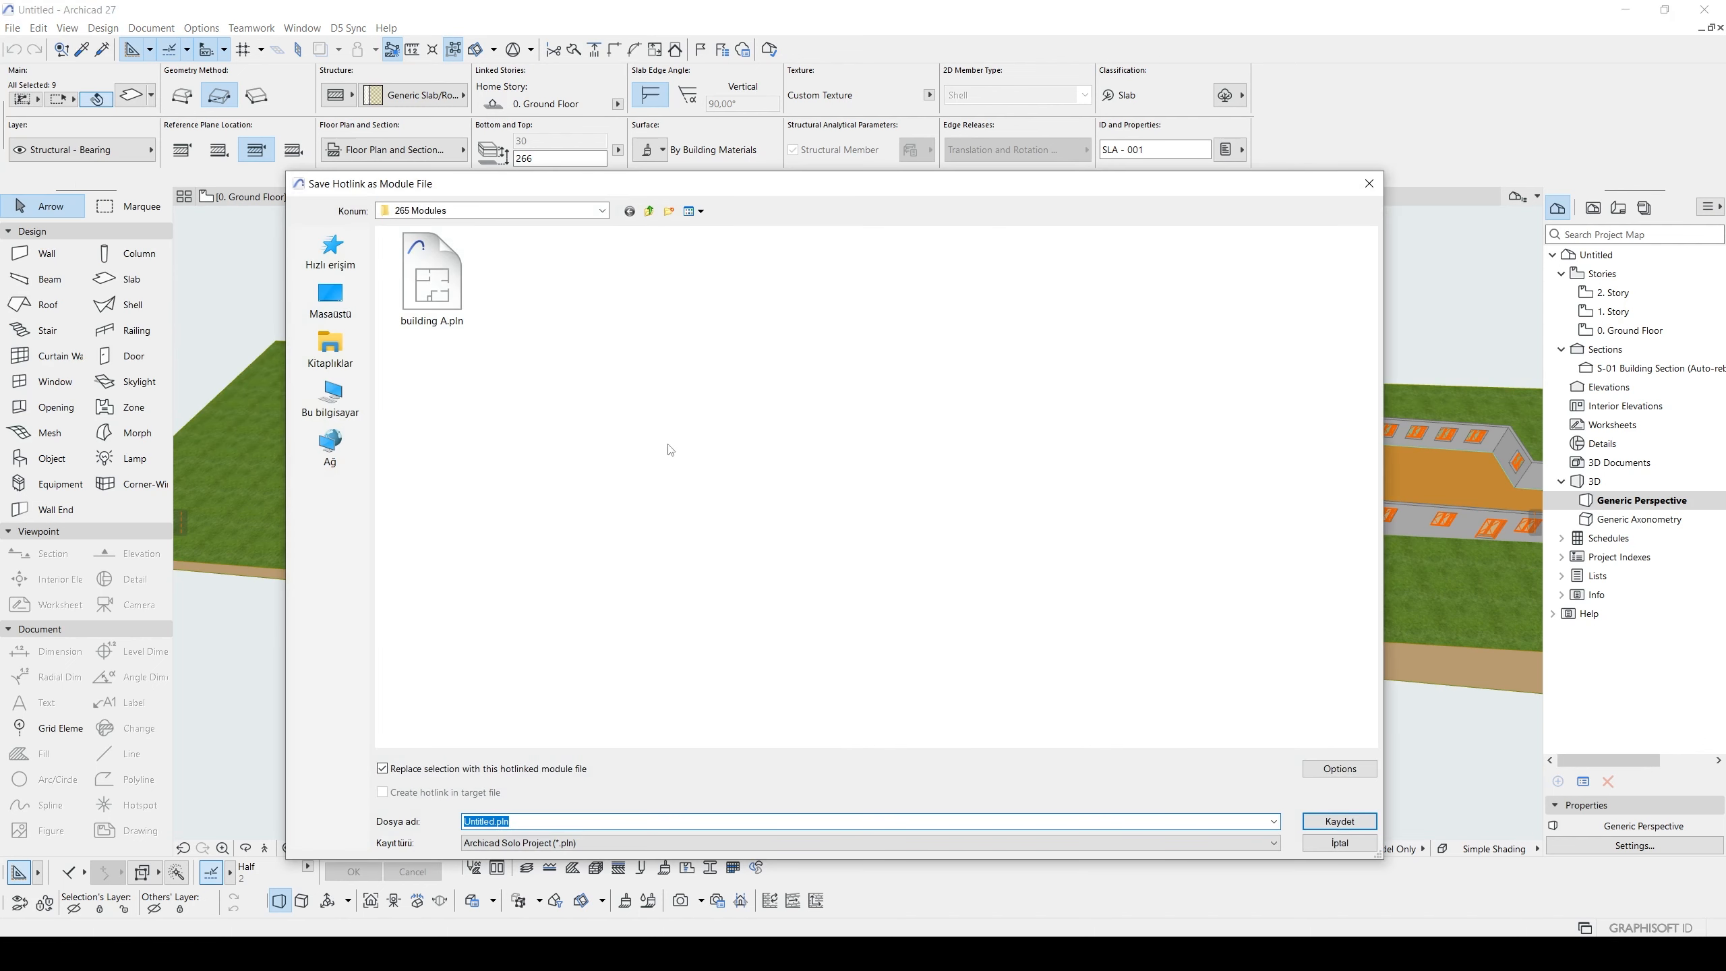
click(436, 308)
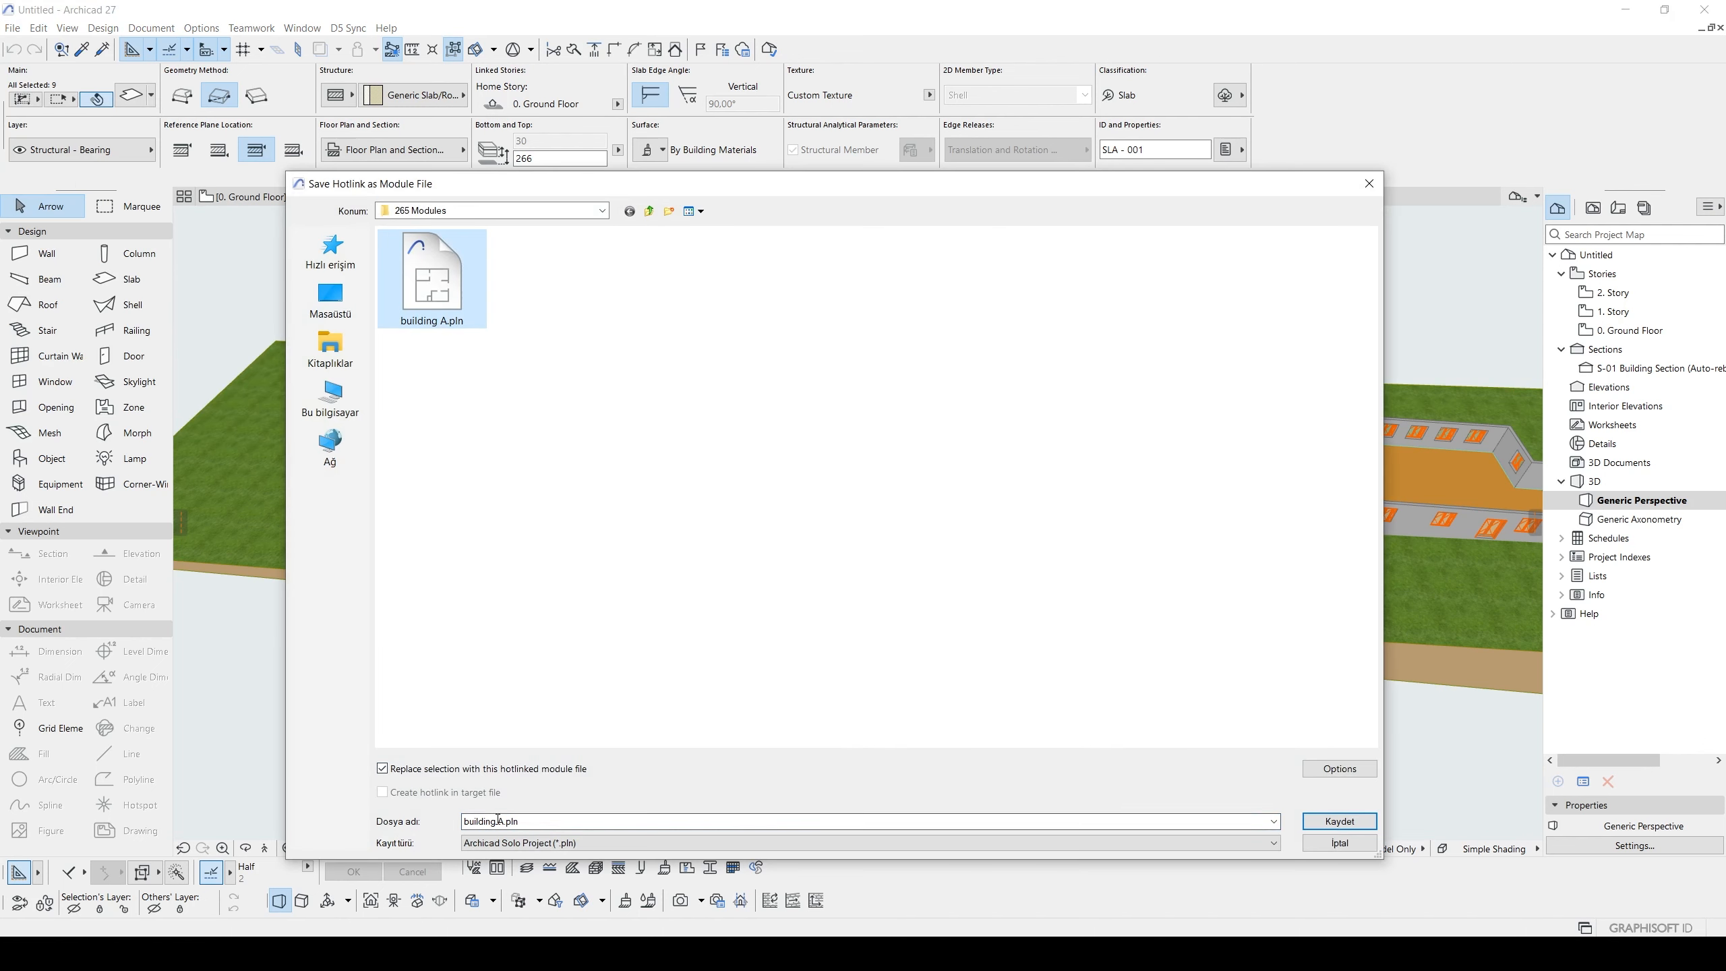
click(530, 822)
drag(529, 822, 500, 823)
text(b)
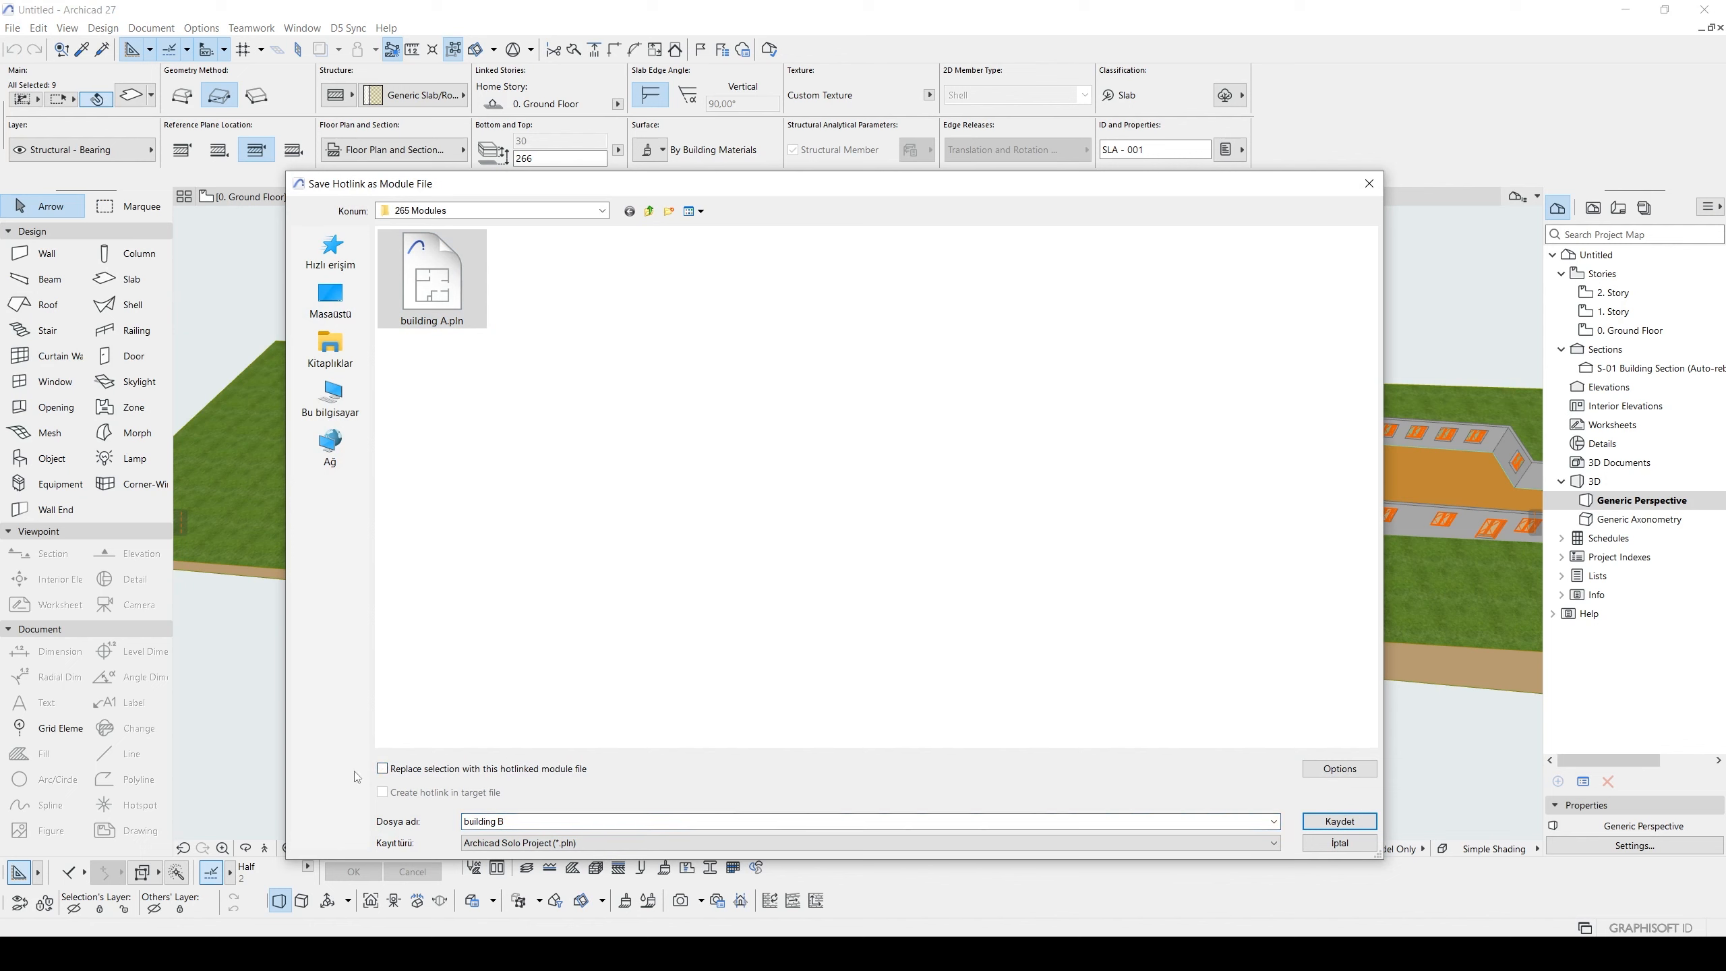
click(1340, 822)
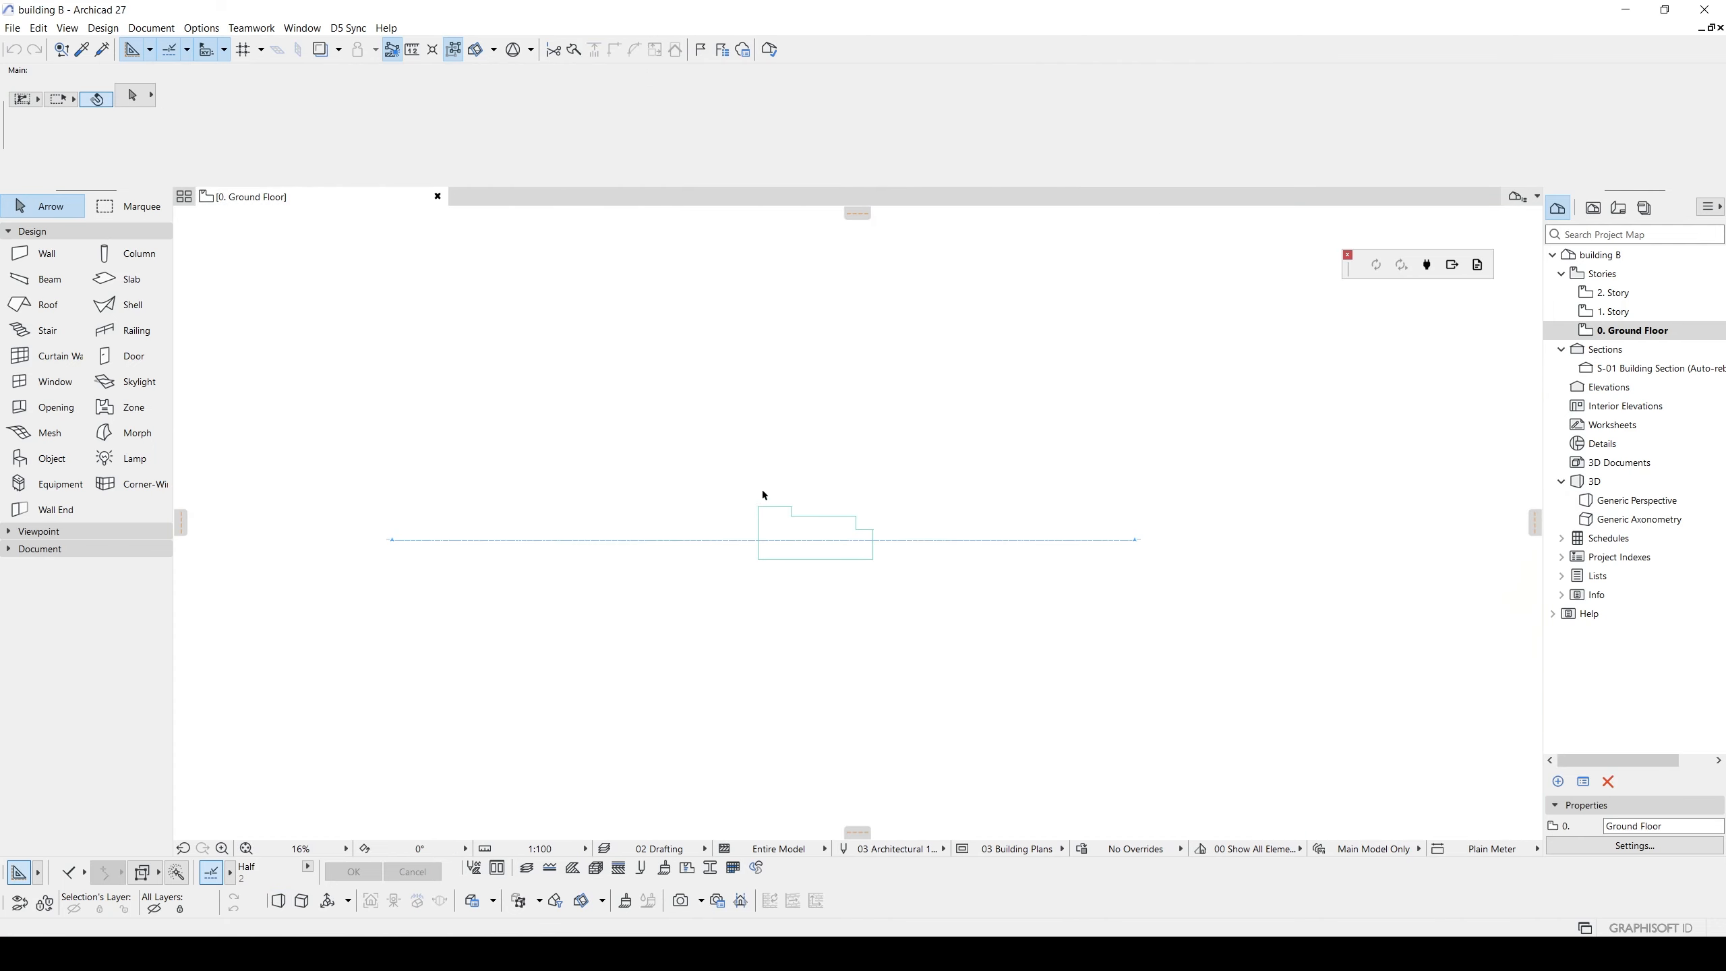
- Examine building B in its own file, comparing the 3D model and its slab with the ground floor plan
middle_drag(762, 490, 771, 506)
key(F3)
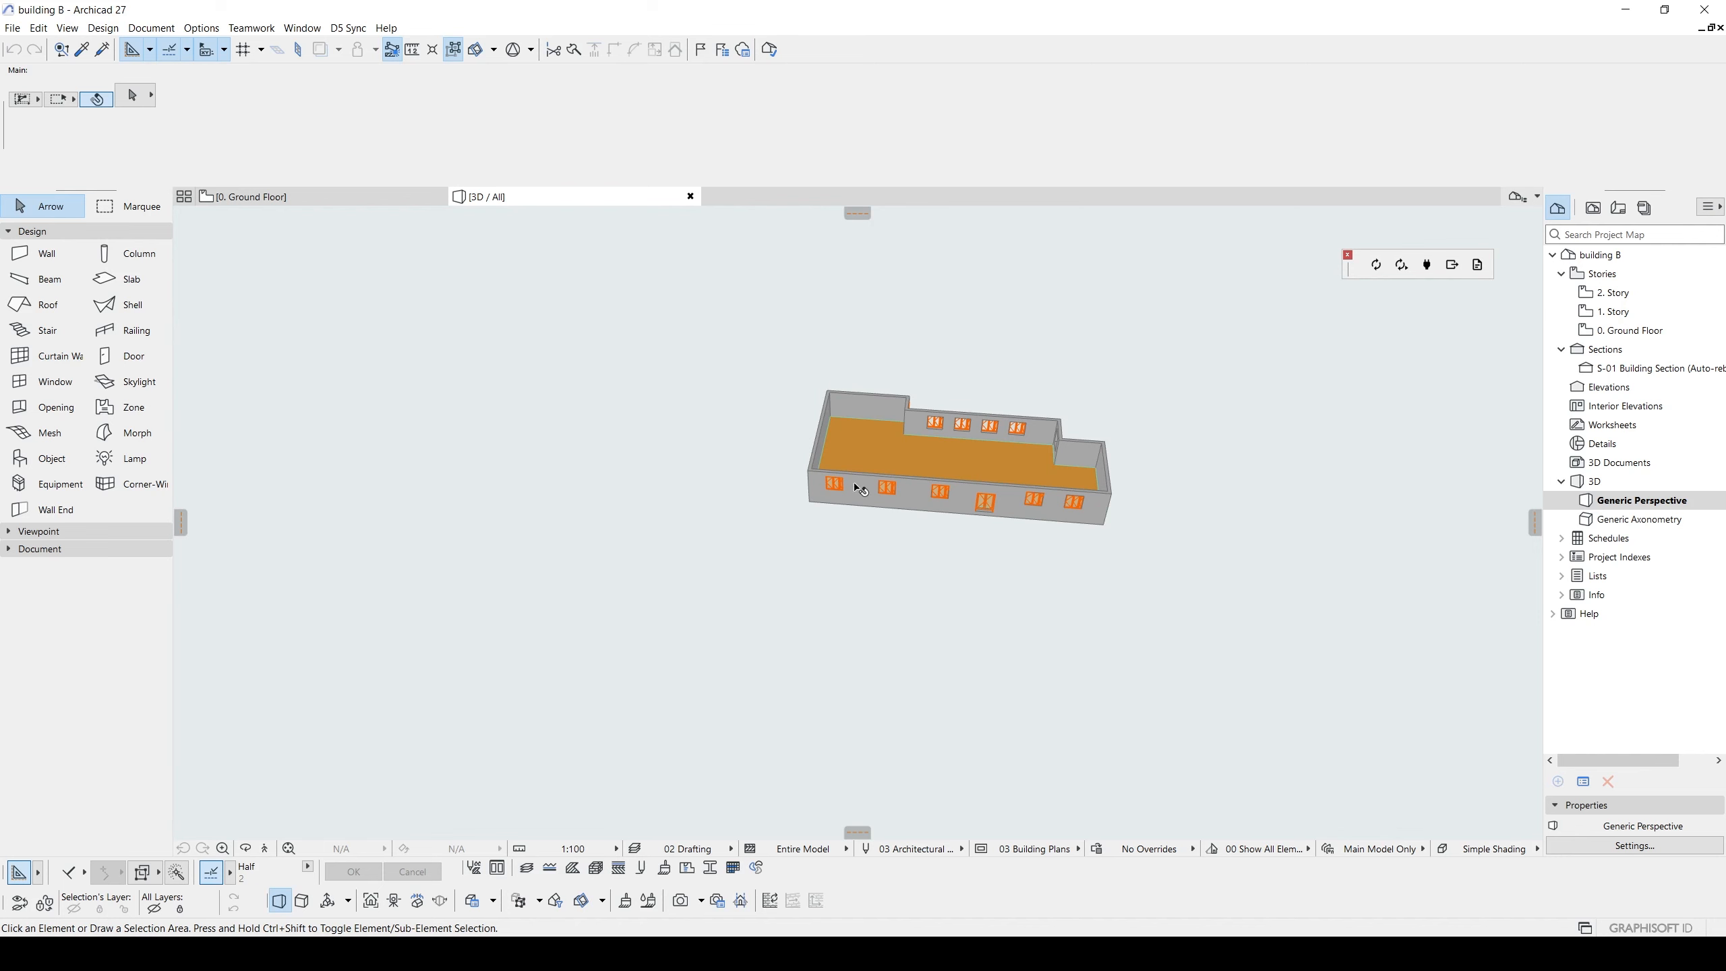
click(859, 488)
middle_drag(988, 387, 808, 480)
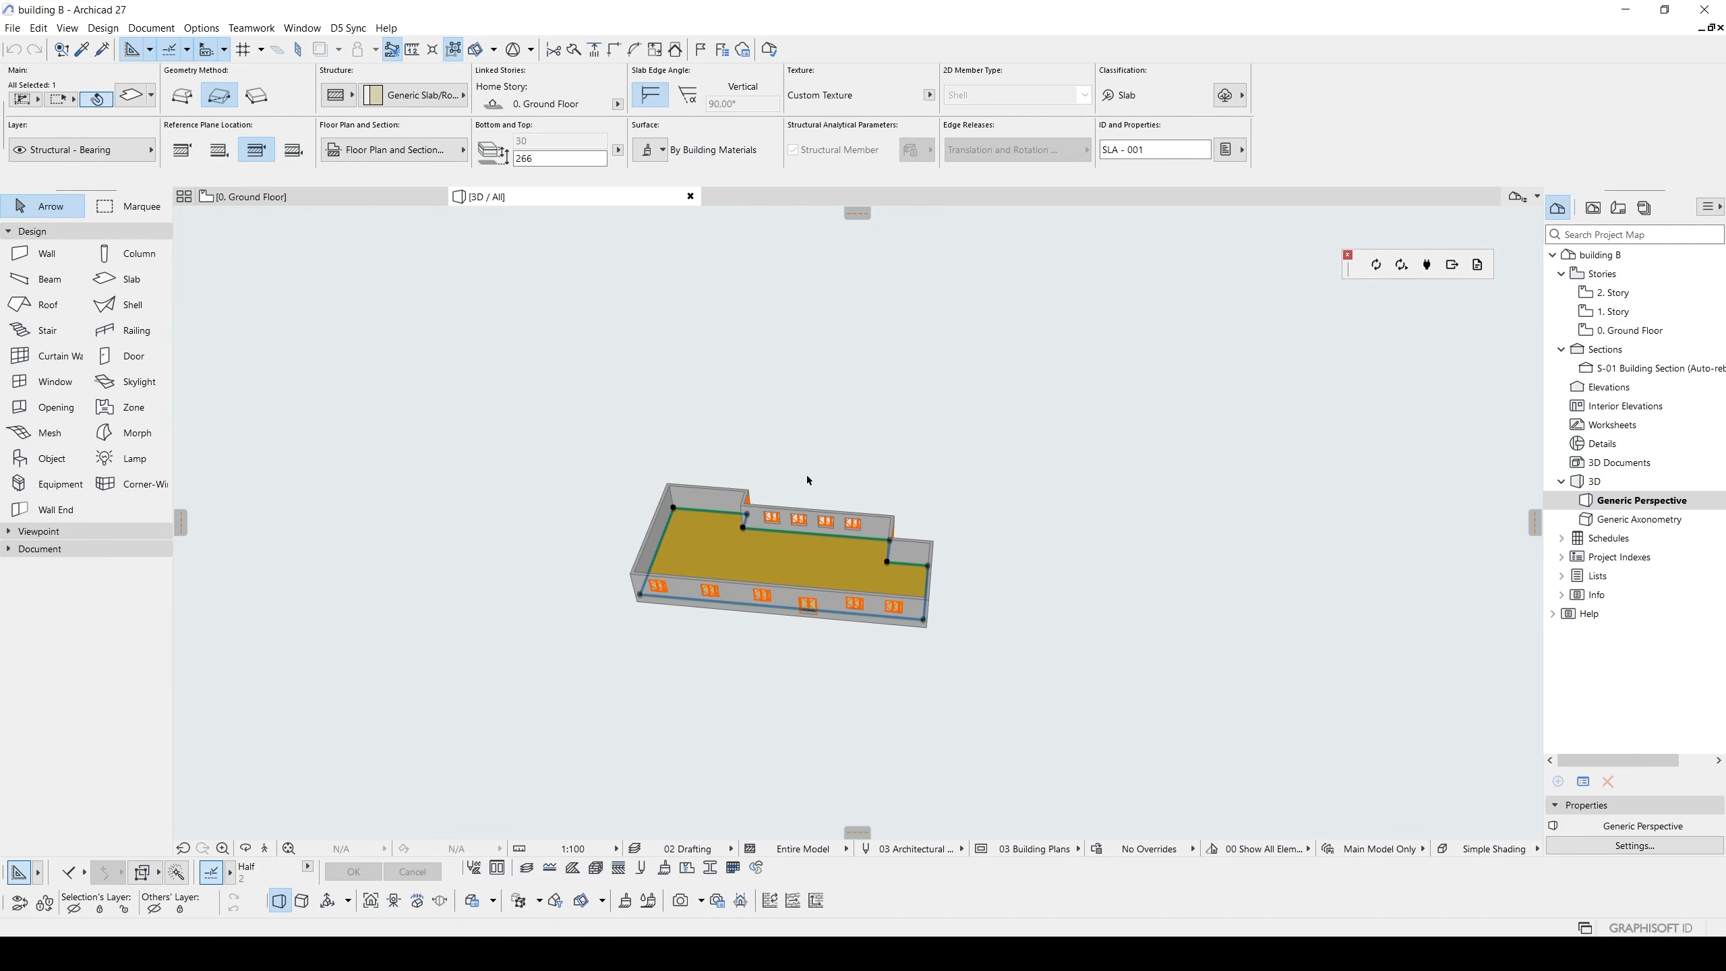
key(F2)
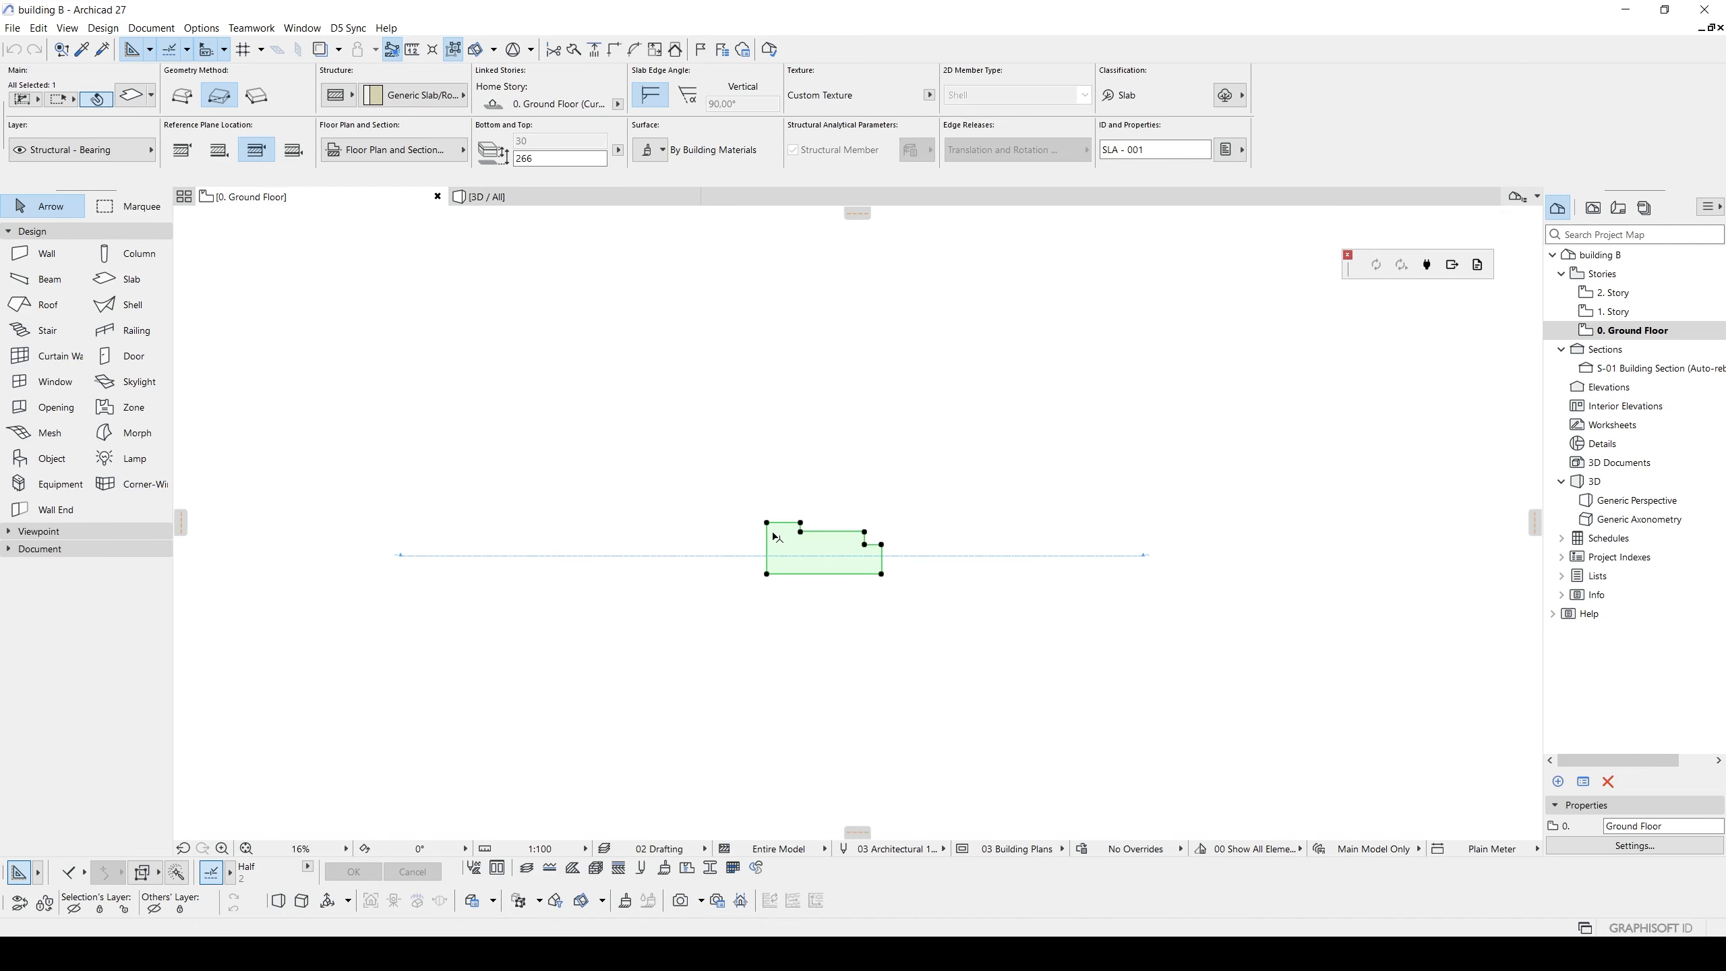
scroll(777, 538, up, 3)
click(937, 470)
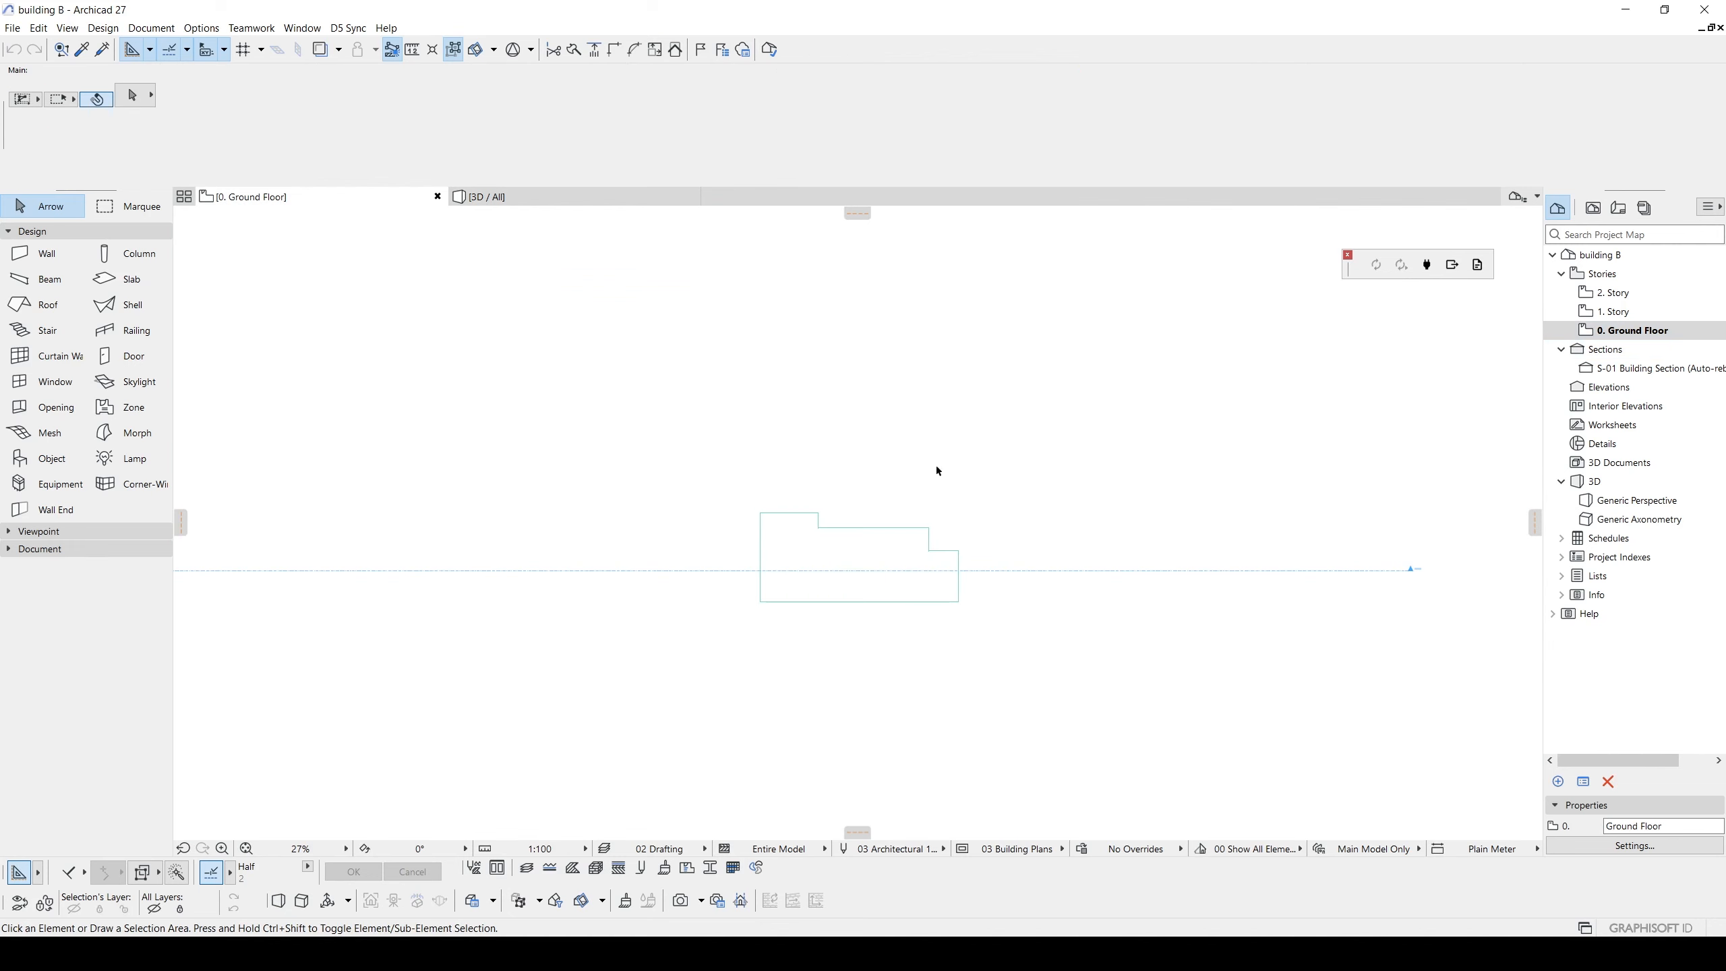
scroll(818, 507, up, 4)
middle_drag(782, 580, 823, 527)
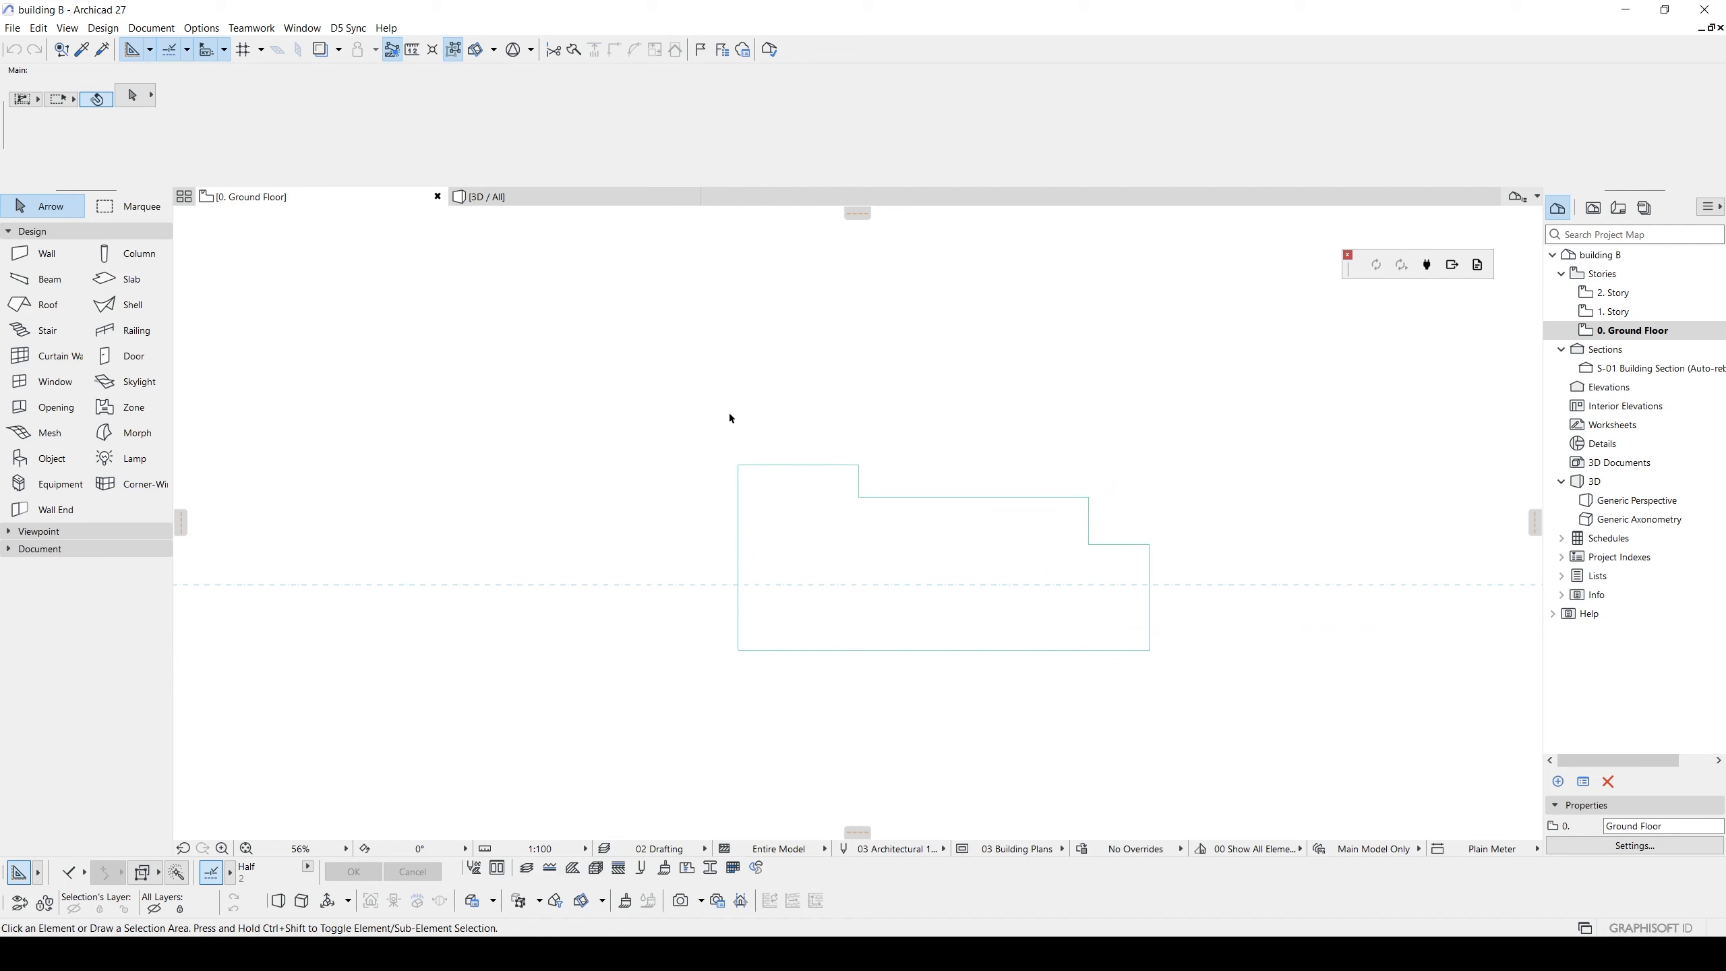
- Check building B's slab elevation in the site project, look at building A's file, and return to building B's file
mouse_move(883, 955)
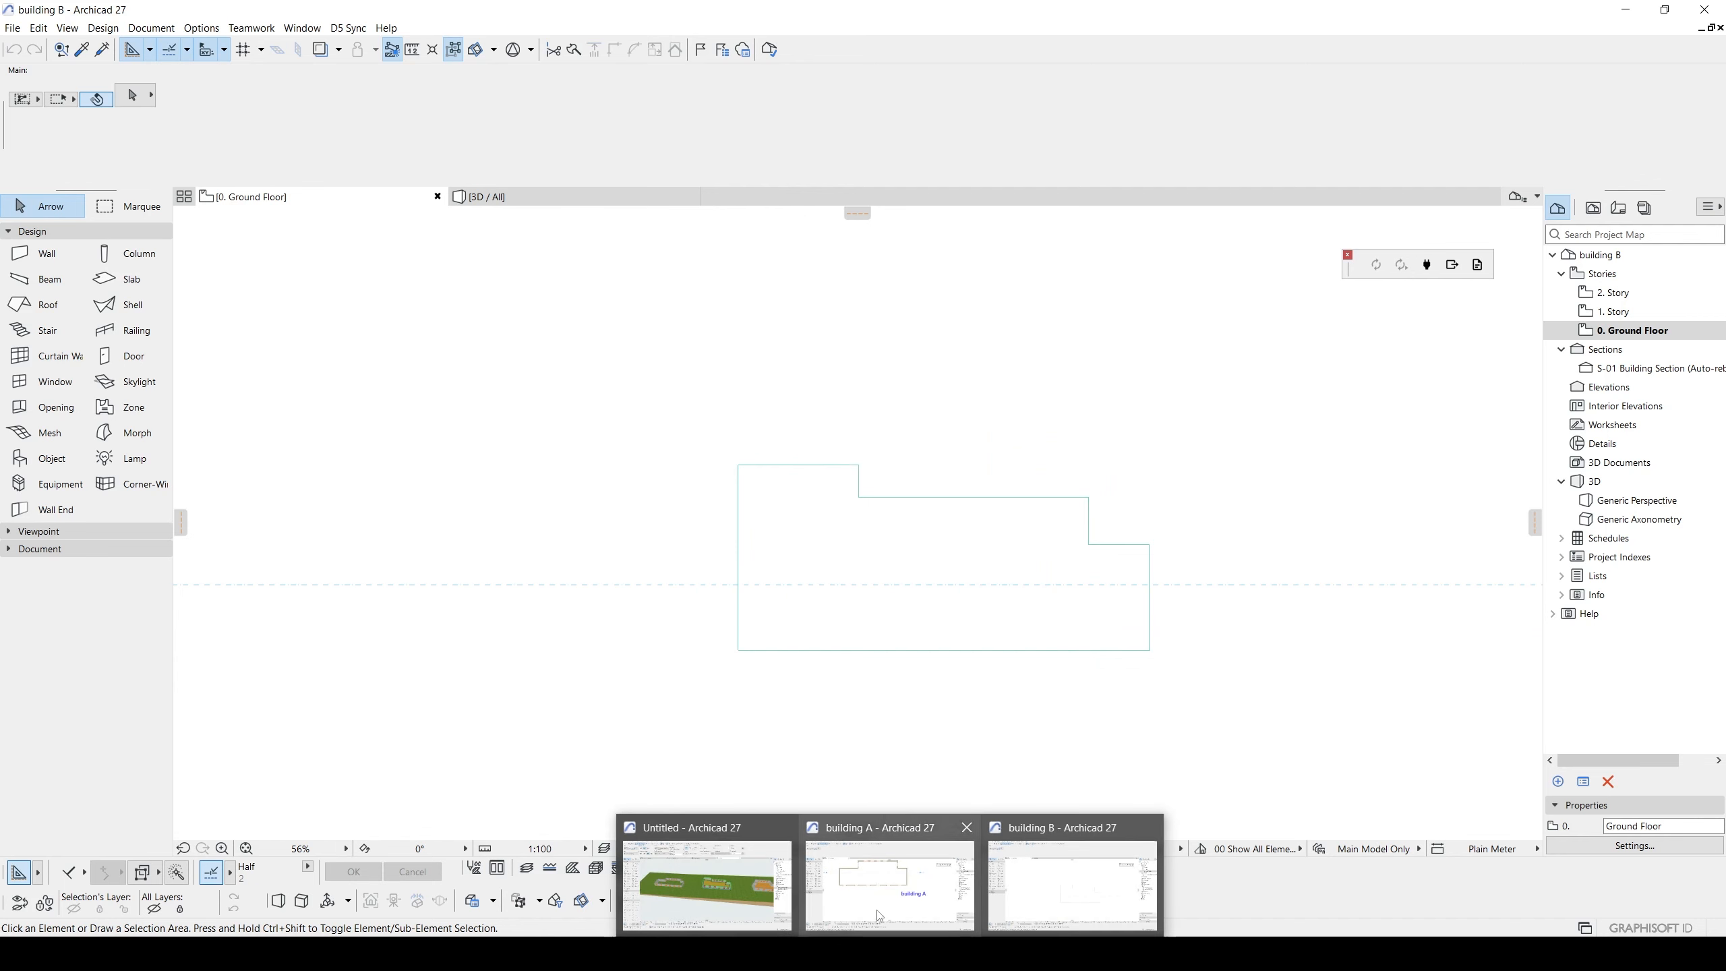
click(709, 884)
scroll(1022, 498, up, 5)
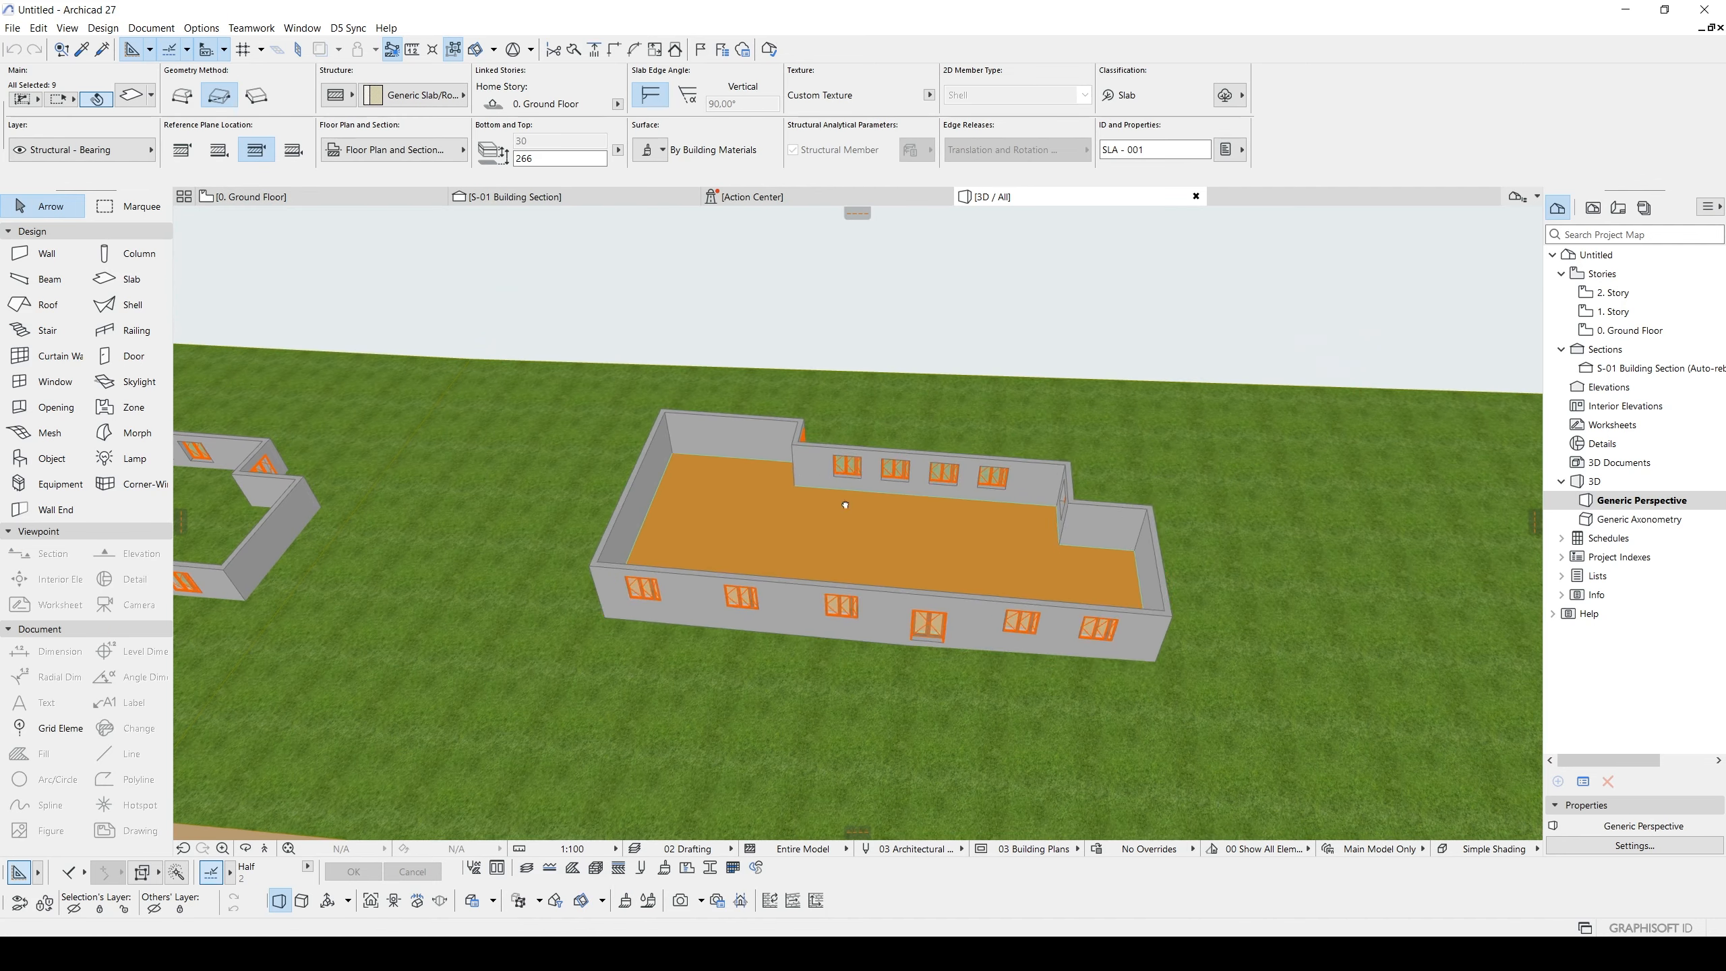
click(799, 529)
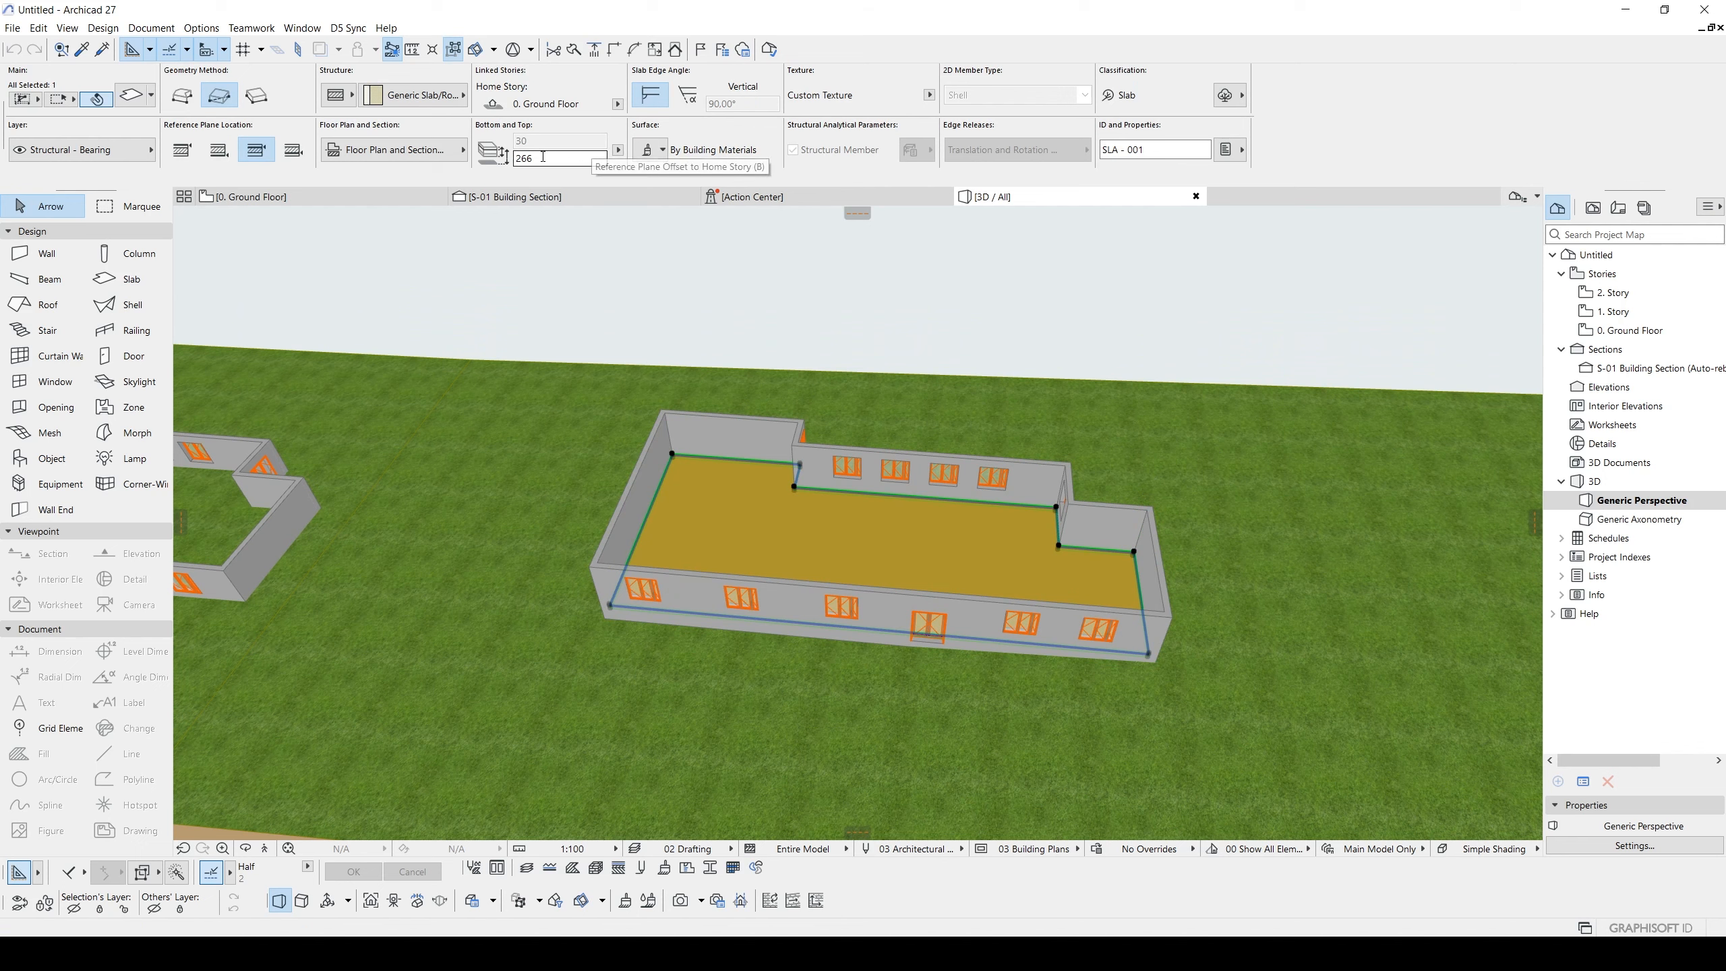
click(728, 282)
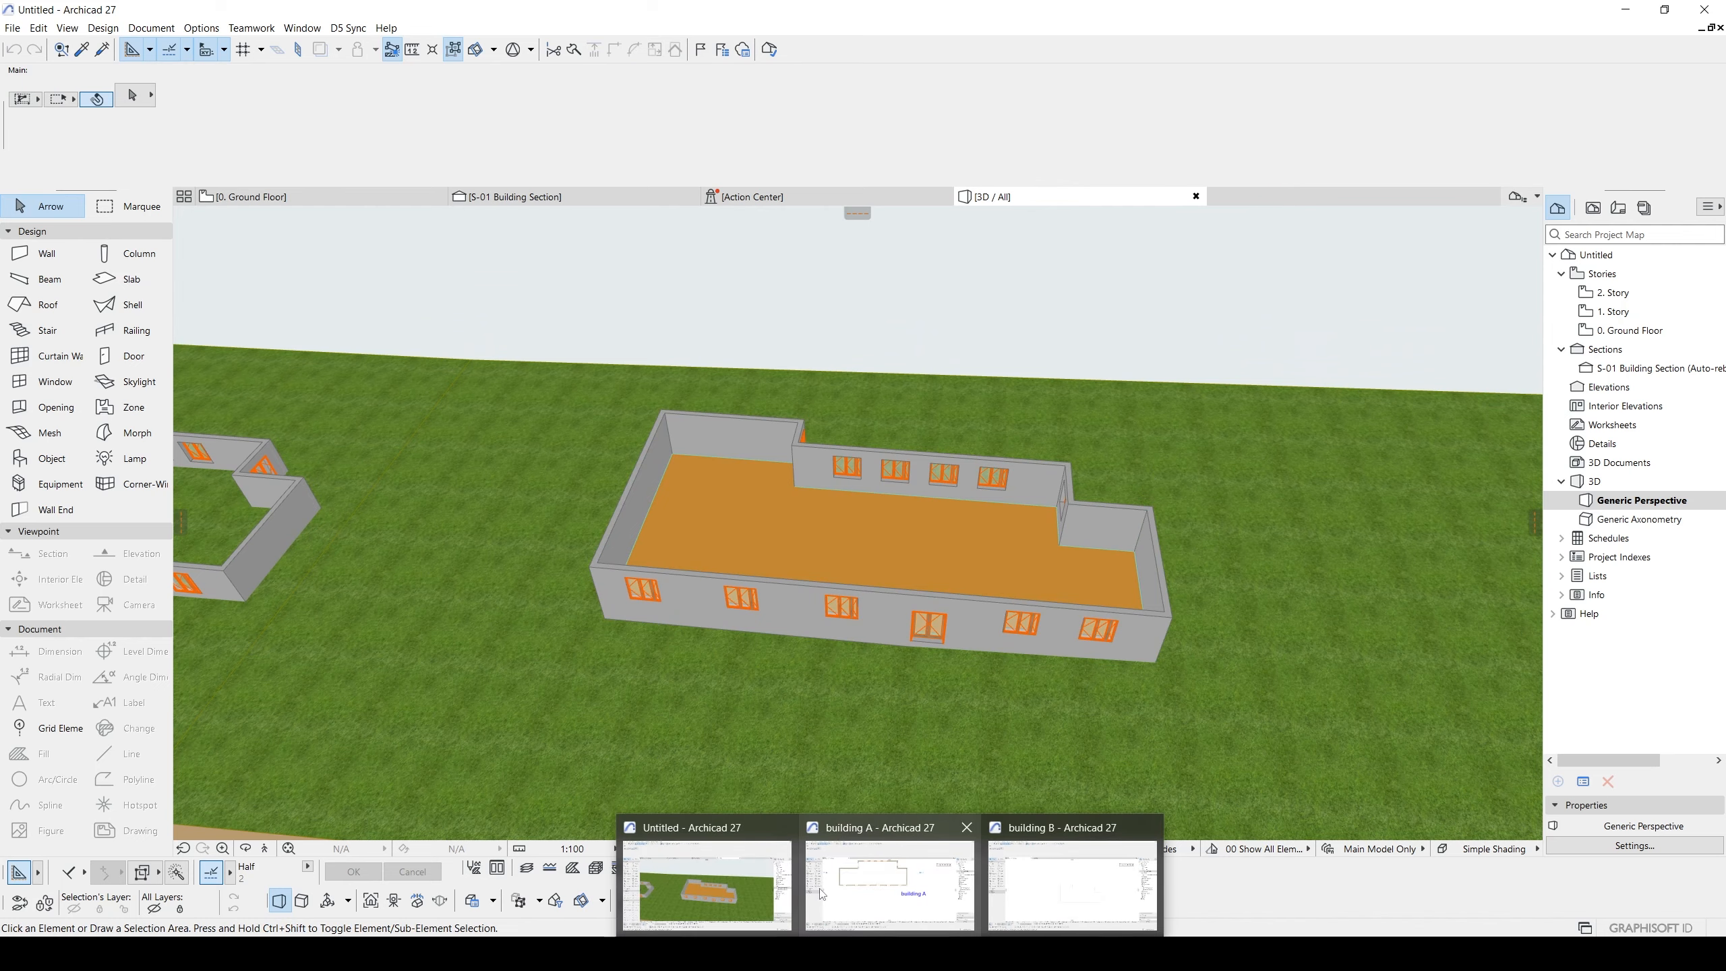
click(822, 890)
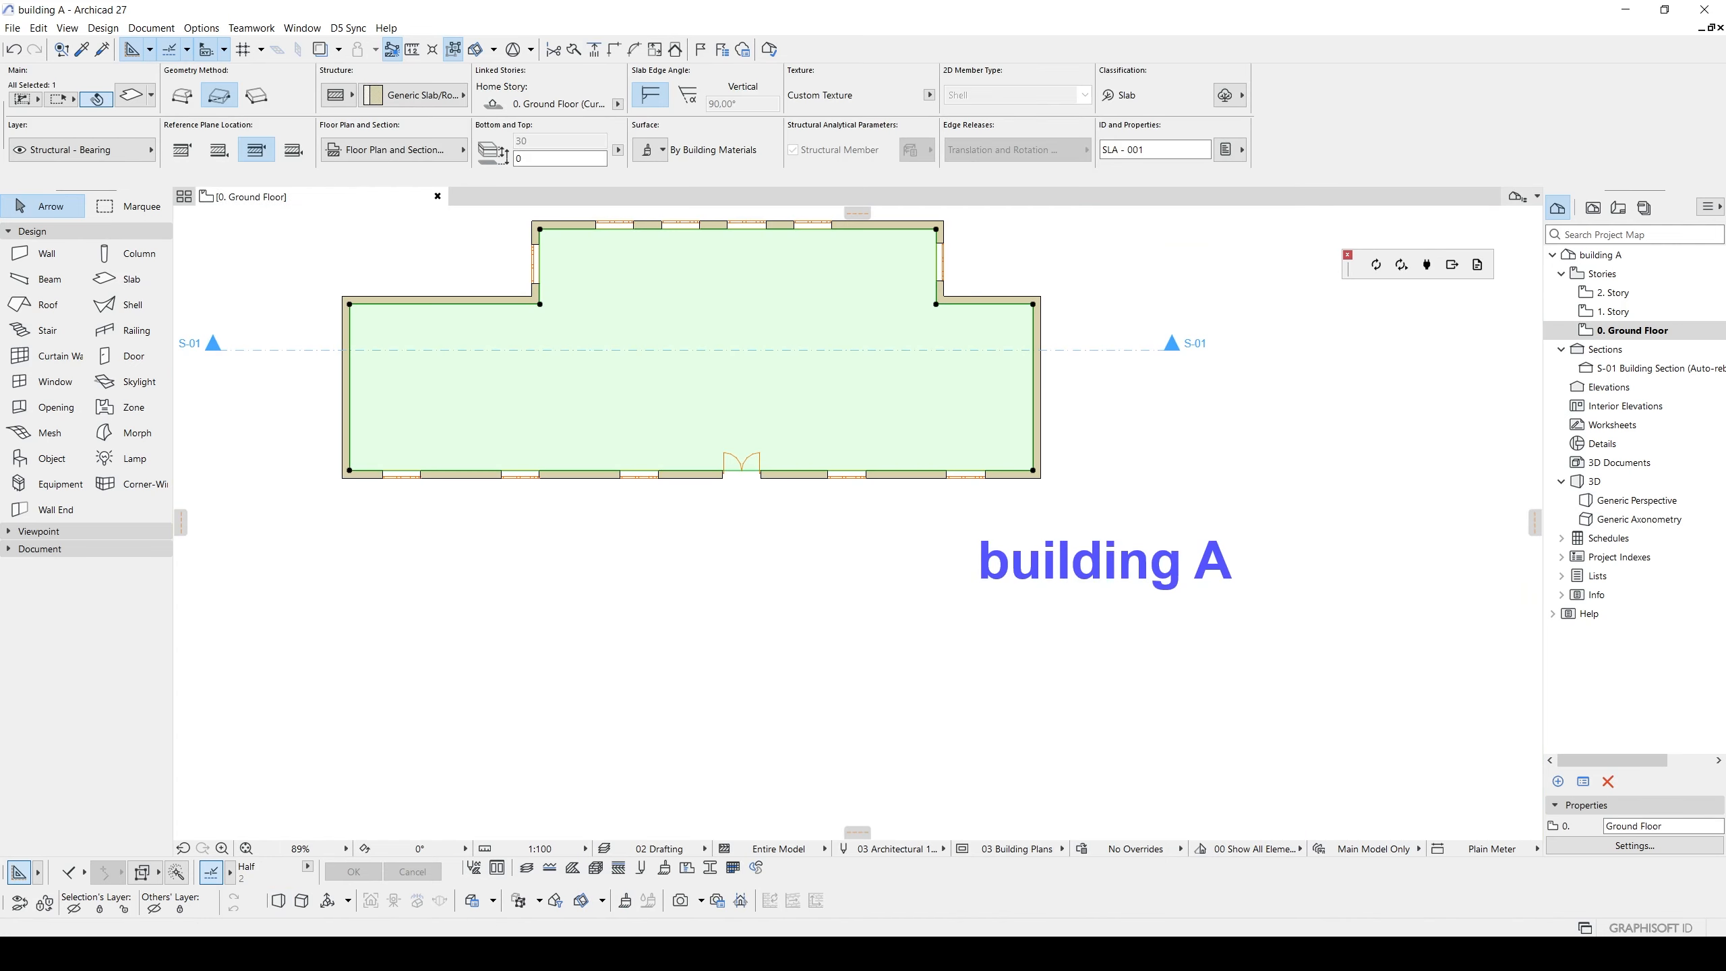
mouse_move(894, 954)
click(1029, 883)
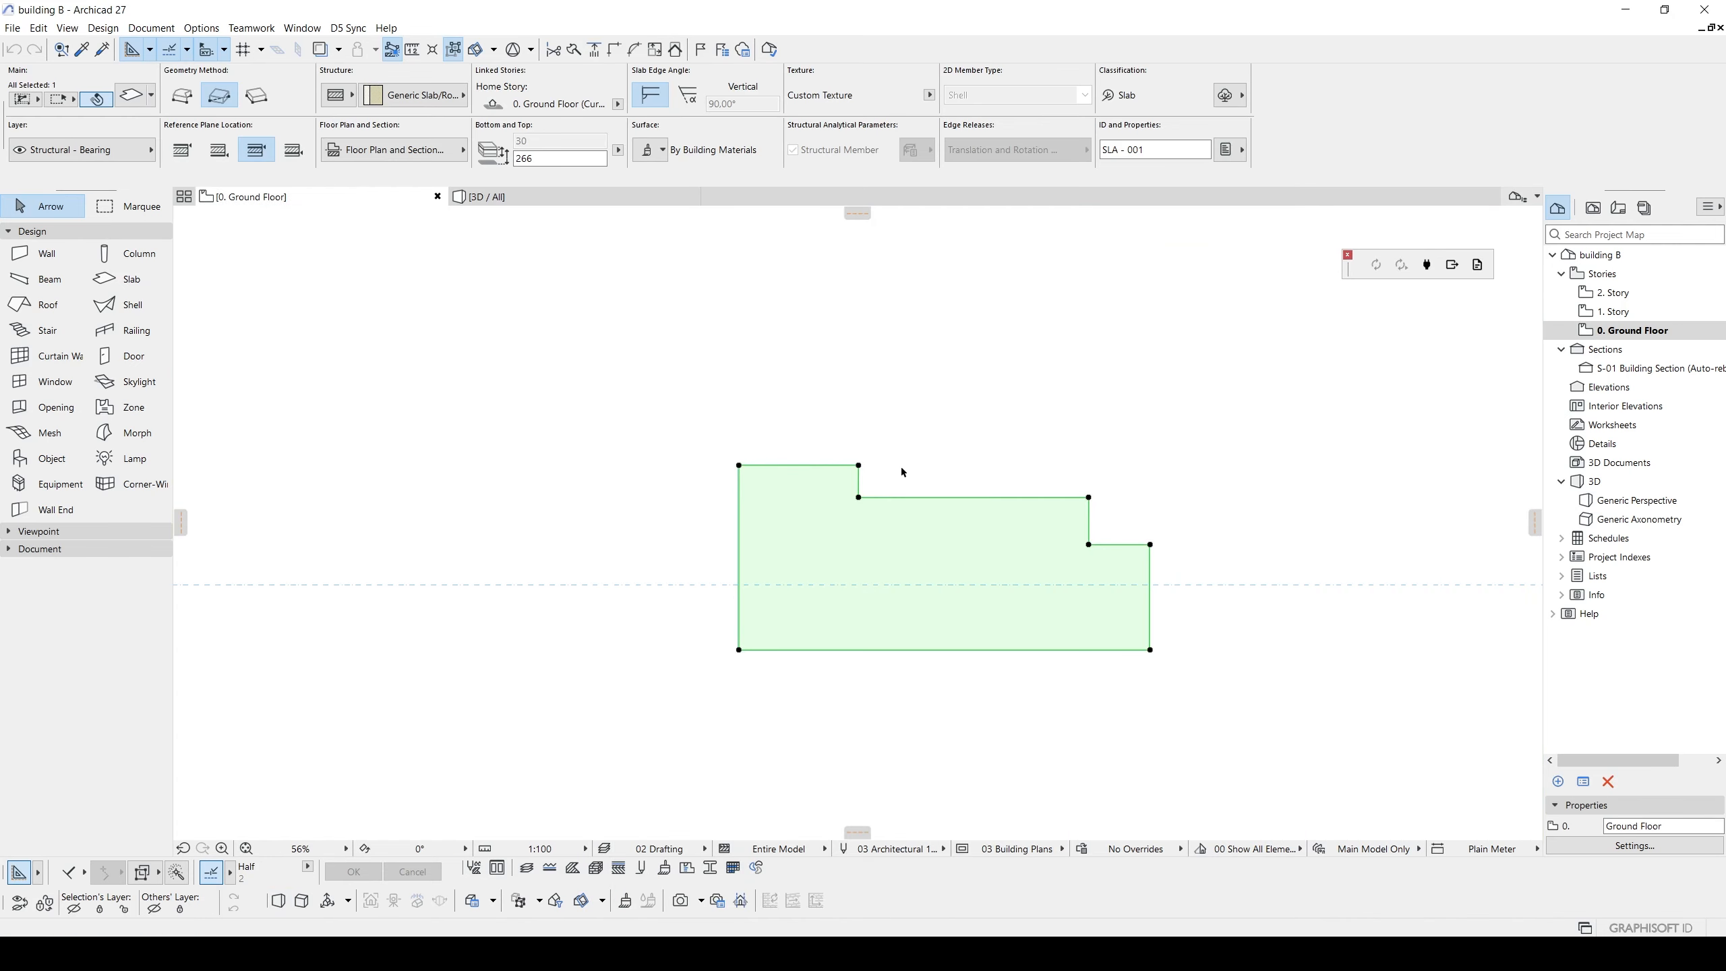
middle_drag(901, 471, 769, 444)
click(736, 273)
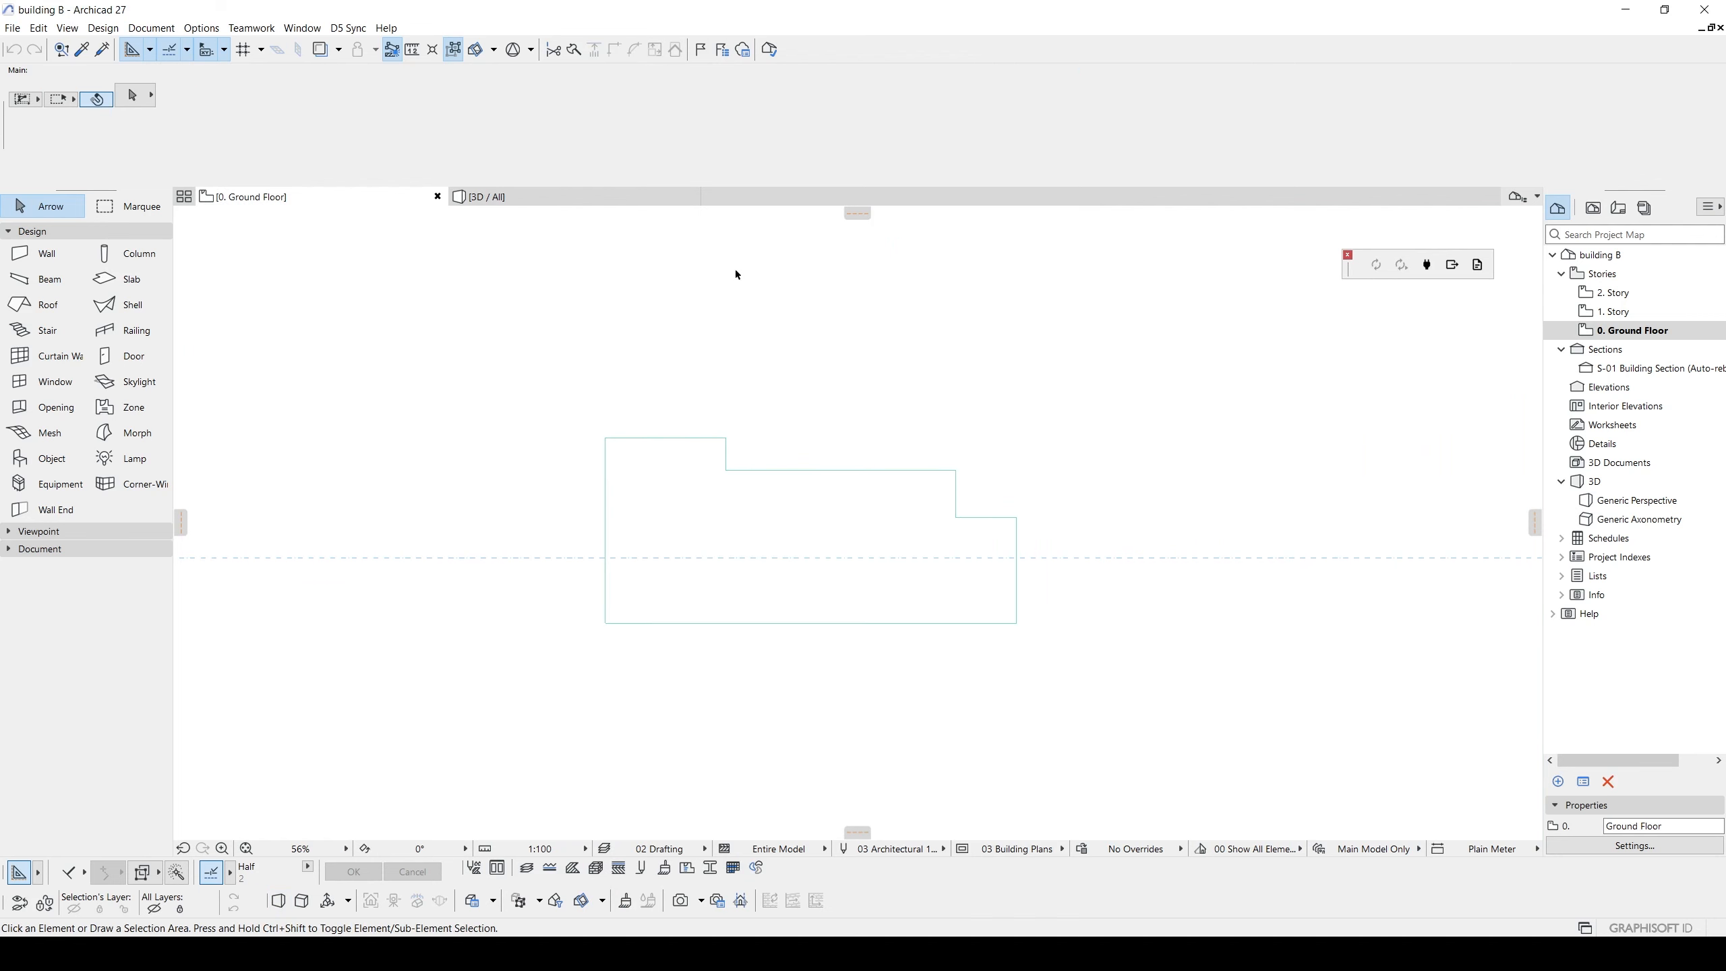
- Try elevating all elements of building B by -150 in 3D, and undo the elevation
key(F3)
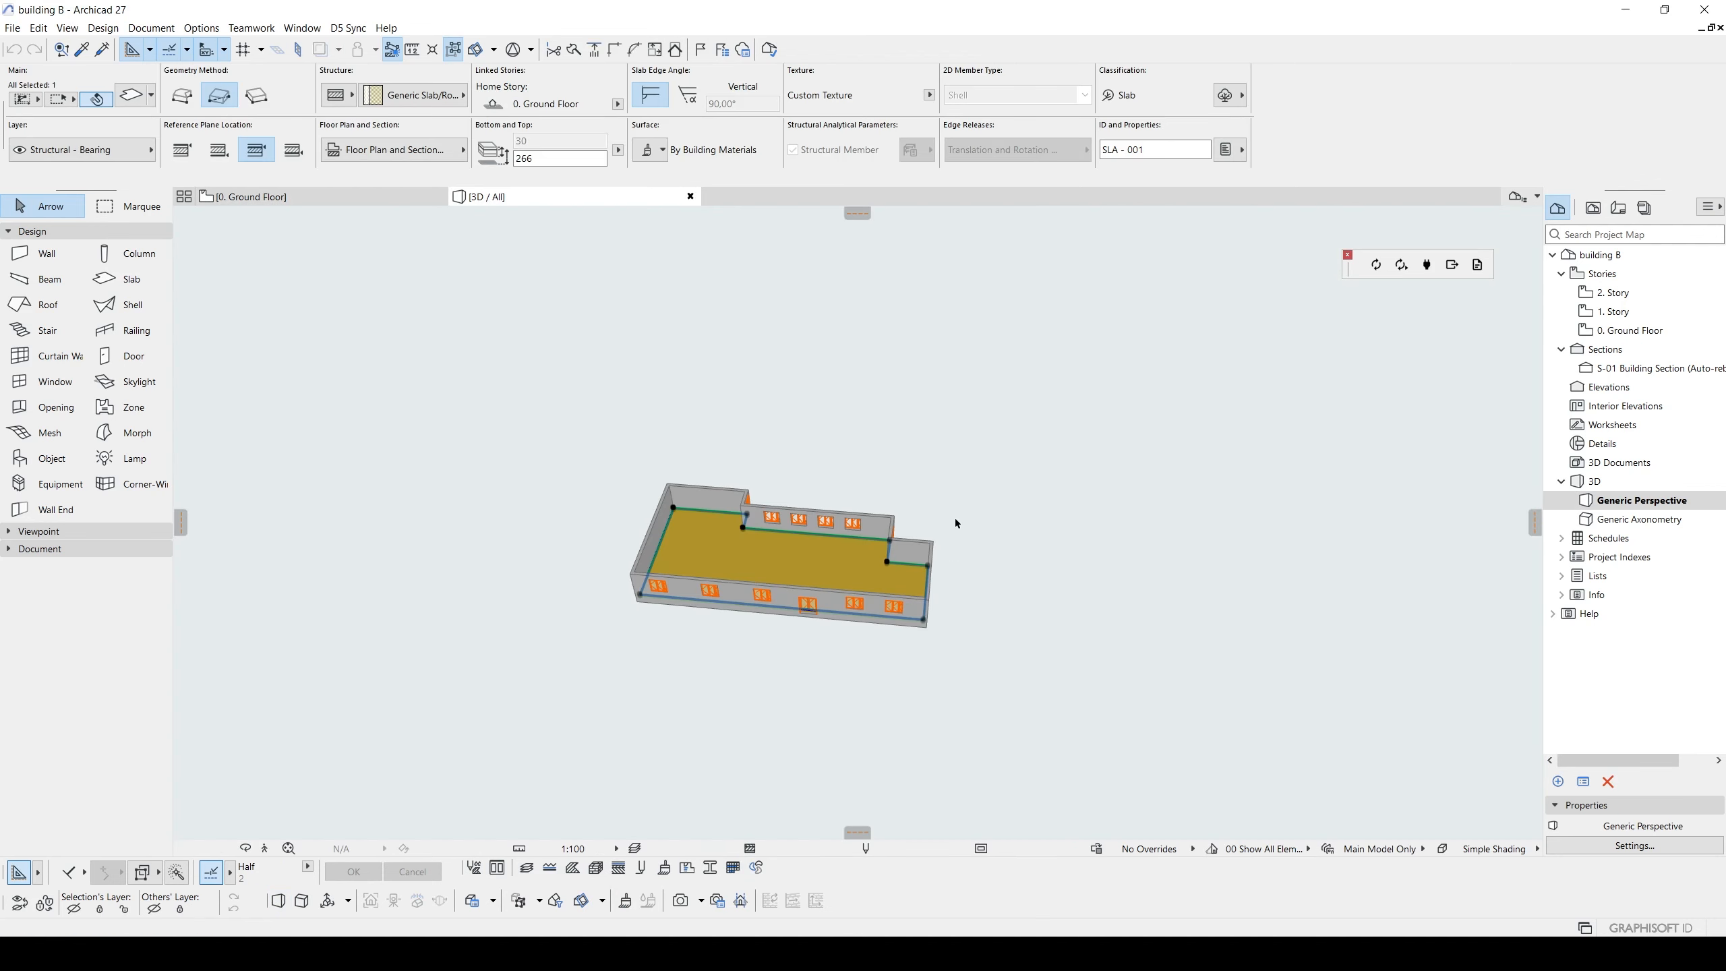
drag(1096, 713, 512, 394)
shift+middle_drag(608, 478, 771, 438)
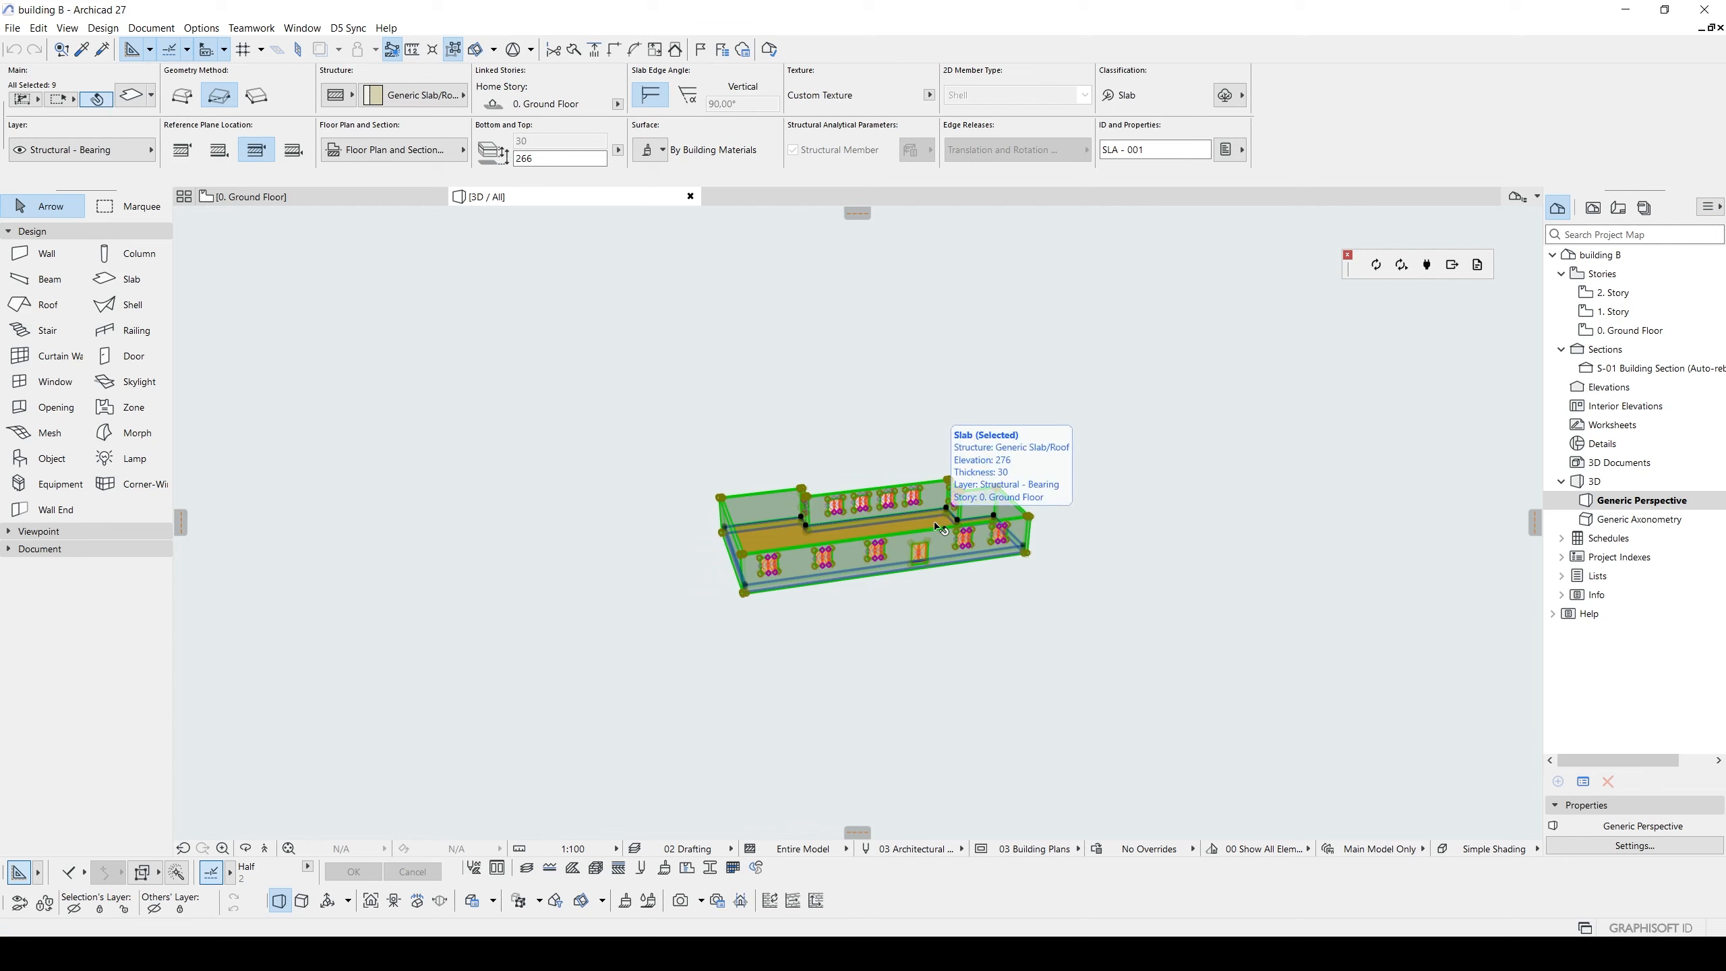
key(ctrl+9)
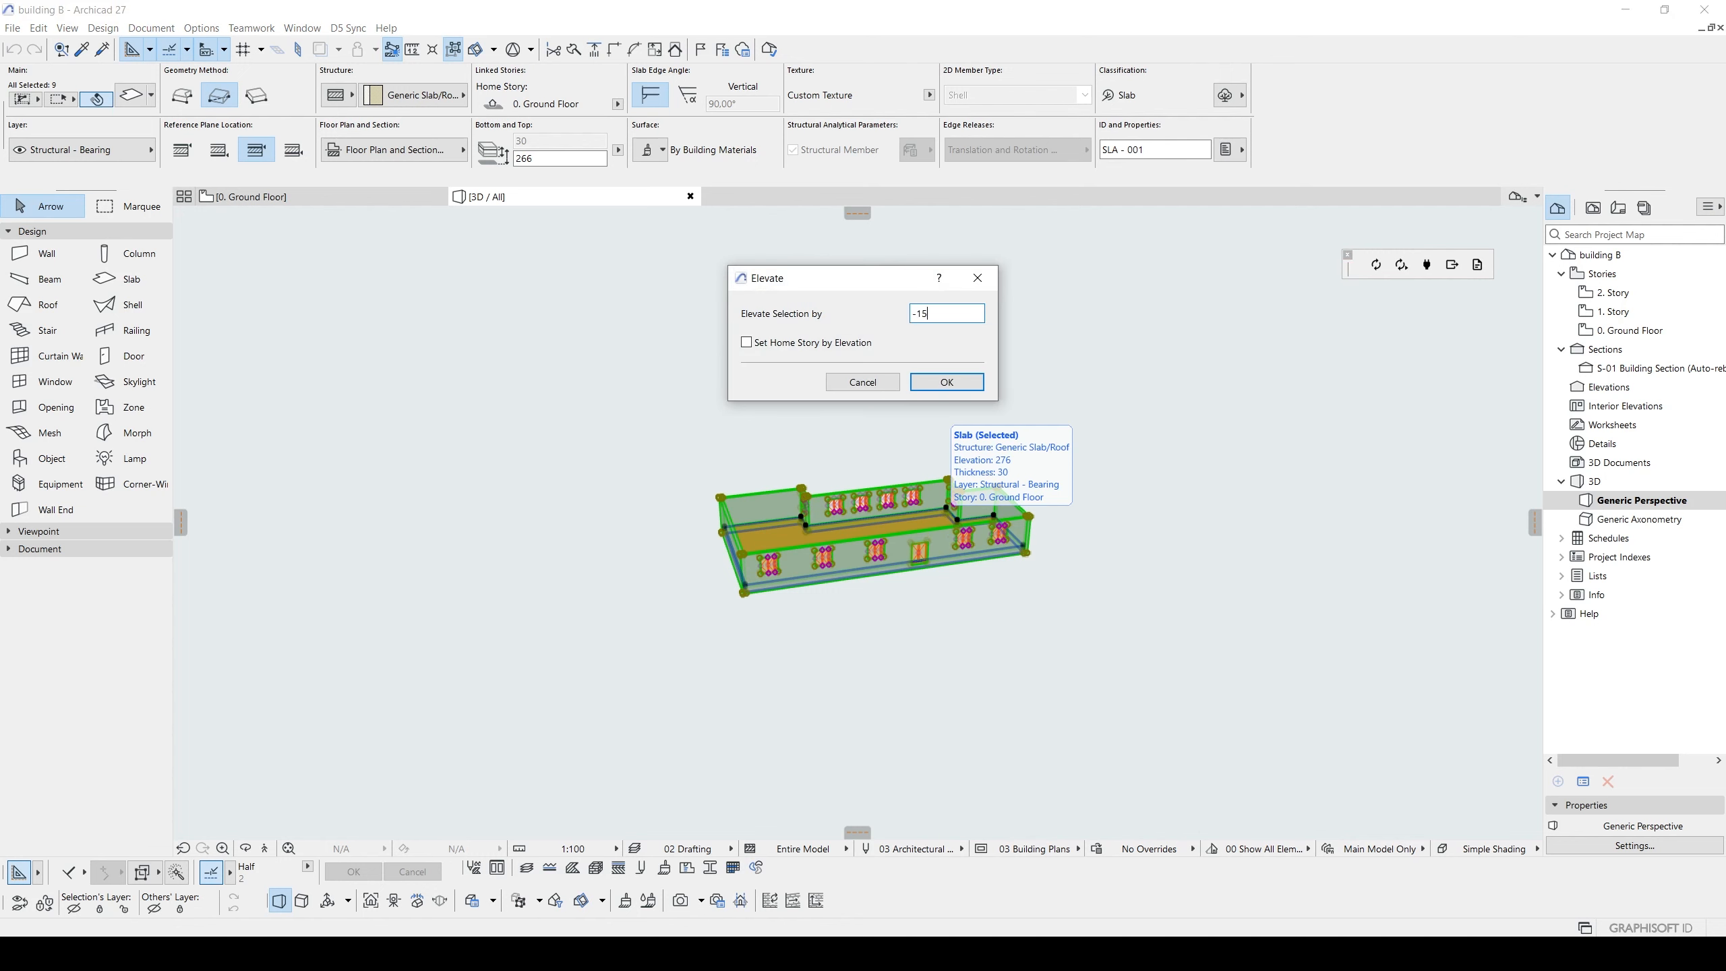
click(960, 390)
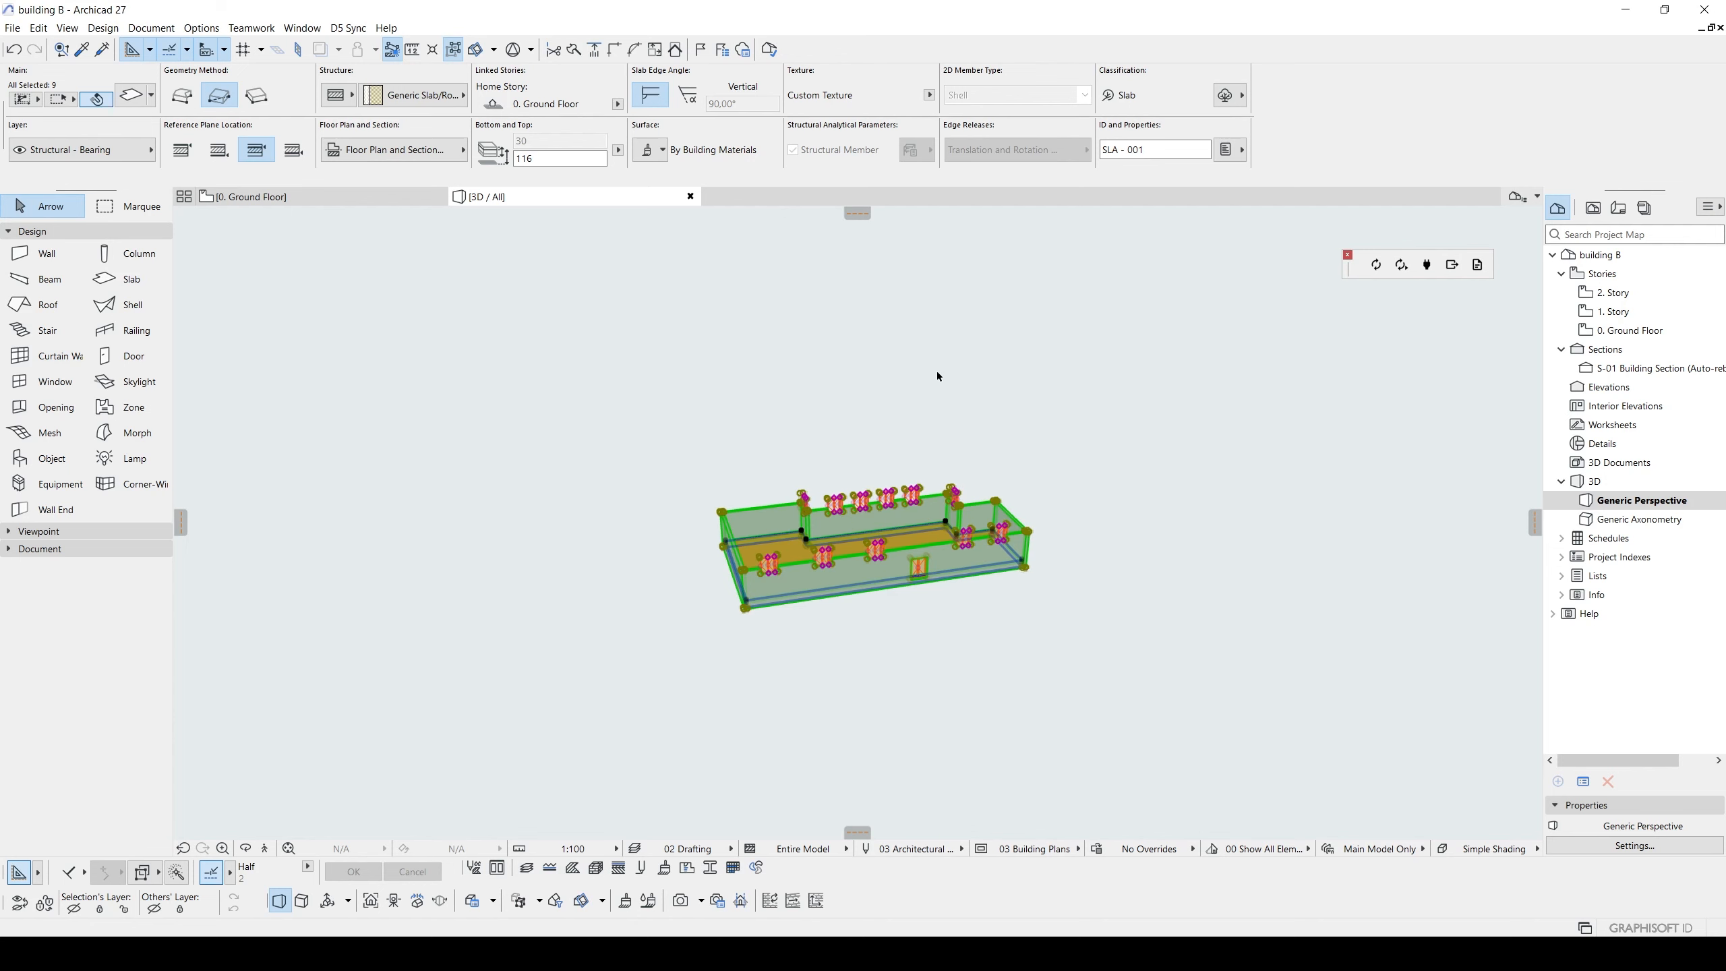
scroll(900, 463, up, 5)
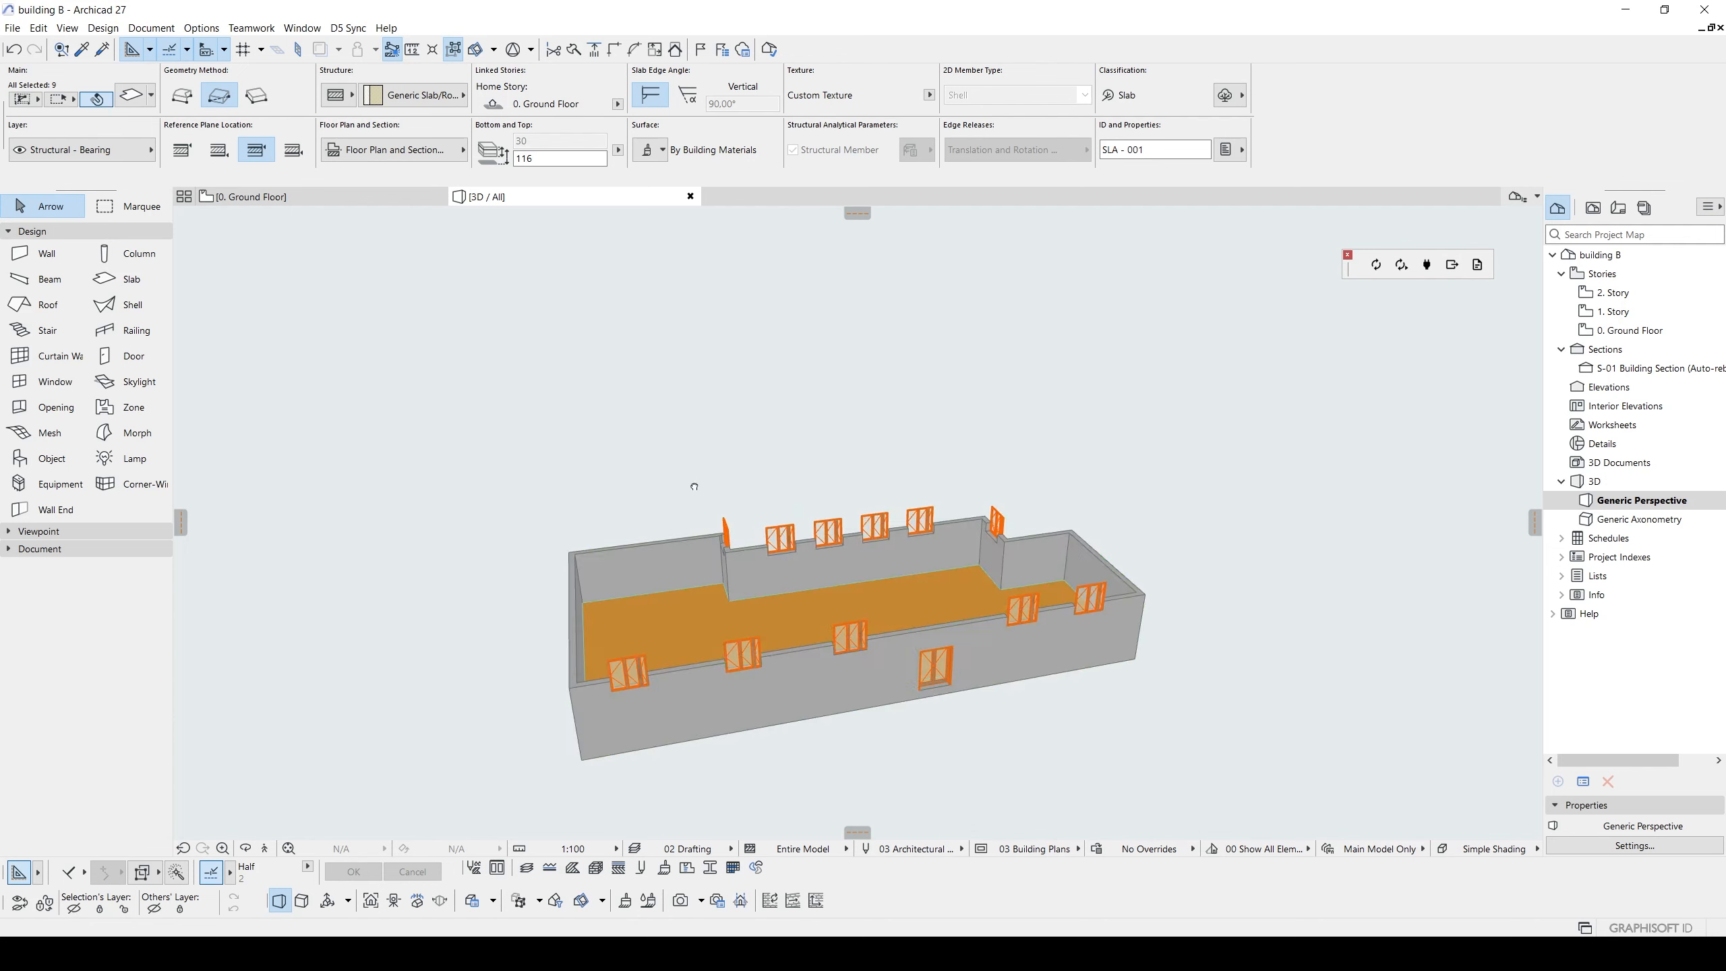
key(ctrl+z)
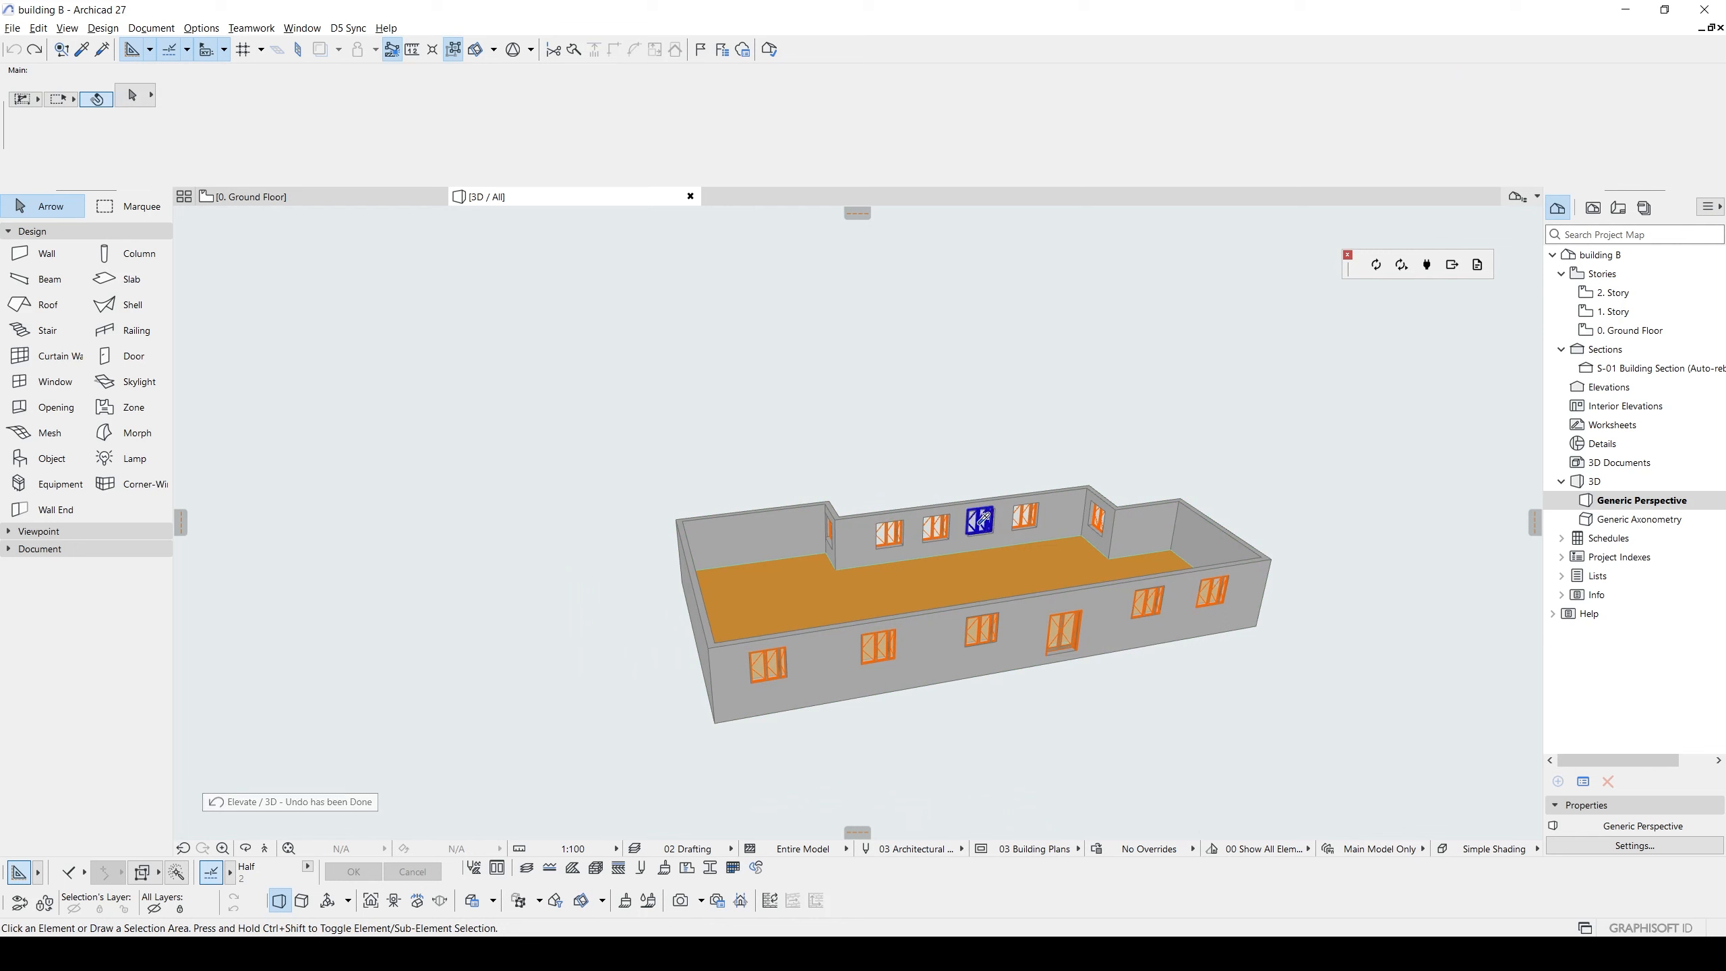
- Set the sill height anchor of all building B windows to Sill to Wall base, and check the entrance door's anchor
alt+click(979, 520)
key(ctrl+a)
click(463, 87)
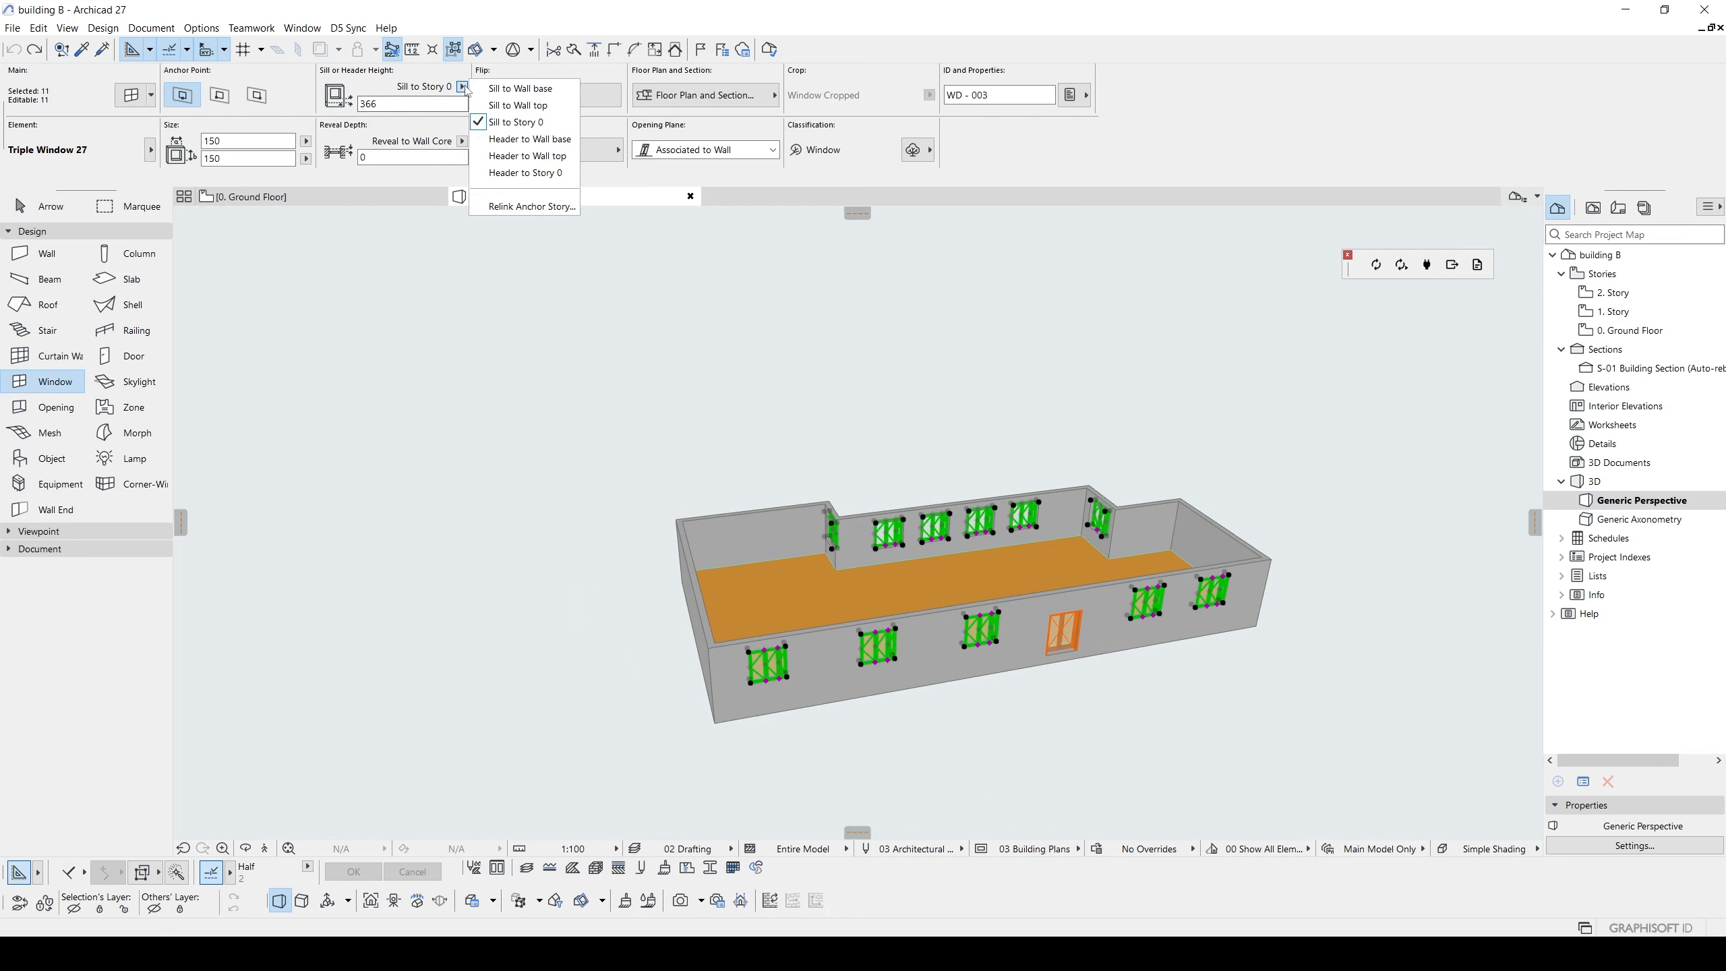
click(520, 89)
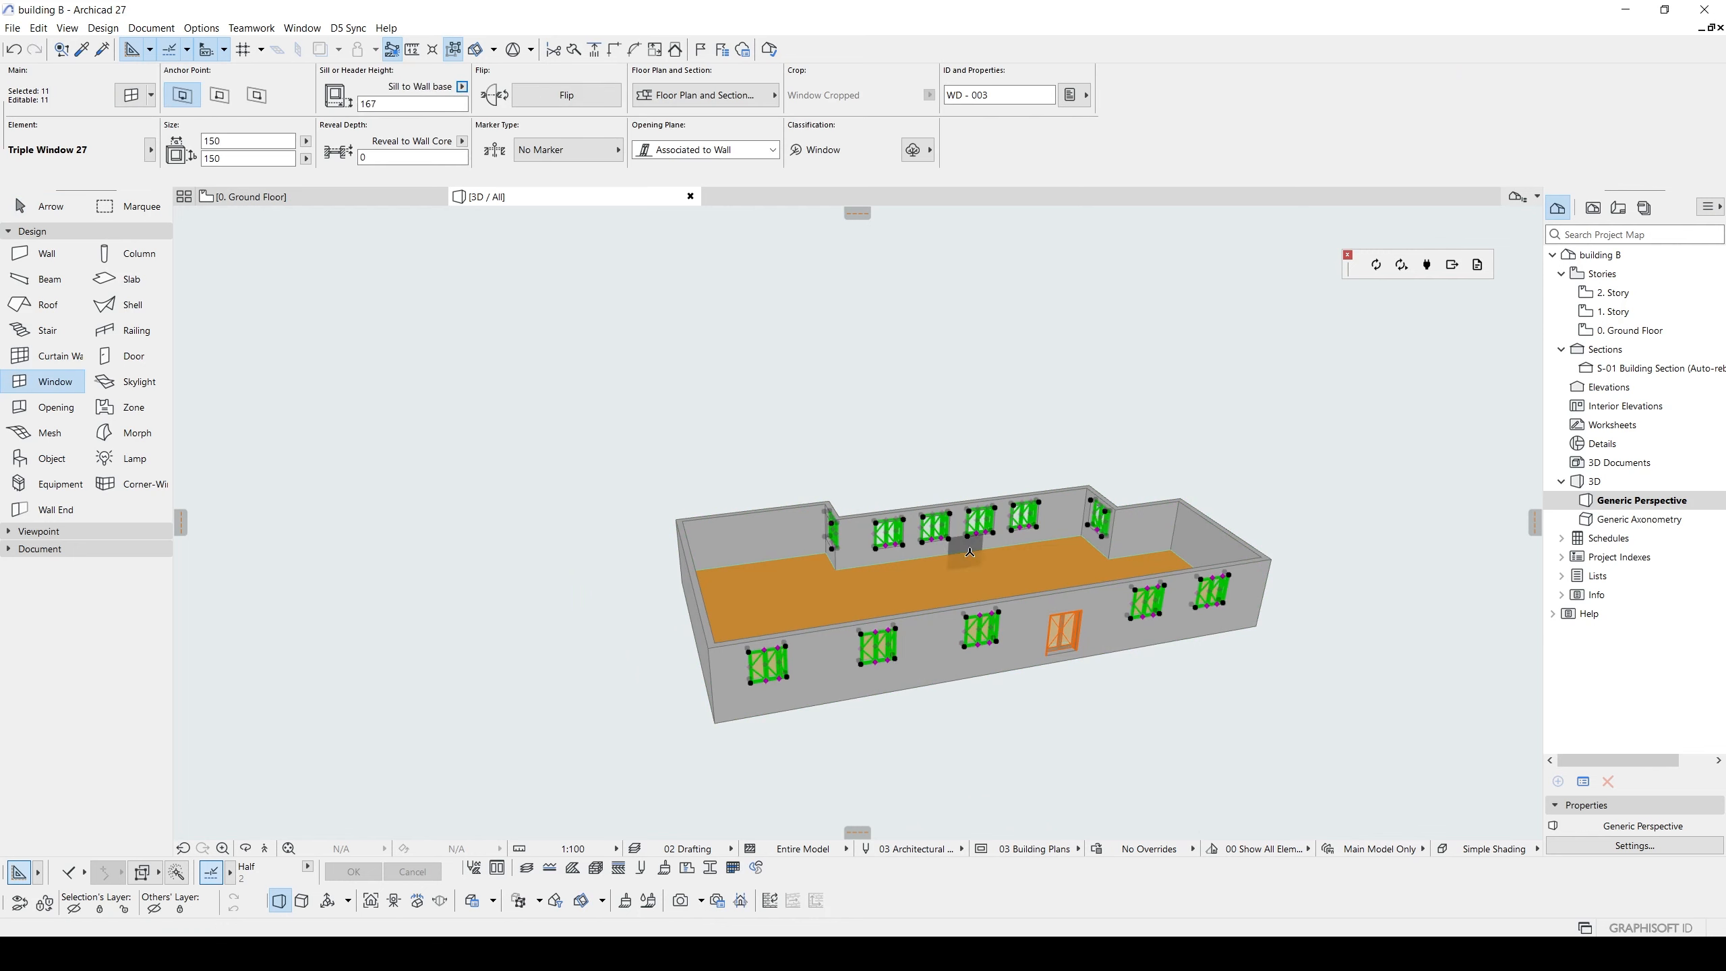
key(Escape)
click(1071, 641)
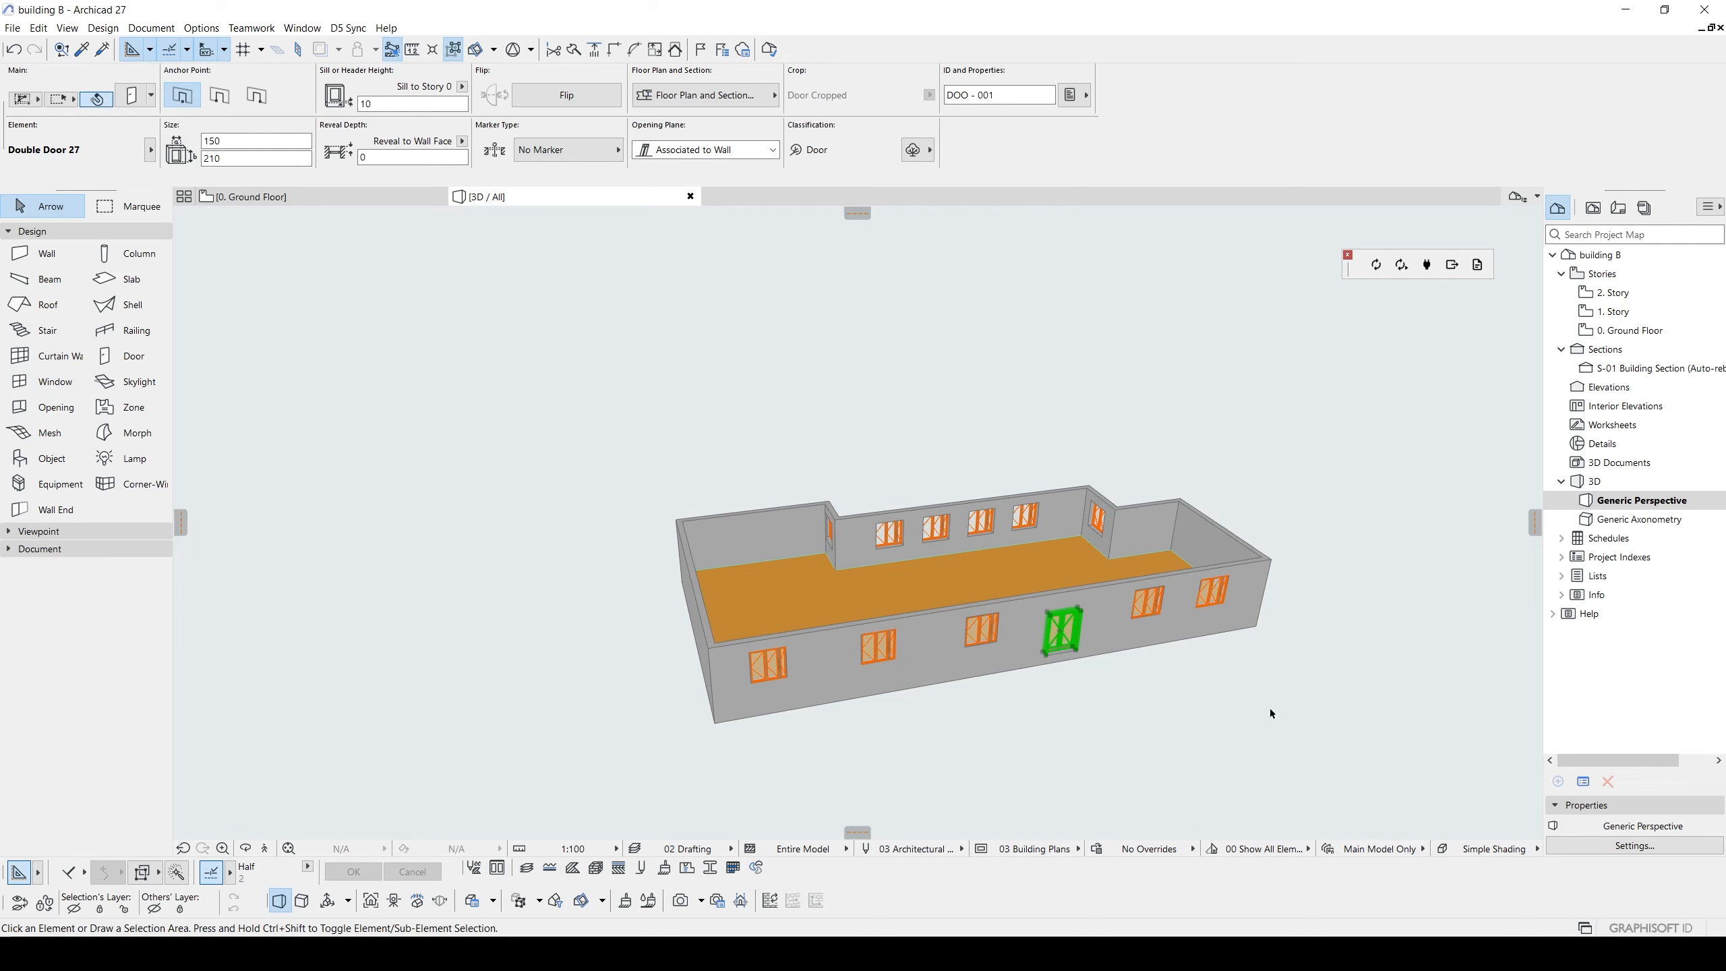
- Elevate all elements of building B by -150, leaving Set Home Story by Elevation off, and deselect everything
drag(1338, 779, 527, 334)
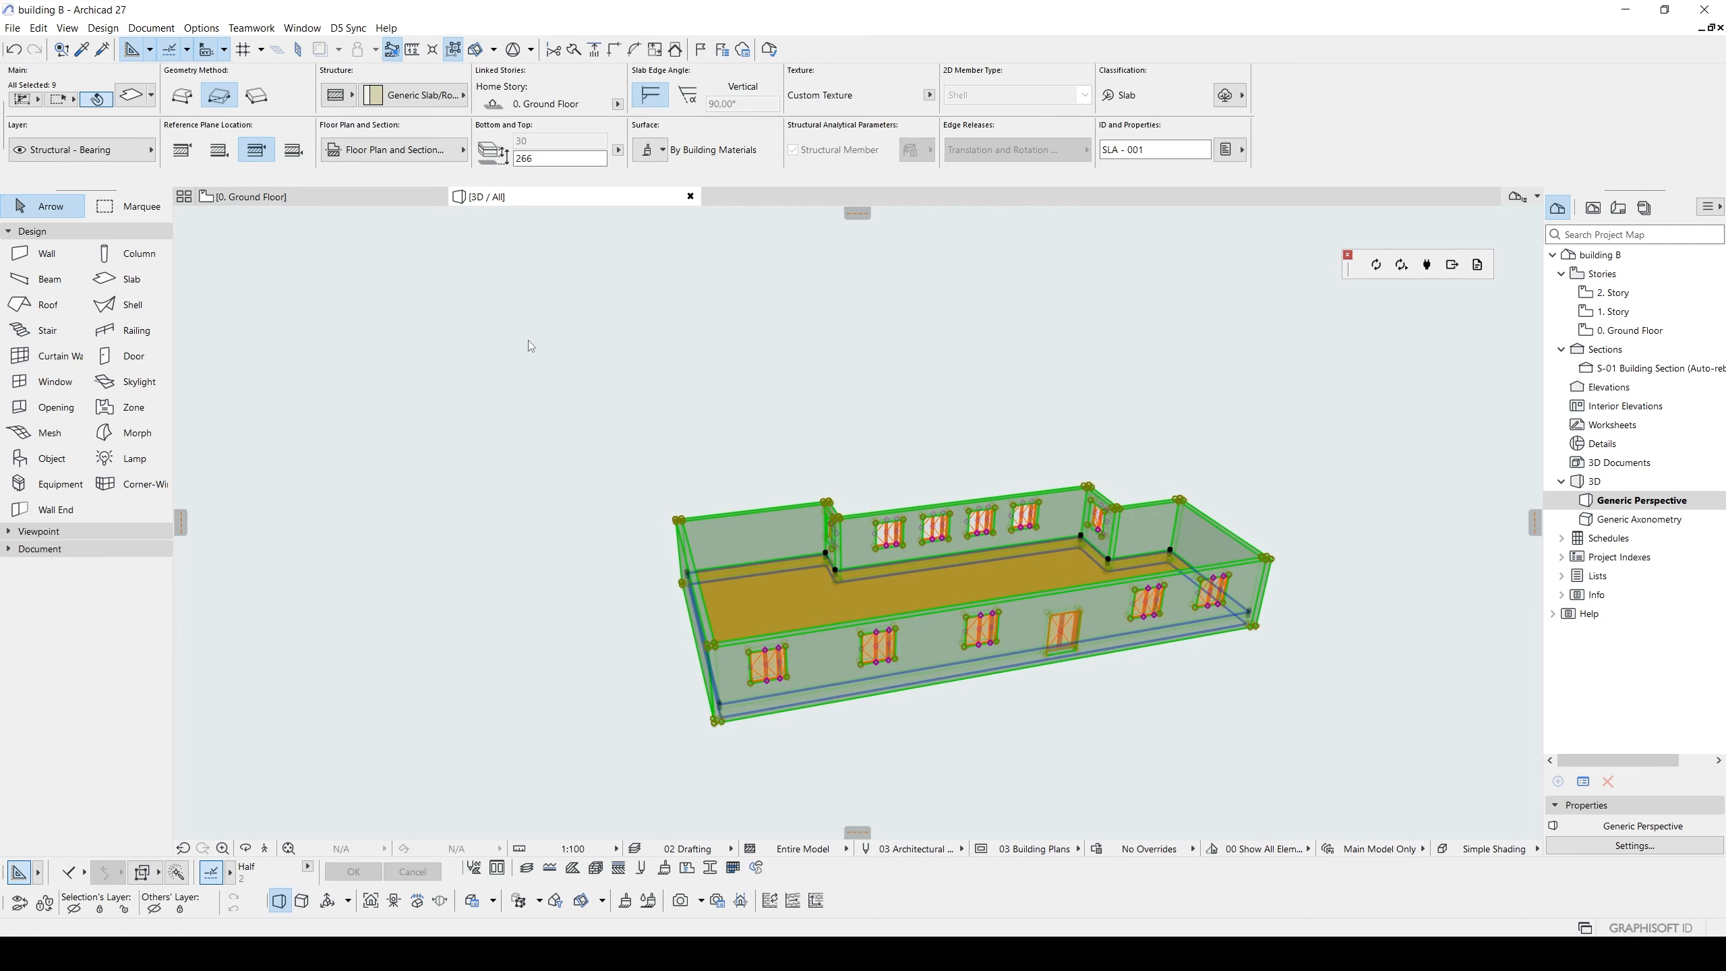
key(ctrl+9)
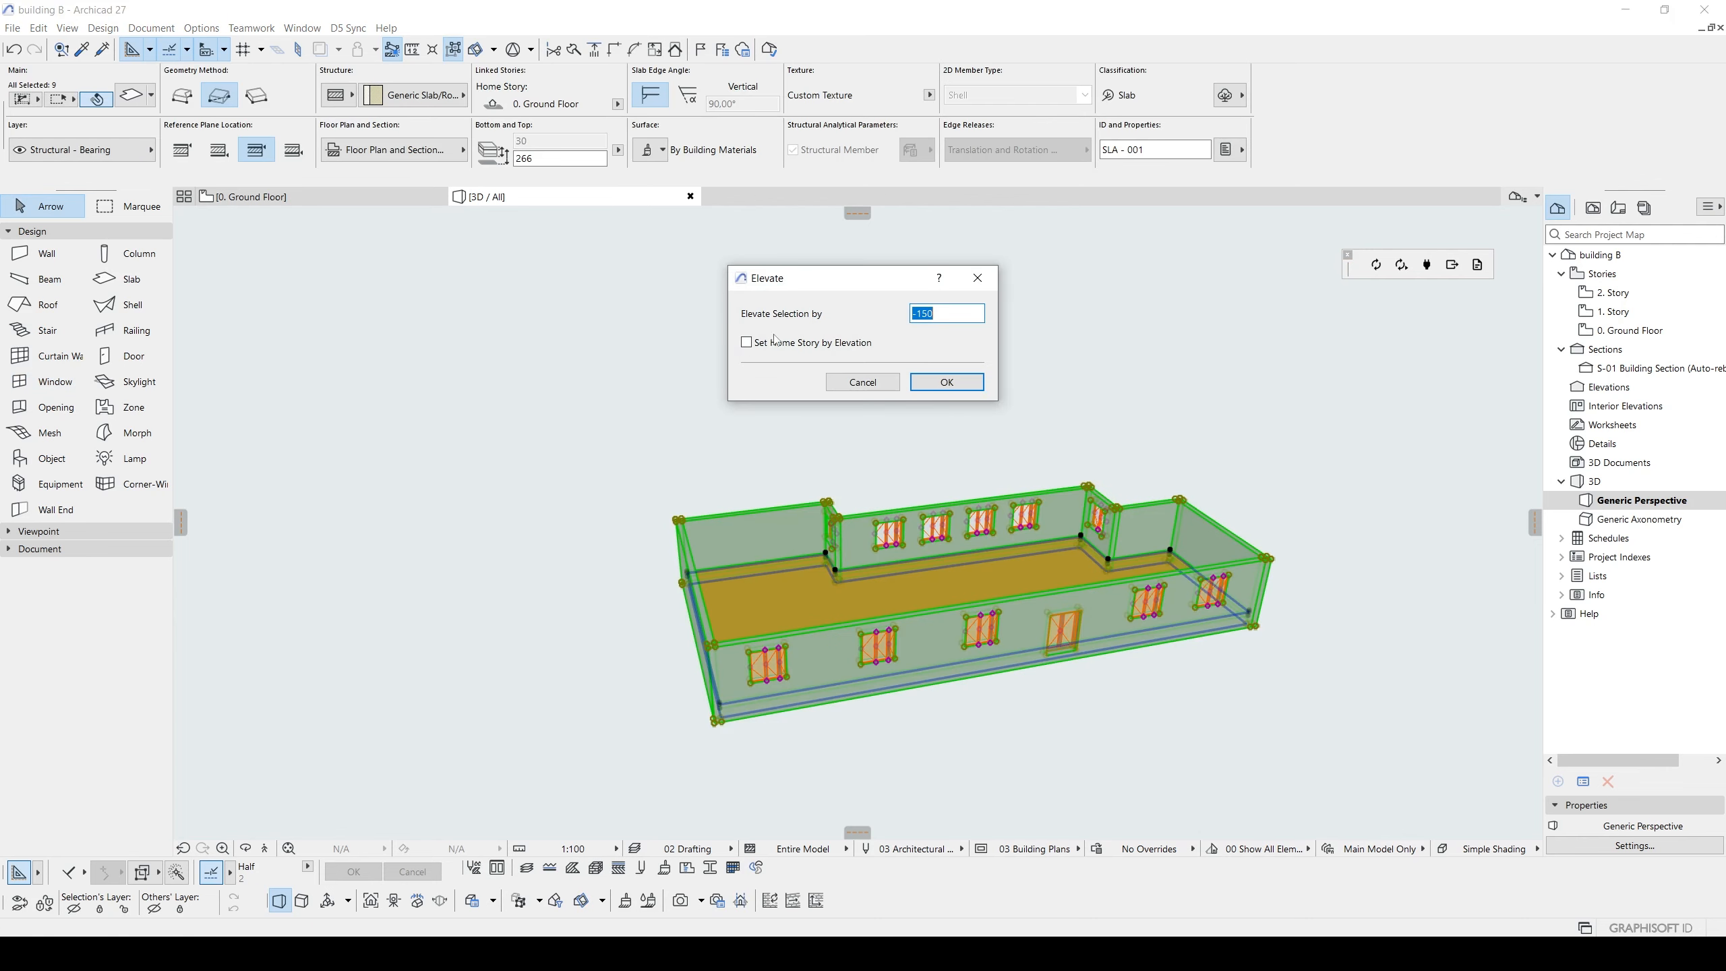
click(944, 383)
click(807, 396)
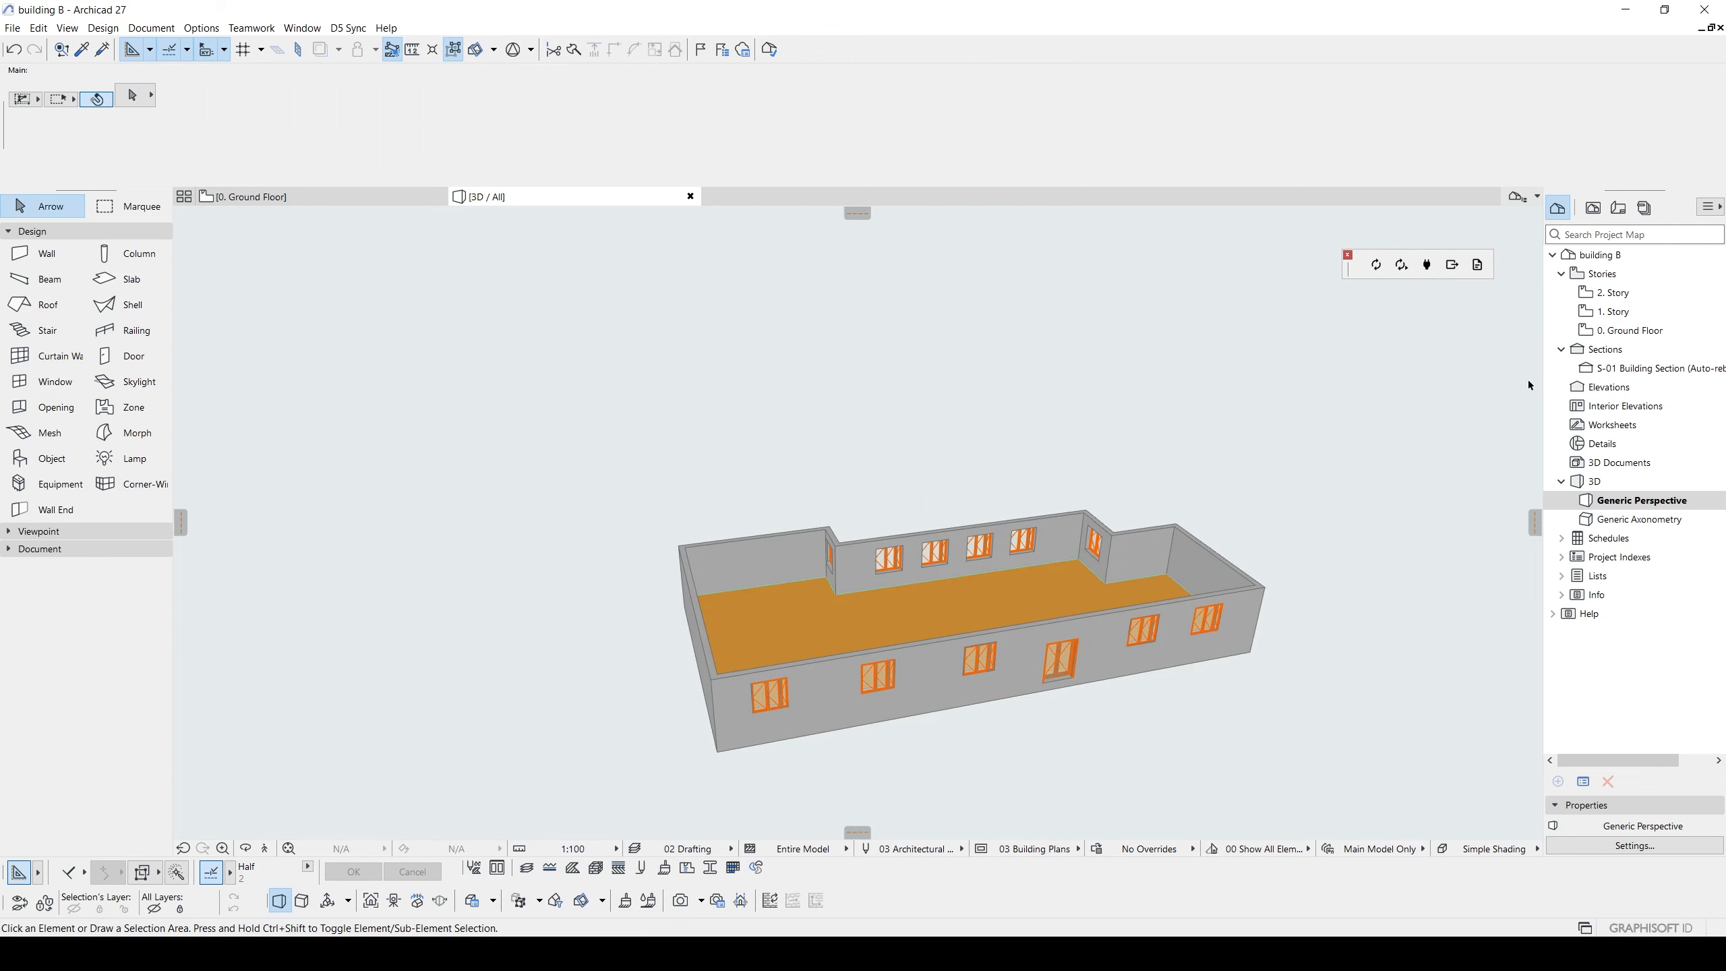
- Open building B's Ground Floor plan and look over the walls, windows and section line
click(1608, 333)
double_click(1608, 333)
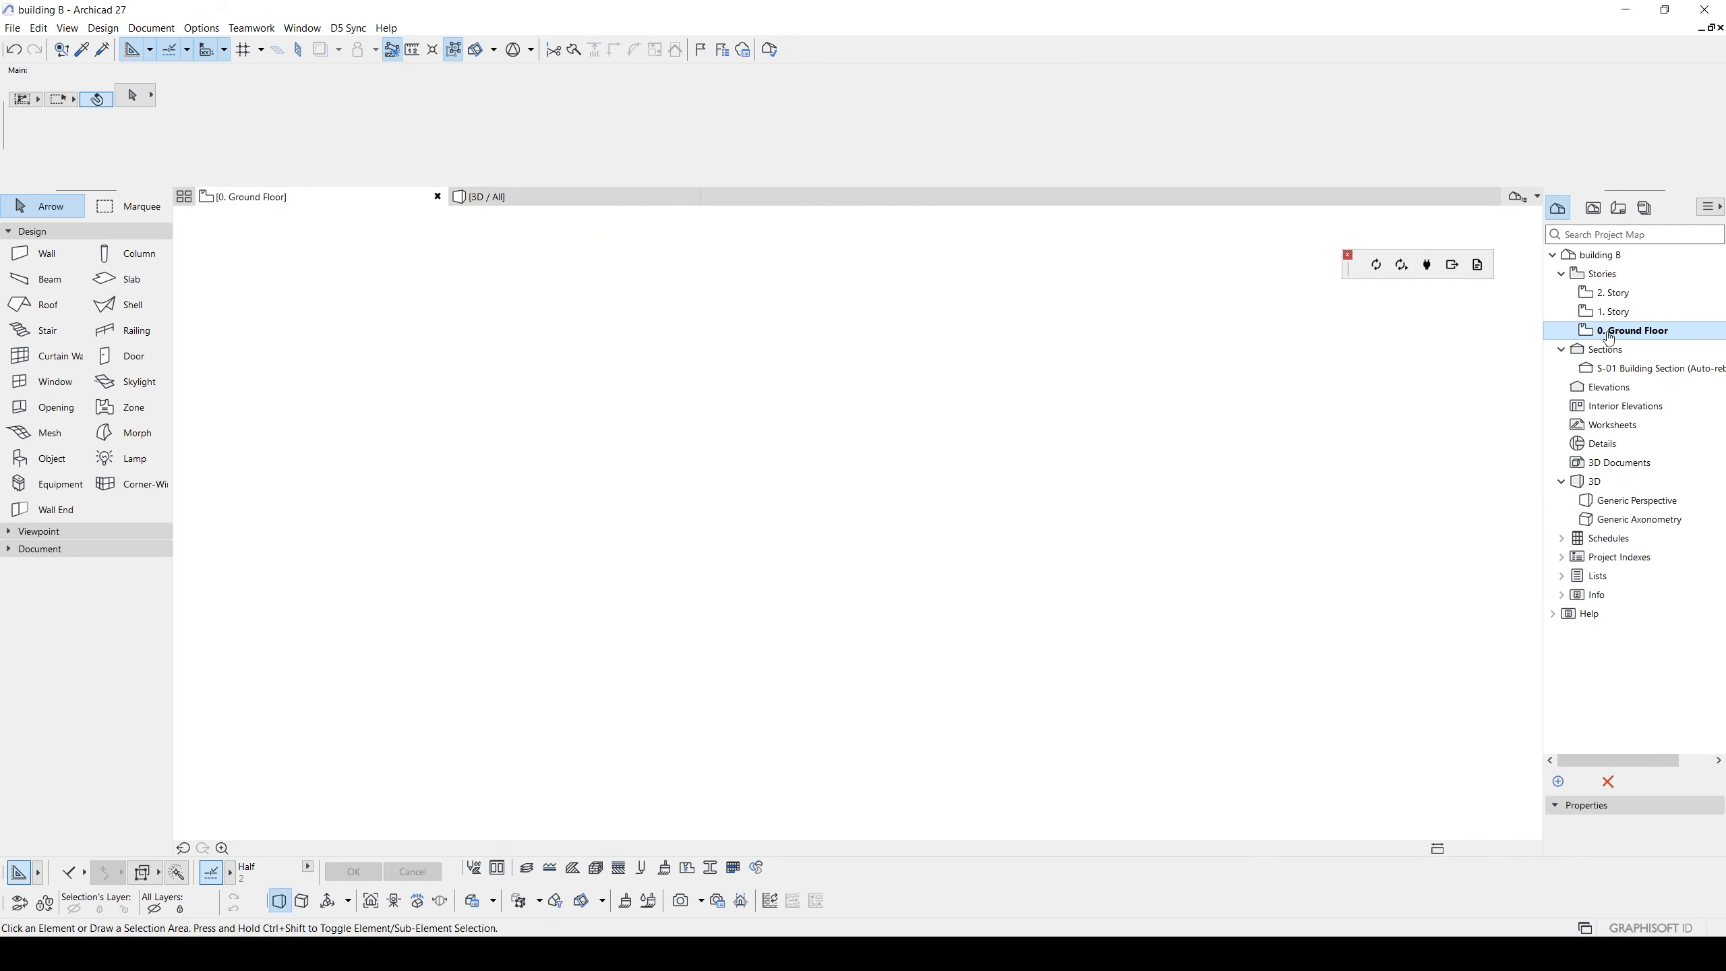
click(802, 515)
click(755, 404)
scroll(736, 410, down, 2)
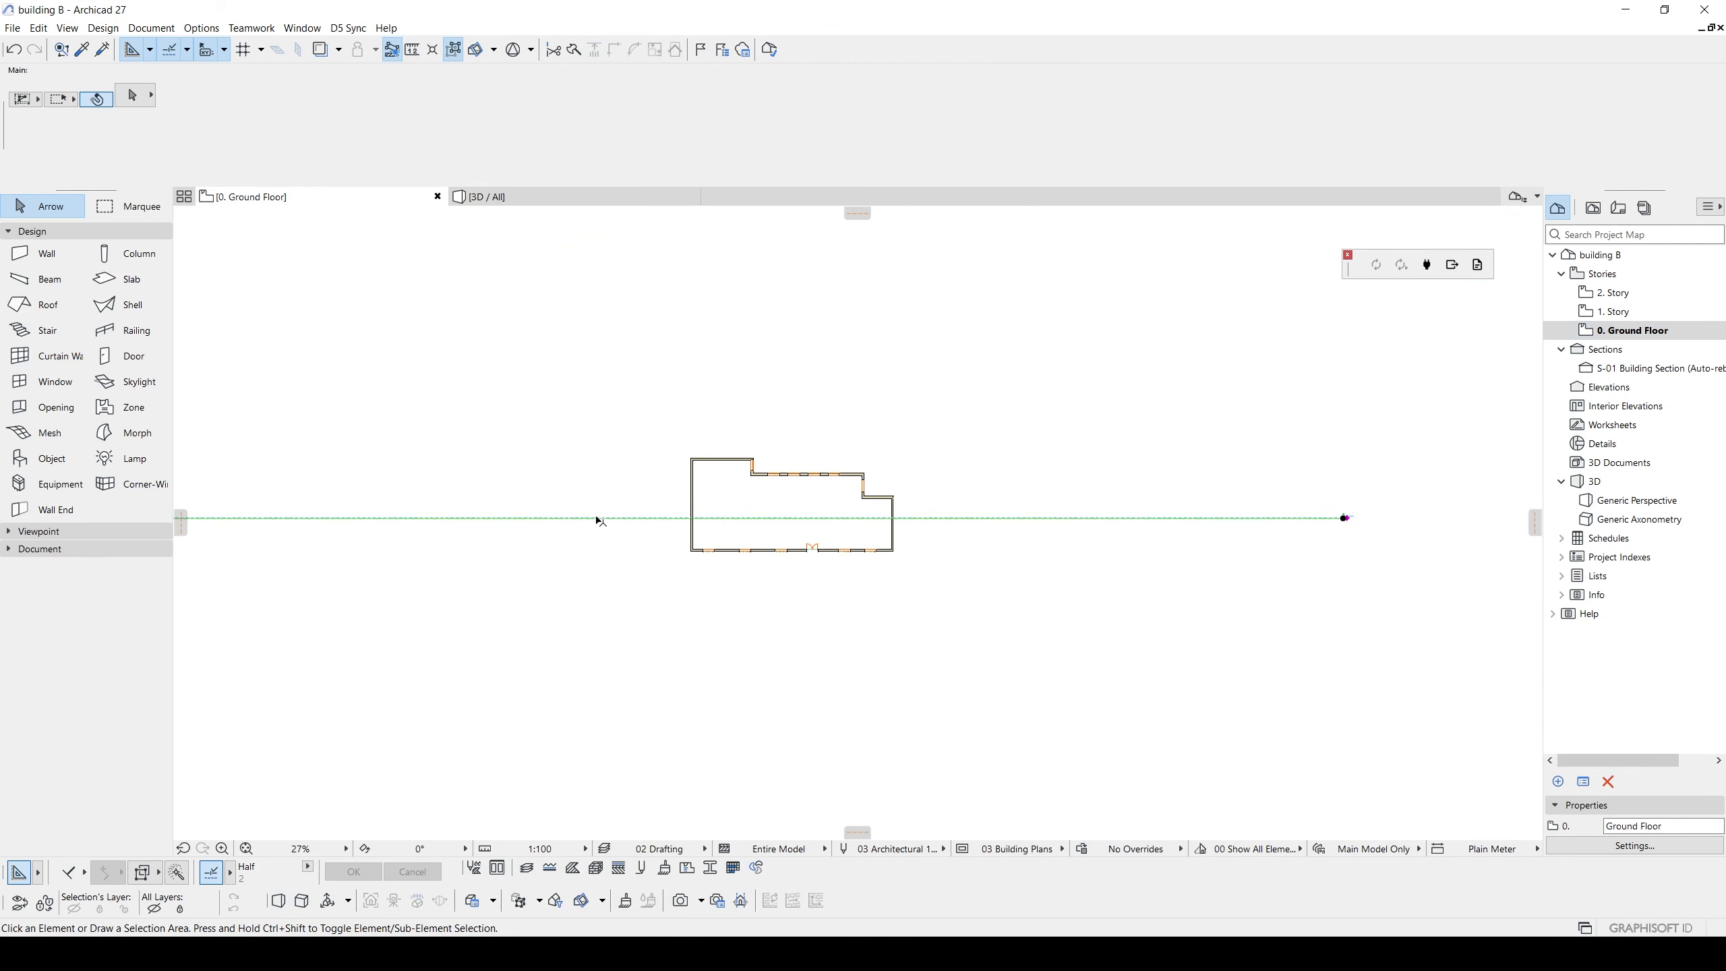
- Shorten building B's section line by moving its end markers closer to the outer walls on the Ground Floor plan
click(465, 514)
middle_drag(279, 513, 676, 531)
click(455, 536)
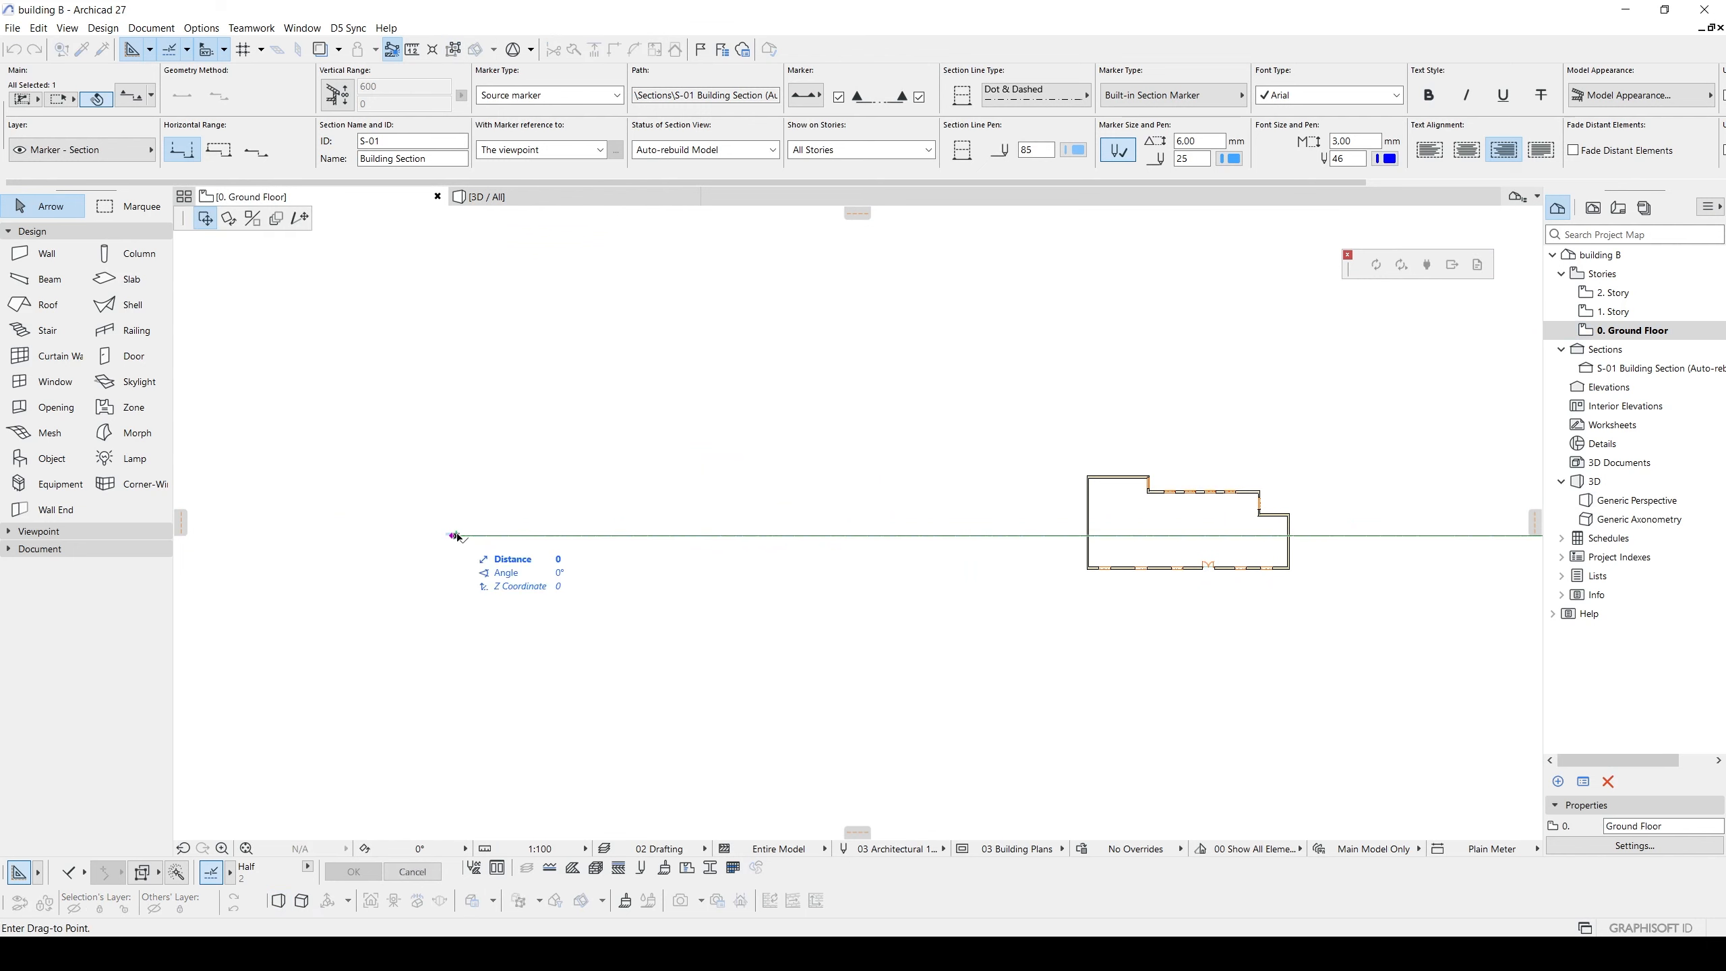
click(1047, 538)
middle_drag(1532, 570, 1026, 566)
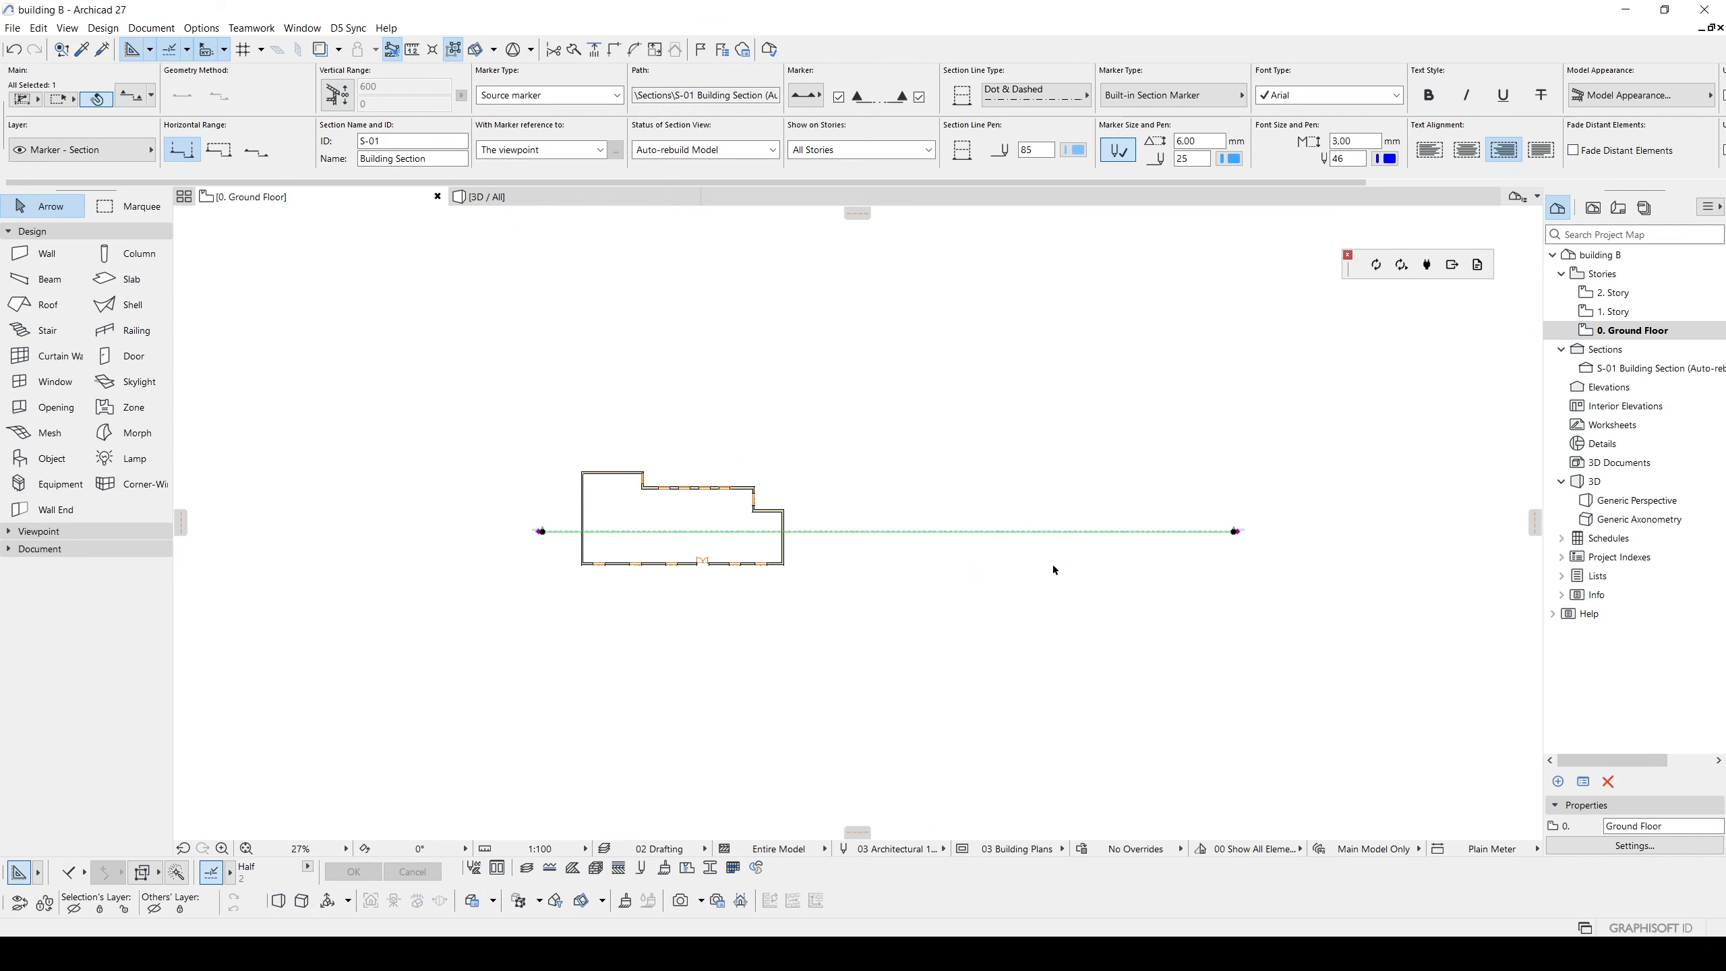
click(828, 531)
scroll(751, 530, up, 3)
- Open the S-01 Building Section and examine the heights of the walls, slab and windows against the story levels
double_click(1629, 369)
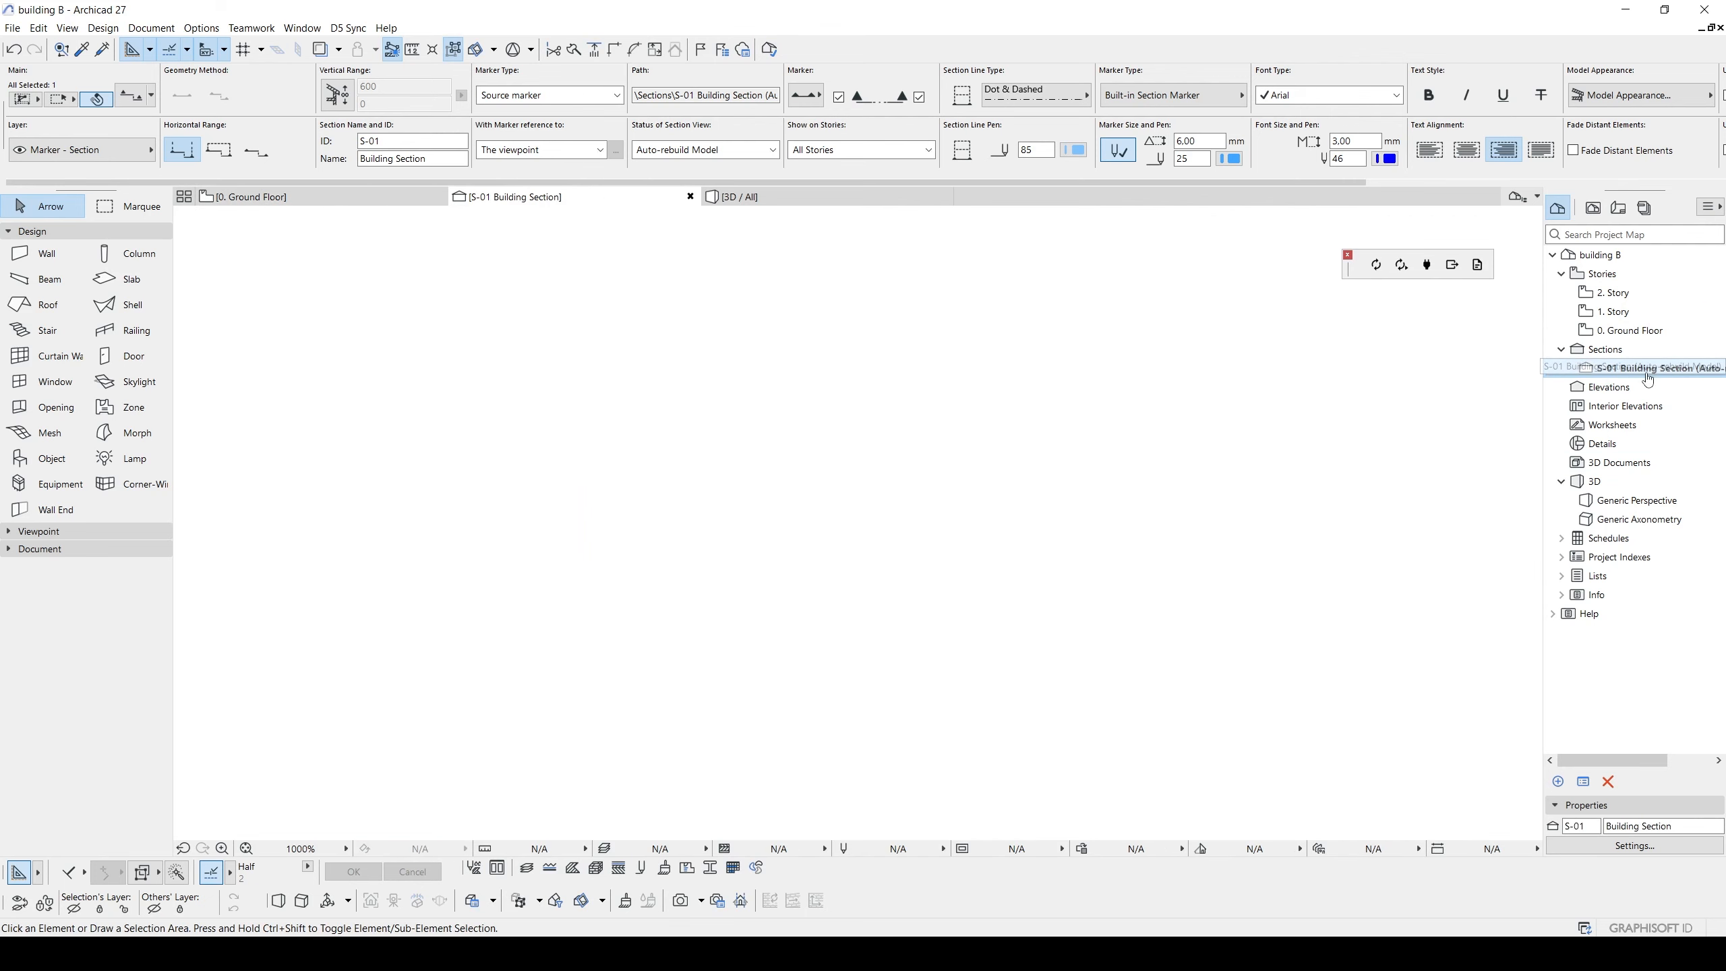
scroll(1275, 545, up, 13)
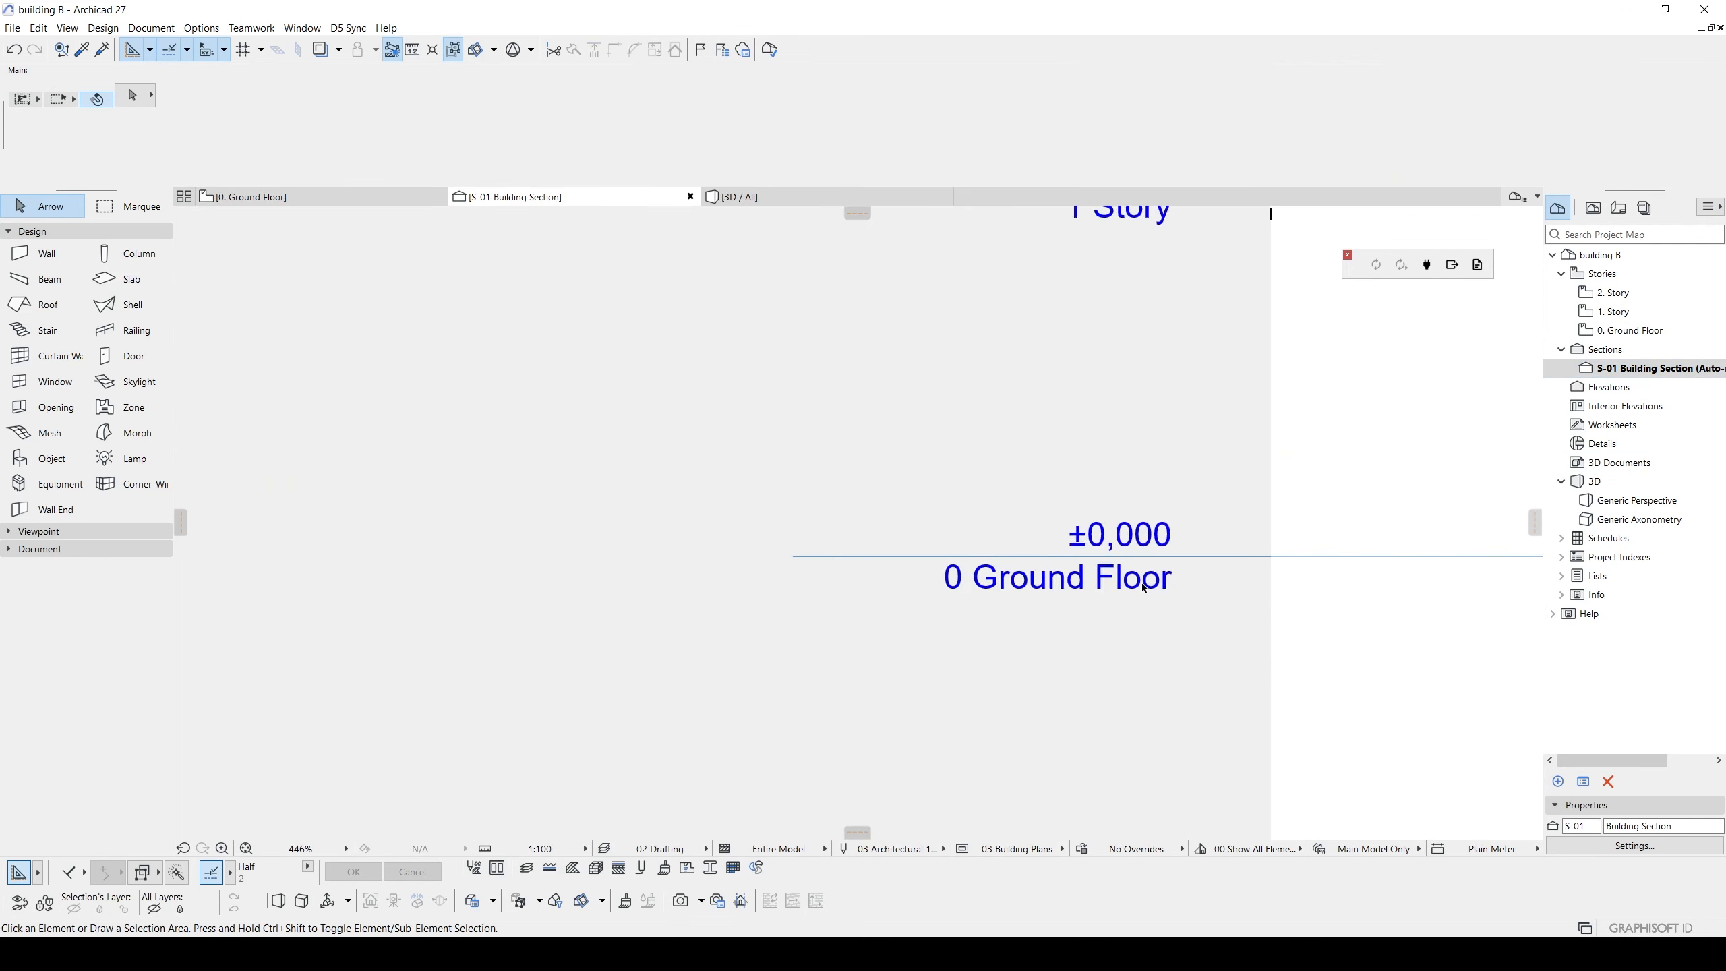
scroll(1134, 579, down, 5)
middle_drag(1350, 535, 679, 616)
scroll(978, 624, down, 3)
middle_drag(1140, 624, 820, 608)
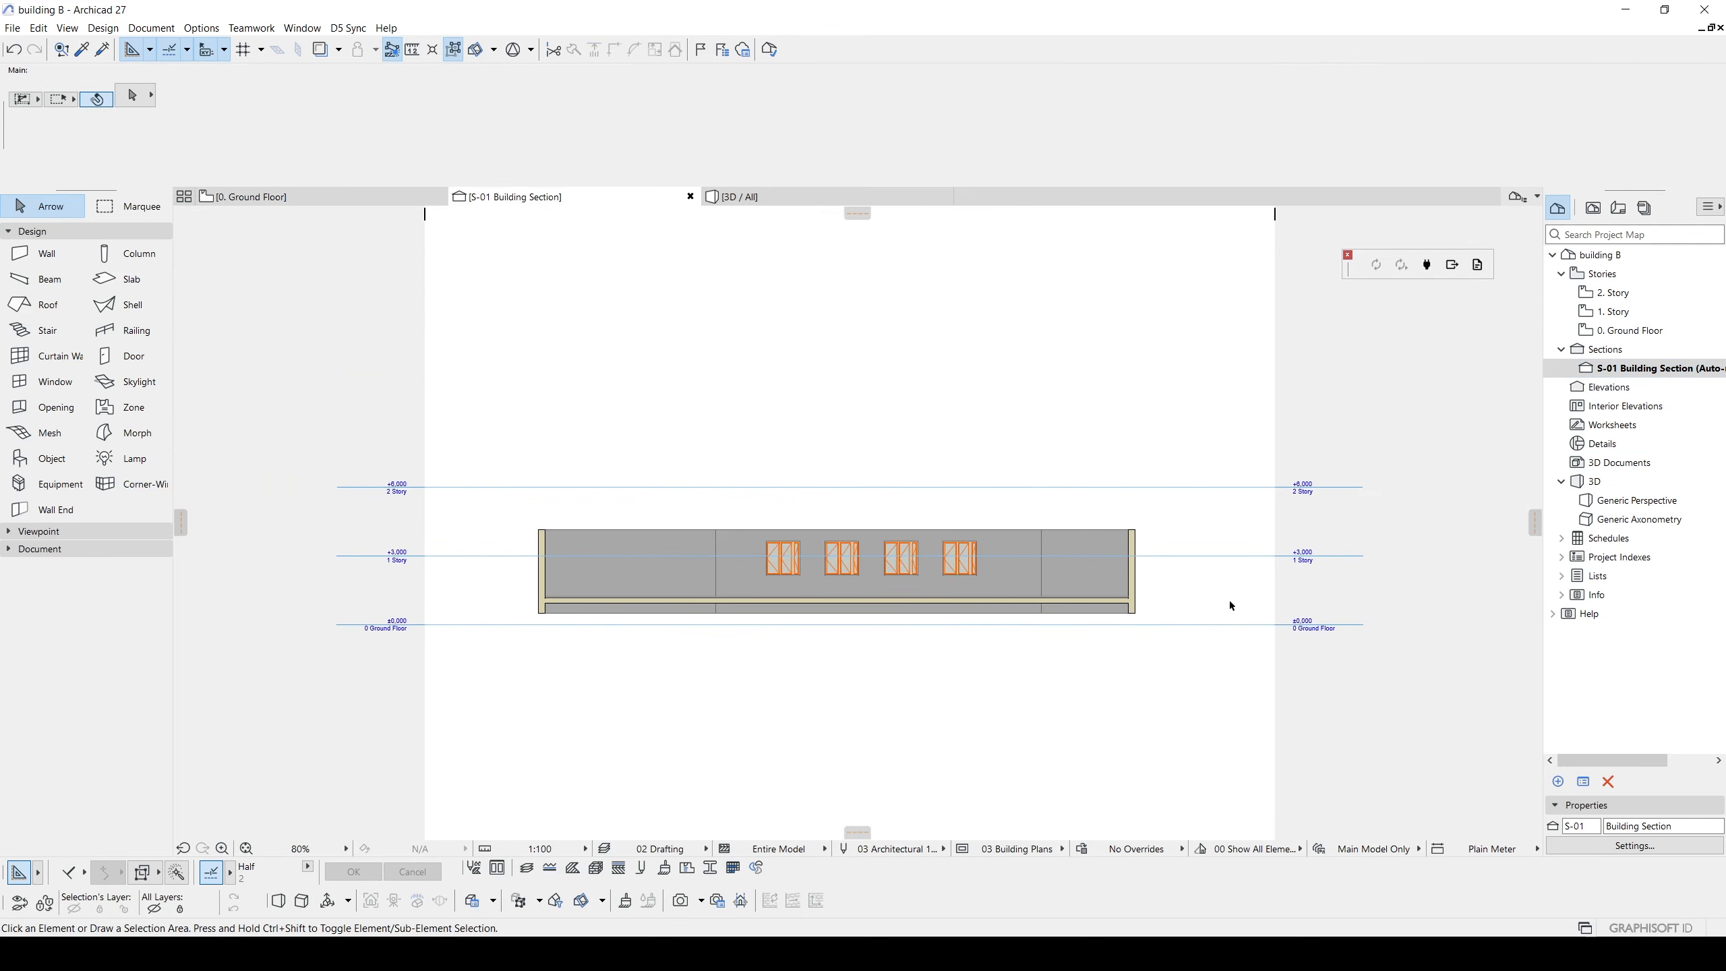
scroll(1230, 600, up, 3)
middle_drag(925, 605, 1058, 593)
scroll(1066, 598, down, 3)
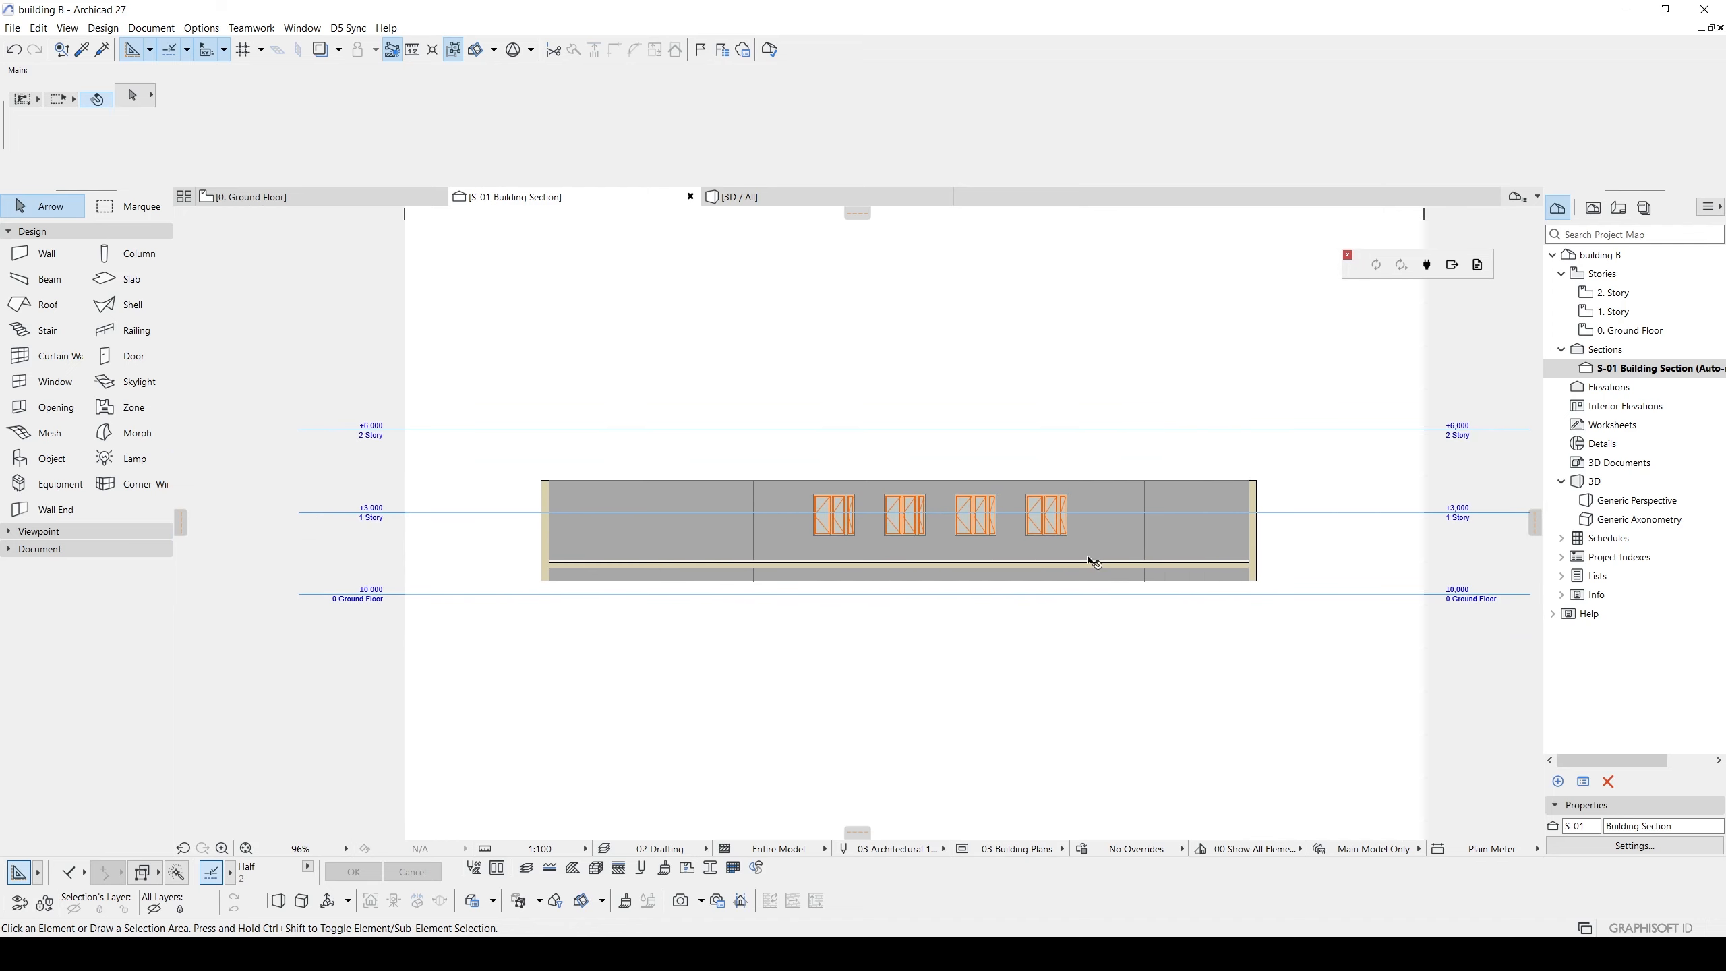
- Try moving only the floor slab down to the Ground Floor line in the section, and undo the move
click(1091, 563)
scroll(1245, 569, up, 3)
scroll(1245, 569, up, 2)
key(ctrl+d)
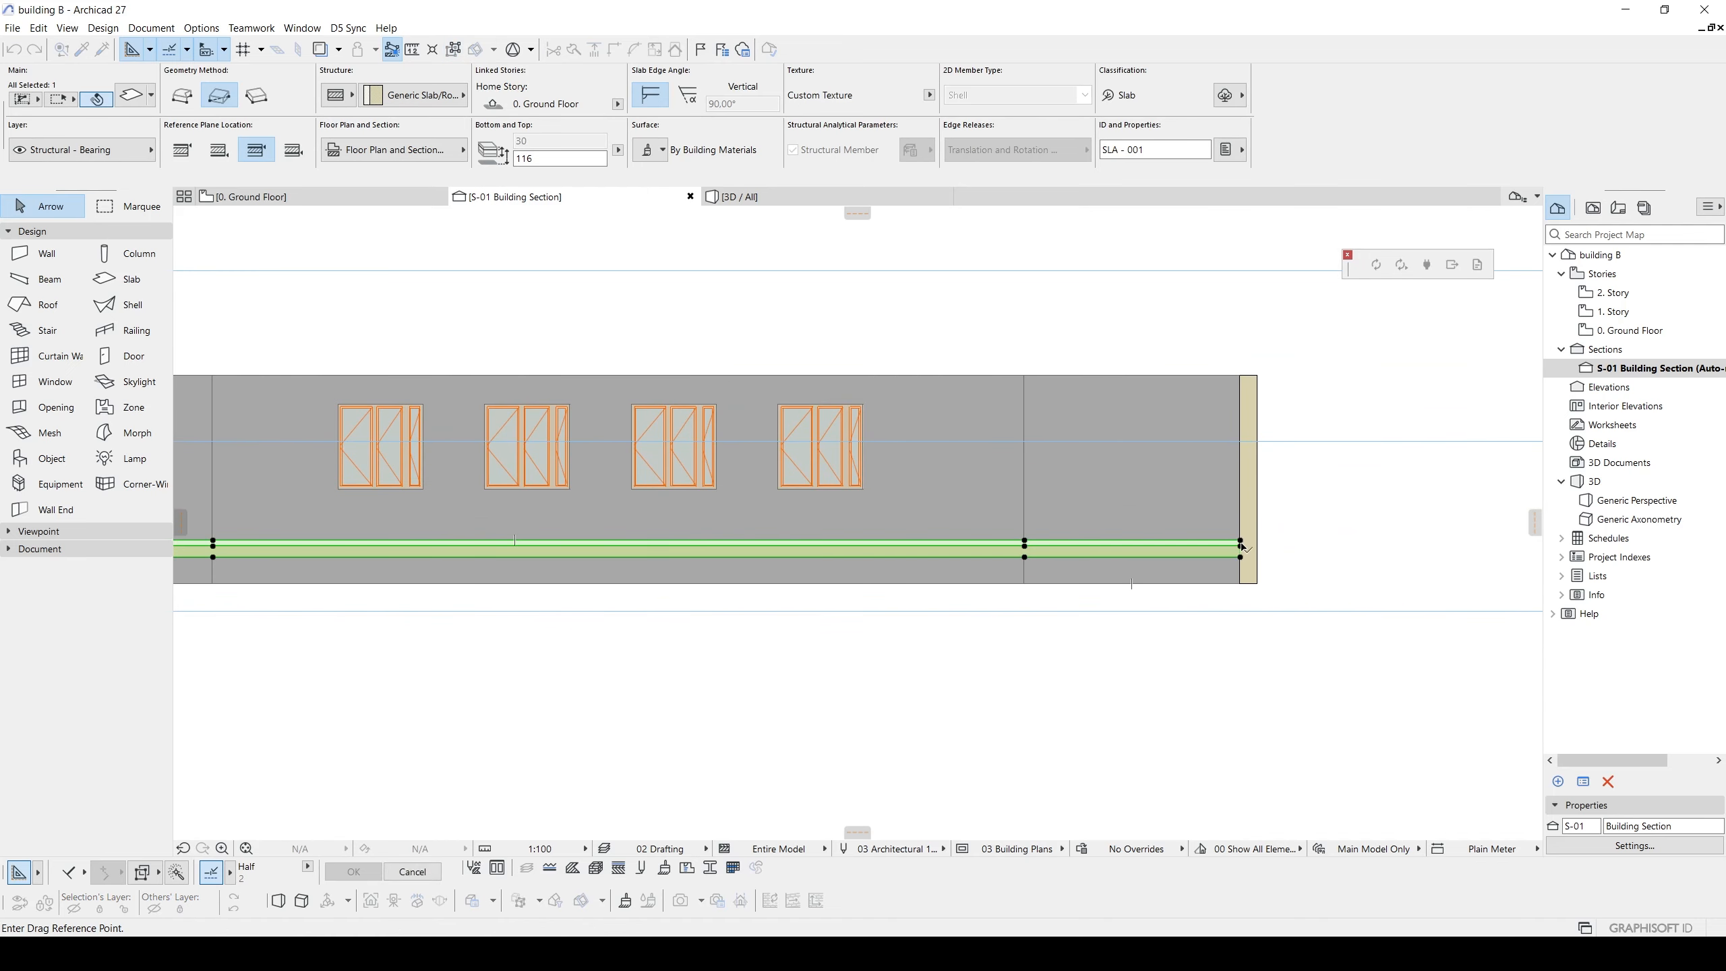
click(1241, 546)
click(1241, 612)
scroll(1040, 586, down, 3)
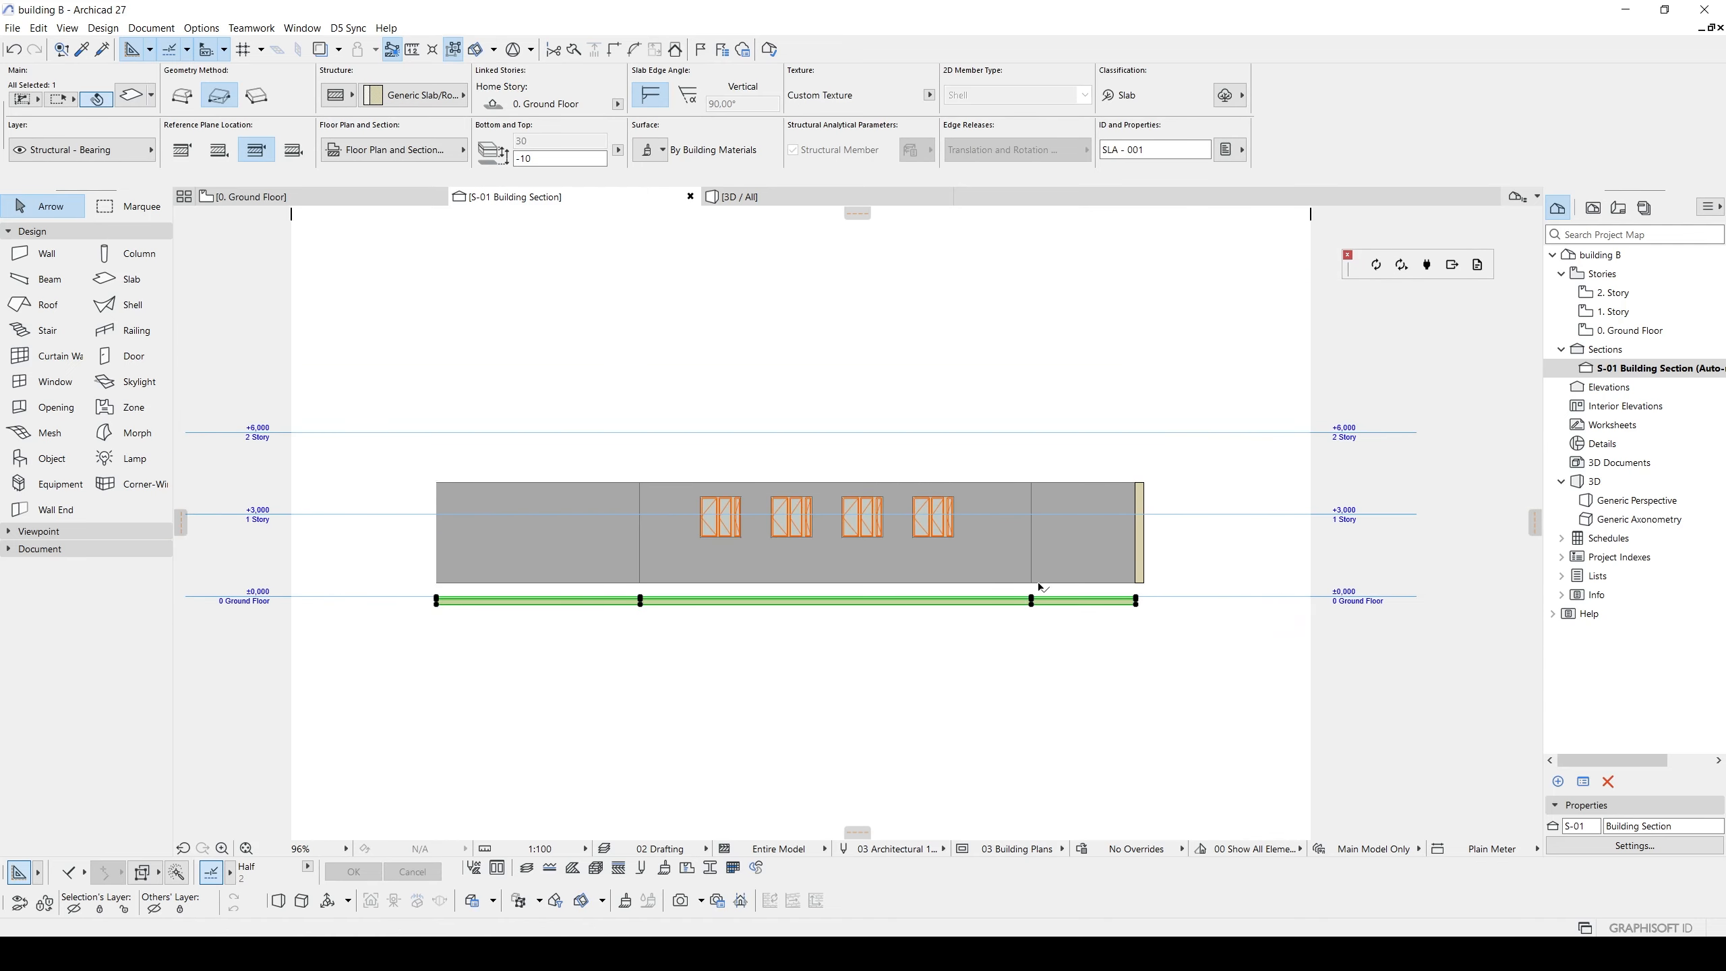
click(699, 473)
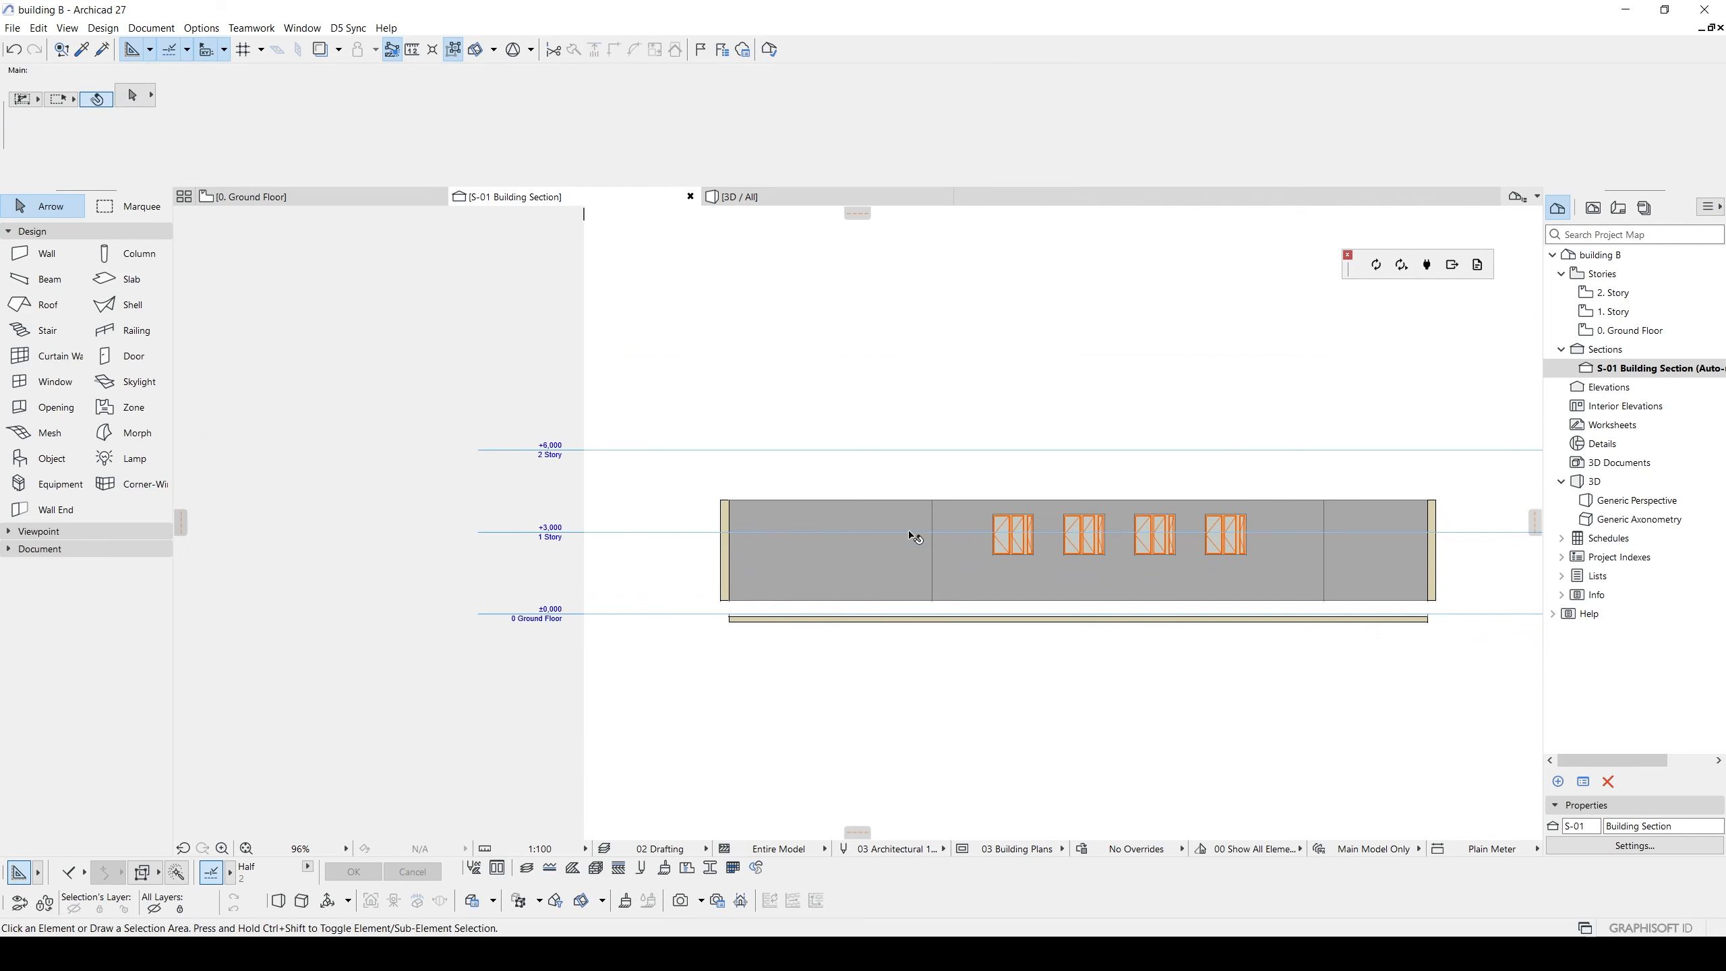
key(ctrl+z)
- Move the walls, windows and slab selected in the section down together so the wall base meets the ±0,000 Ground Floor line
click(589, 467)
drag(588, 467, 1383, 710)
scroll(1118, 604, up, 5)
middle_drag(874, 559, 928, 556)
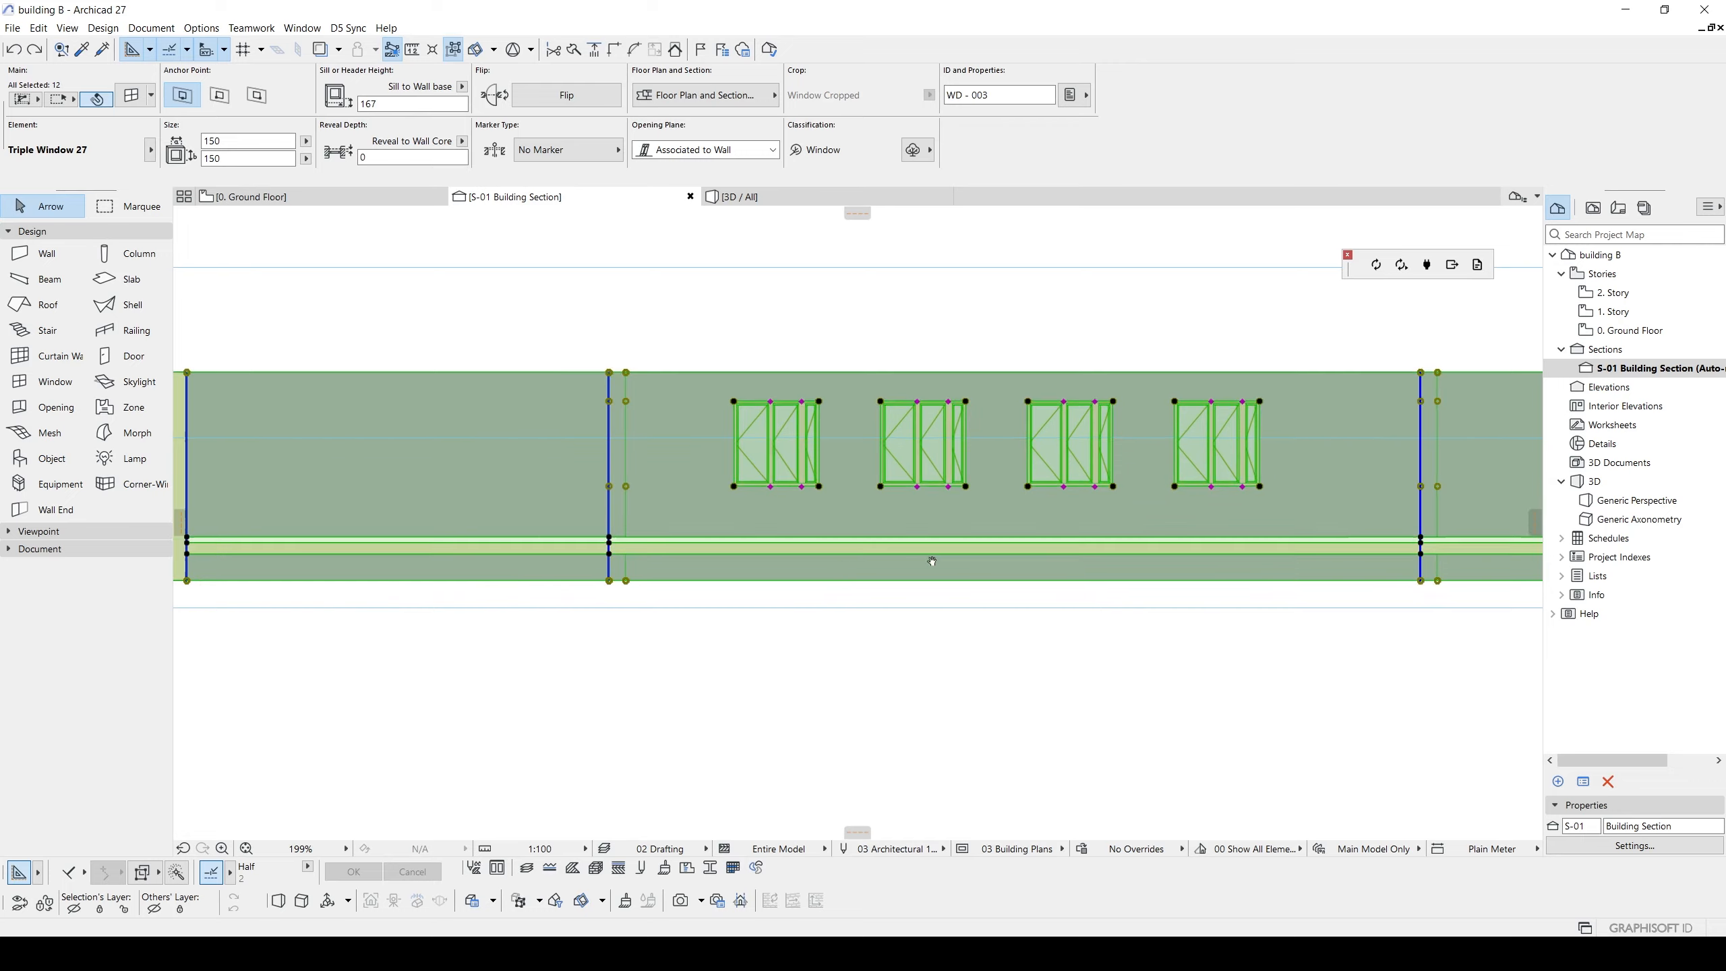
scroll(931, 567, down, 4)
scroll(522, 550, up, 4)
scroll(522, 554, up, 4)
scroll(777, 491, down, 4)
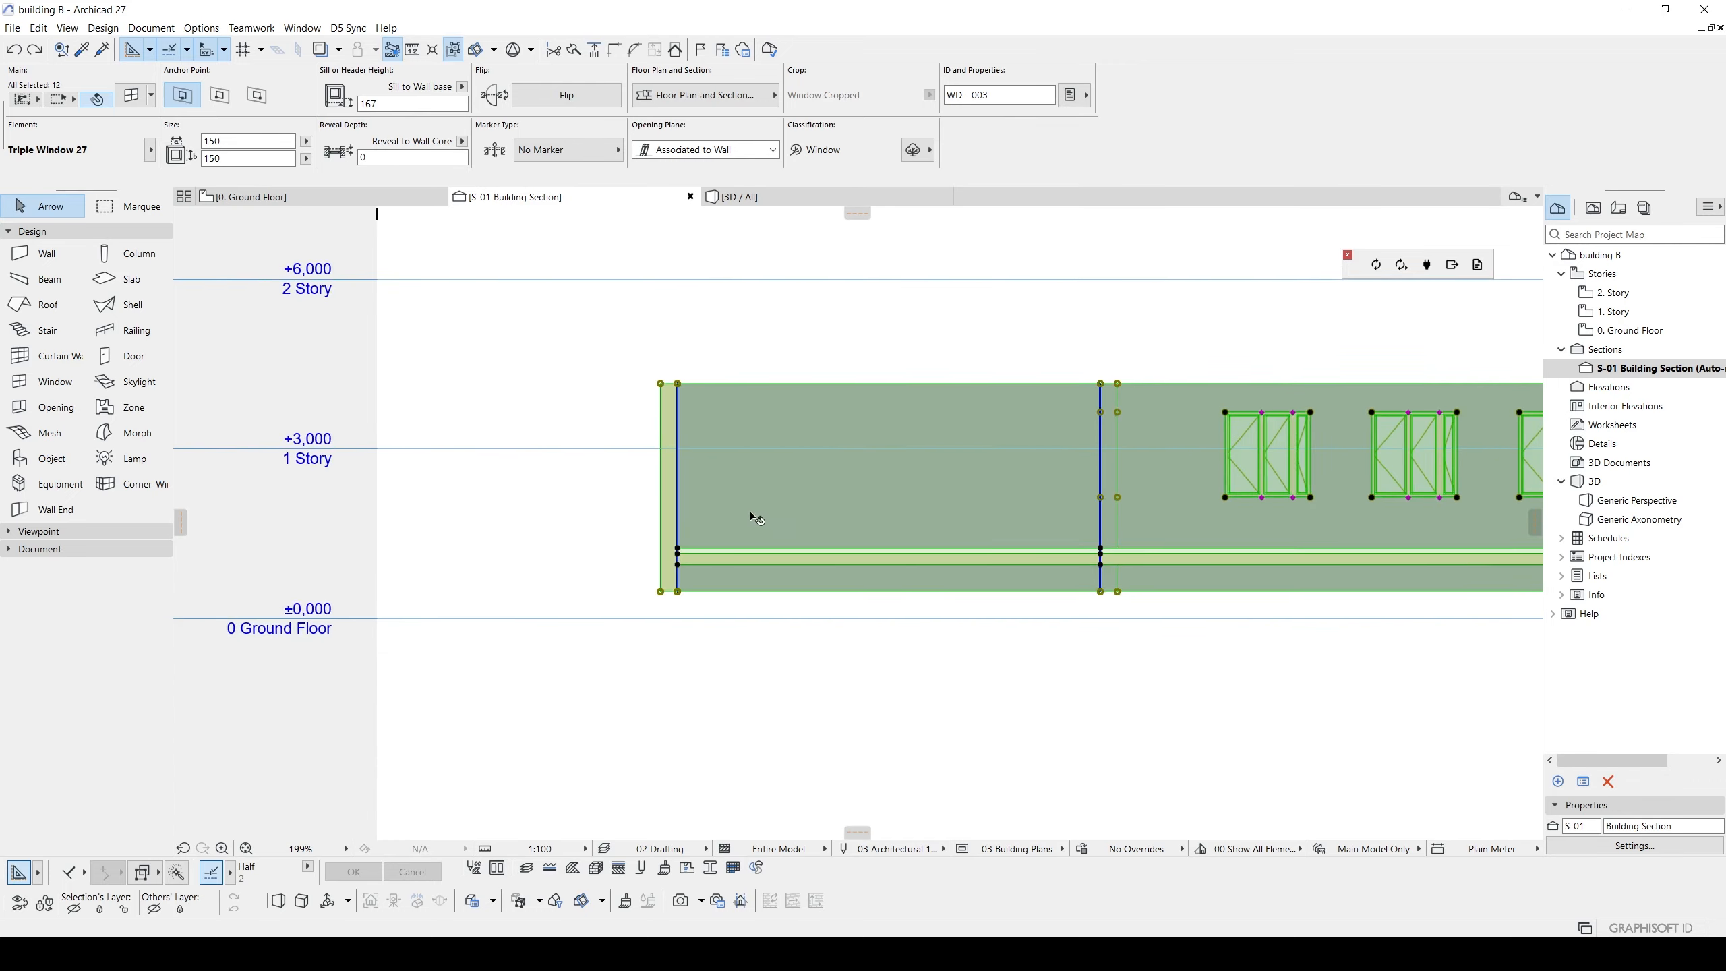
middle_drag(754, 518, 917, 455)
key(ctrl+d)
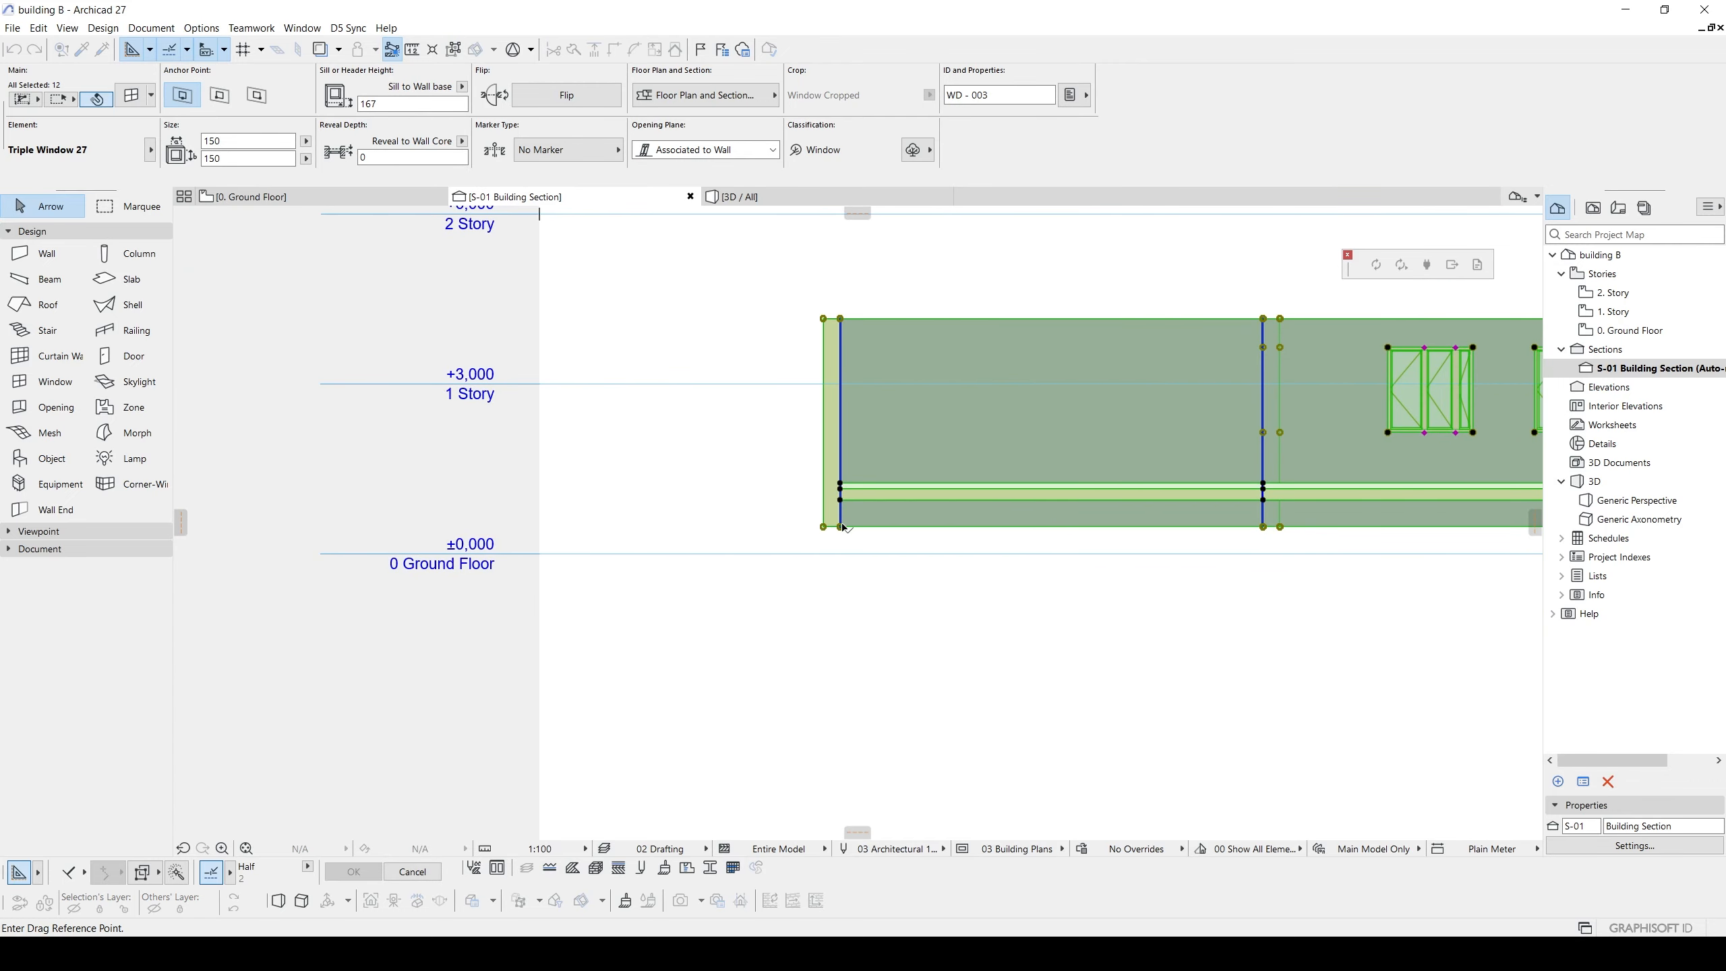
click(840, 527)
click(841, 554)
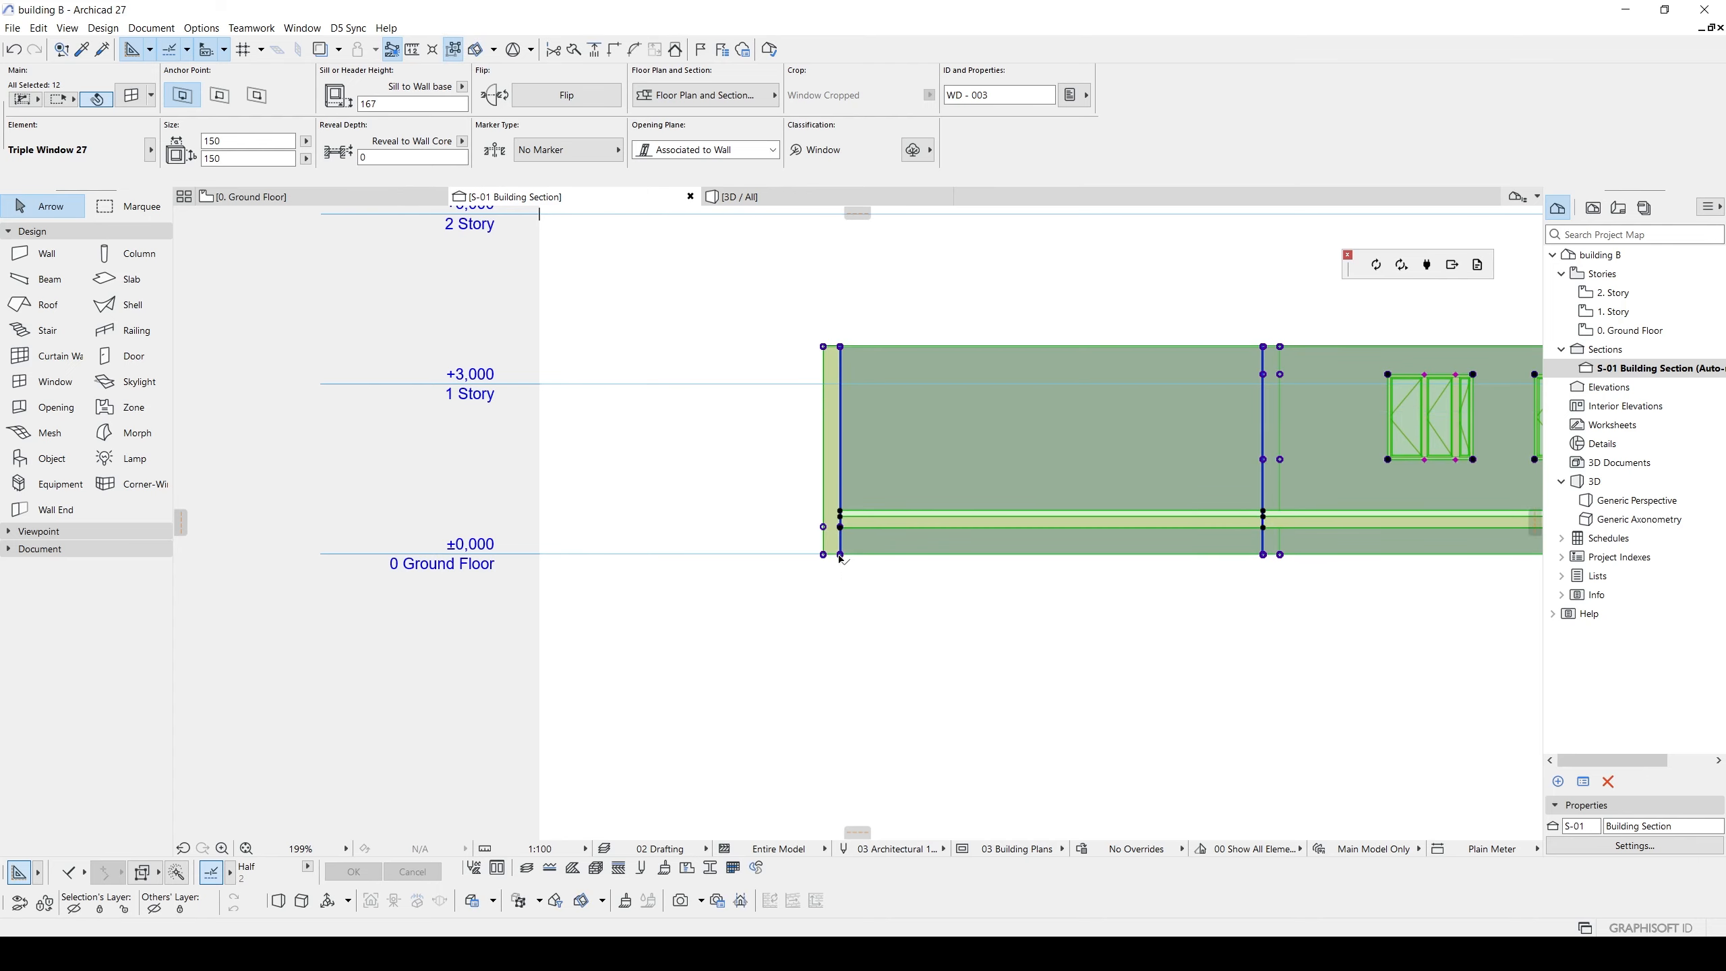
scroll(829, 535, down, 5)
middle_drag(829, 536, 497, 552)
key(Escape)
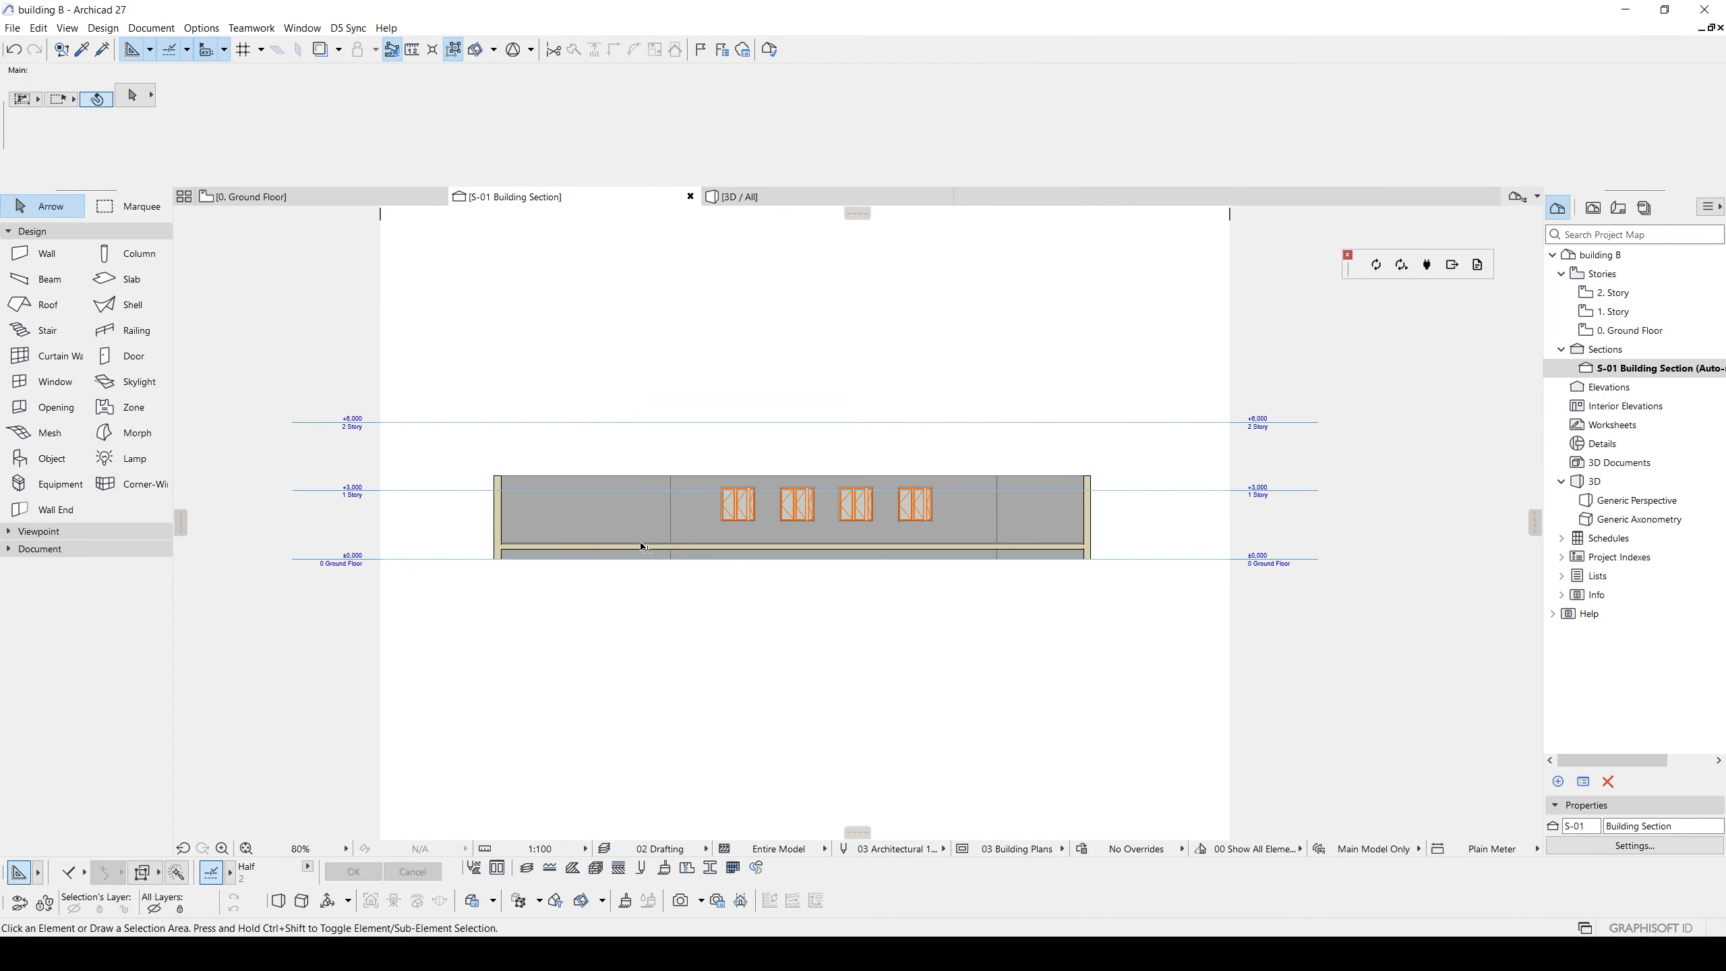
- Move the floor slab down in the section so its reference plane lies on the ±0,000 Ground Floor line
click(639, 546)
scroll(468, 552, up, 9)
key(ctrl+d)
click(610, 515)
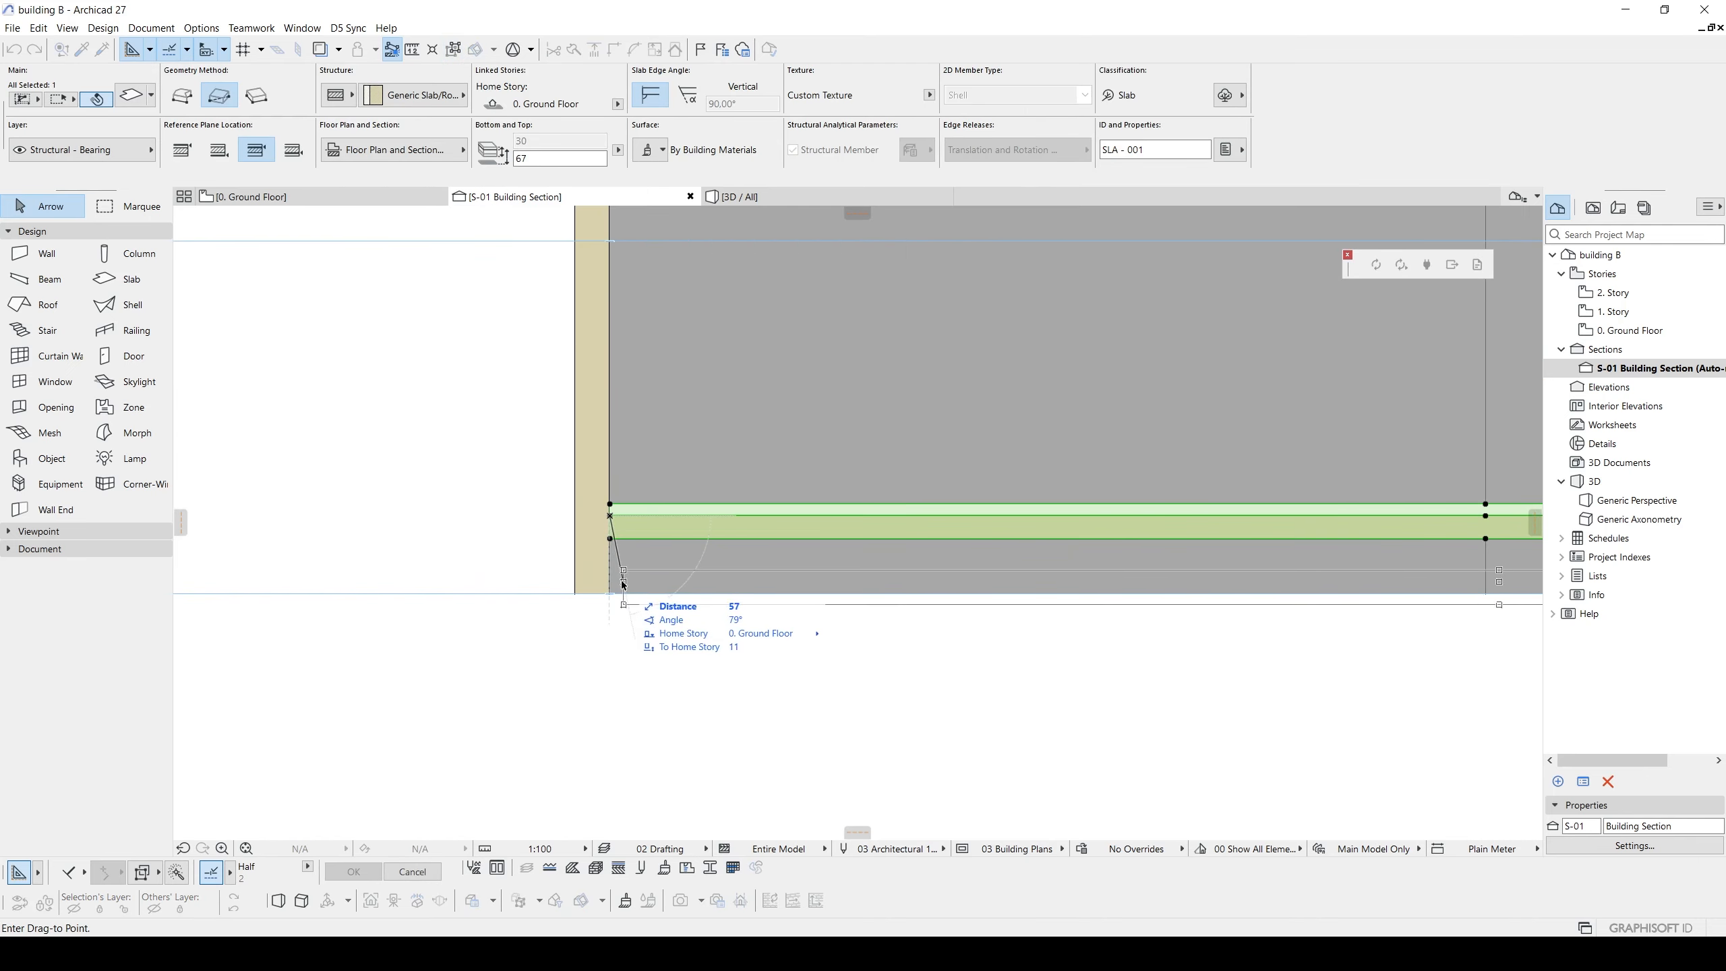
click(609, 593)
scroll(612, 465, down, 6)
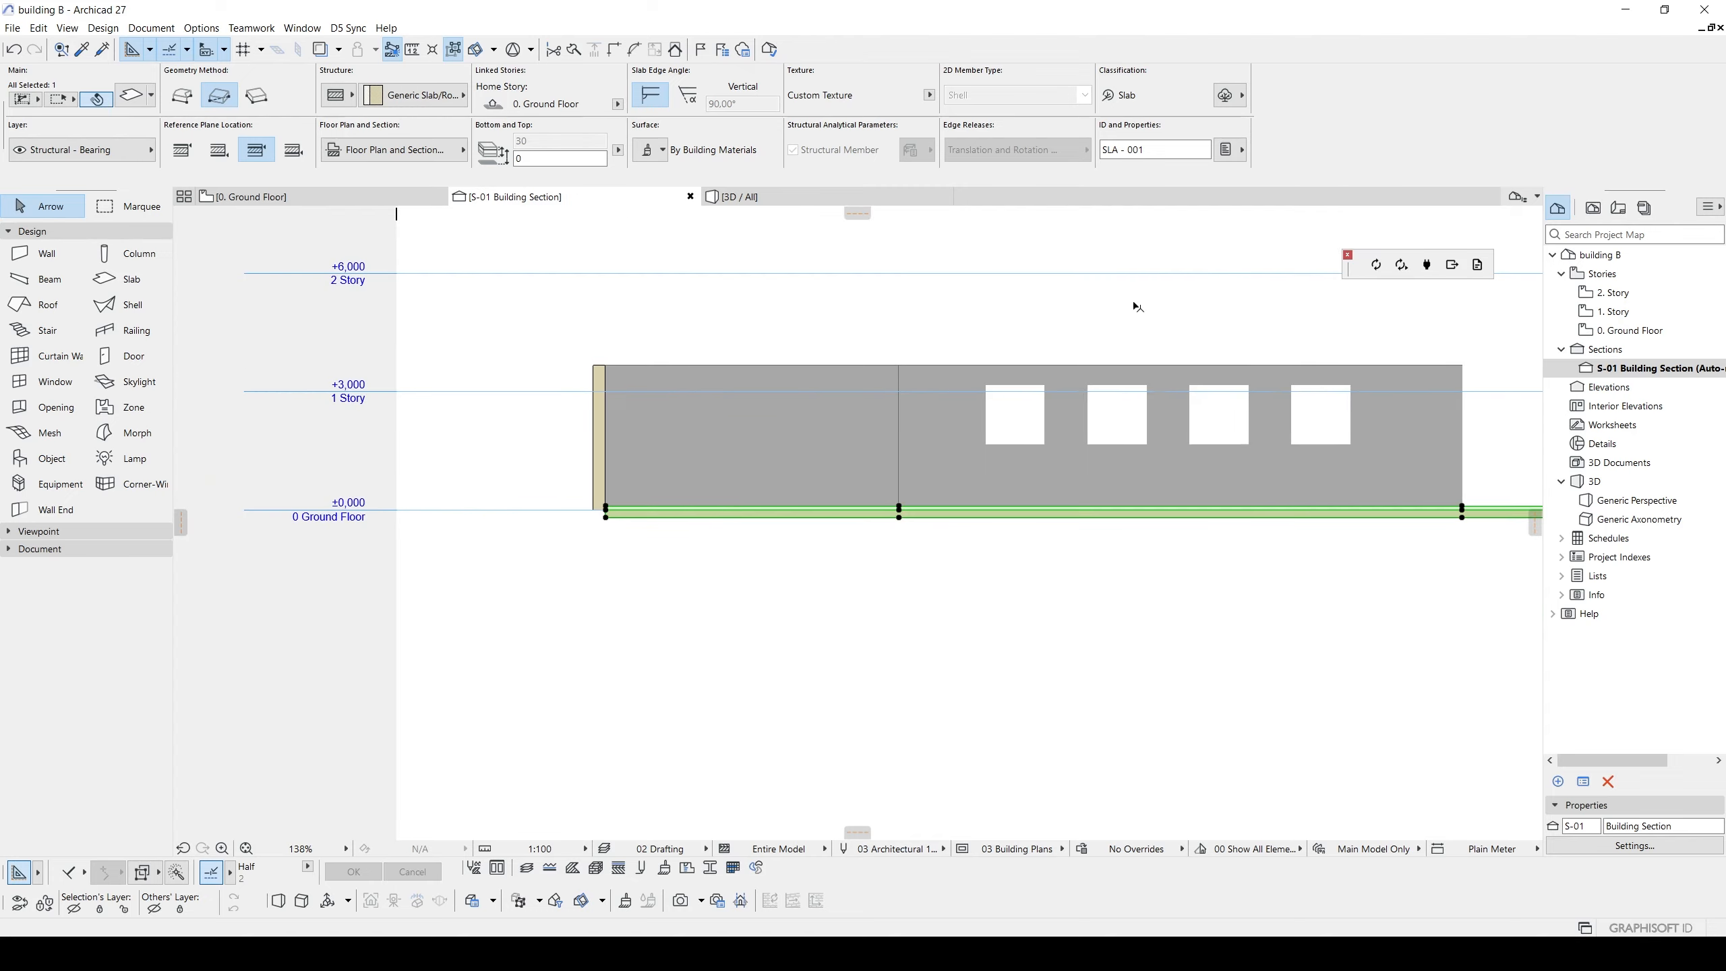
middle_drag(1469, 379, 1001, 483)
- Lower the remaining long entrance wall in 3D to a base elevation of 0, in line with the other walls
key(F3)
shift+middle_drag(873, 617, 1020, 579)
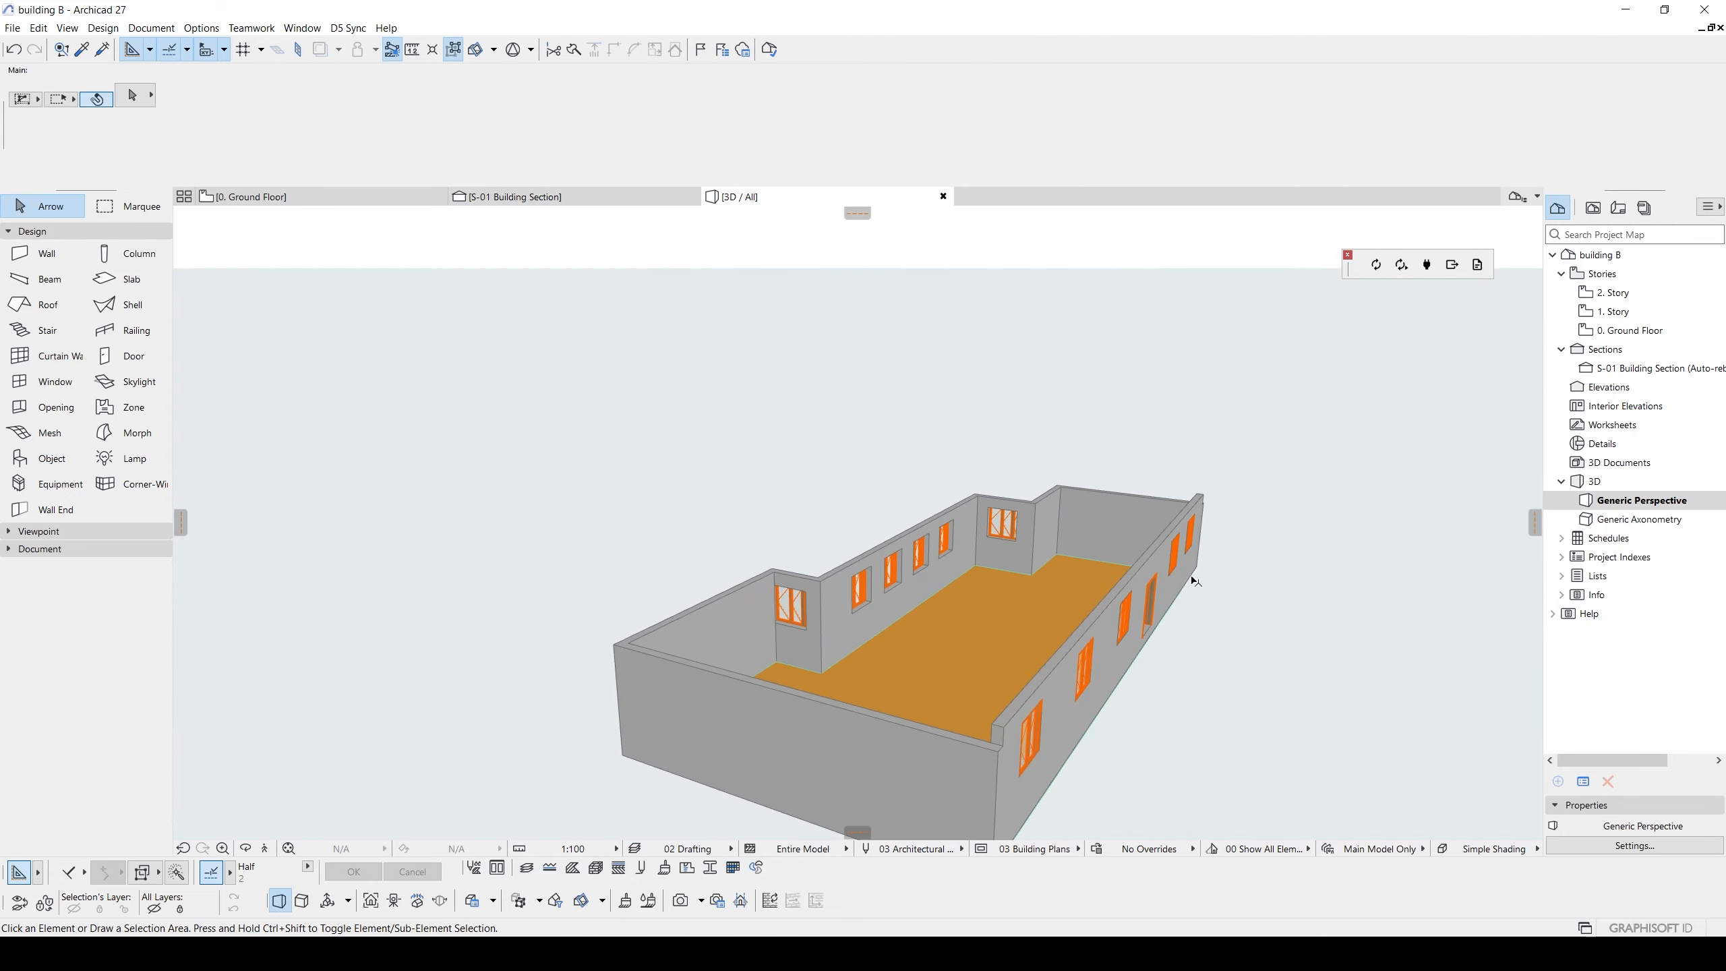
click(1019, 578)
click(1019, 579)
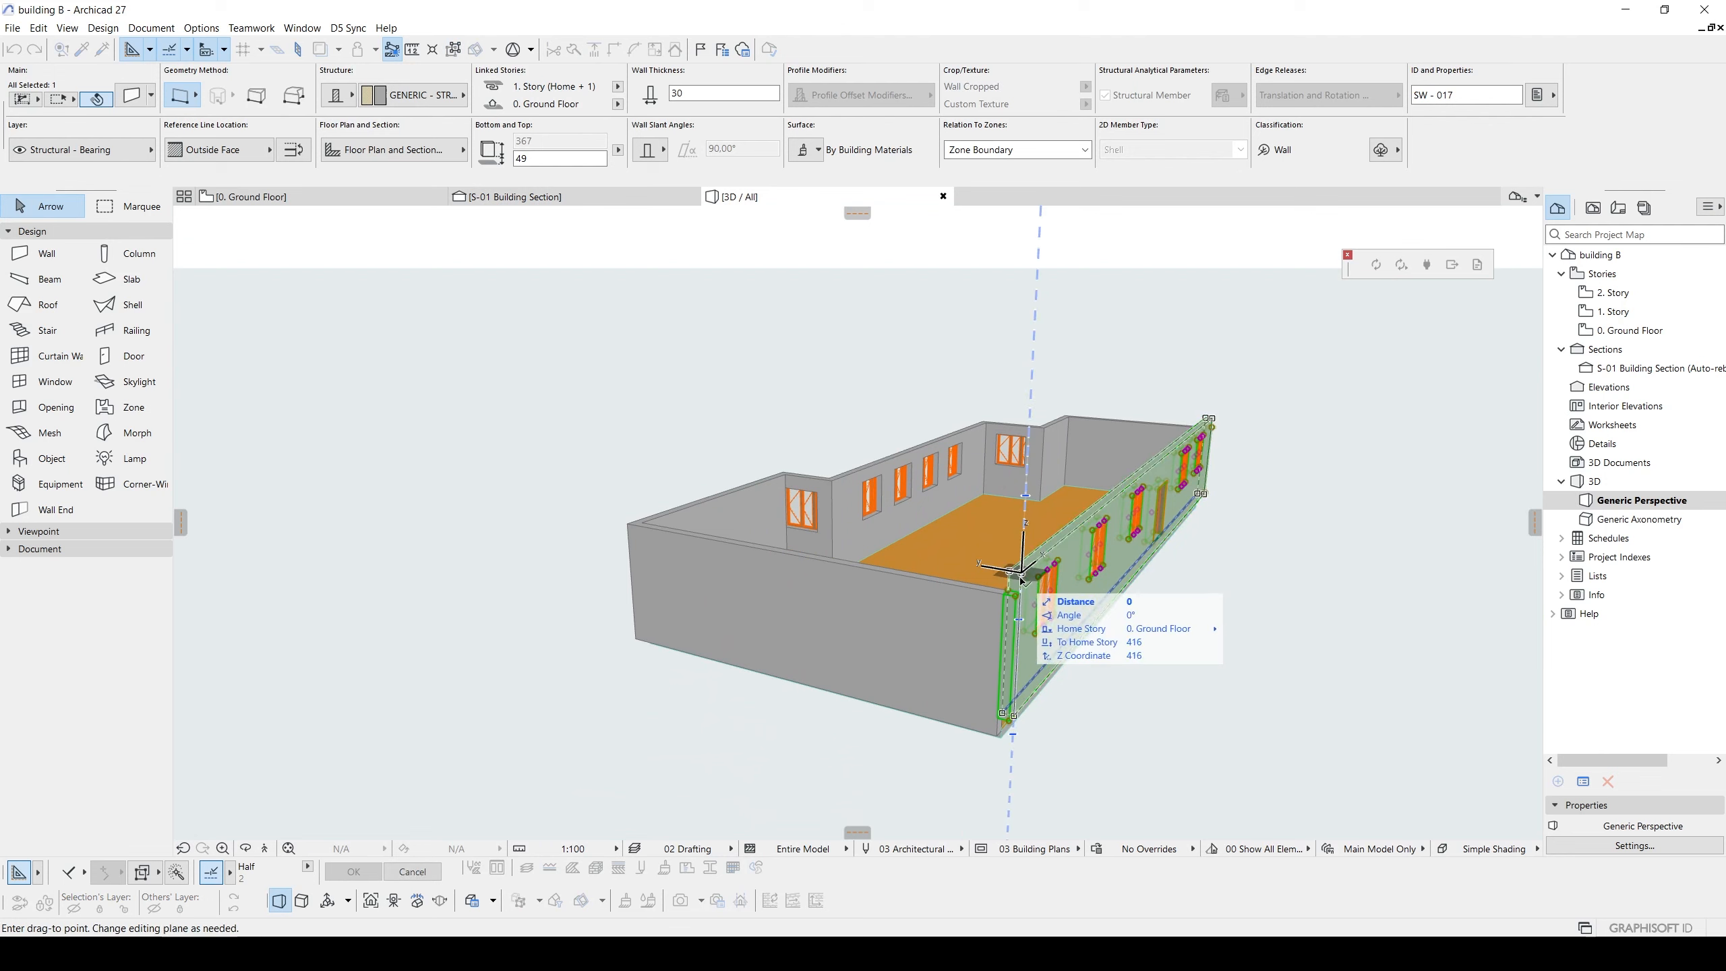
click(1020, 595)
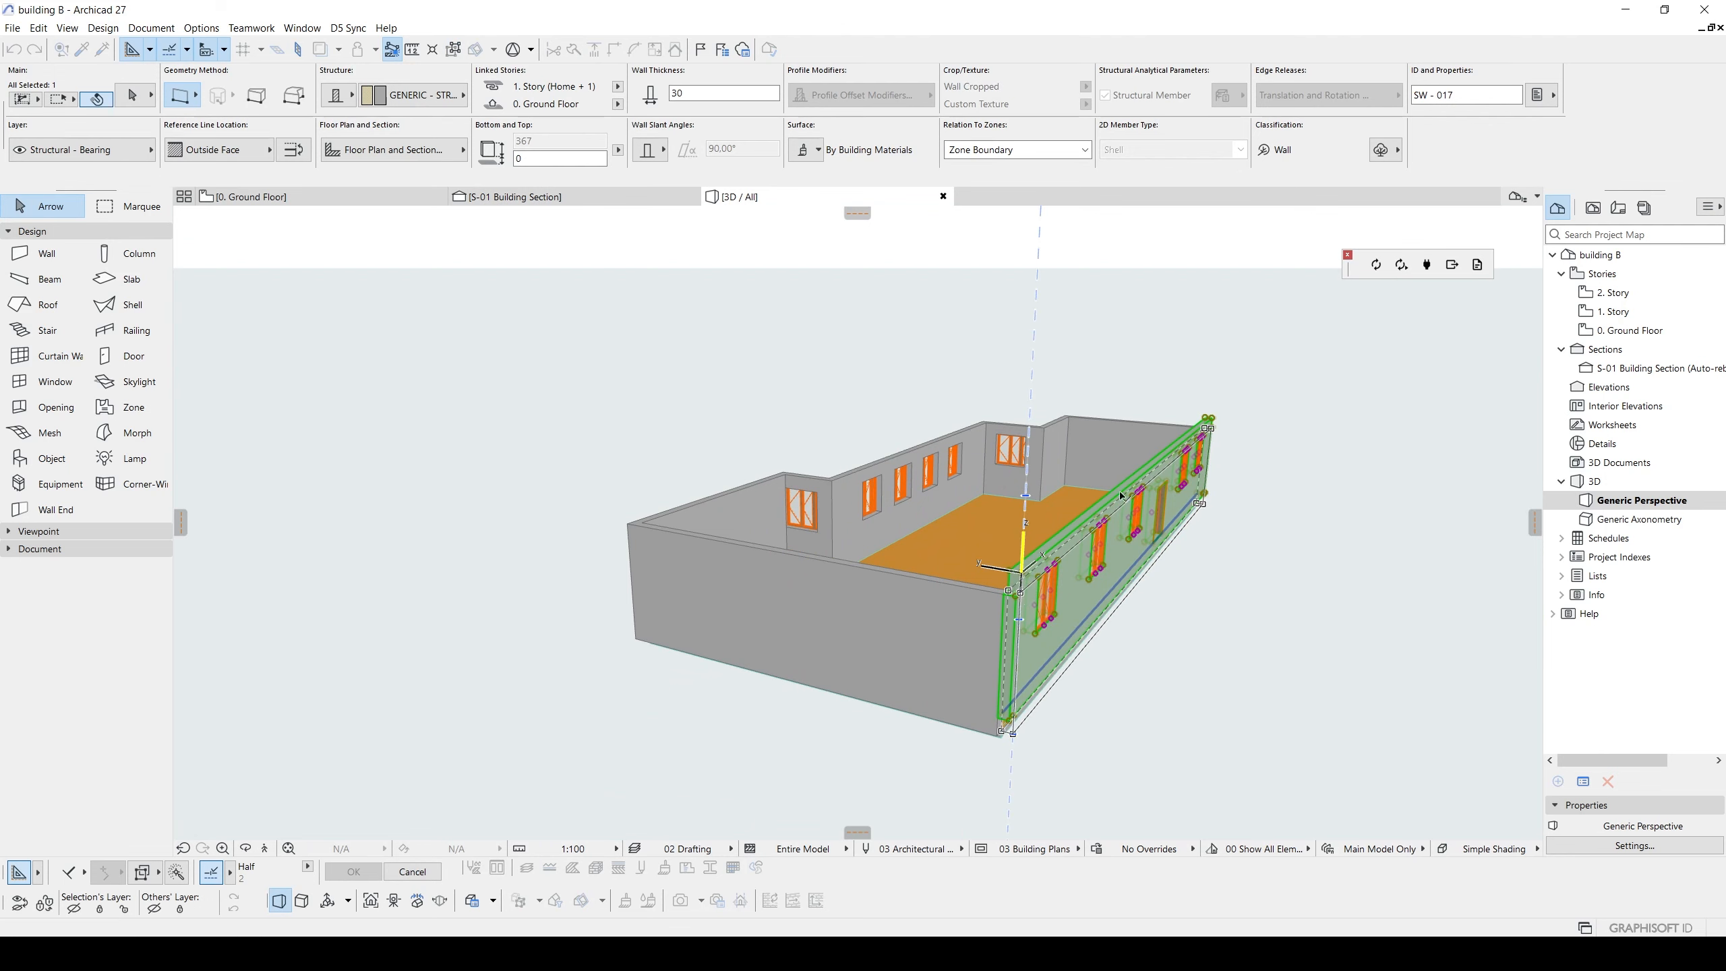
click(1197, 370)
shift+middle_drag(1200, 413, 825, 486)
scroll(609, 482, down, 2)
- Check the lowered building B in the Ground Floor plan and the S-01 section, and return to 3D
key(F2)
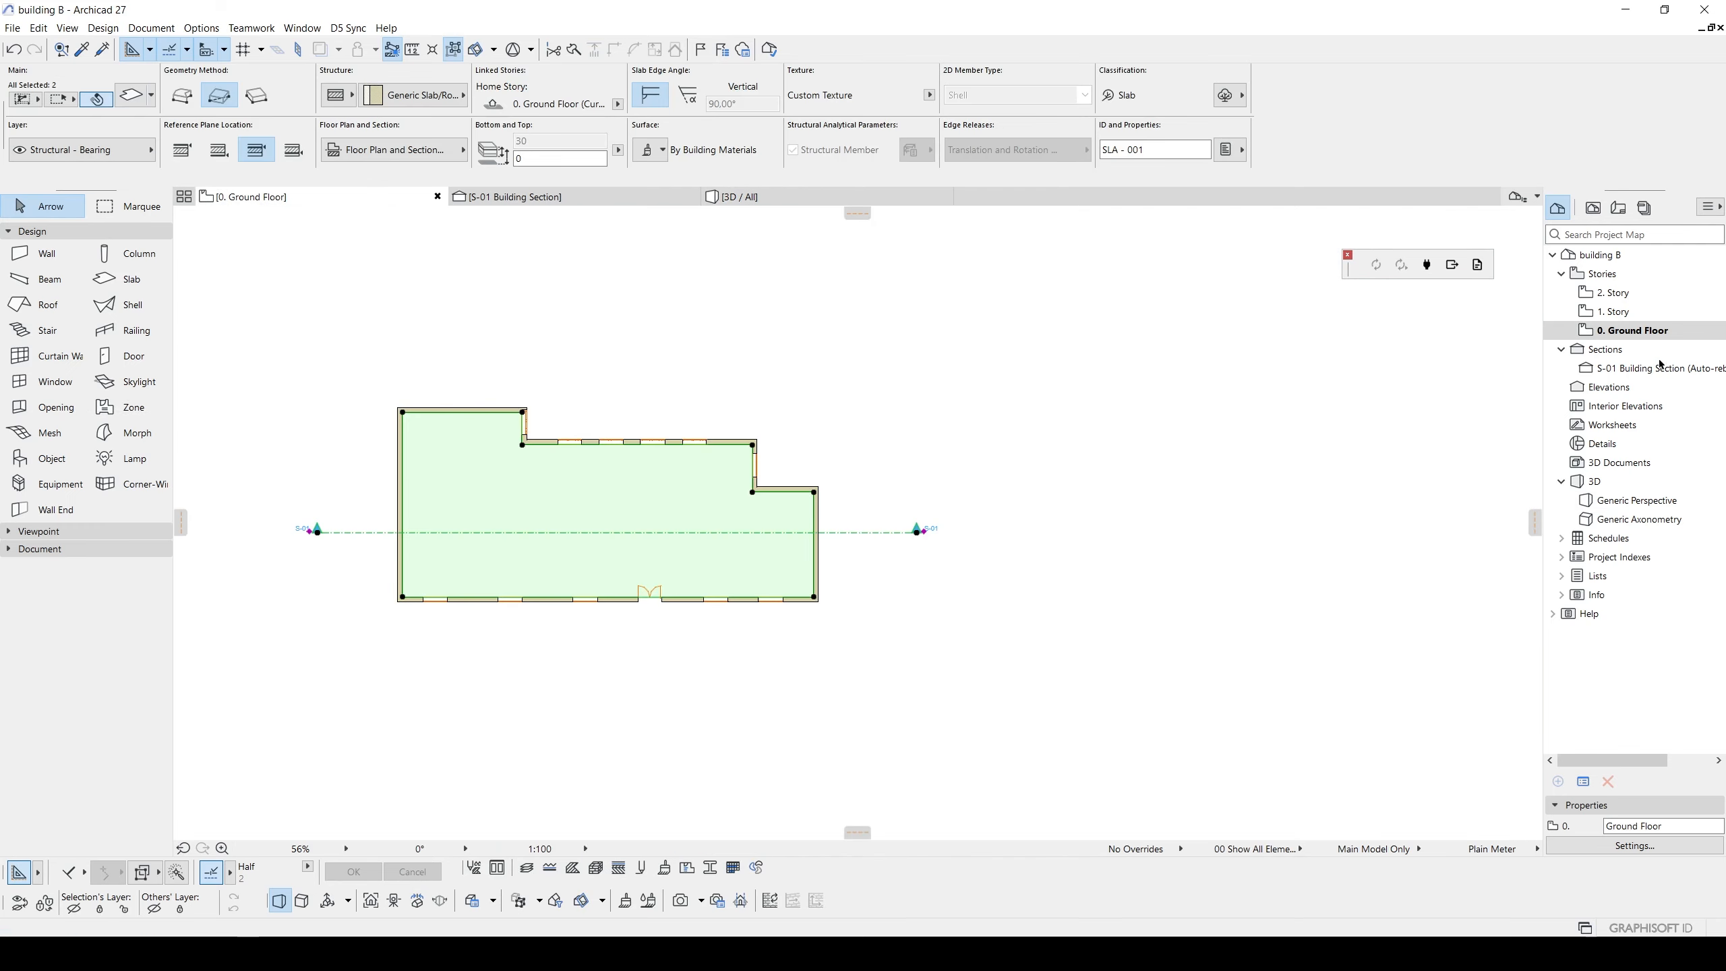
double_click(1651, 368)
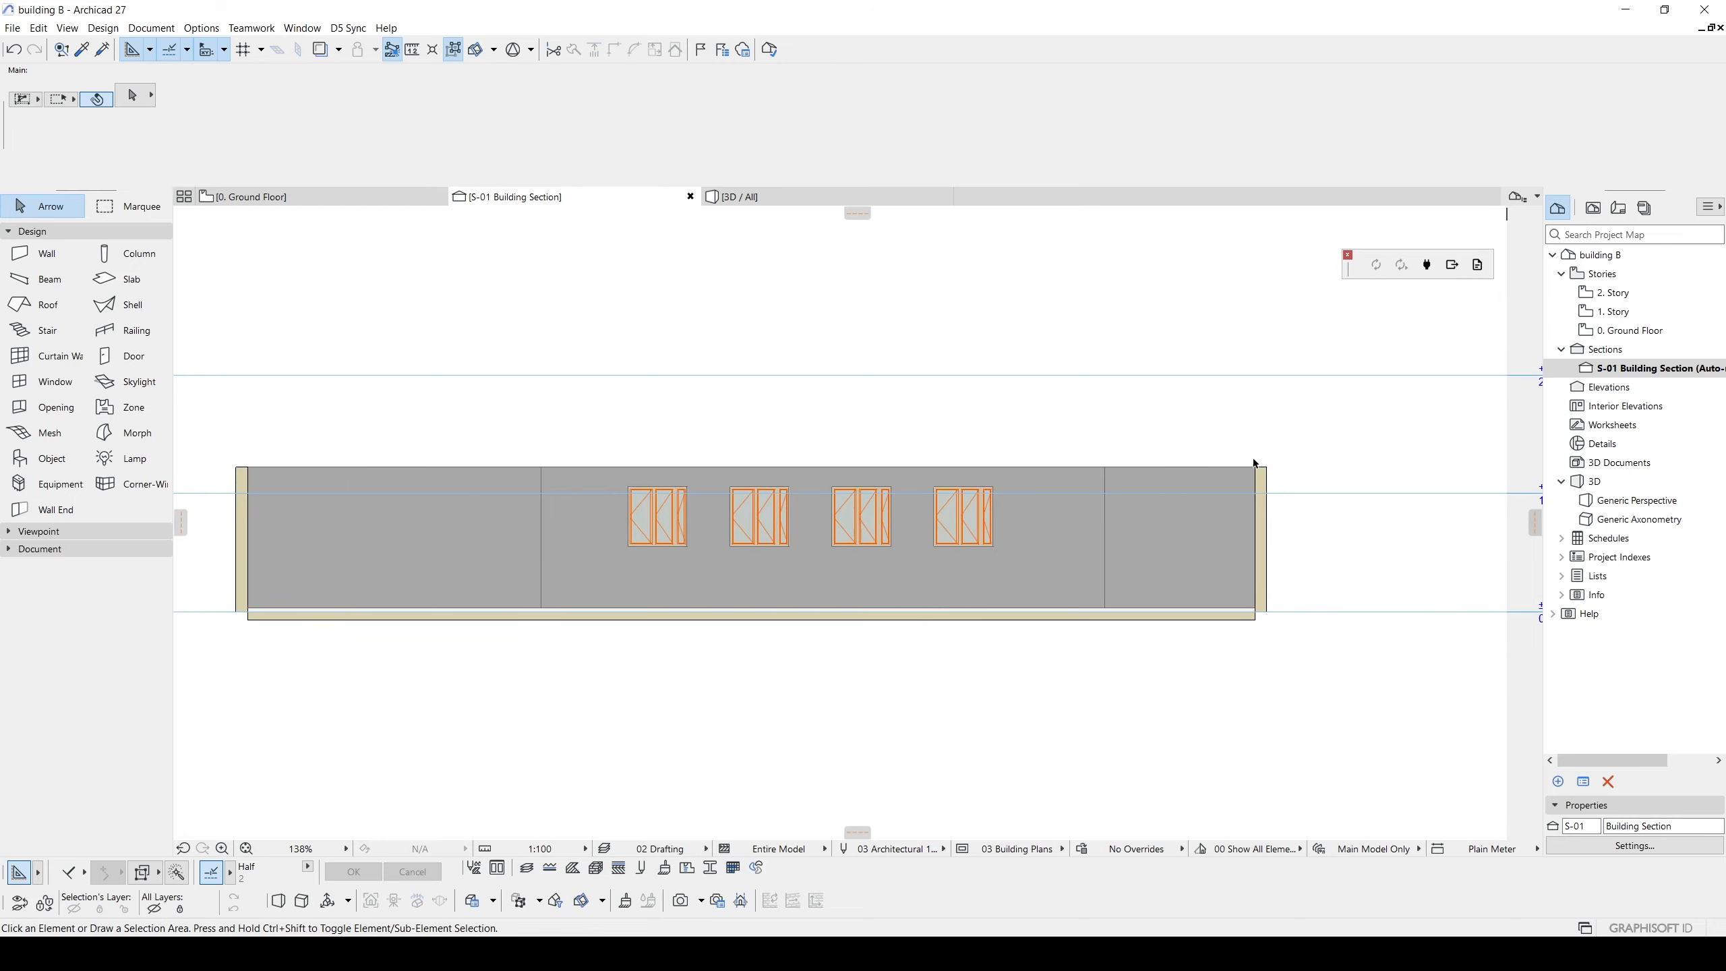
key(F3)
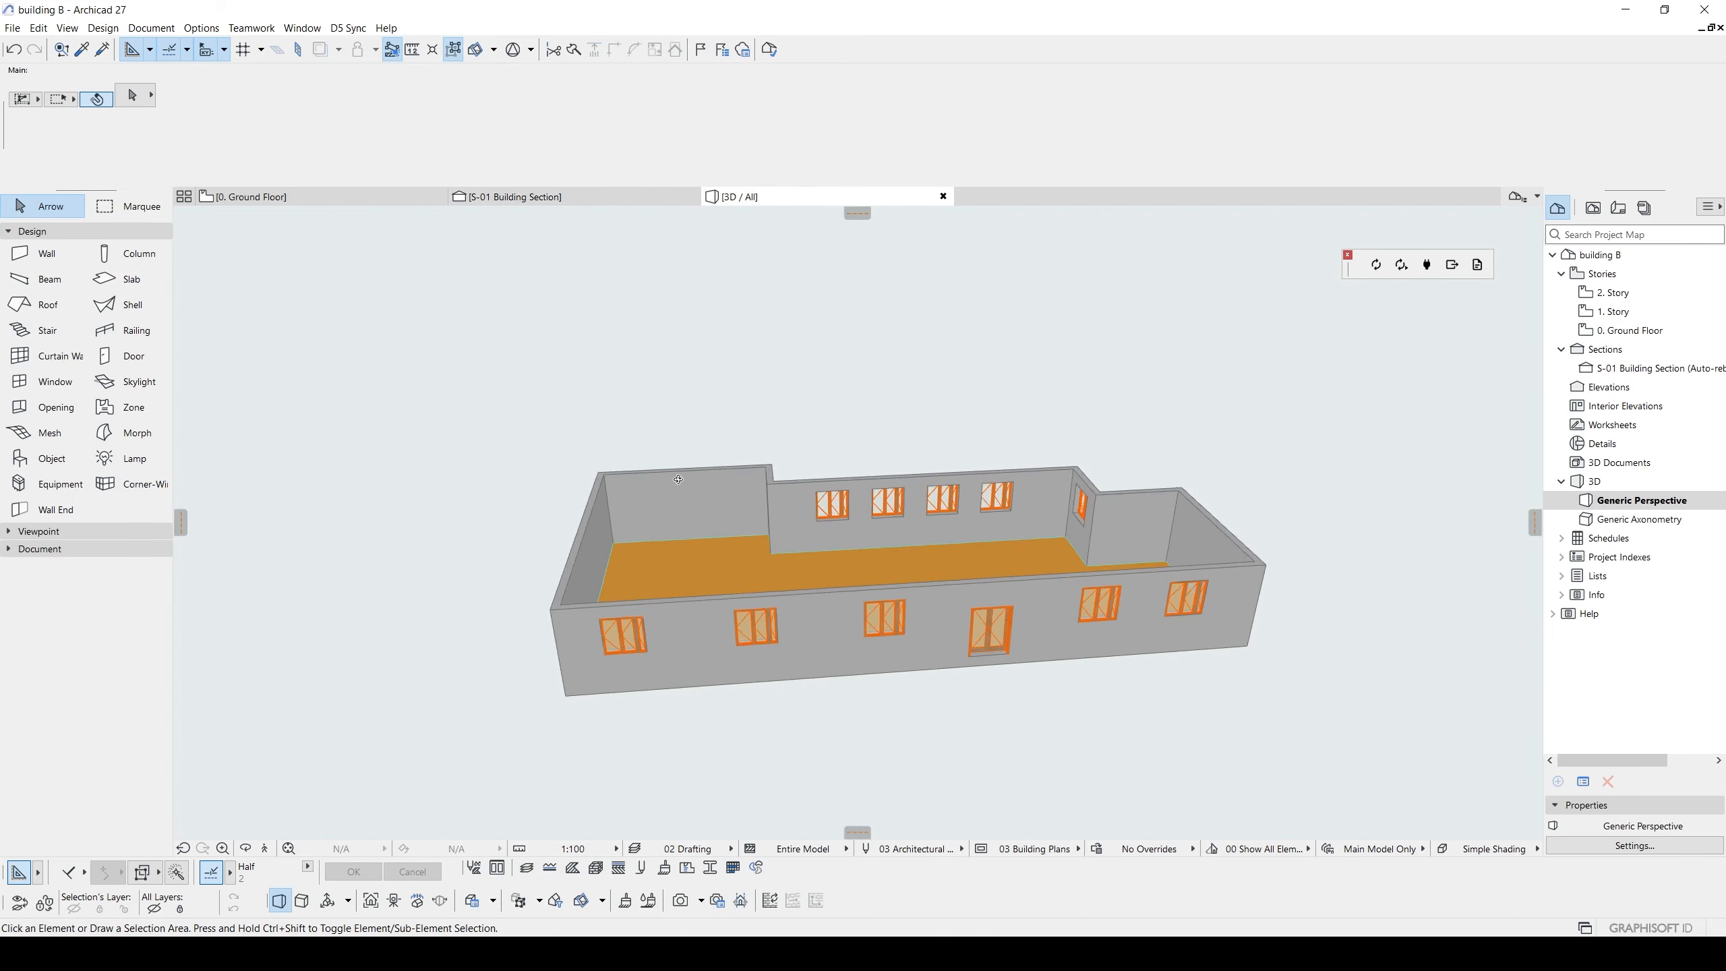
- Select all building B walls, keep their top linked to 1. Story (Home + 1), and reduce the top offset
click(1248, 392)
click(752, 491)
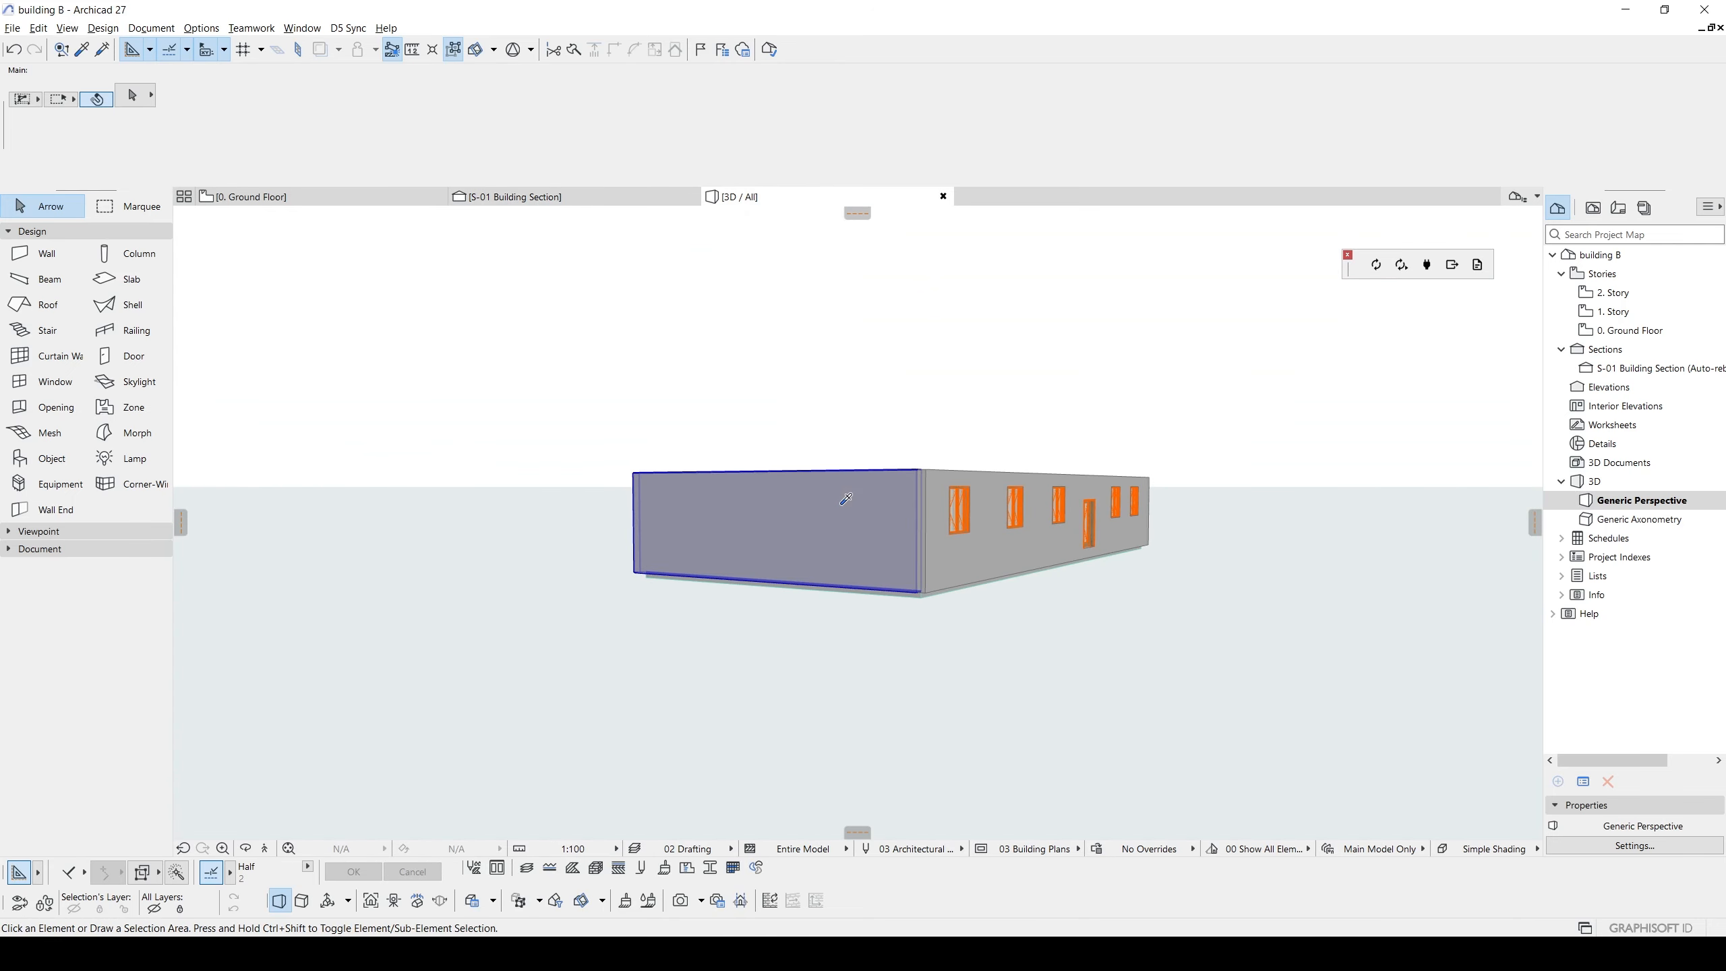
scroll(855, 443, up, 3)
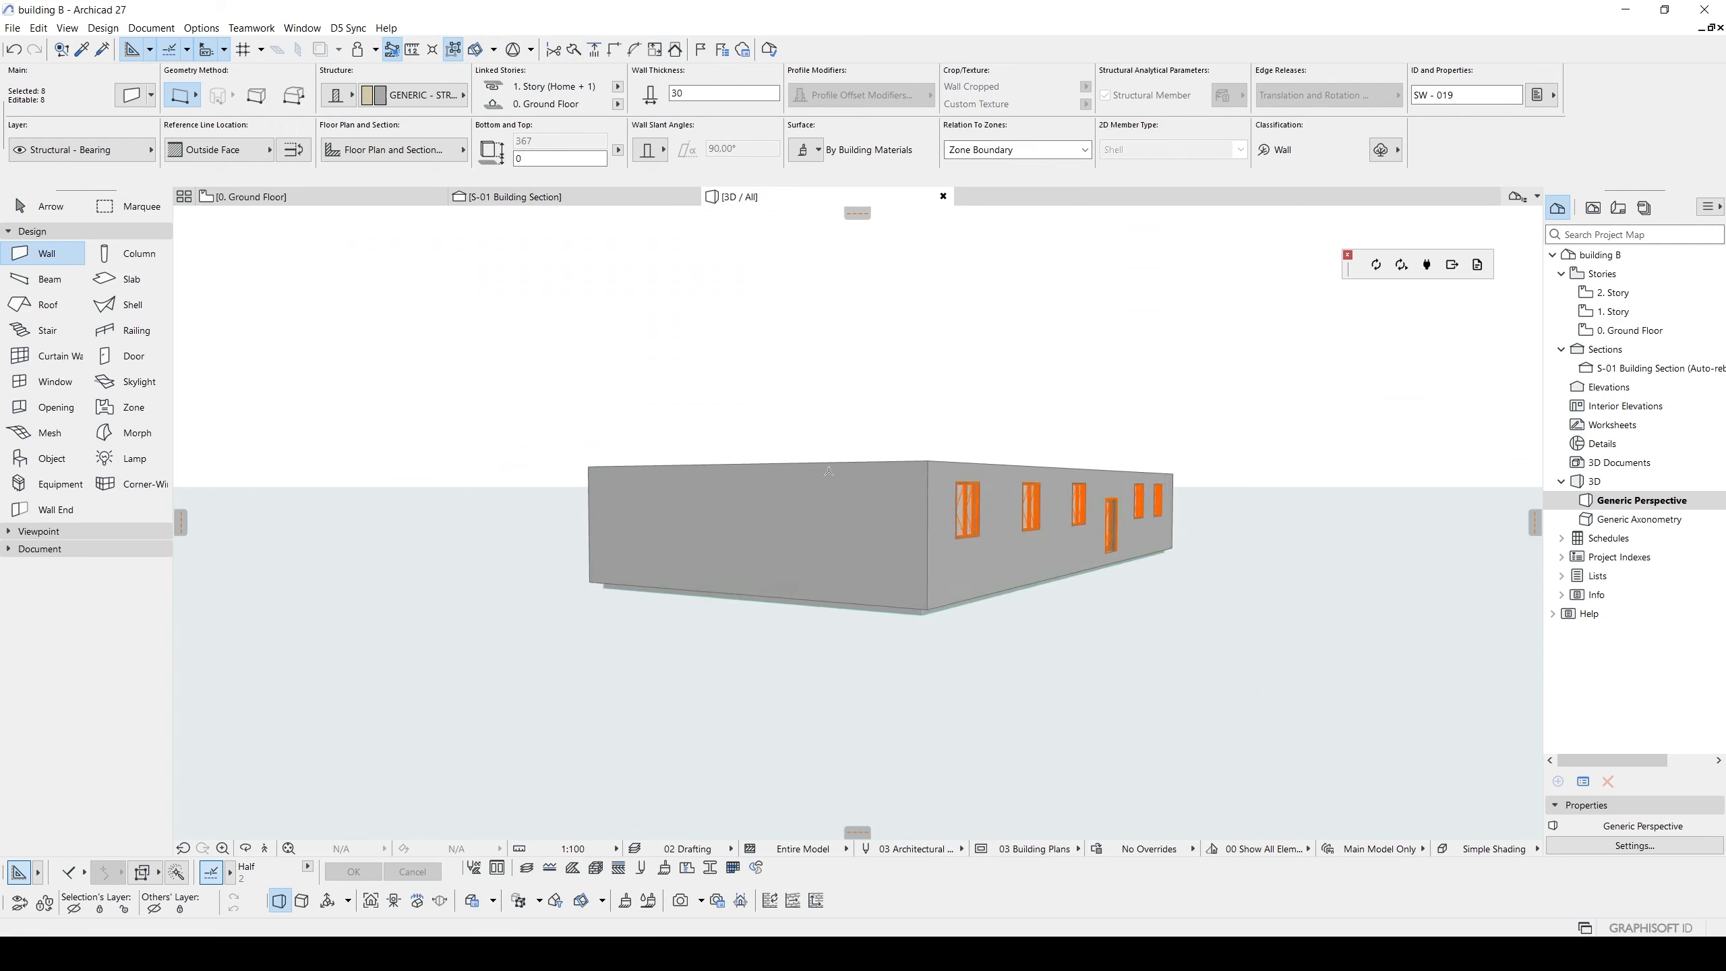
key(ctrl+t)
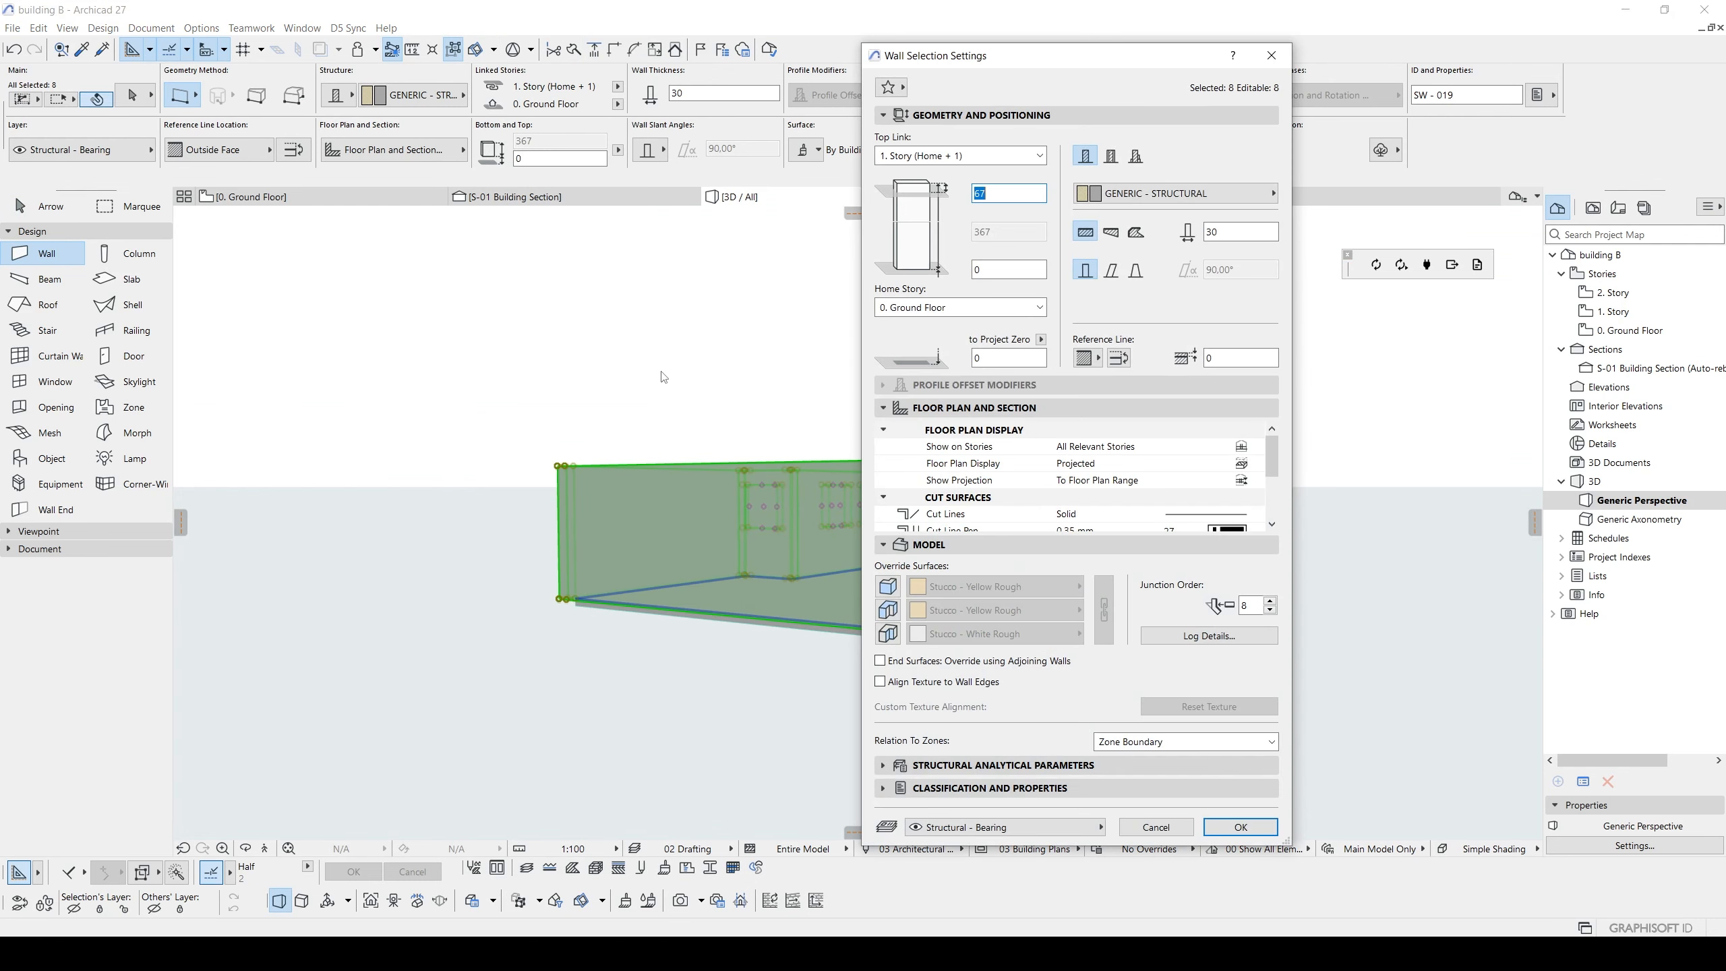
click(978, 156)
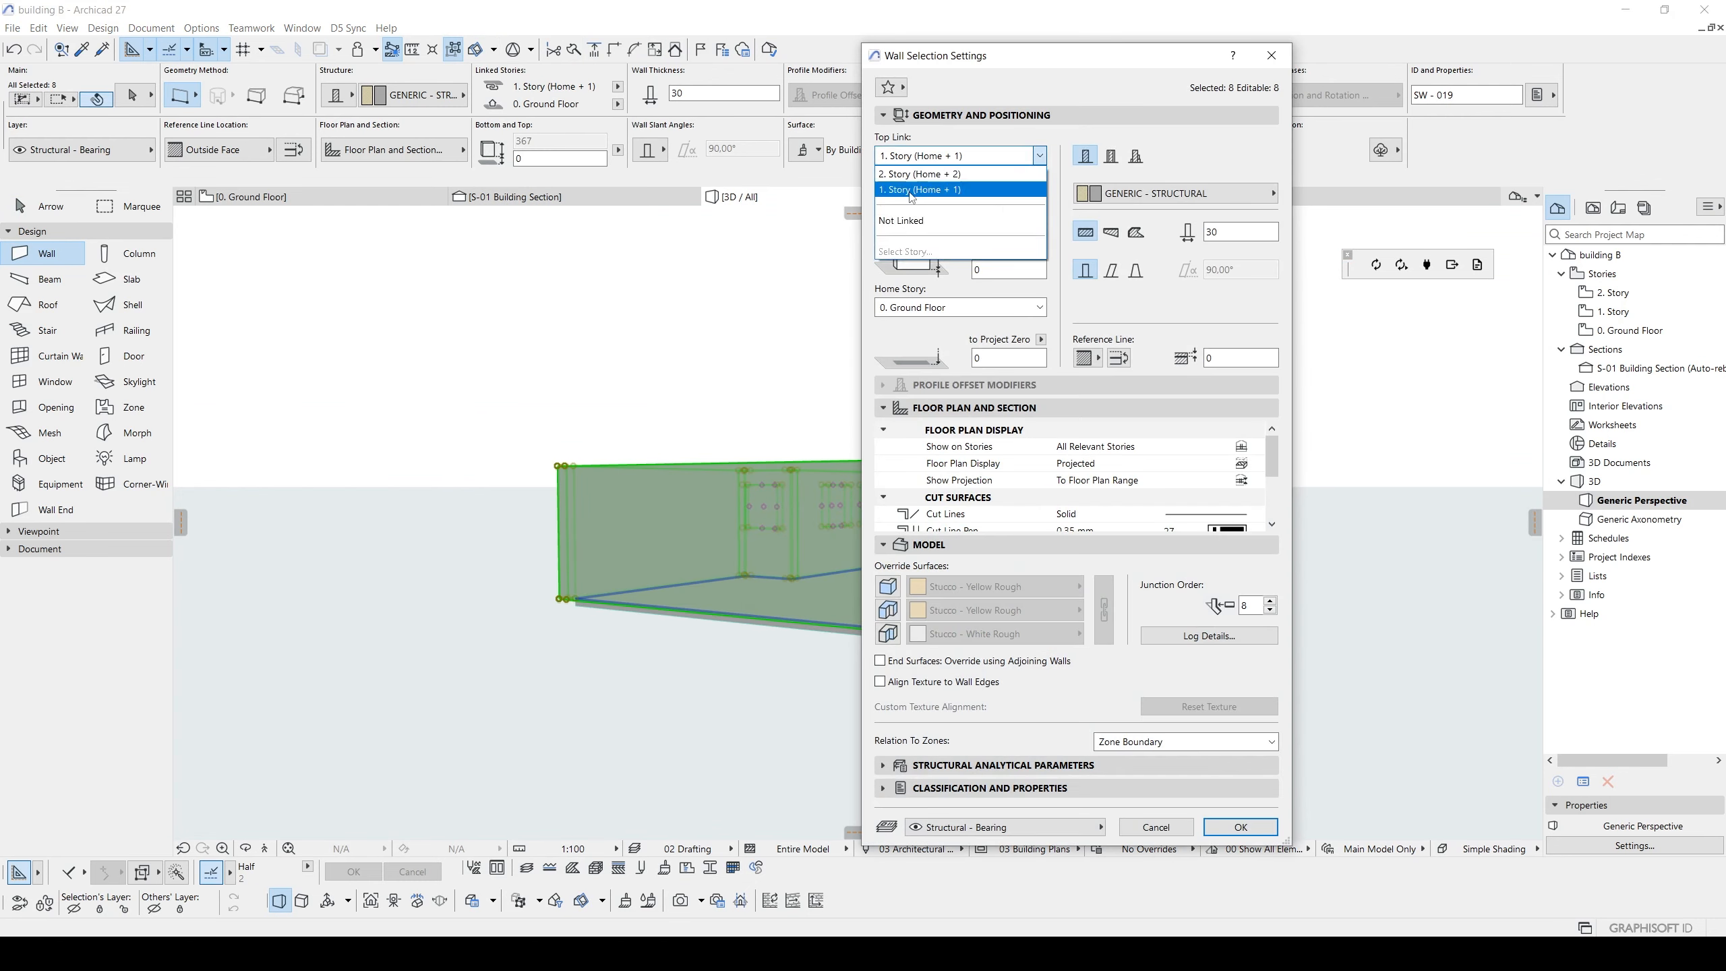
click(945, 189)
double_click(1001, 194)
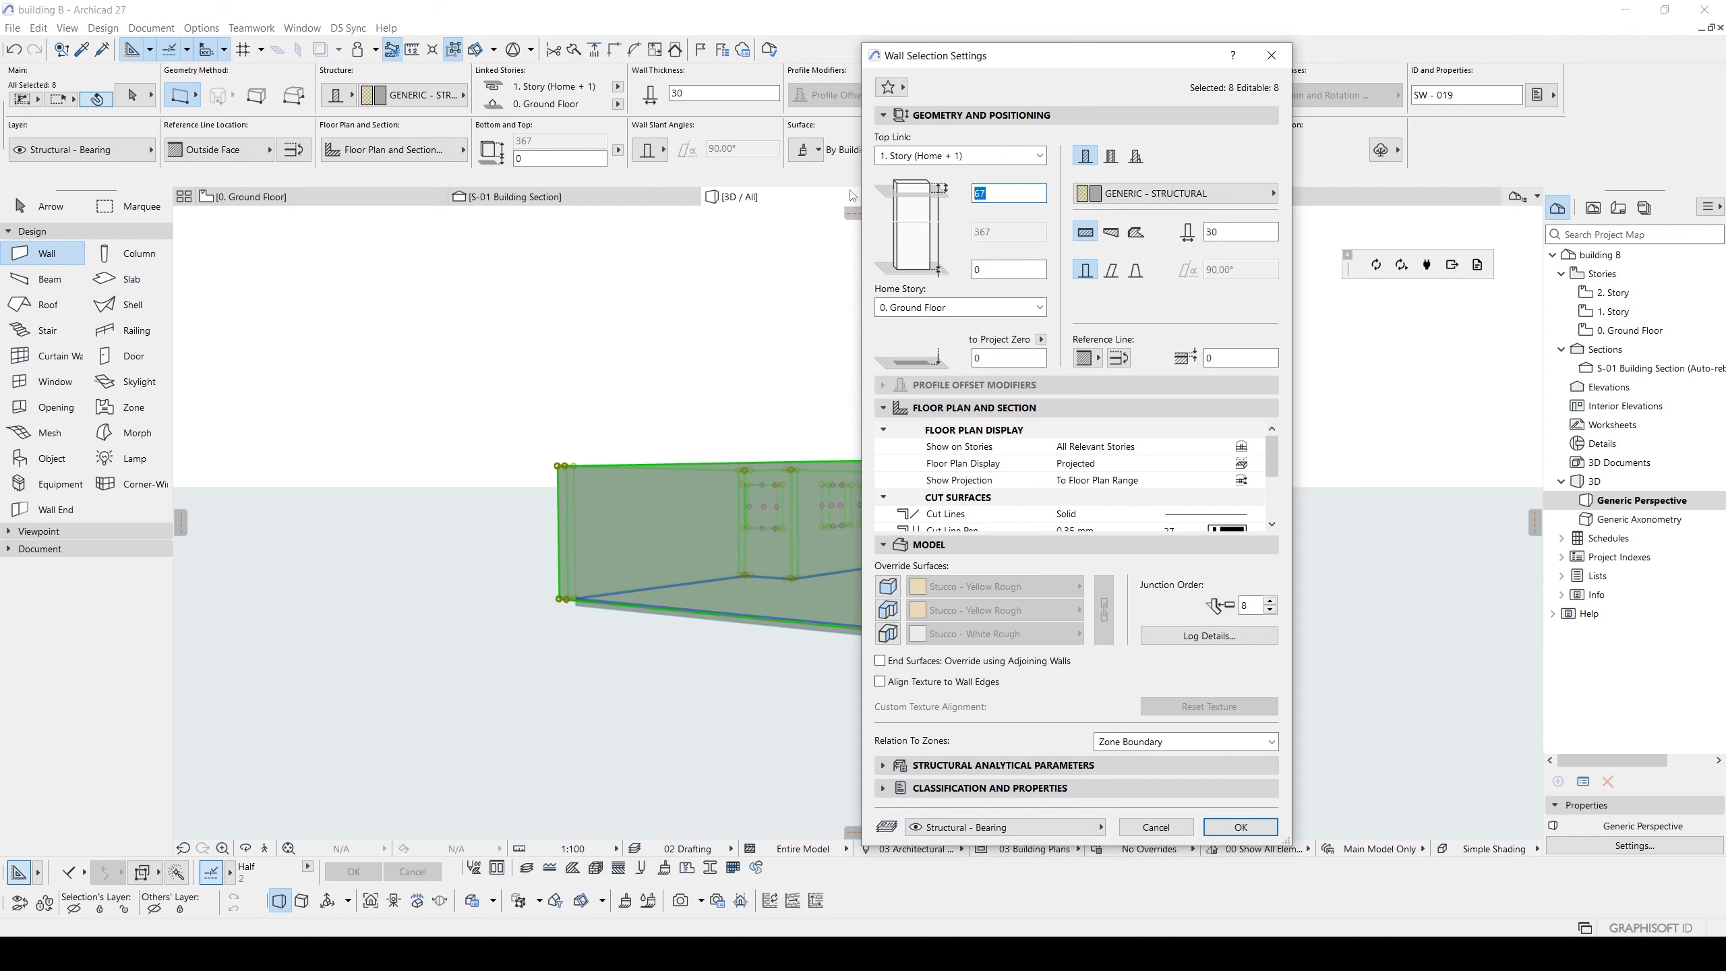
click(1239, 827)
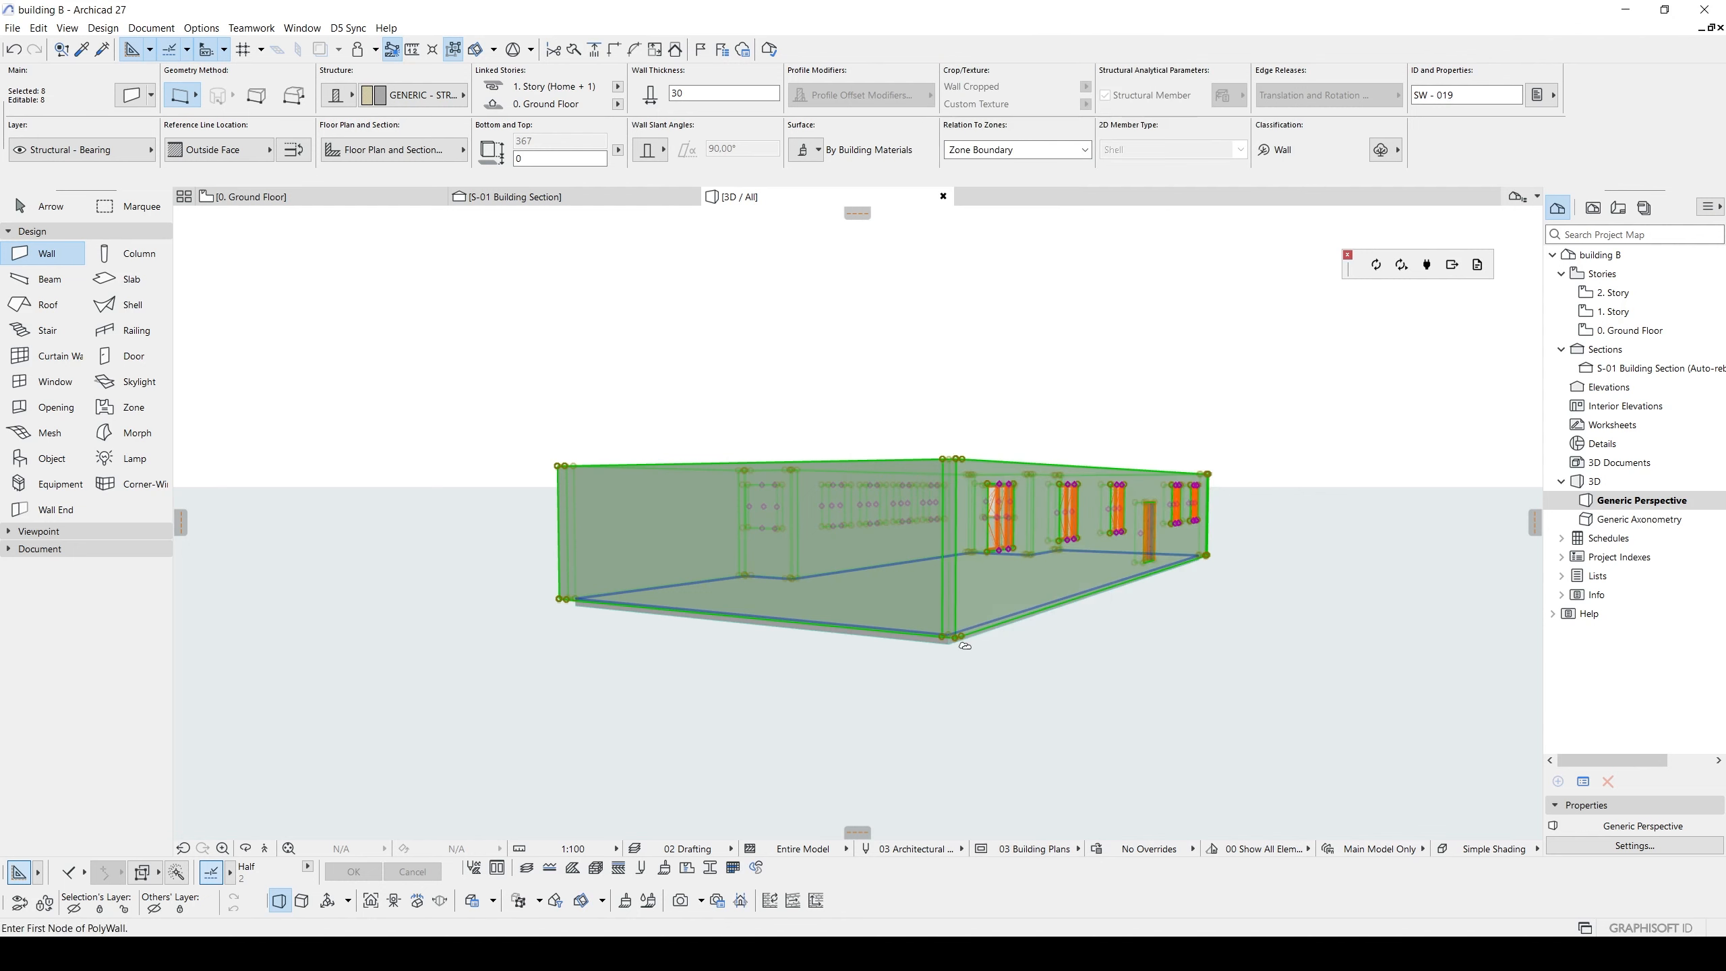
key(Escape)
- Lower the Sill to Wall base height of all building B windows and clear the selection
alt+click(1000, 505)
key(ctrl+a)
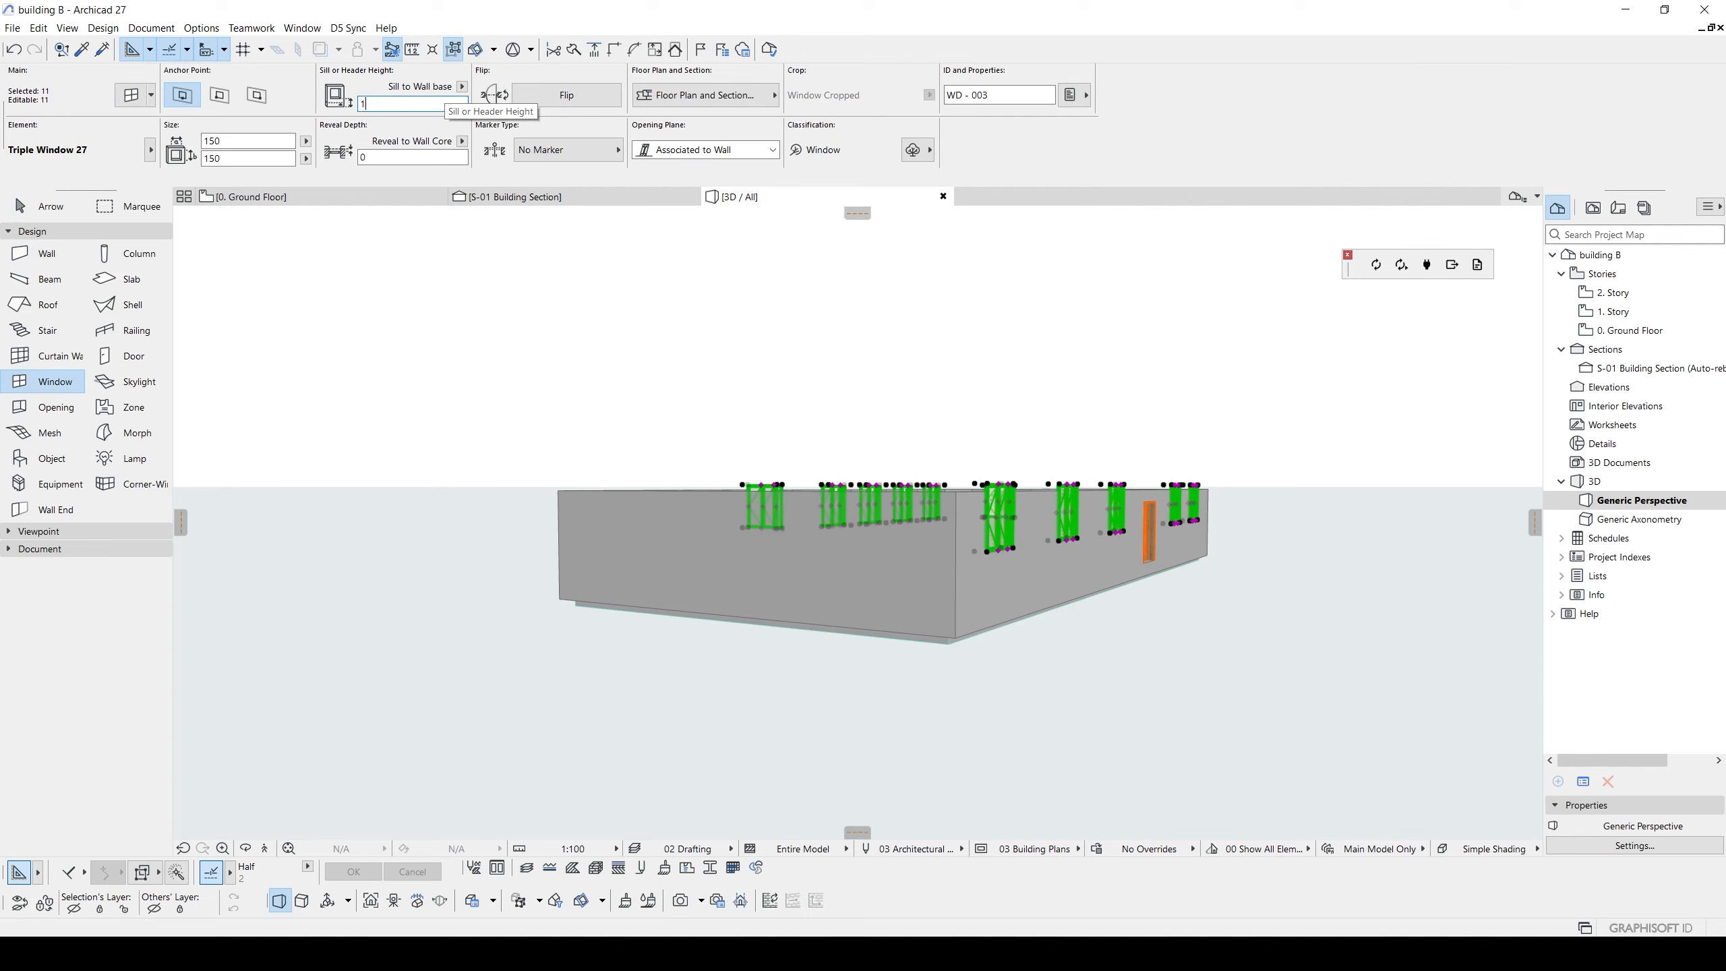
key(Return)
shift+middle_drag(930, 469, 472, 298)
key(Escape)
key(Escape)
click(903, 560)
click(898, 556)
key(Escape)
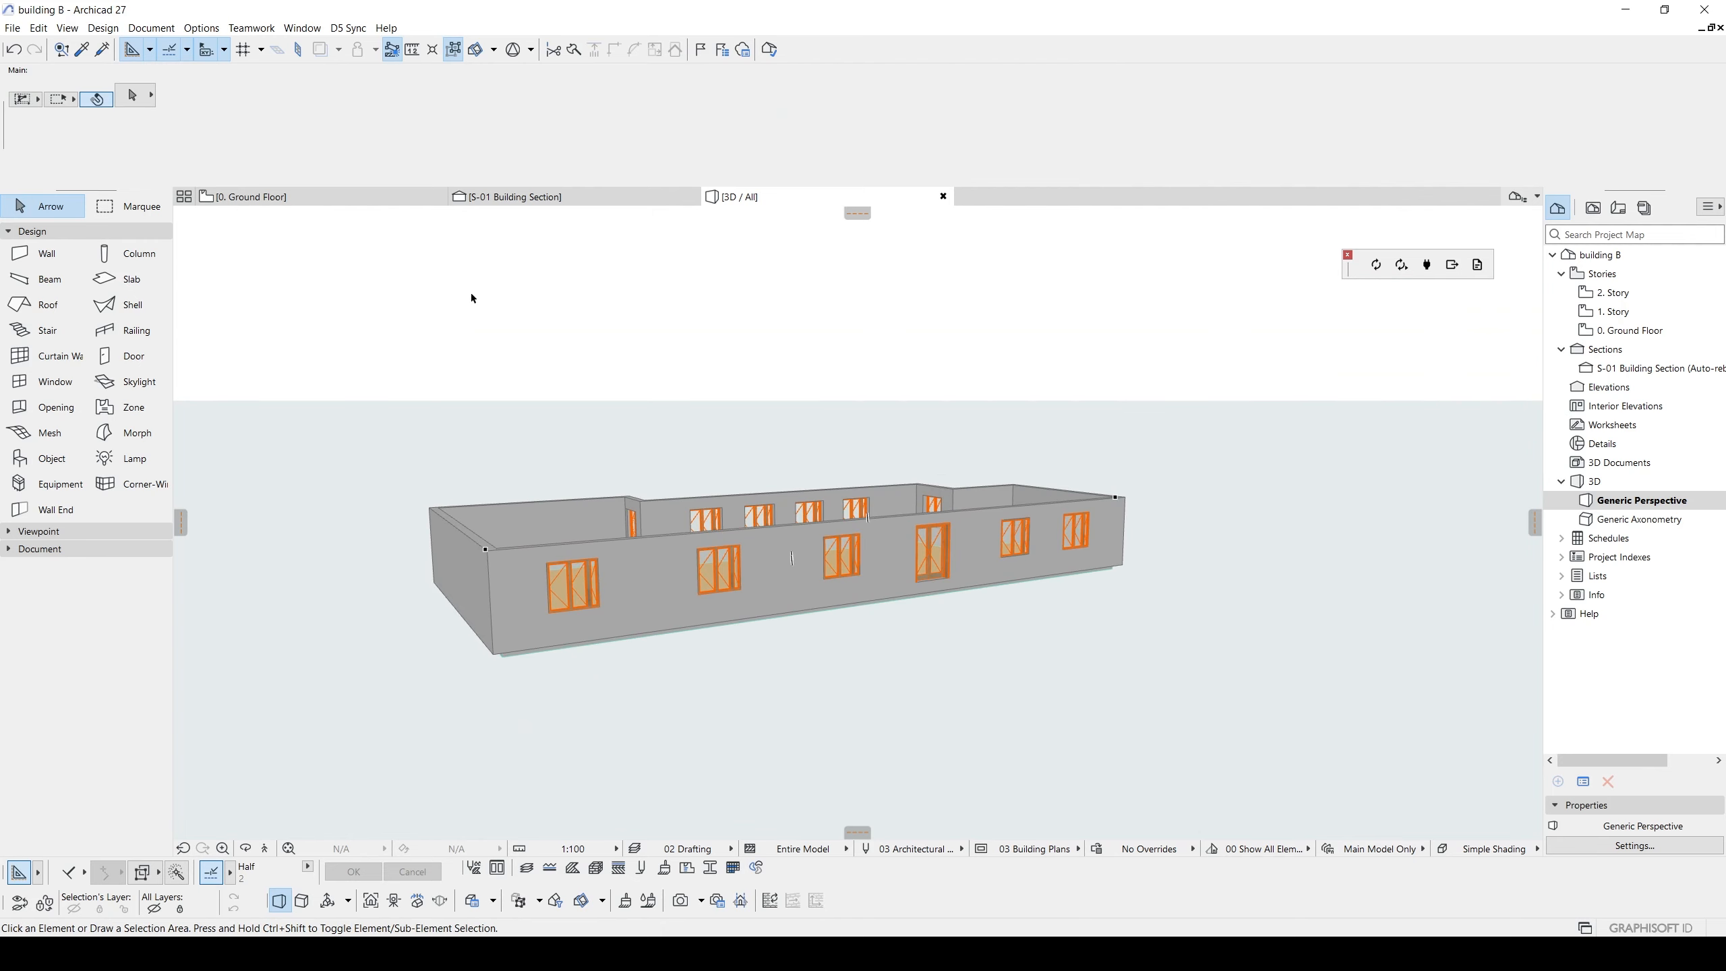
- Save the building B project and switch to the Untitled site project
click(12, 27)
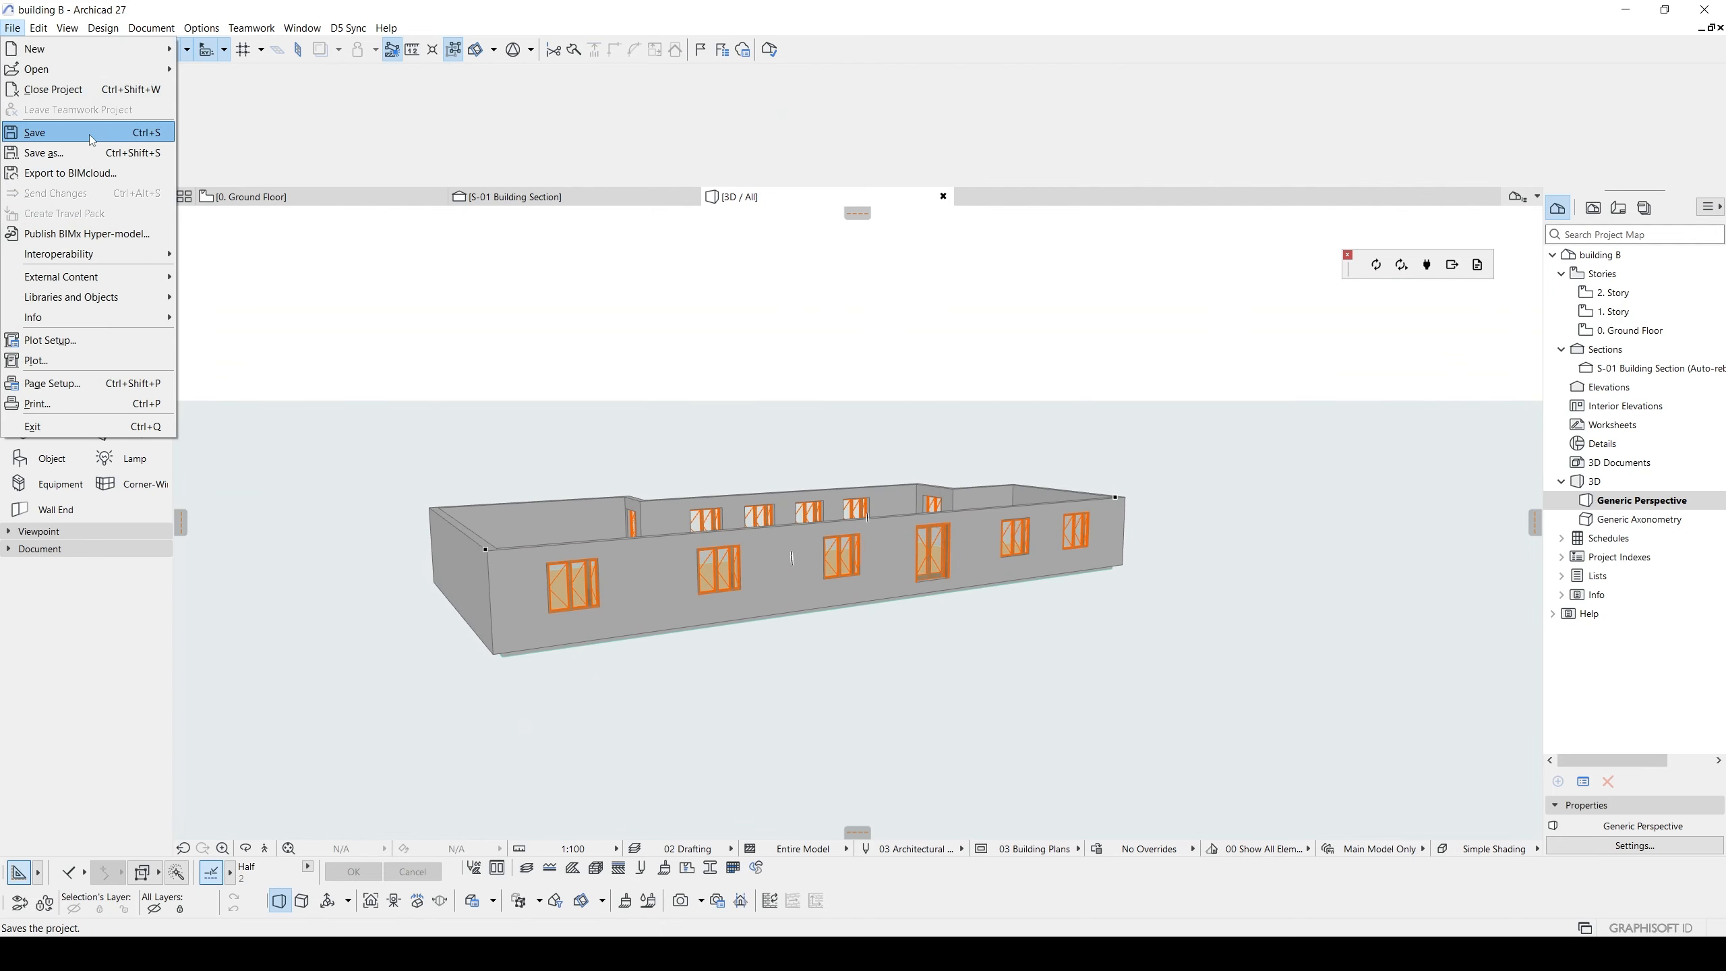
click(41, 128)
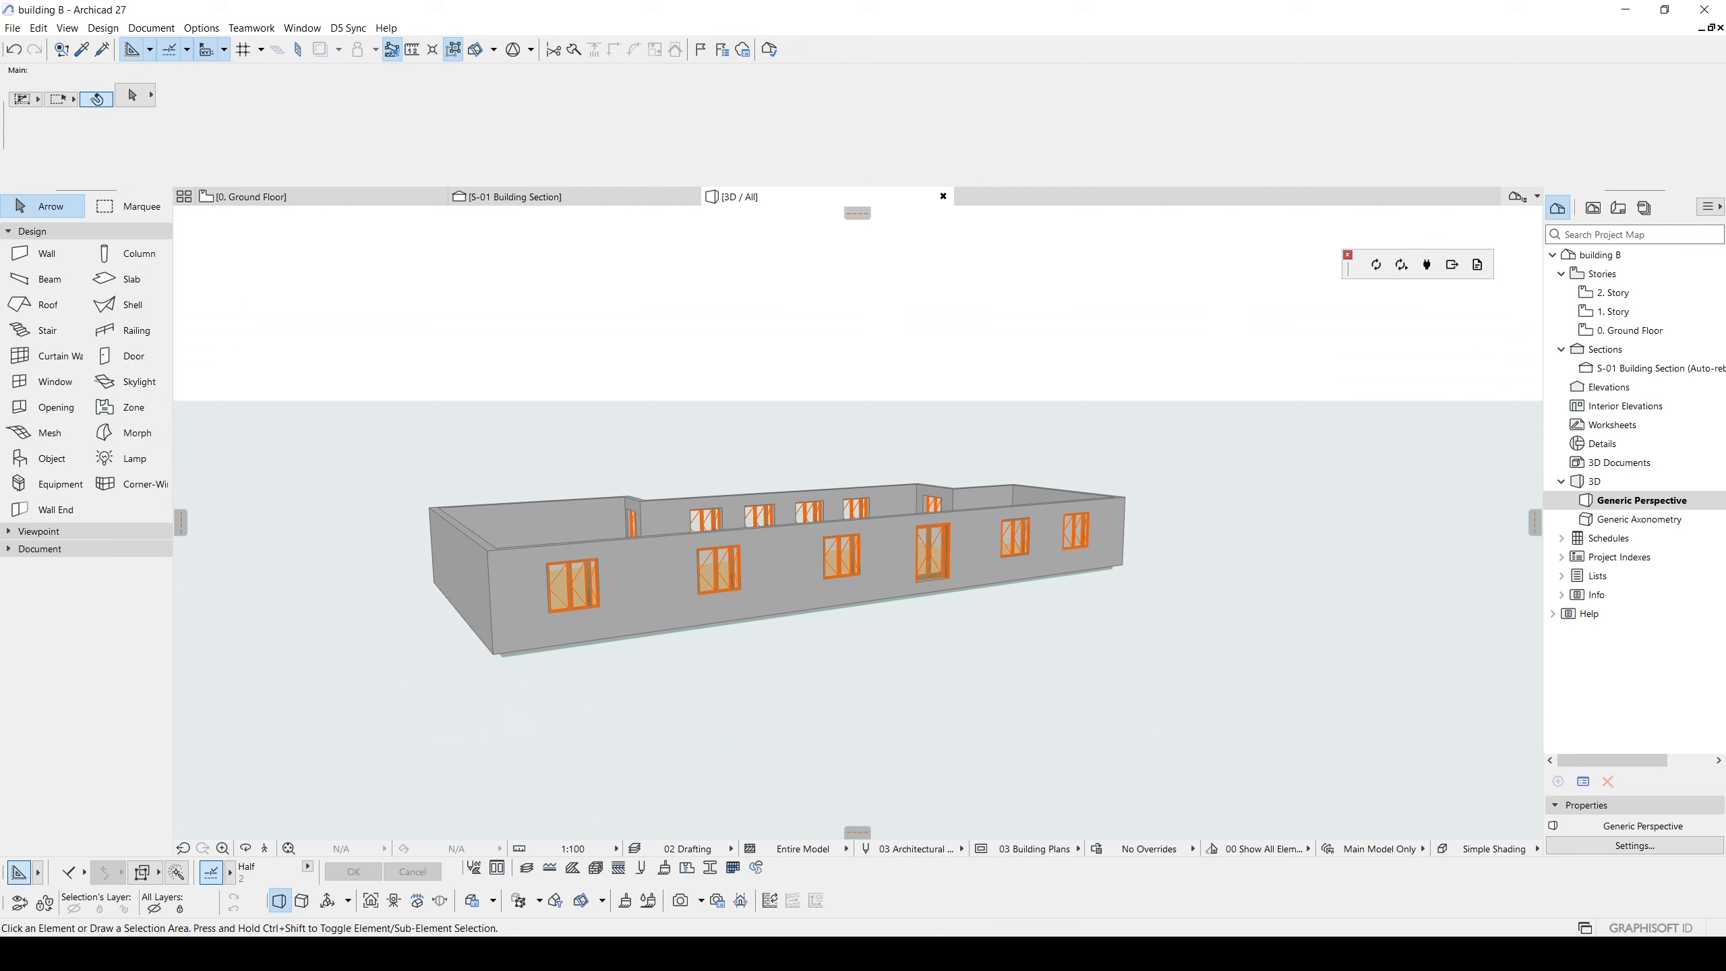
mouse_move(894, 954)
click(699, 909)
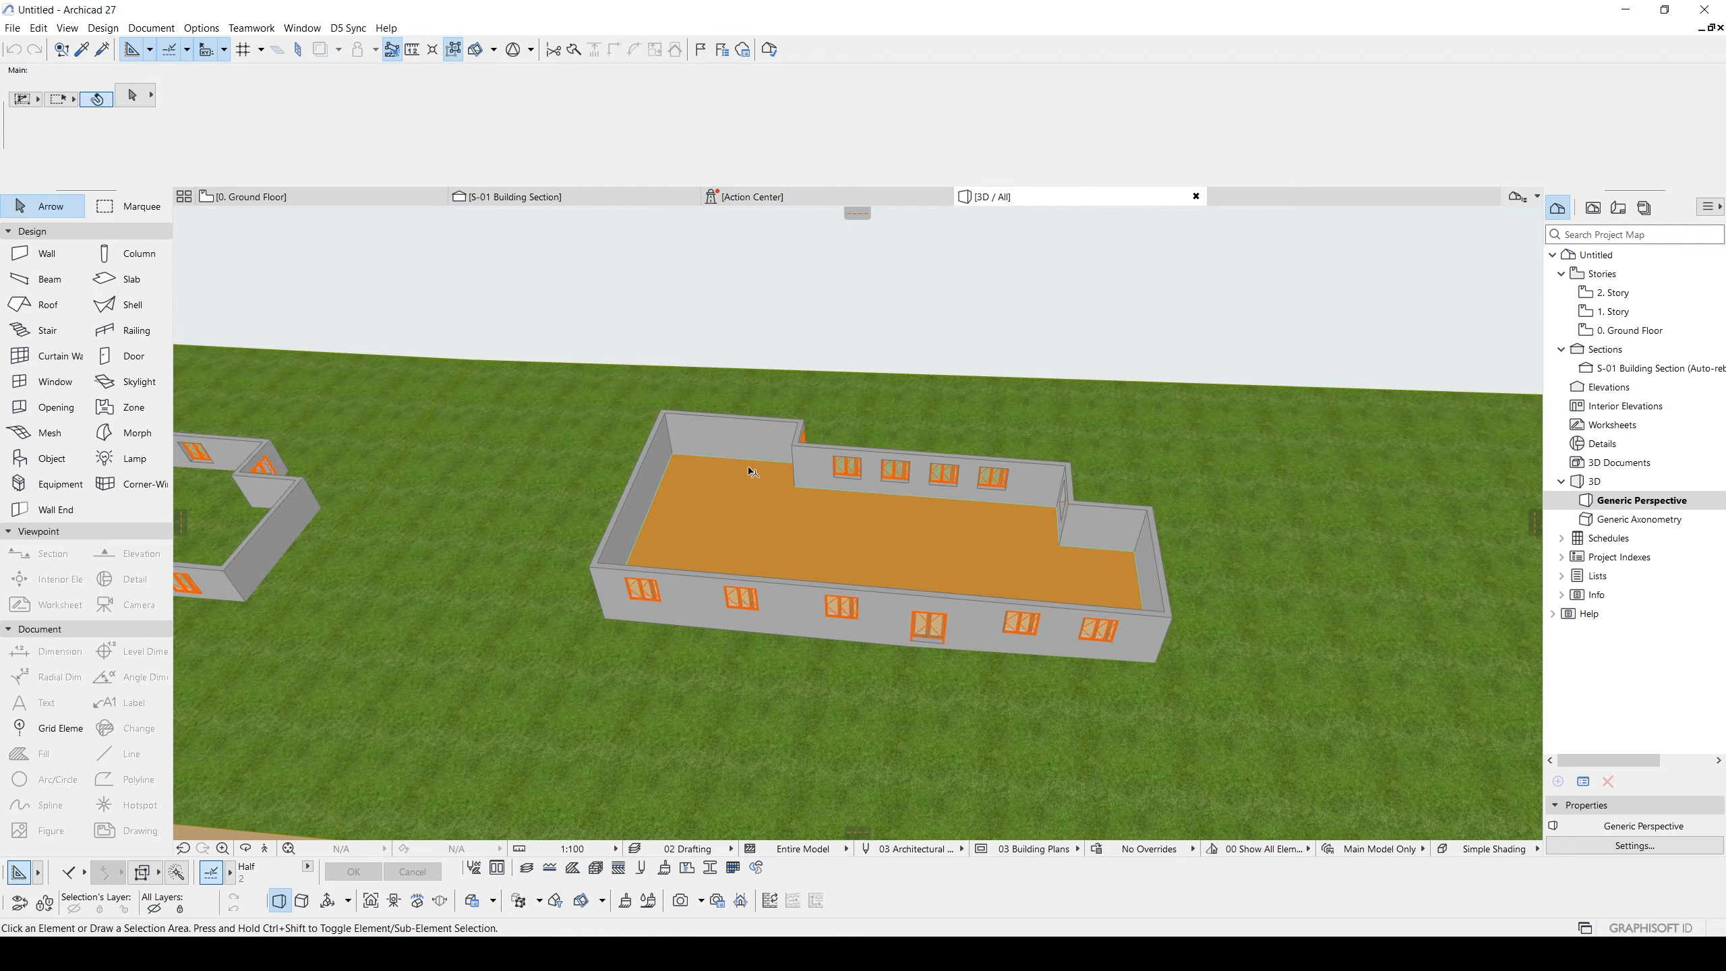
- Select all building B elements in the site project's 3D view and delete them
click(751, 471)
right_click(759, 300)
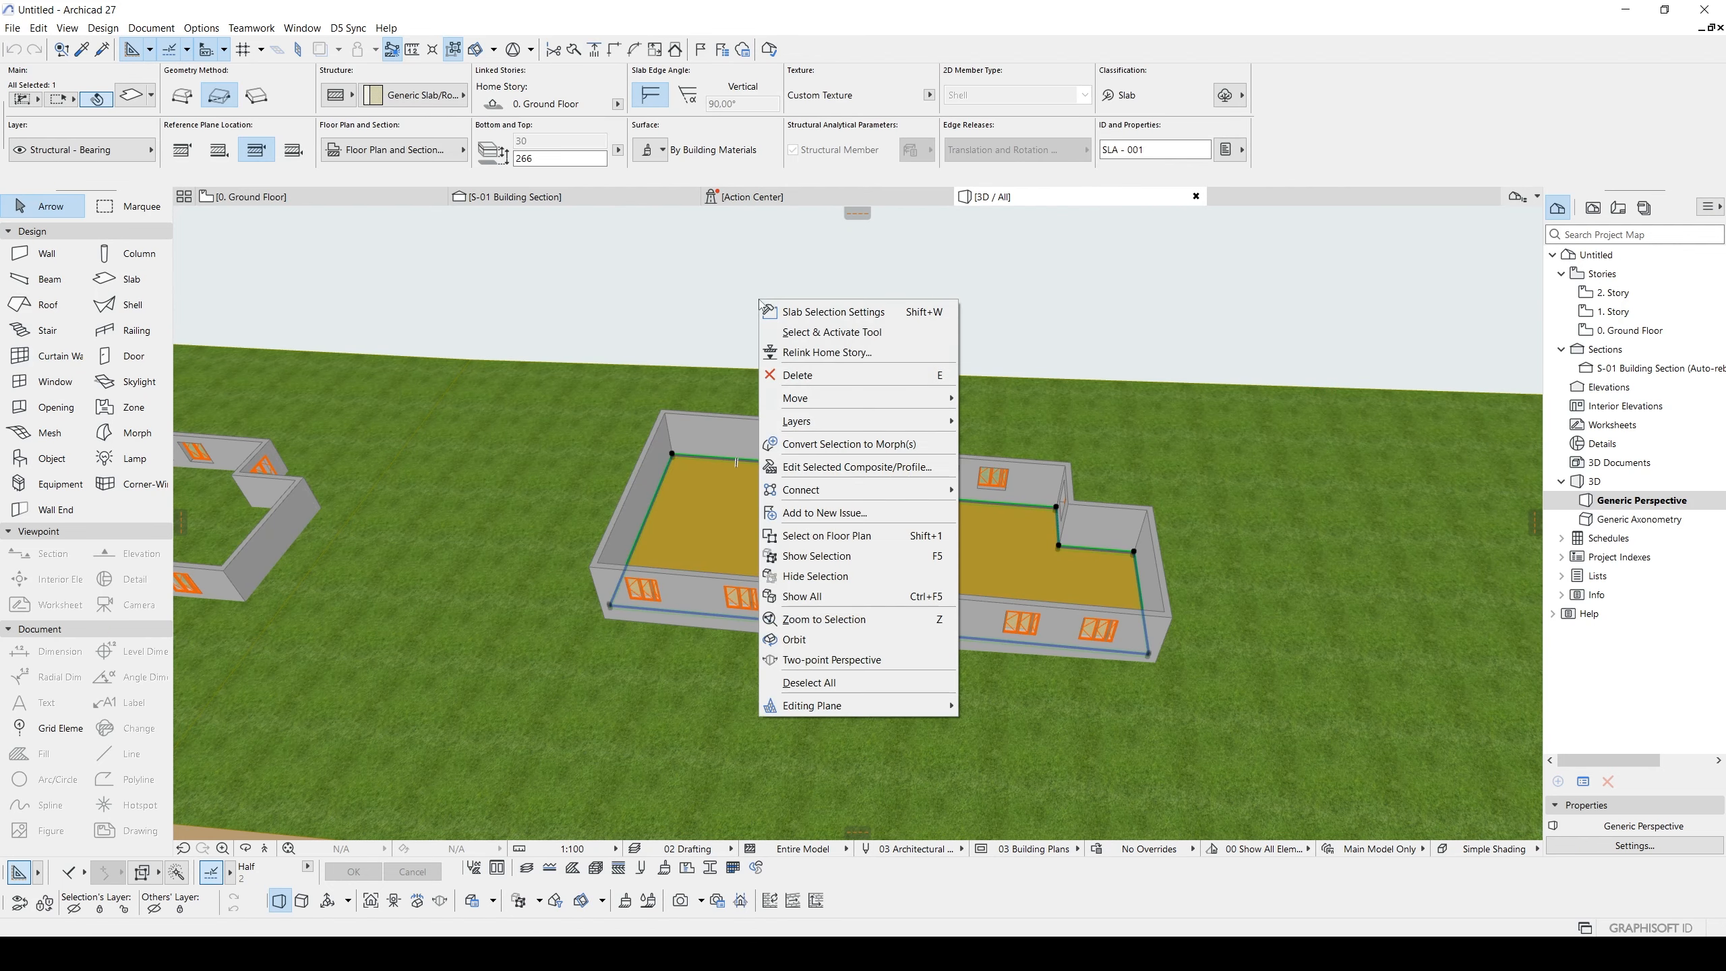
click(606, 364)
drag(523, 290, 1054, 624)
click(1065, 635)
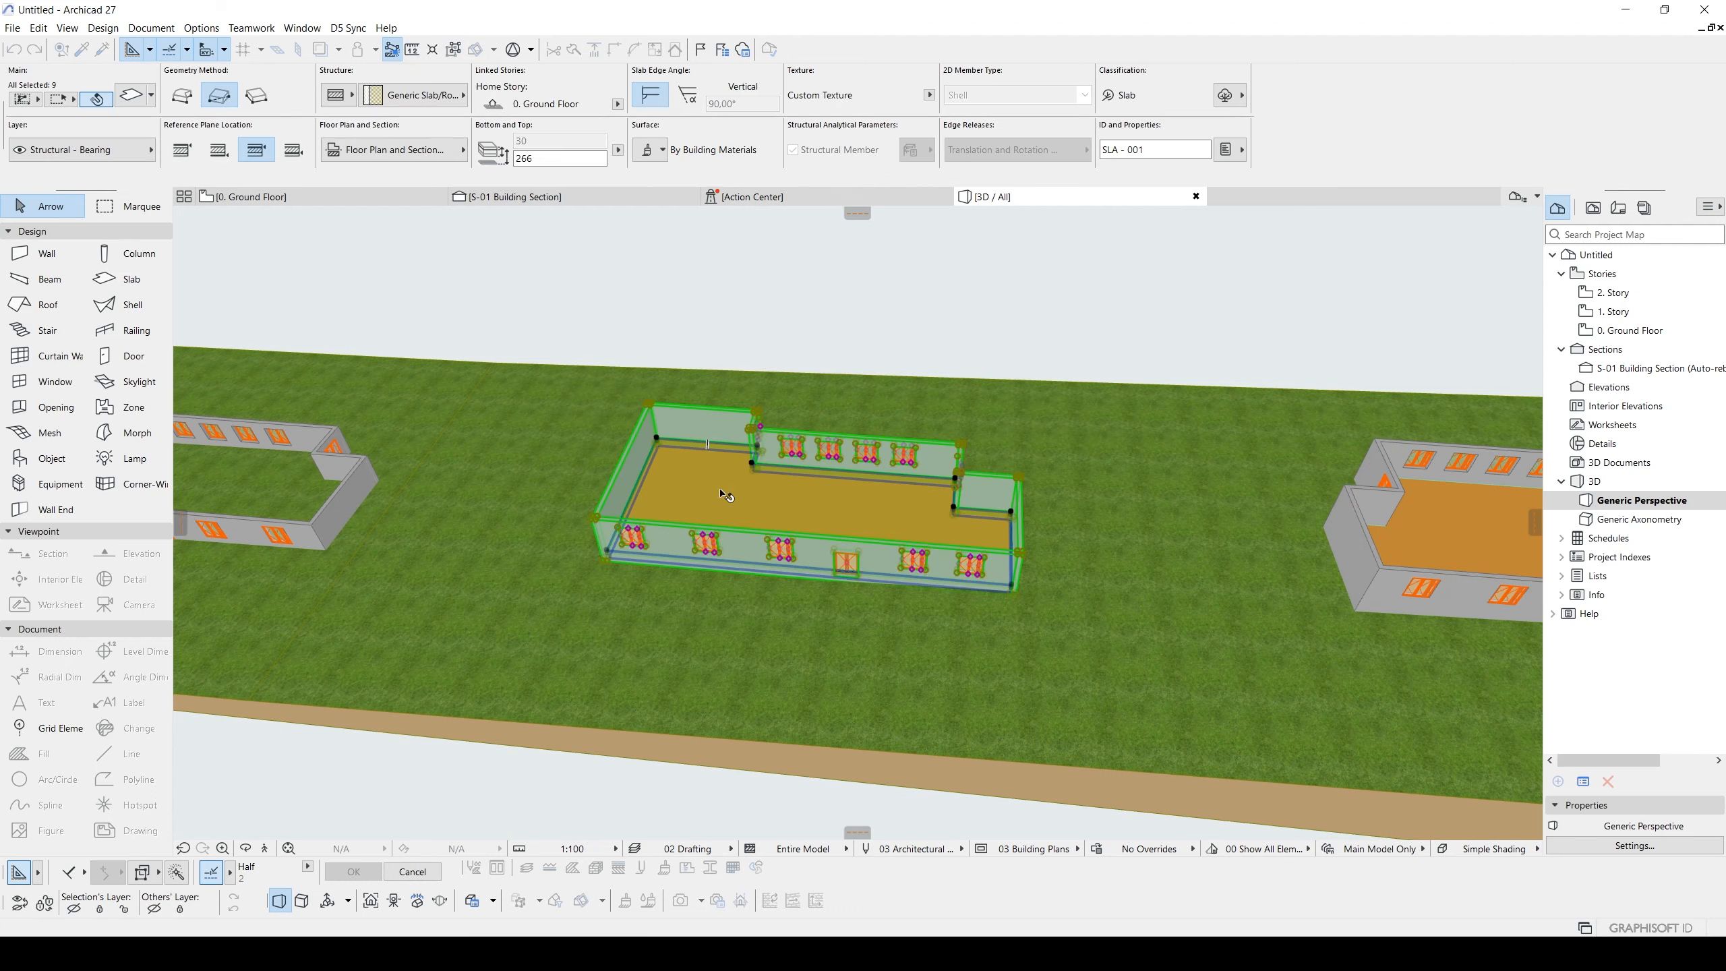
key(Delete)
shift+middle_drag(566, 470, 826, 507)
scroll(952, 527, up, 1)
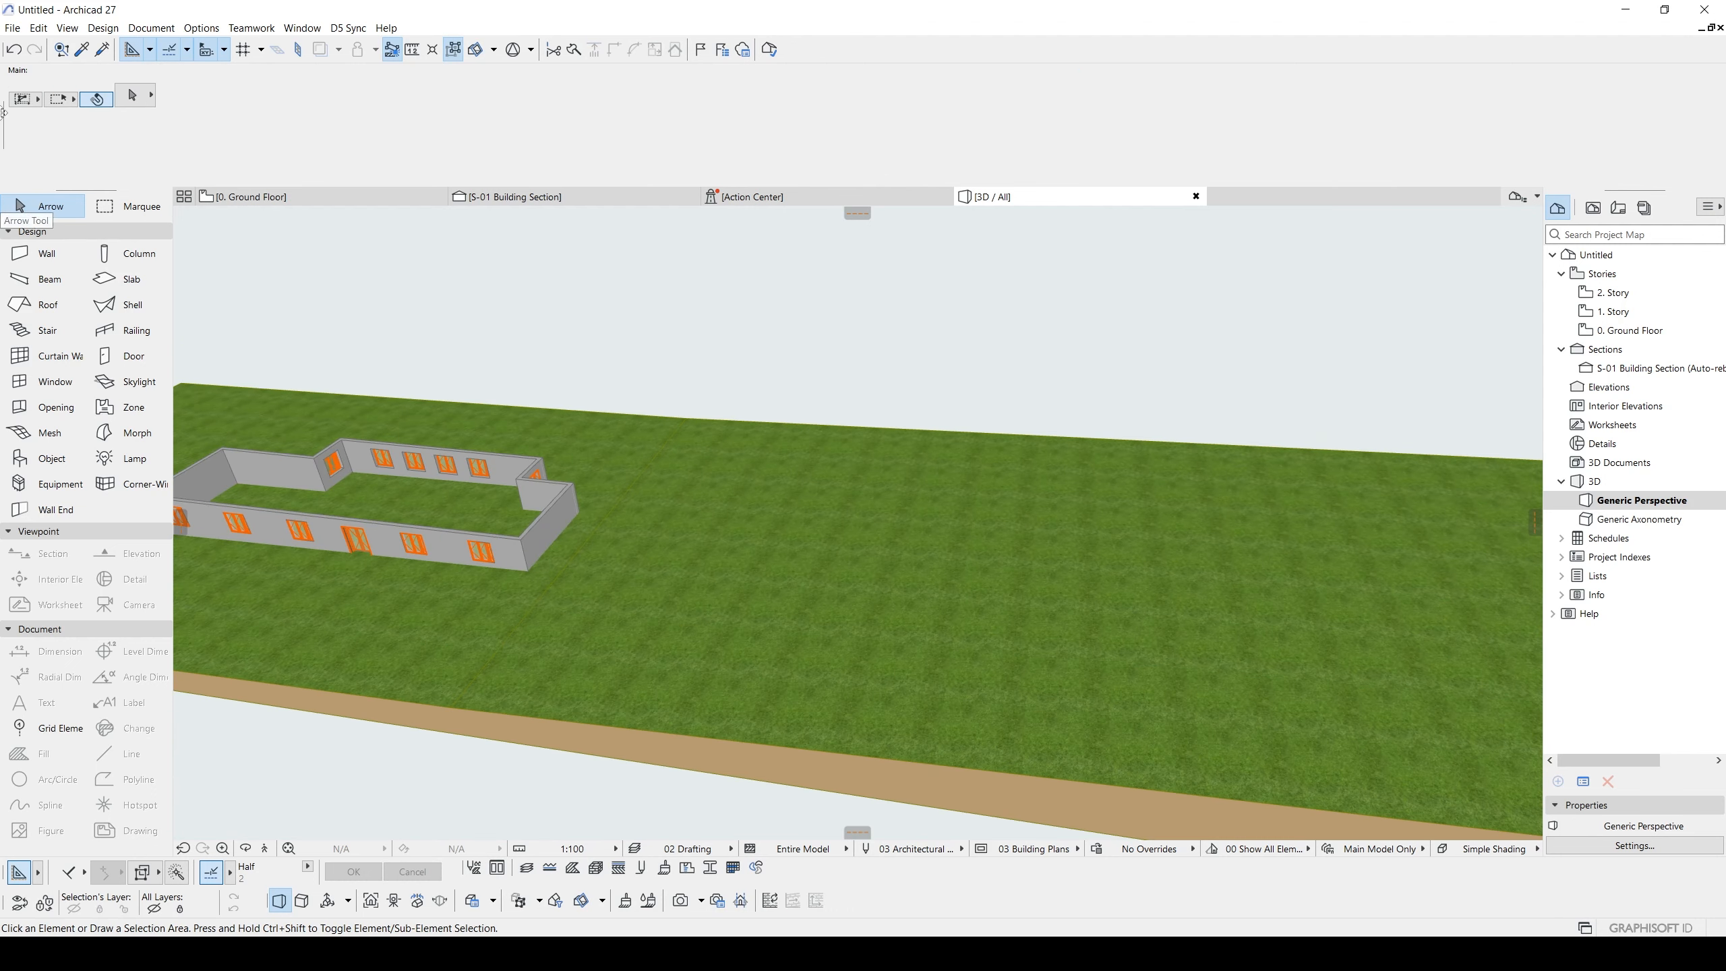
click(13, 27)
mouse_move(139, 271)
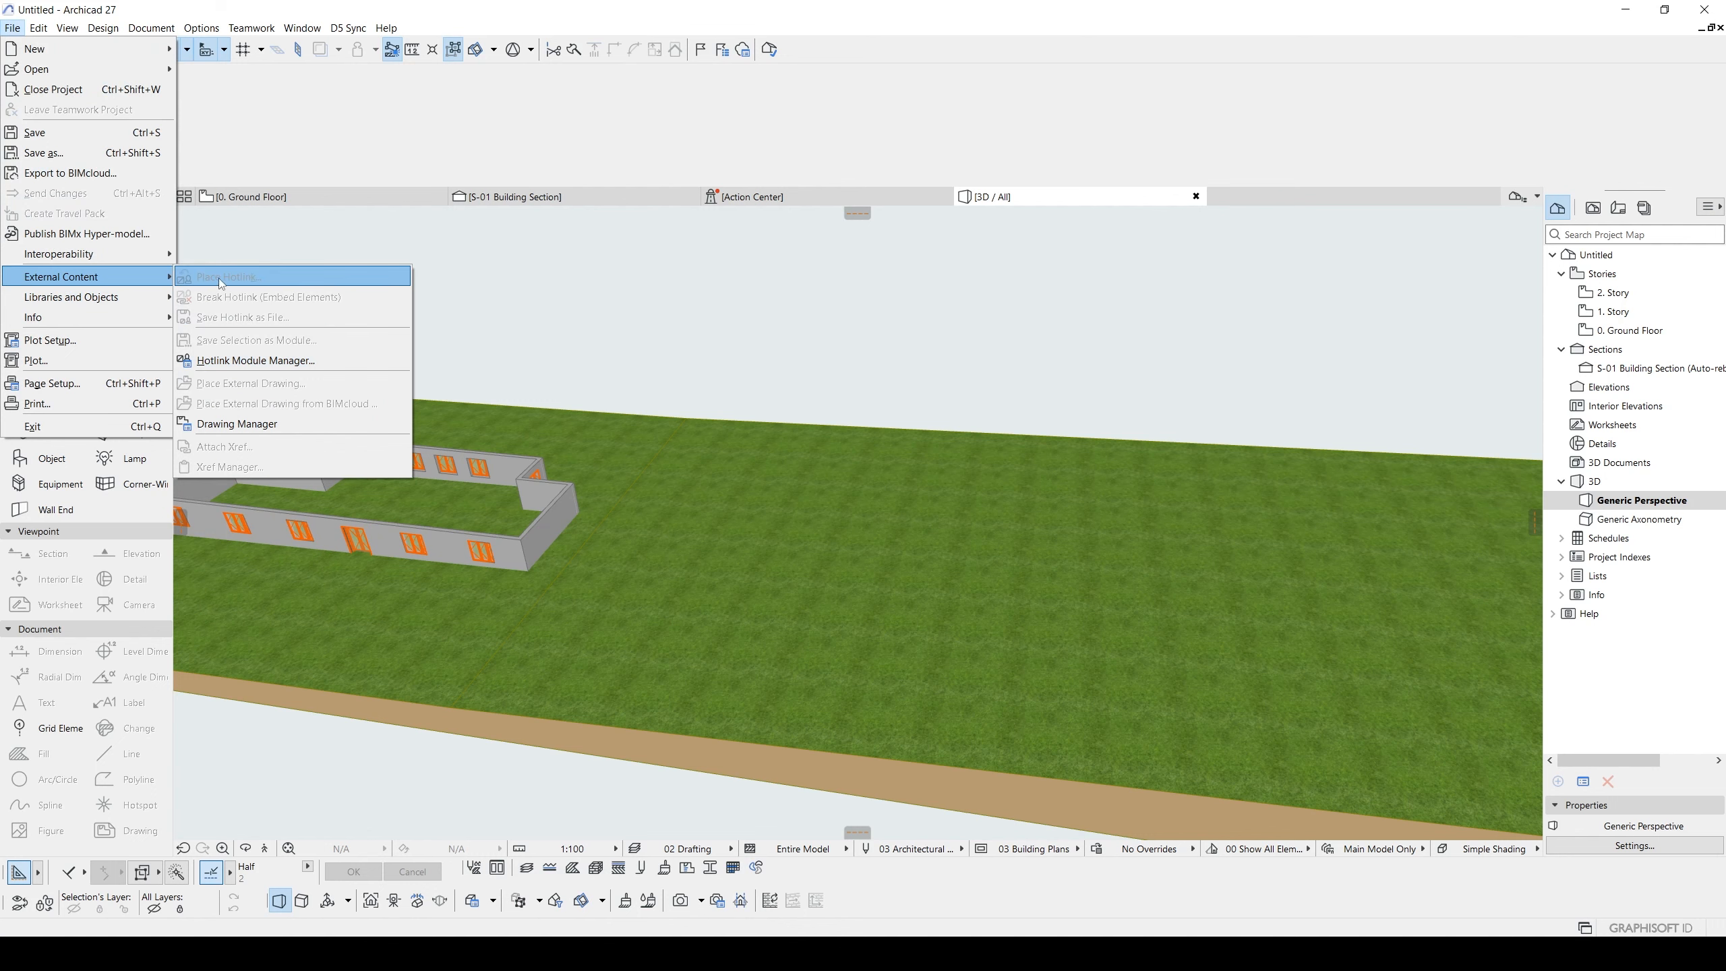
click(649, 299)
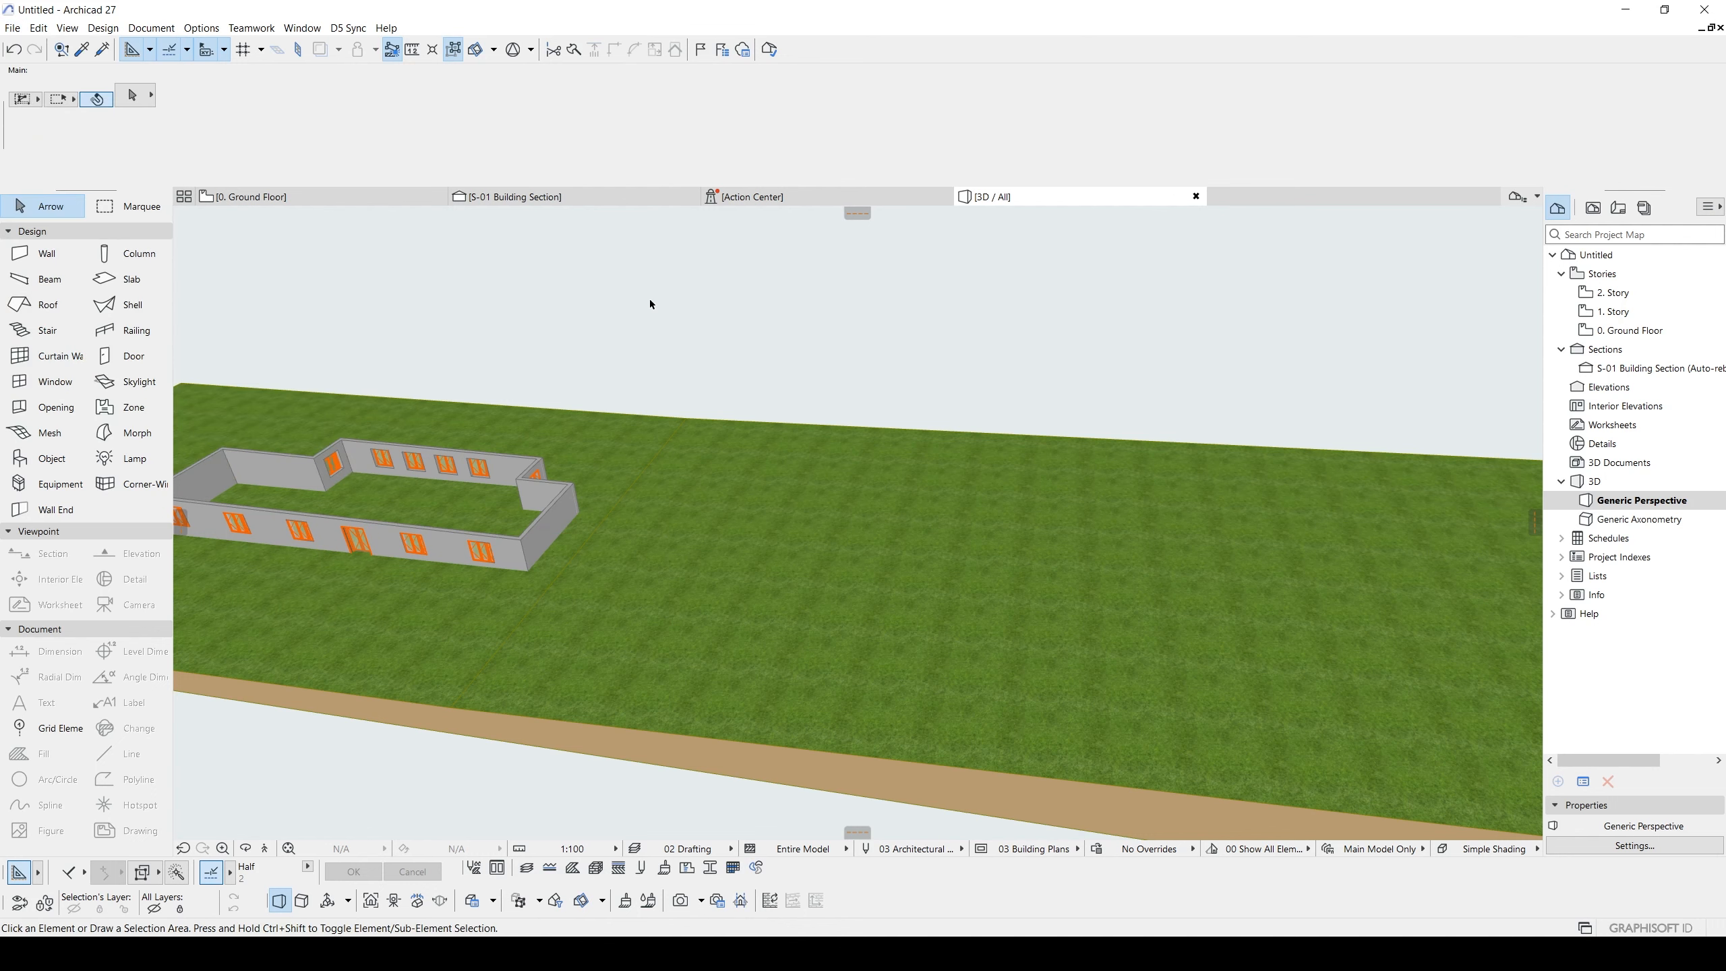
- In the Ground Floor plan, start placing a hotlink and add building B.pln from the 265 Modules folder as a new module with all stories
key(F2)
middle_drag(933, 388, 903, 403)
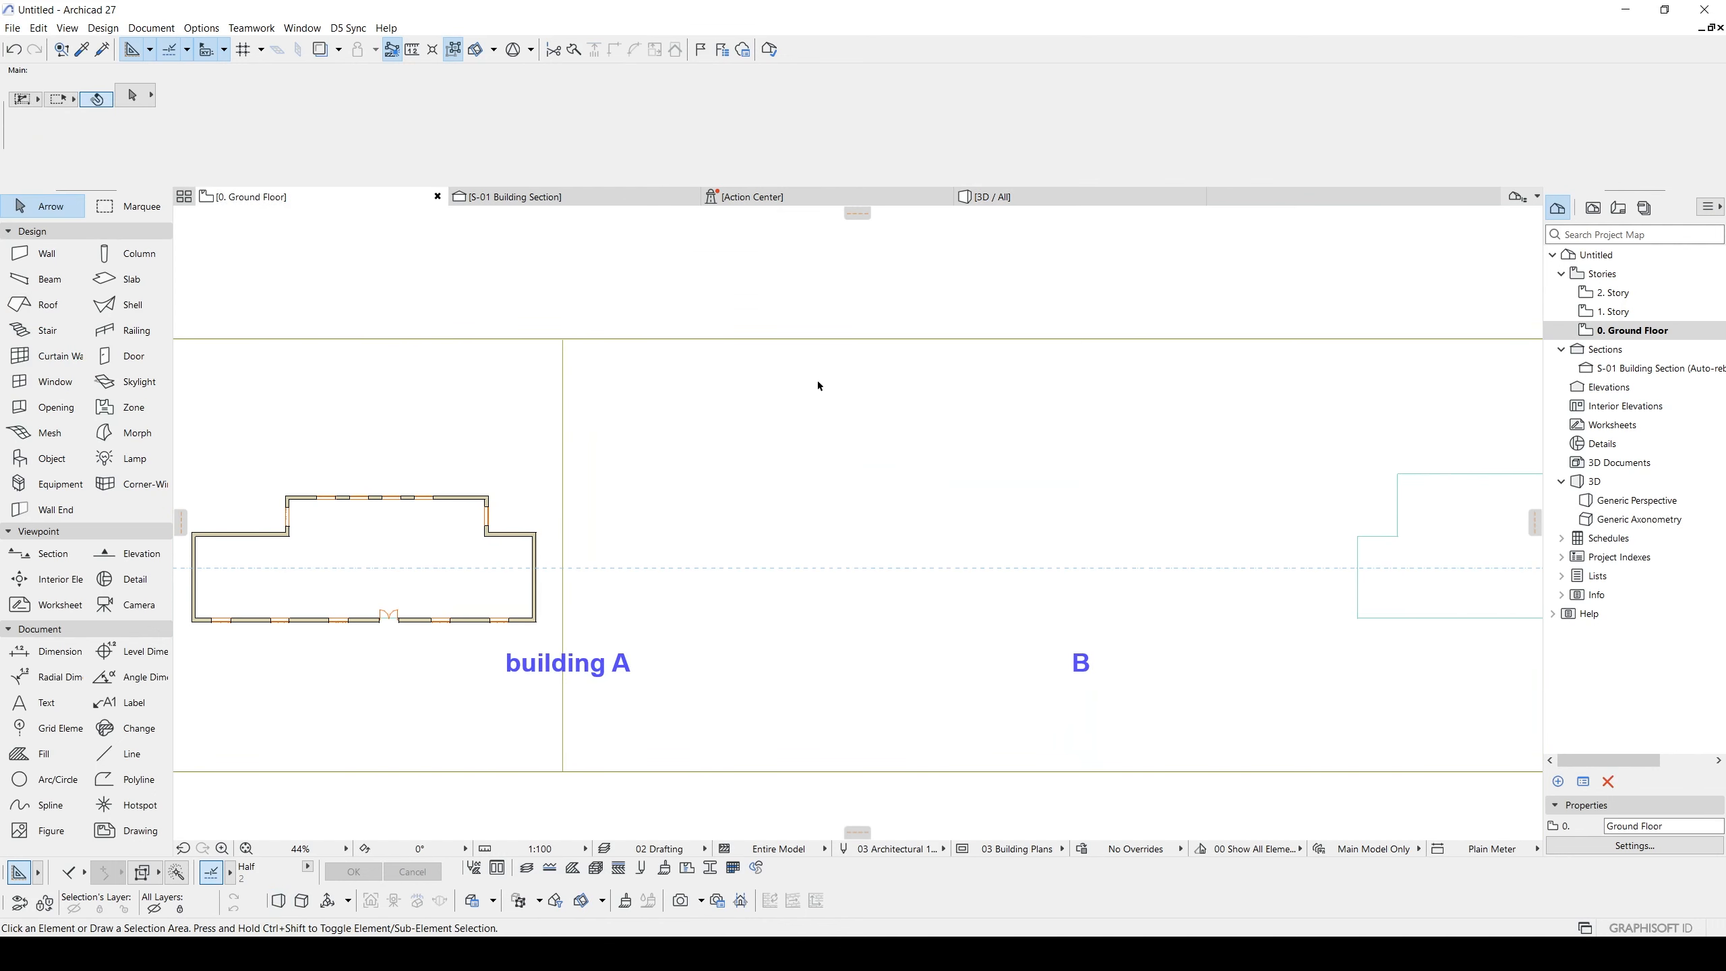
click(11, 28)
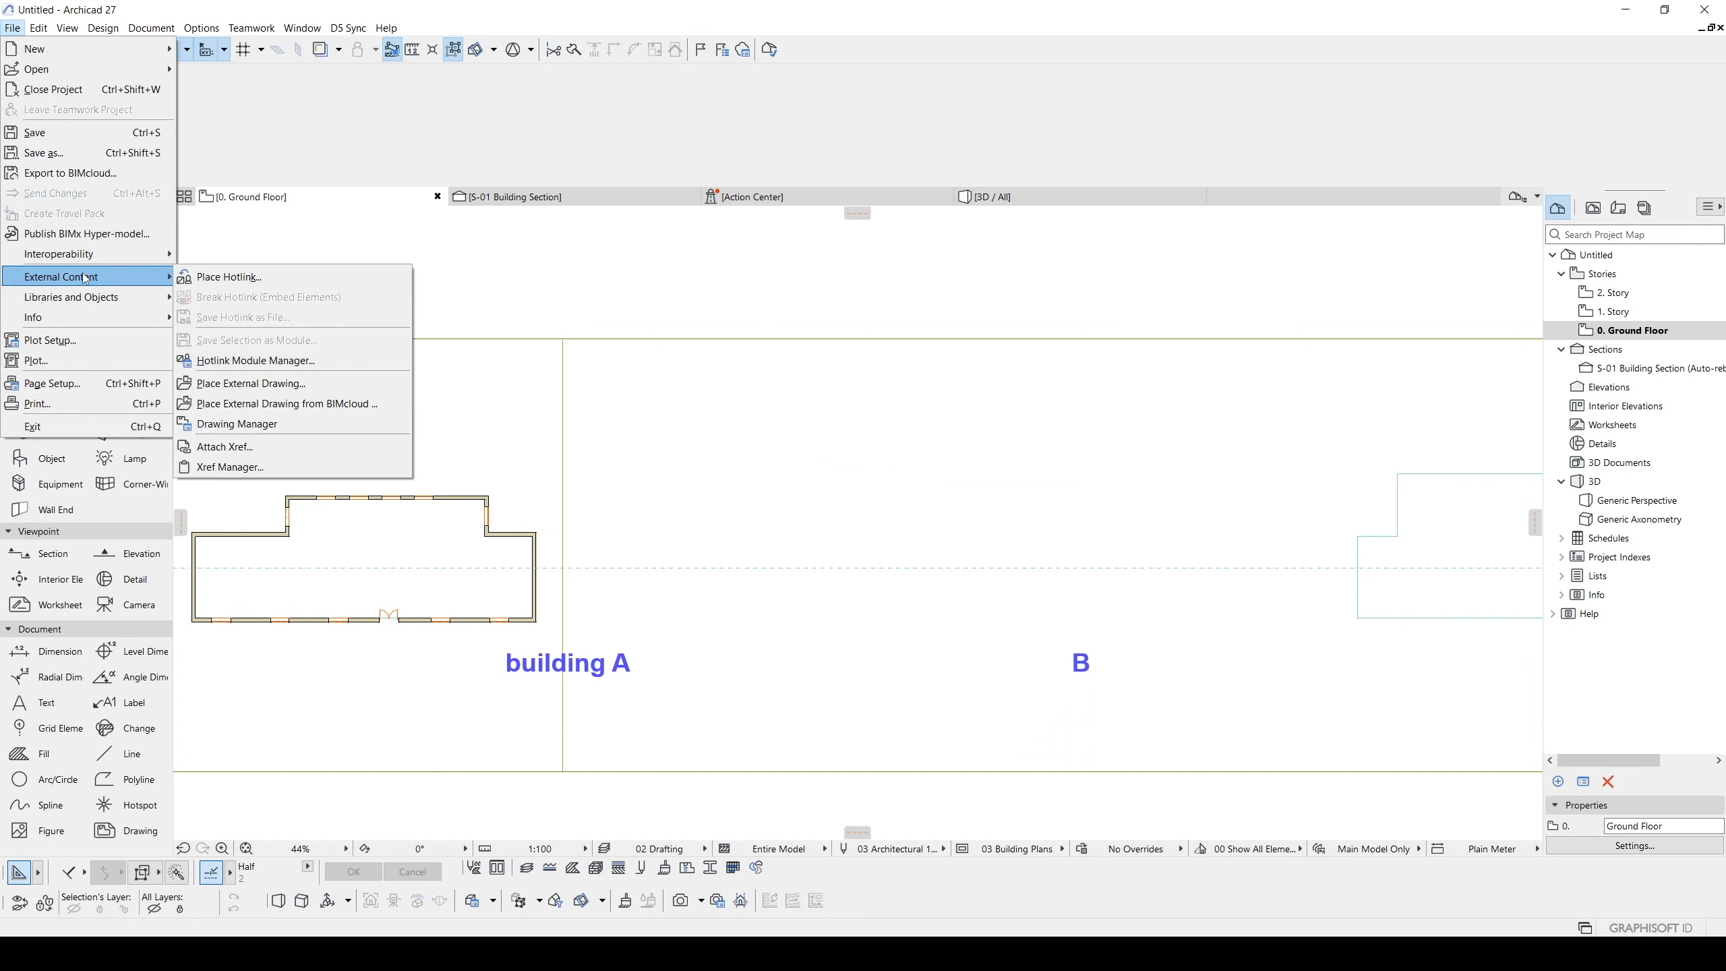
click(299, 278)
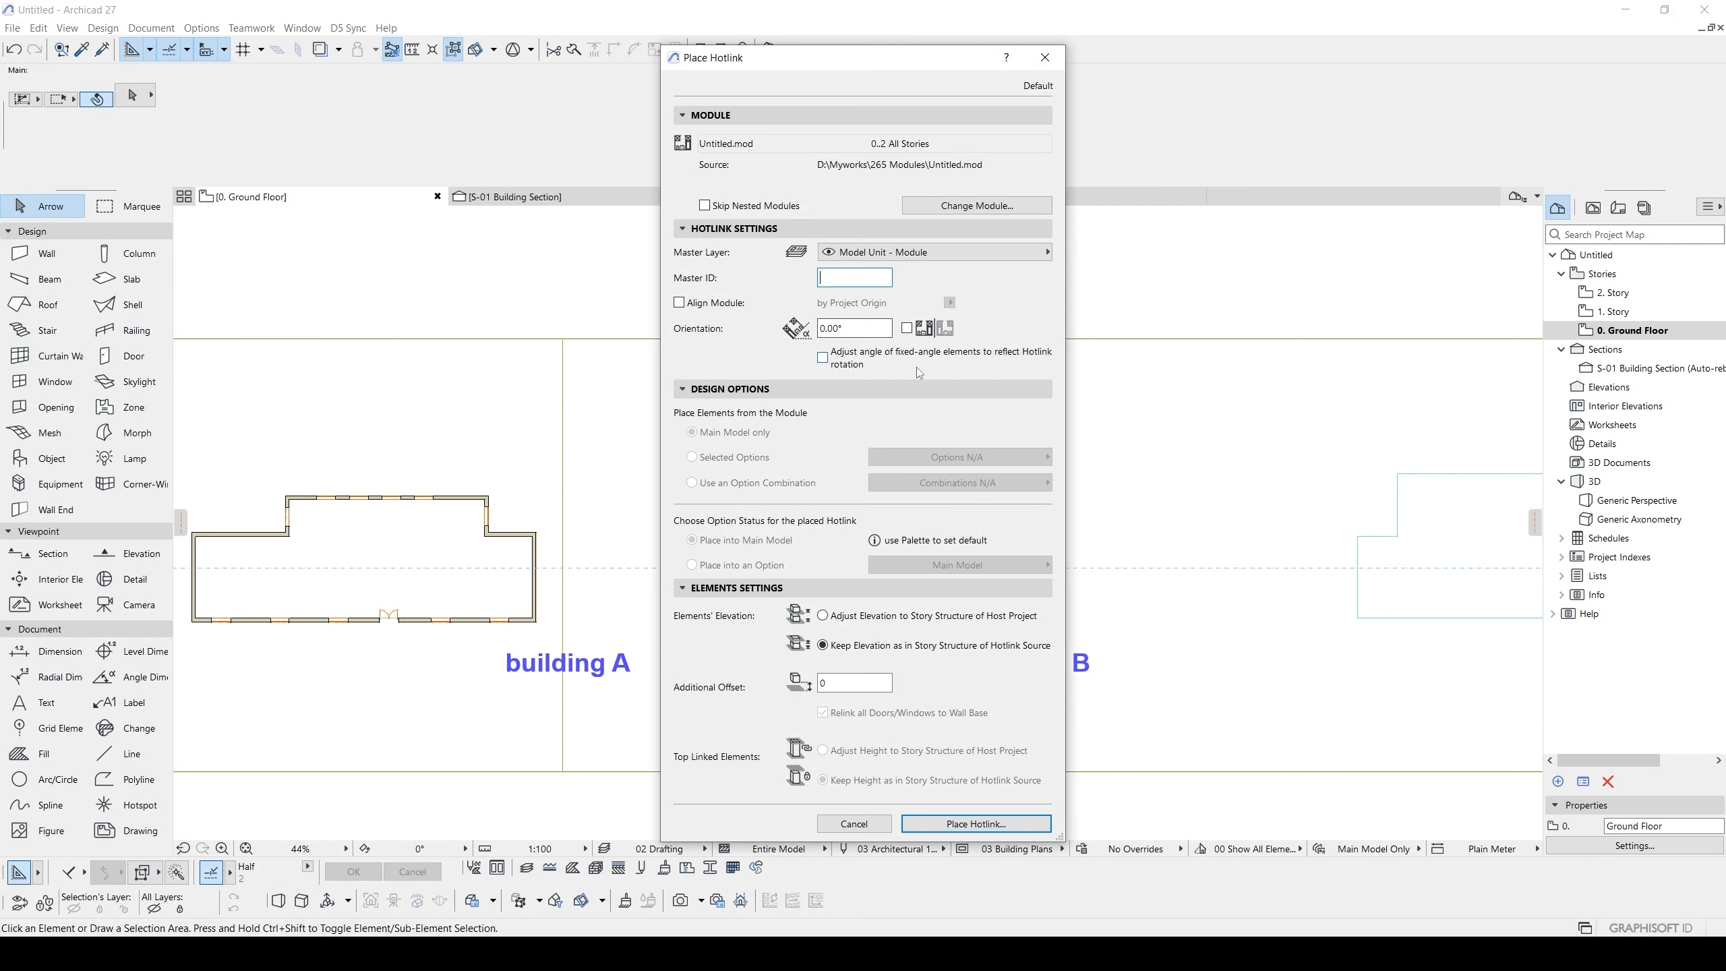
click(950, 208)
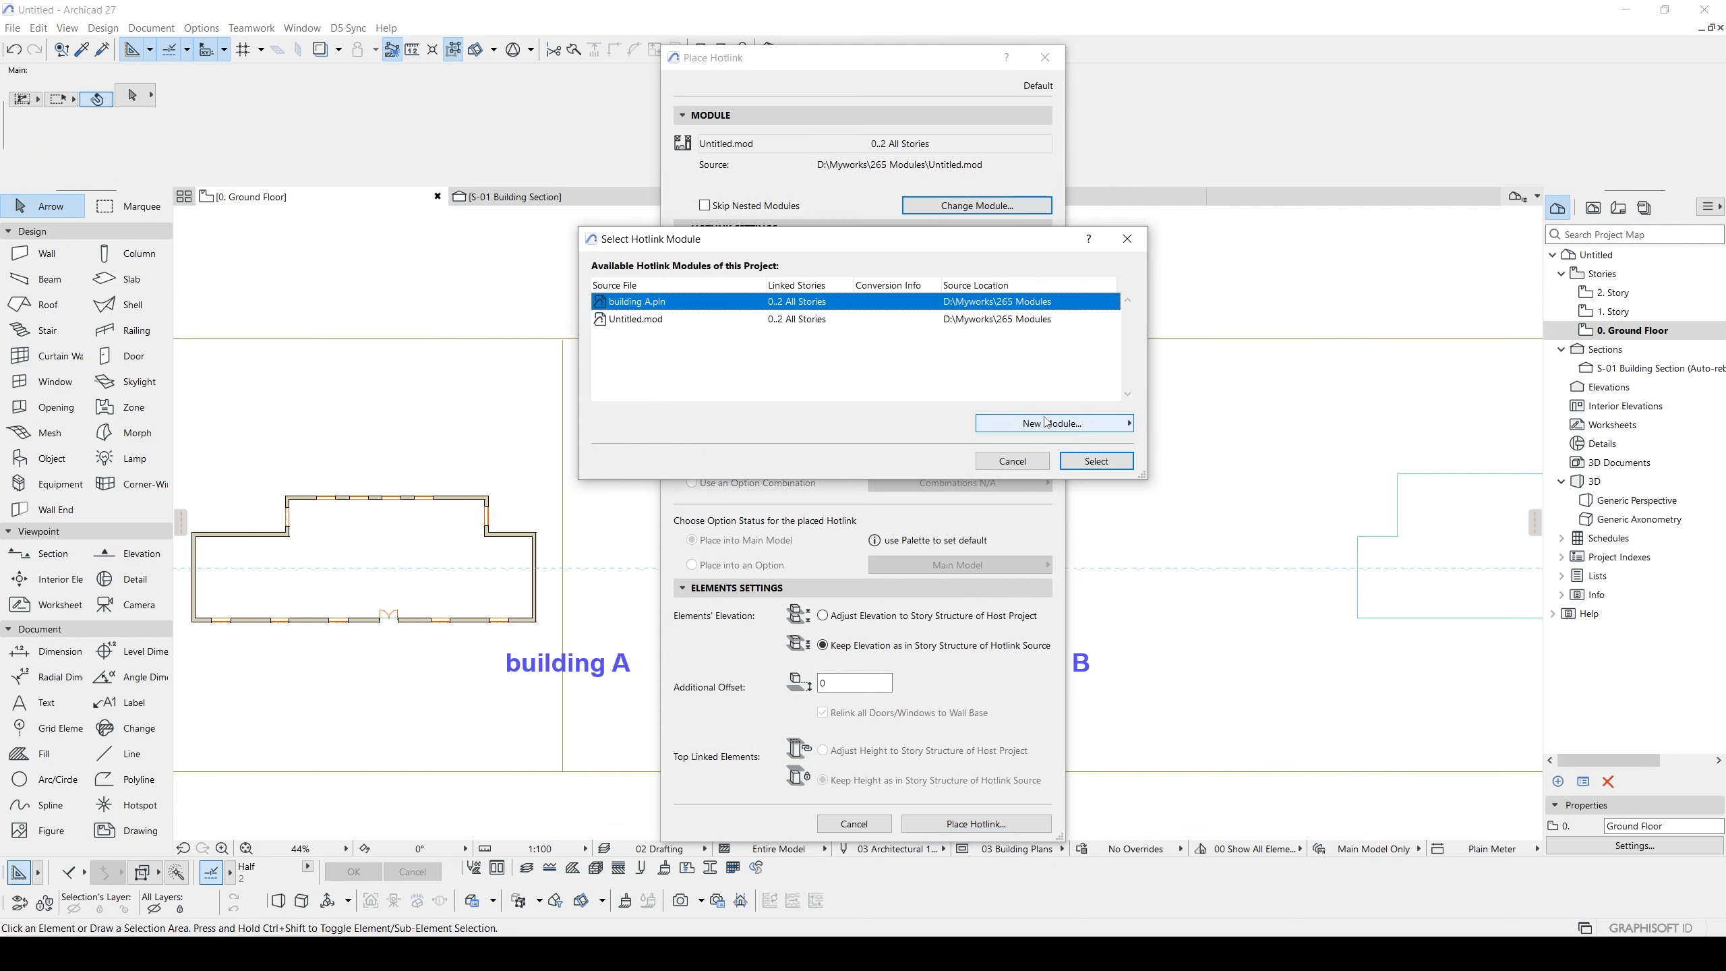
click(1117, 424)
click(1166, 428)
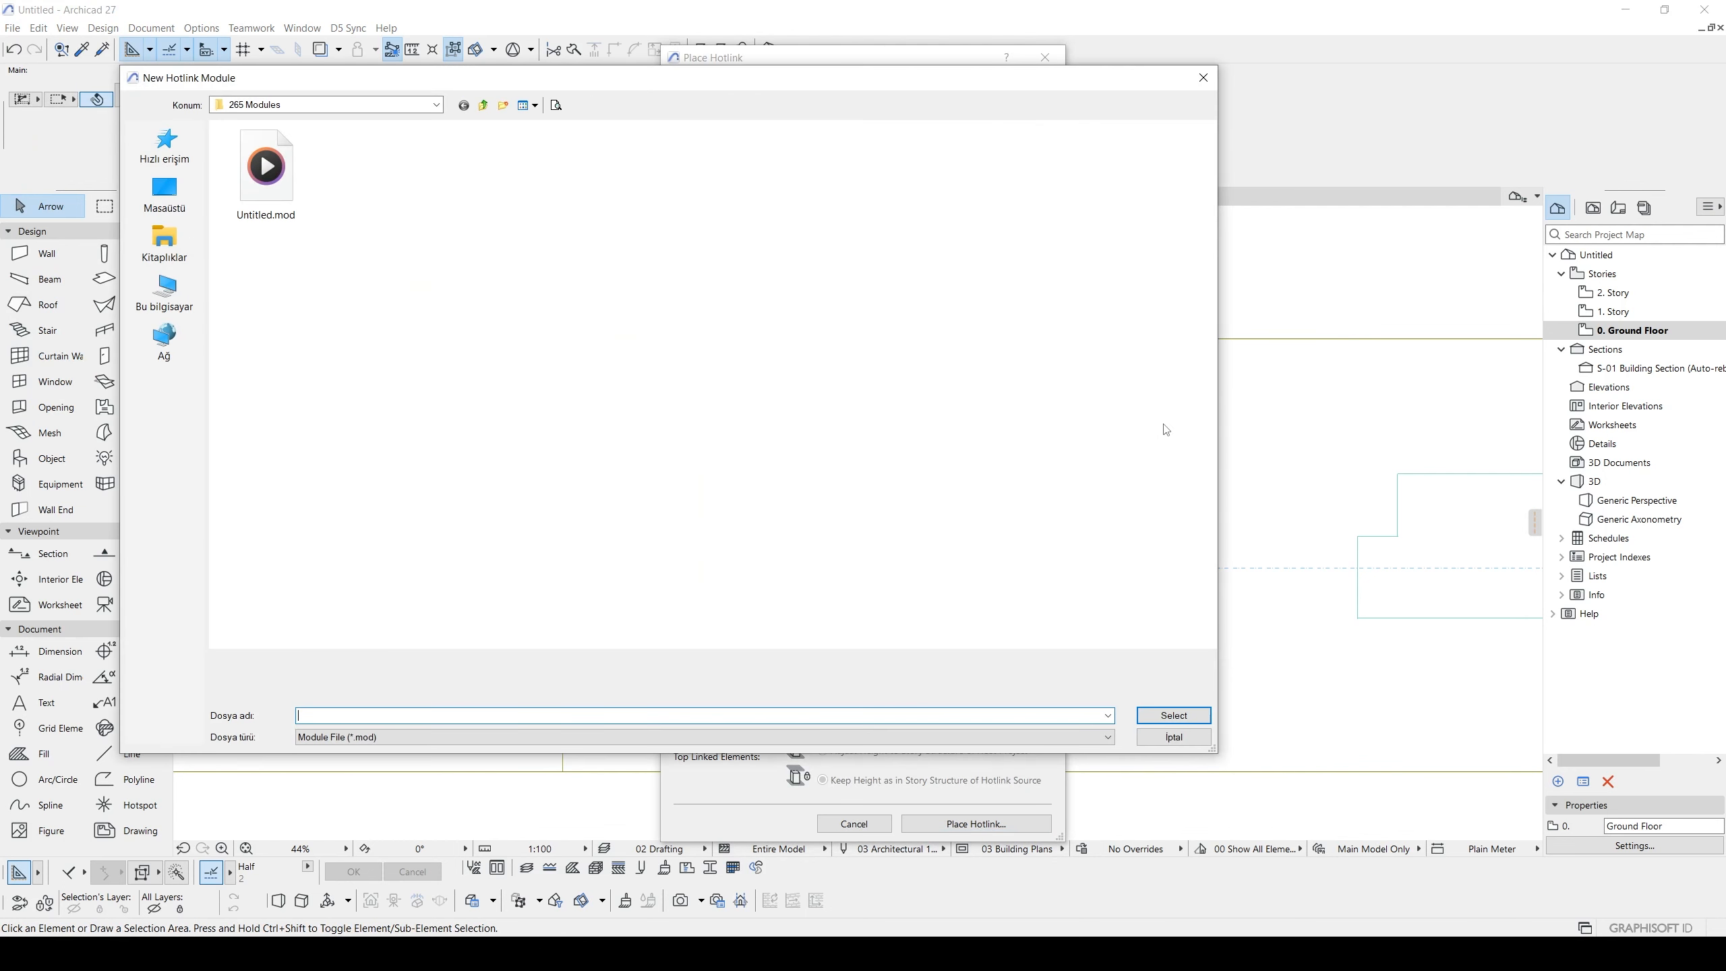
click(365, 741)
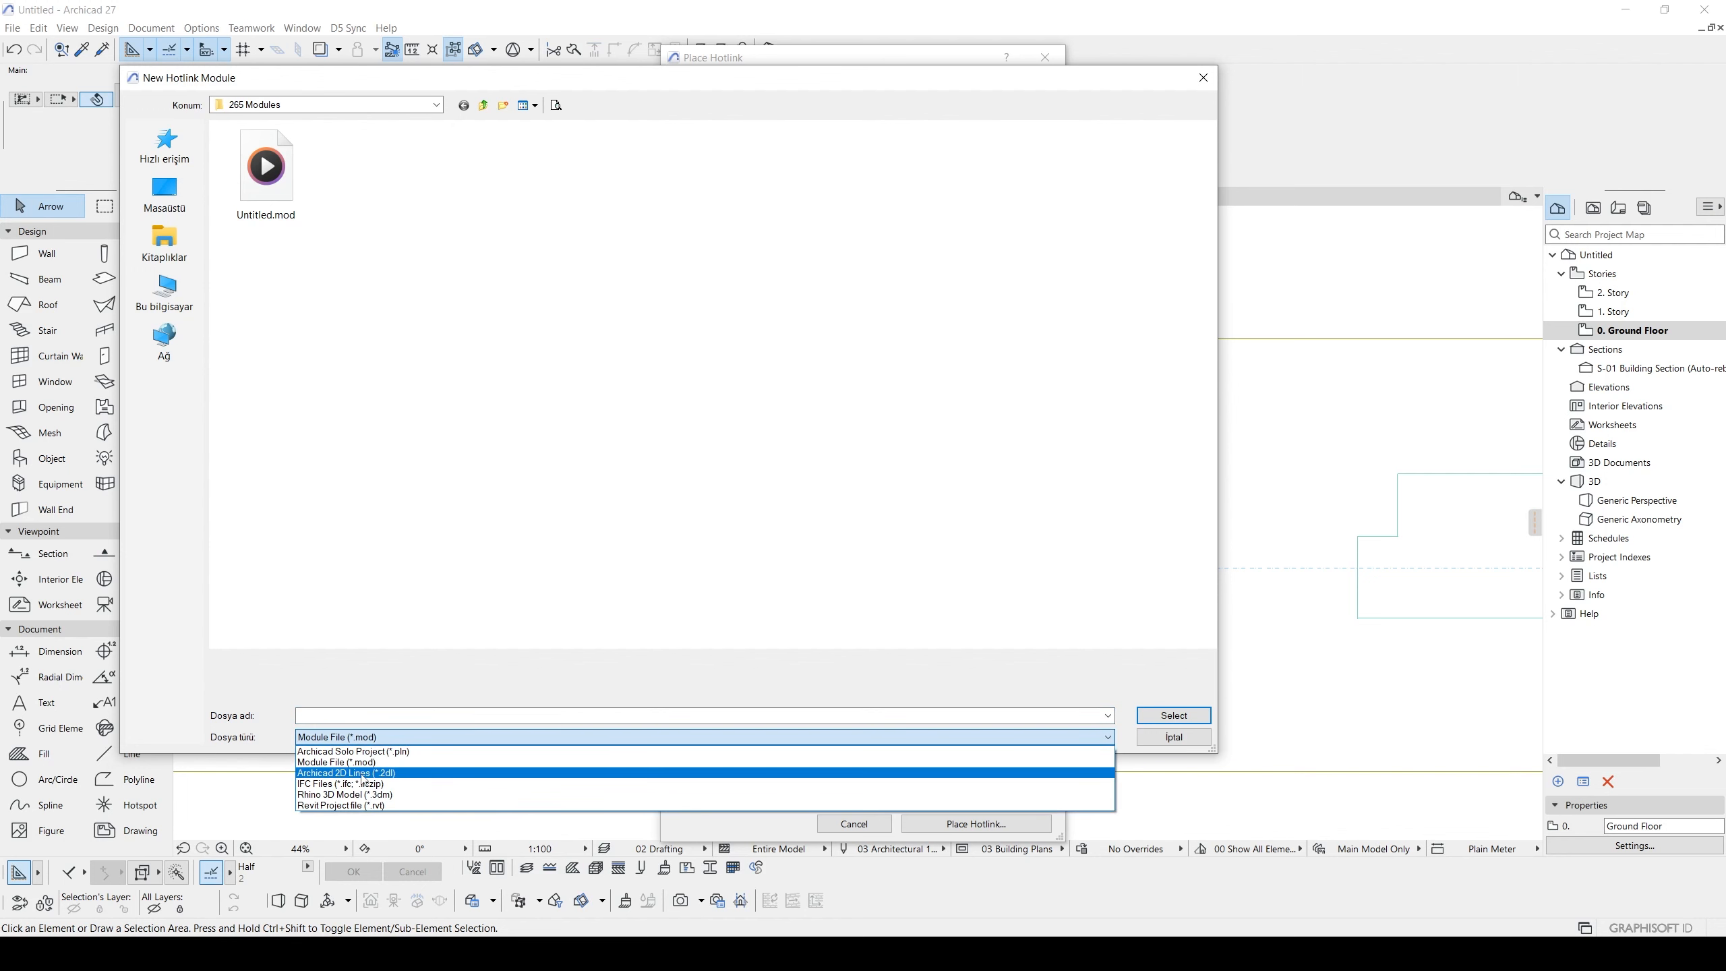
click(431, 756)
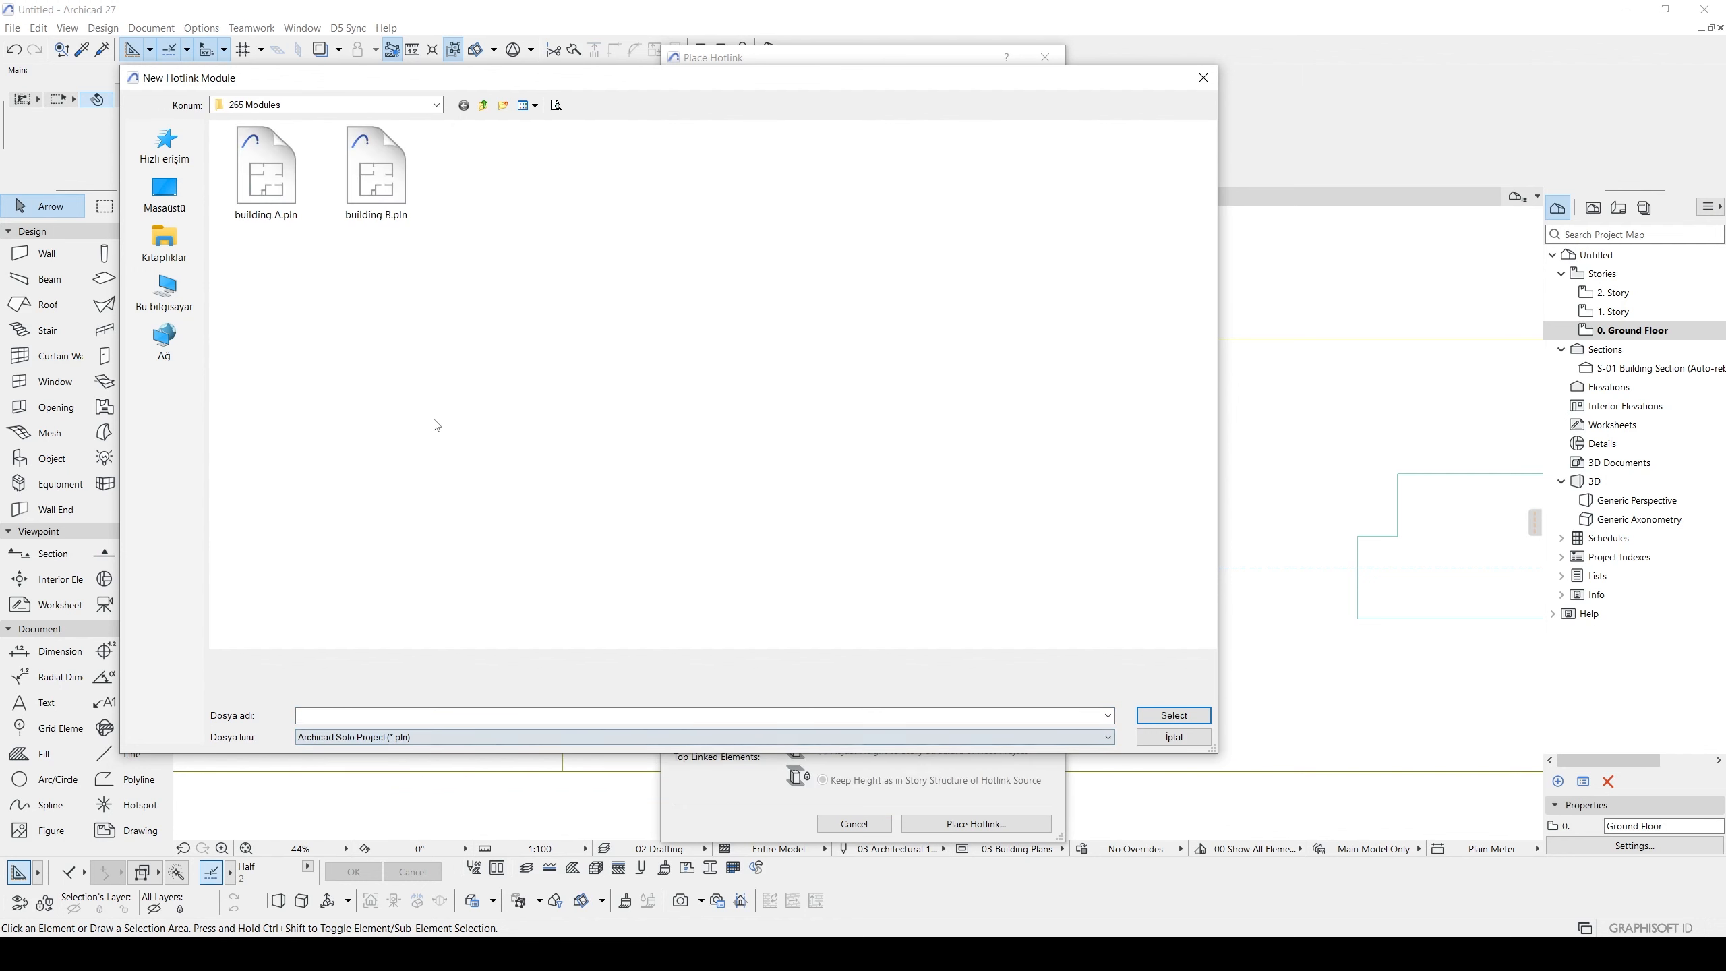
double_click(385, 192)
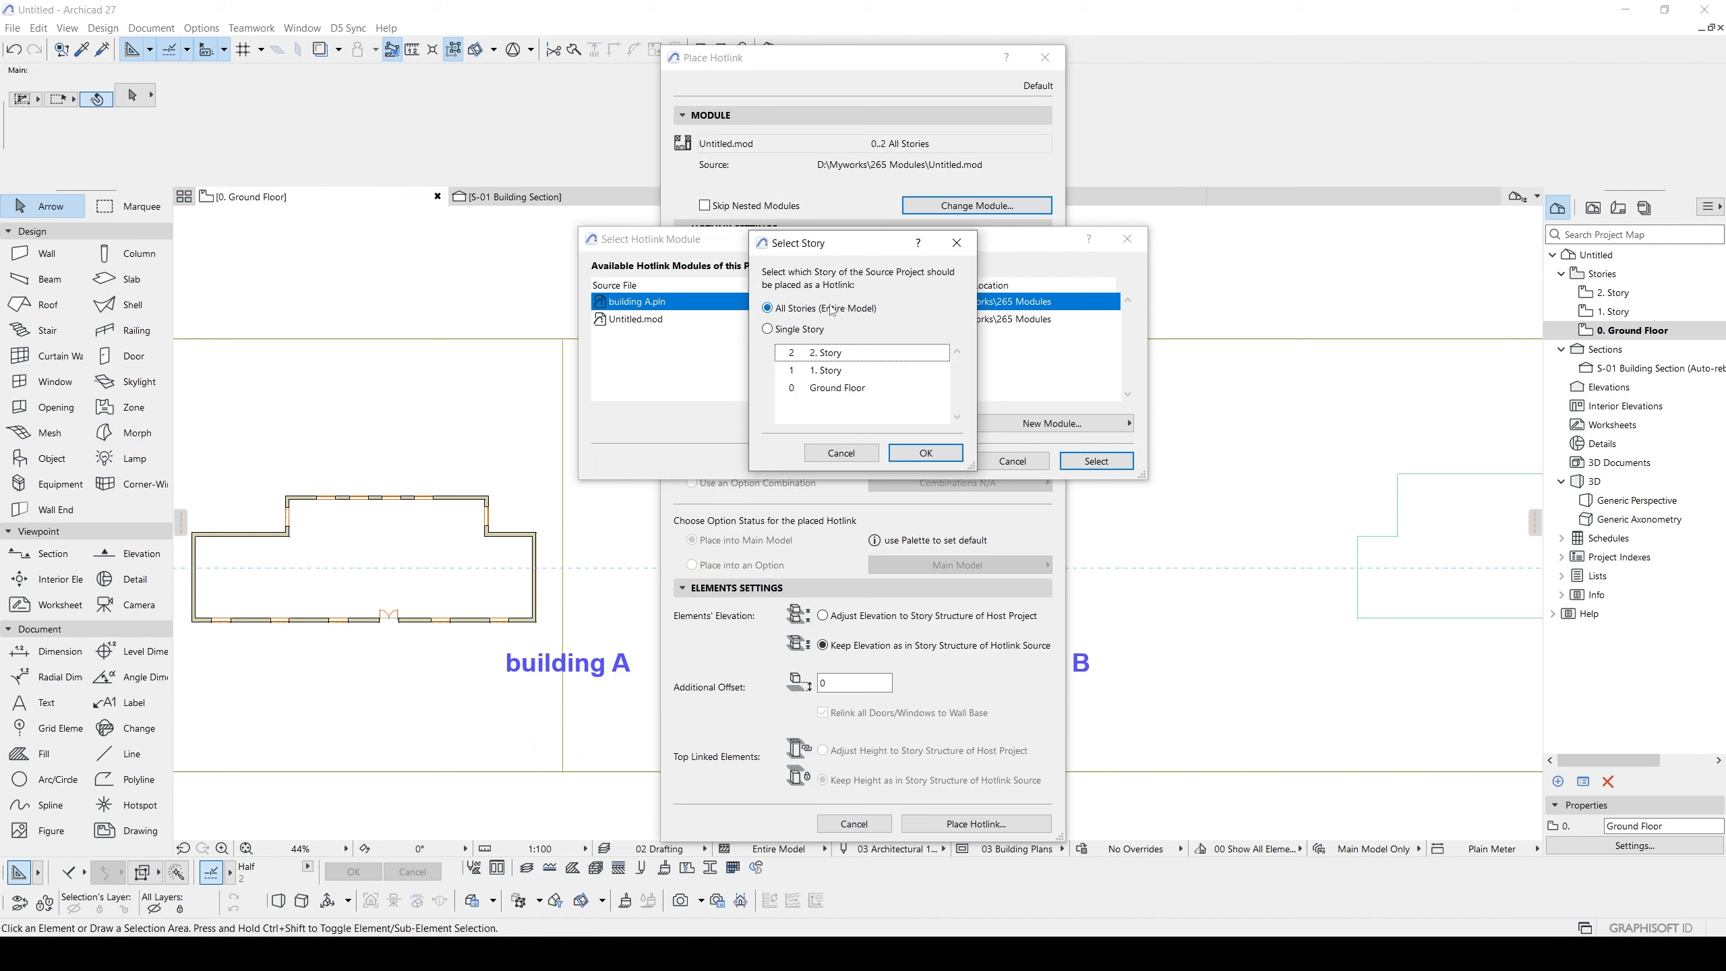
click(914, 451)
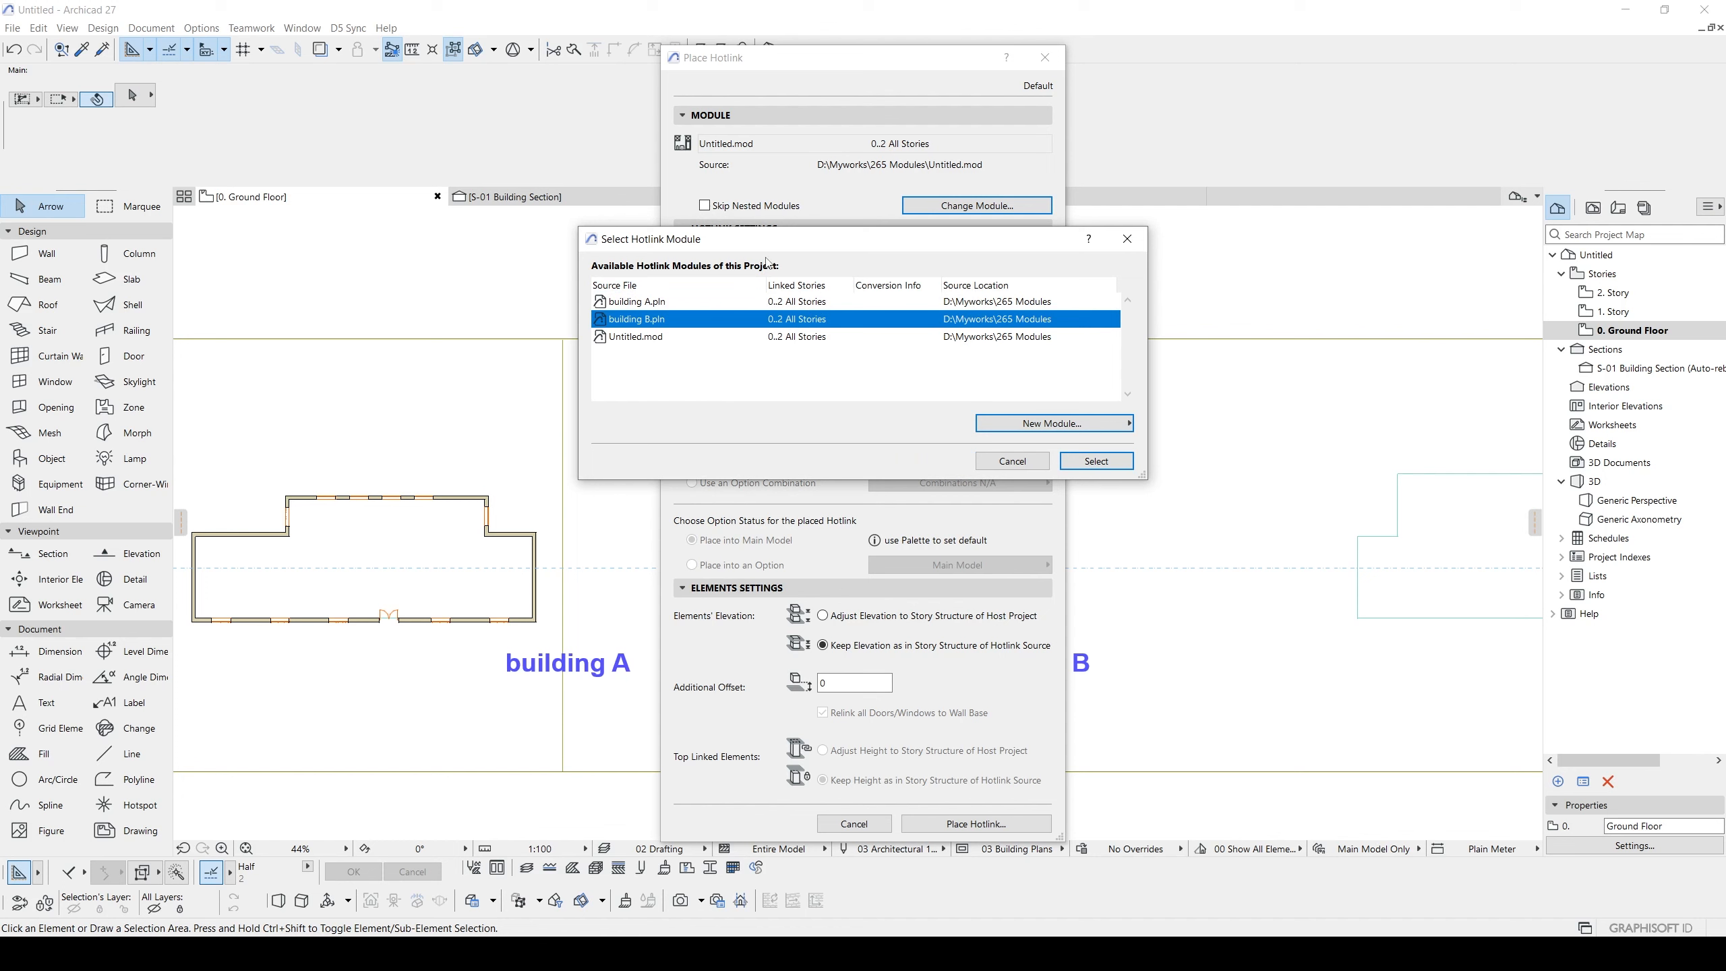
- Choose building B.pln from the project's available hotlink modules as the module to place
drag(768, 238, 736, 401)
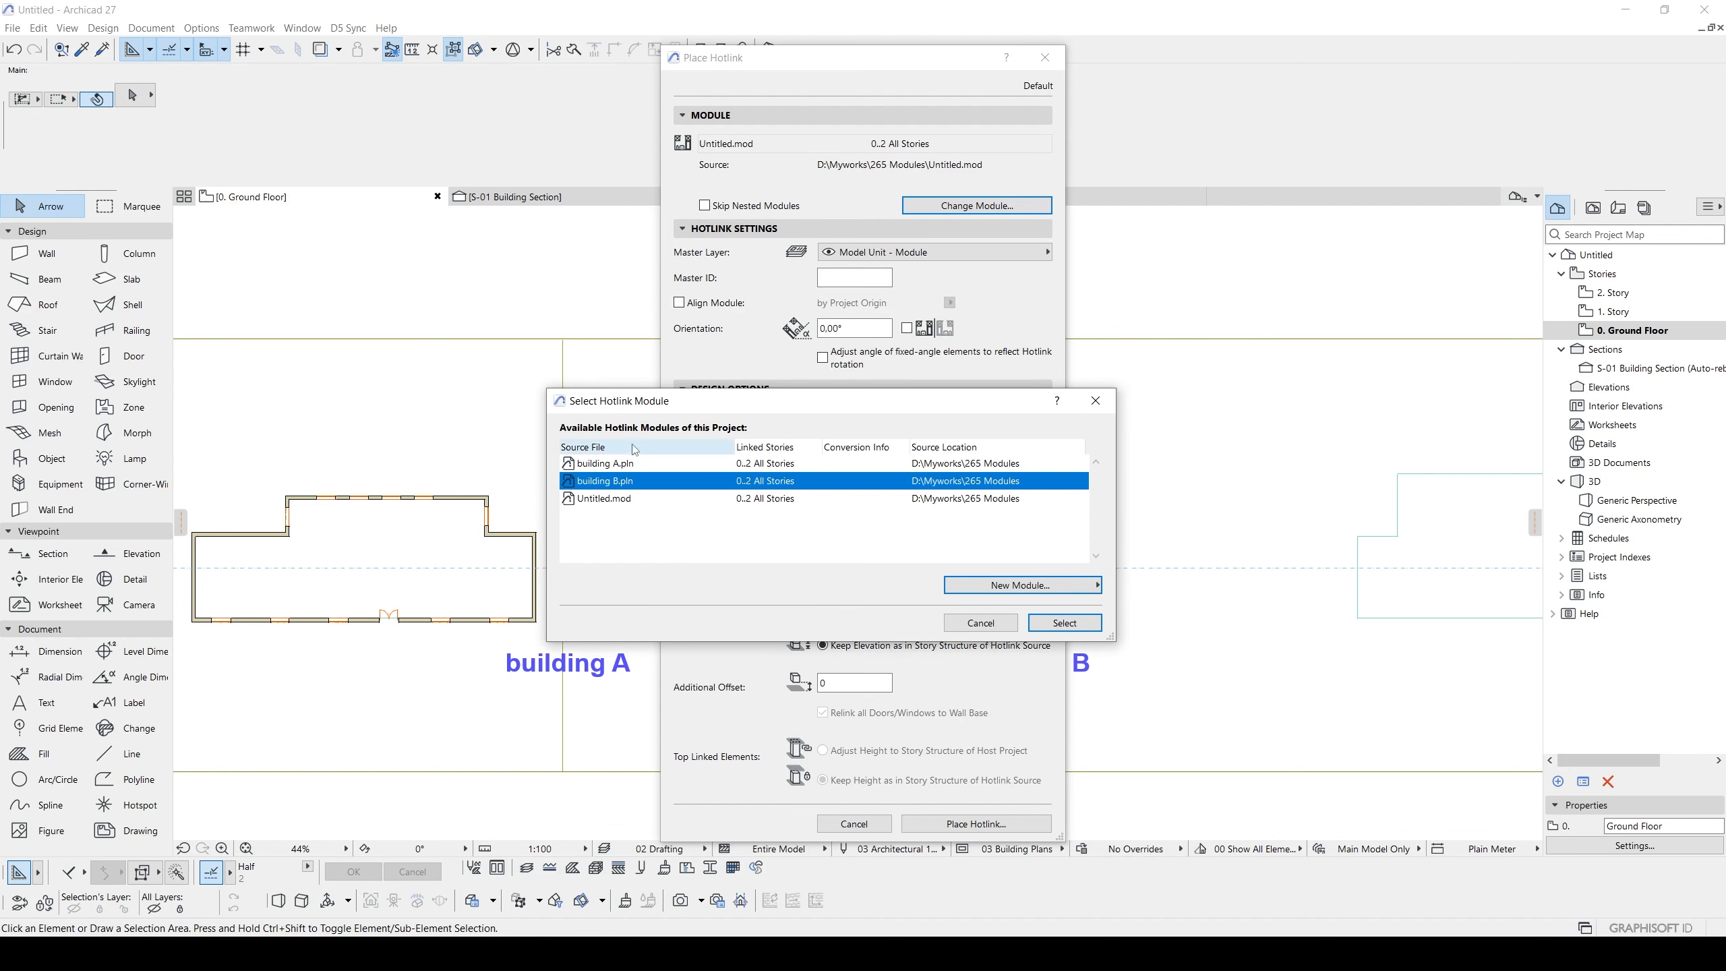
click(594, 465)
click(594, 484)
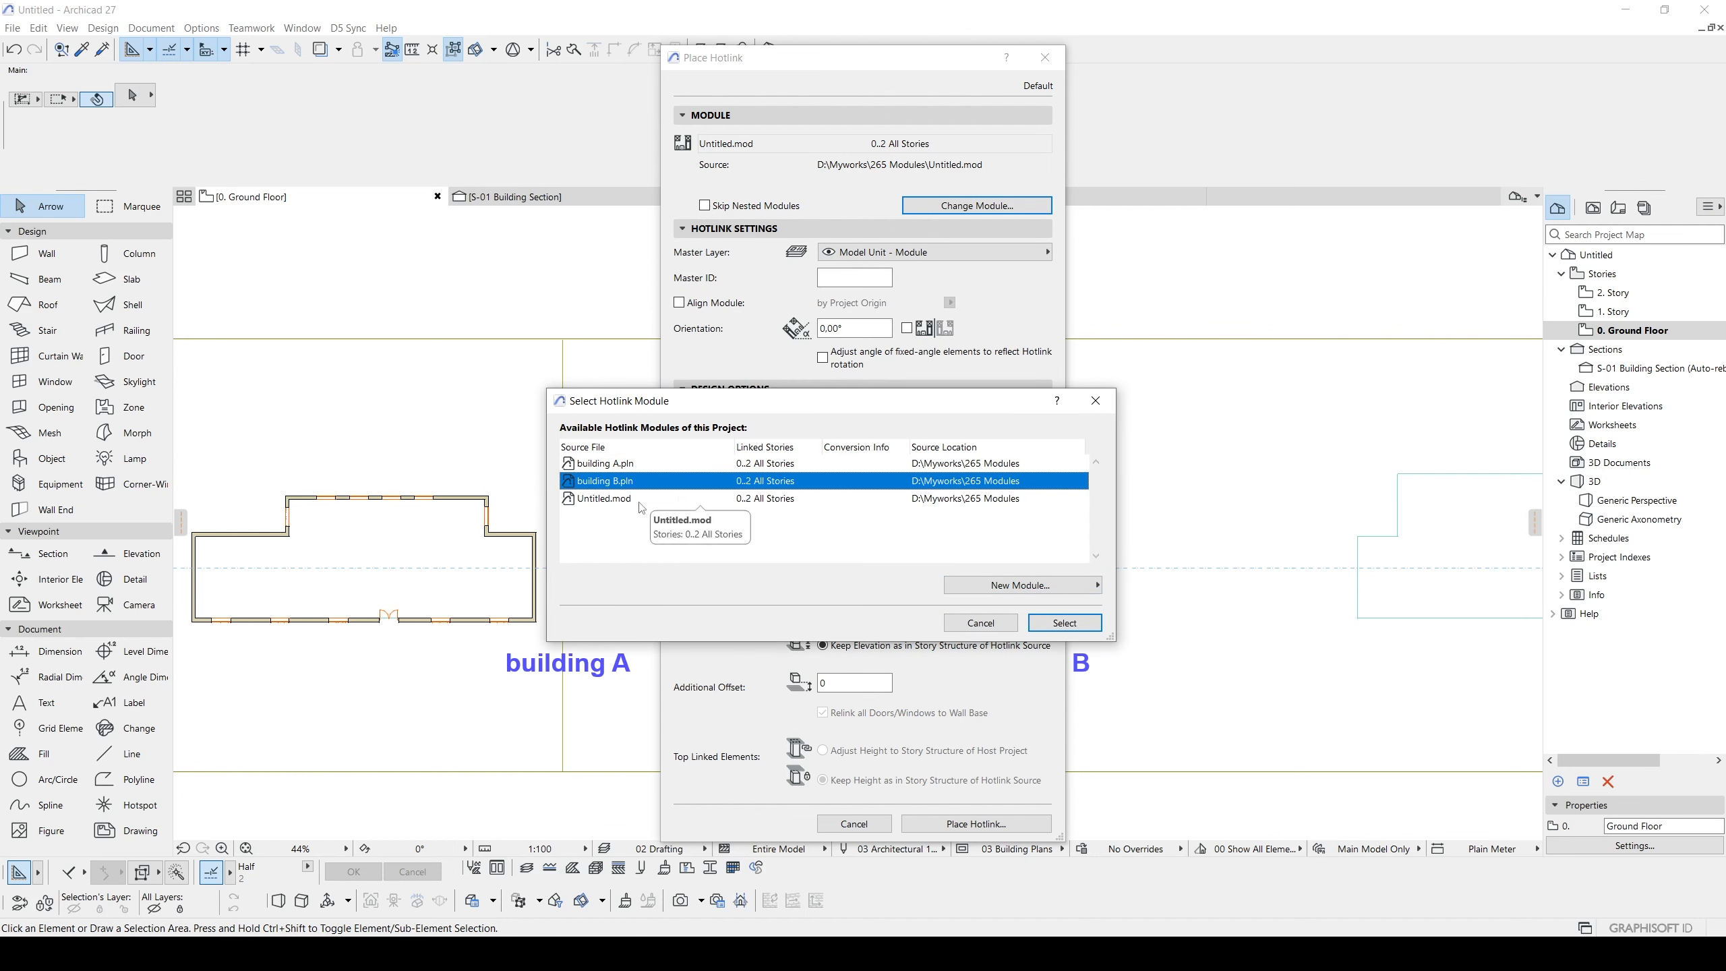
click(601, 465)
click(599, 481)
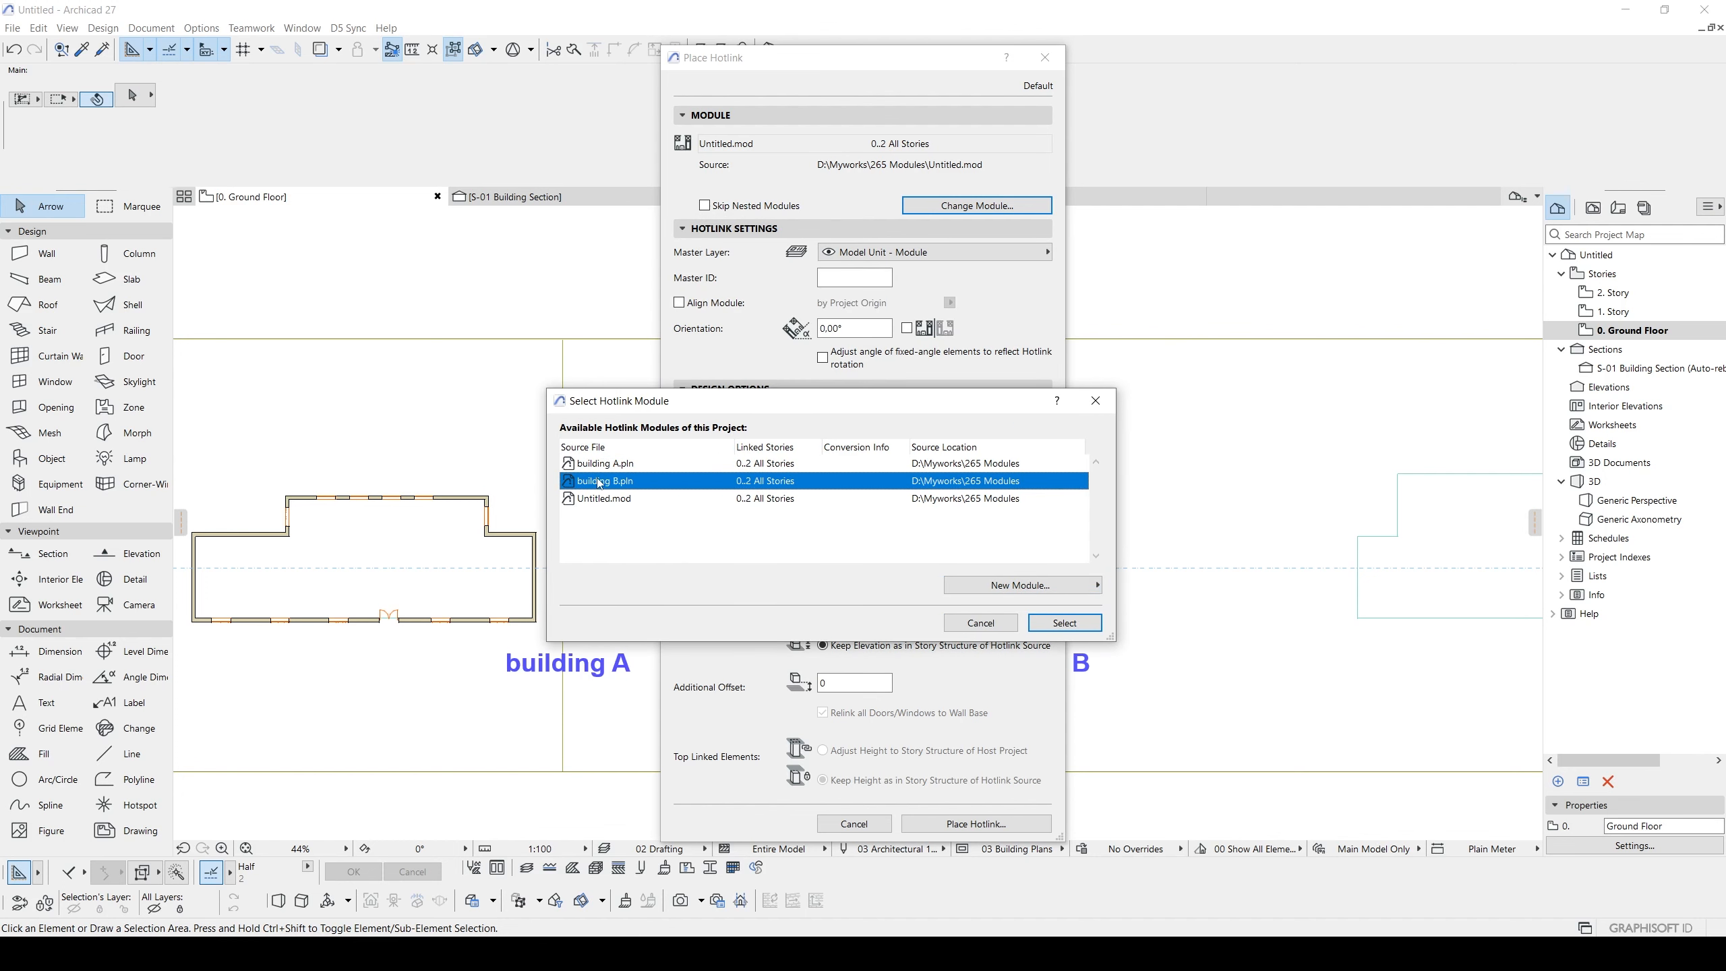
click(1064, 623)
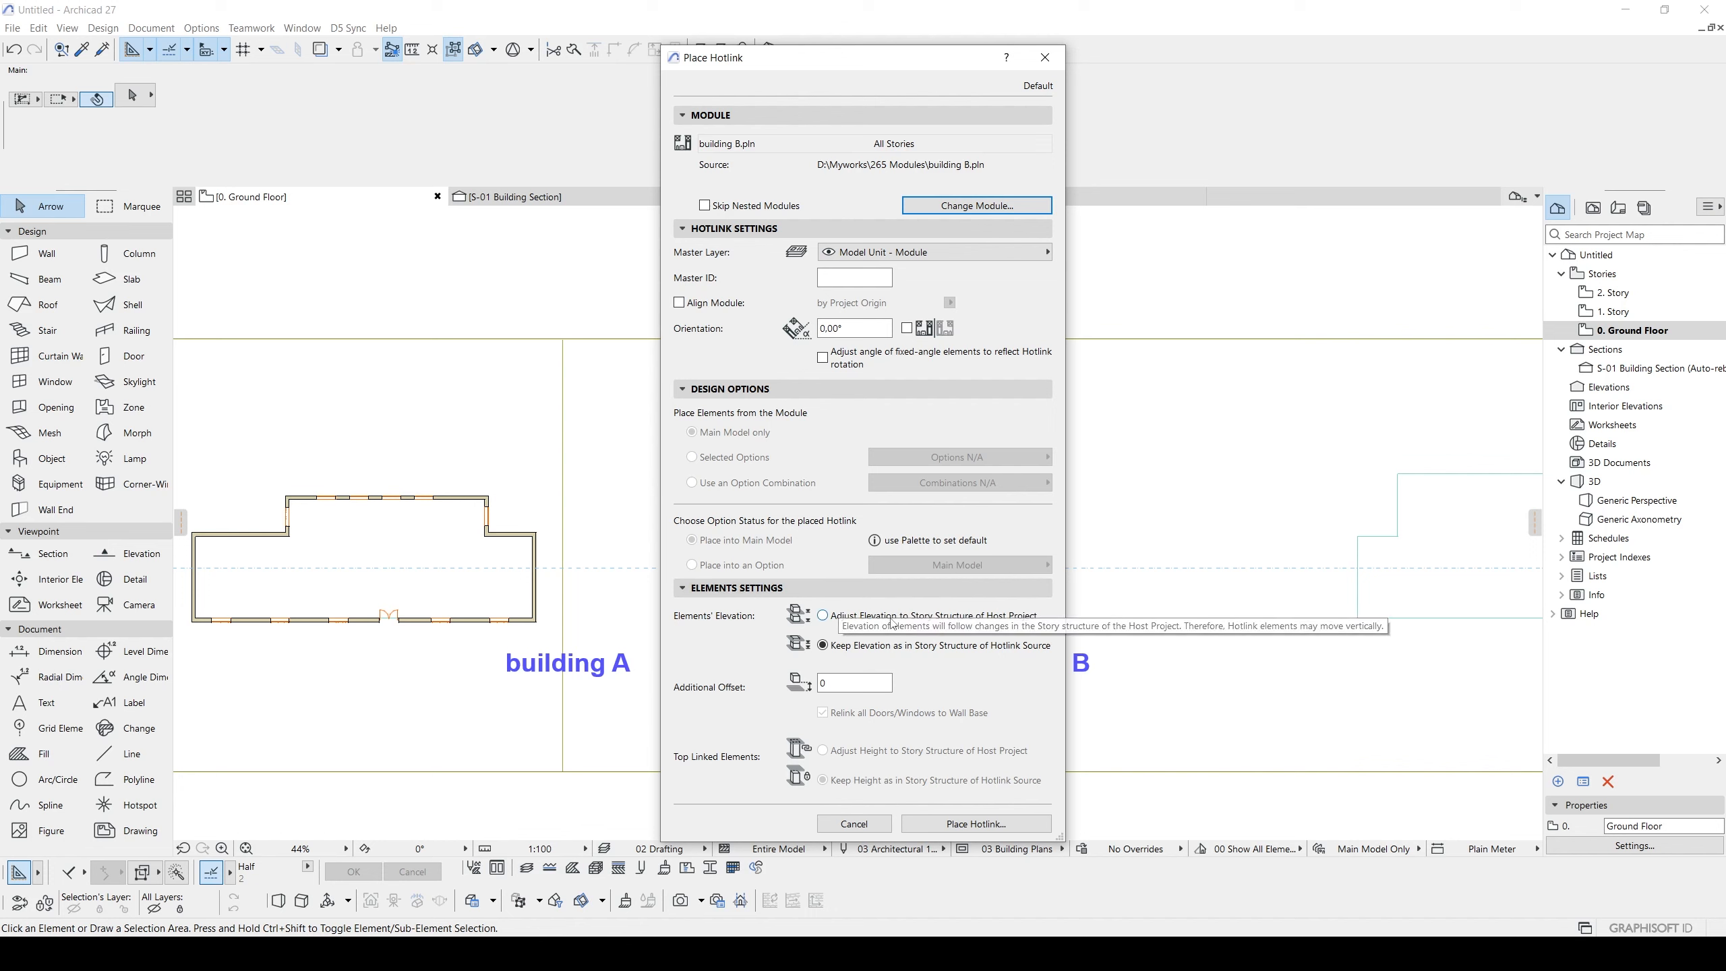
- Proceed with the hotlink keeping the source's story elevations, and review how the host and hotlink stories match, Ground Floor to Ground Floor
click(976, 825)
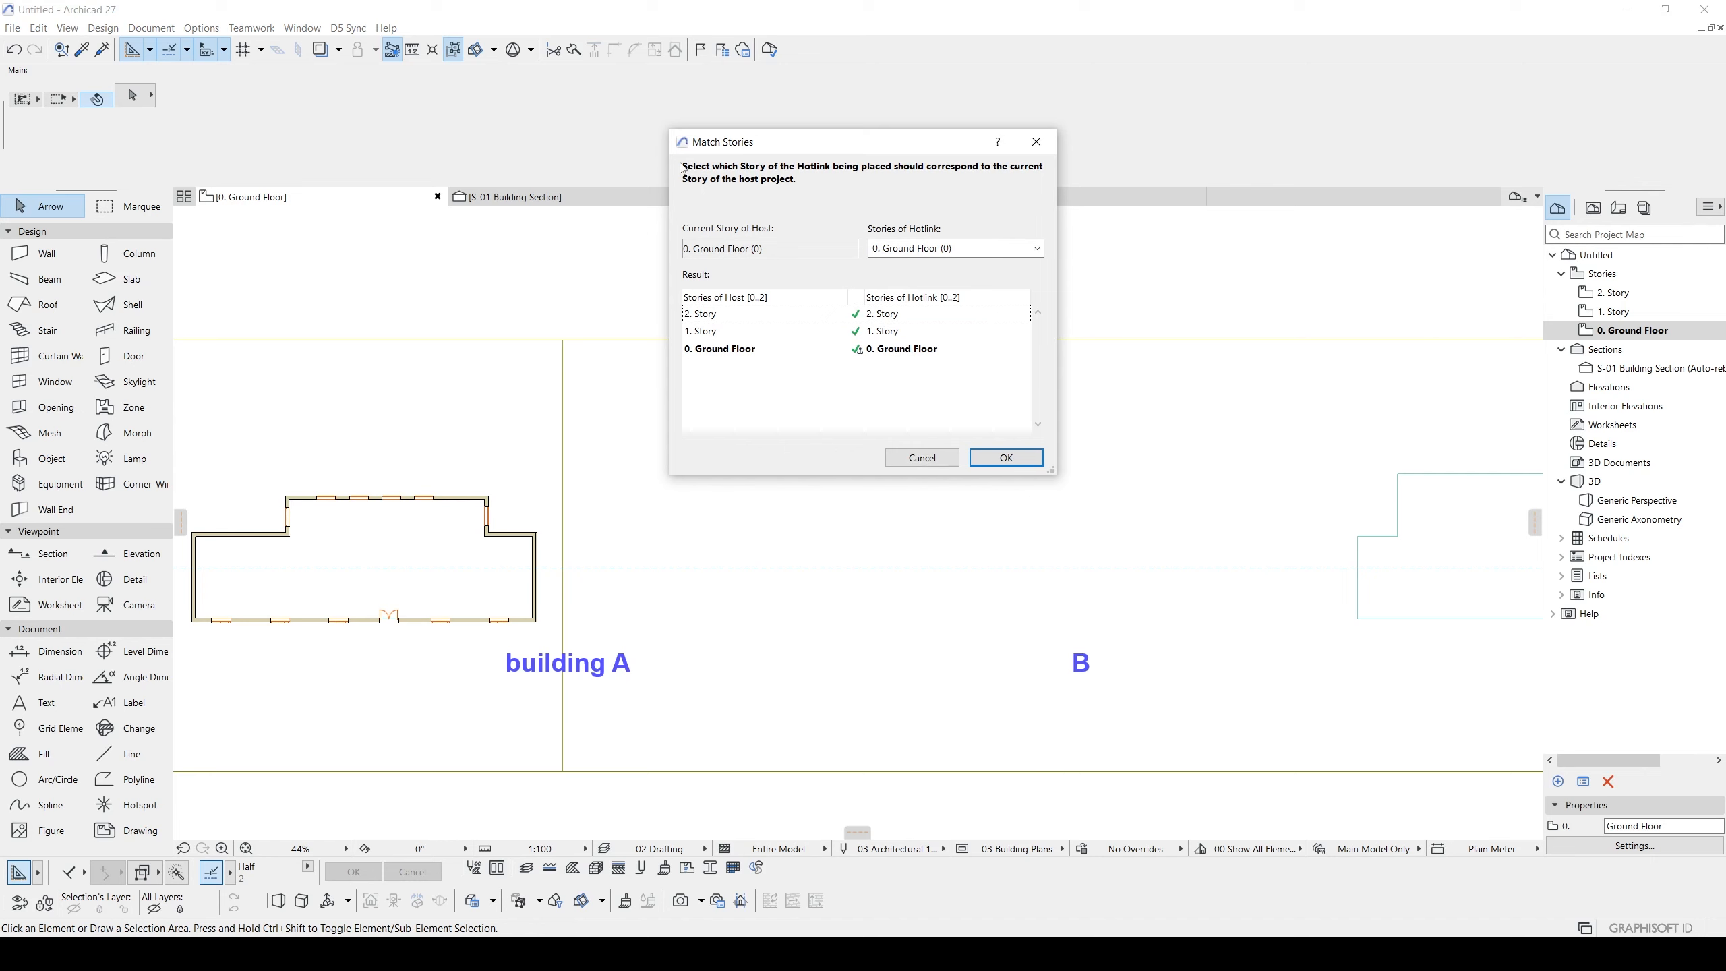
drag(784, 149, 795, 288)
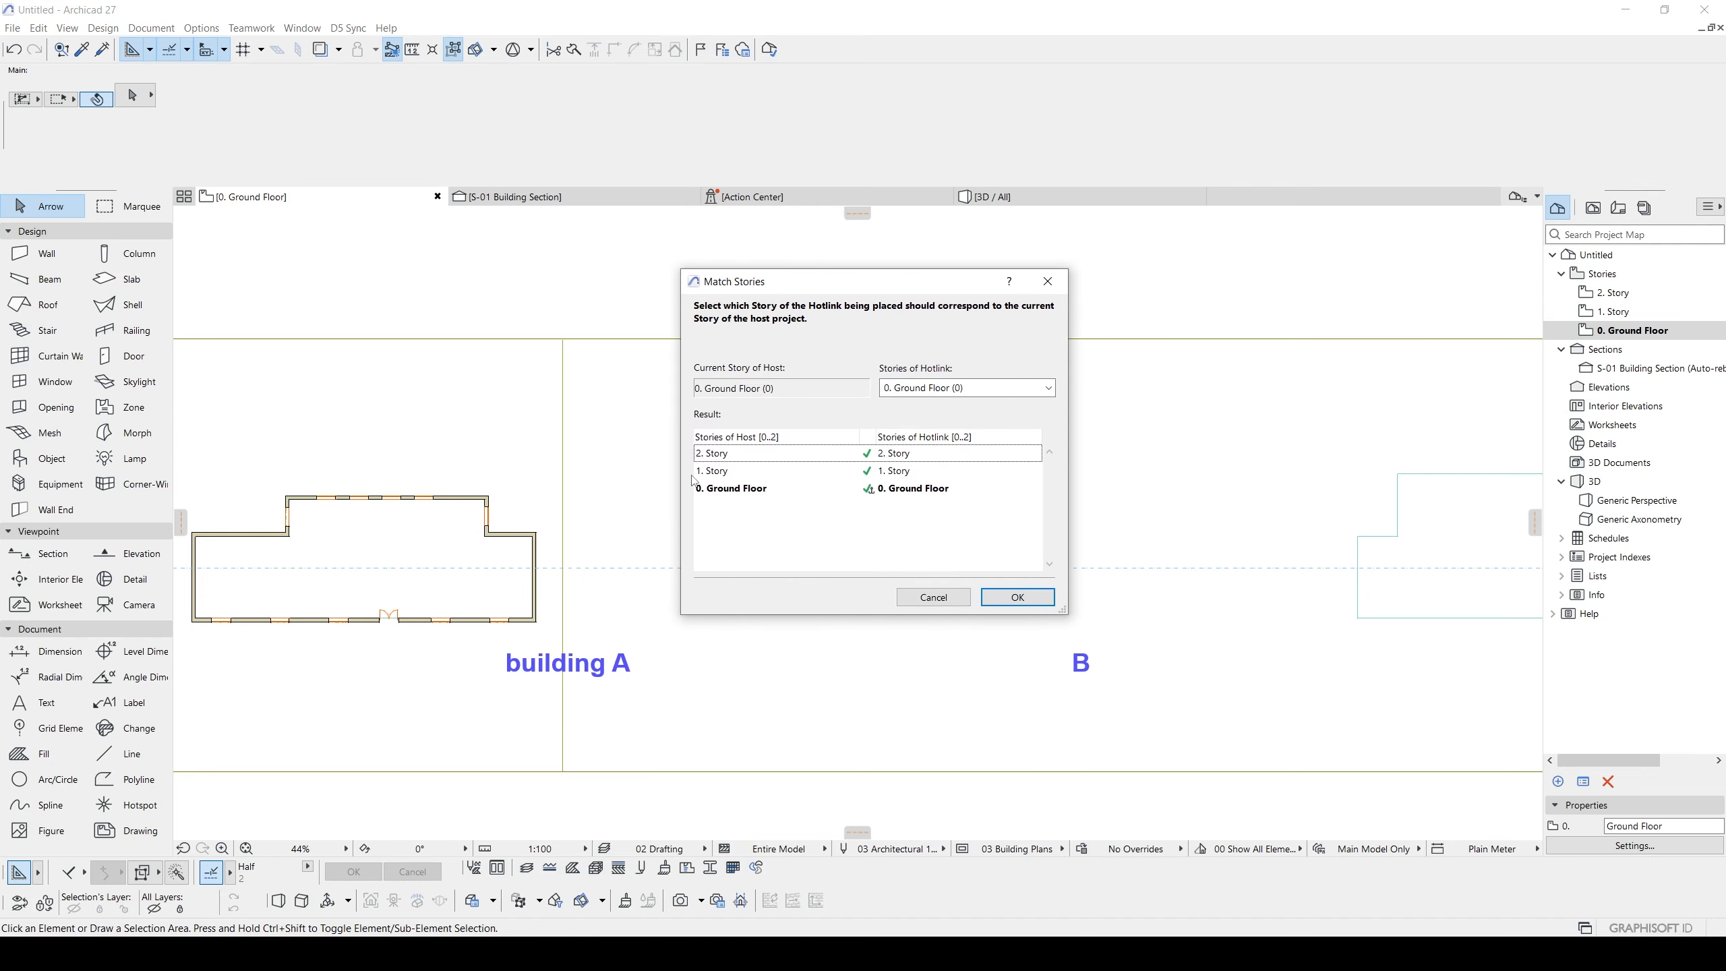
click(721, 491)
click(892, 472)
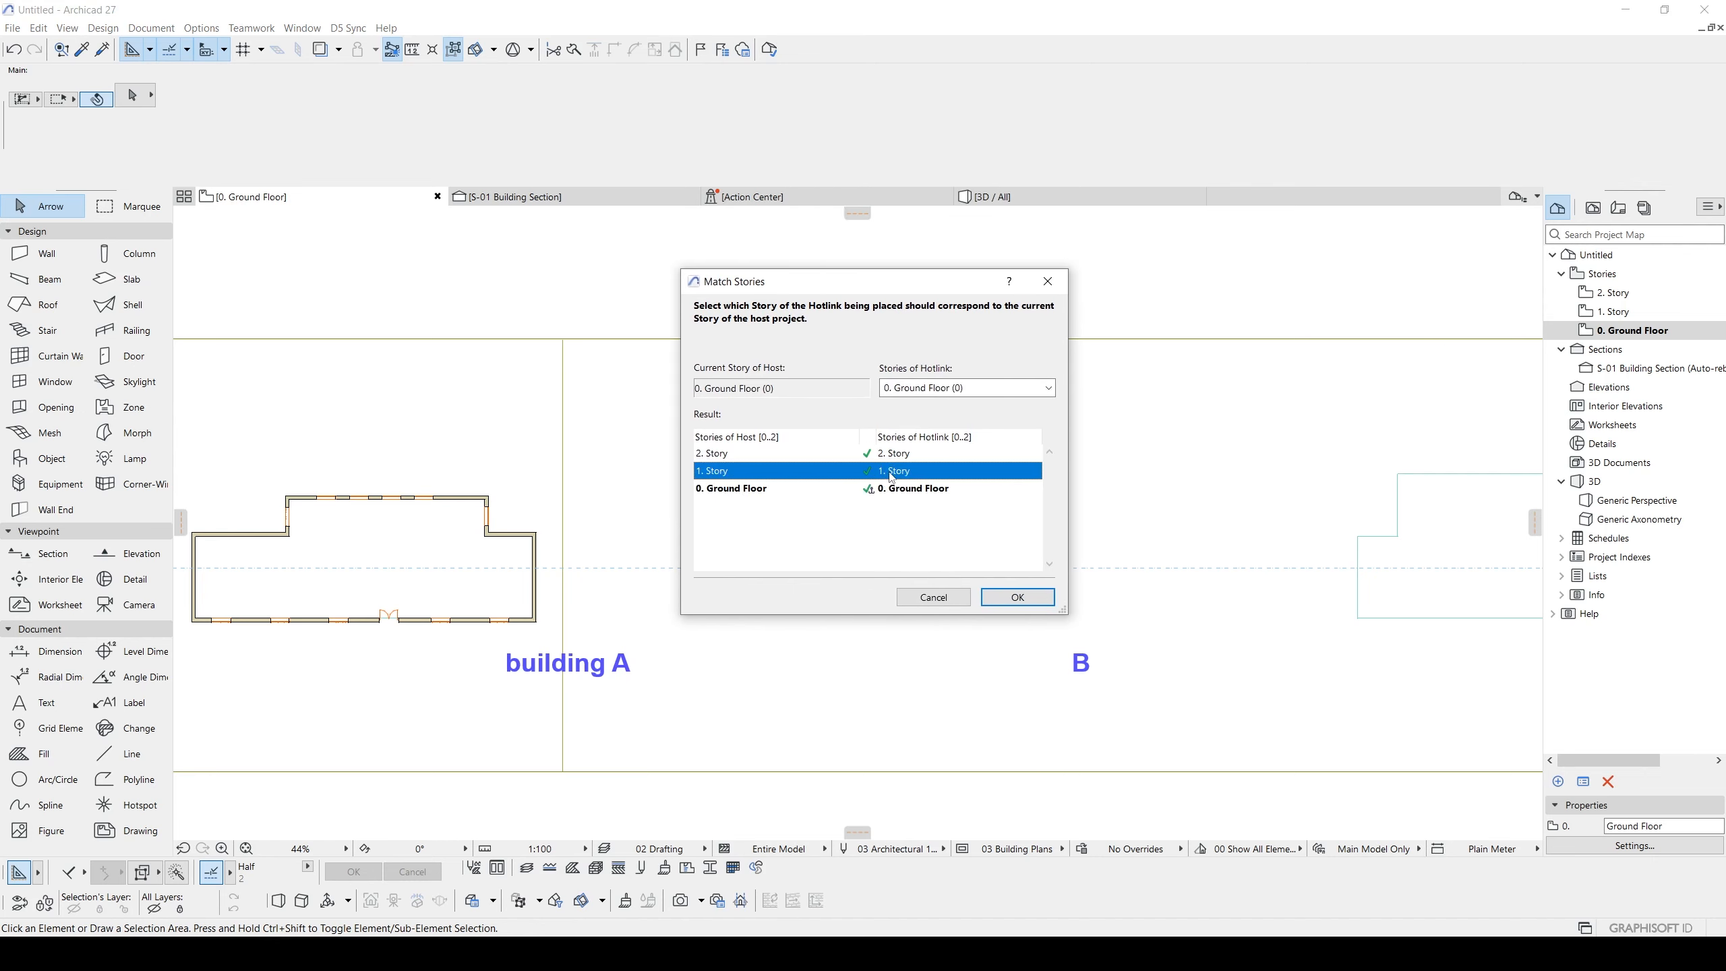
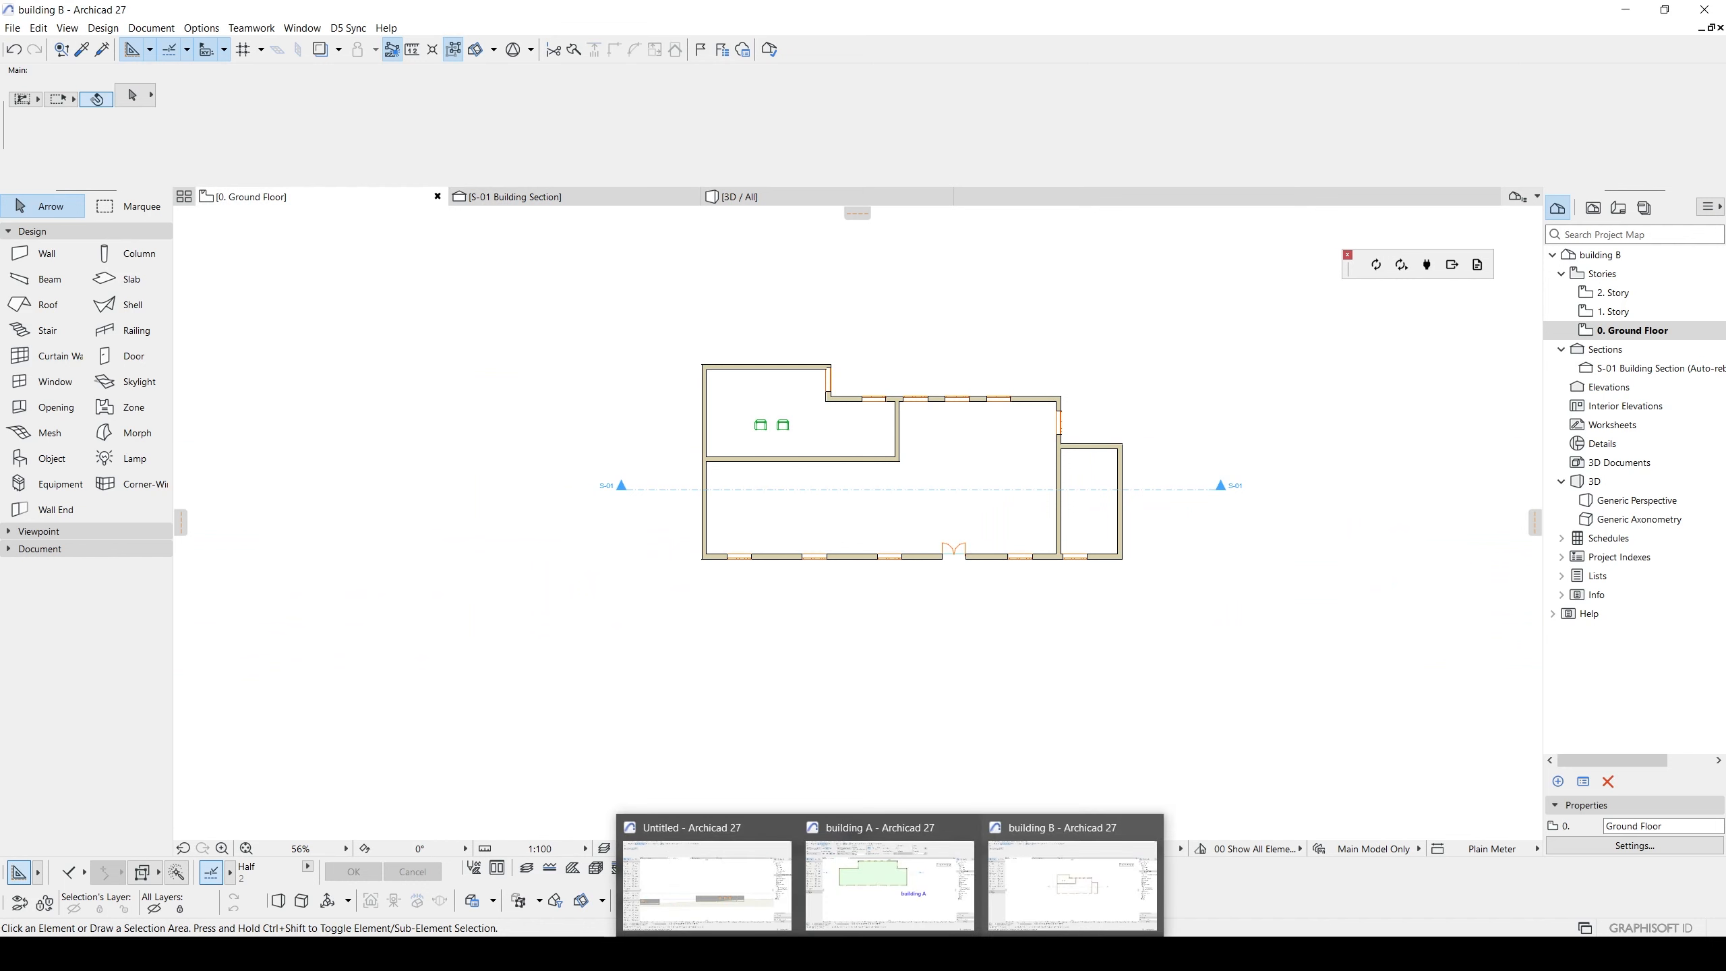
- Switch to the Untitled site project and select all building C elements in the 3D view
click(707, 883)
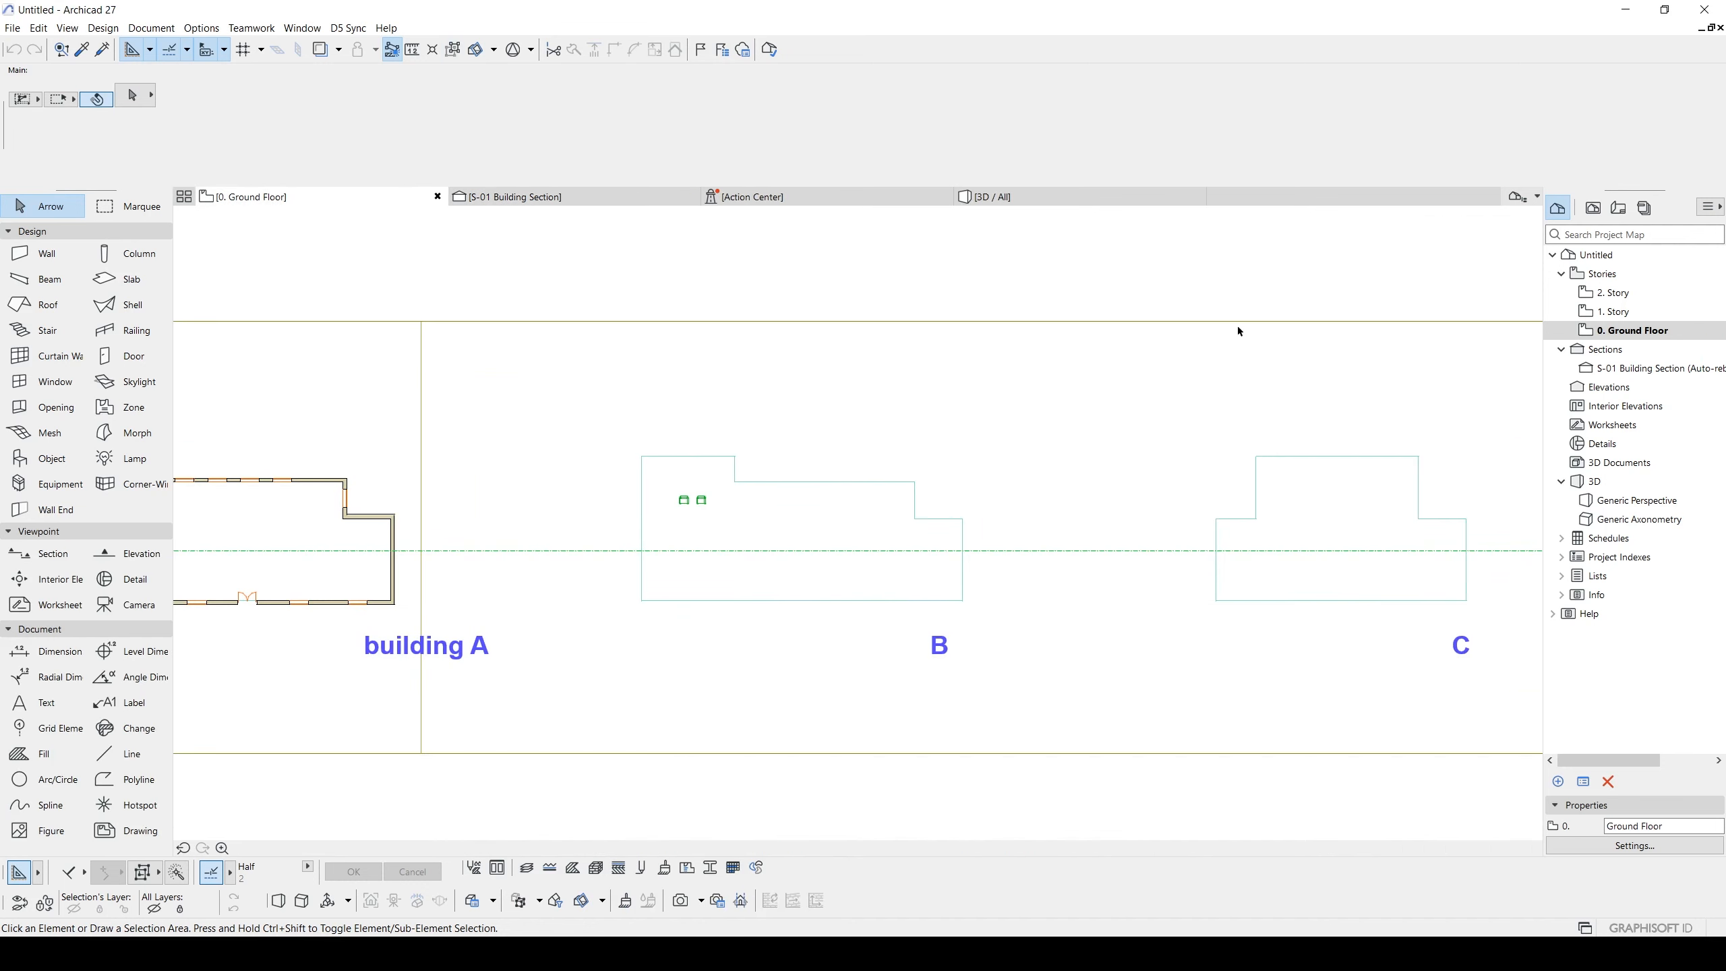
scroll(968, 418, down, 1)
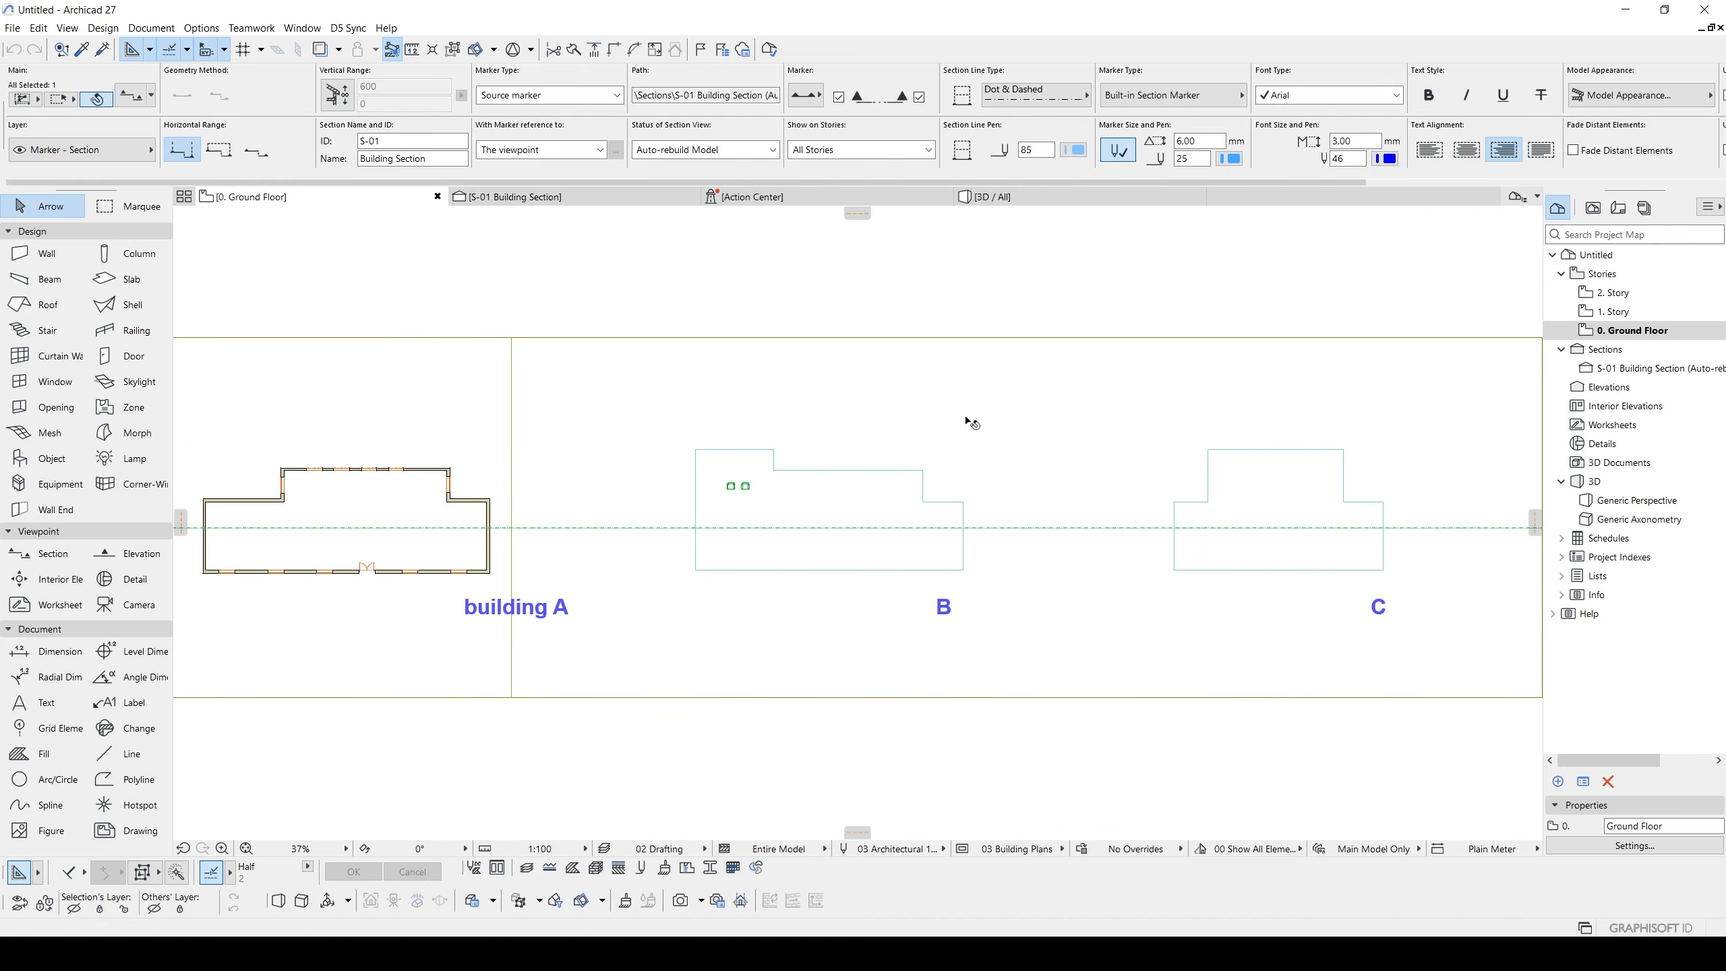
key(F3)
scroll(581, 465, up, 2)
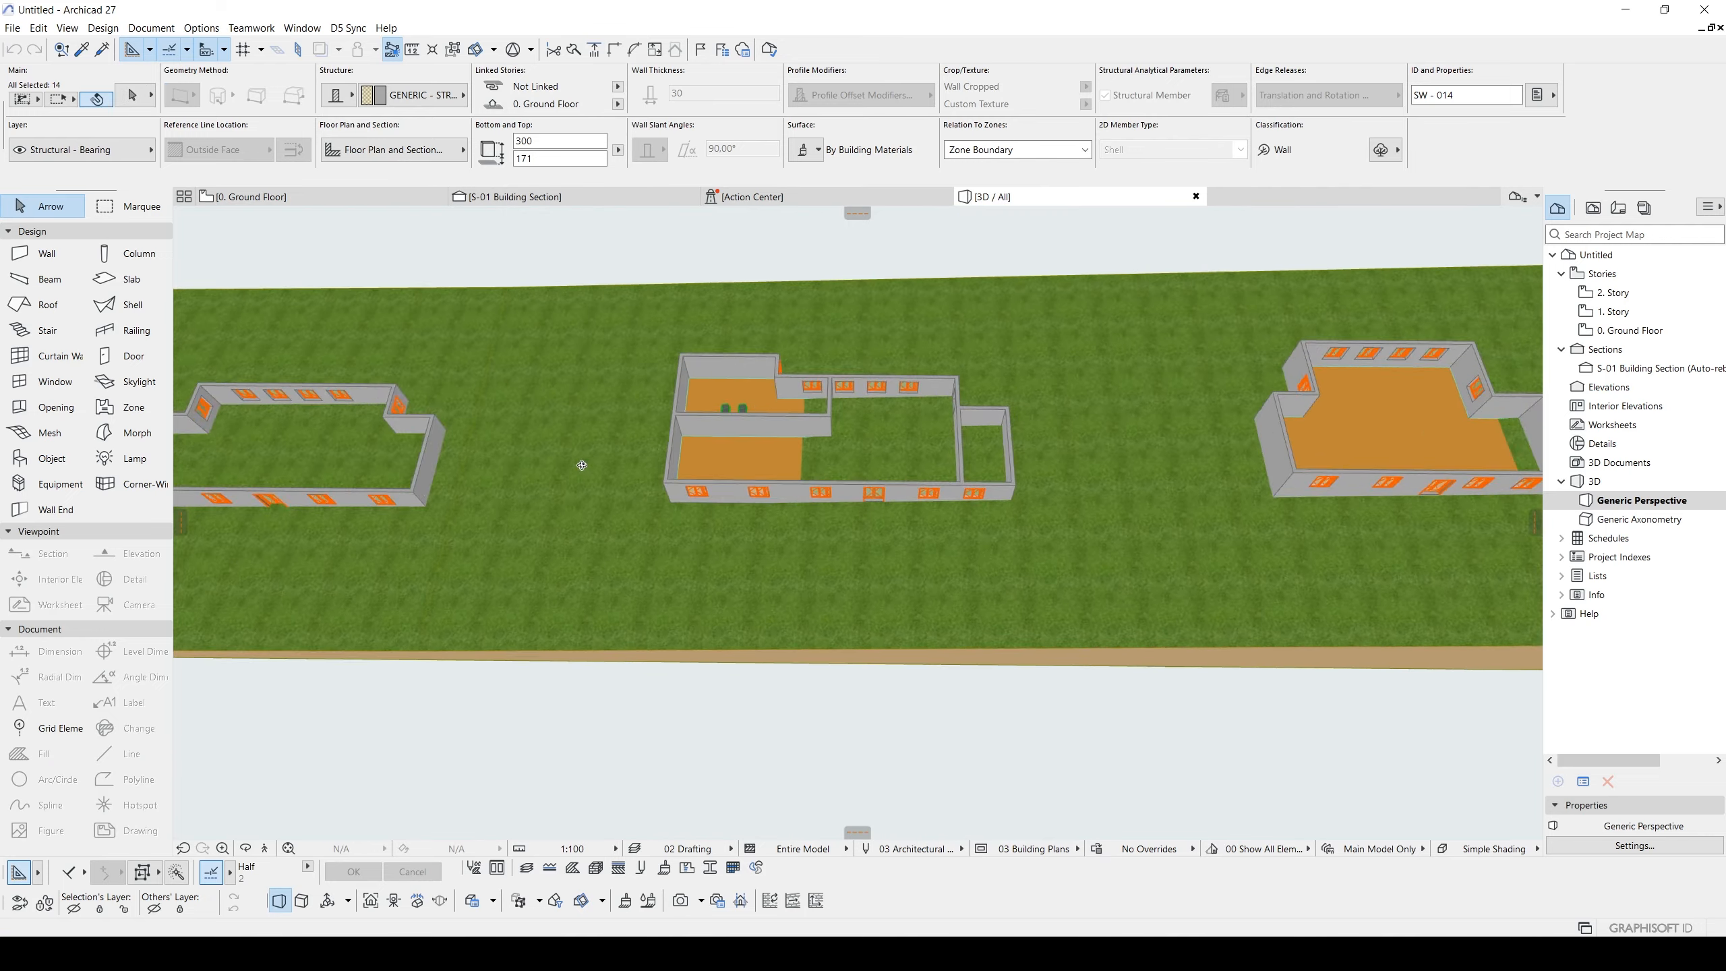
scroll(582, 465, down, 2)
drag(587, 302, 874, 602)
scroll(730, 463, up, 4)
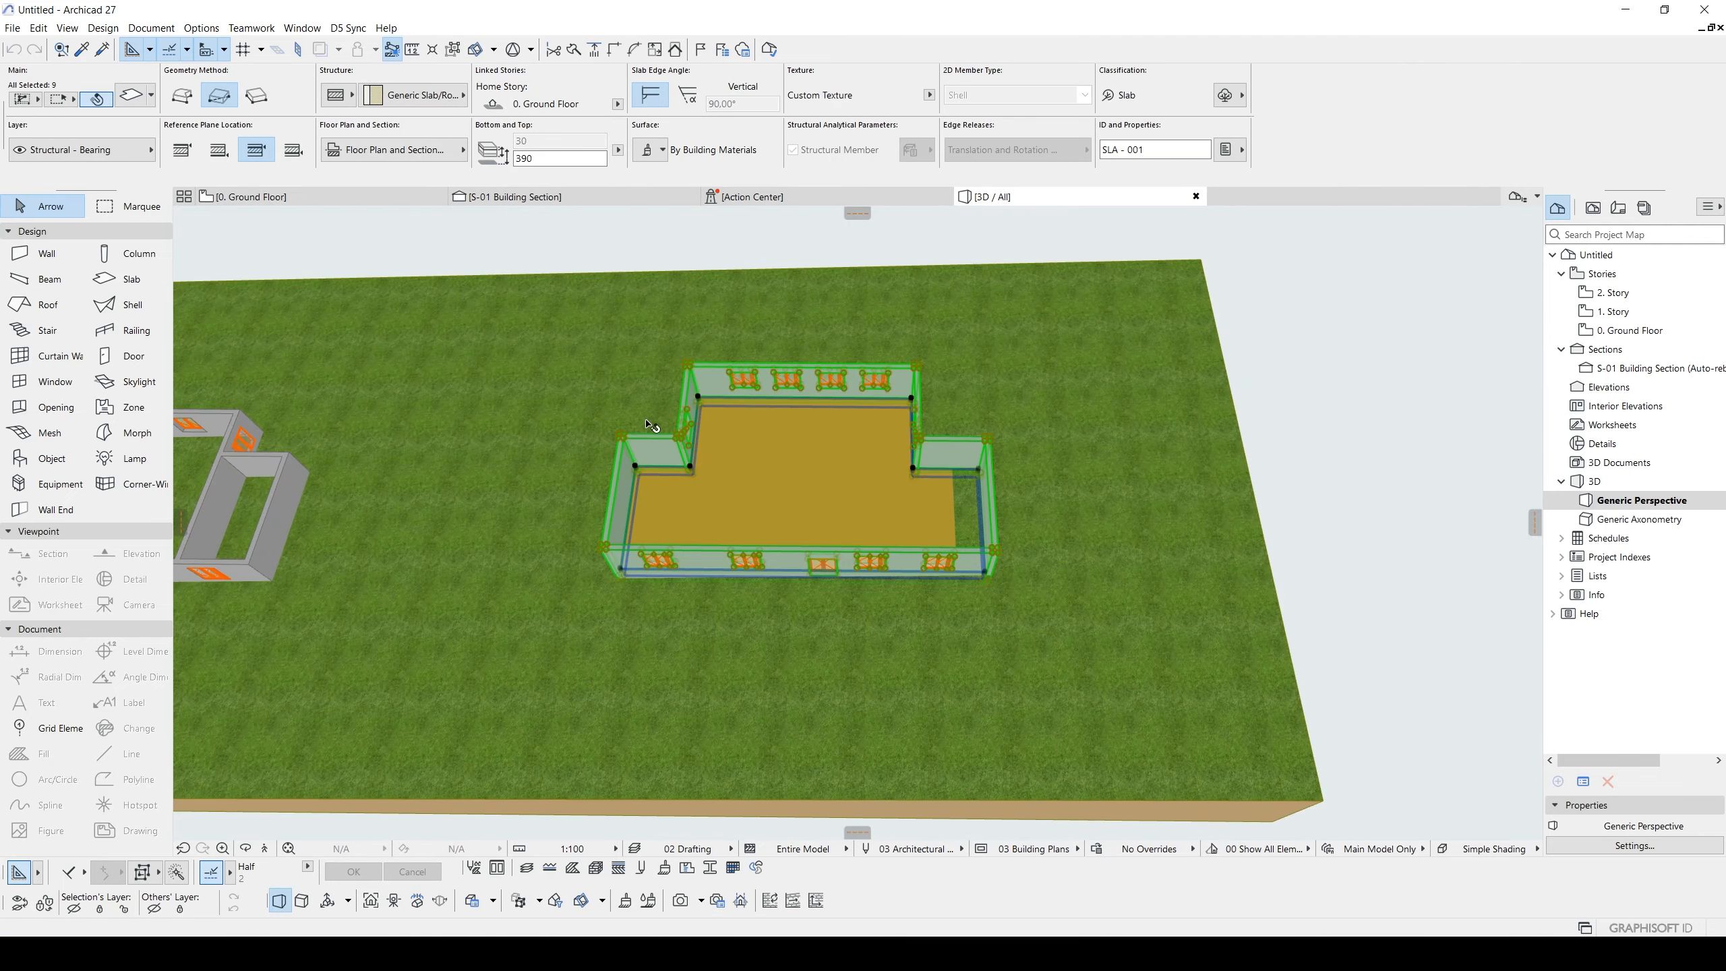
shift+middle_drag(651, 424, 654, 381)
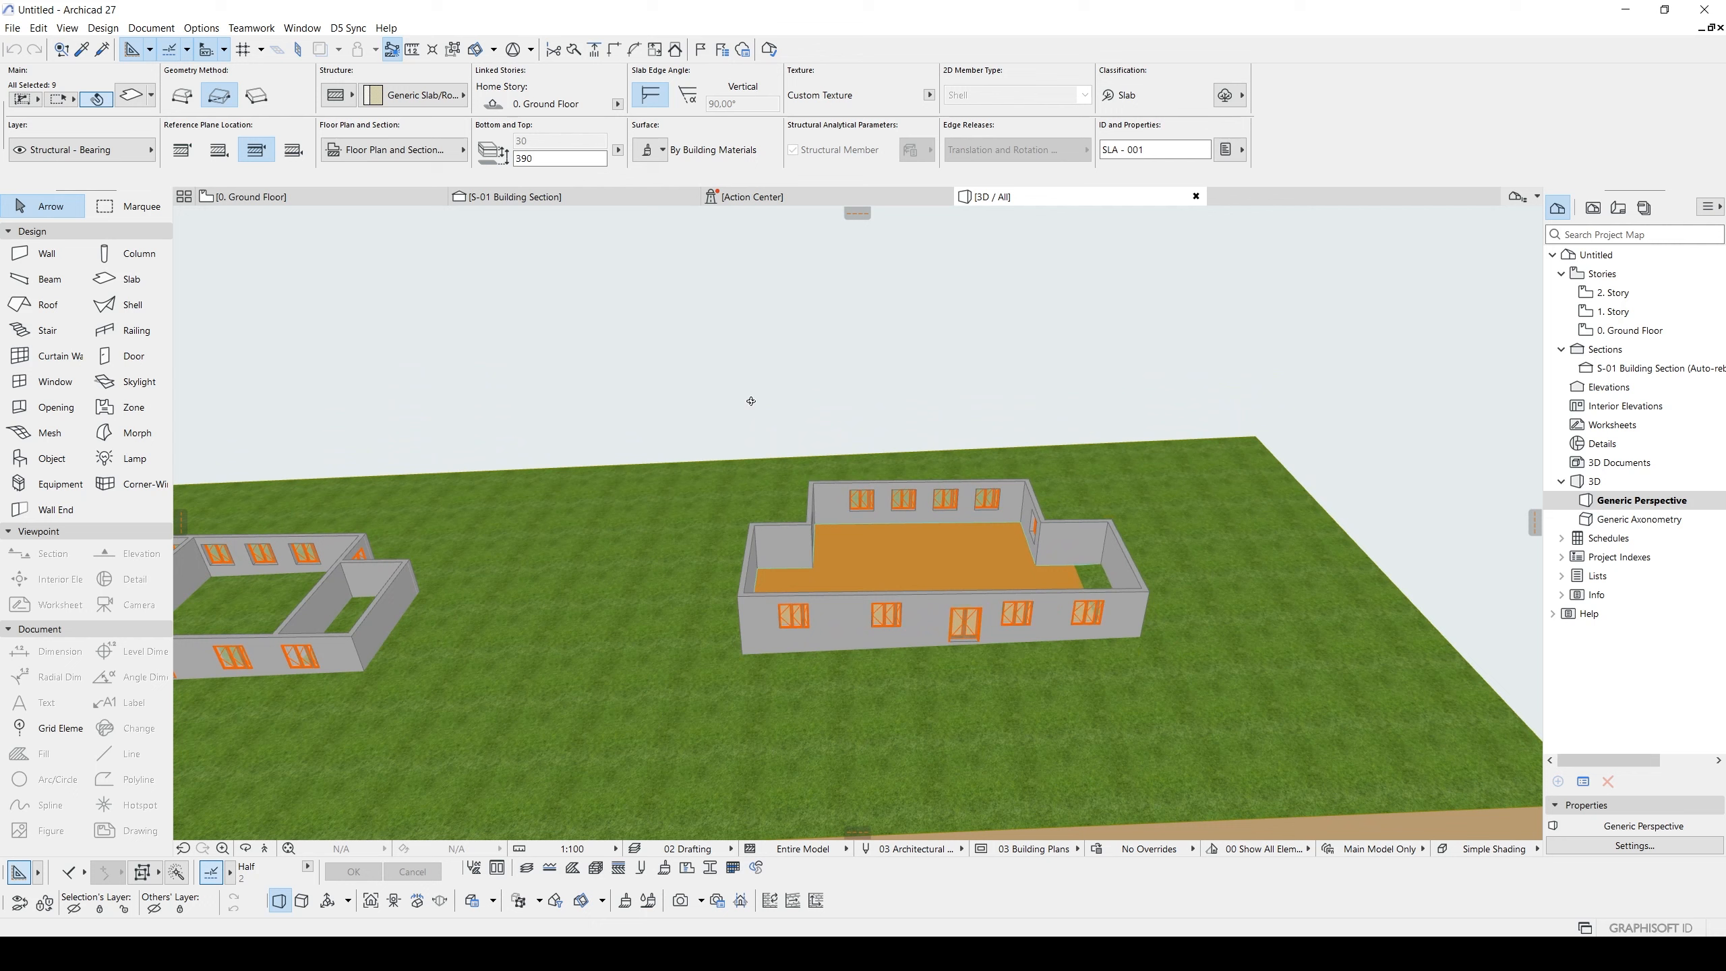
- Save the selected building C elements as a module named building C in Archicad Solo Project (*.pln) format, without replacing the selection
click(12, 27)
mouse_move(102, 297)
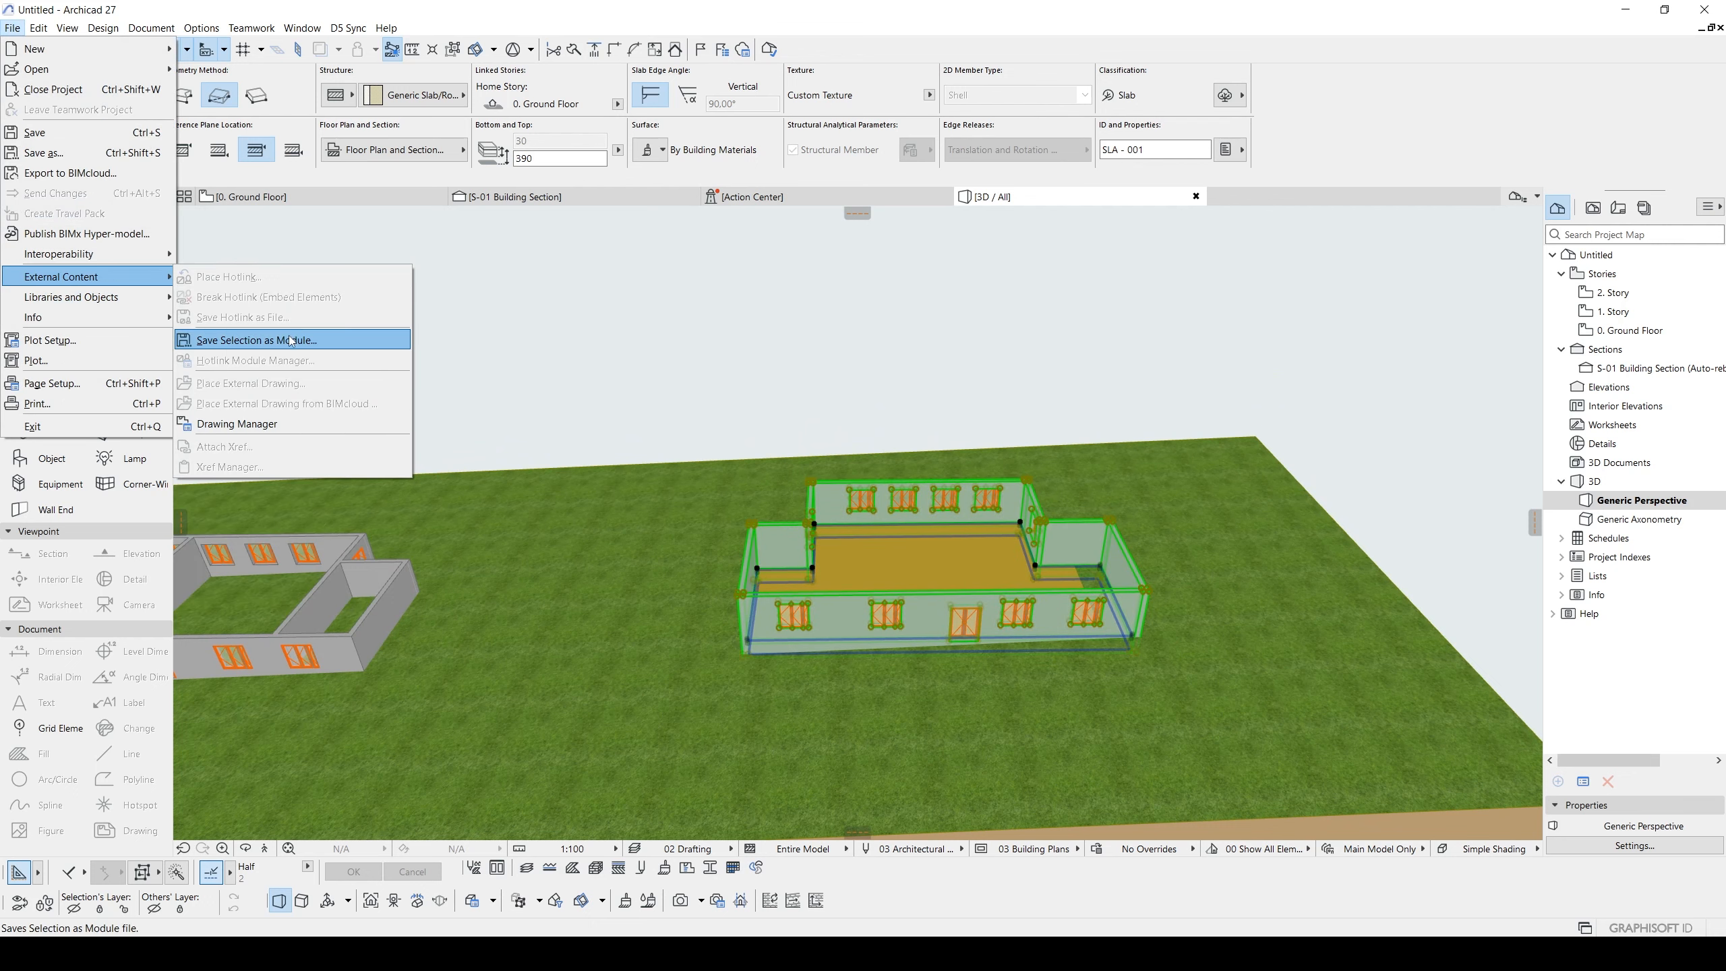
click(257, 340)
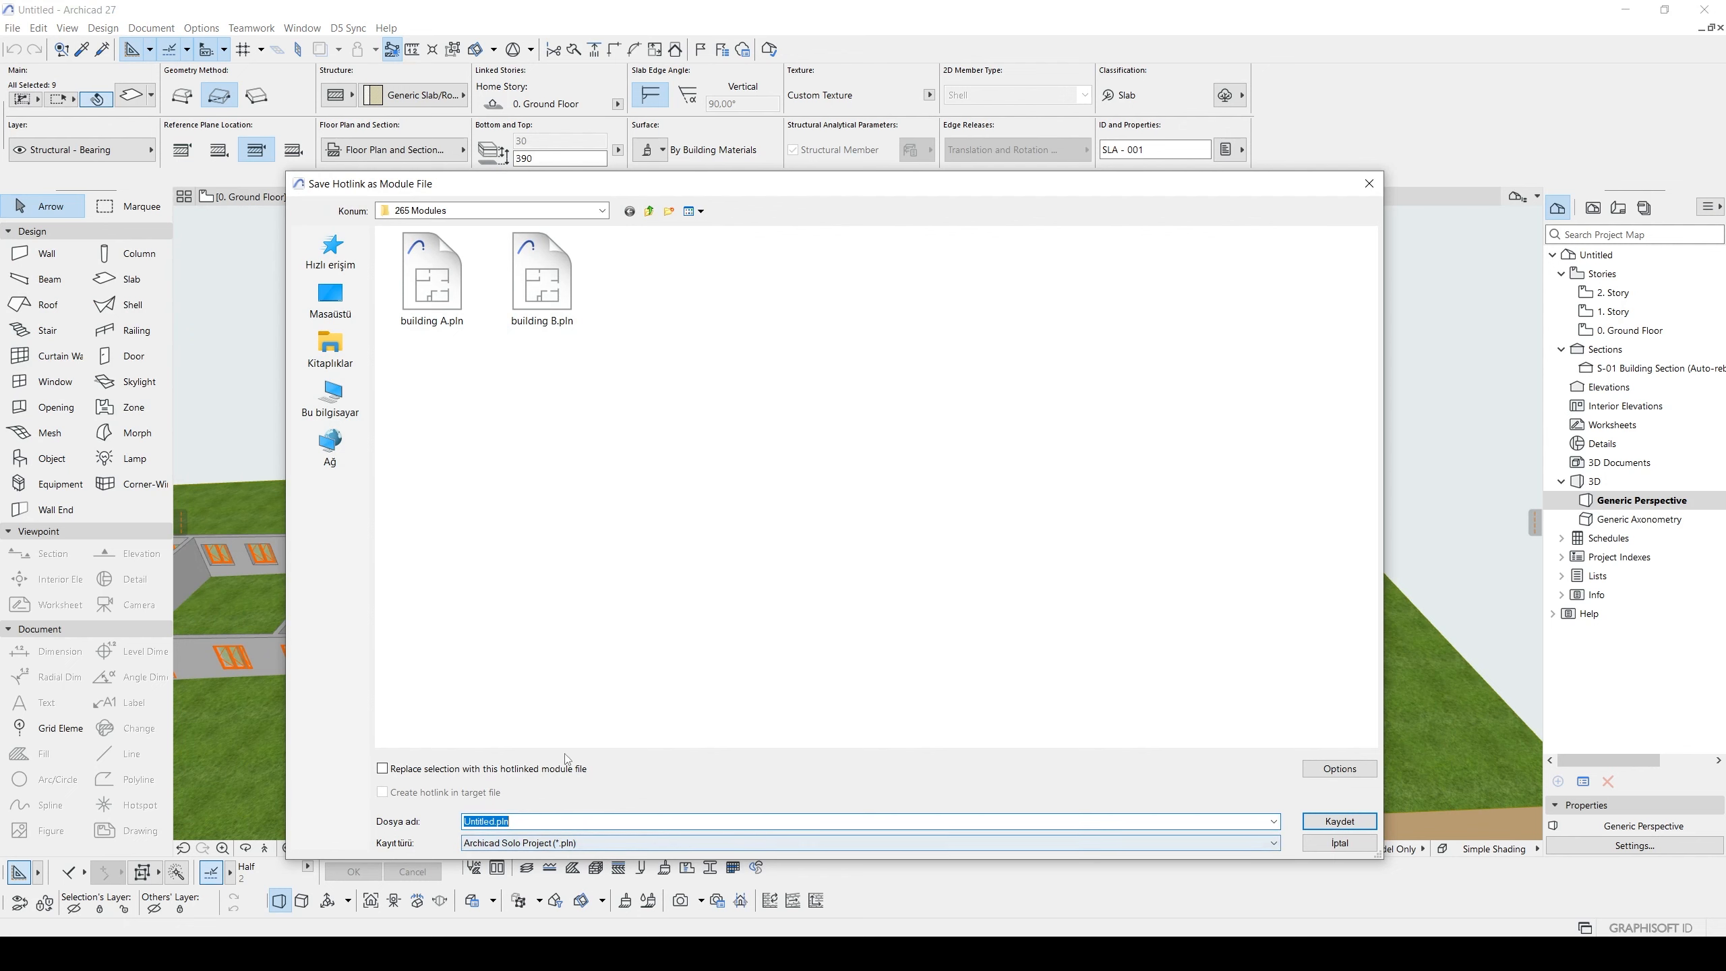
click(533, 316)
click(505, 821)
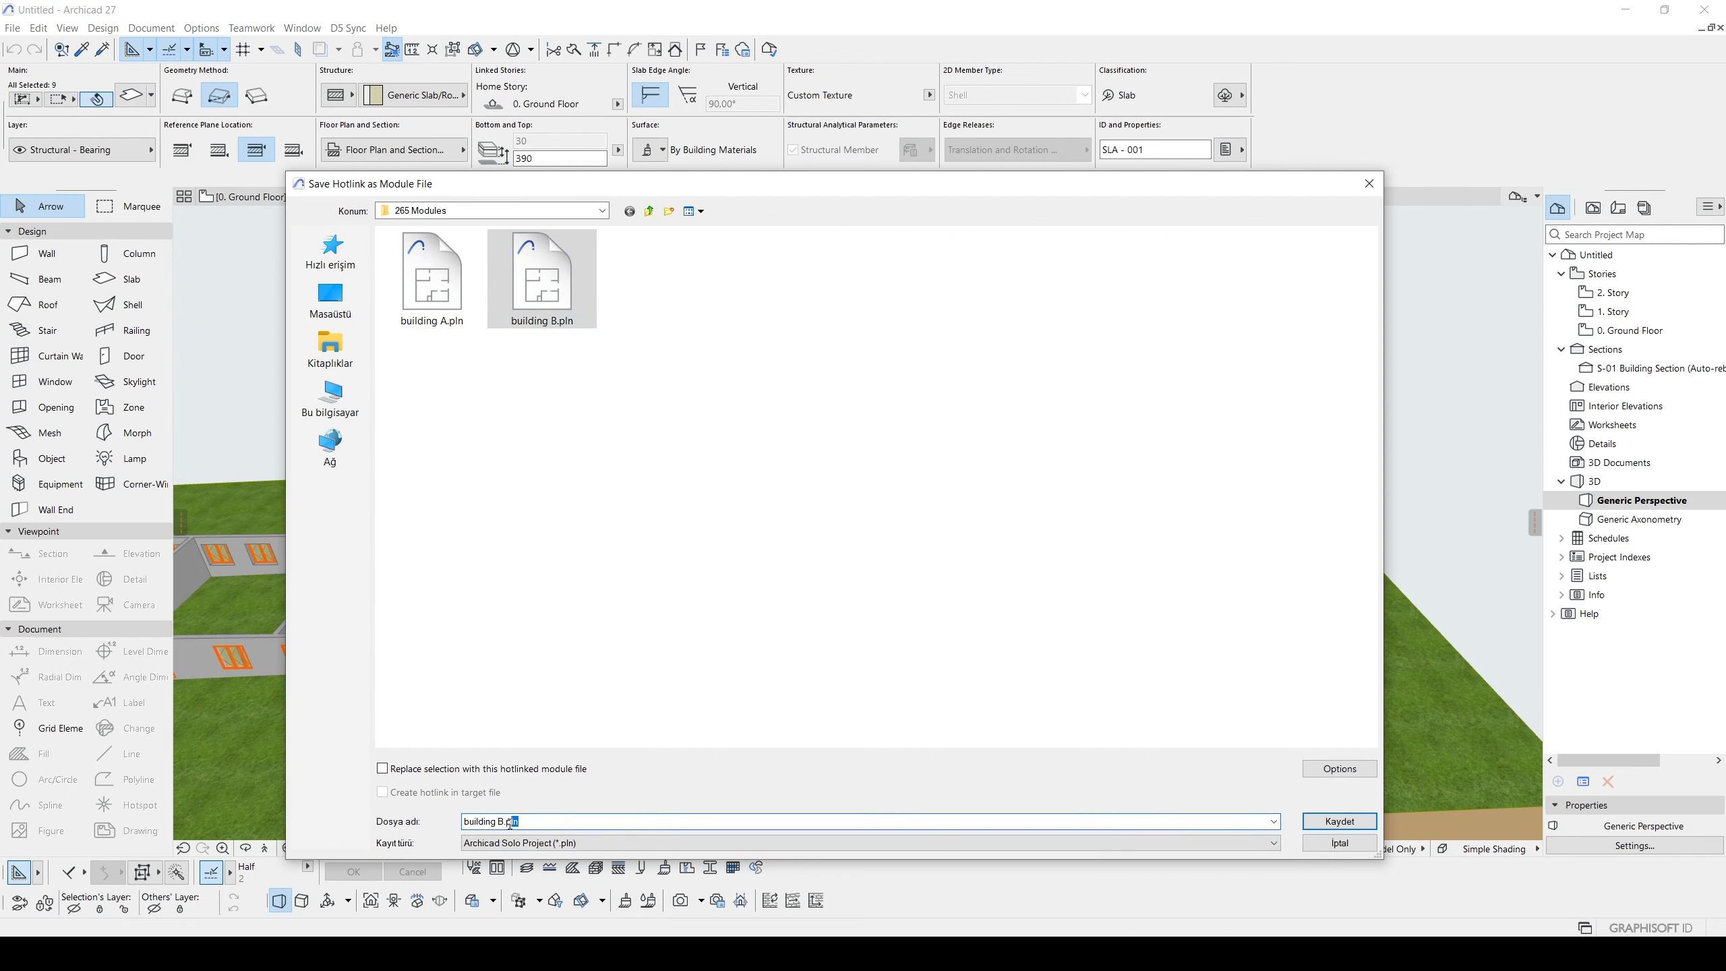
click(687, 595)
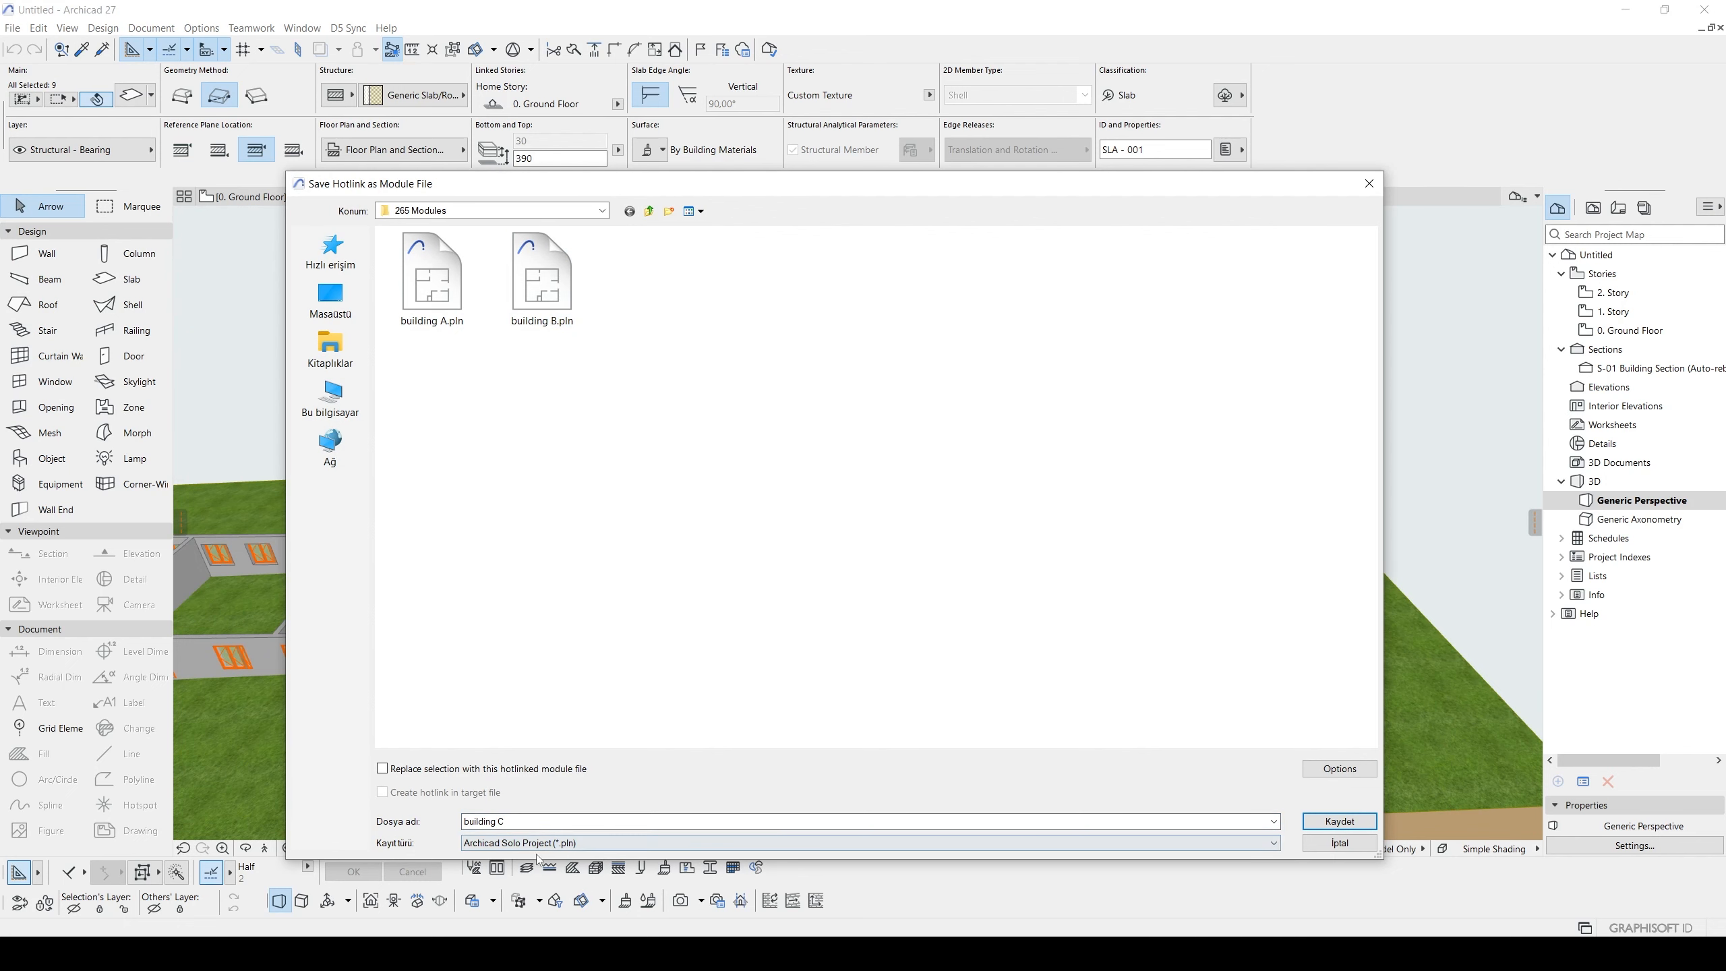
click(1338, 821)
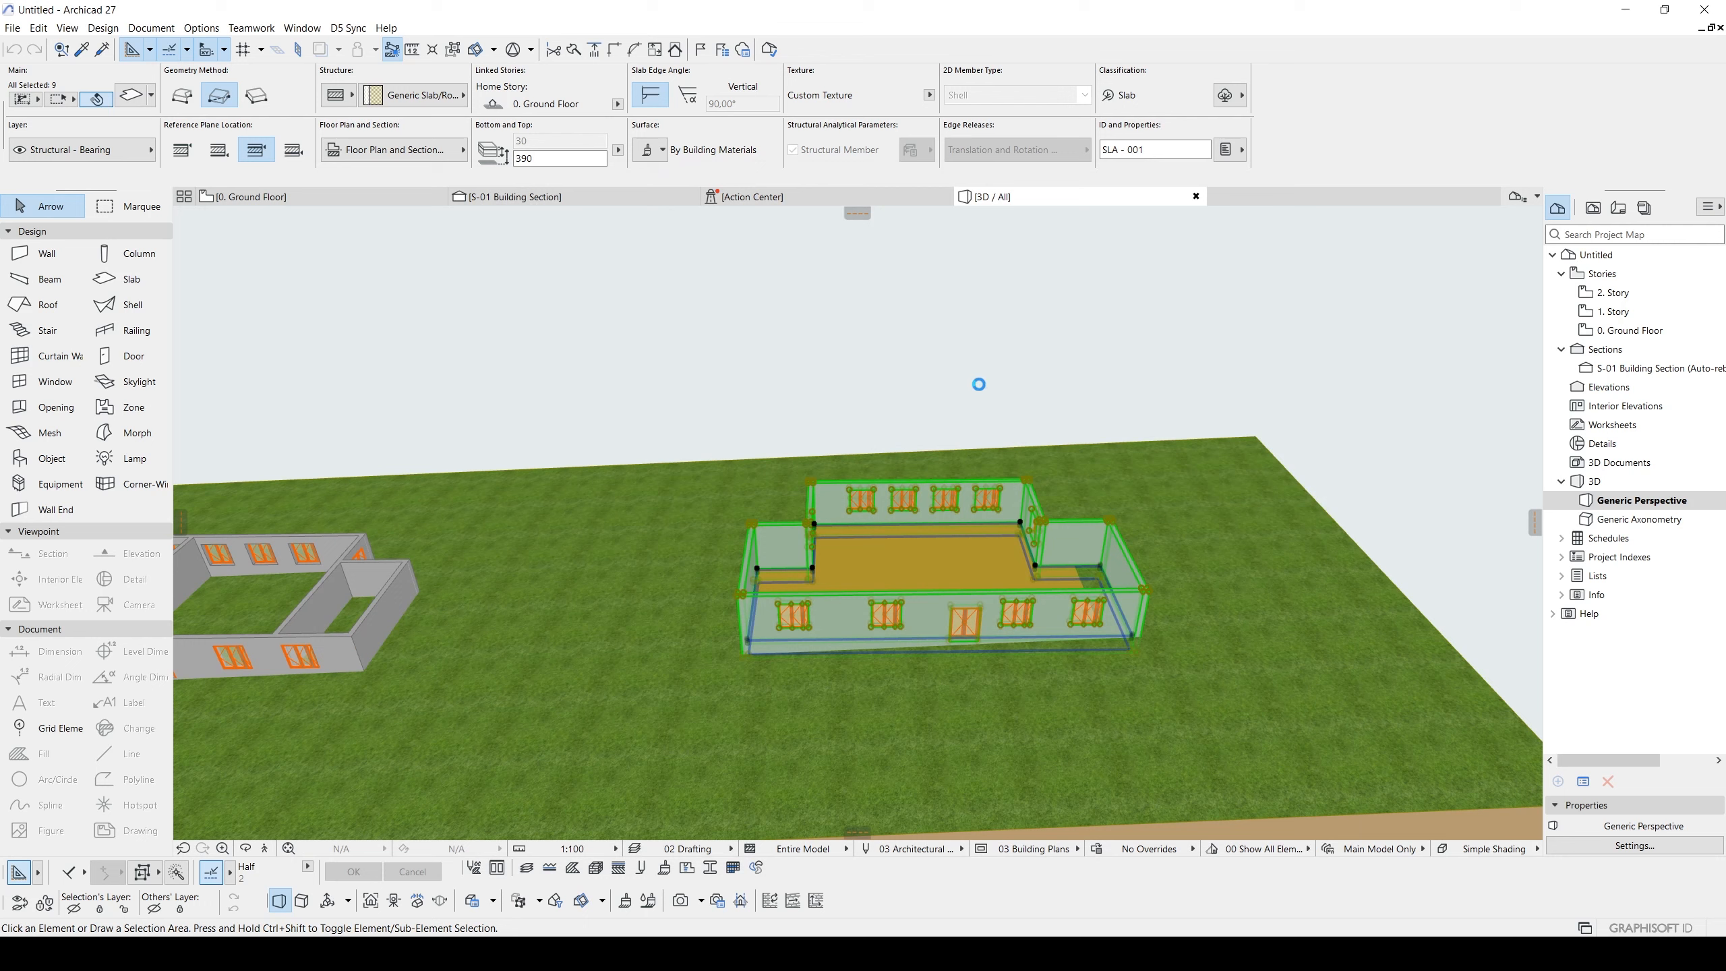
- Switch to the building C project showing its Ground Floor plan
click(978, 674)
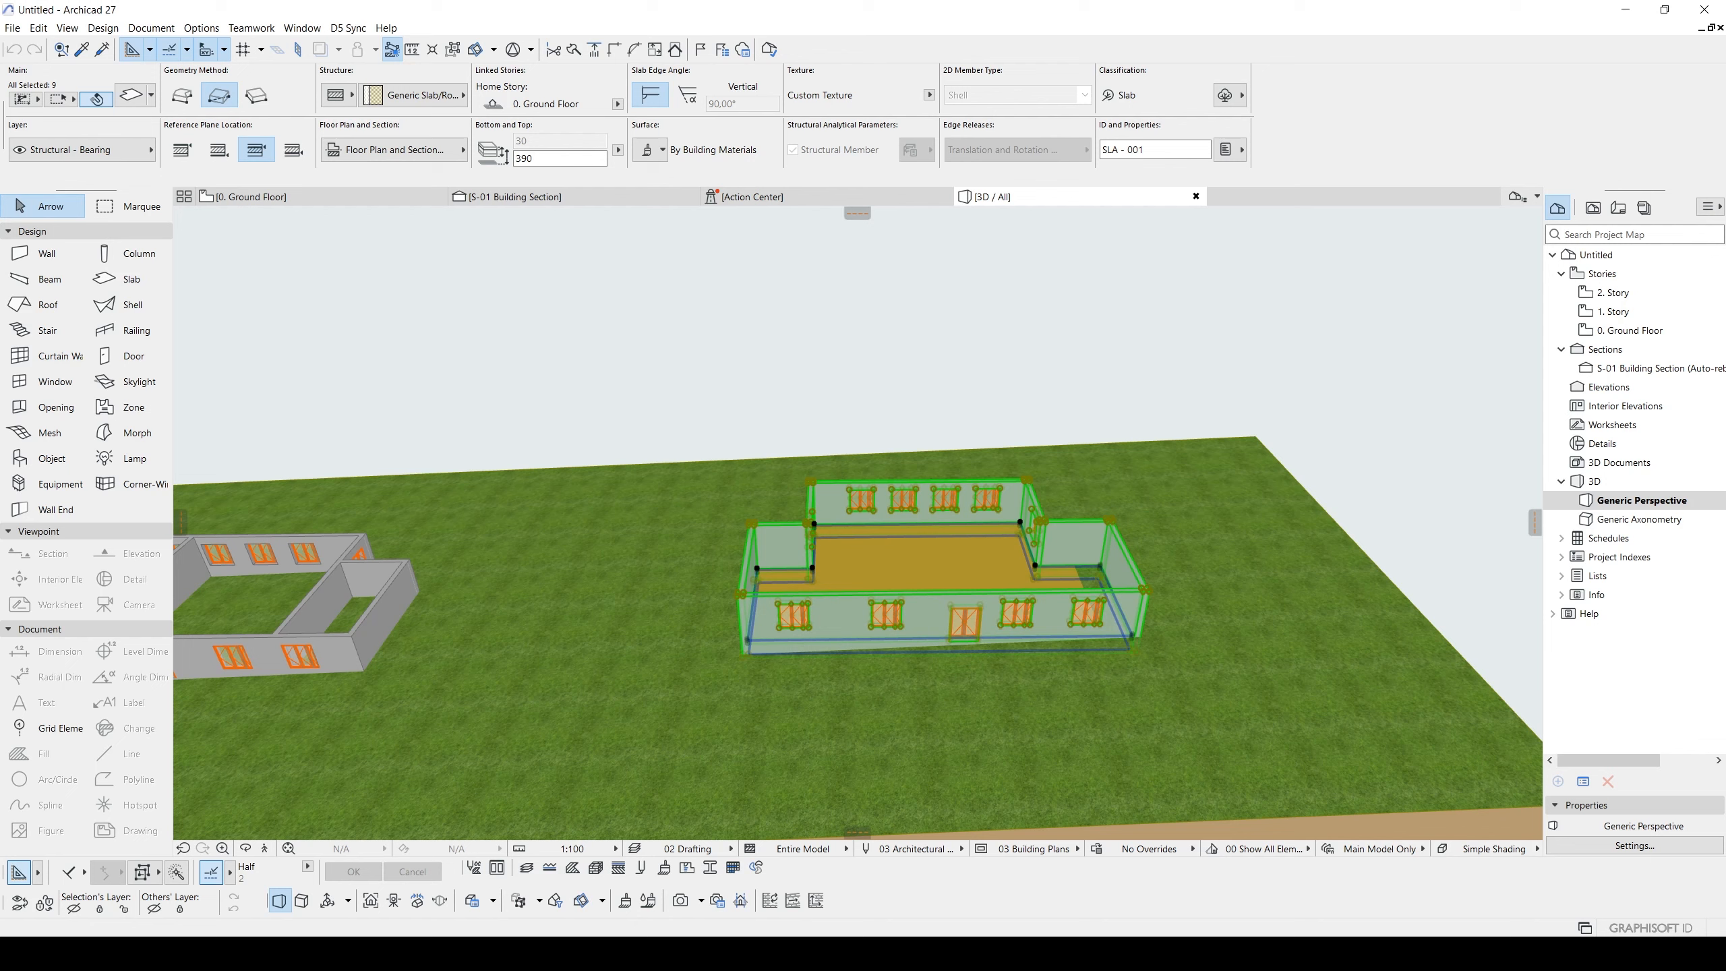
click(1151, 902)
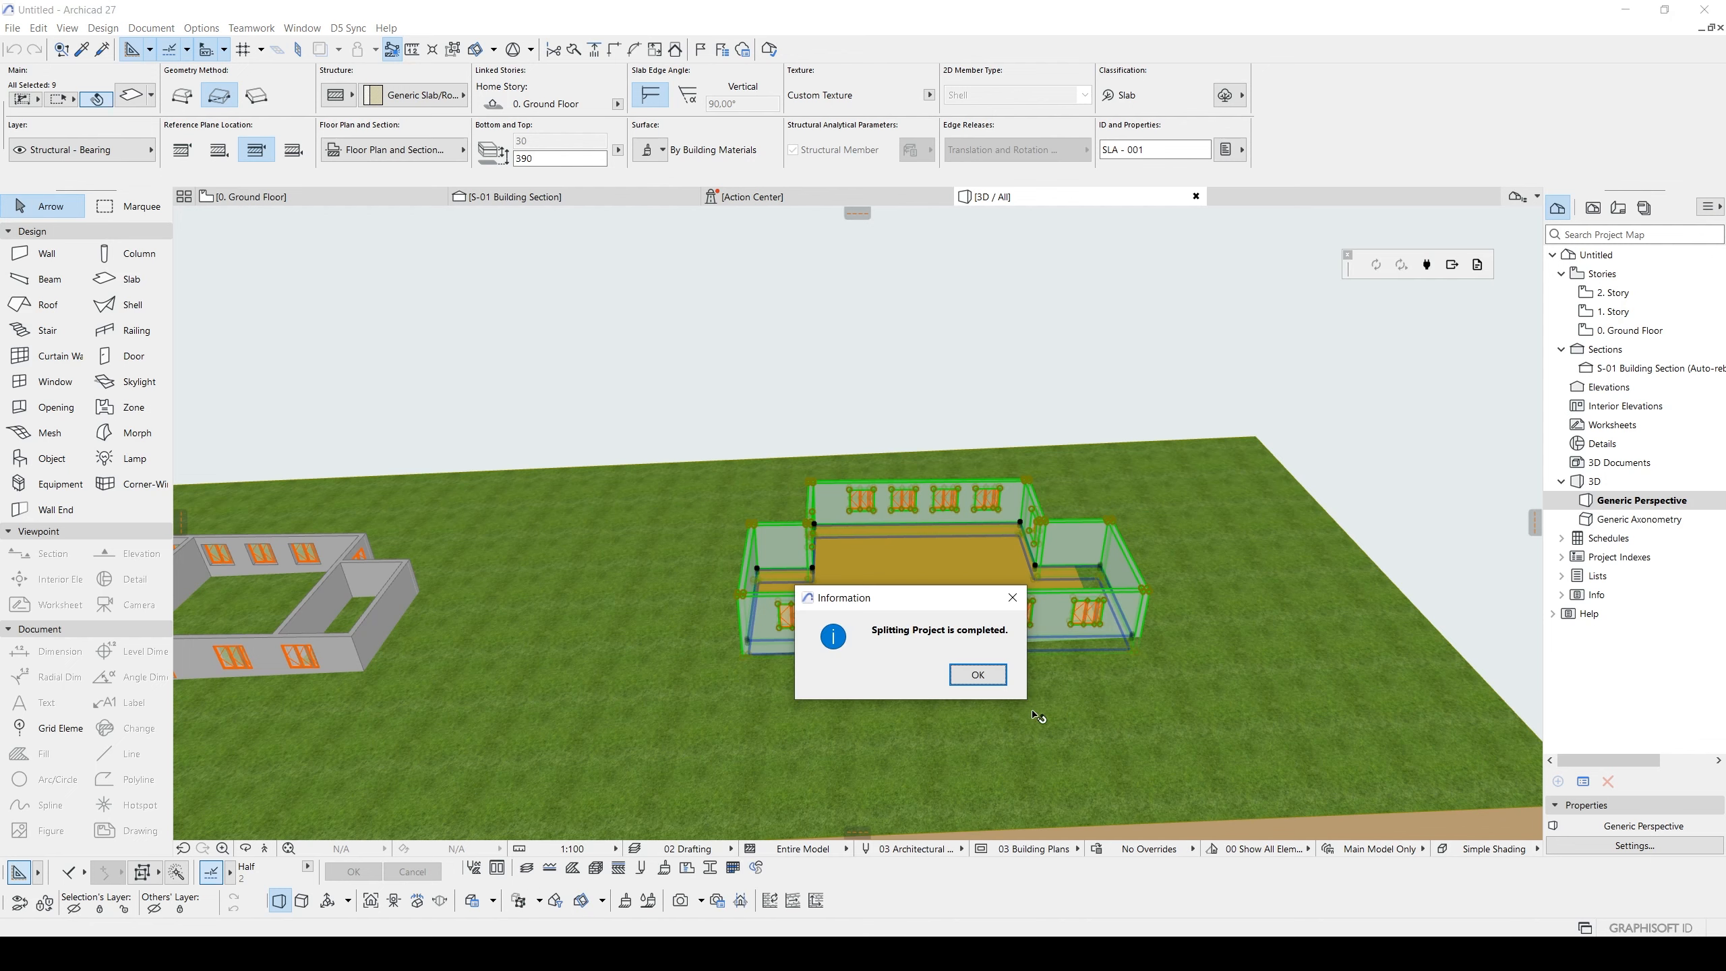
click(993, 679)
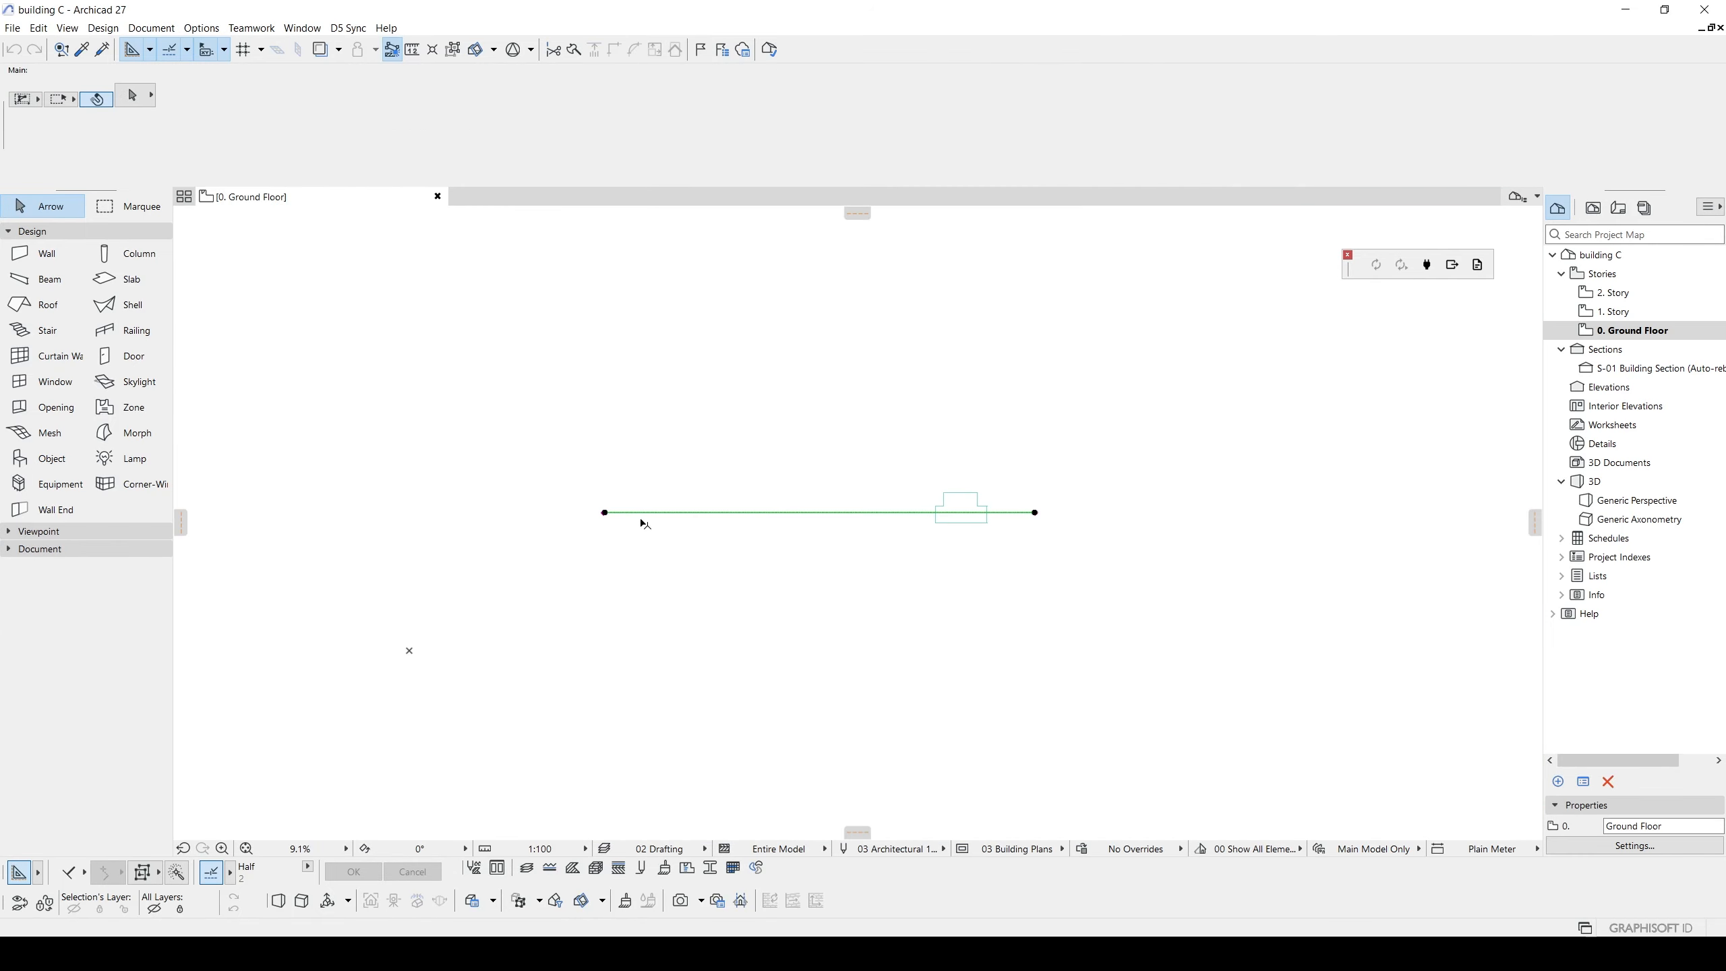
- Shorten the S-01 section line by moving its far left end close to building C's outline
click(641, 523)
click(604, 511)
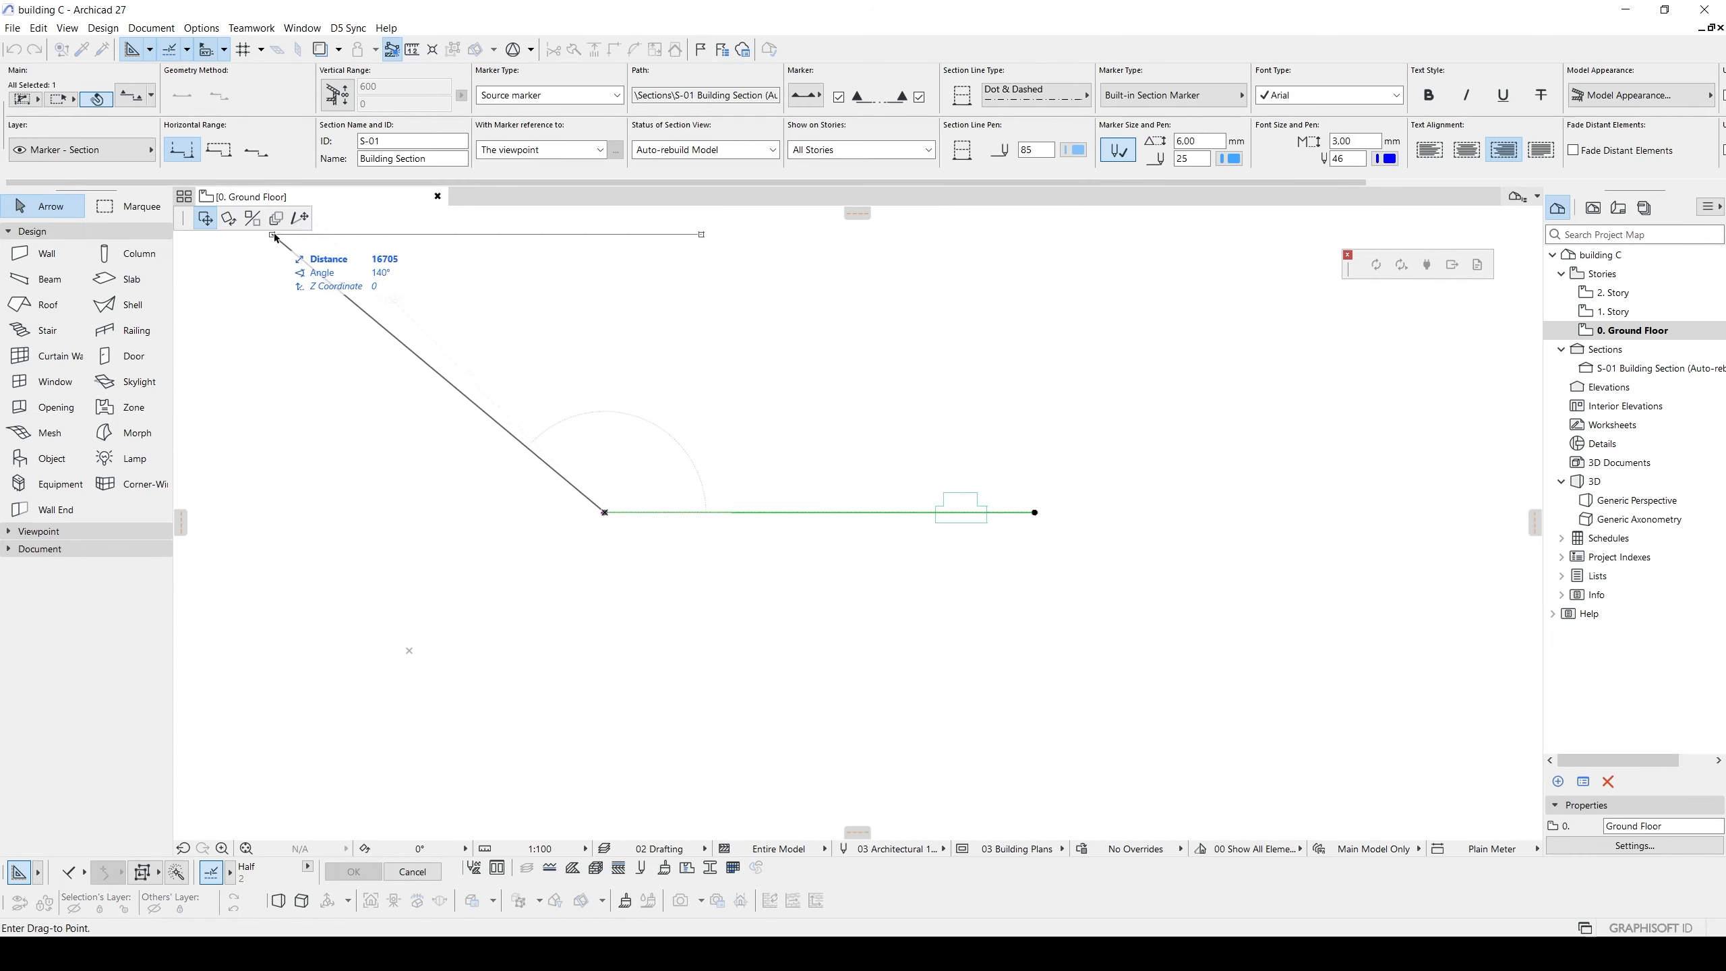
click(908, 512)
scroll(1033, 482, up, 3)
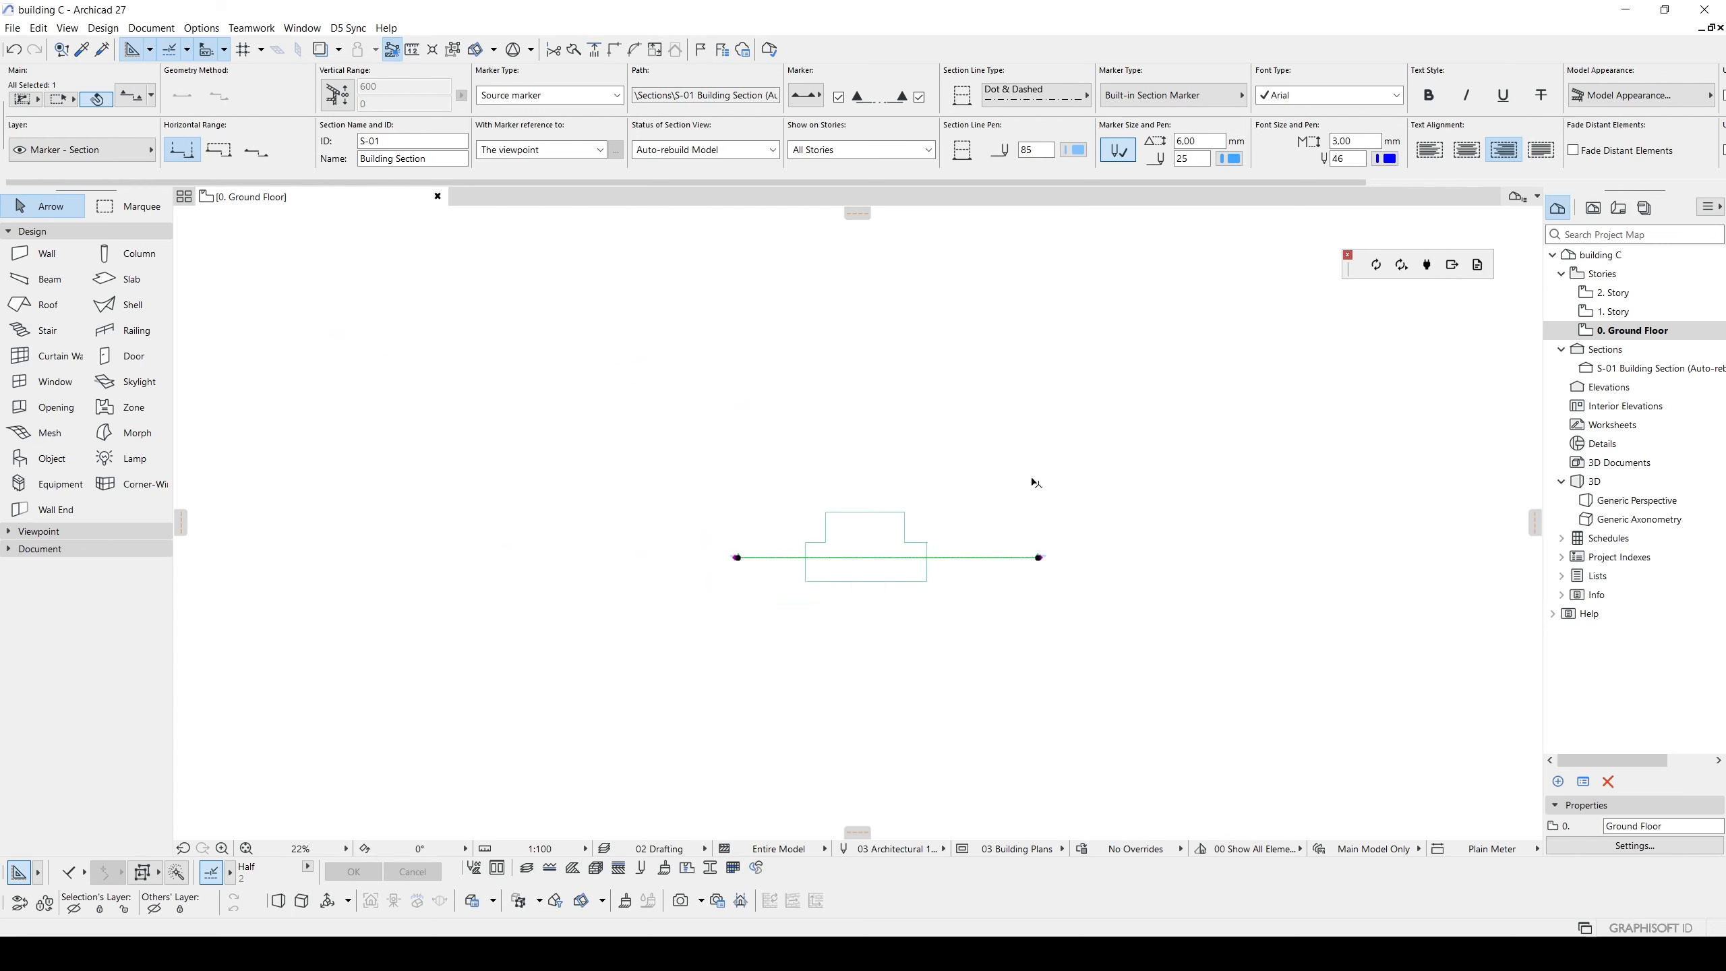
- Select all building C elements in the 3D view and inspect the model from a low angle
key(F3)
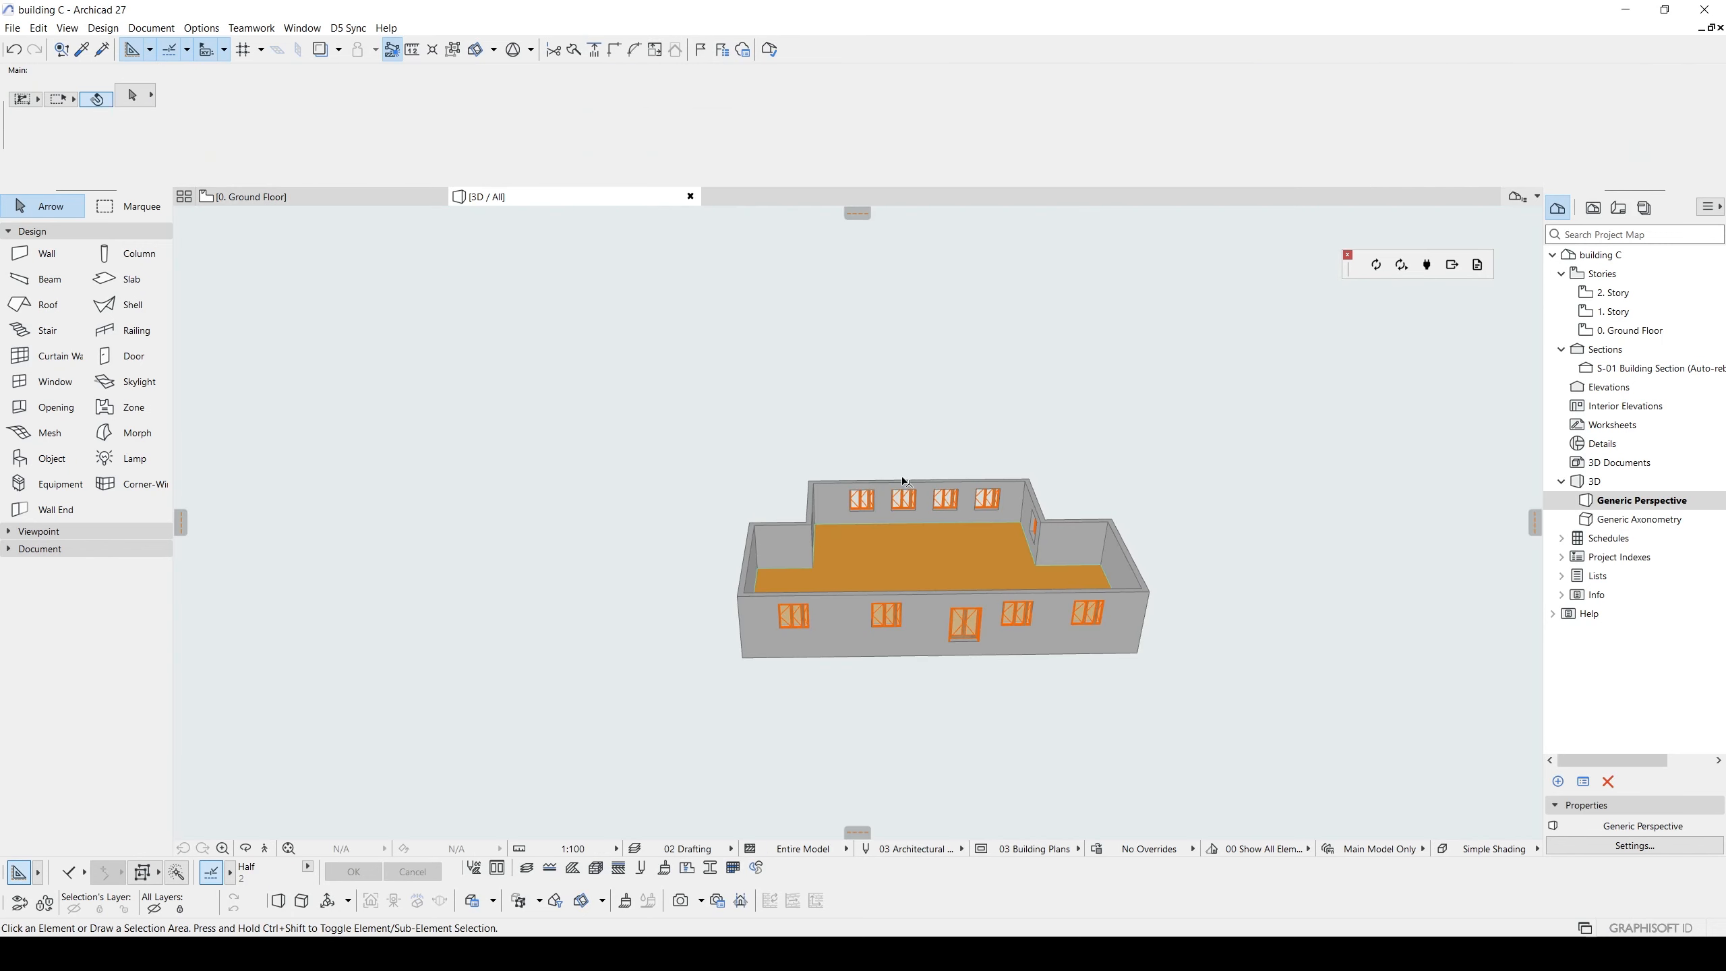
drag(644, 406, 1313, 722)
shift+middle_drag(697, 585, 904, 501)
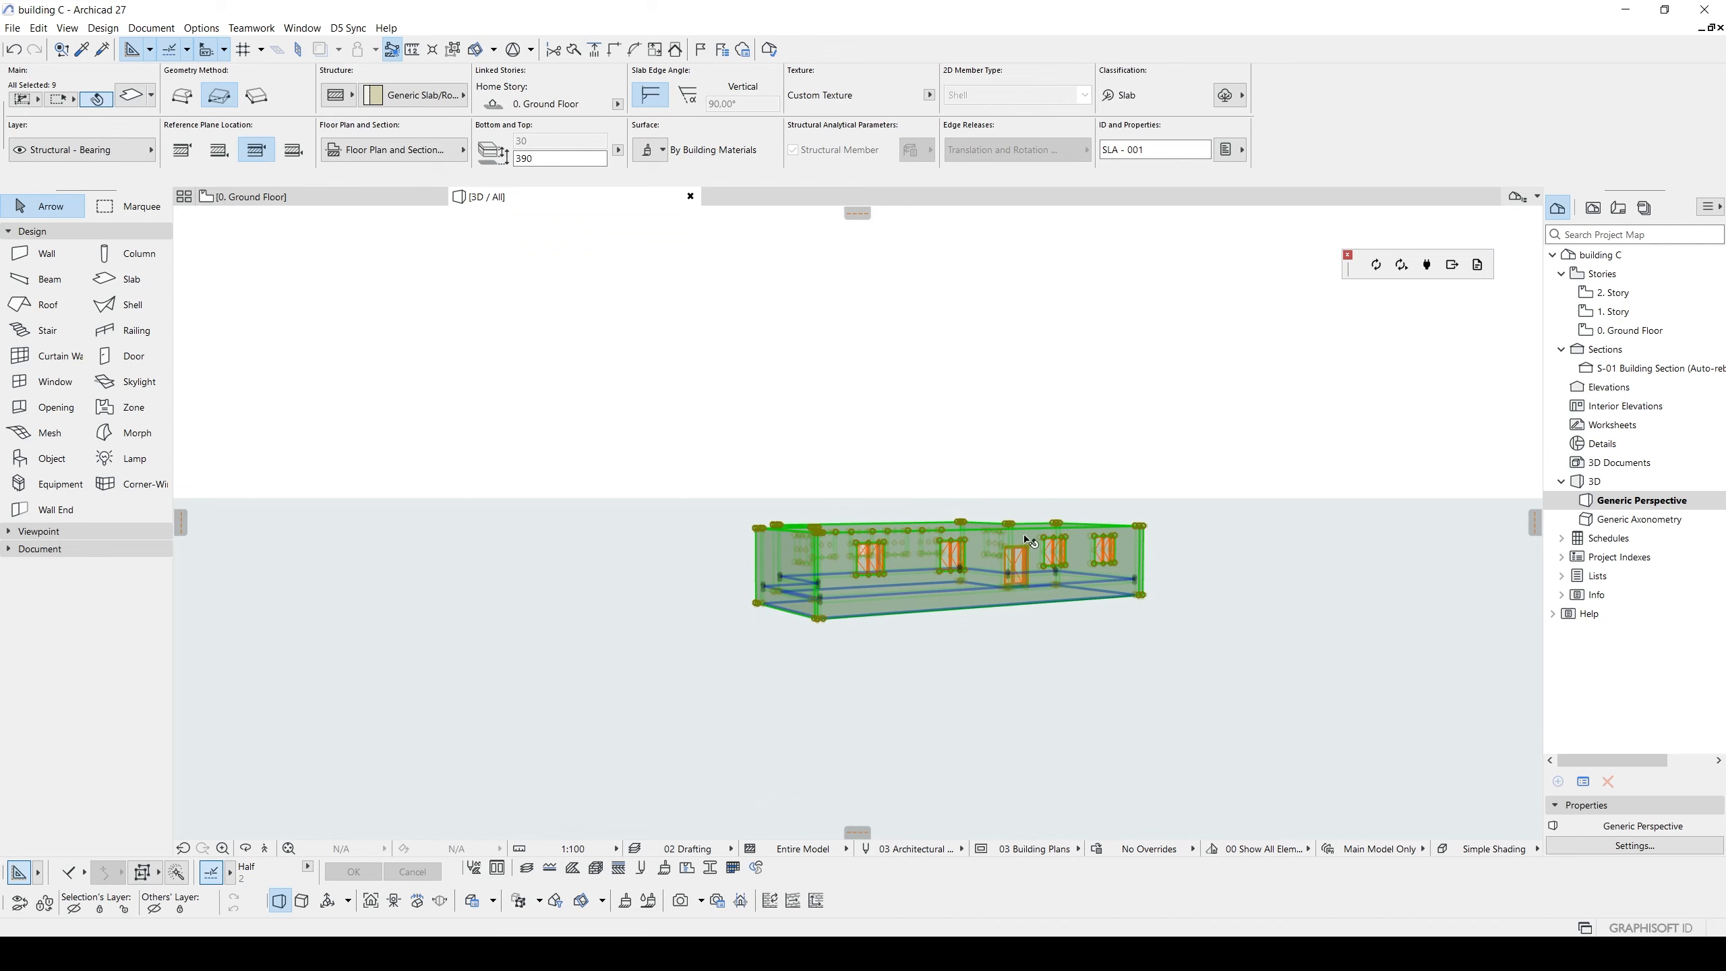
mouse_move(1028, 540)
shift+middle_down()
mouse_move(817, 485)
mouse_move(750, 654)
mouse_move(741, 639)
shift+middle_up()
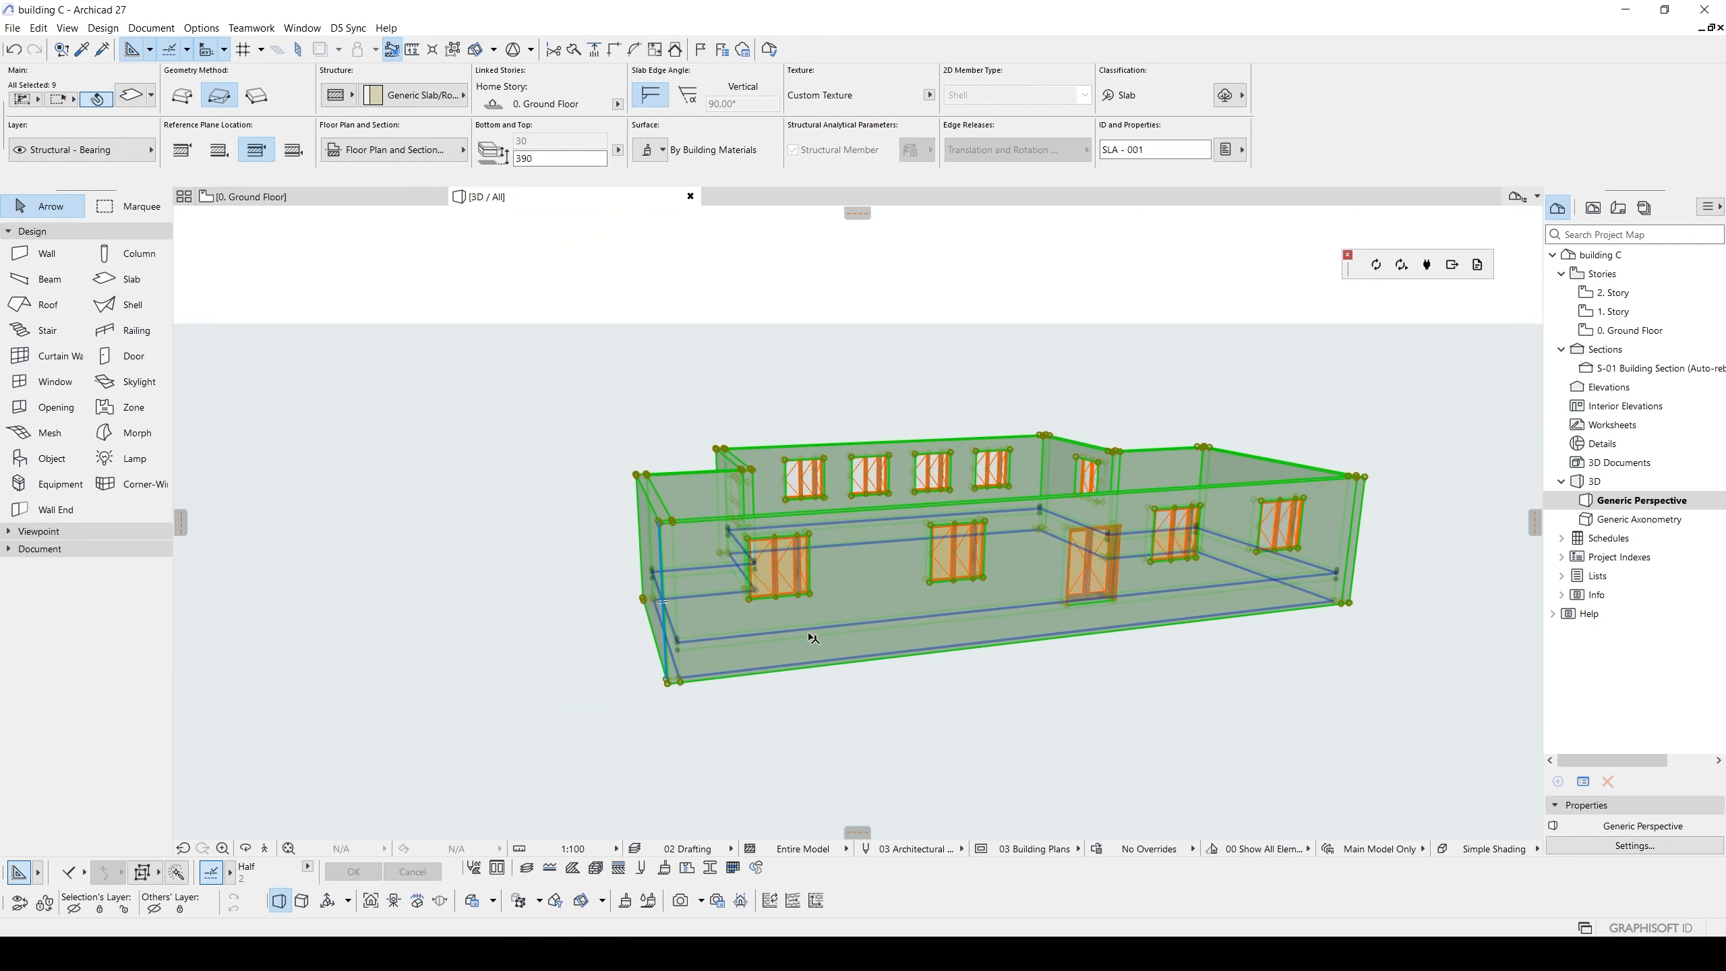
- Open the S-01 Building Section of building C and select all elements in it
click(1658, 373)
double_click(1659, 373)
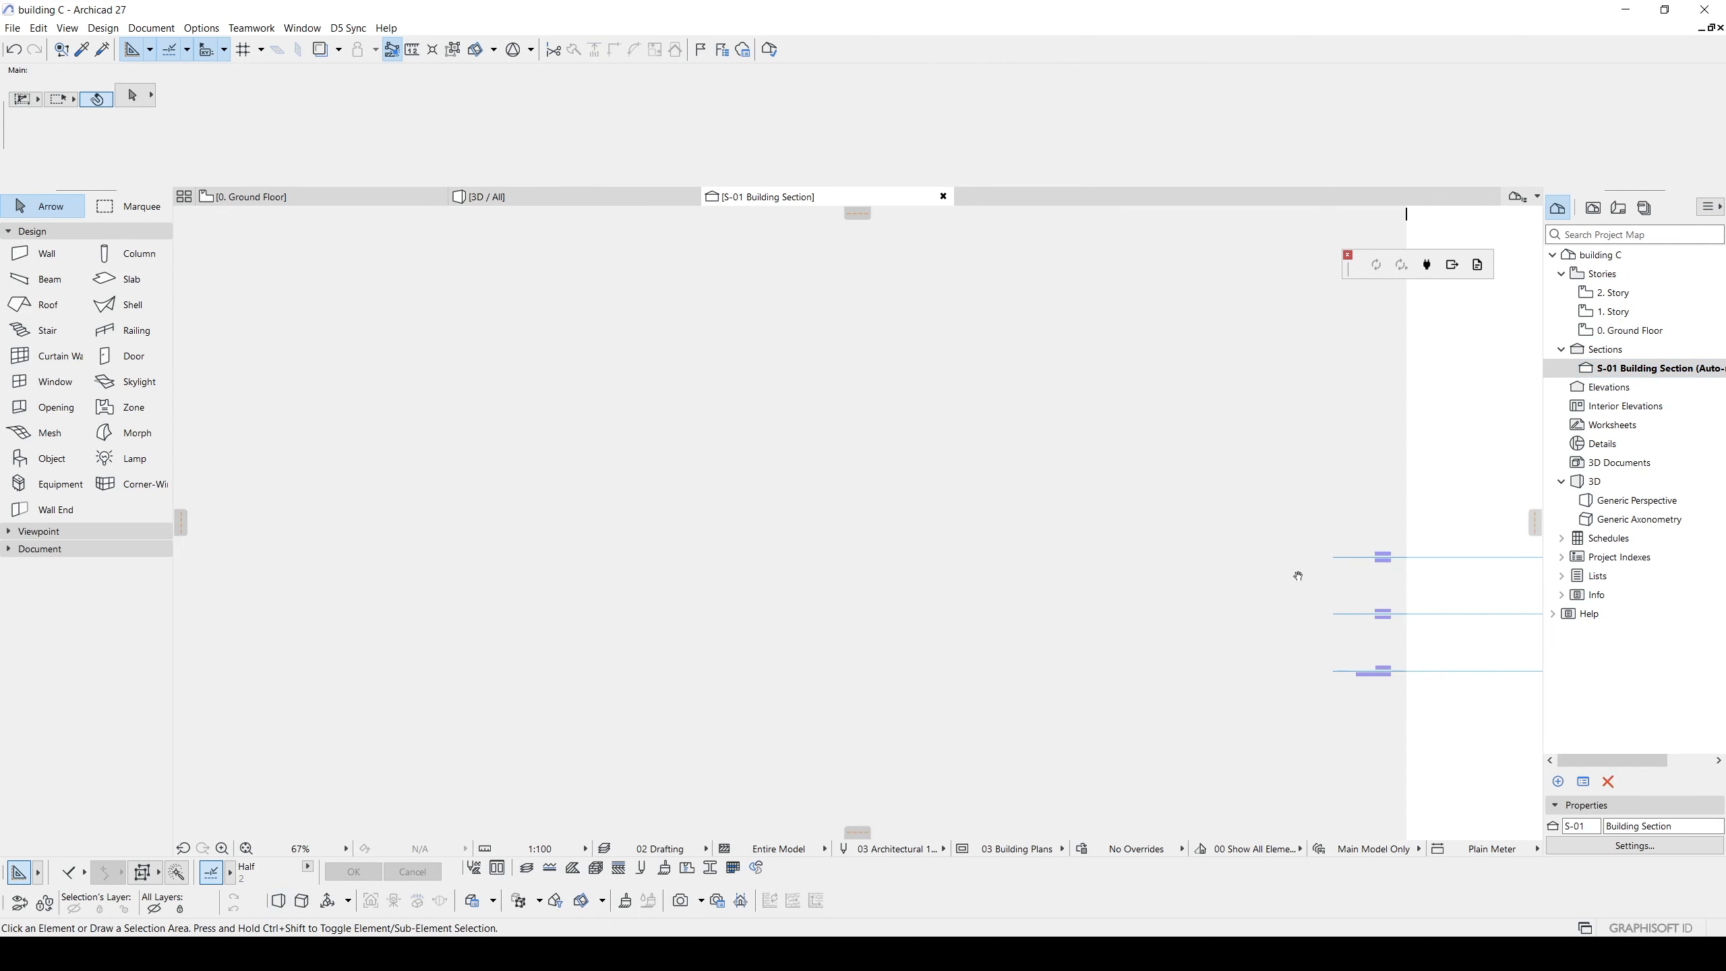
scroll(996, 553, up, 4)
key(ctrl+a)
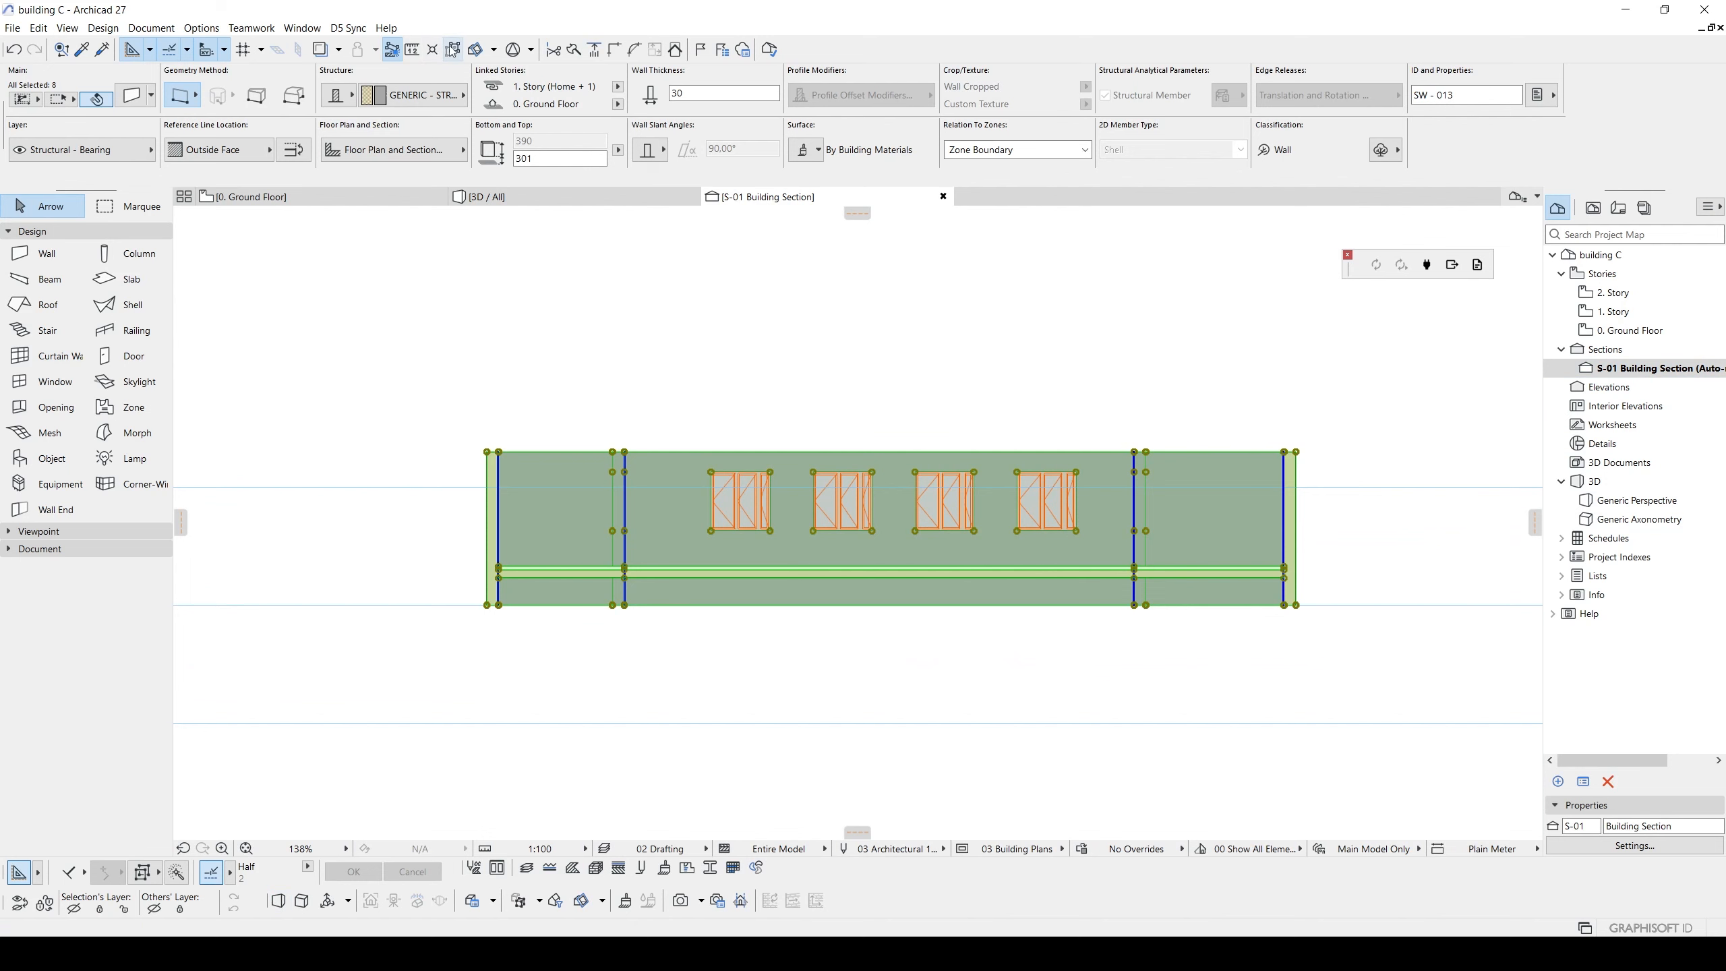
middle_drag(555, 545, 754, 490)
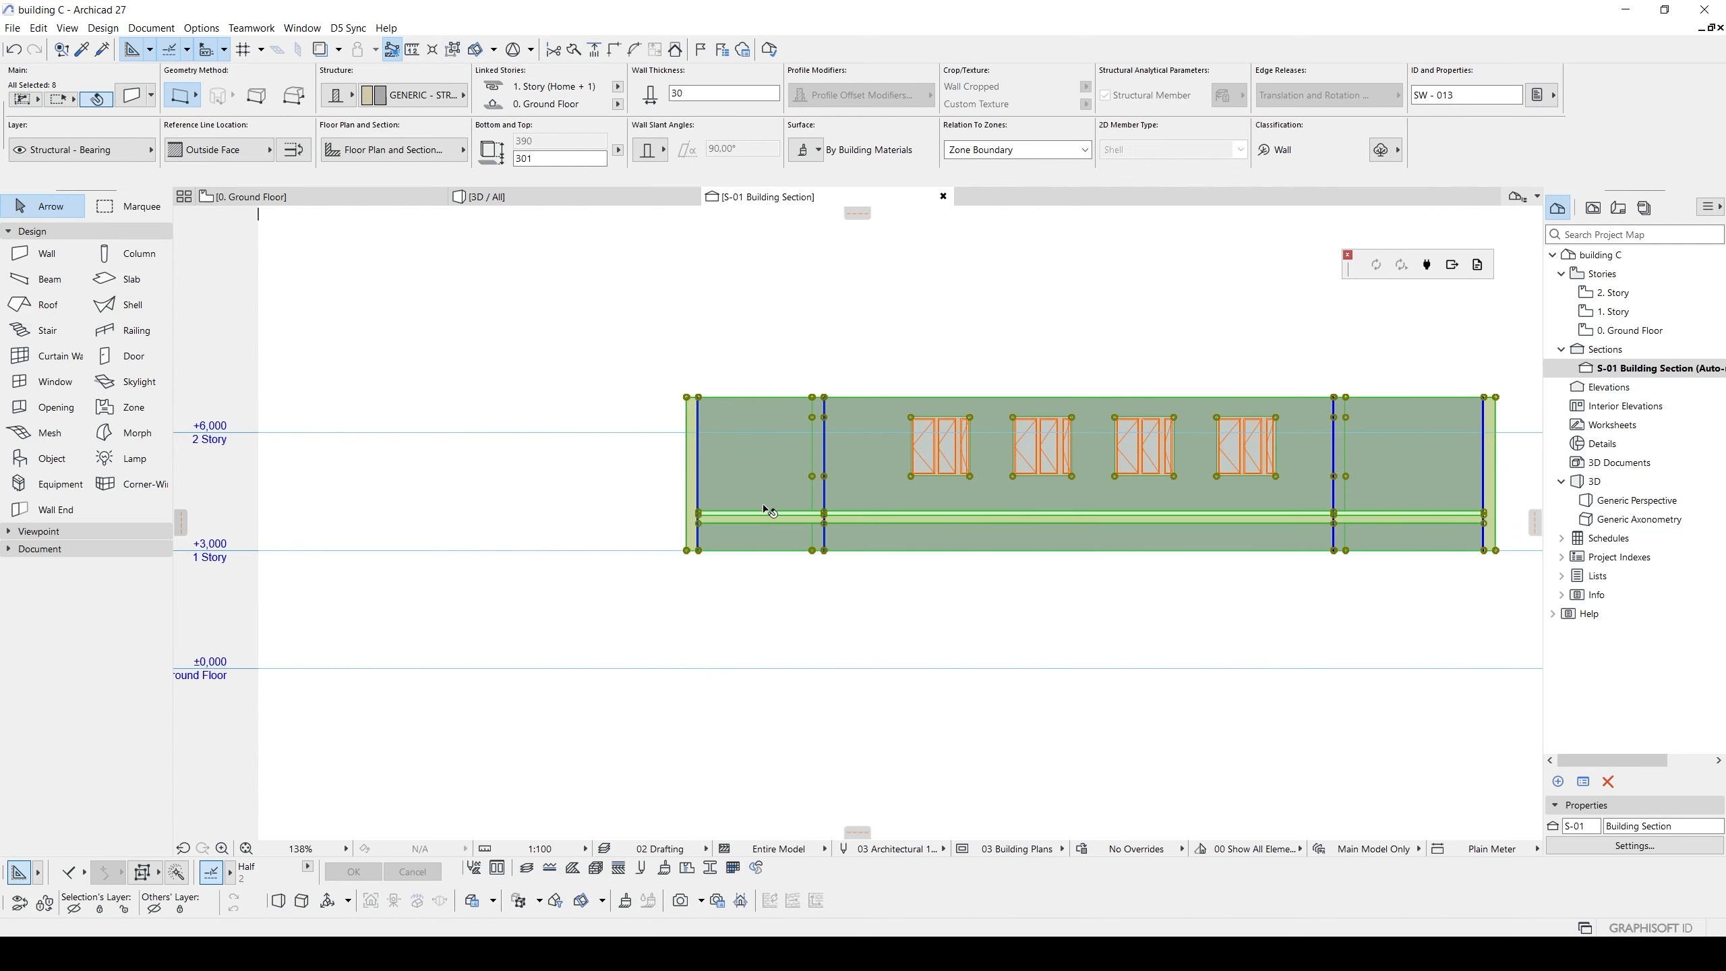
- Try to move the selected elements down so the slab sits on the Ground Floor line, and undo the move
scroll(765, 510, up, 5)
key(ctrl+d)
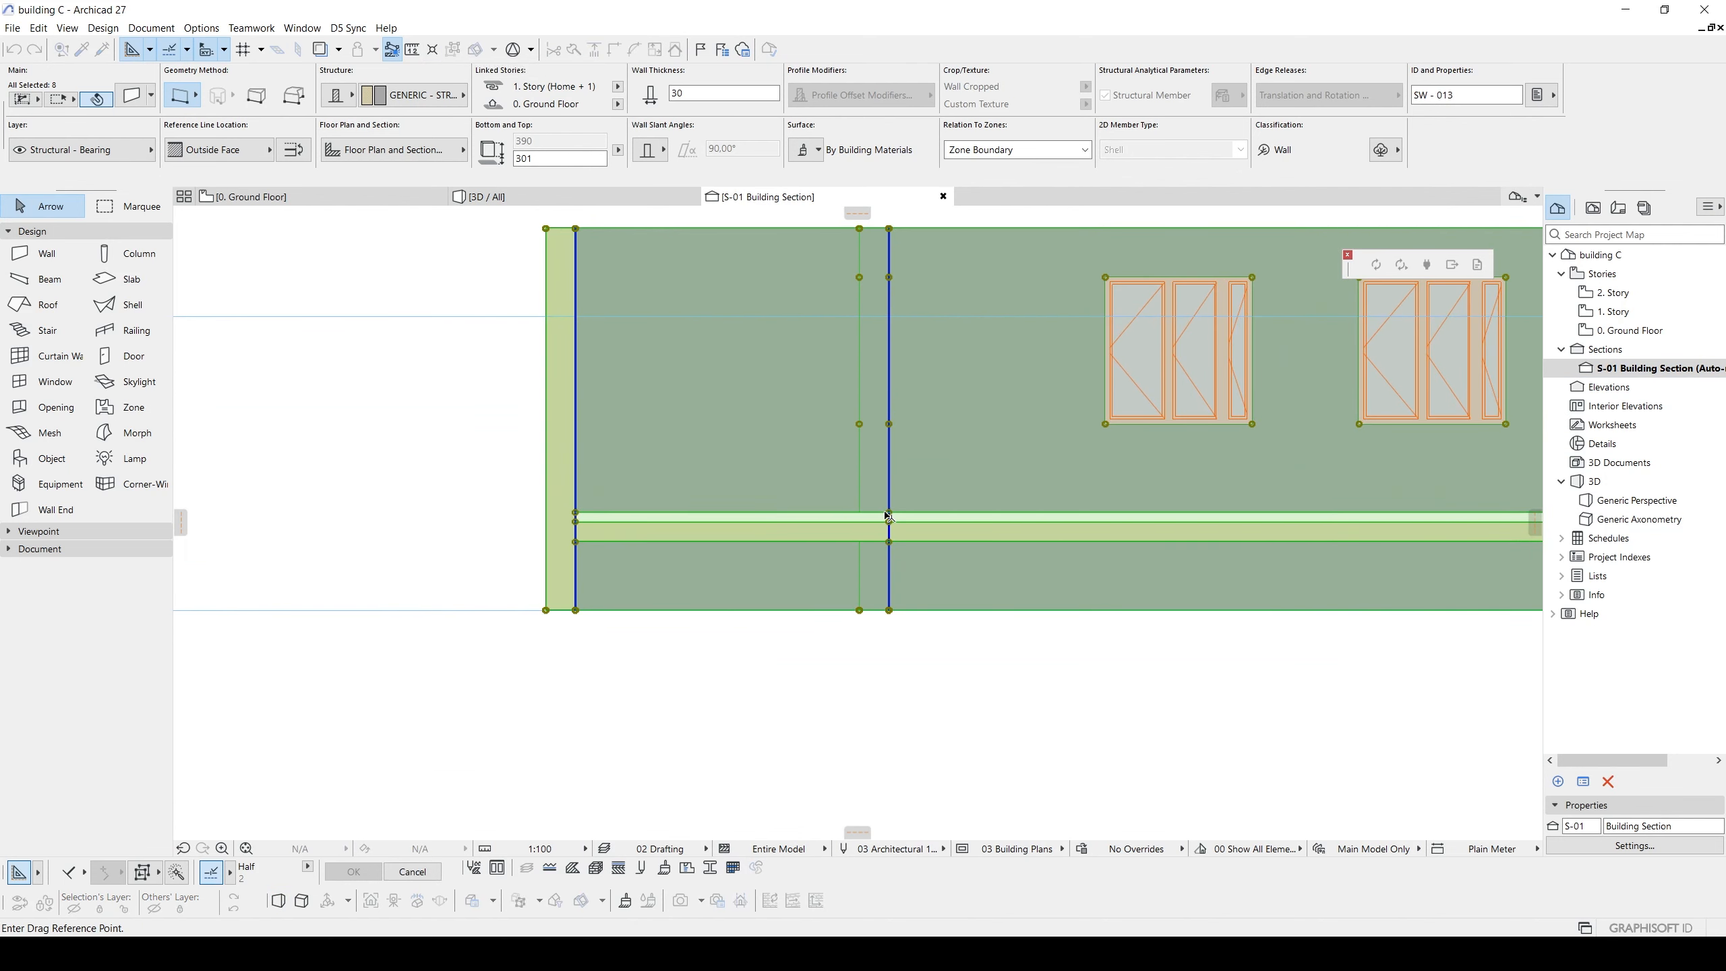
click(888, 516)
scroll(858, 485, down, 3)
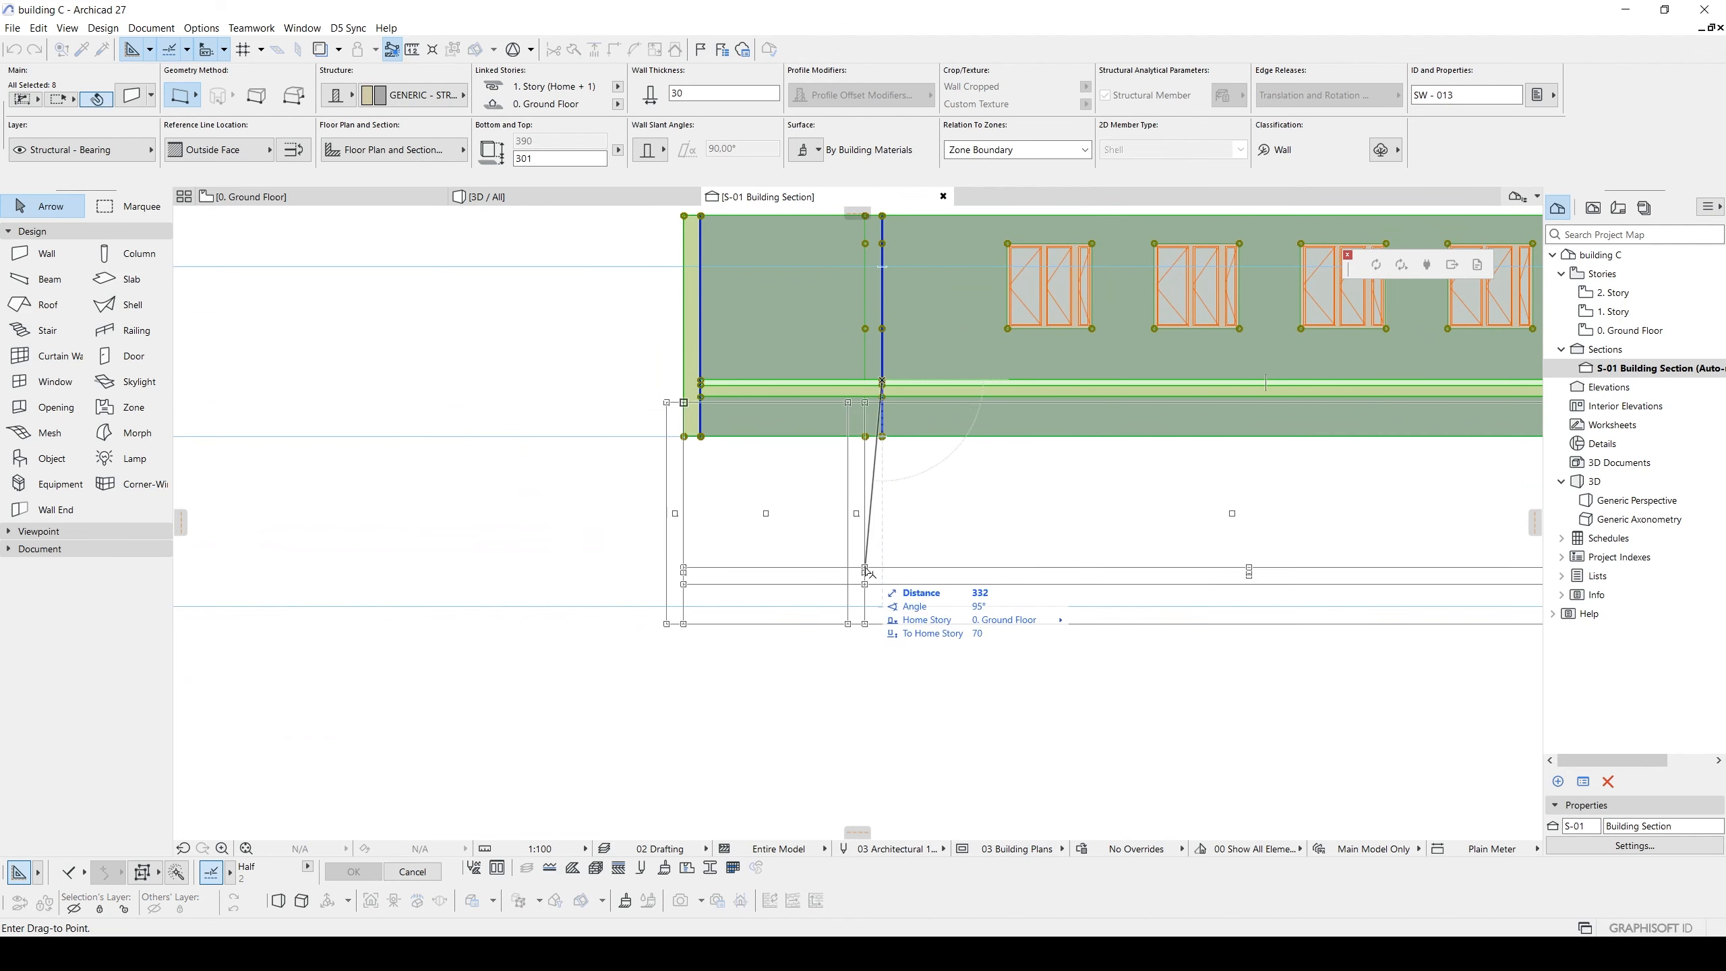
click(783, 558)
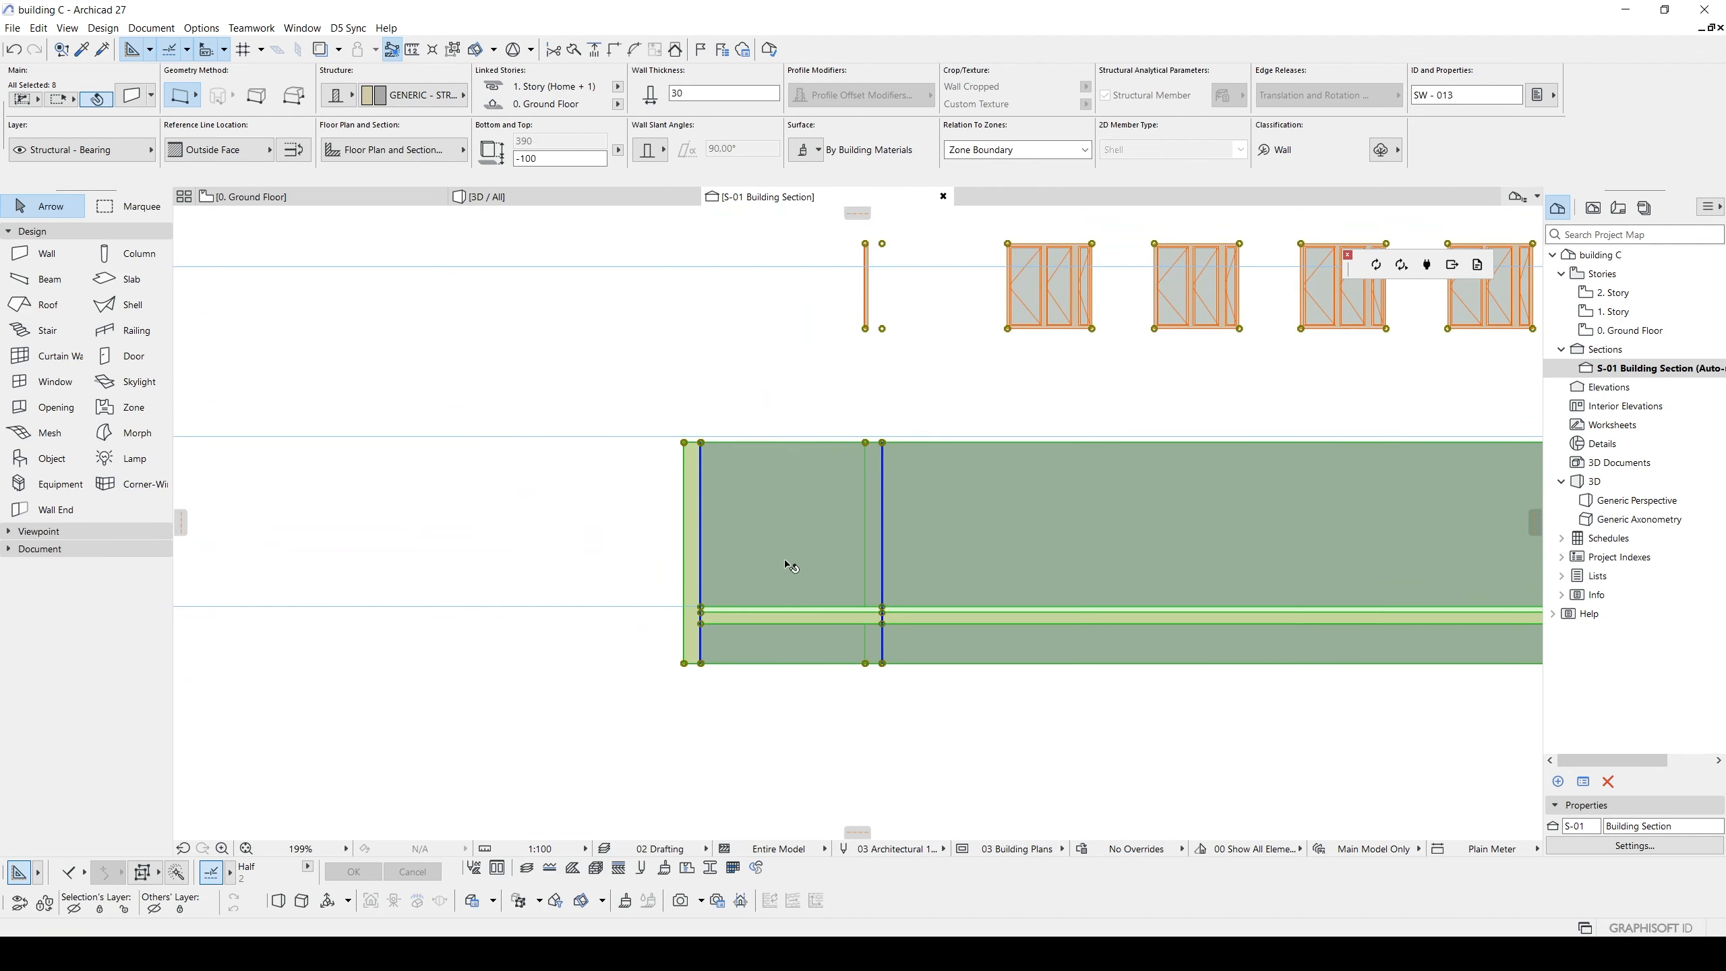
scroll(893, 497, down, 5)
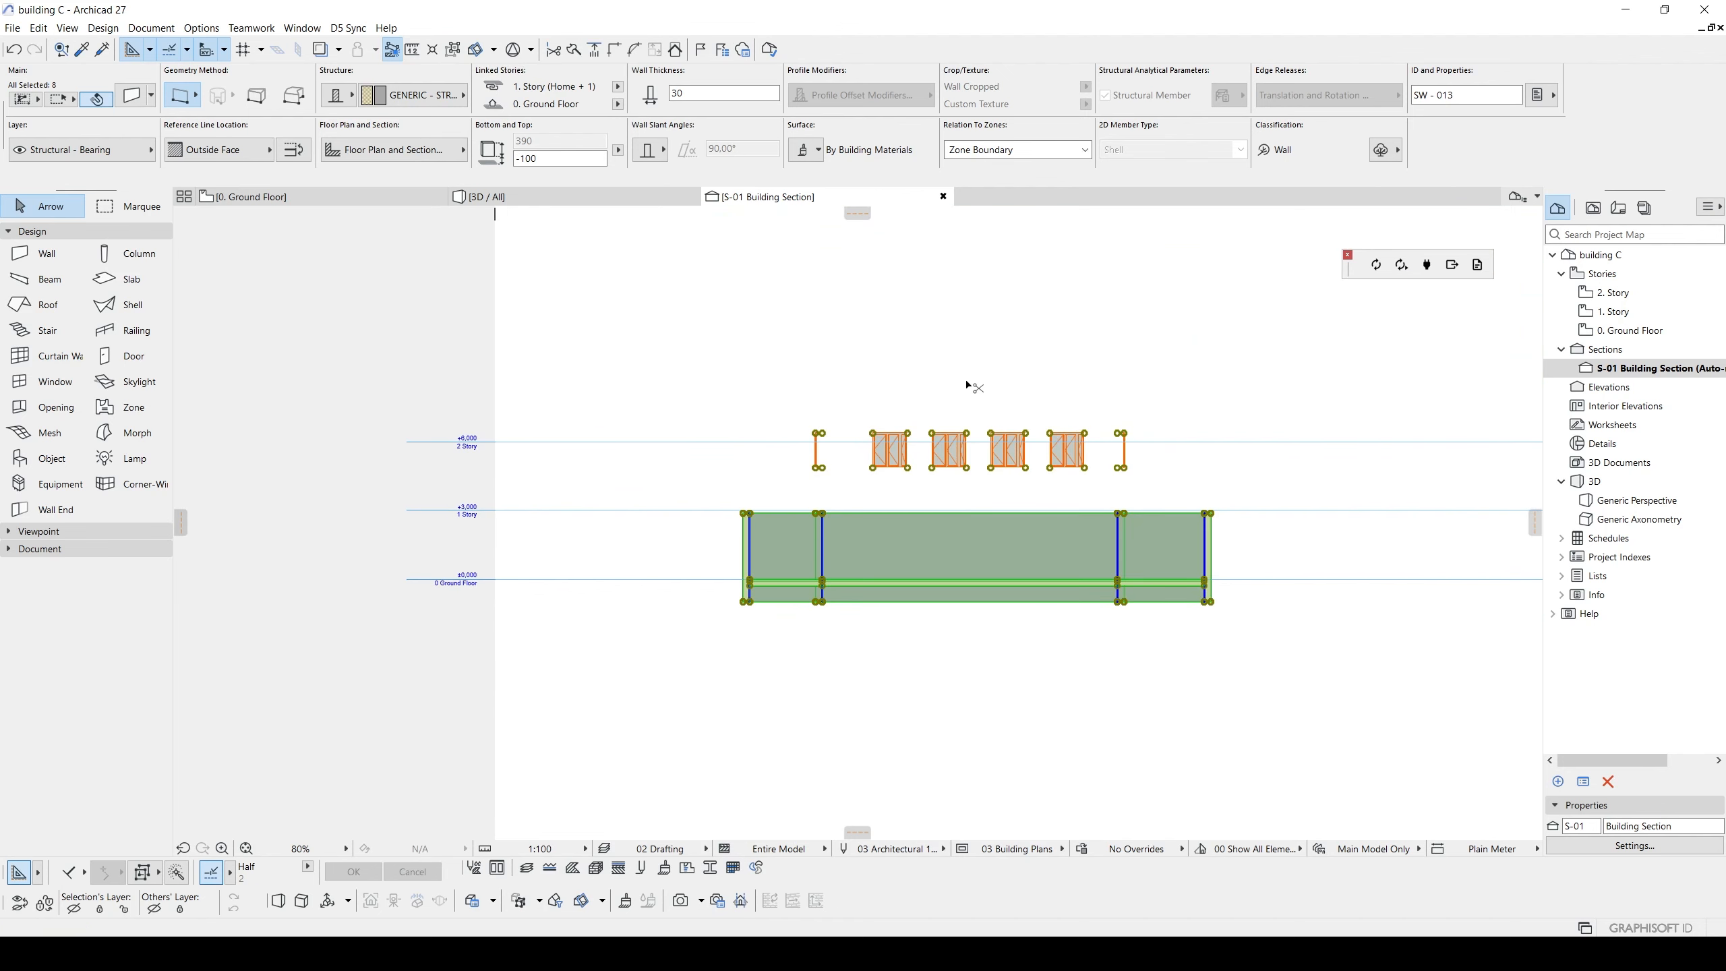
key(ctrl+z)
- Select all the windows in the 3D view and anchor them by Sill to Wall base
key(F3)
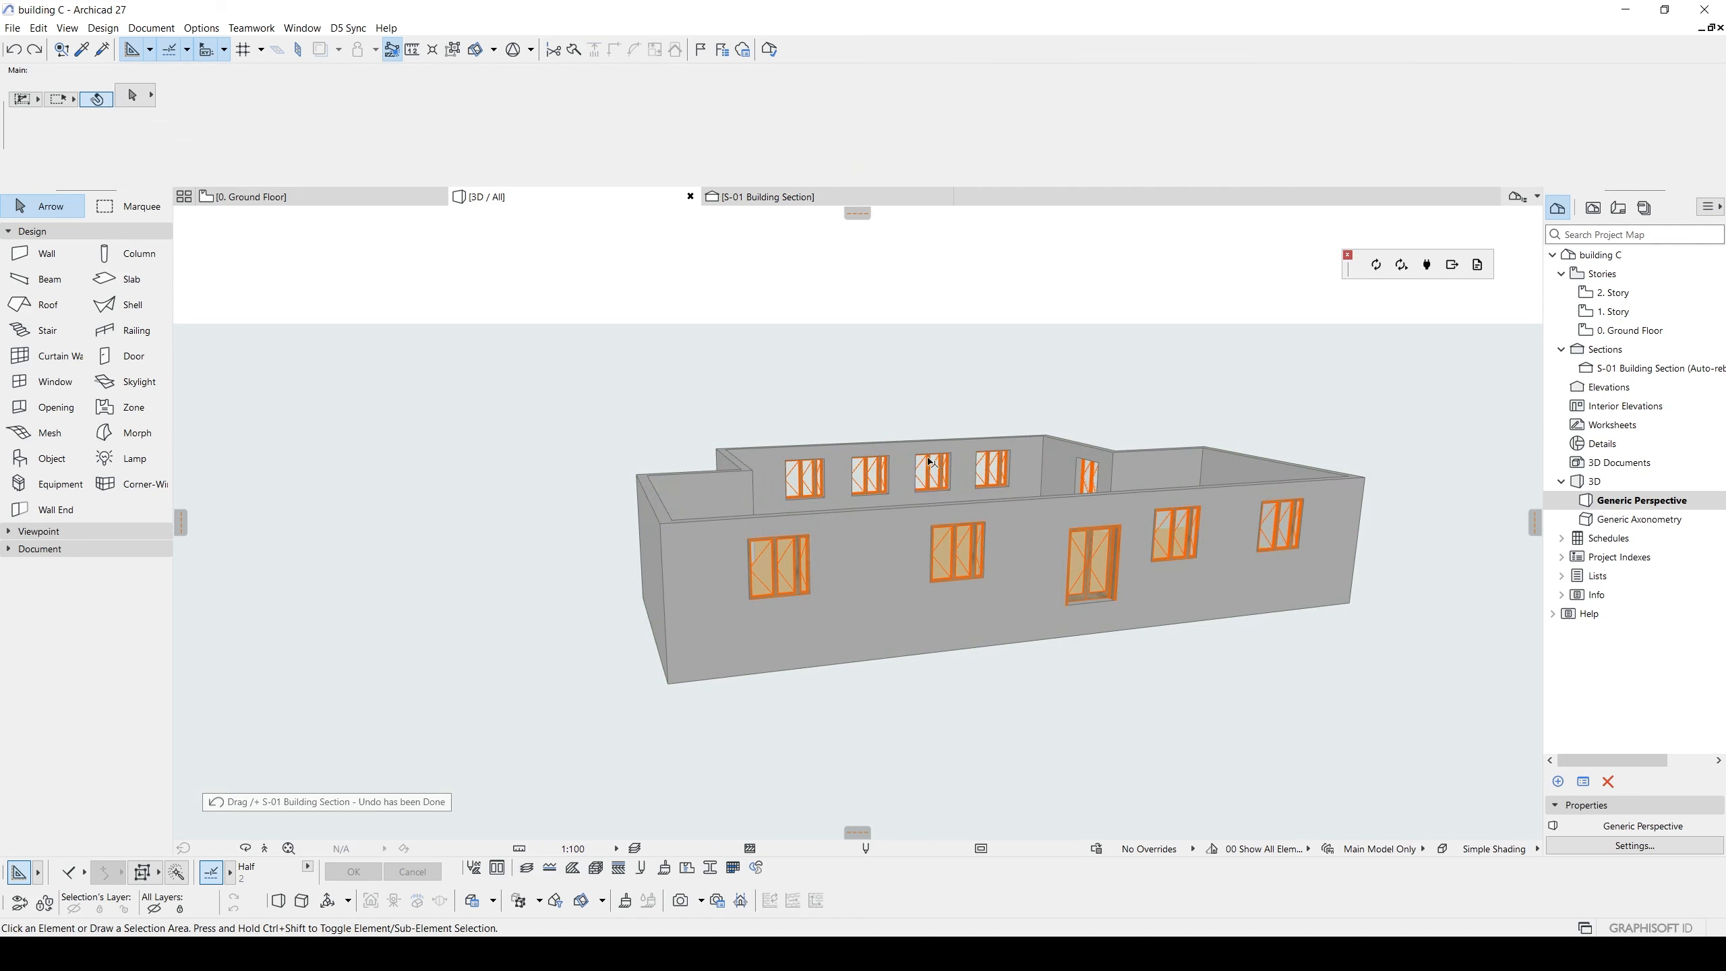
alt+click(930, 462)
key(ctrl+a)
click(458, 88)
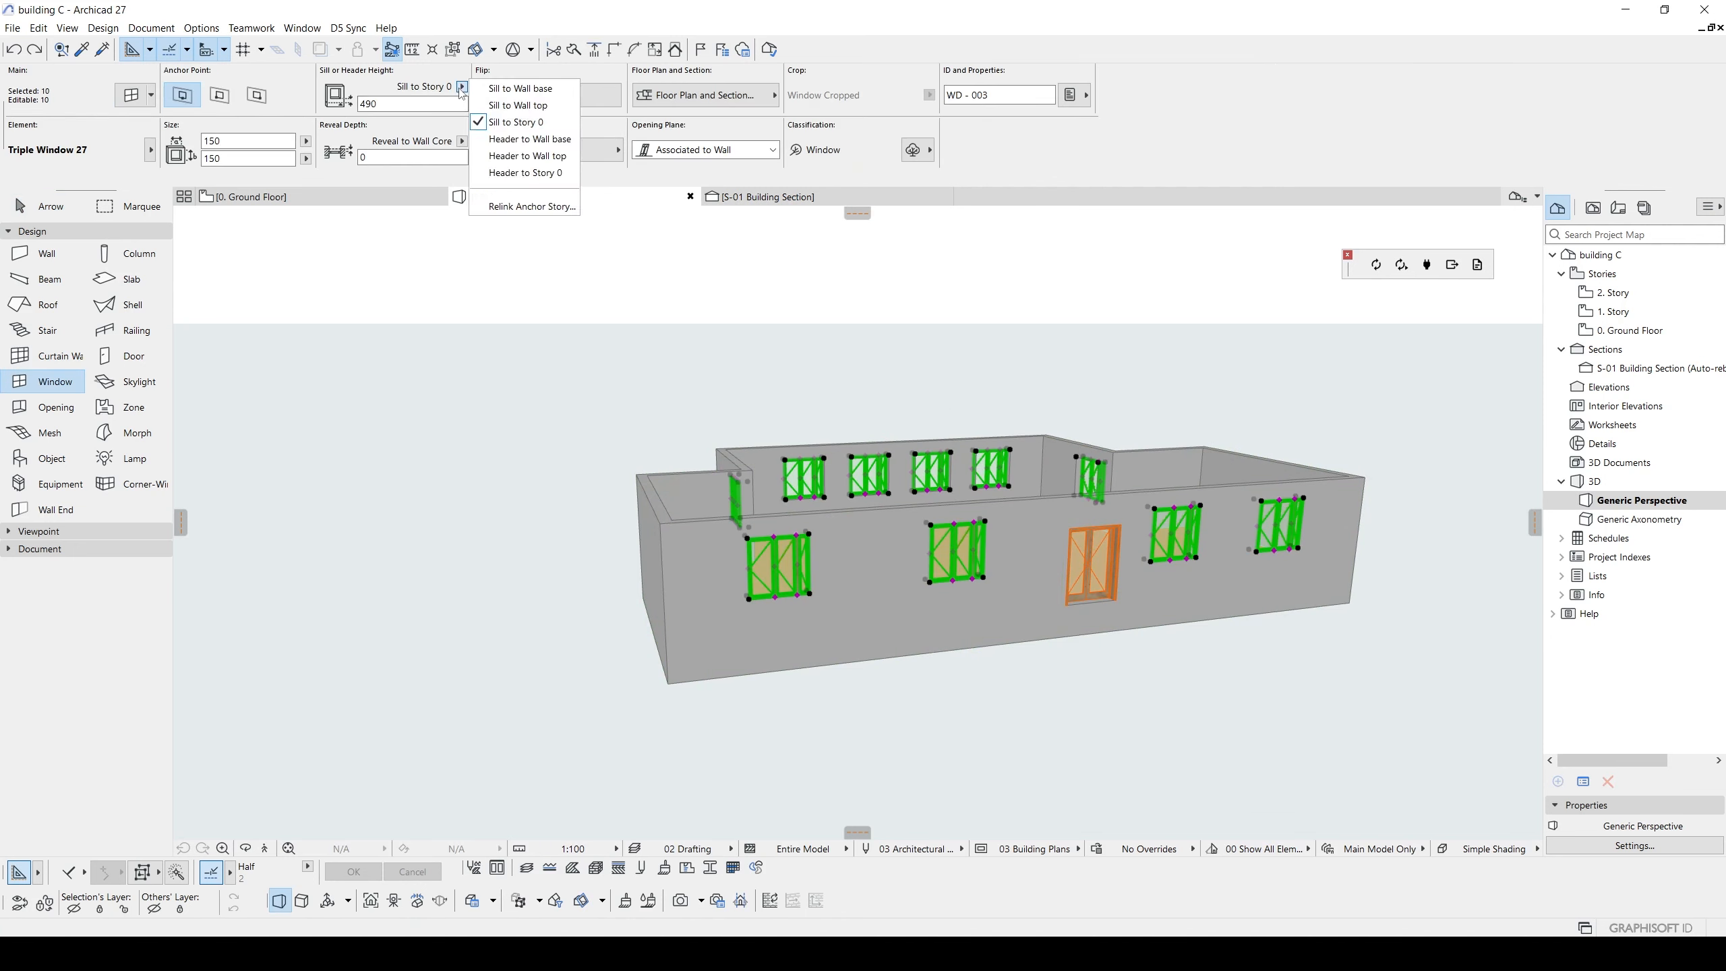
click(512, 89)
middle_drag(1028, 539, 956, 530)
key(Escape)
key(Escape)
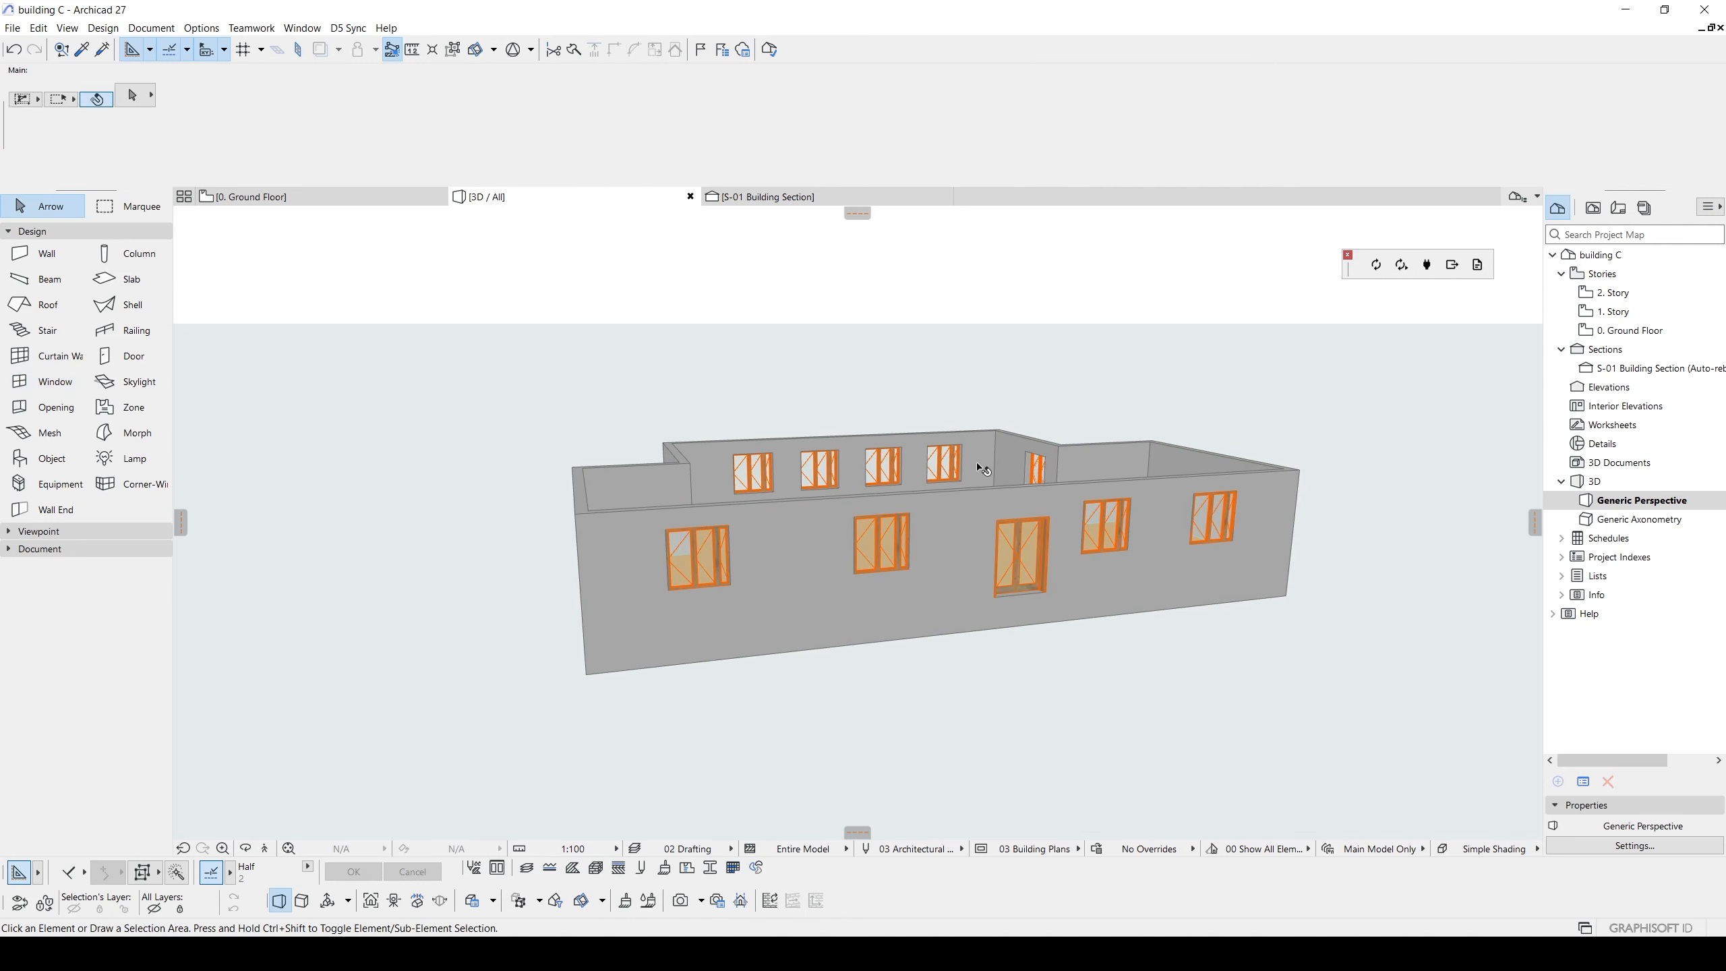
- In the S-01 section, move all elements straight down so the slab's top lies on the Ground Floor line
click(654, 304)
click(724, 201)
key(ctrl+a)
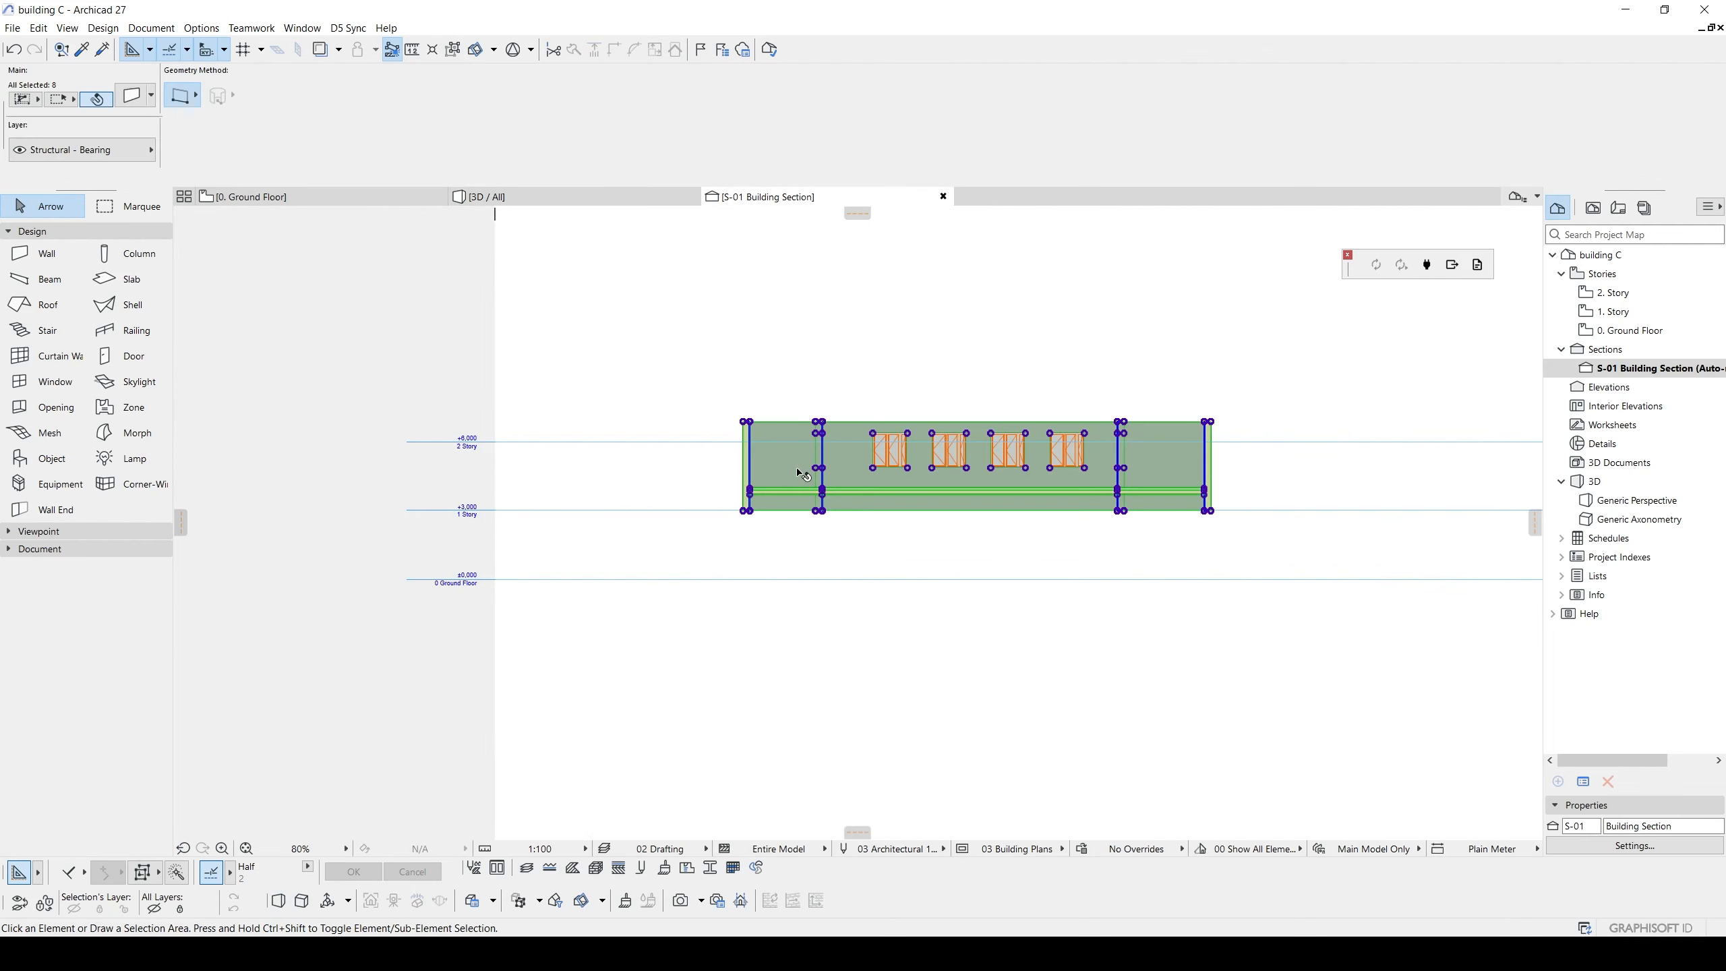
scroll(808, 485, up, 5)
click(833, 502)
scroll(834, 504, down, 3)
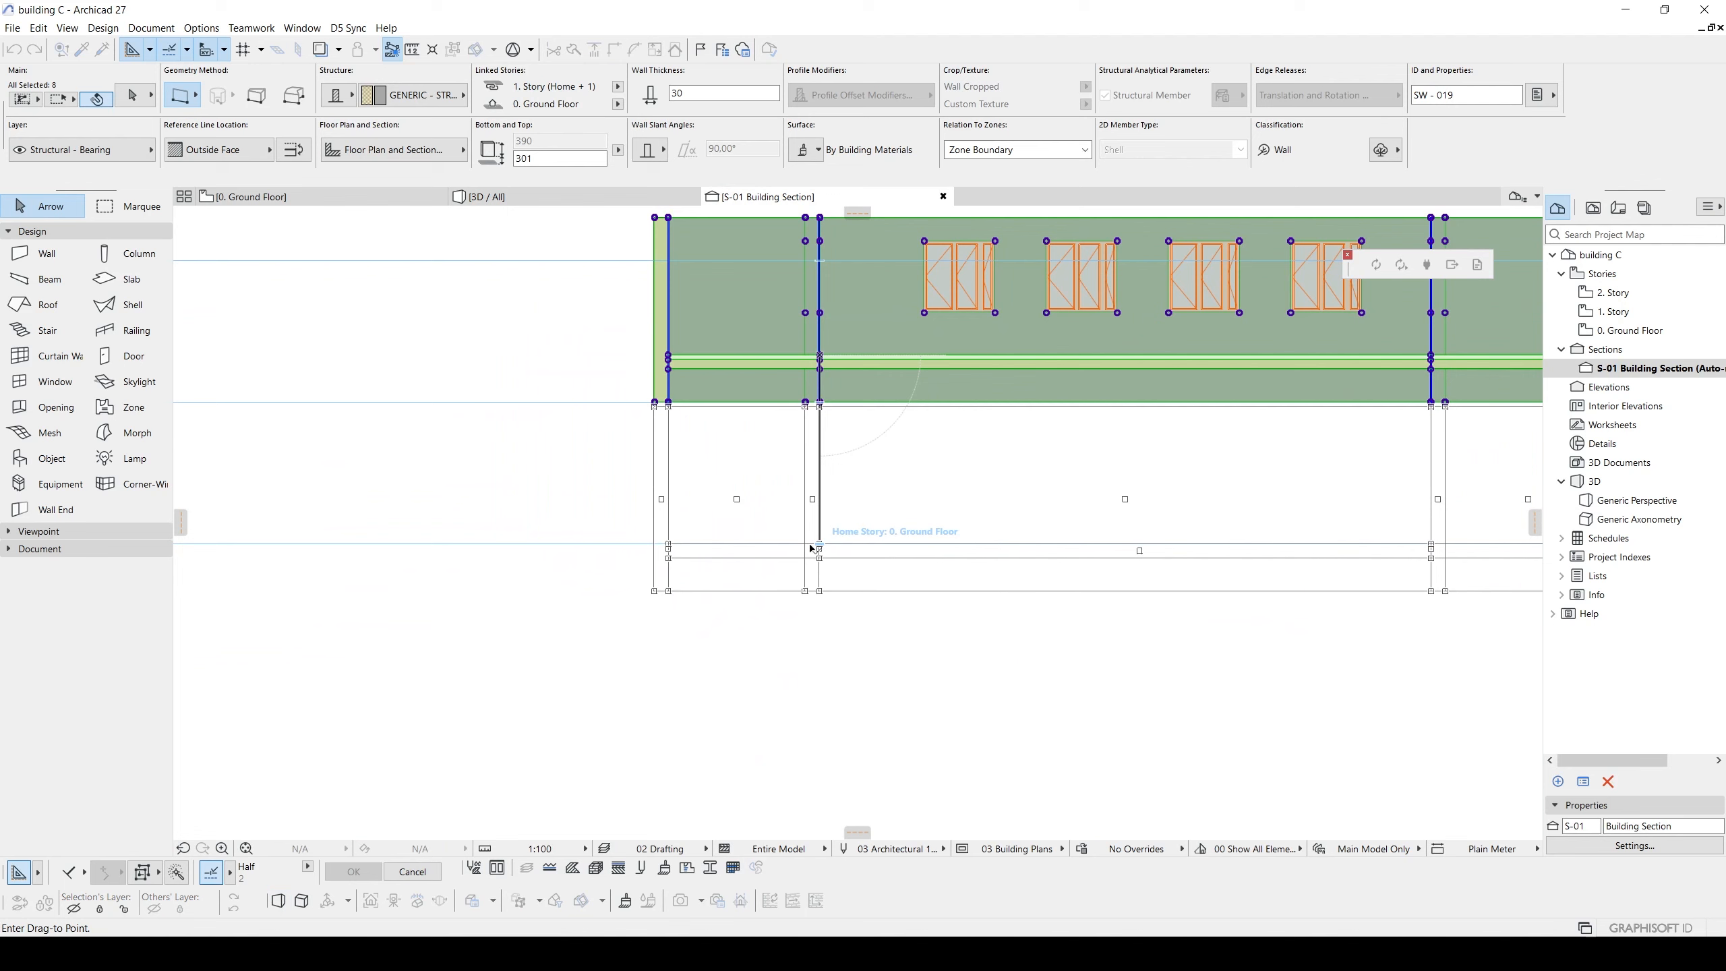
click(810, 548)
click(881, 696)
scroll(880, 697, down, 2)
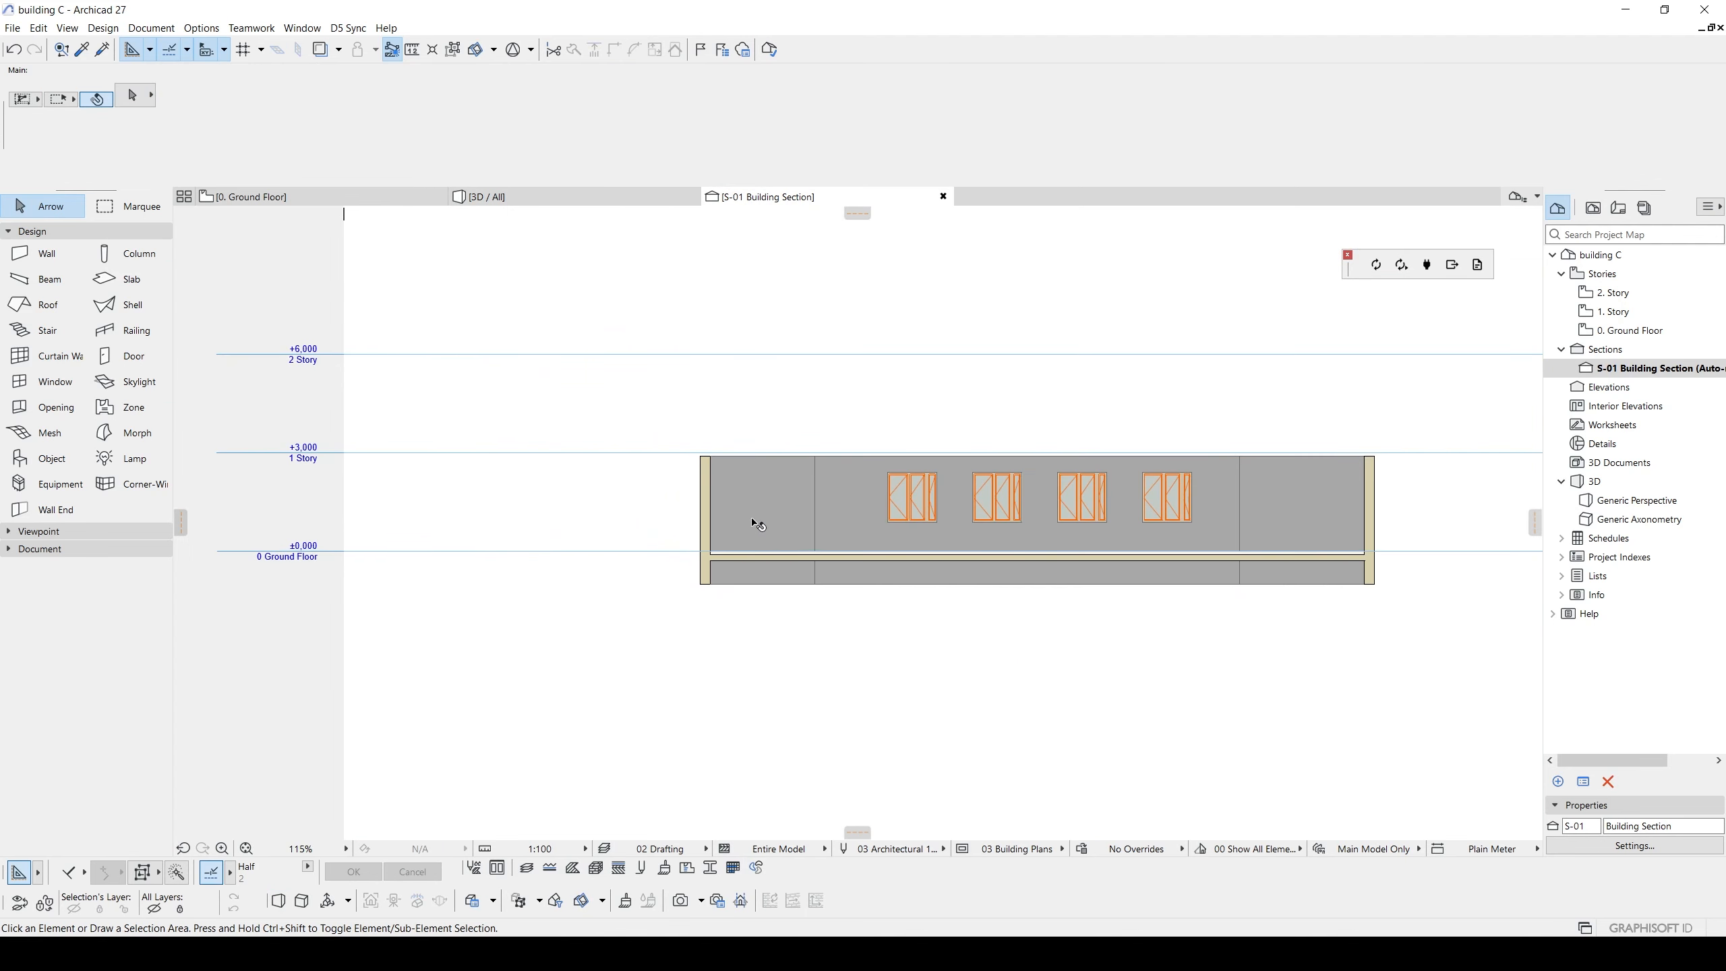
- Move all section elements up slightly so the tops of the walls align with the 1. Story line
scroll(755, 523, up, 3)
key(ctrl+a)
scroll(656, 395, up, 3)
key(ctrl+d)
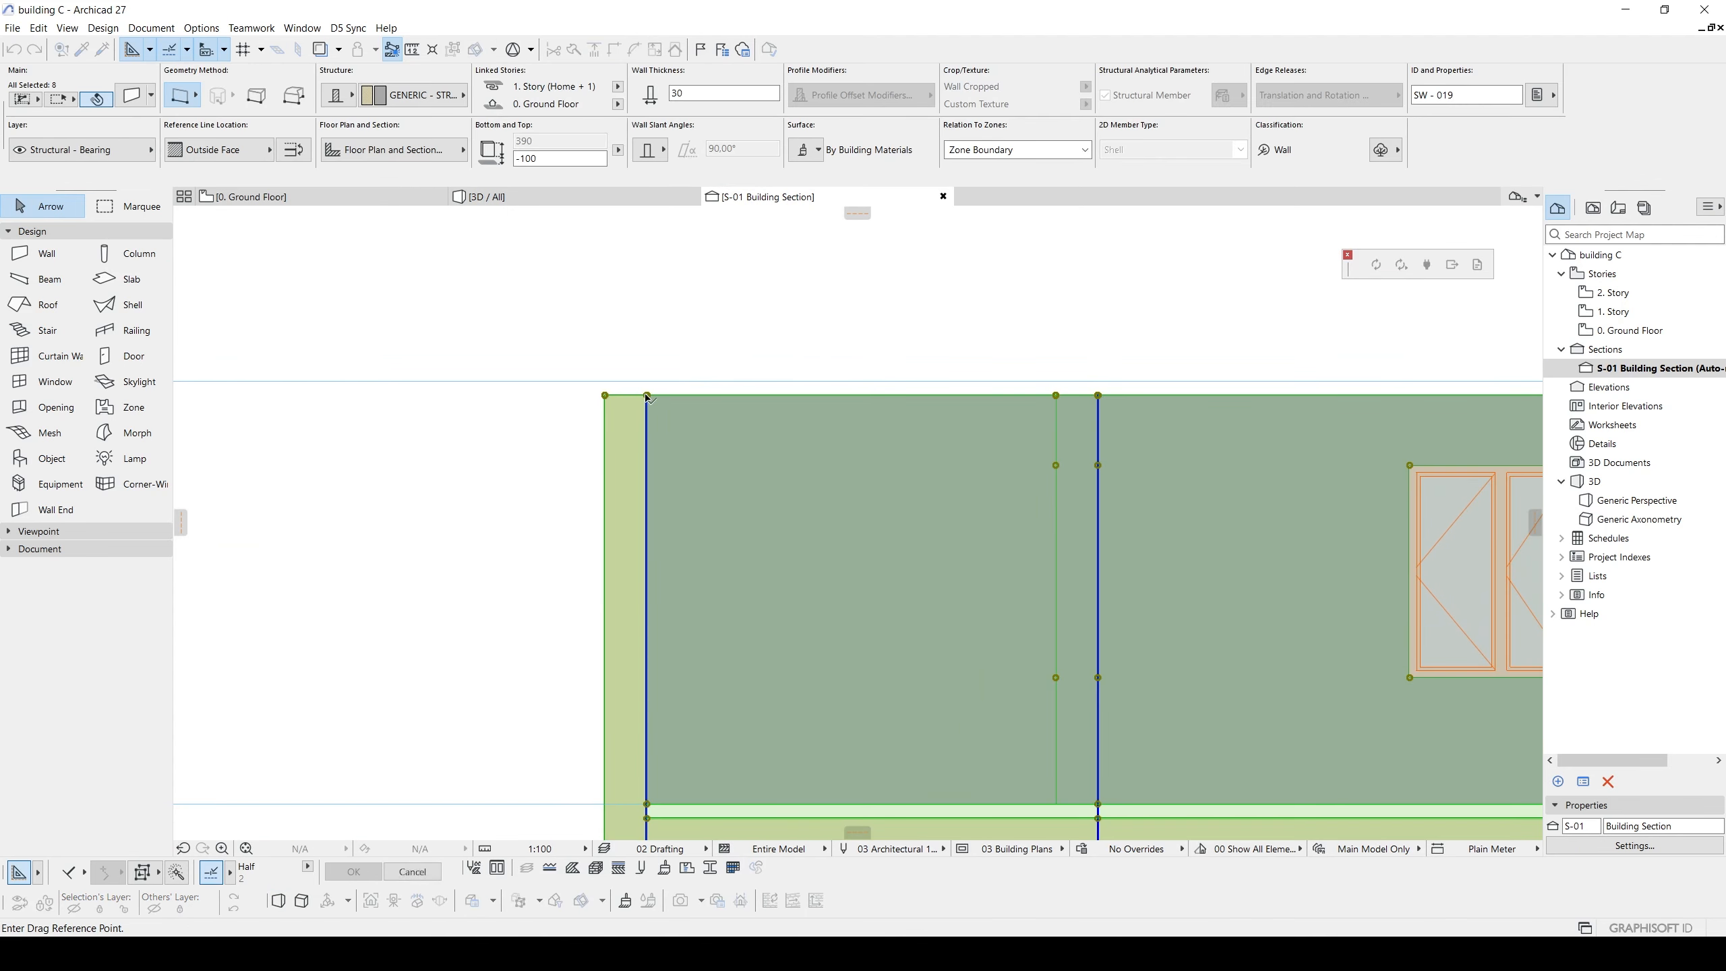
click(646, 395)
click(646, 382)
click(722, 342)
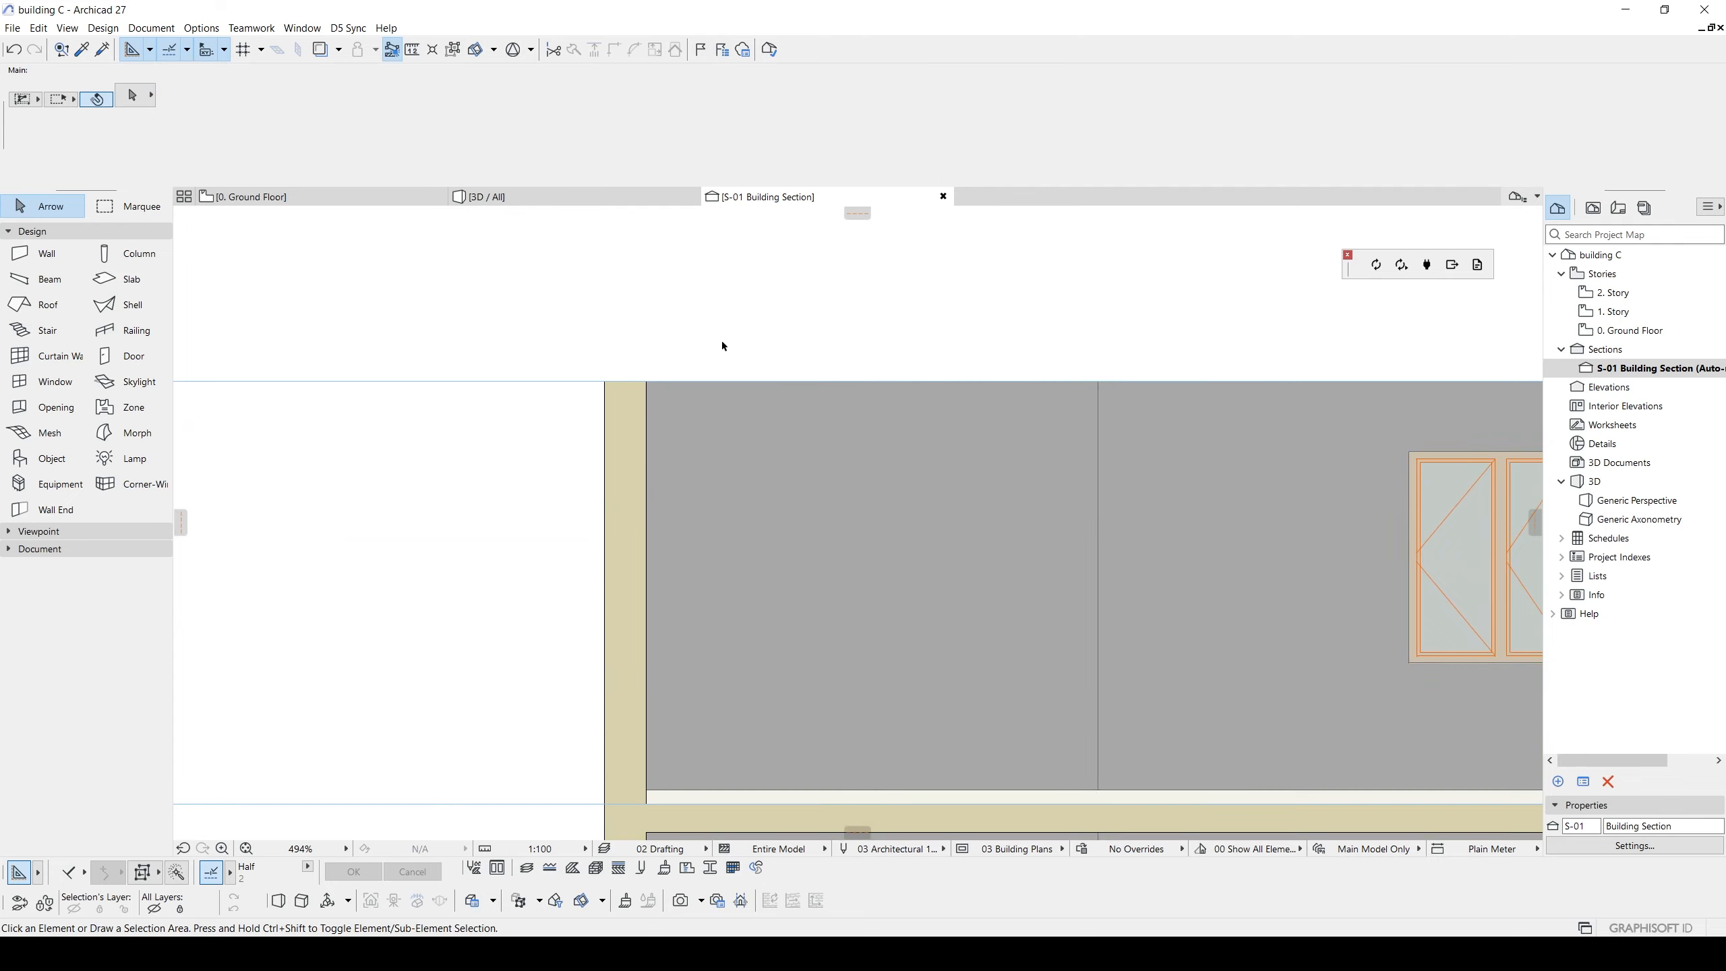
- Check the moved building in the 3D view and save the building C project
scroll(722, 345, down, 3)
key(F3)
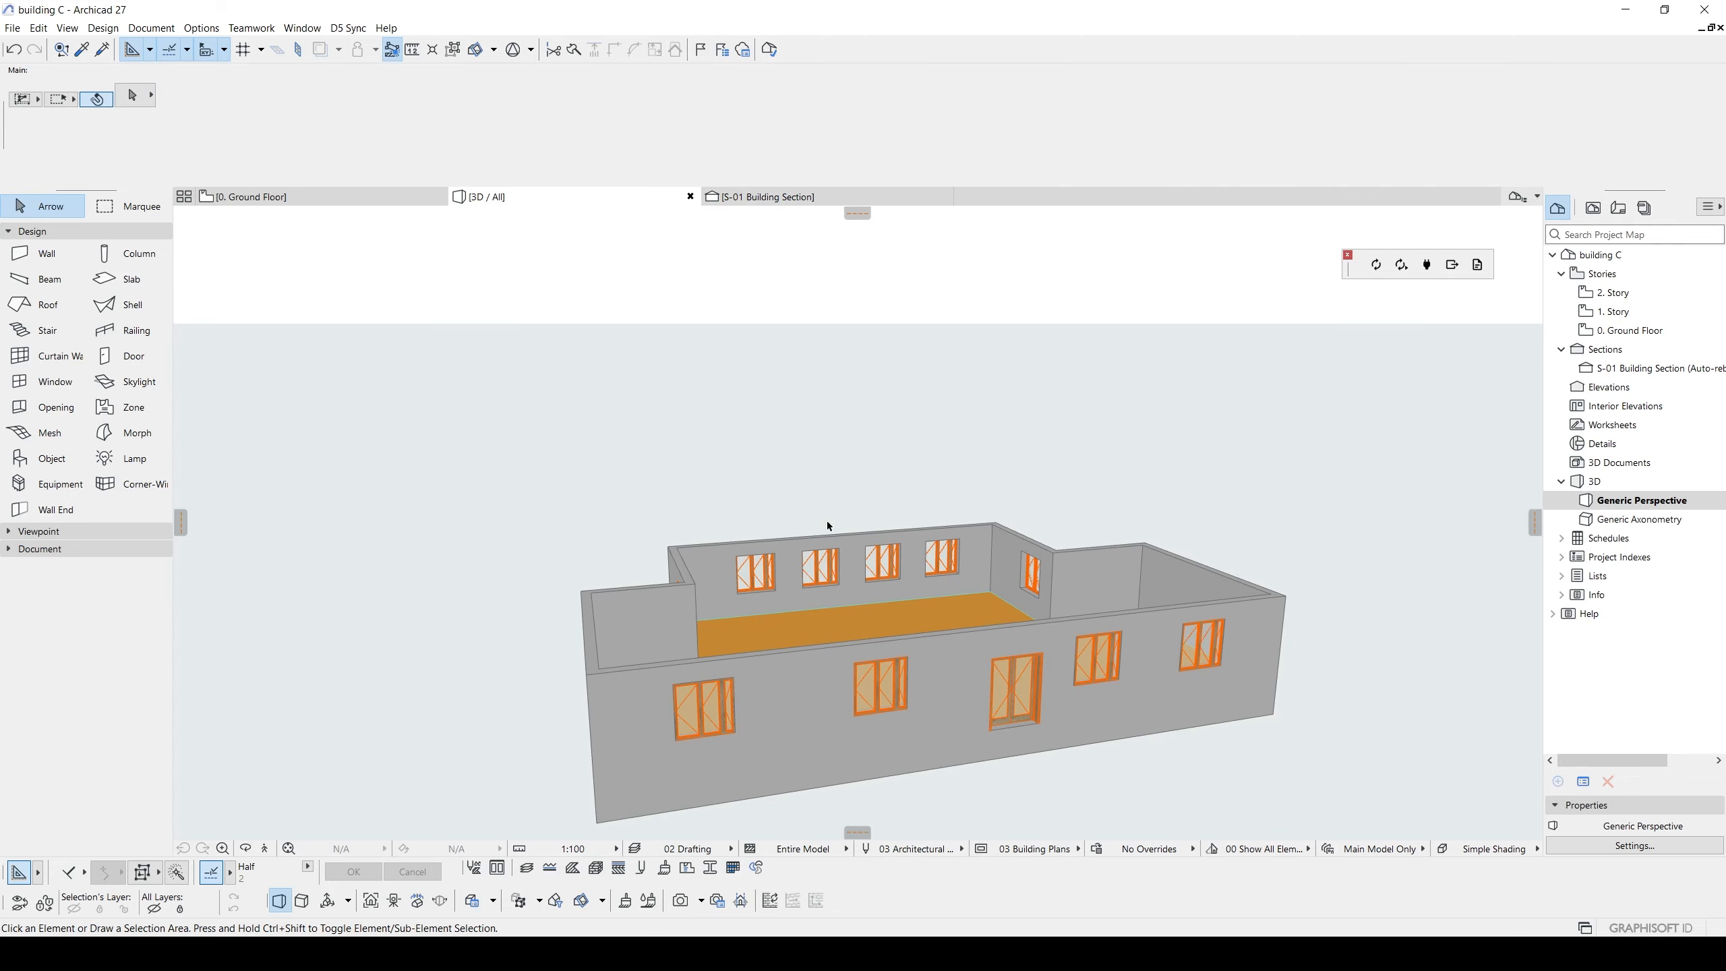
scroll(828, 525, down, 5)
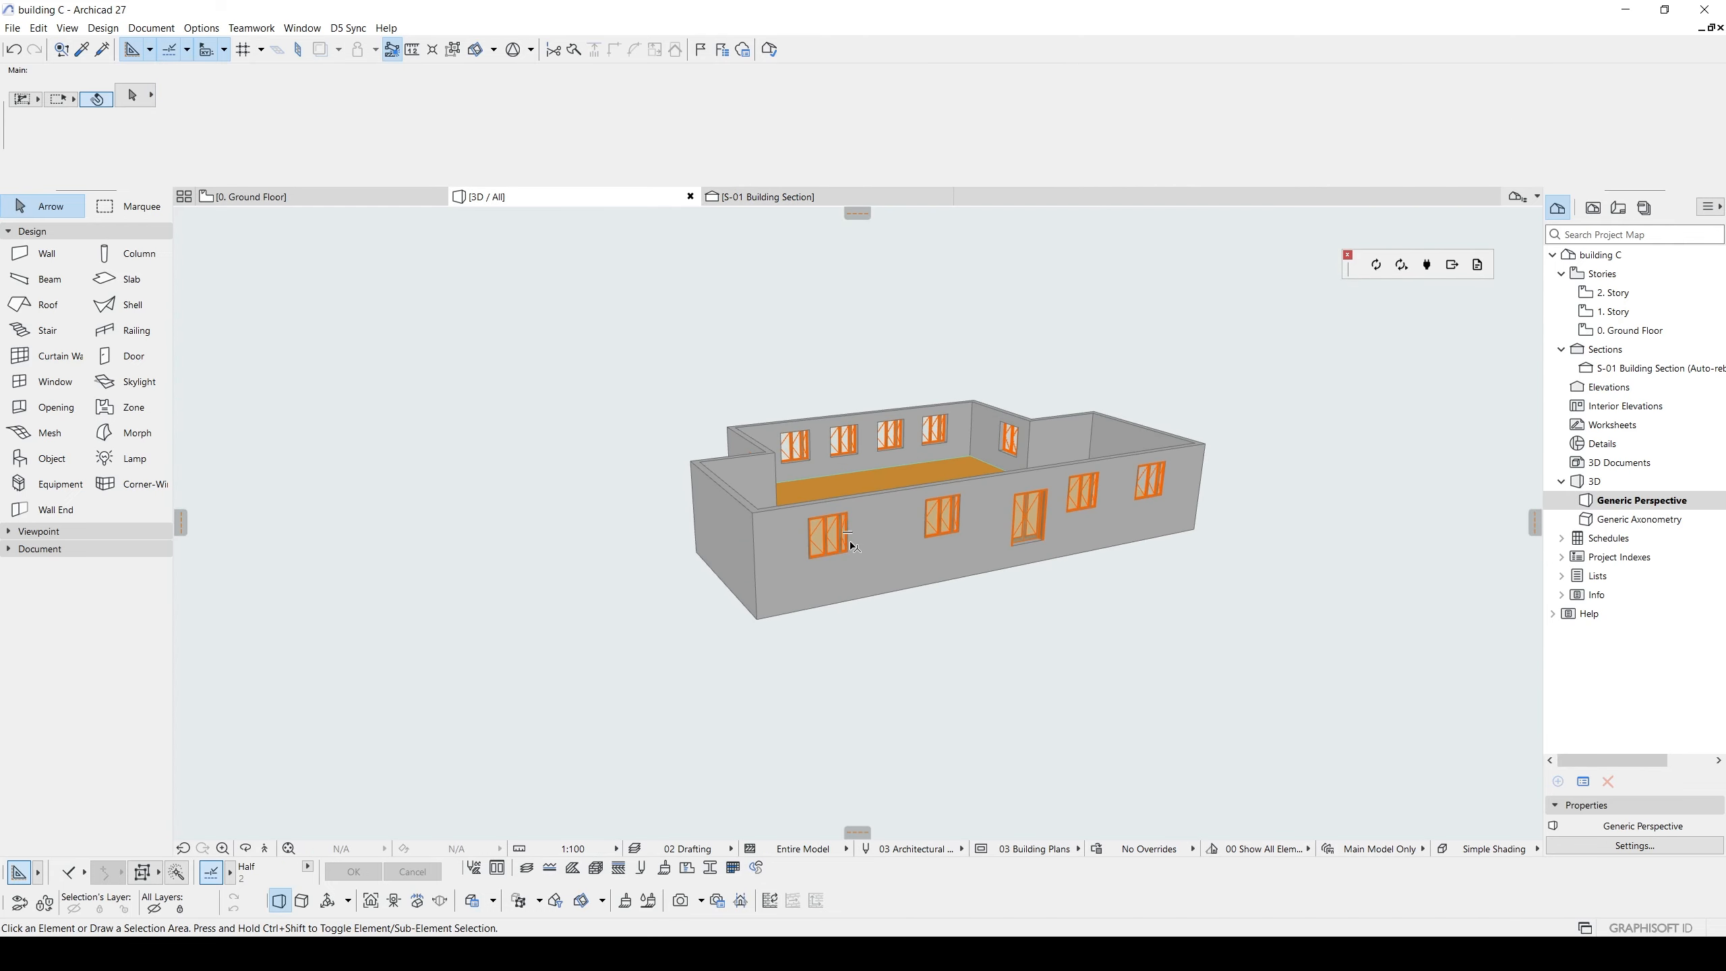
click(12, 27)
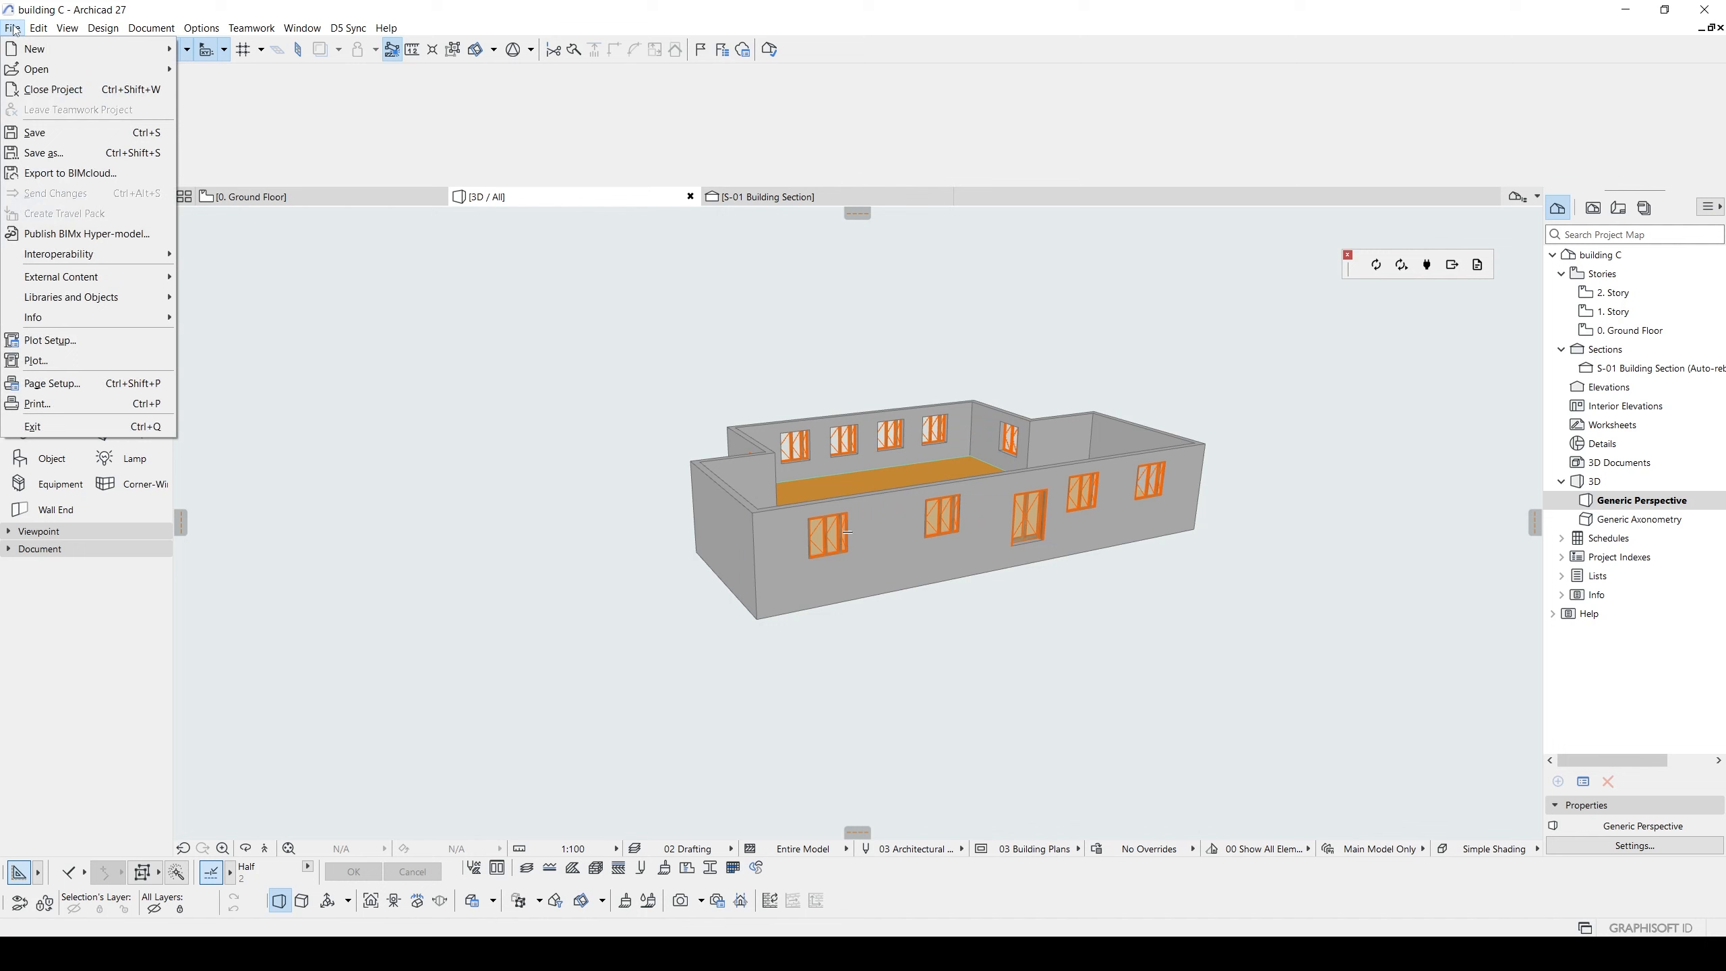
click(76, 137)
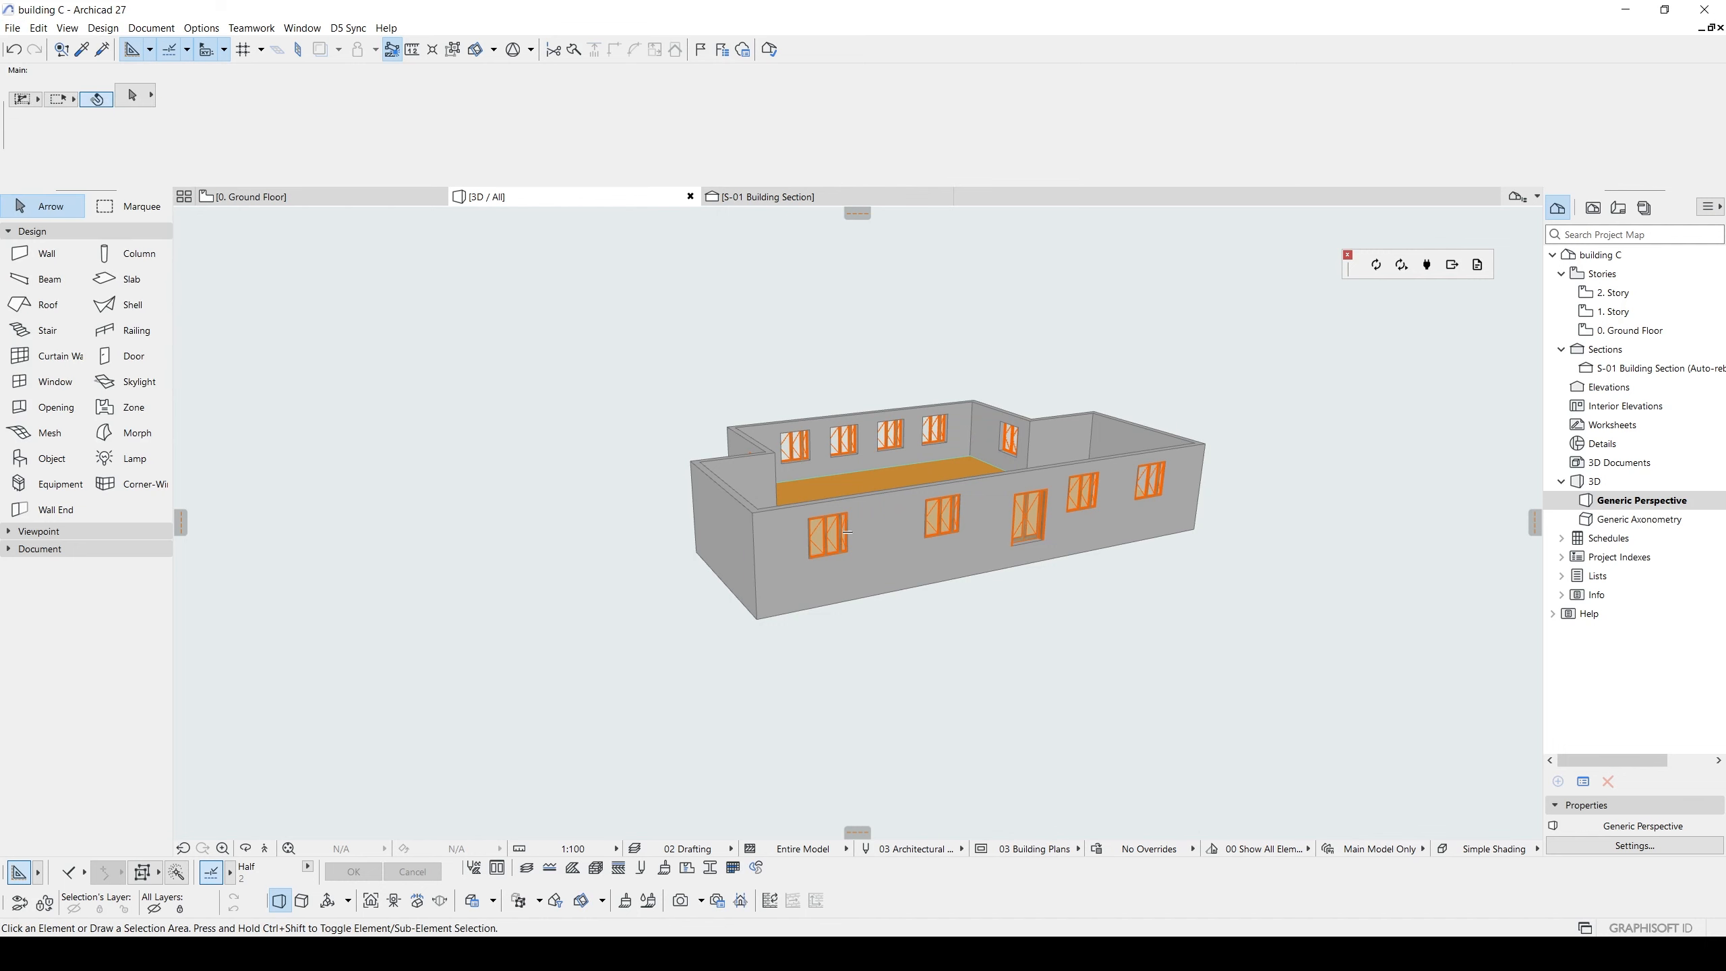
- Switch to the Untitled site project and show its Ground Floor plan
click(673, 871)
click(833, 357)
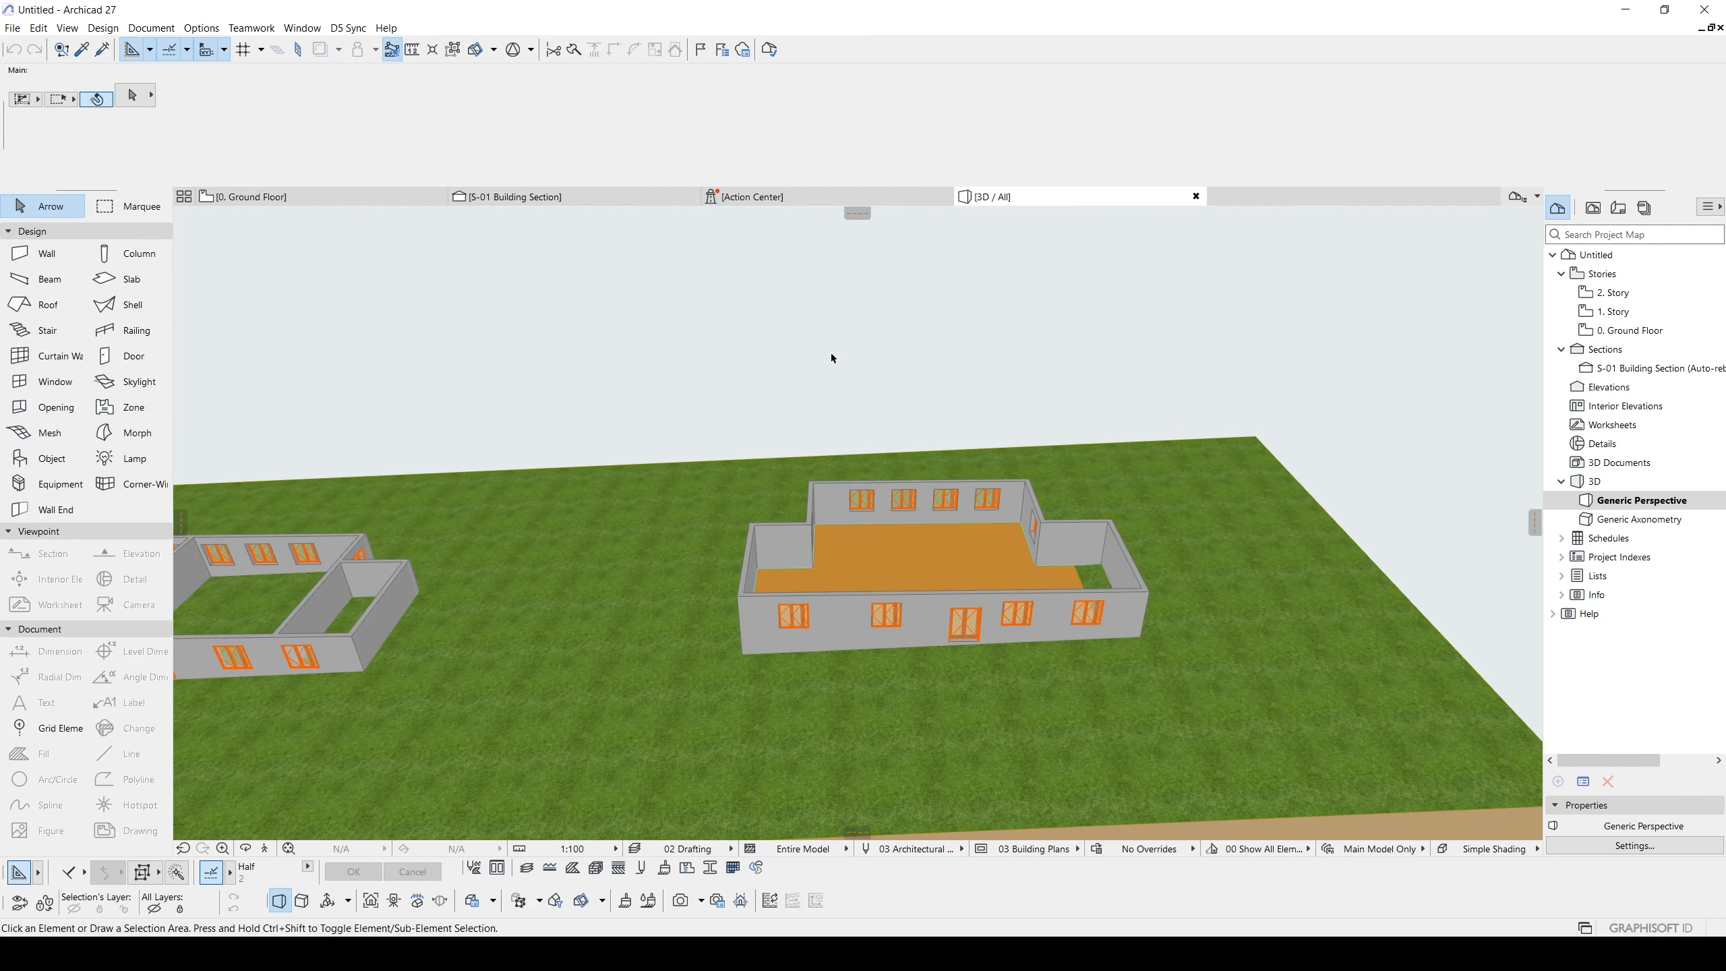
click(12, 27)
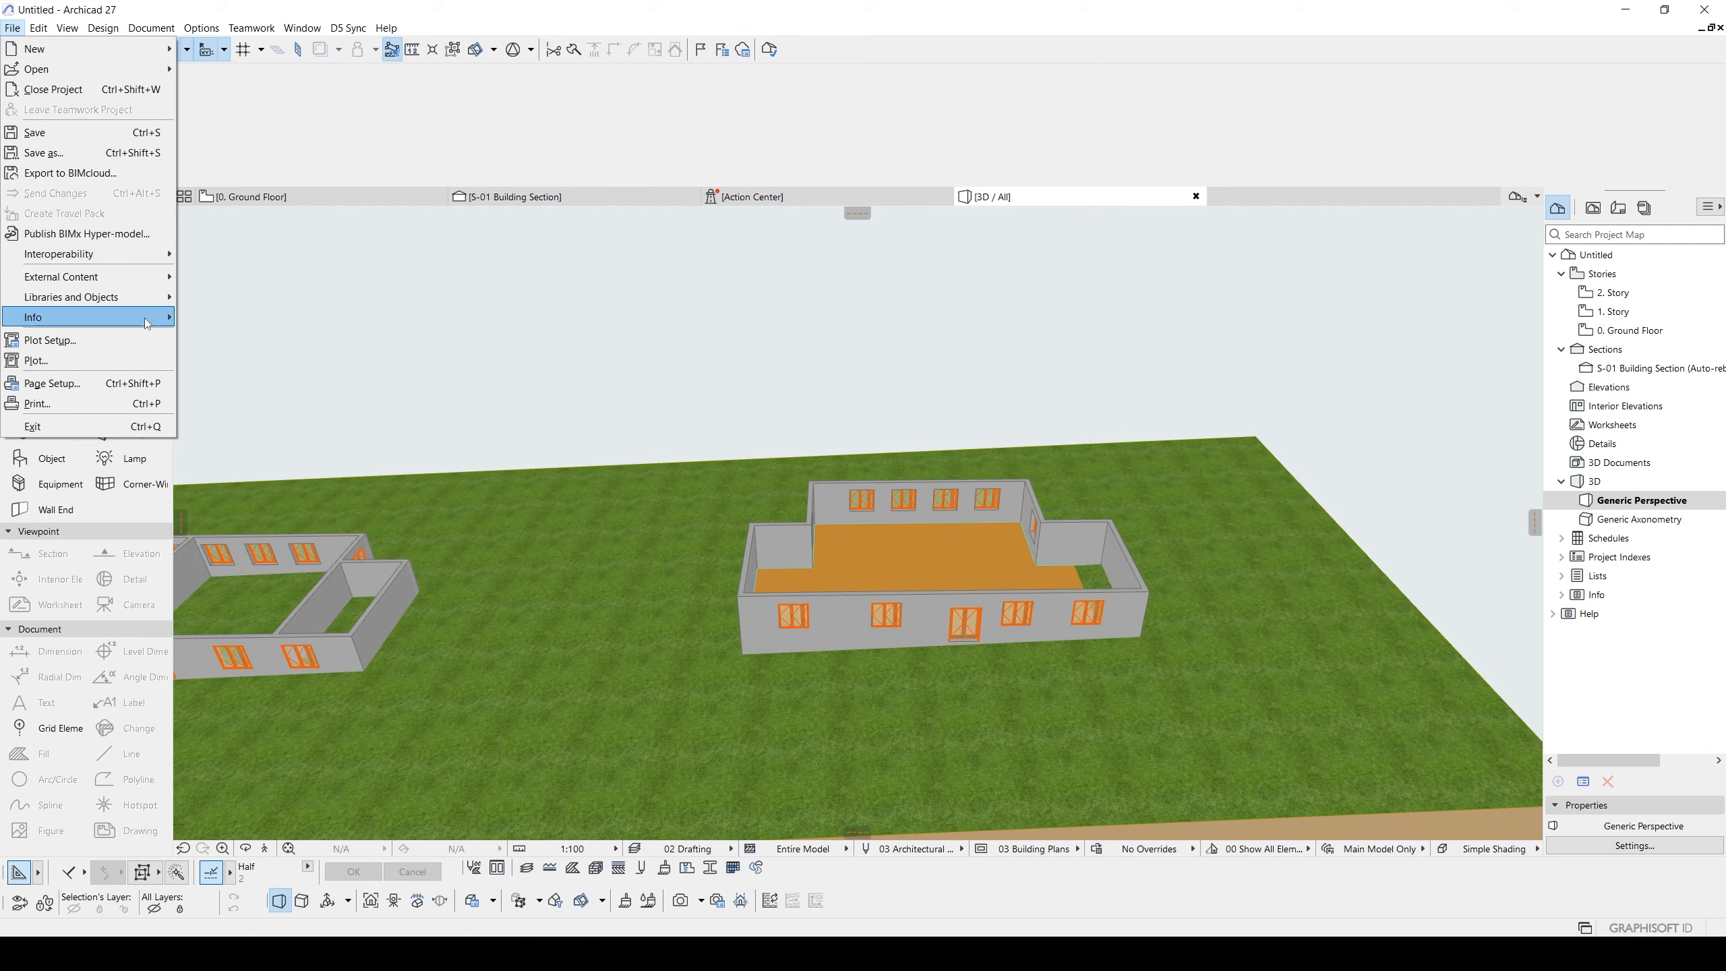
mouse_move(108, 284)
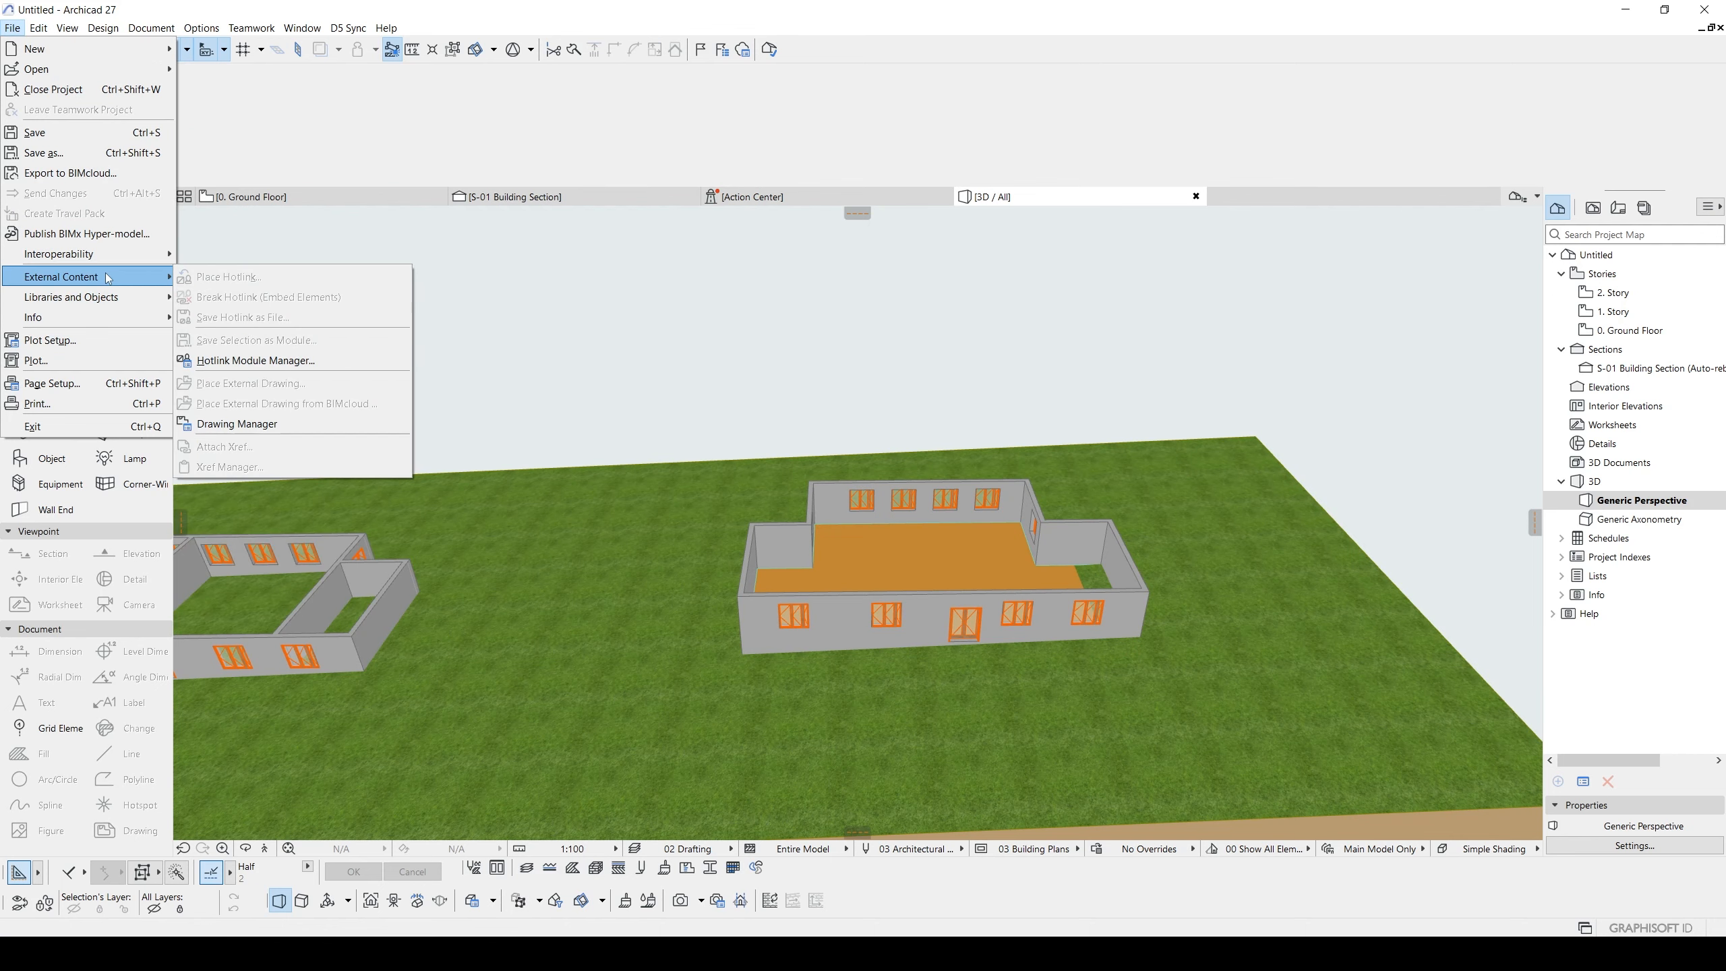
click(559, 347)
key(F2)
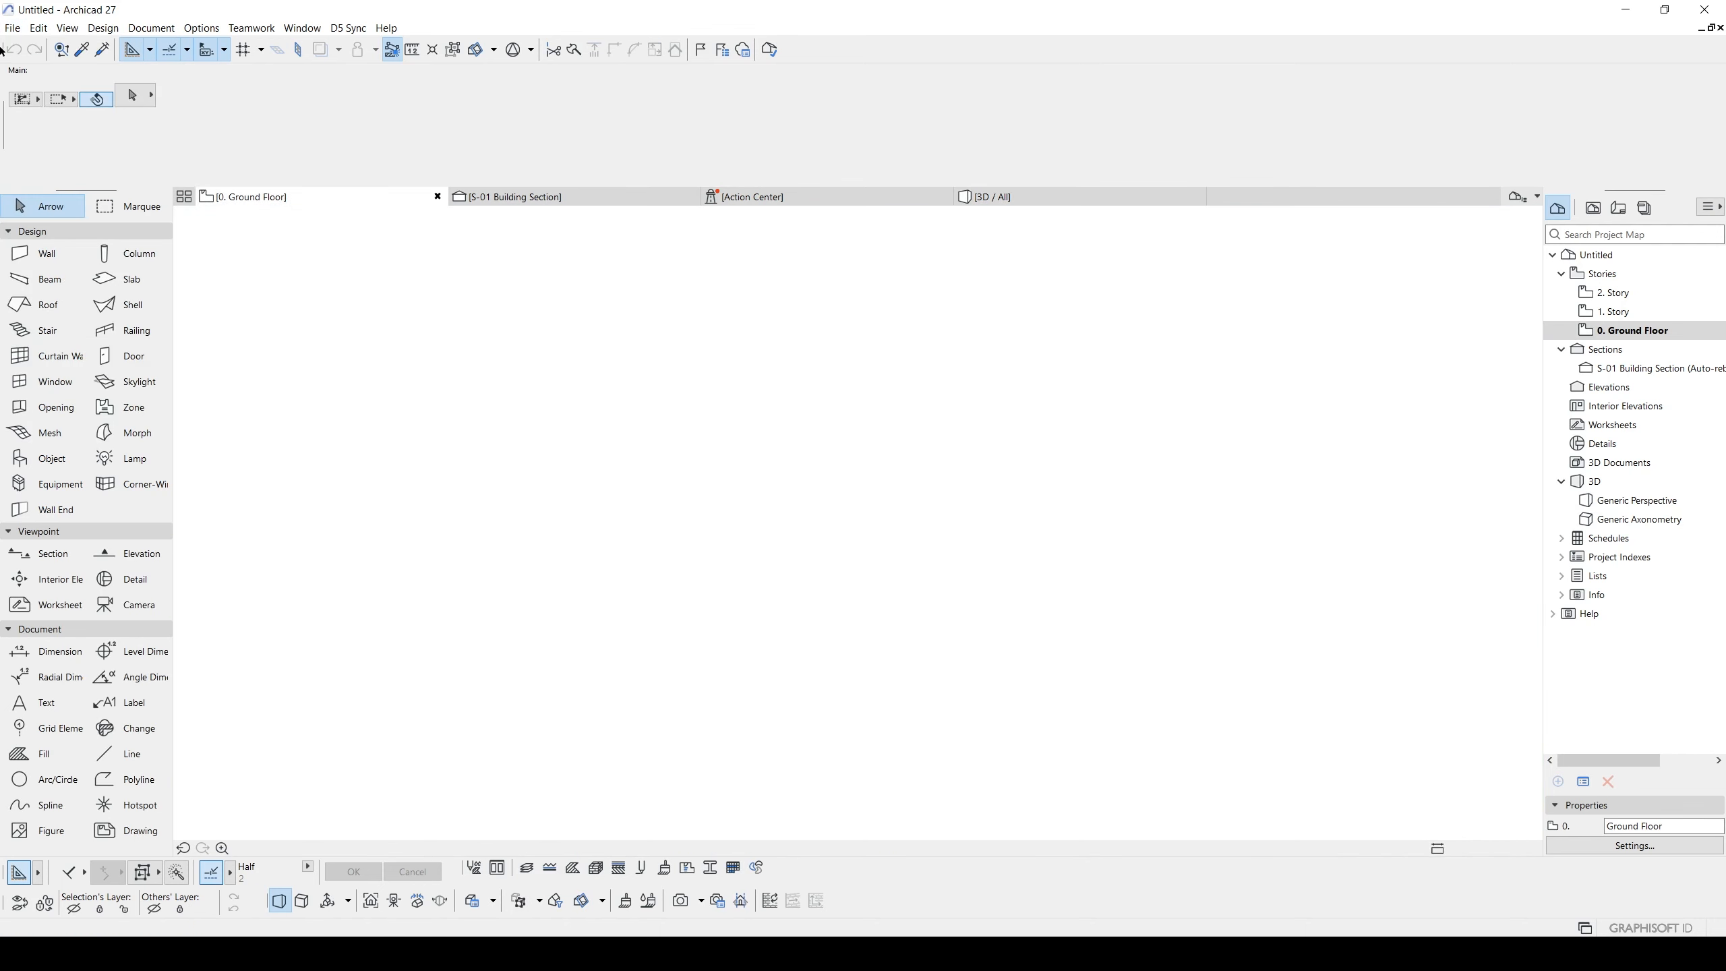
- Start placing a hotlink and choose building C.pln with All Stories (Entire Model) as its new module
click(16, 29)
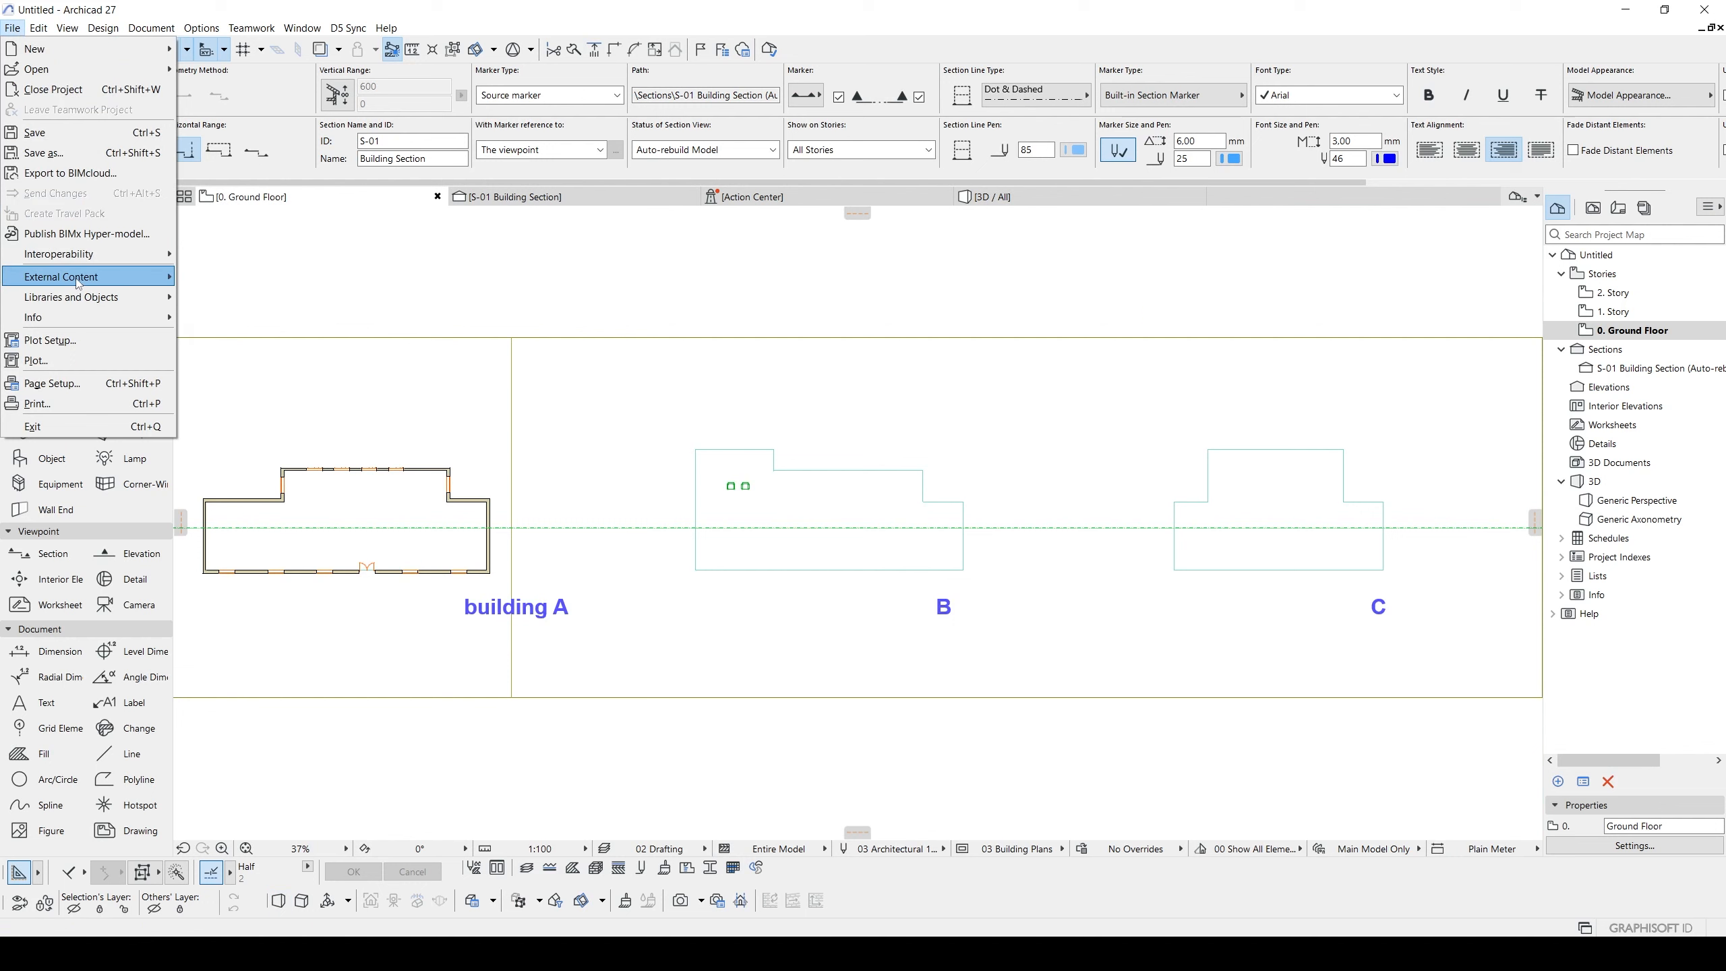
mouse_move(81, 276)
click(218, 277)
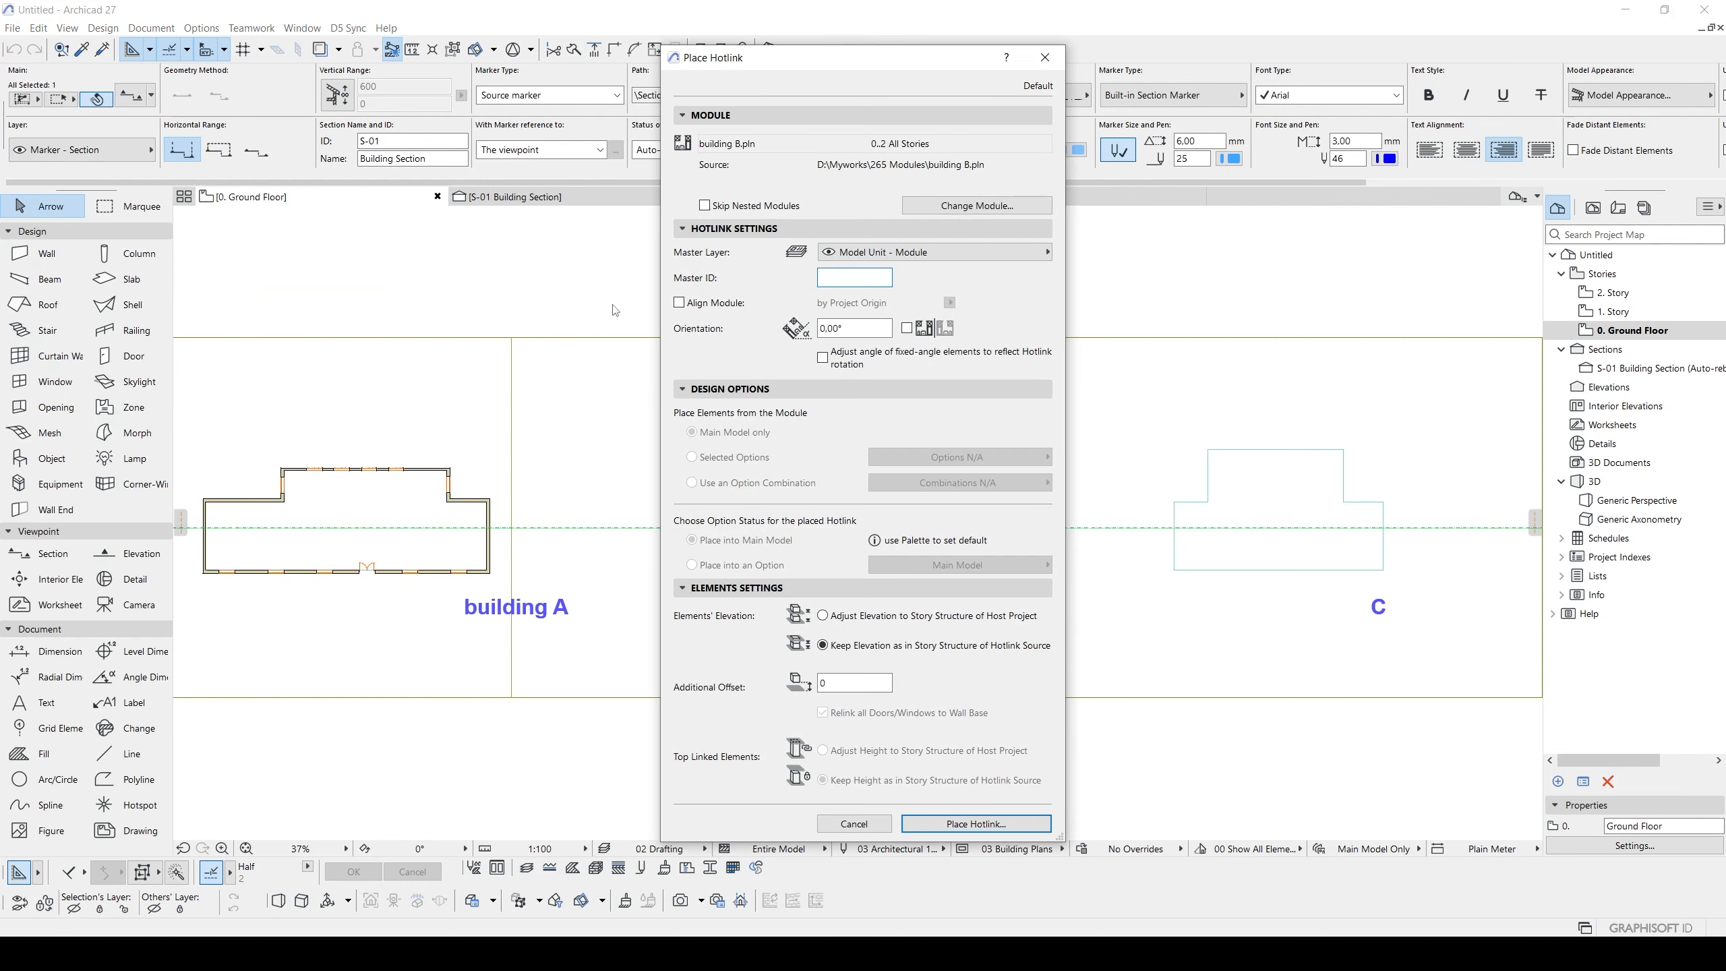
click(992, 204)
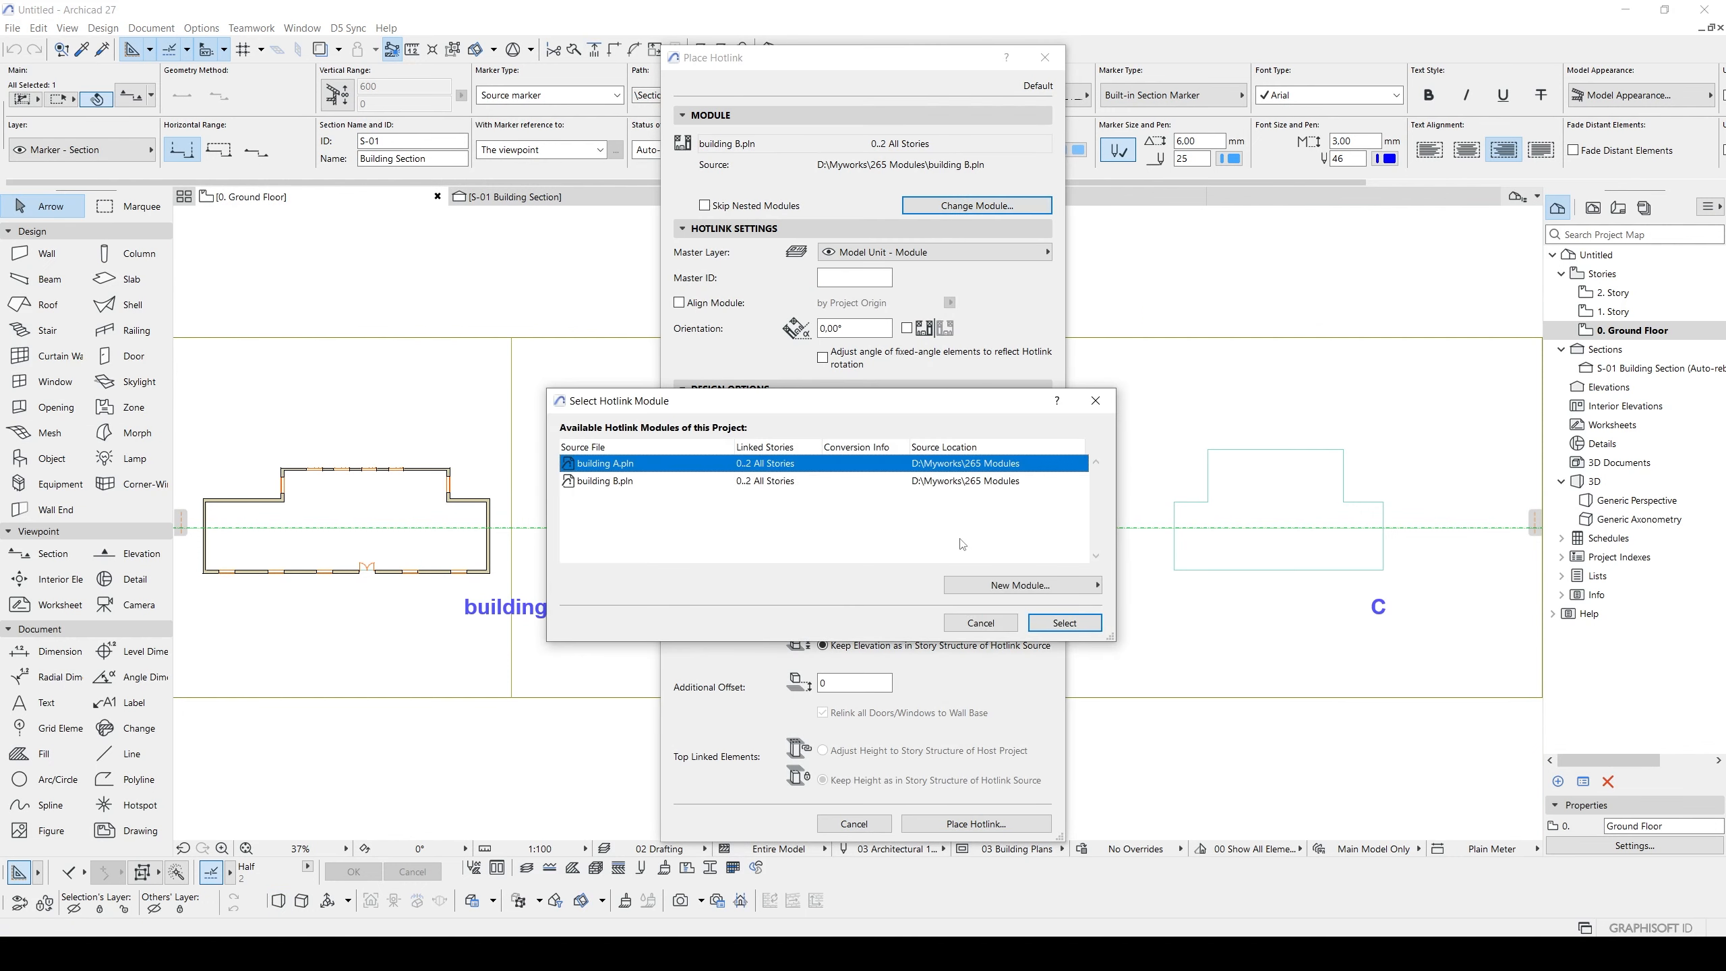
click(1141, 585)
click(489, 184)
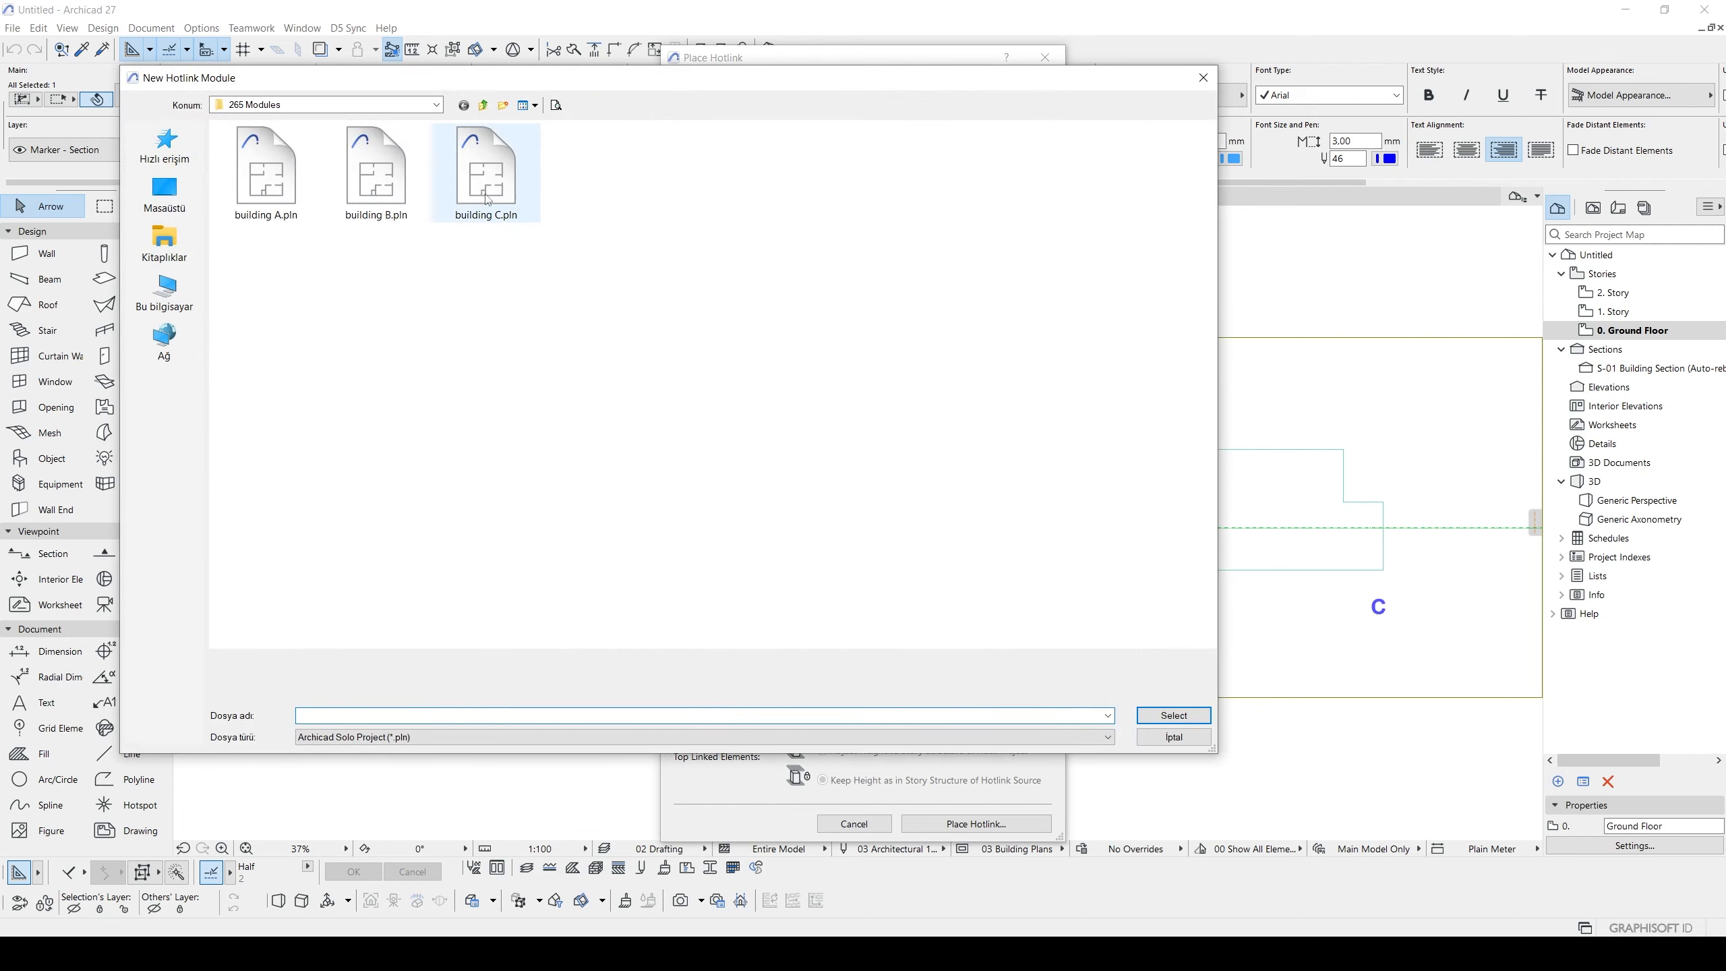
double_click(503, 204)
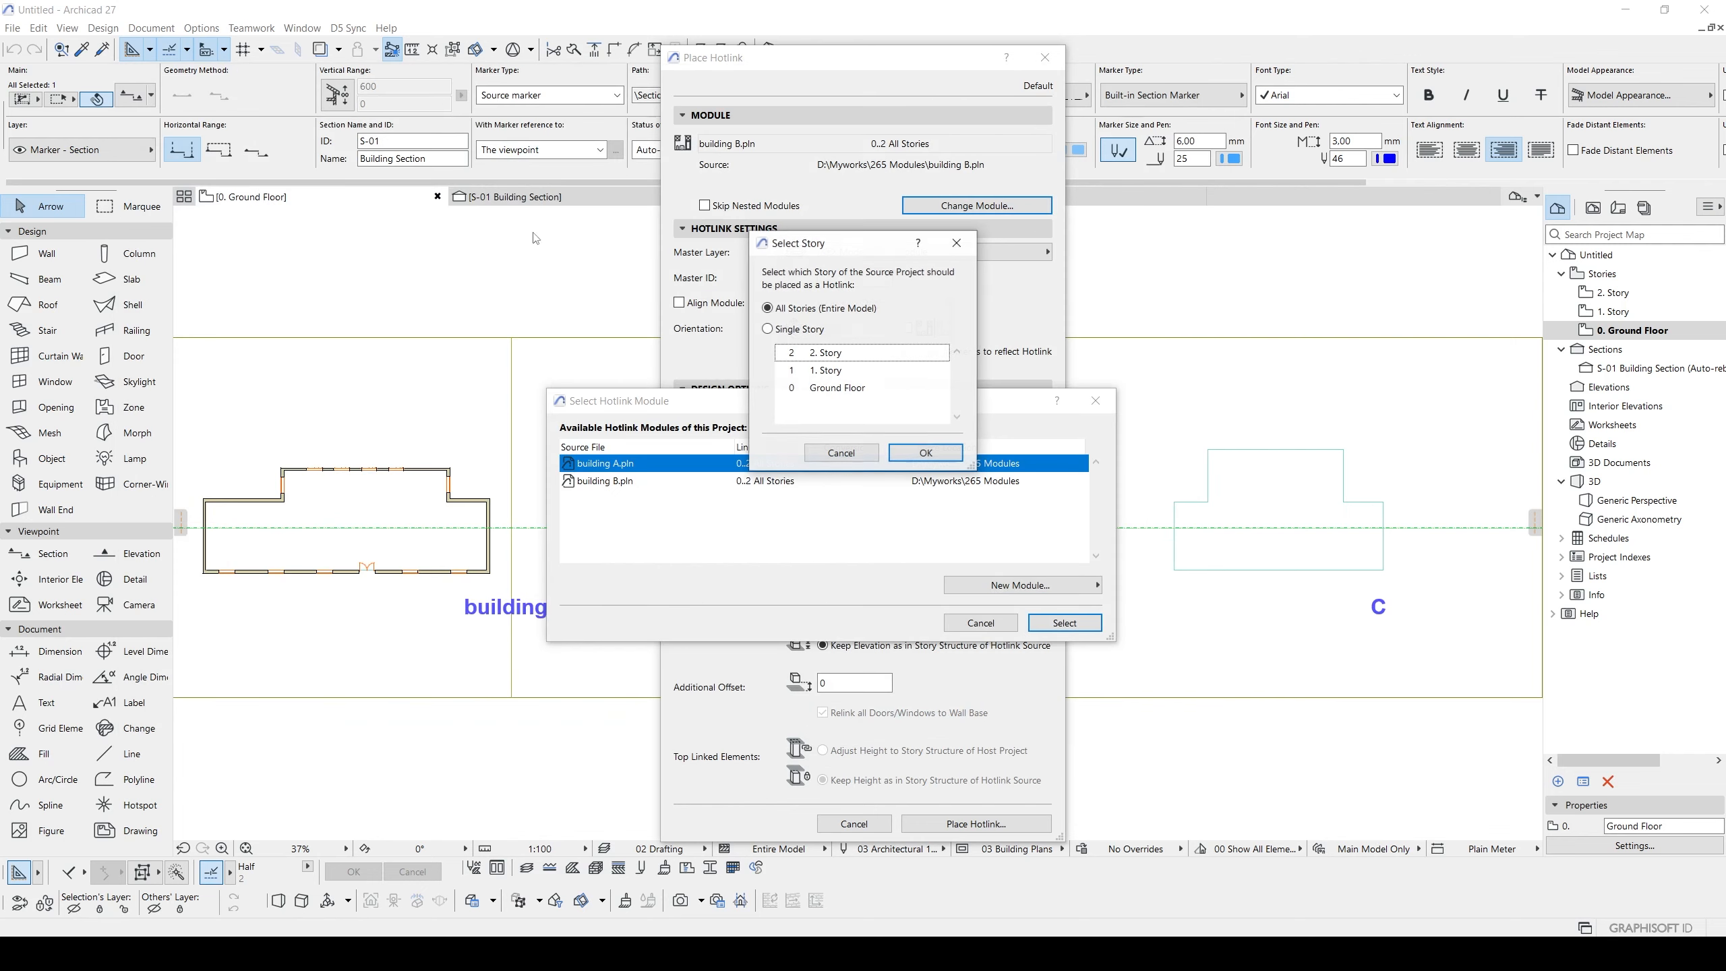
click(920, 454)
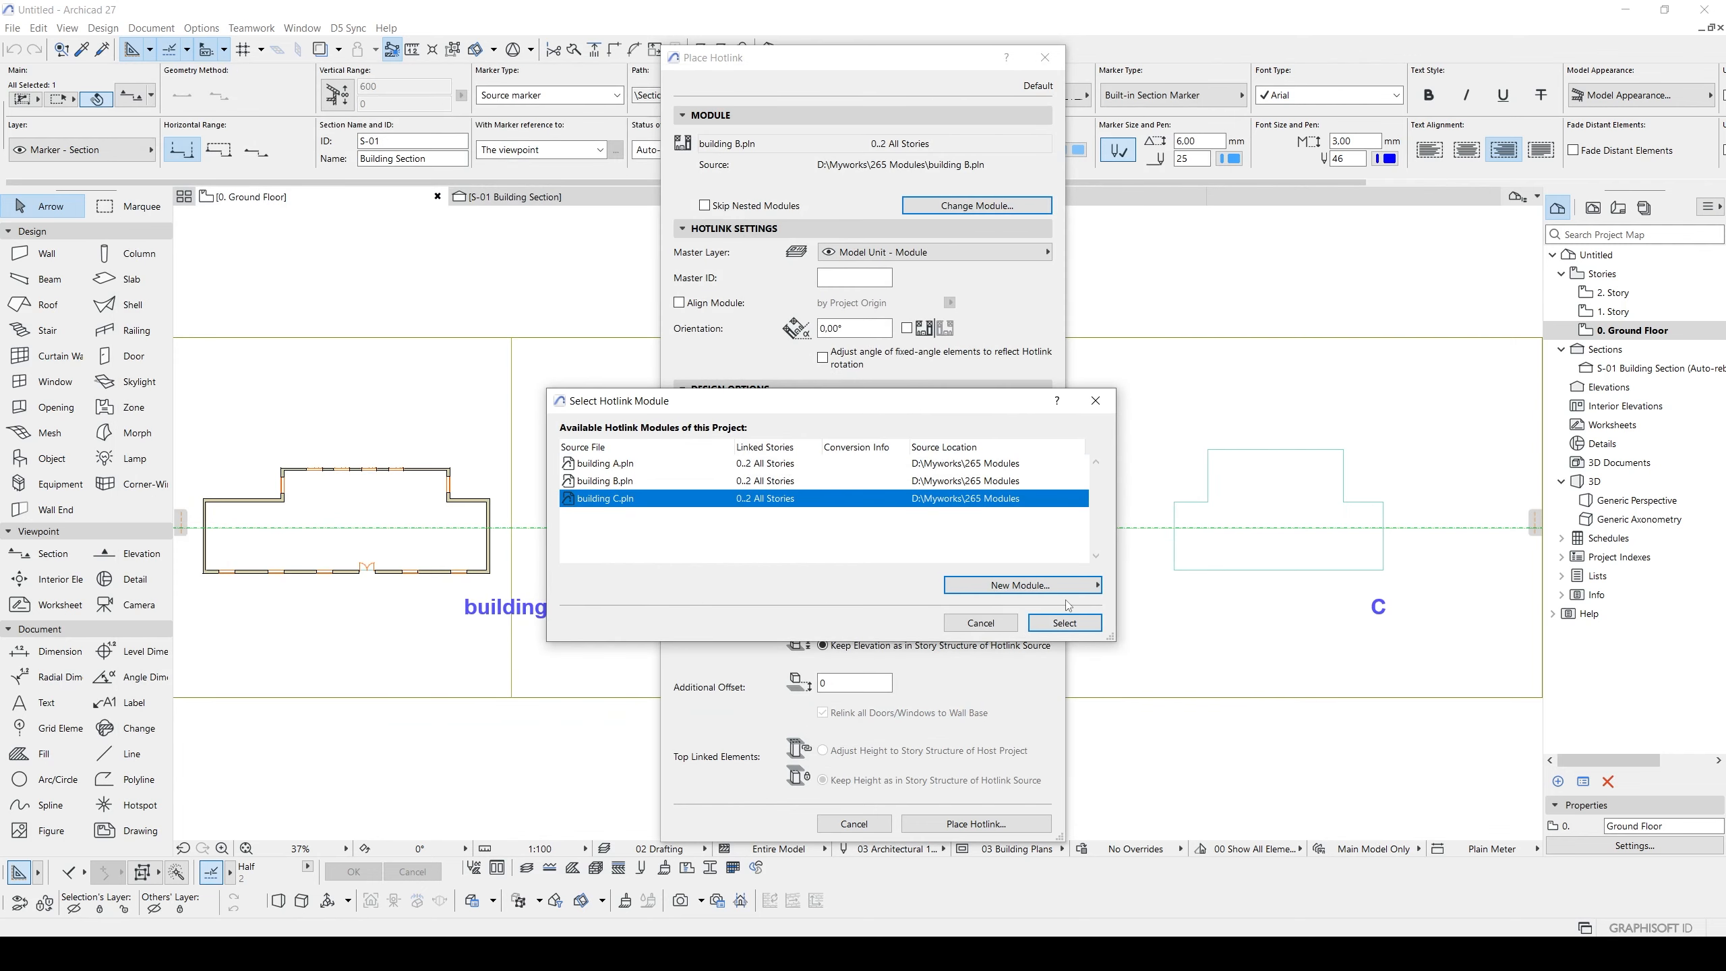
click(1064, 623)
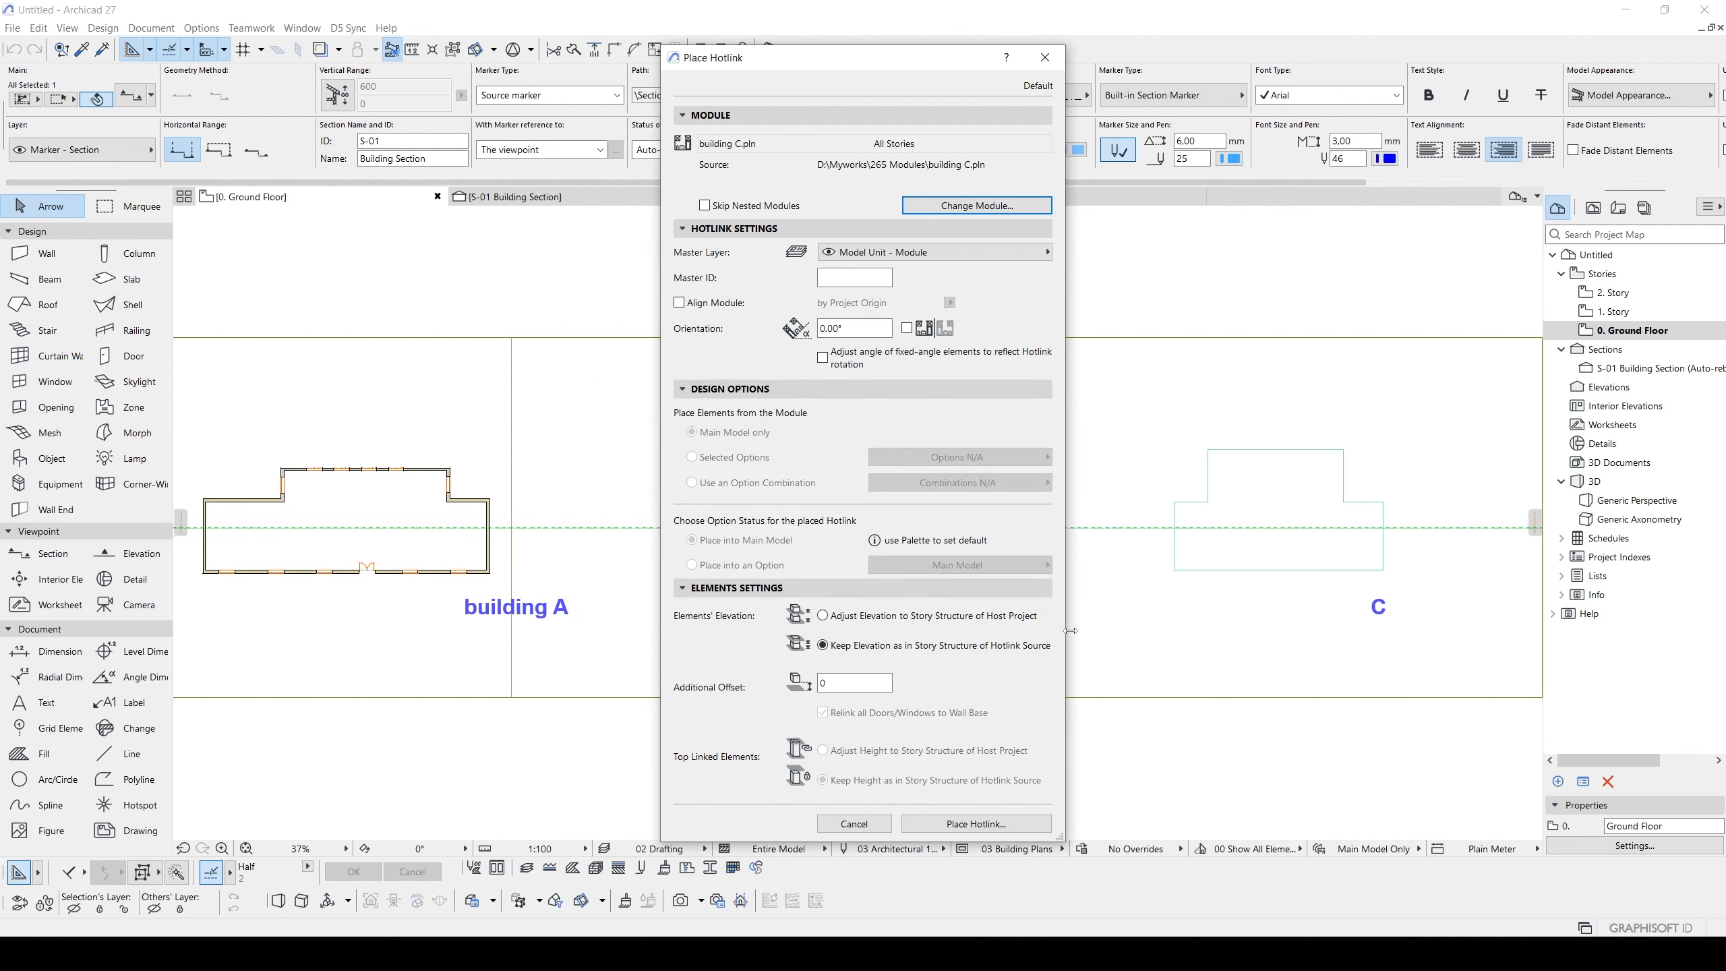
- Place the building C hotlink, matching its 0. Ground Floor to the host project's current Ground Floor
click(990, 825)
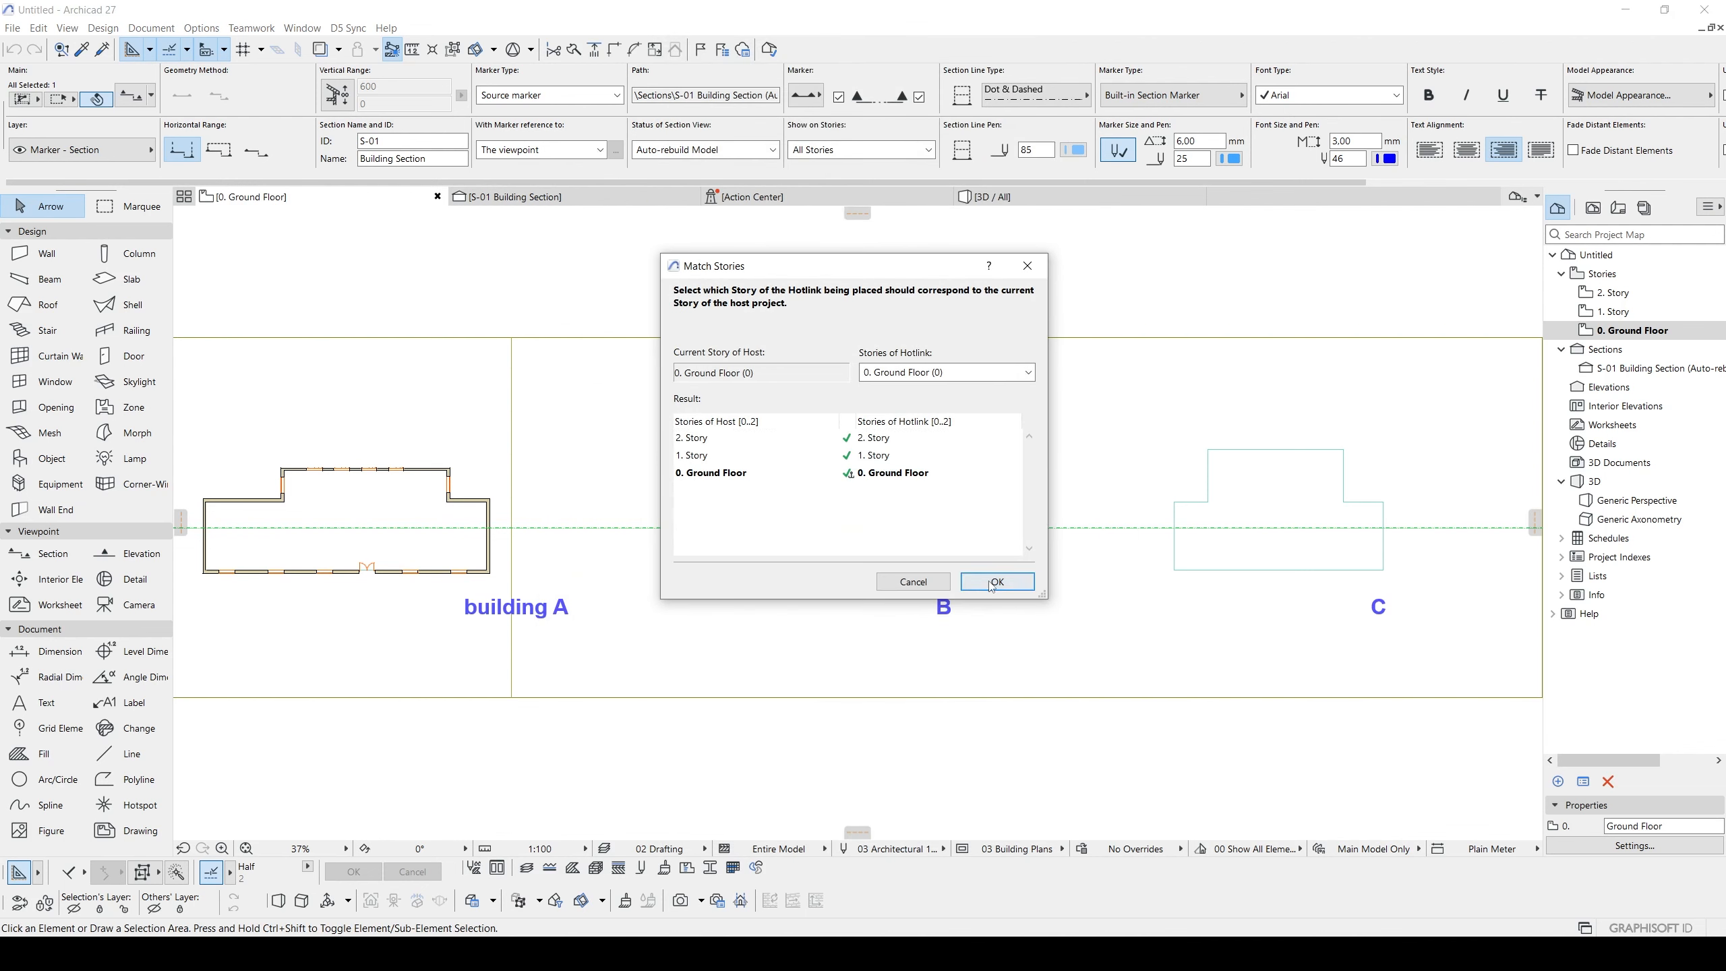
click(996, 581)
middle_drag(1208, 507, 805, 549)
scroll(867, 572, up, 2)
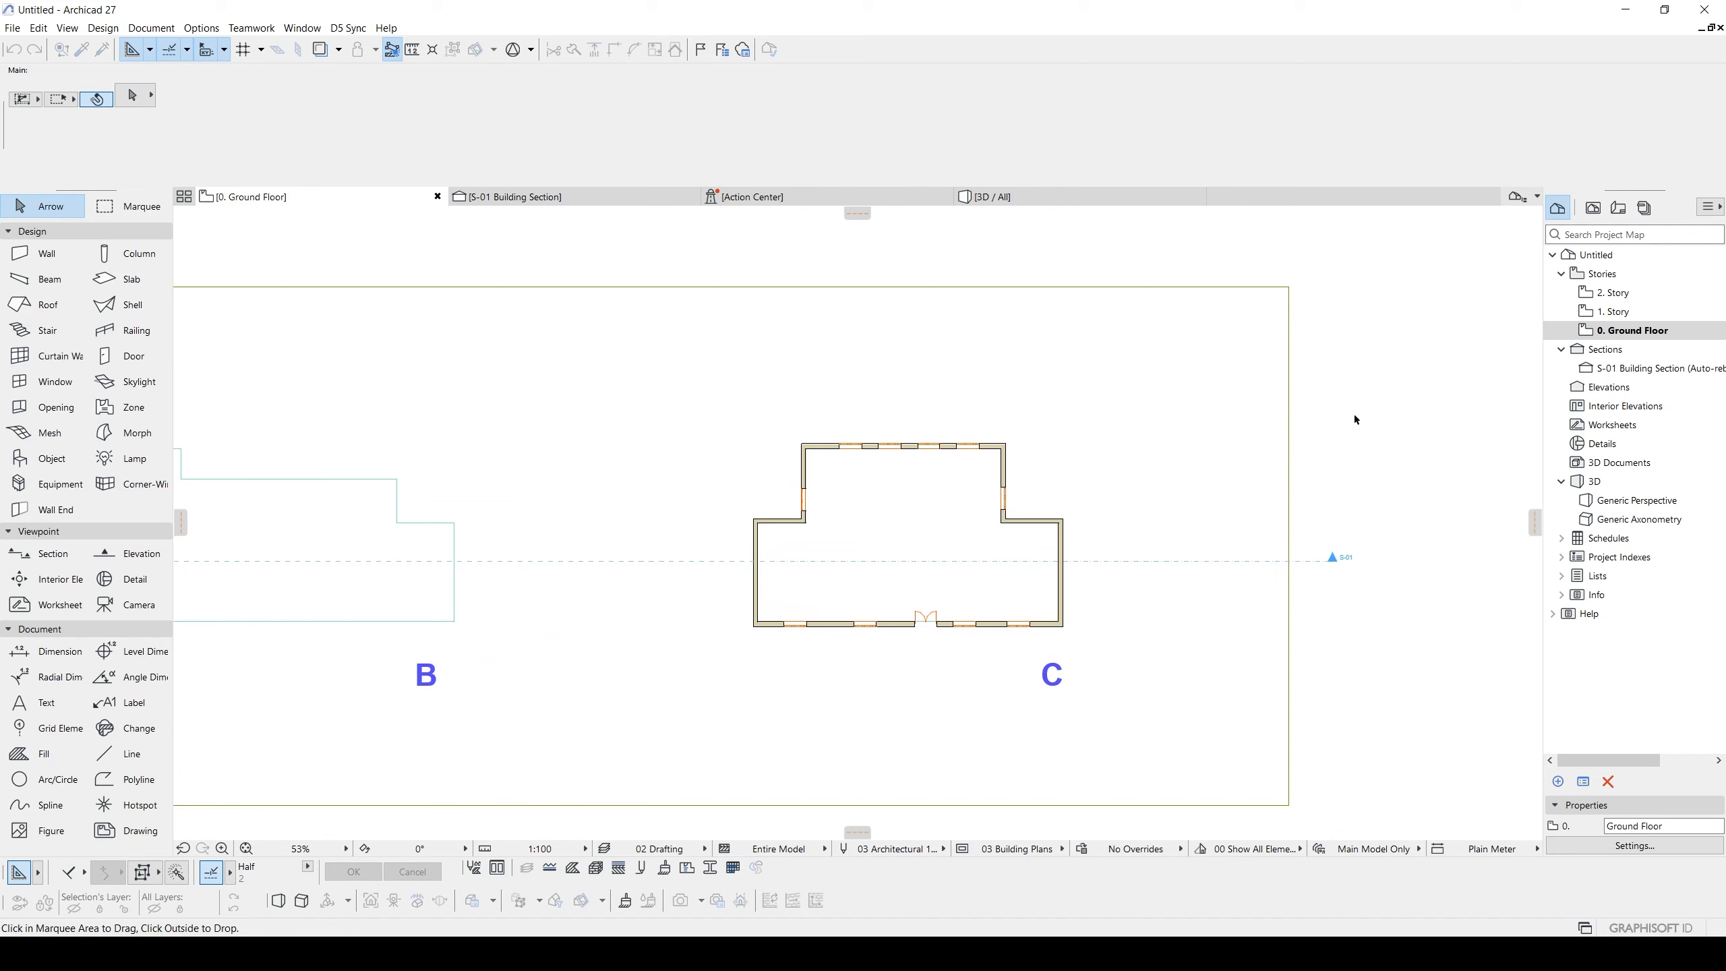
- Try deleting the original building C walls in the 3D view and undo the deletion
key(F3)
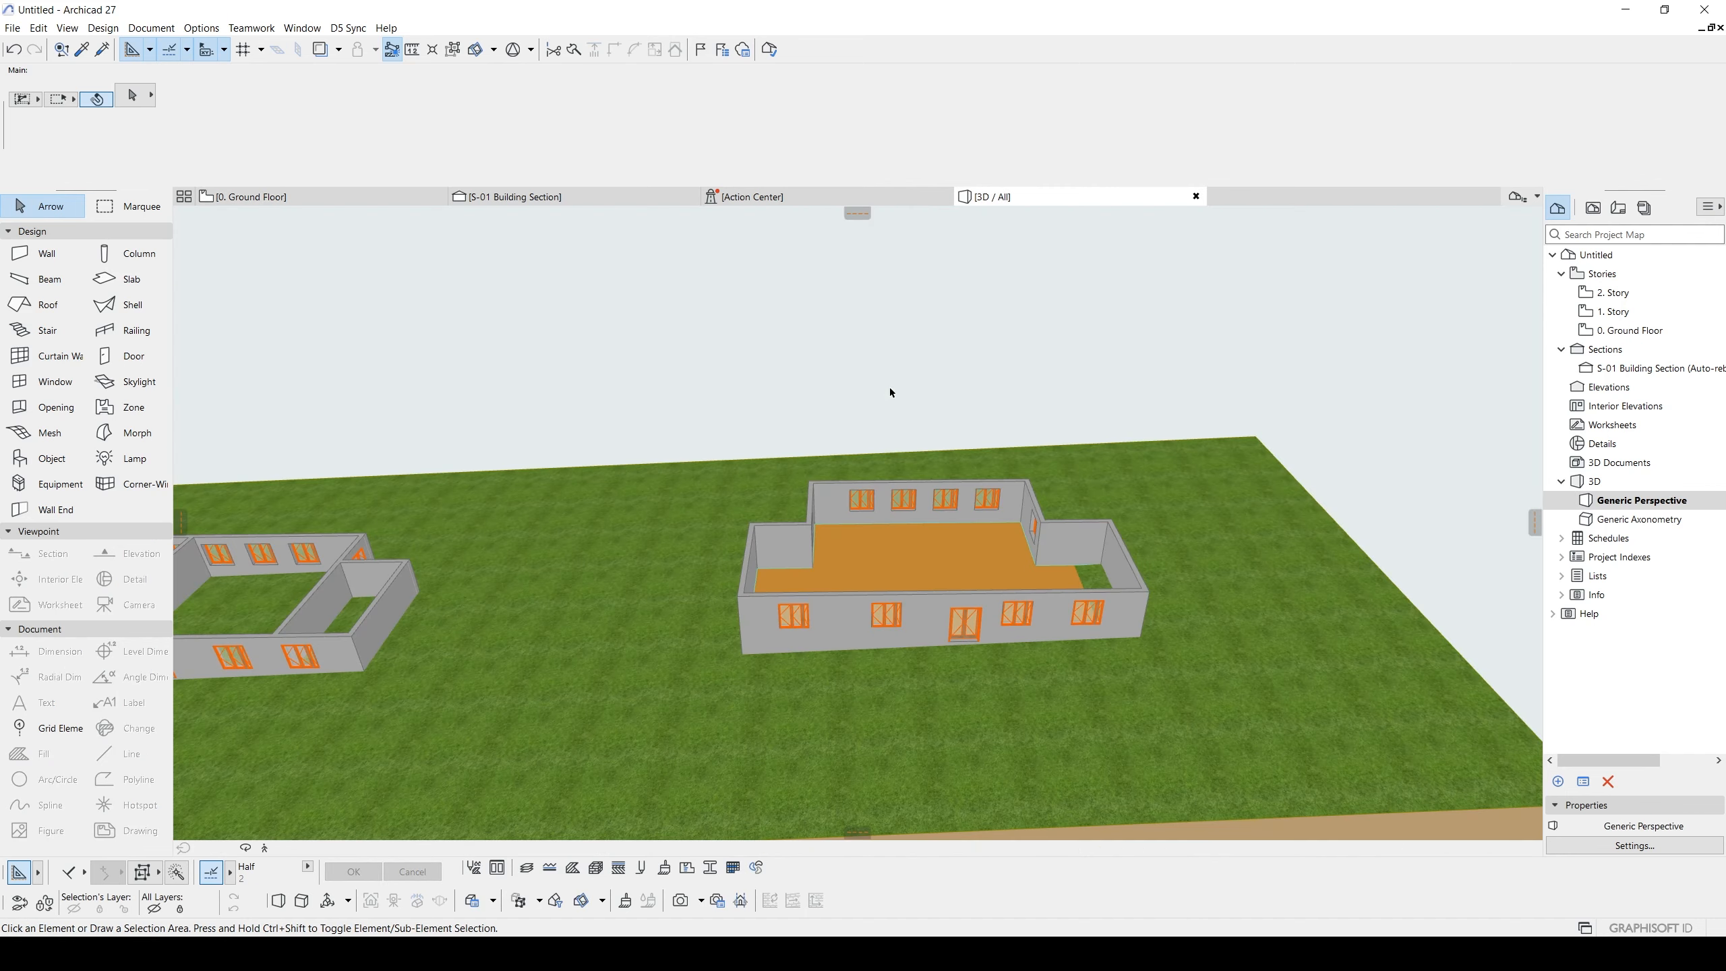
scroll(985, 535, up, 3)
shift+middle_drag(954, 614, 823, 506)
click(921, 528)
key(Delete)
scroll(818, 517, up, 2)
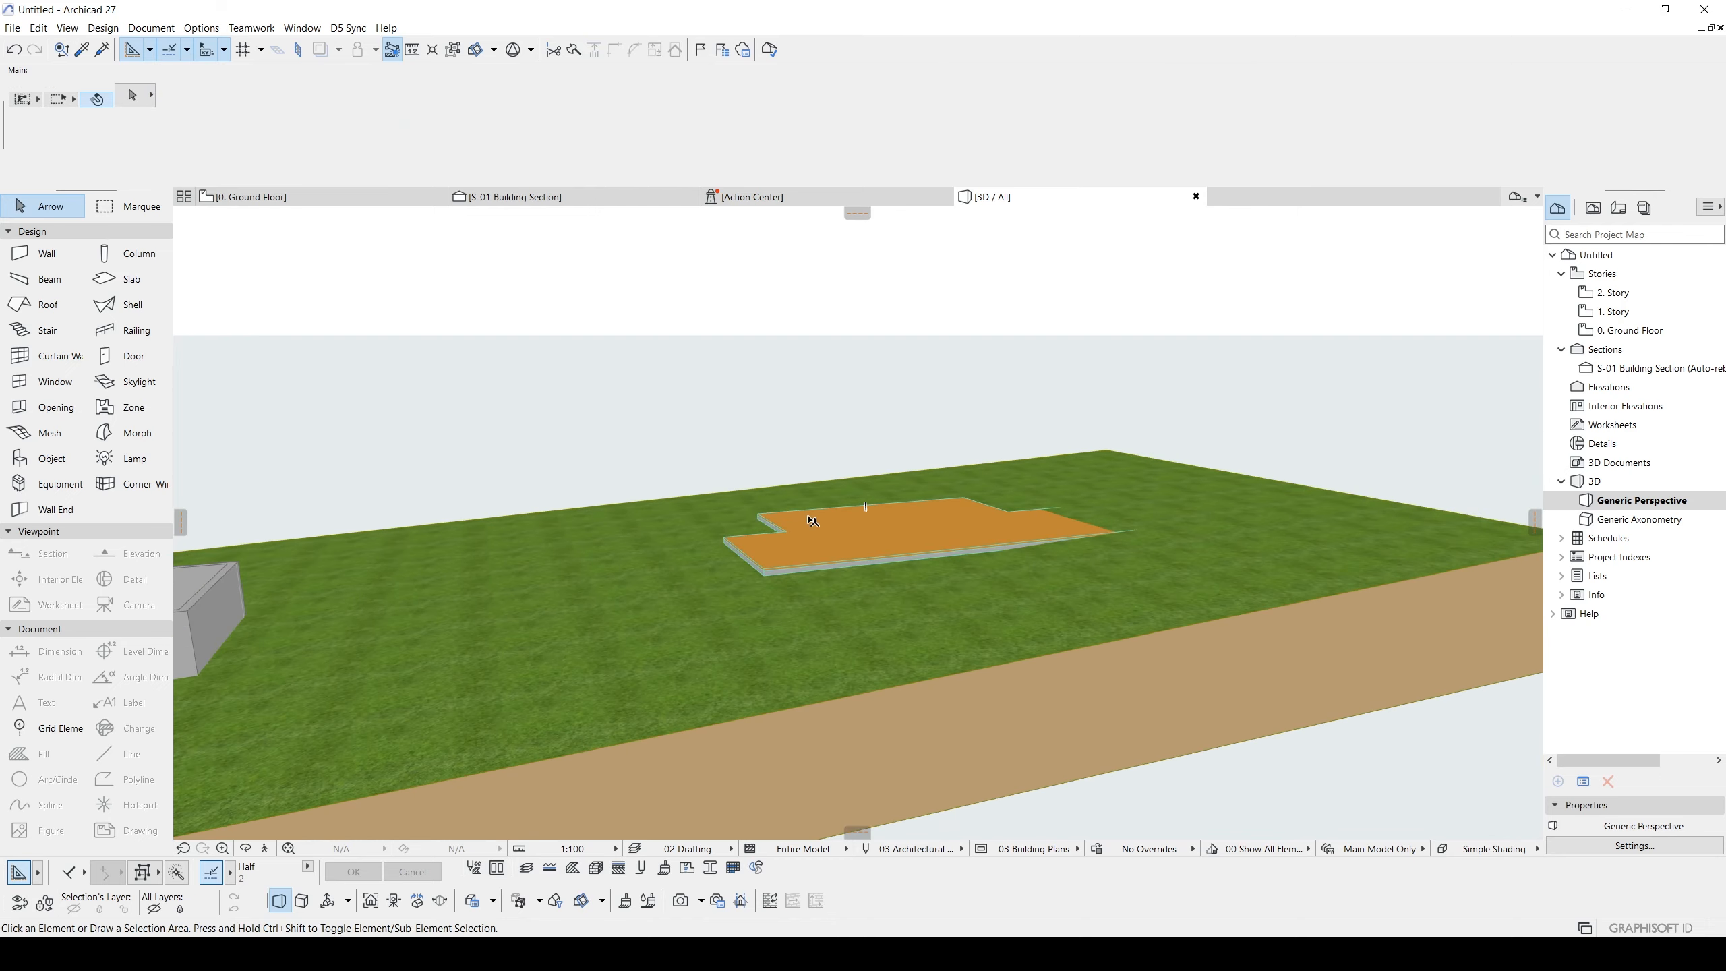
key(ctrl+z)
scroll(811, 522, down, 2)
middle_drag(812, 522, 1069, 469)
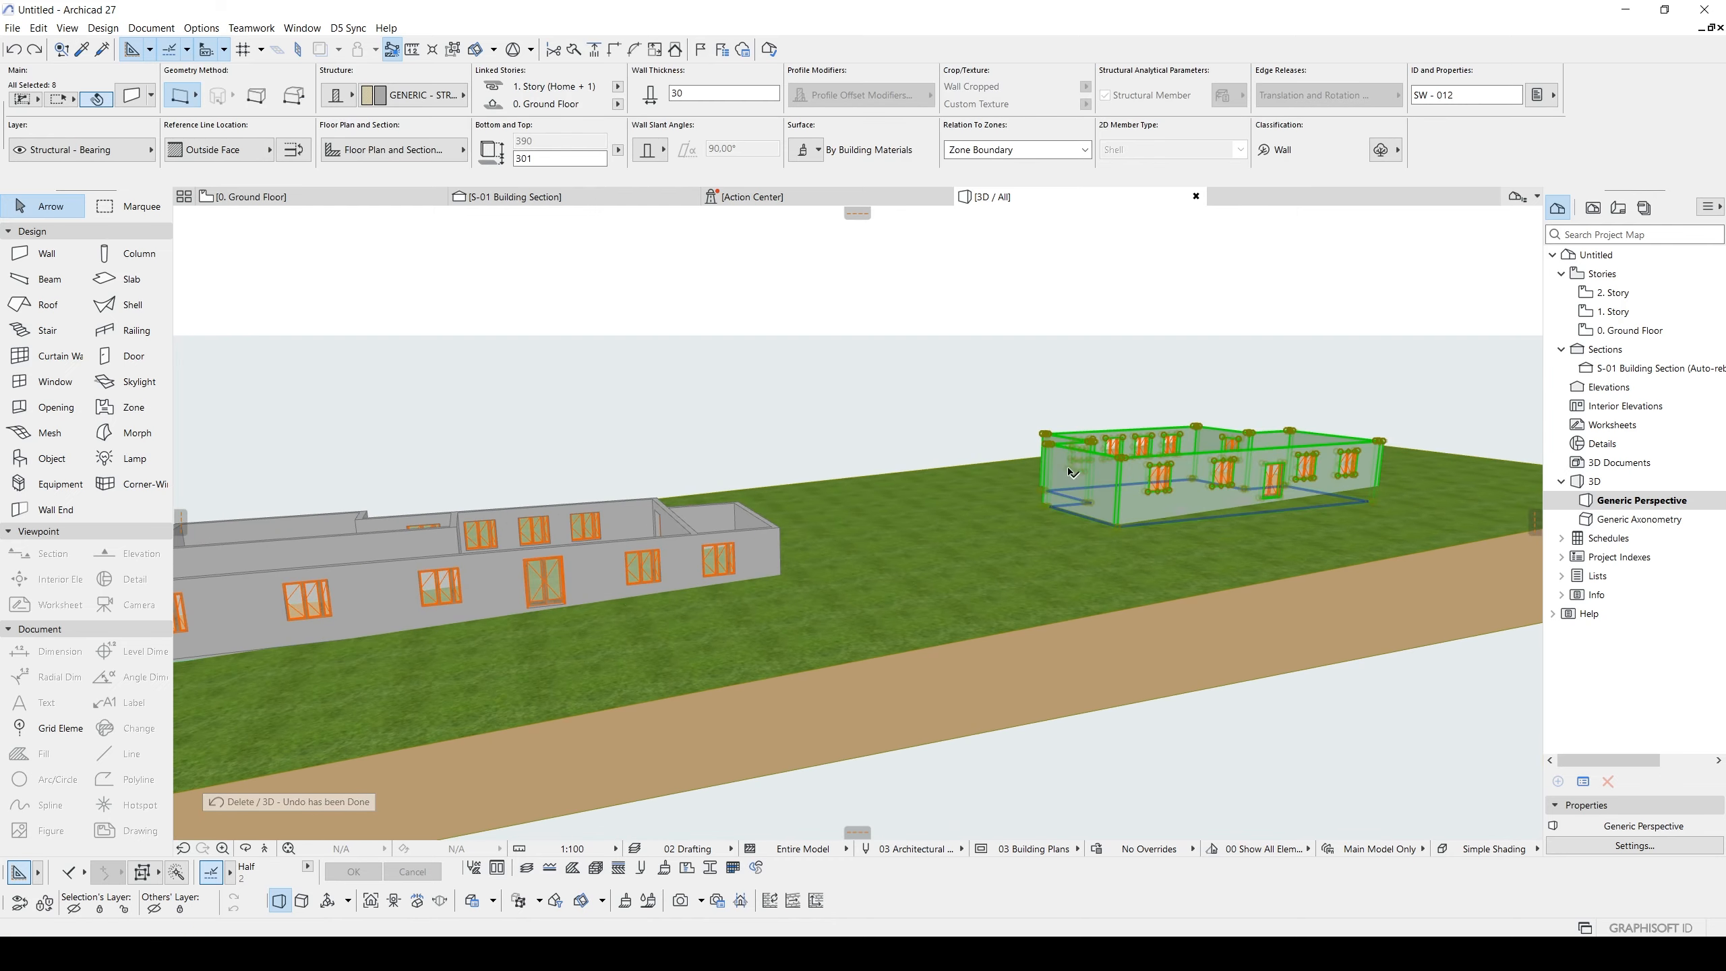
- Select the hotlinked building C on the Ground Floor plan and examine its height against the original walls and terrain in 3D
click(622, 597)
scroll(617, 588, down, 2)
middle_drag(610, 582, 1010, 543)
middle_drag(1329, 478, 942, 548)
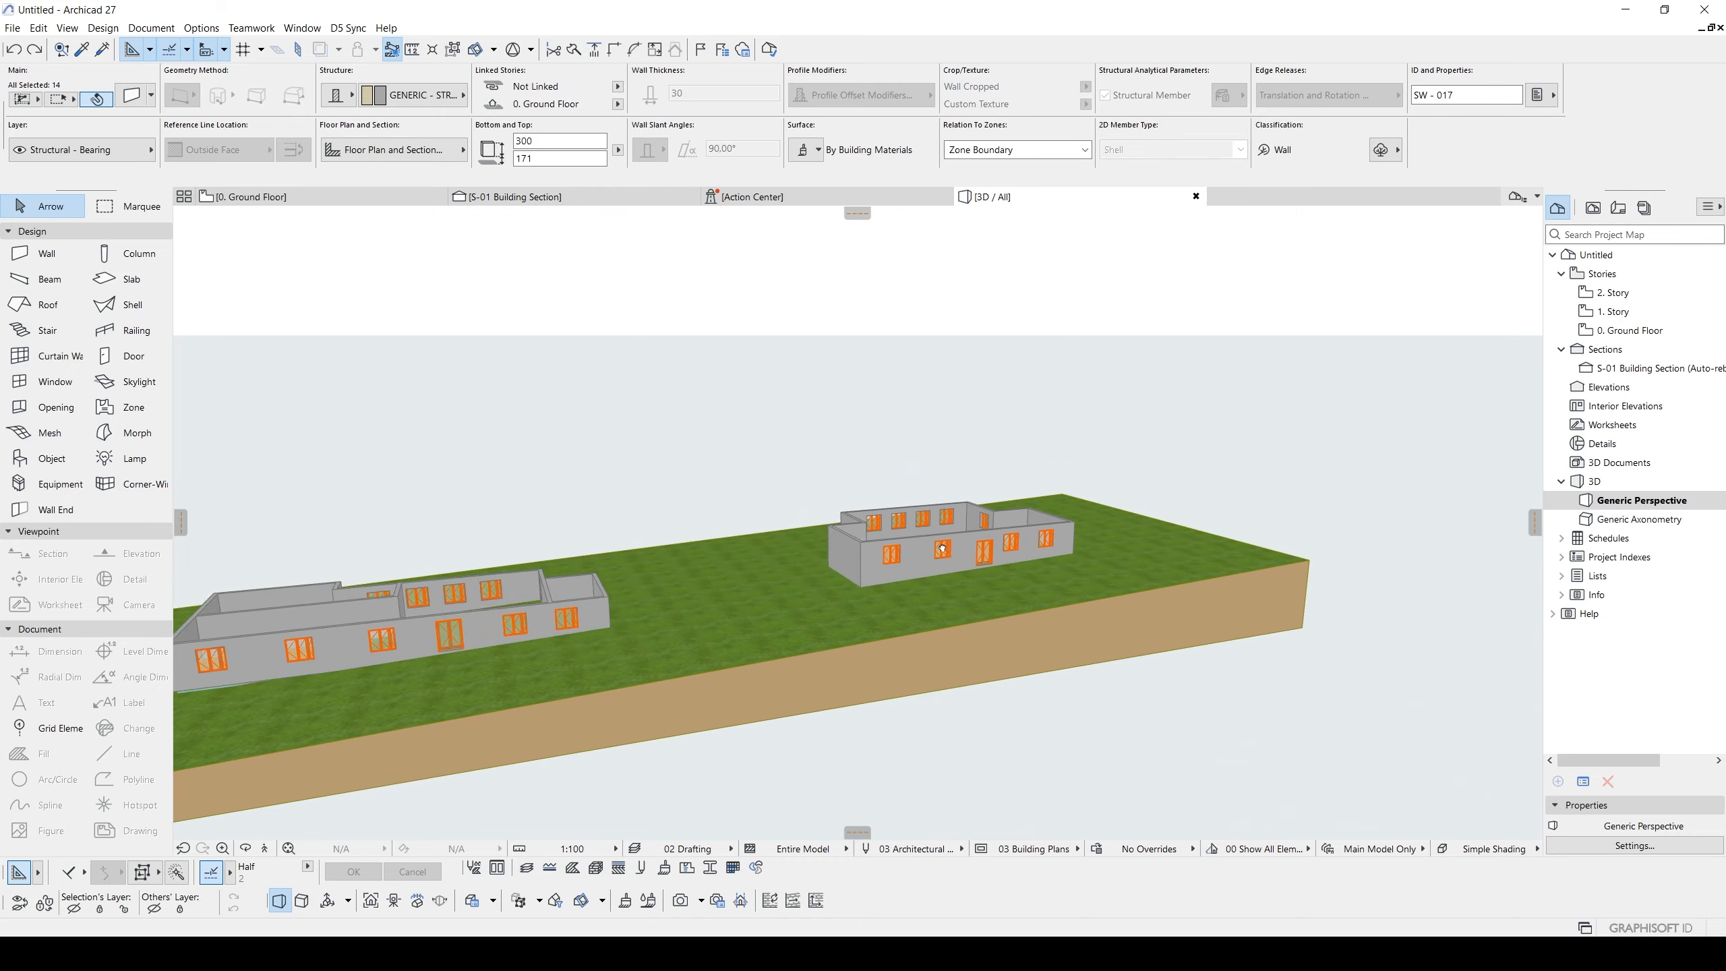
key(F2)
click(1024, 524)
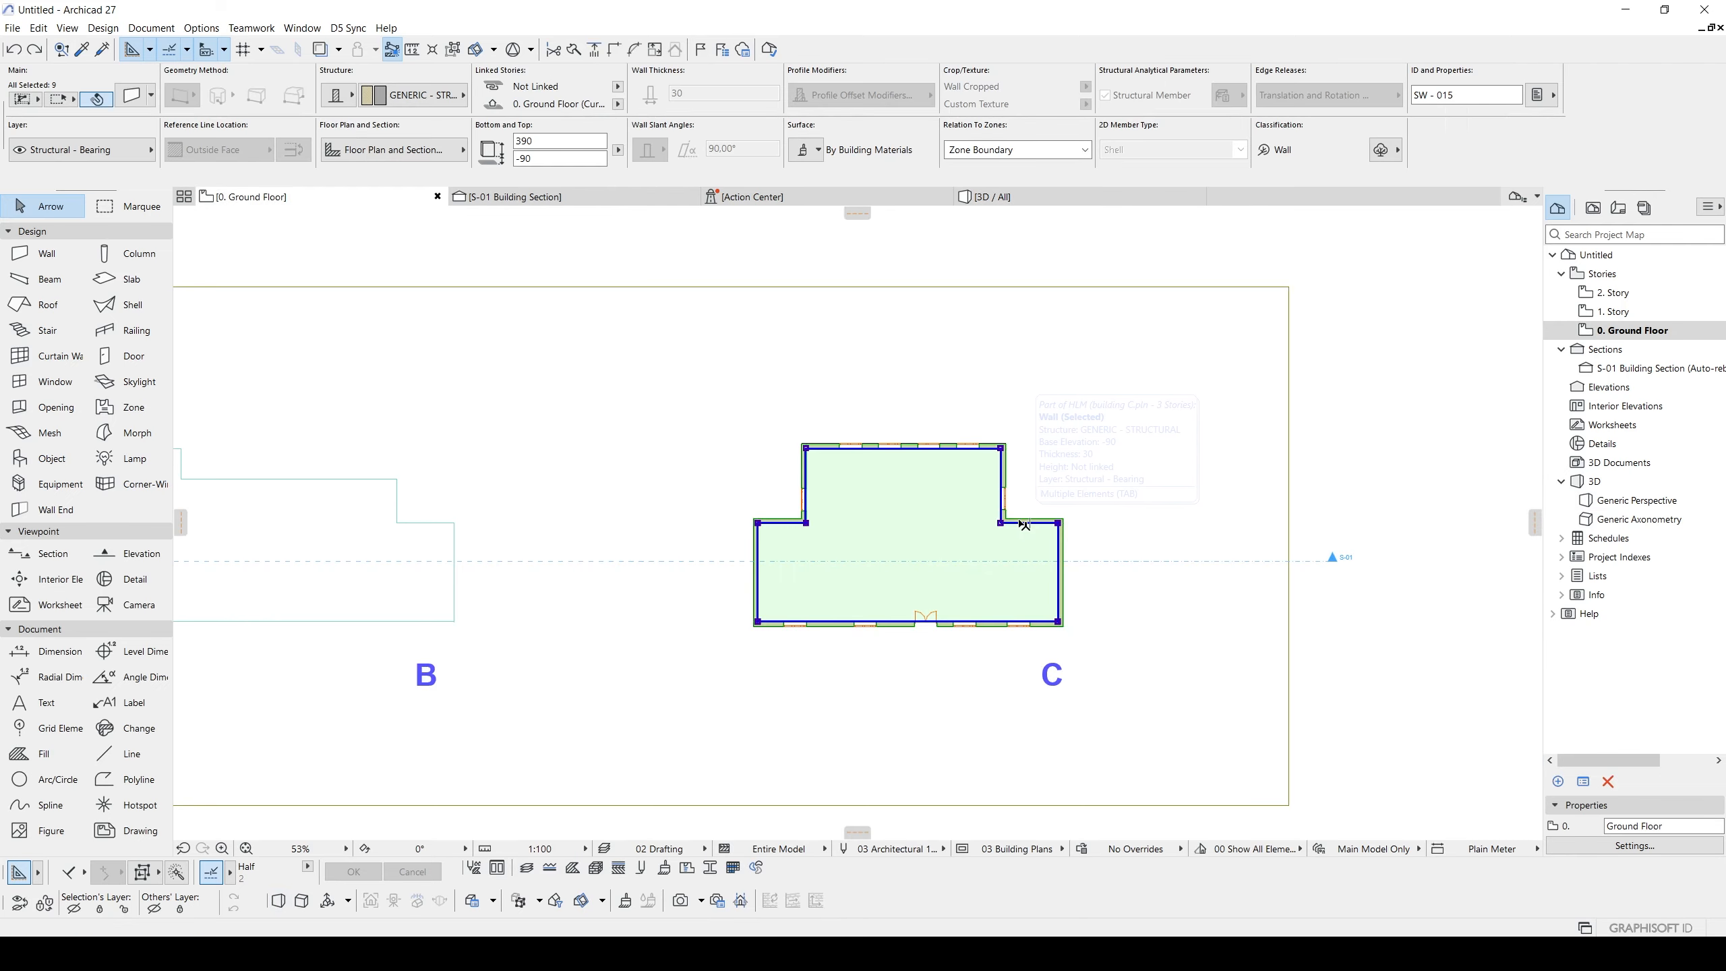
key(F3)
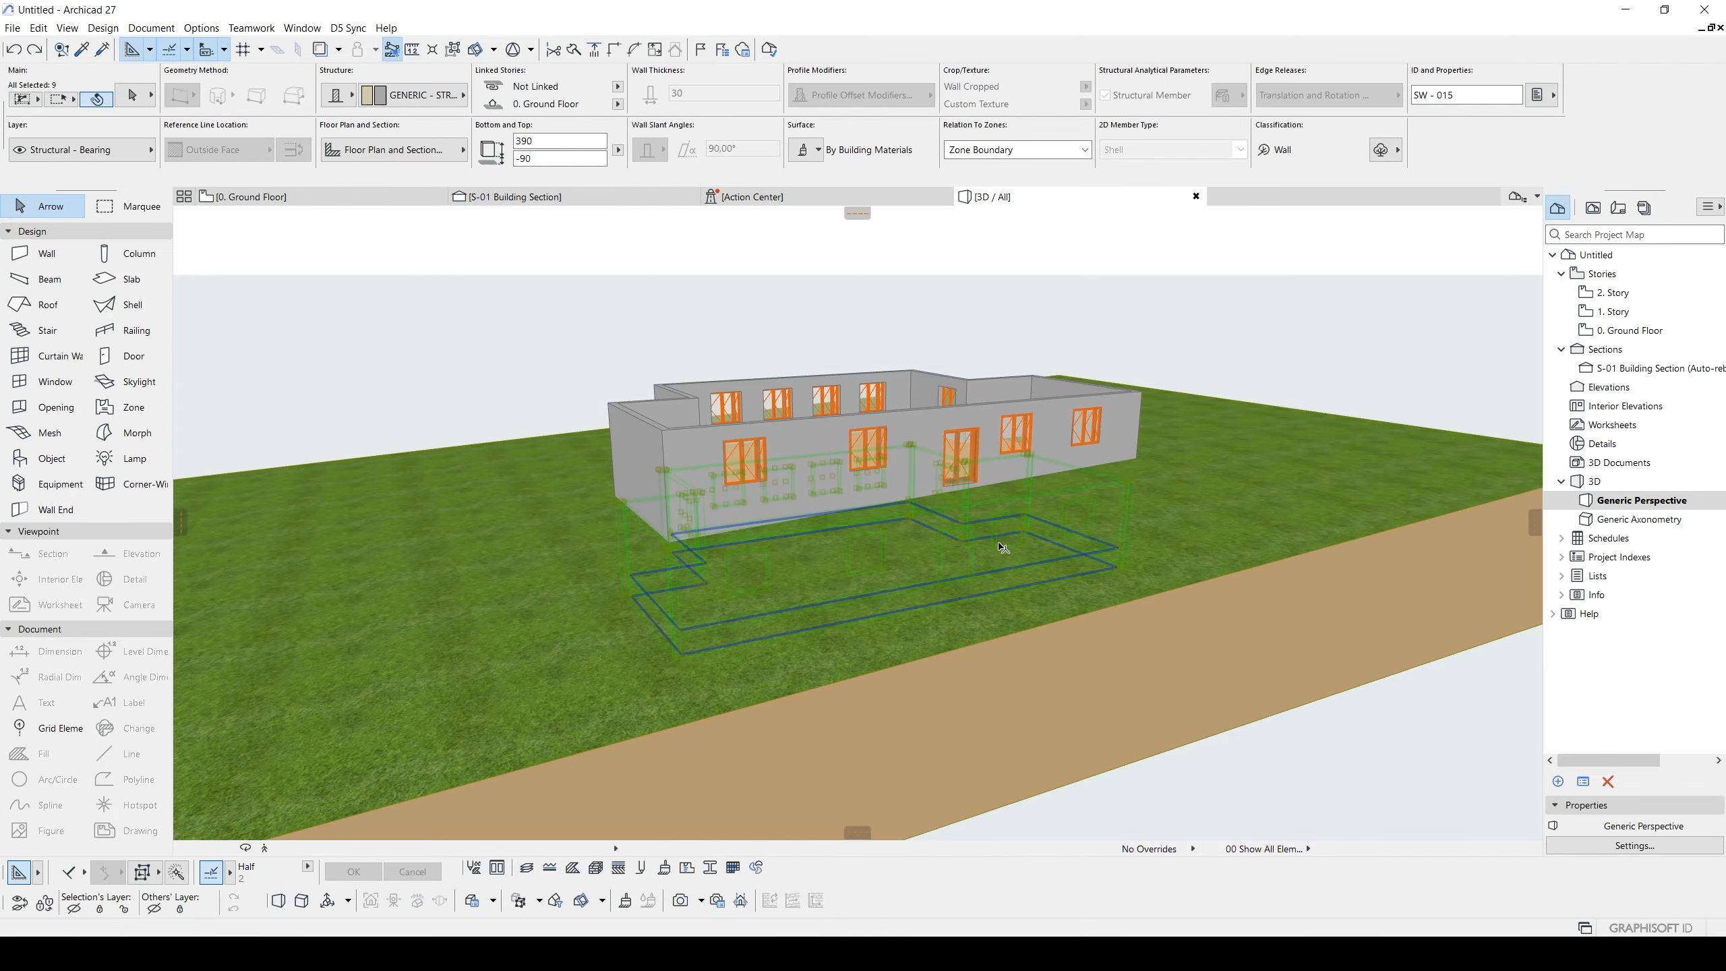
shift+middle_drag(999, 543, 1090, 464)
shift+middle_drag(808, 498, 862, 496)
shift+middle_drag(708, 488, 1087, 507)
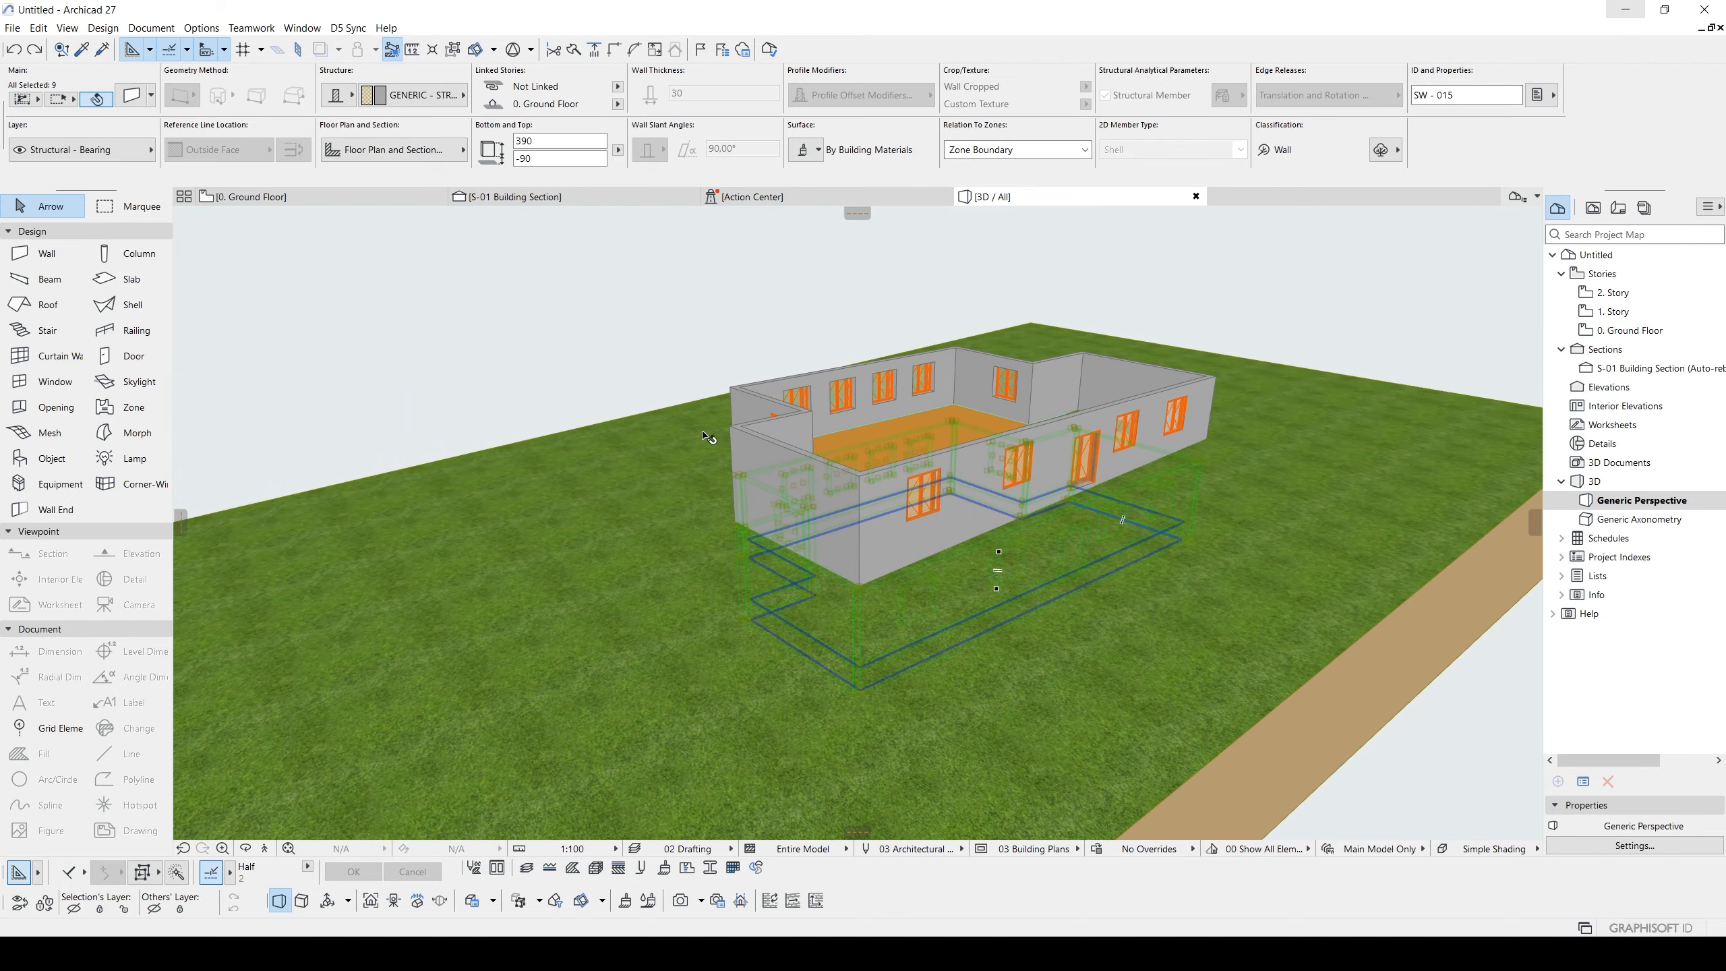
click(735, 396)
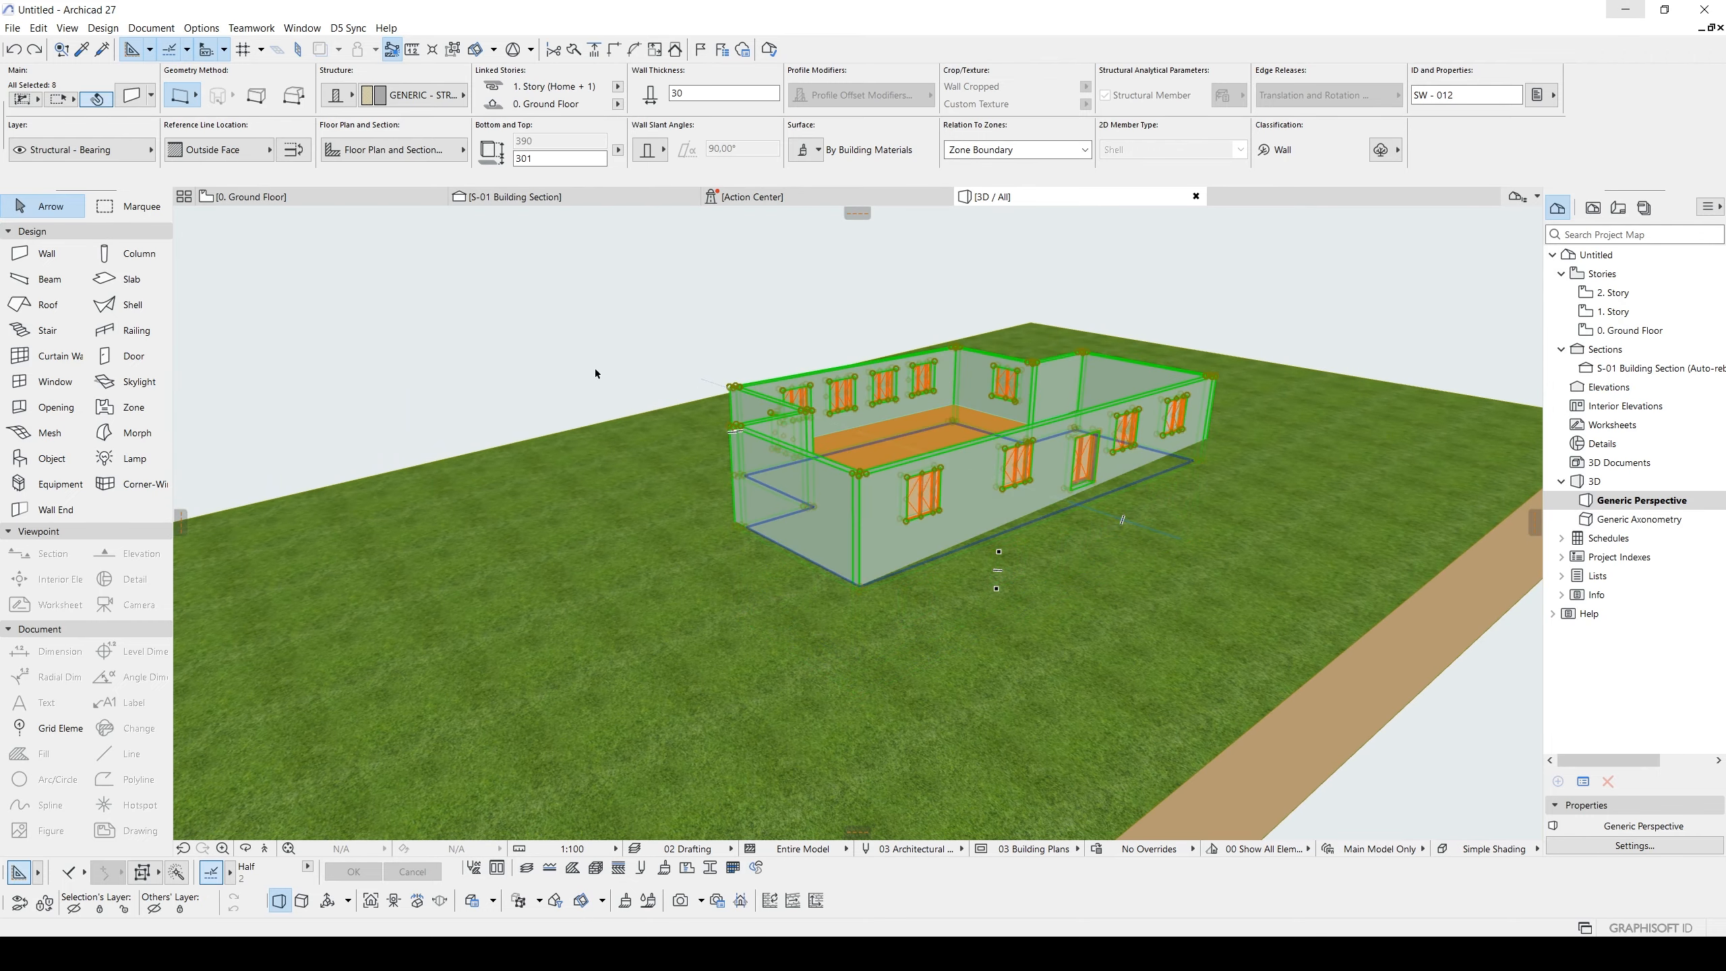
click(857, 596)
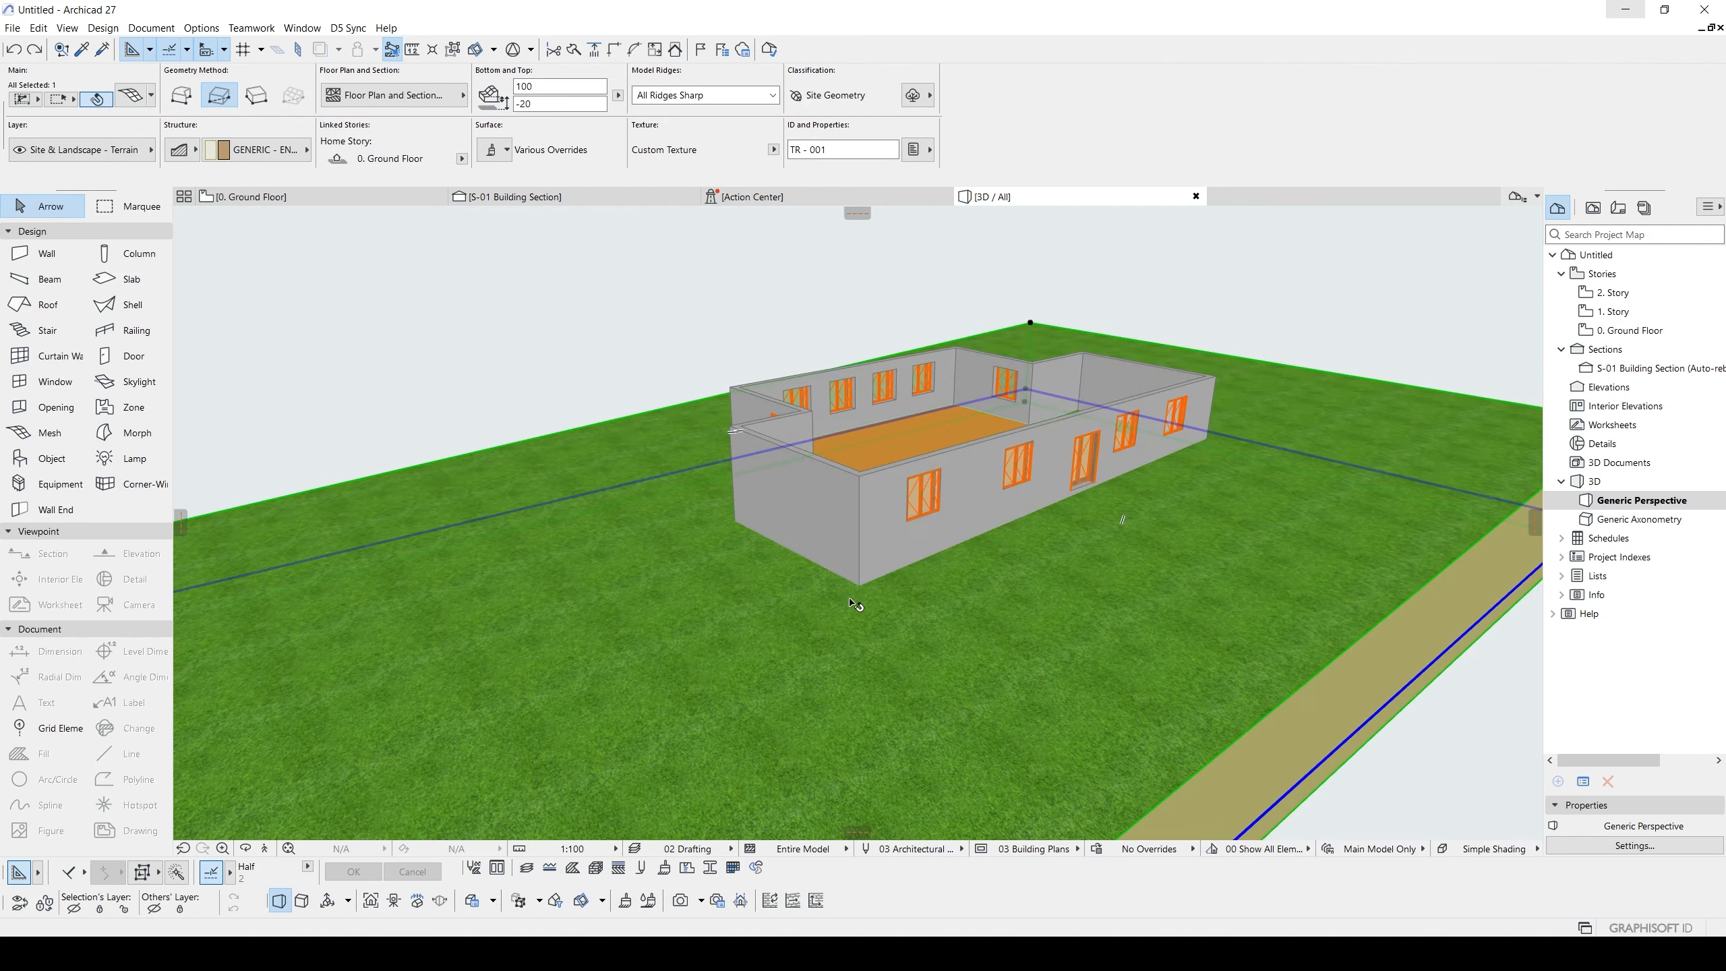
- Drag the hotlinked building C vertically in 3D so its top corner meets the top corner of the original walls
key(F2)
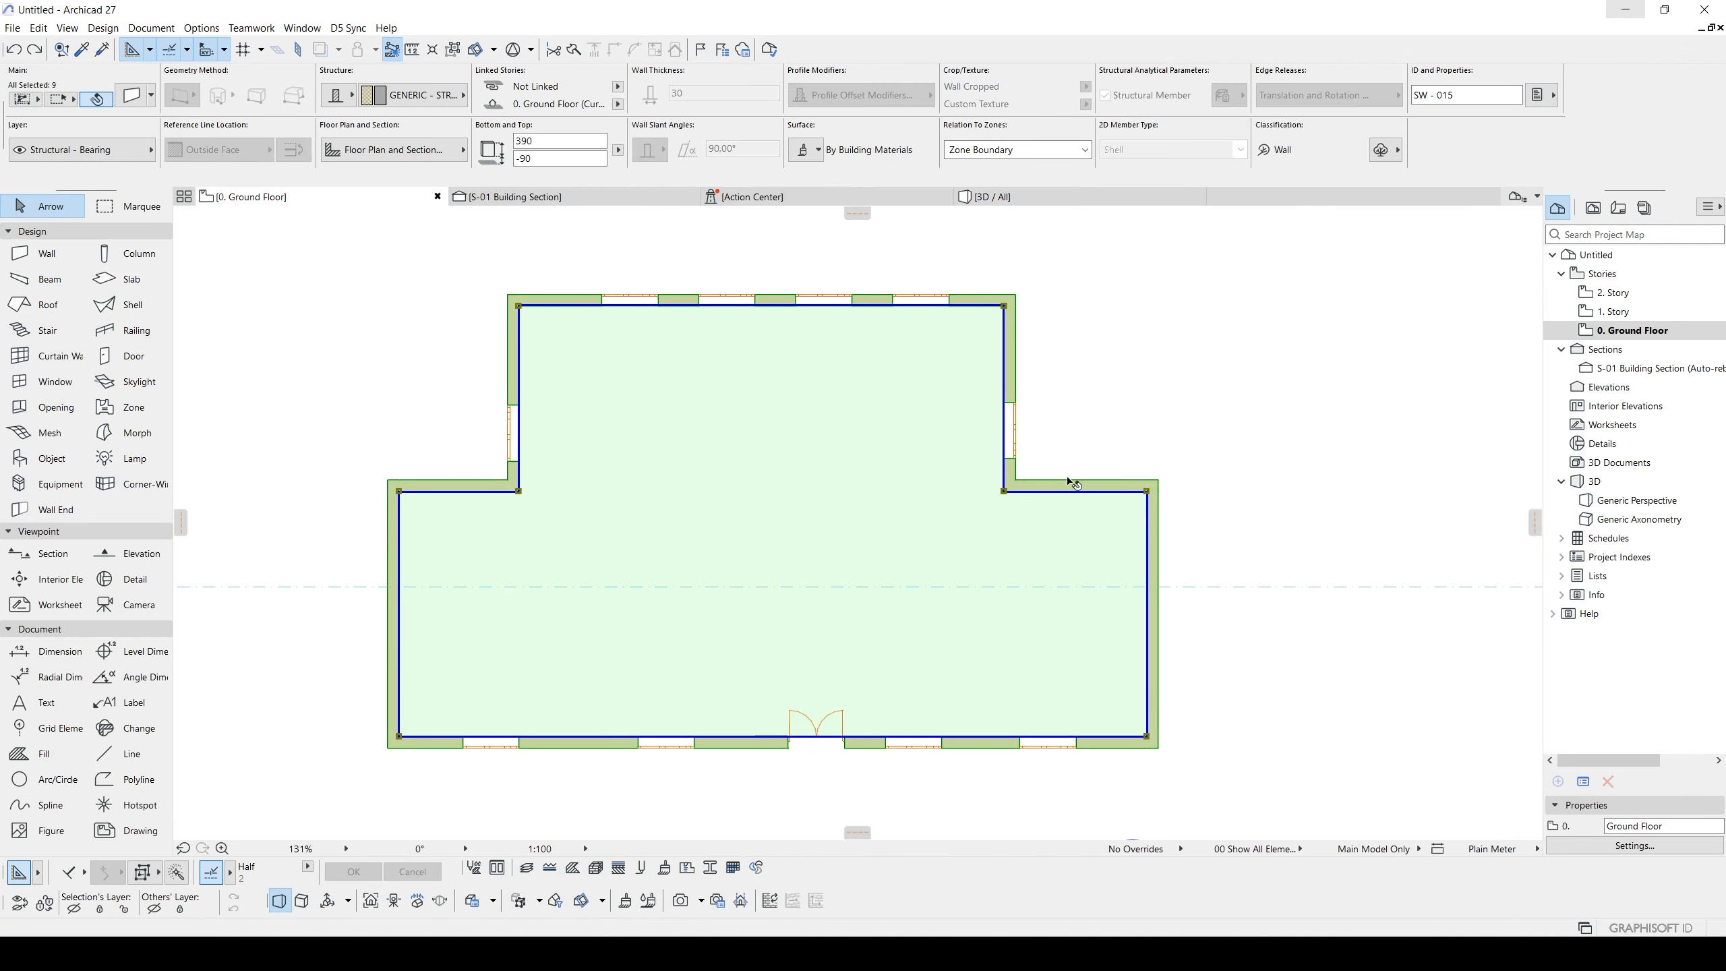
key(F3)
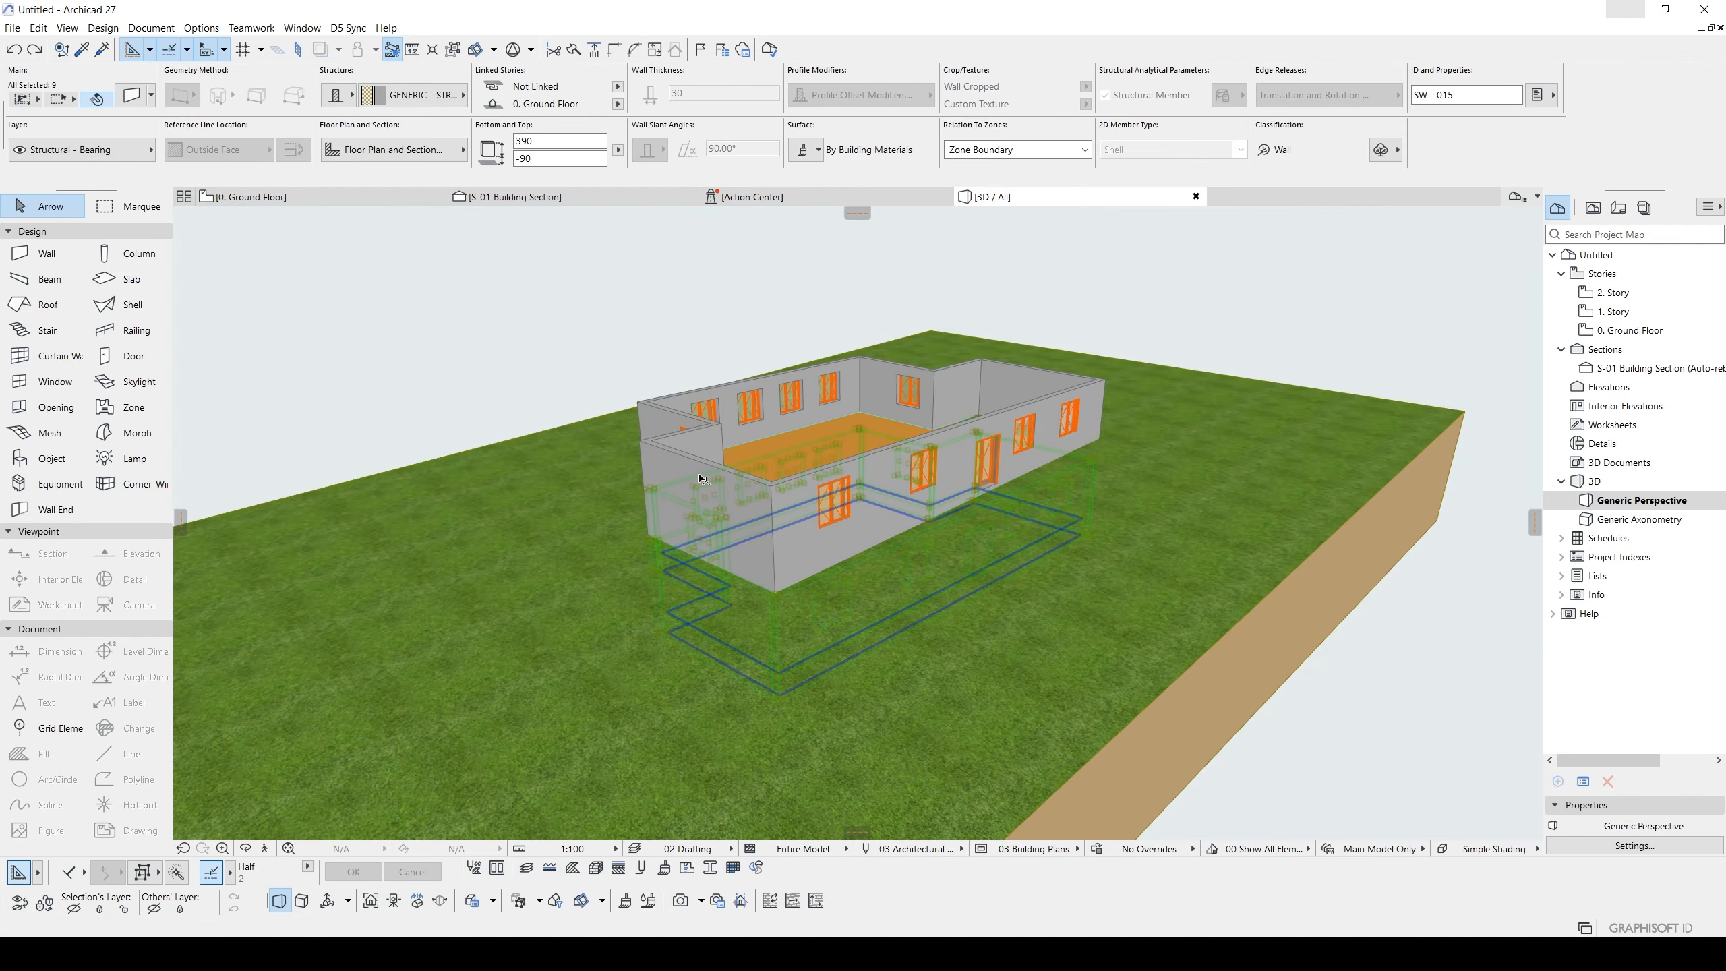
scroll(700, 478, up, 6)
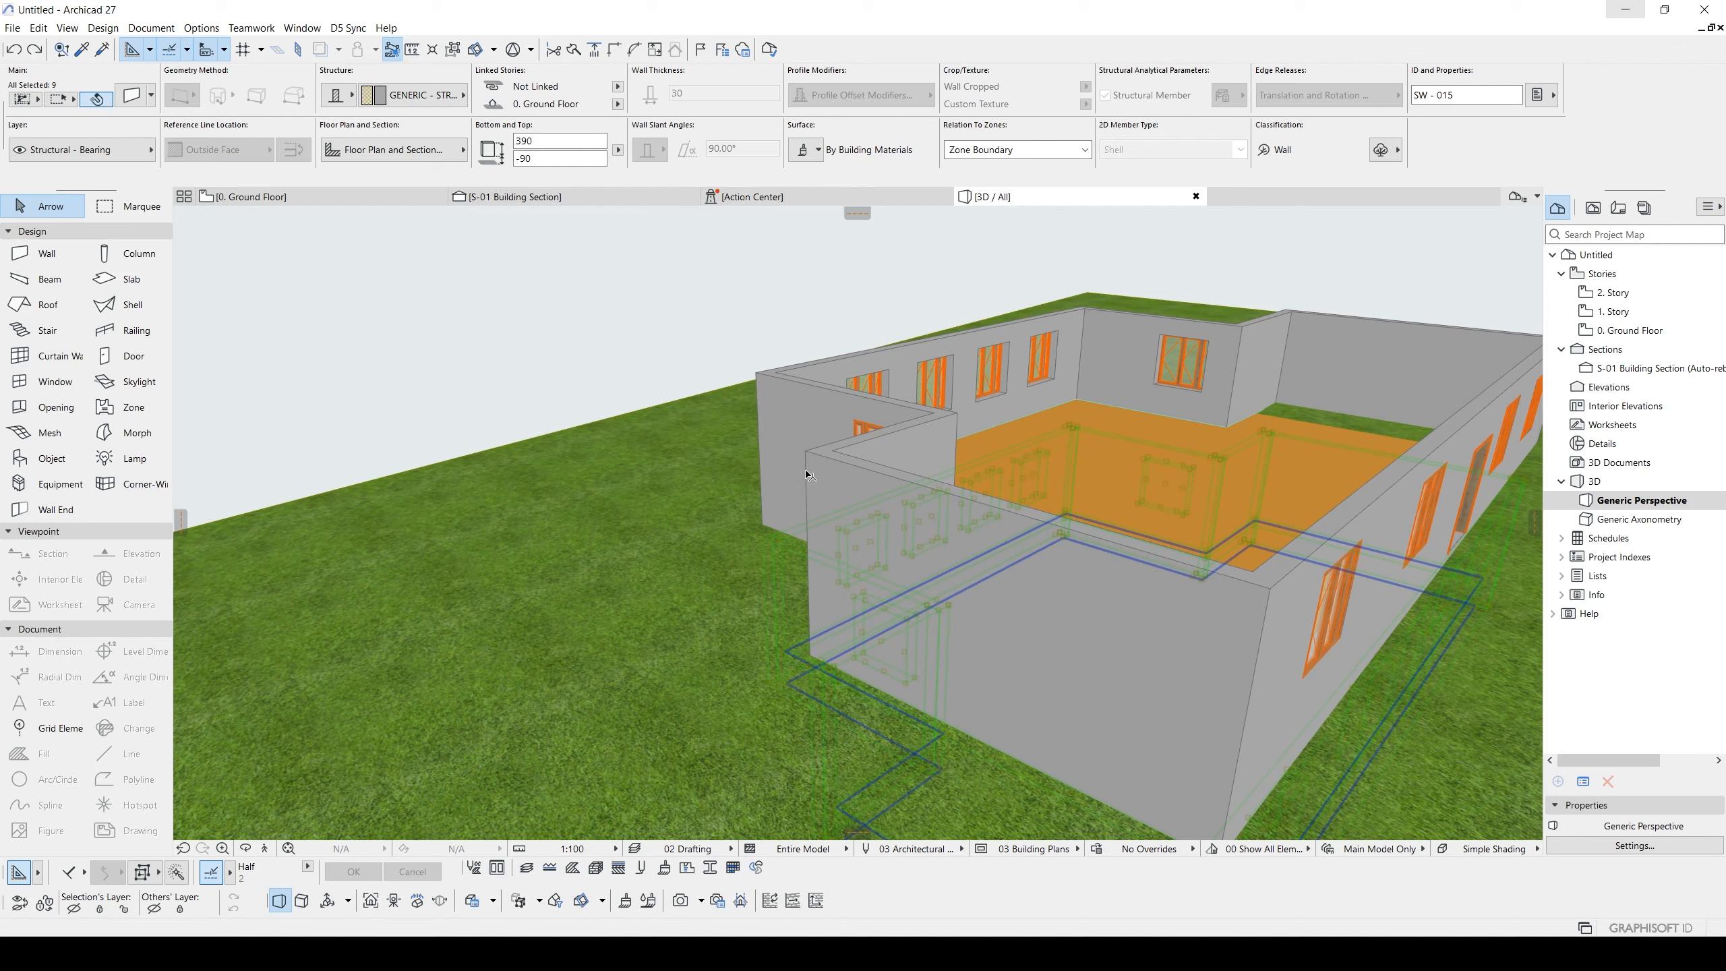
key(ctrl+d)
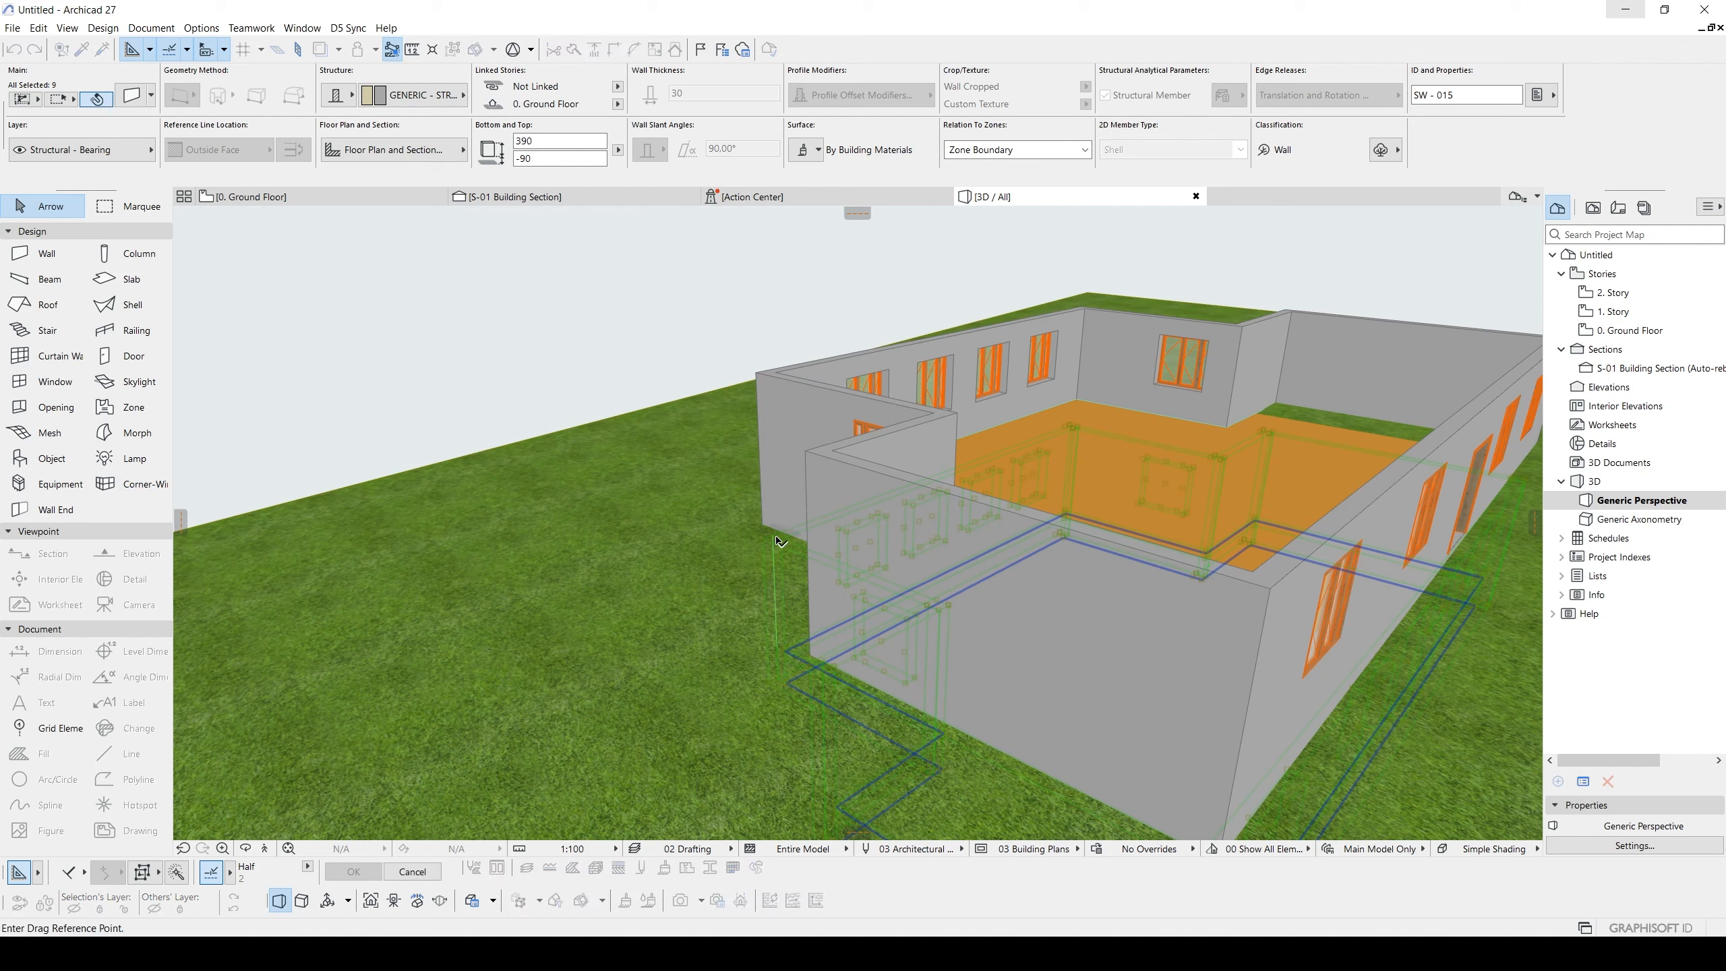
click(776, 537)
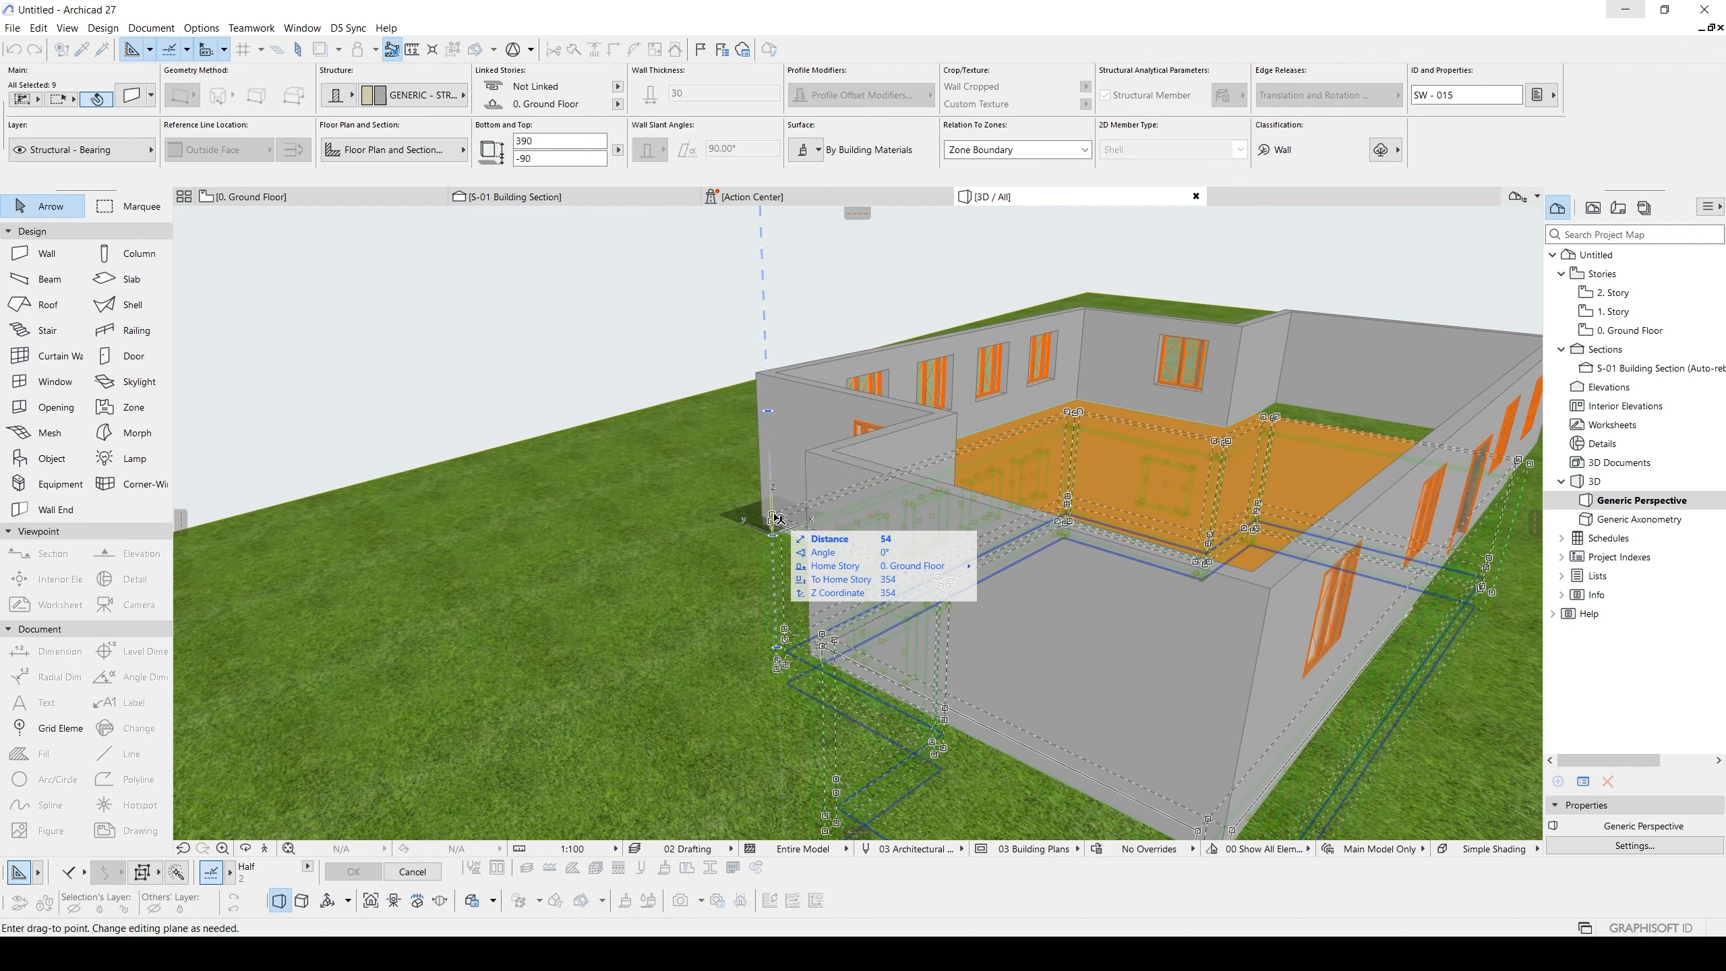
click(759, 377)
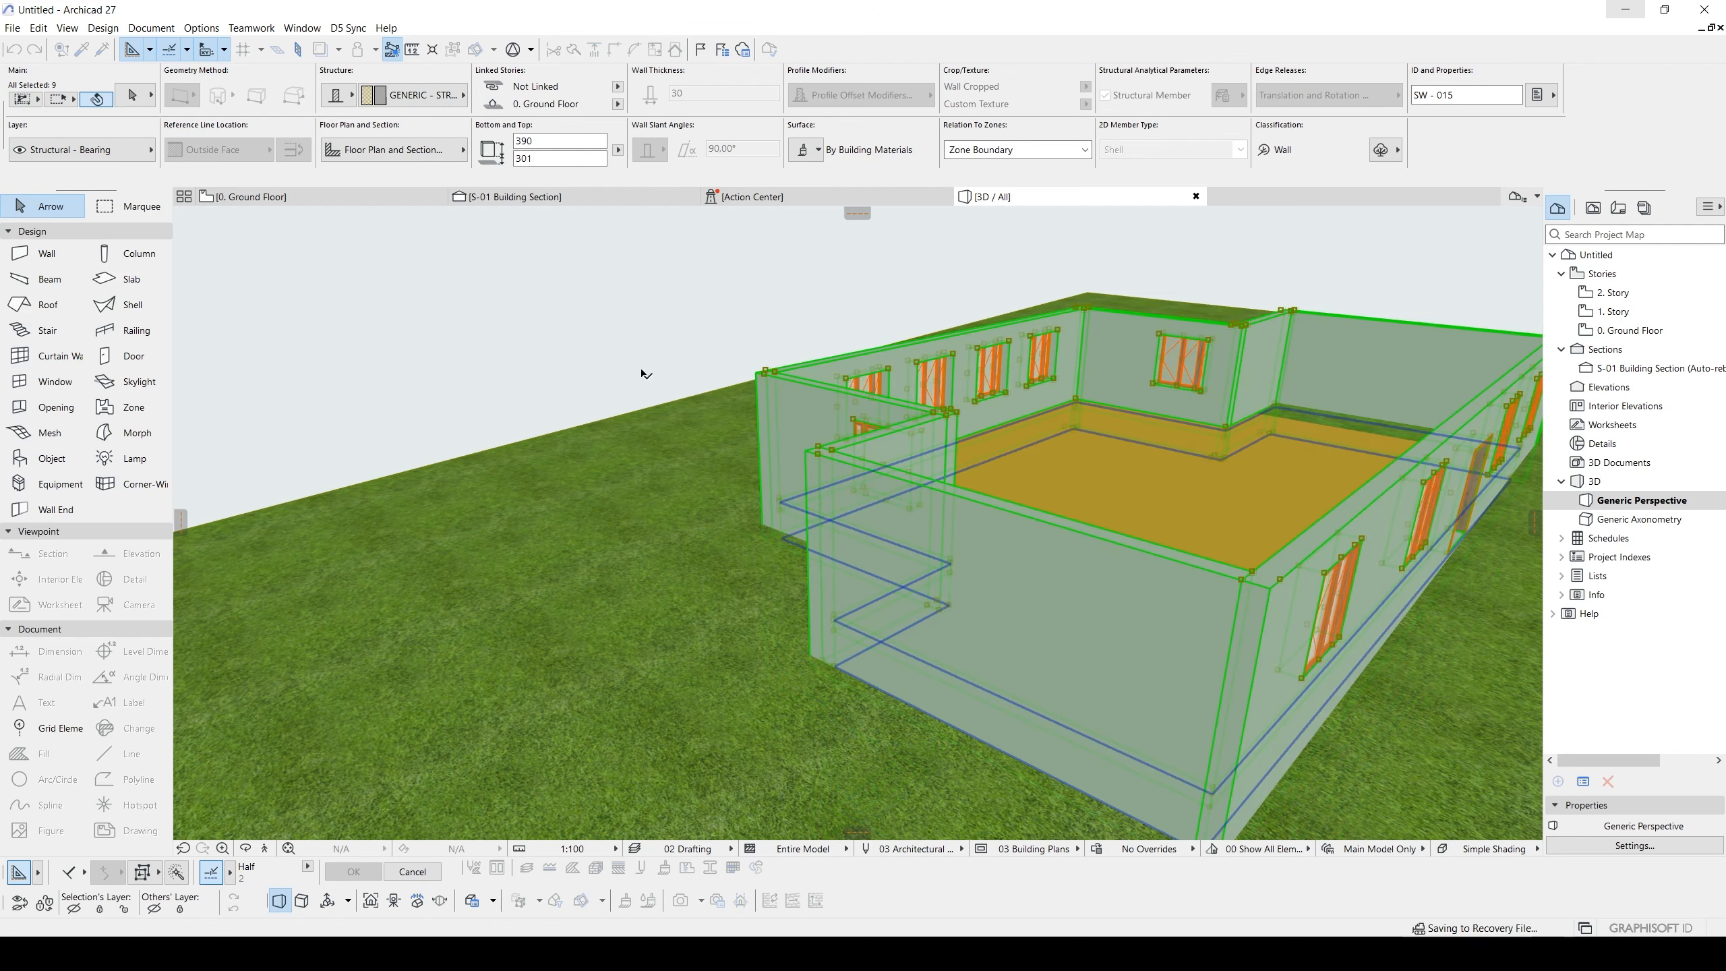
scroll(1290, 548, down, 2)
shift+middle_drag(1290, 548, 1310, 597)
scroll(1017, 545, down, 3)
scroll(1017, 546, down, 4)
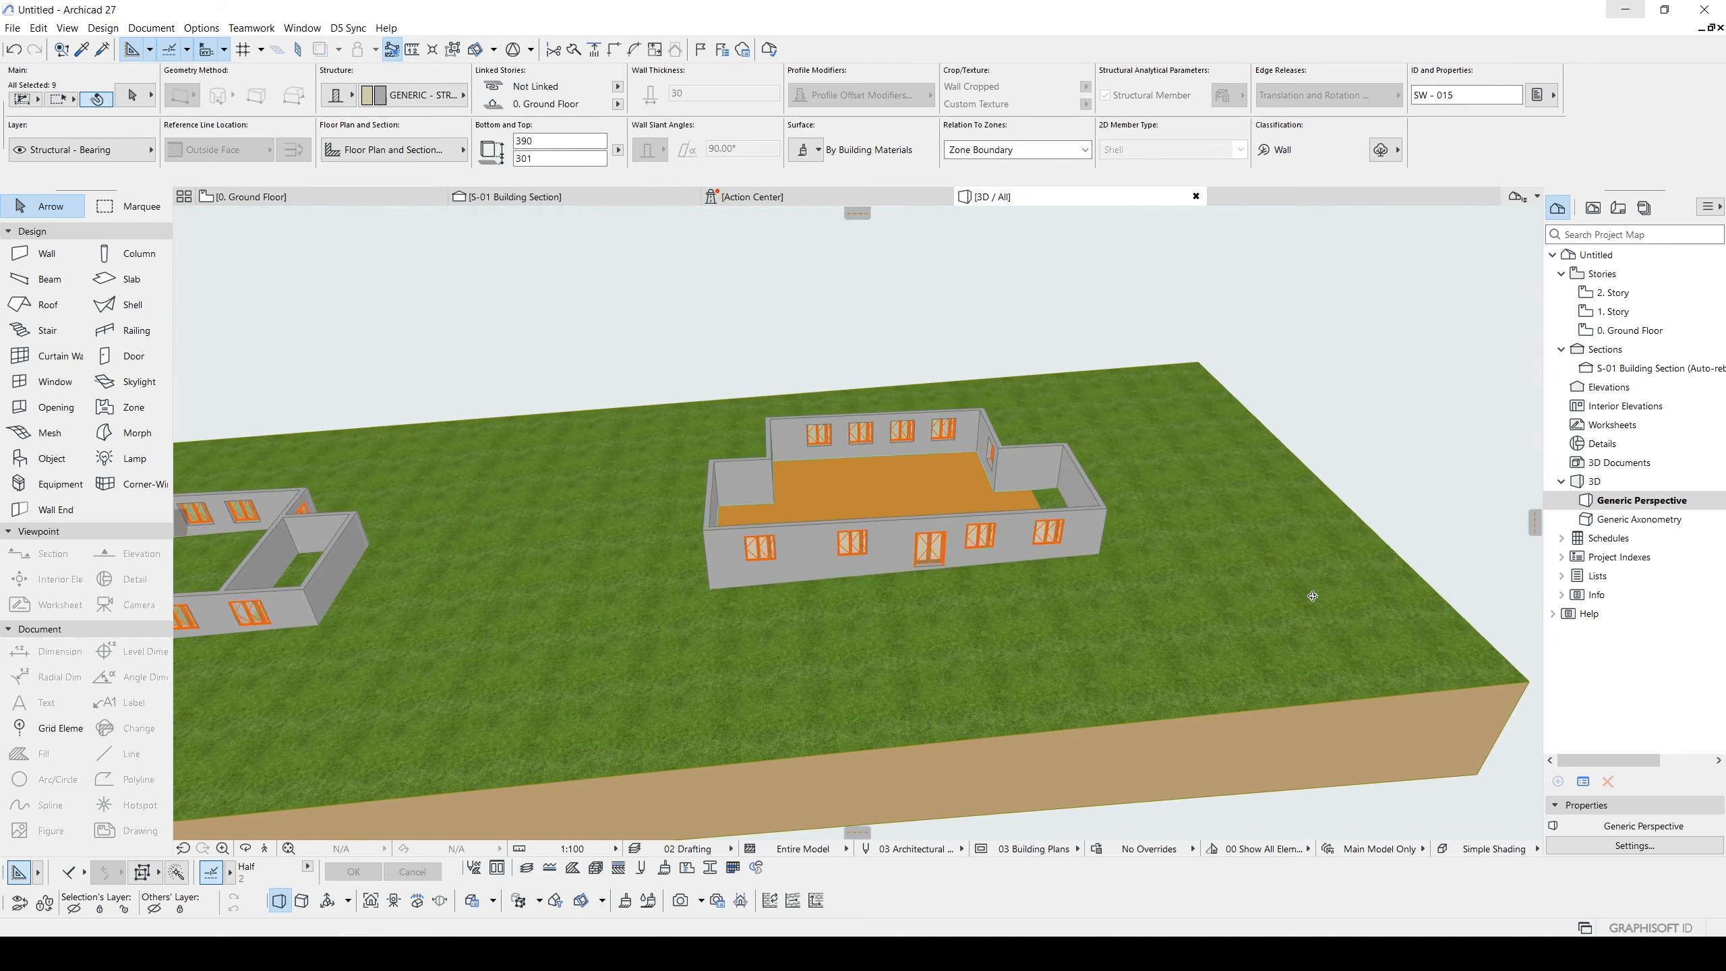
- Select all overlapping elements of building C in 3D and take the hotlinked module out of the selection to single out the originals
key(Escape)
drag(573, 286, 1200, 703)
scroll(1148, 339, up, 5)
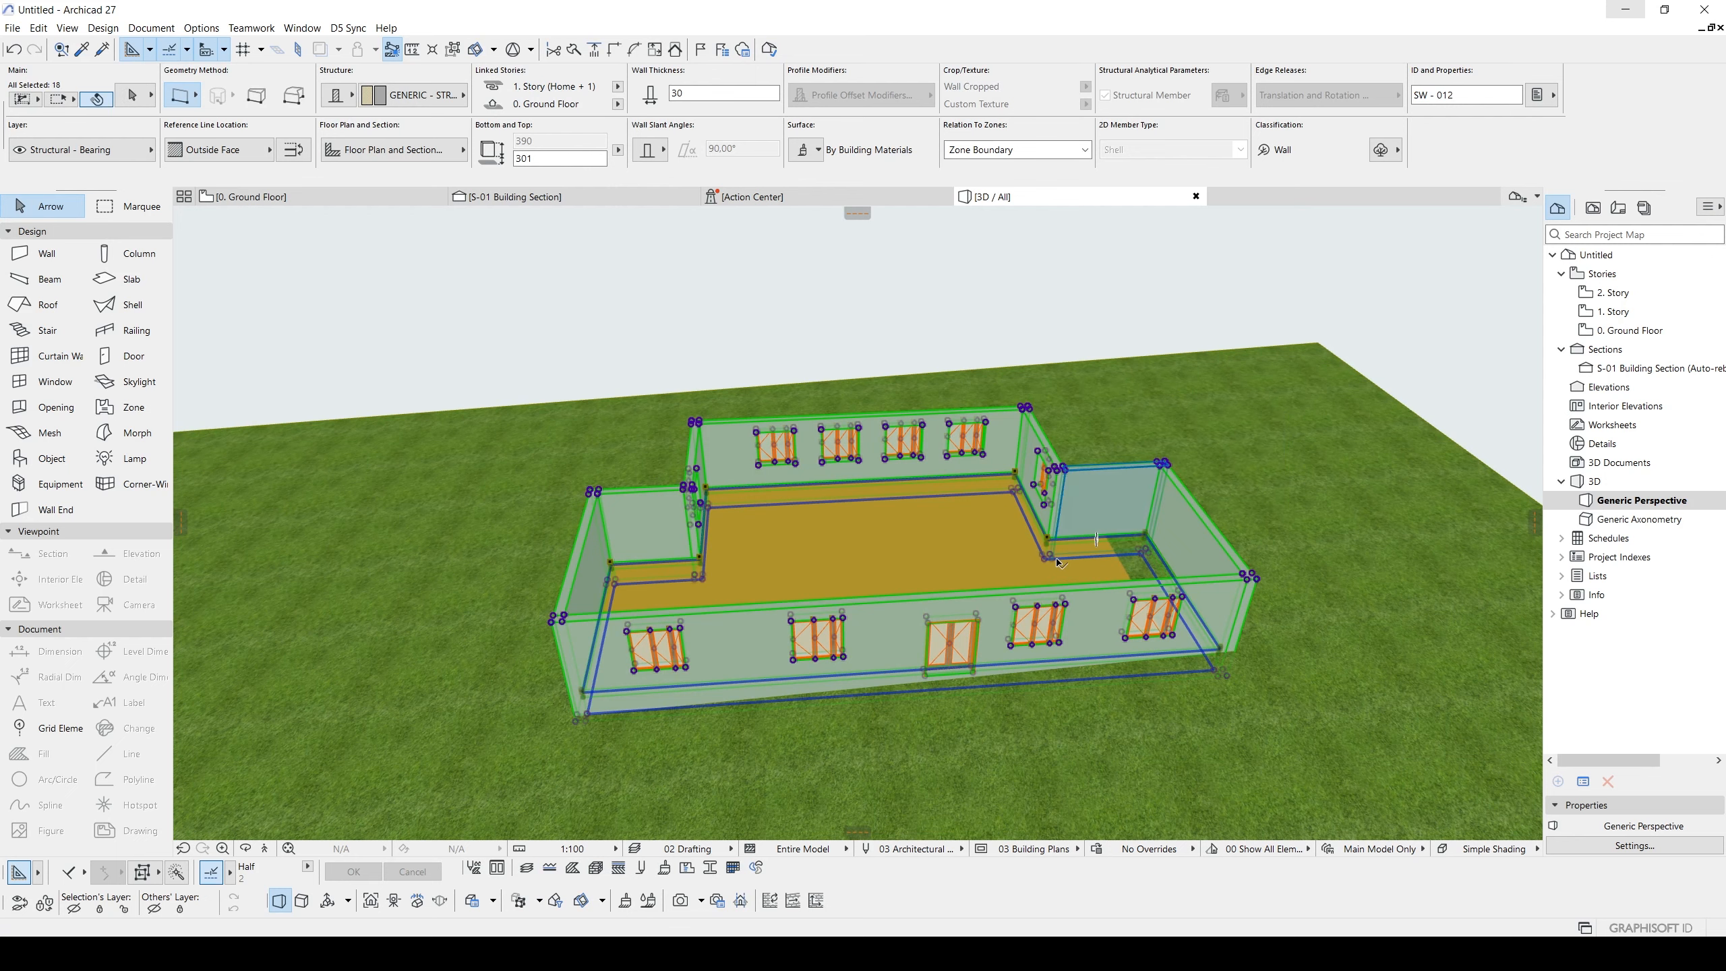
scroll(713, 511, up, 5)
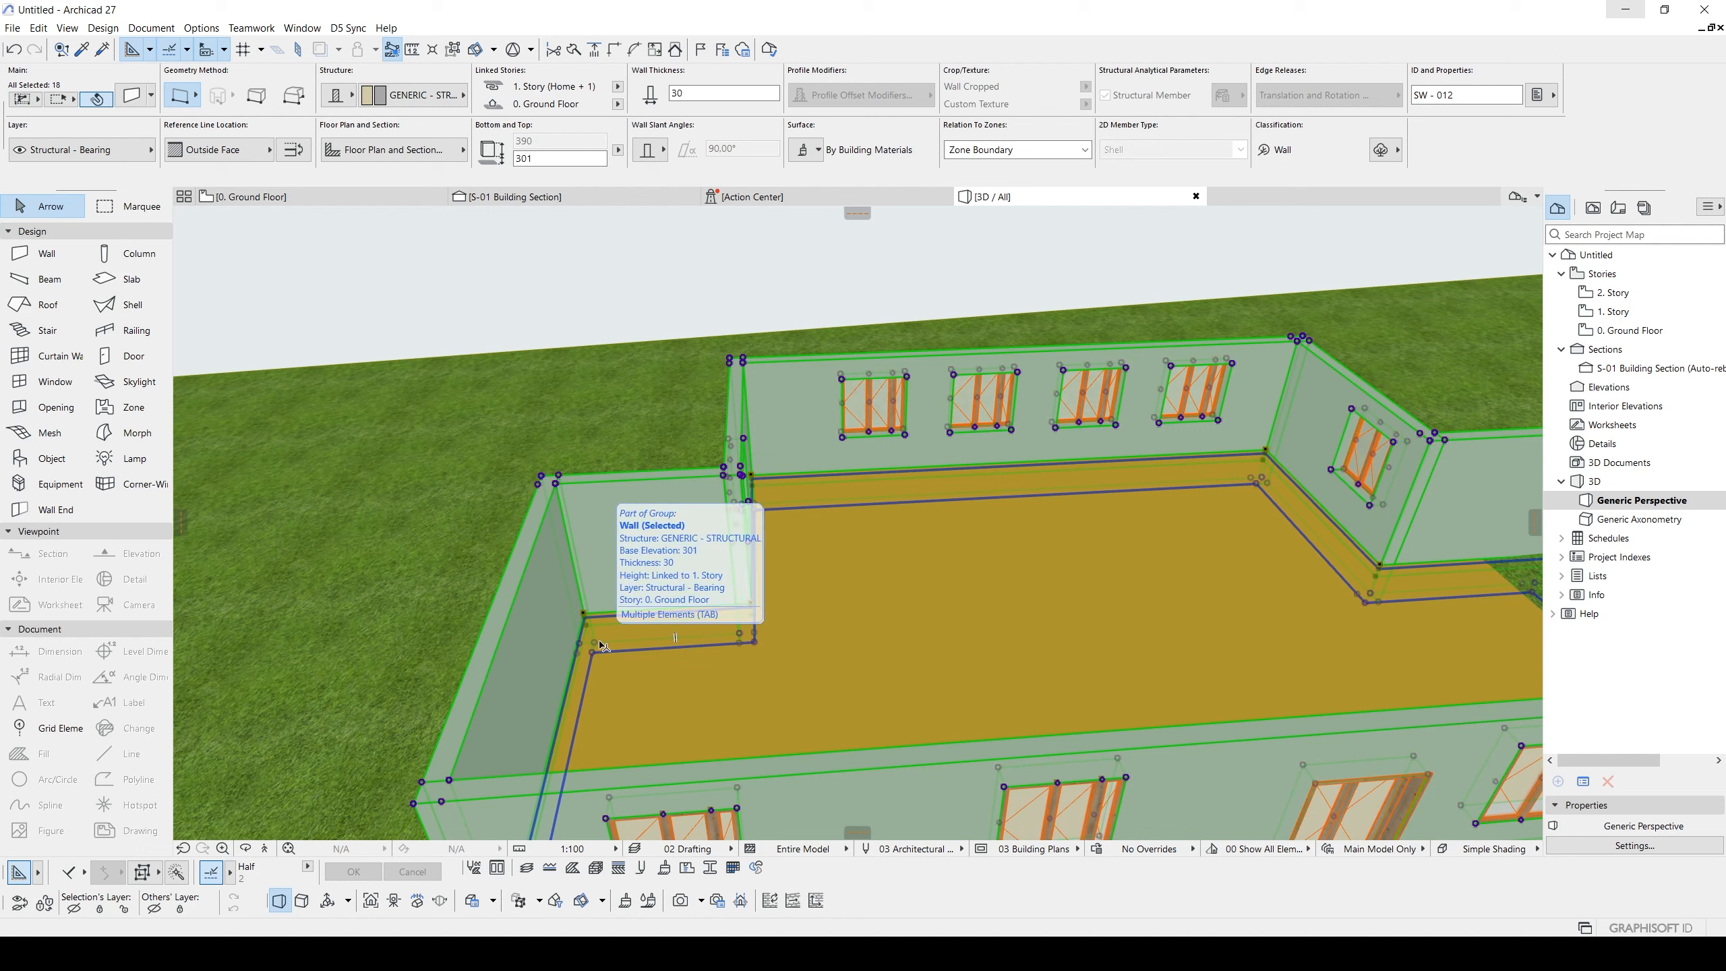
key(Tab)
key(Tab)
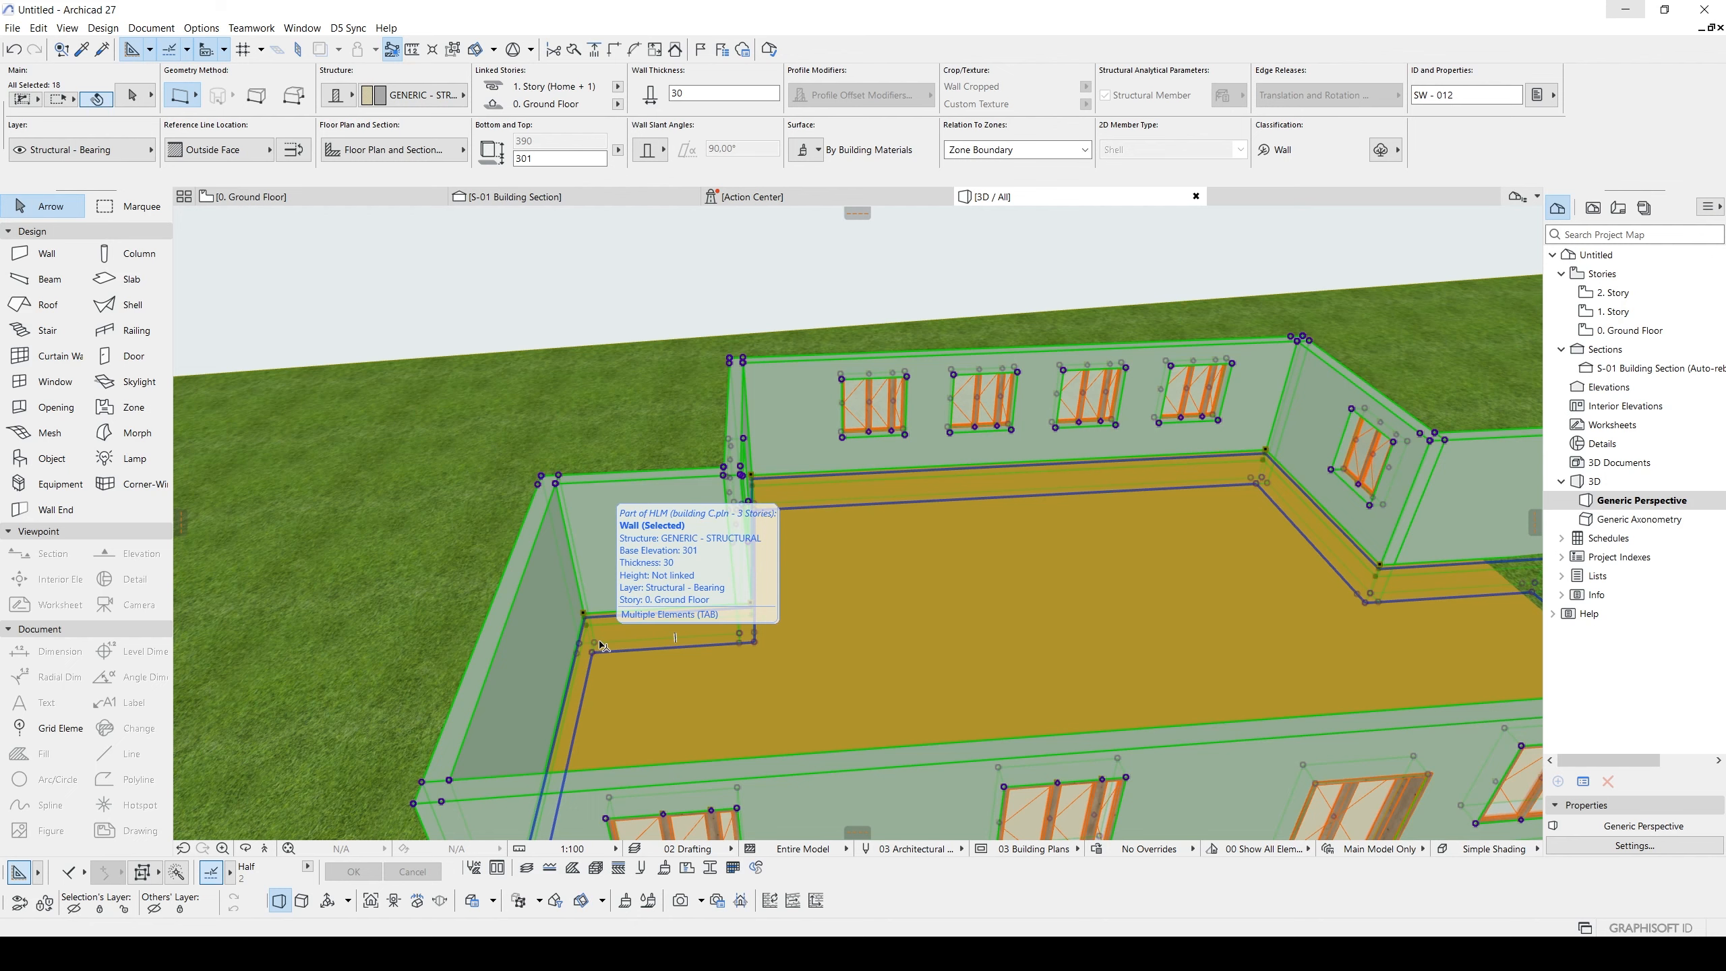
shift+click(602, 644)
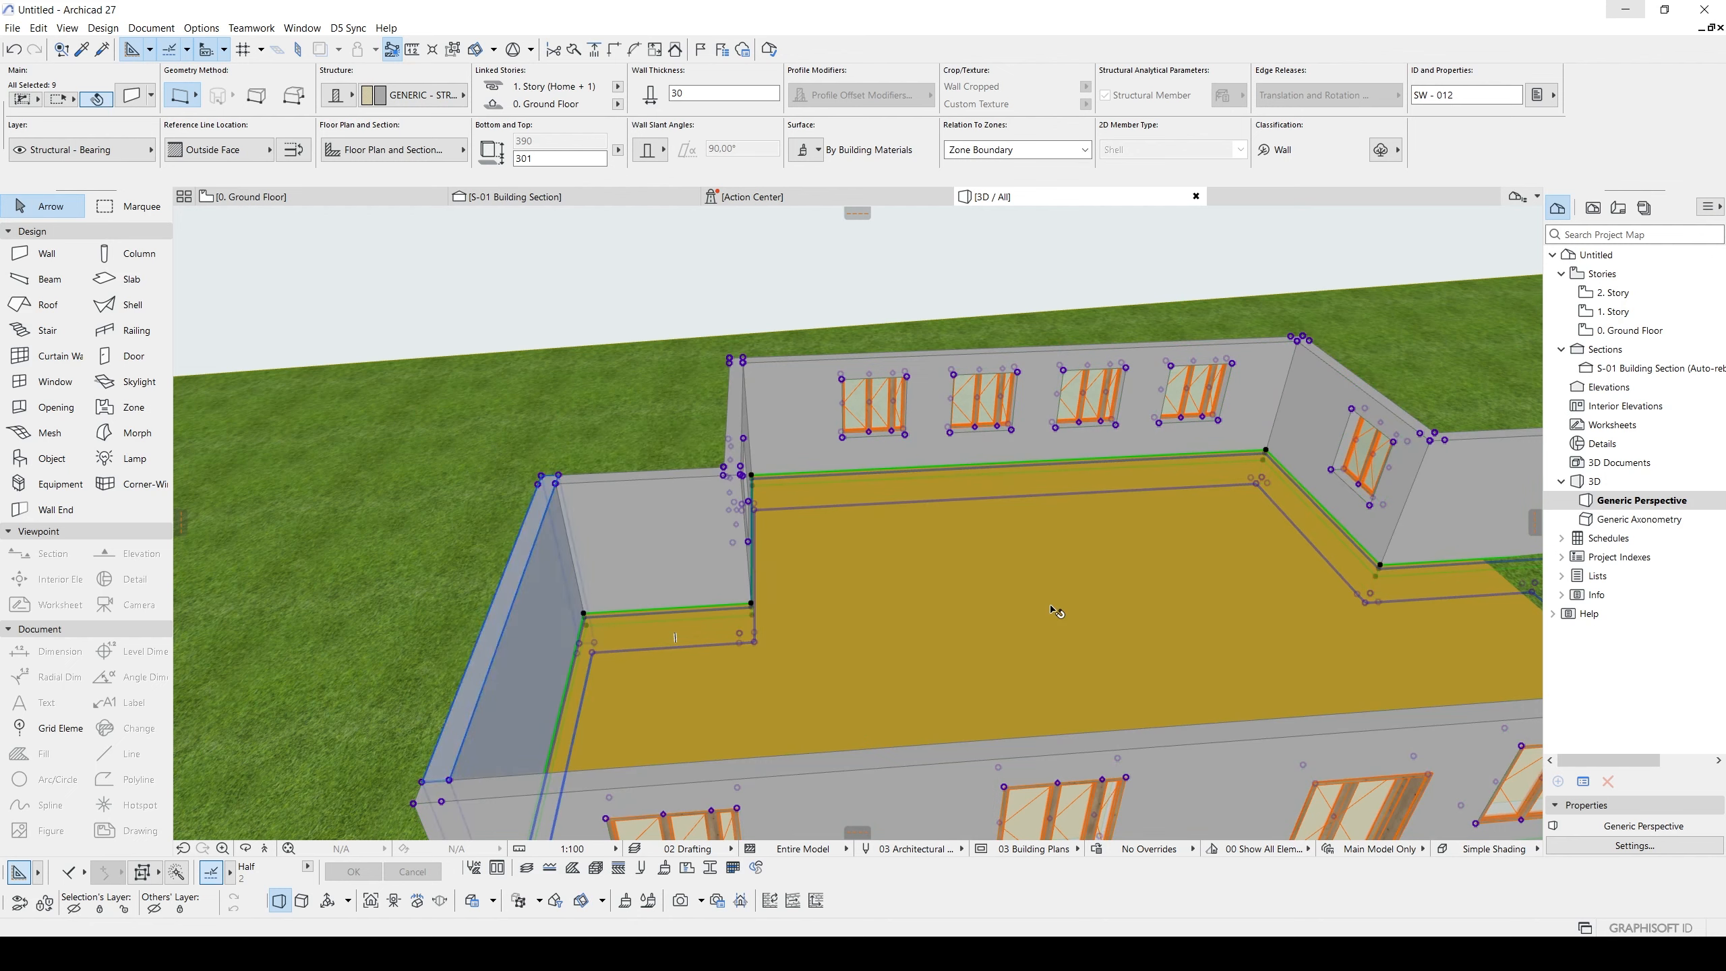
scroll(1052, 612, down, 2)
key(Escape)
scroll(991, 587, down, 2)
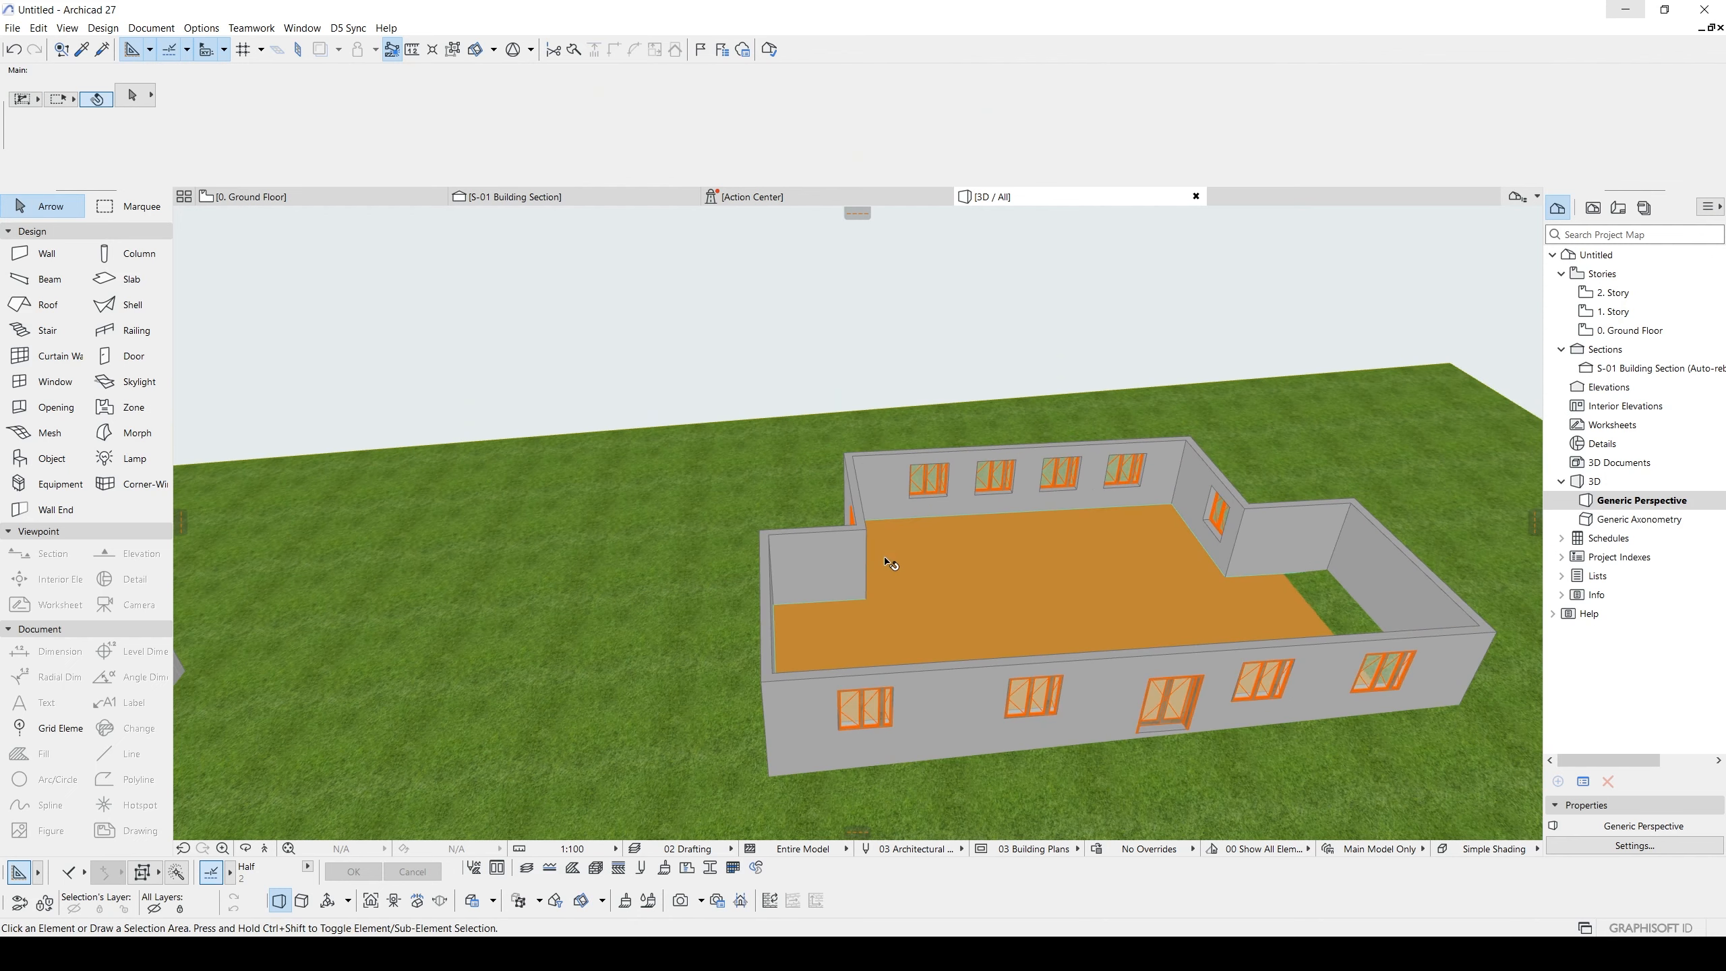
click(885, 561)
key(Escape)
scroll(781, 407, down, 5)
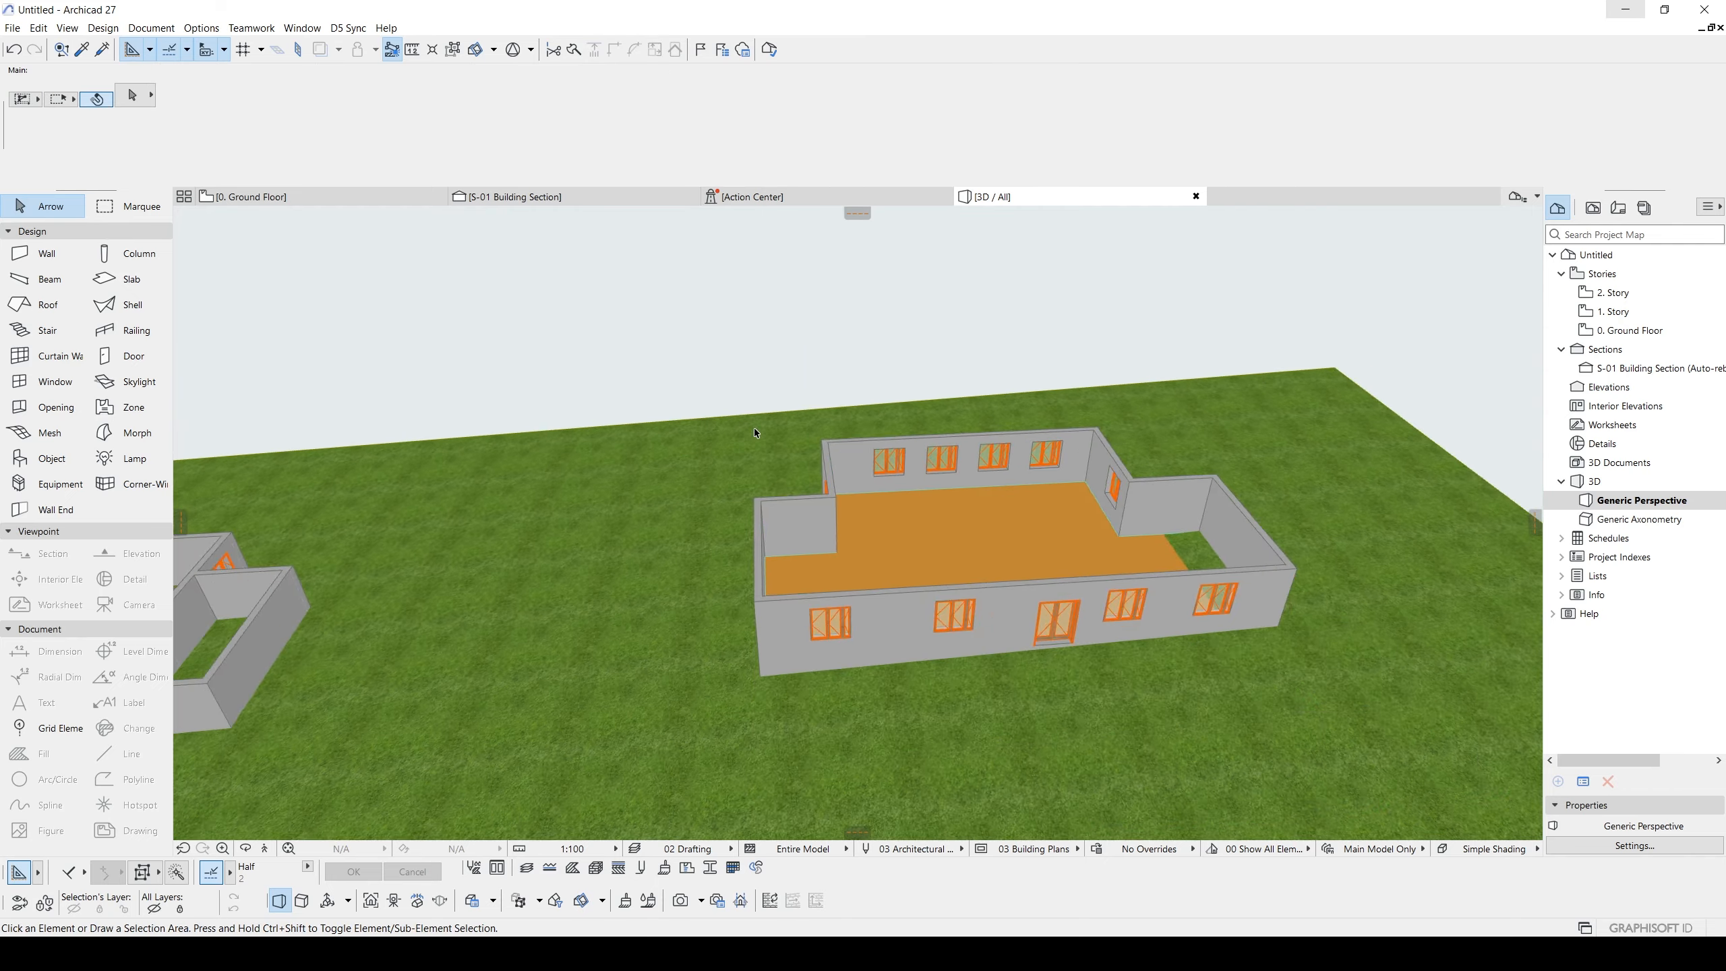
- Return to the Ground Floor plan, clear the hotlink selection and look over the three site buildings
middle_drag(825, 453, 1002, 436)
key(F2)
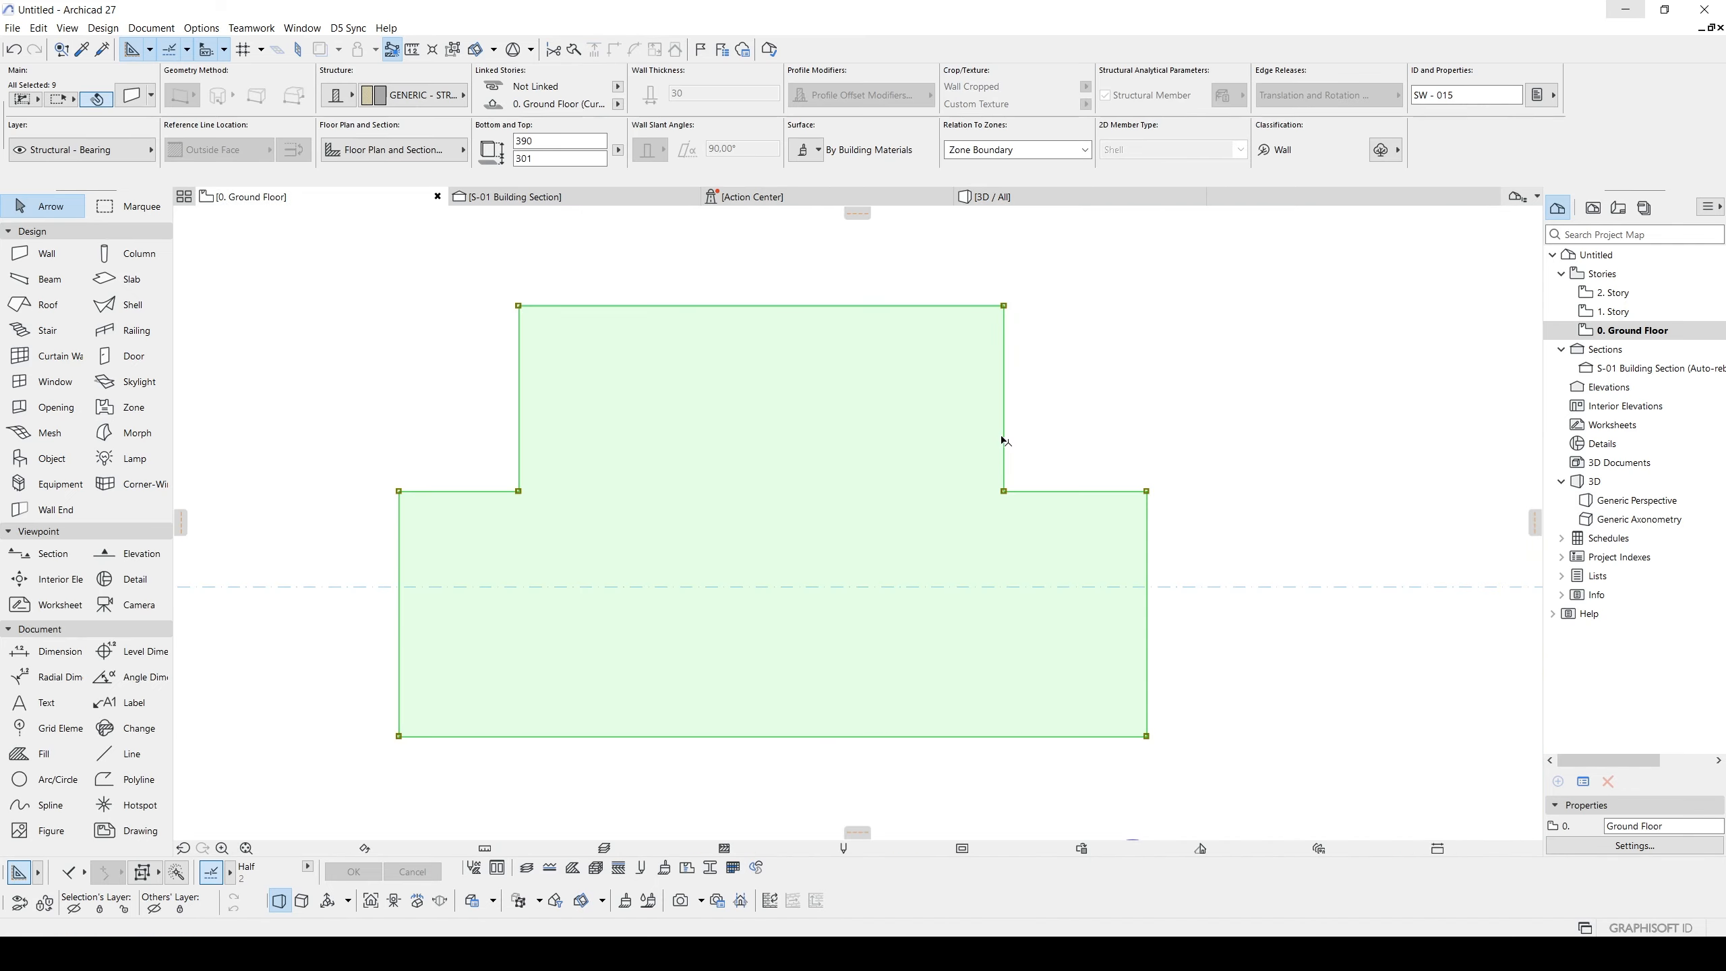
scroll(1006, 439, down, 5)
middle_drag(1006, 439, 1239, 459)
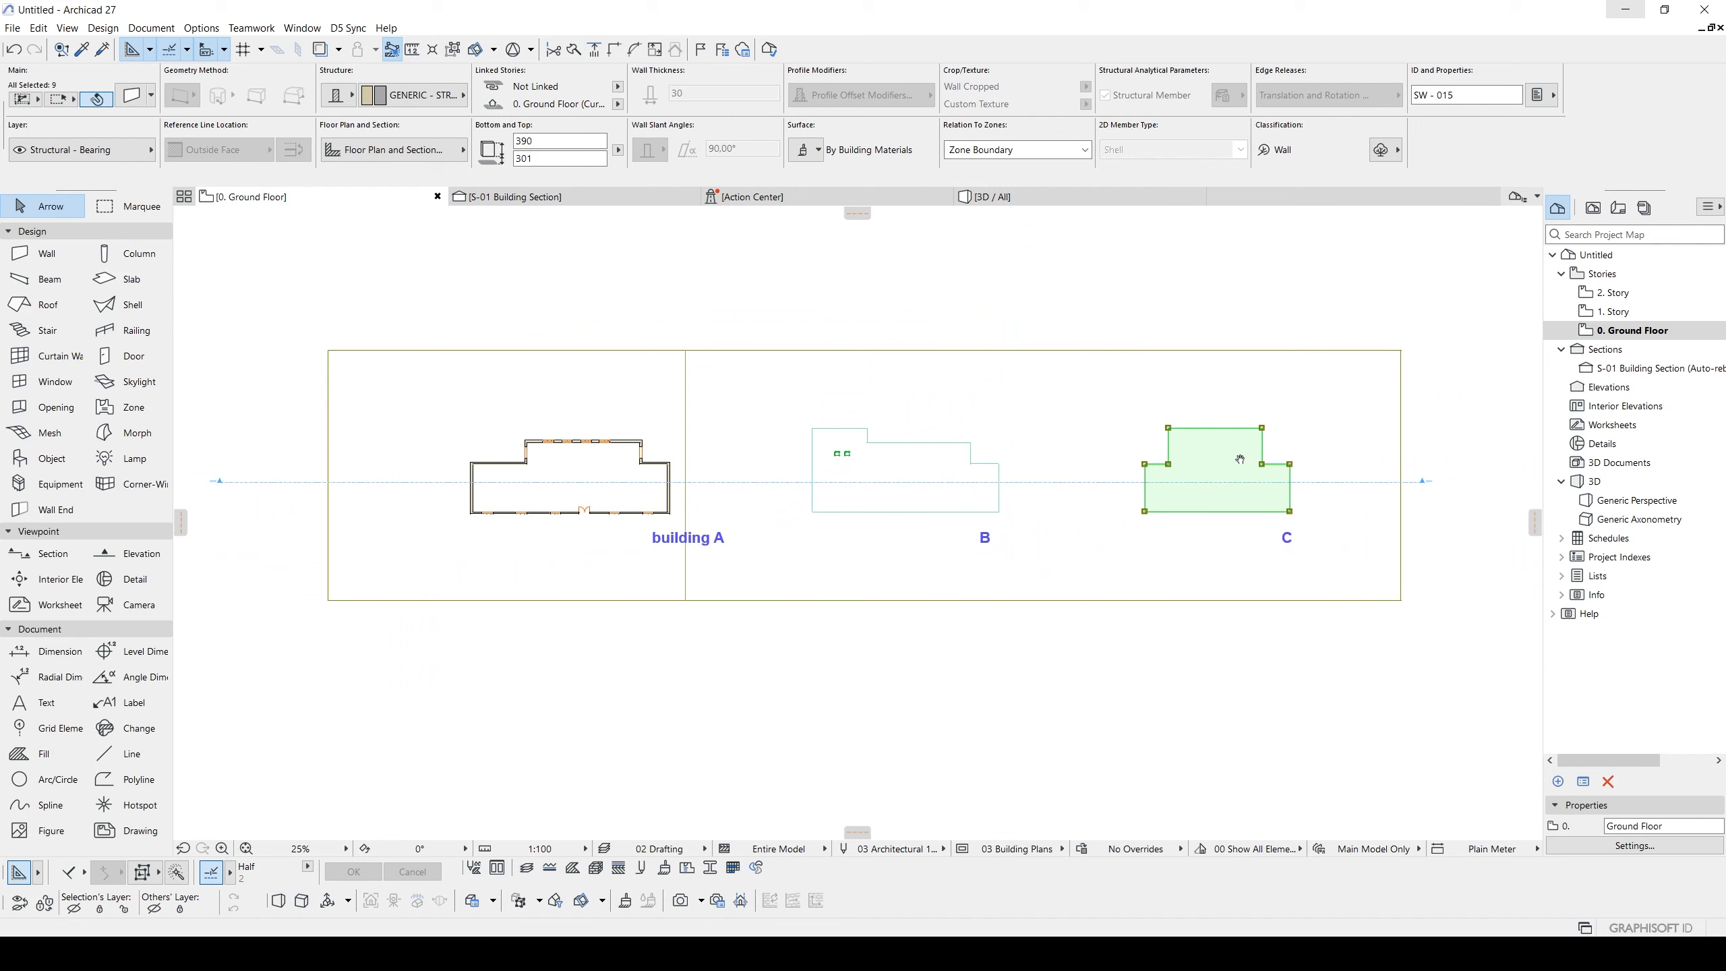
click(899, 794)
middle_drag(1221, 587, 1121, 573)
middle_drag(883, 490, 1172, 496)
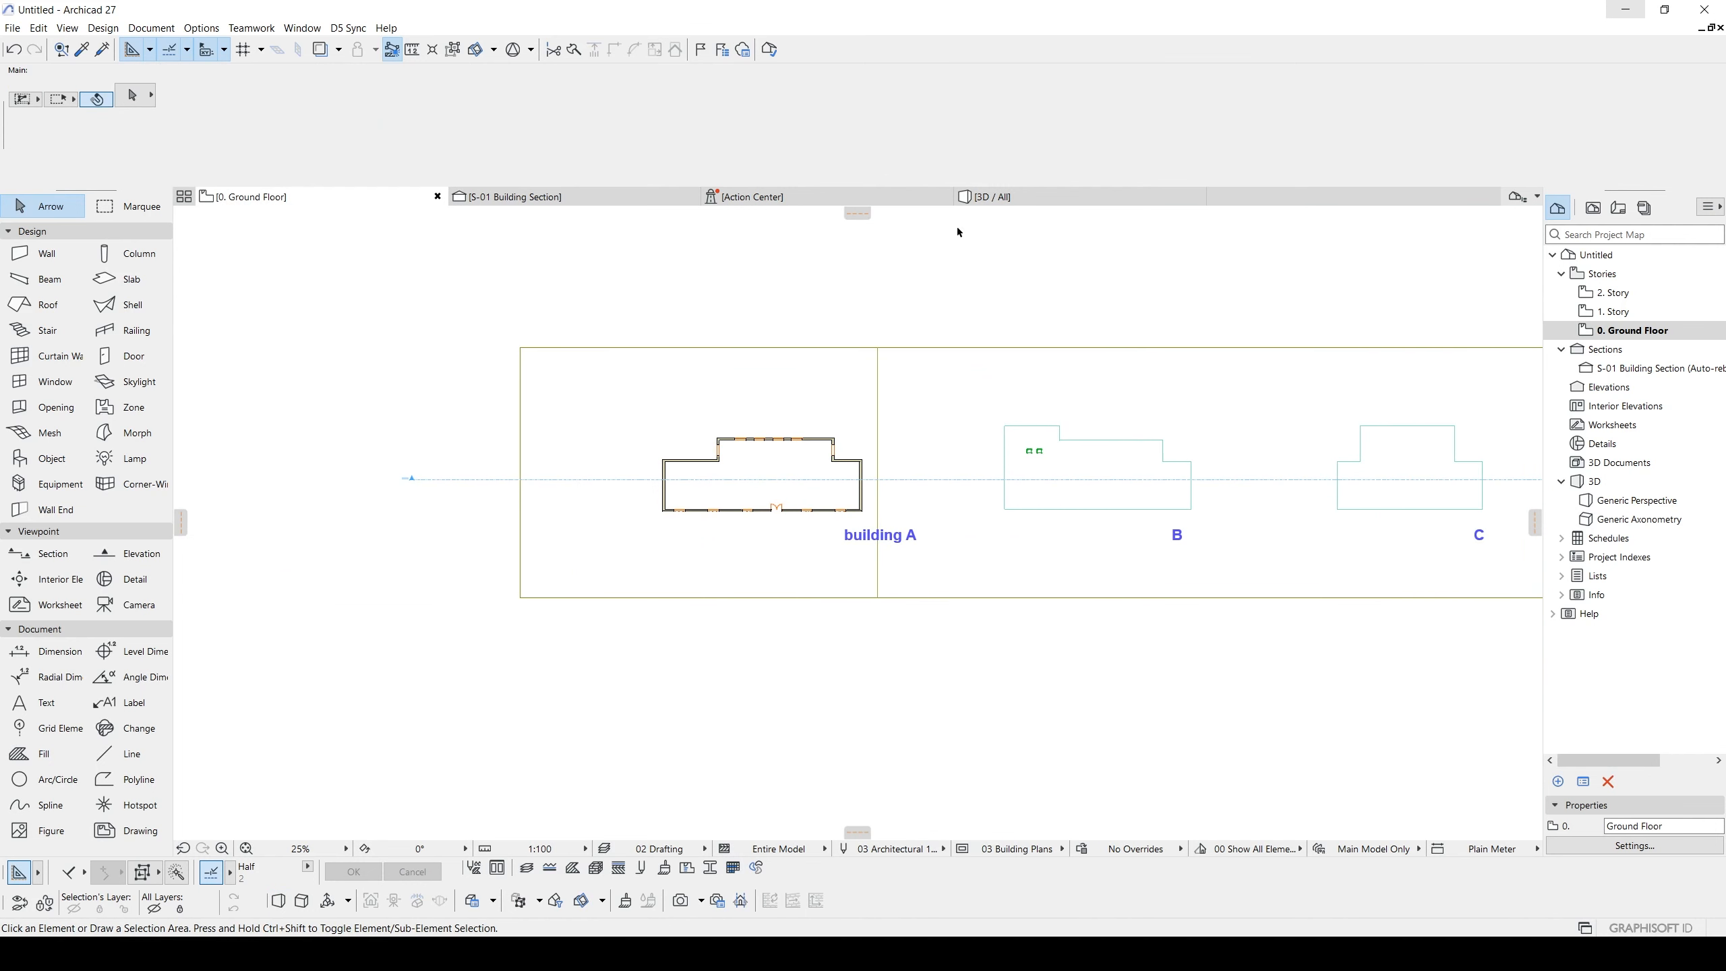
- Open the S-01 Building Section of the site project and check building C's height against the story levels
click(564, 198)
scroll(911, 543, down, 3)
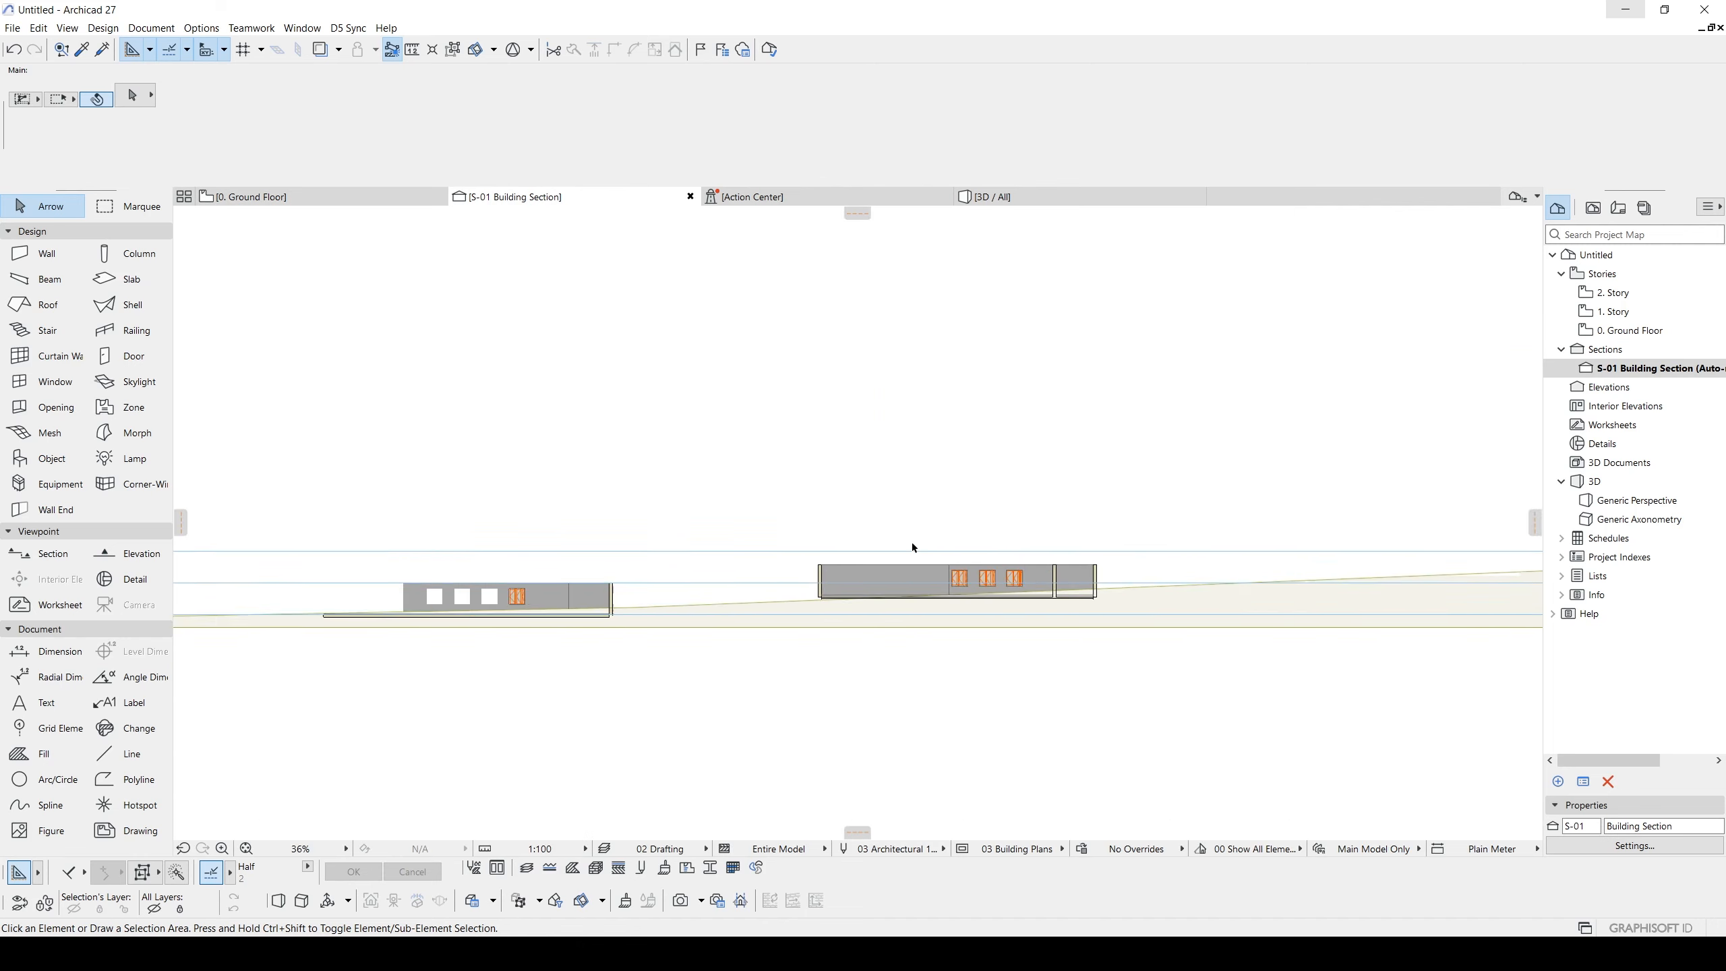
scroll(1217, 567, up, 4)
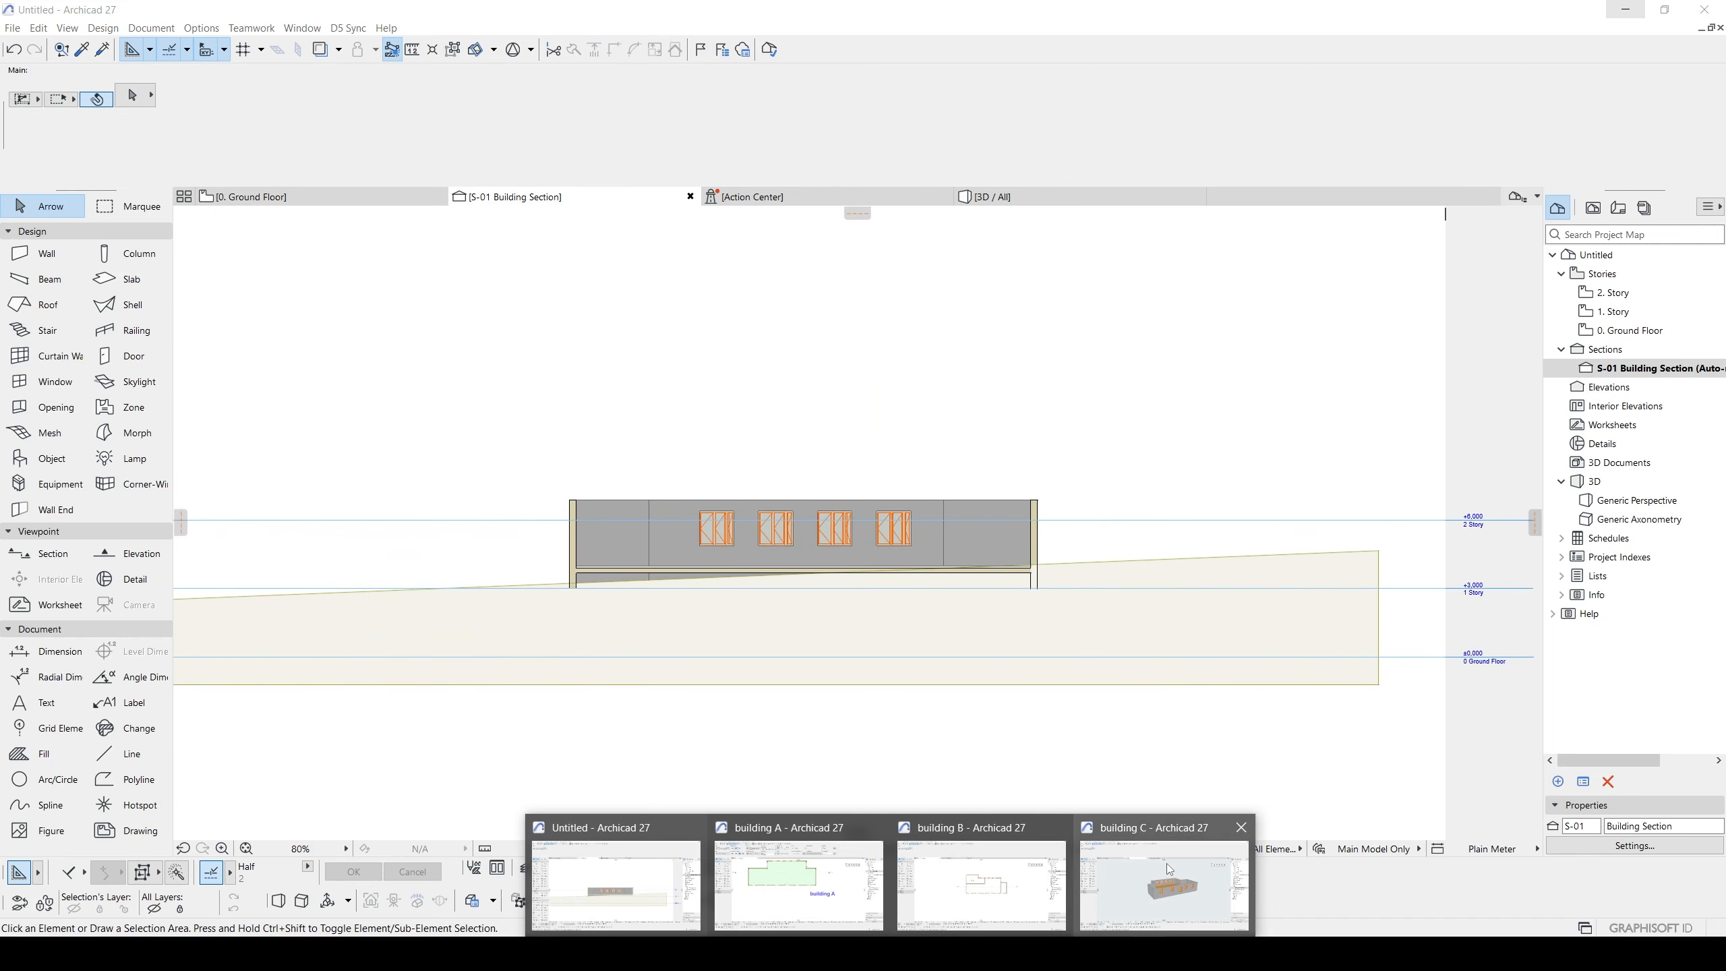
- Switch to the building C project, clear the selection on its Ground Floor plan and open its S-01 Building Section
click(1171, 861)
double_click(1629, 330)
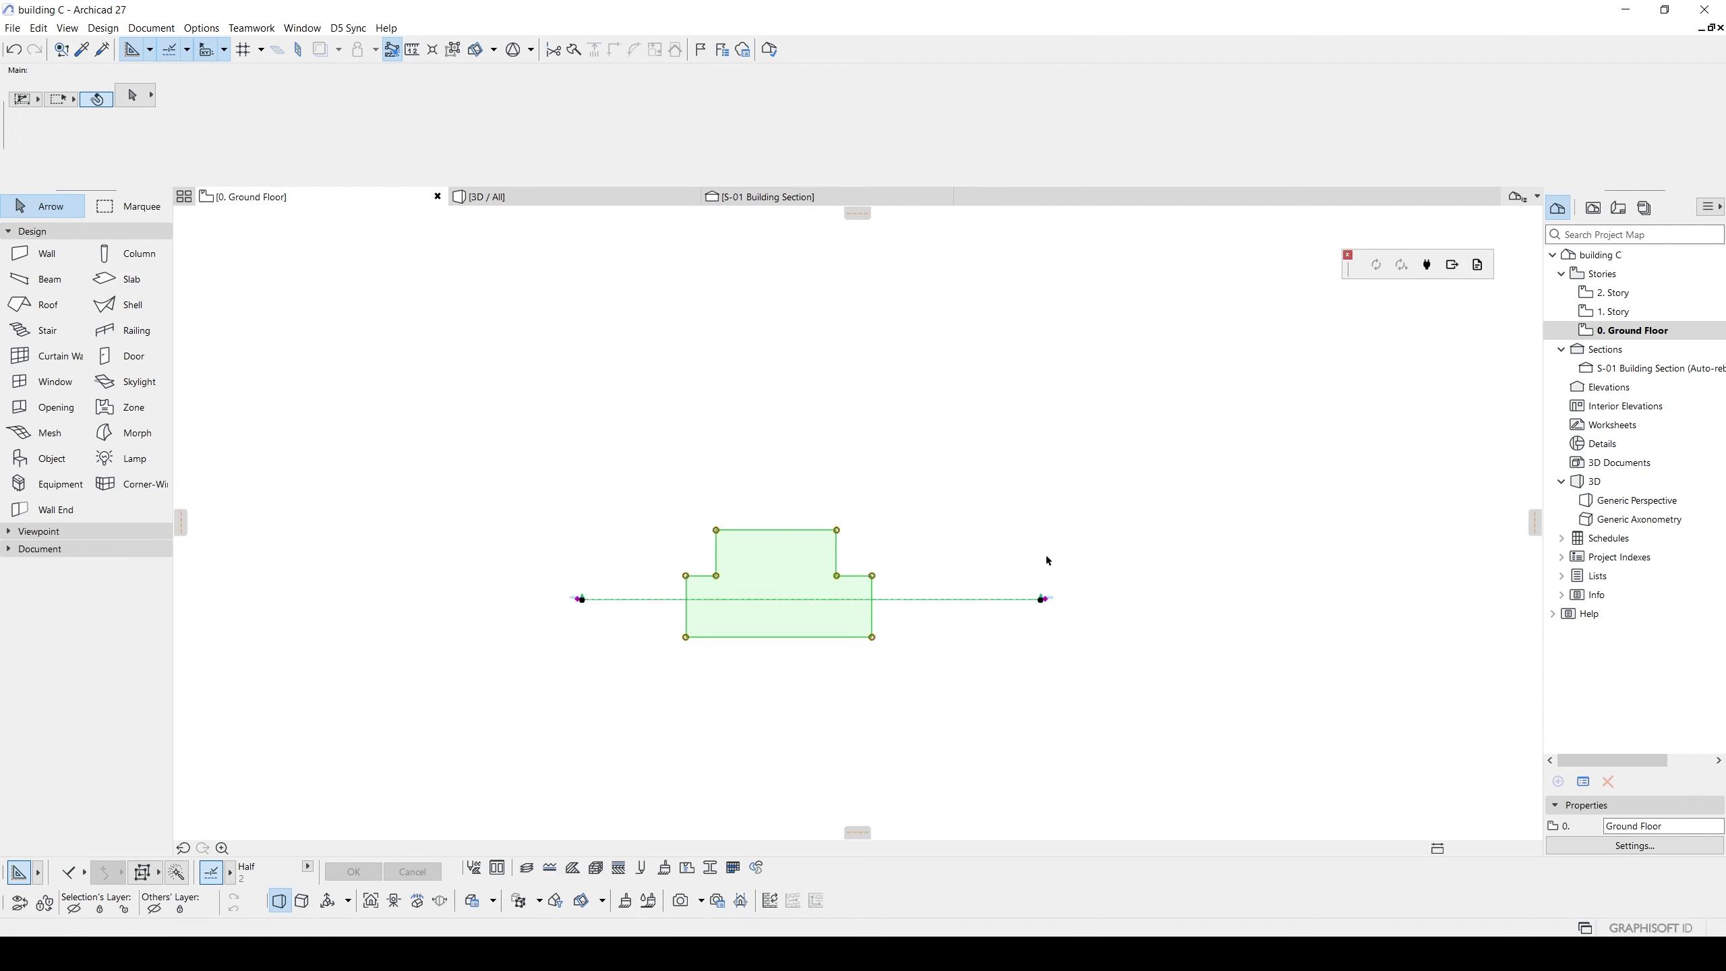
click(973, 556)
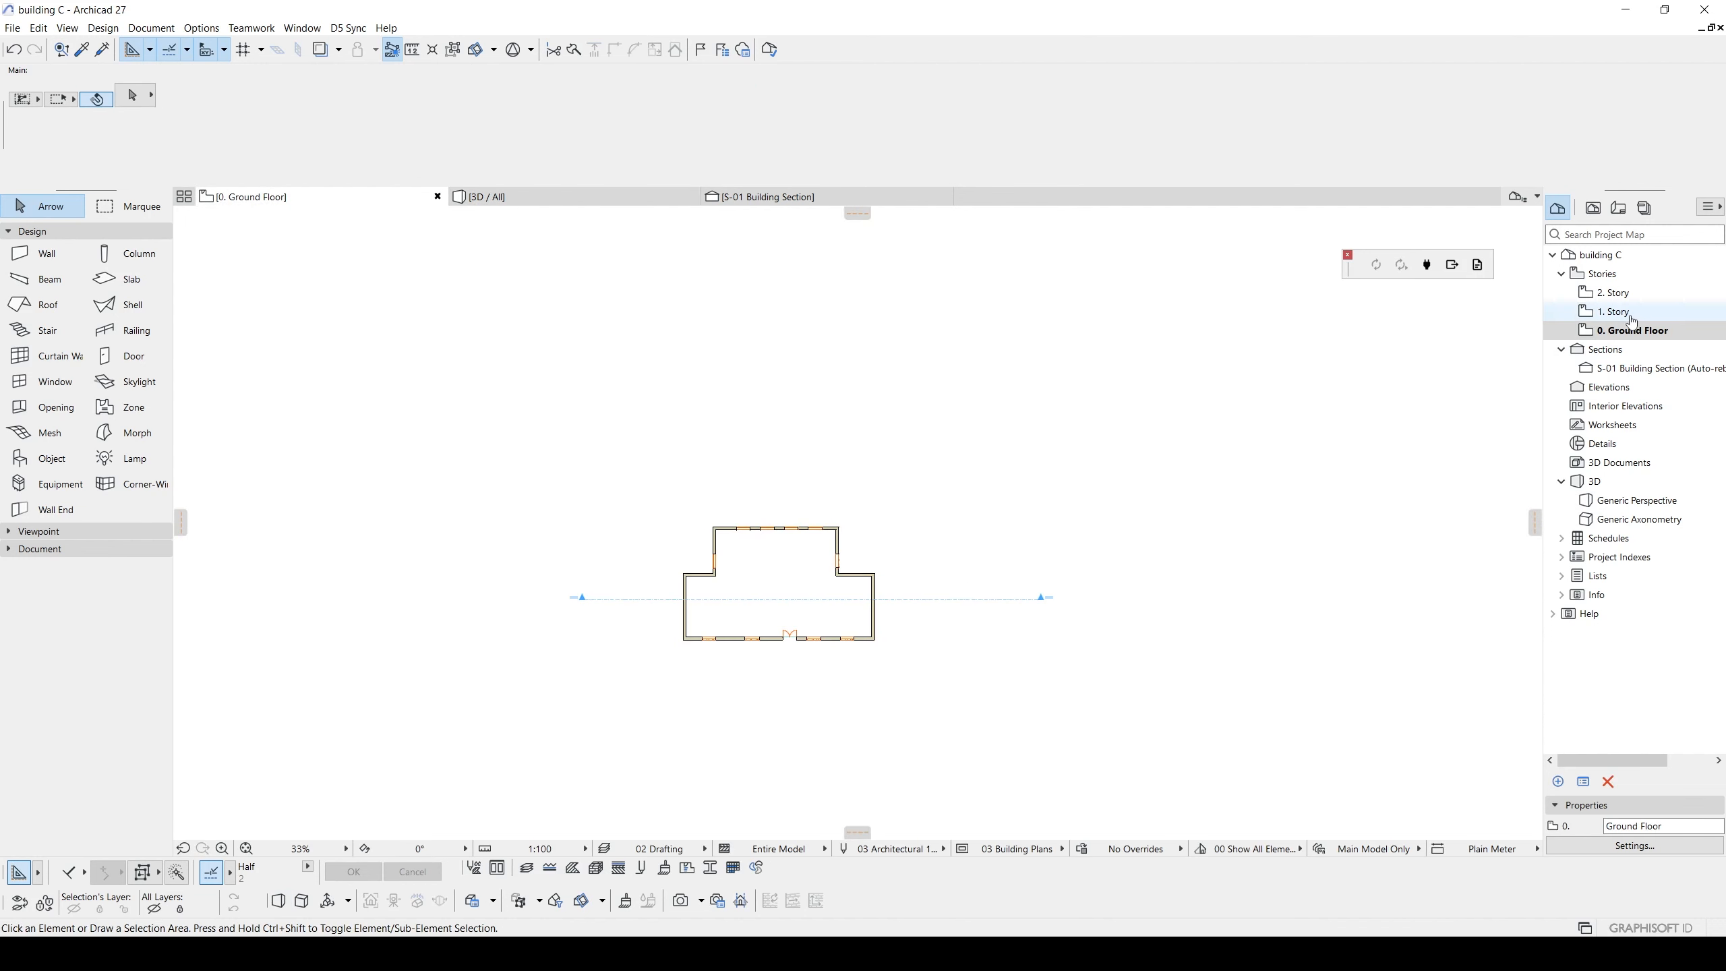
double_click(1618, 370)
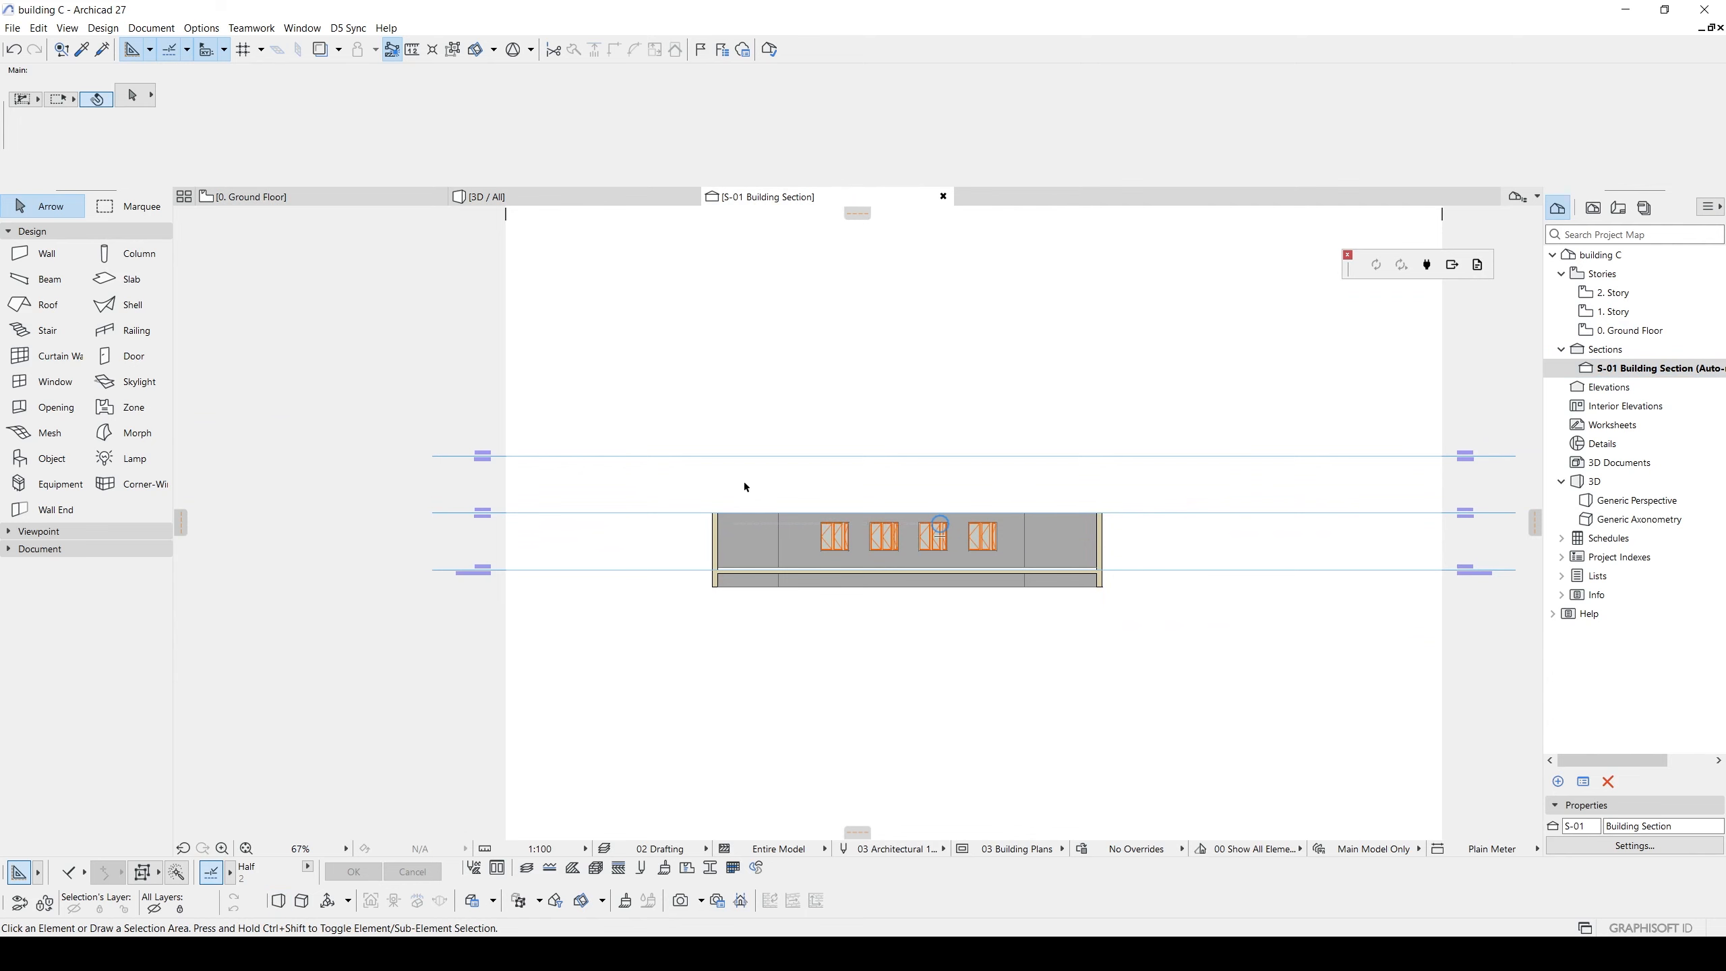
- Pull both side boundaries of the building C section inward, closer to the building, and inspect the story level marks
drag(506, 394, 631, 398)
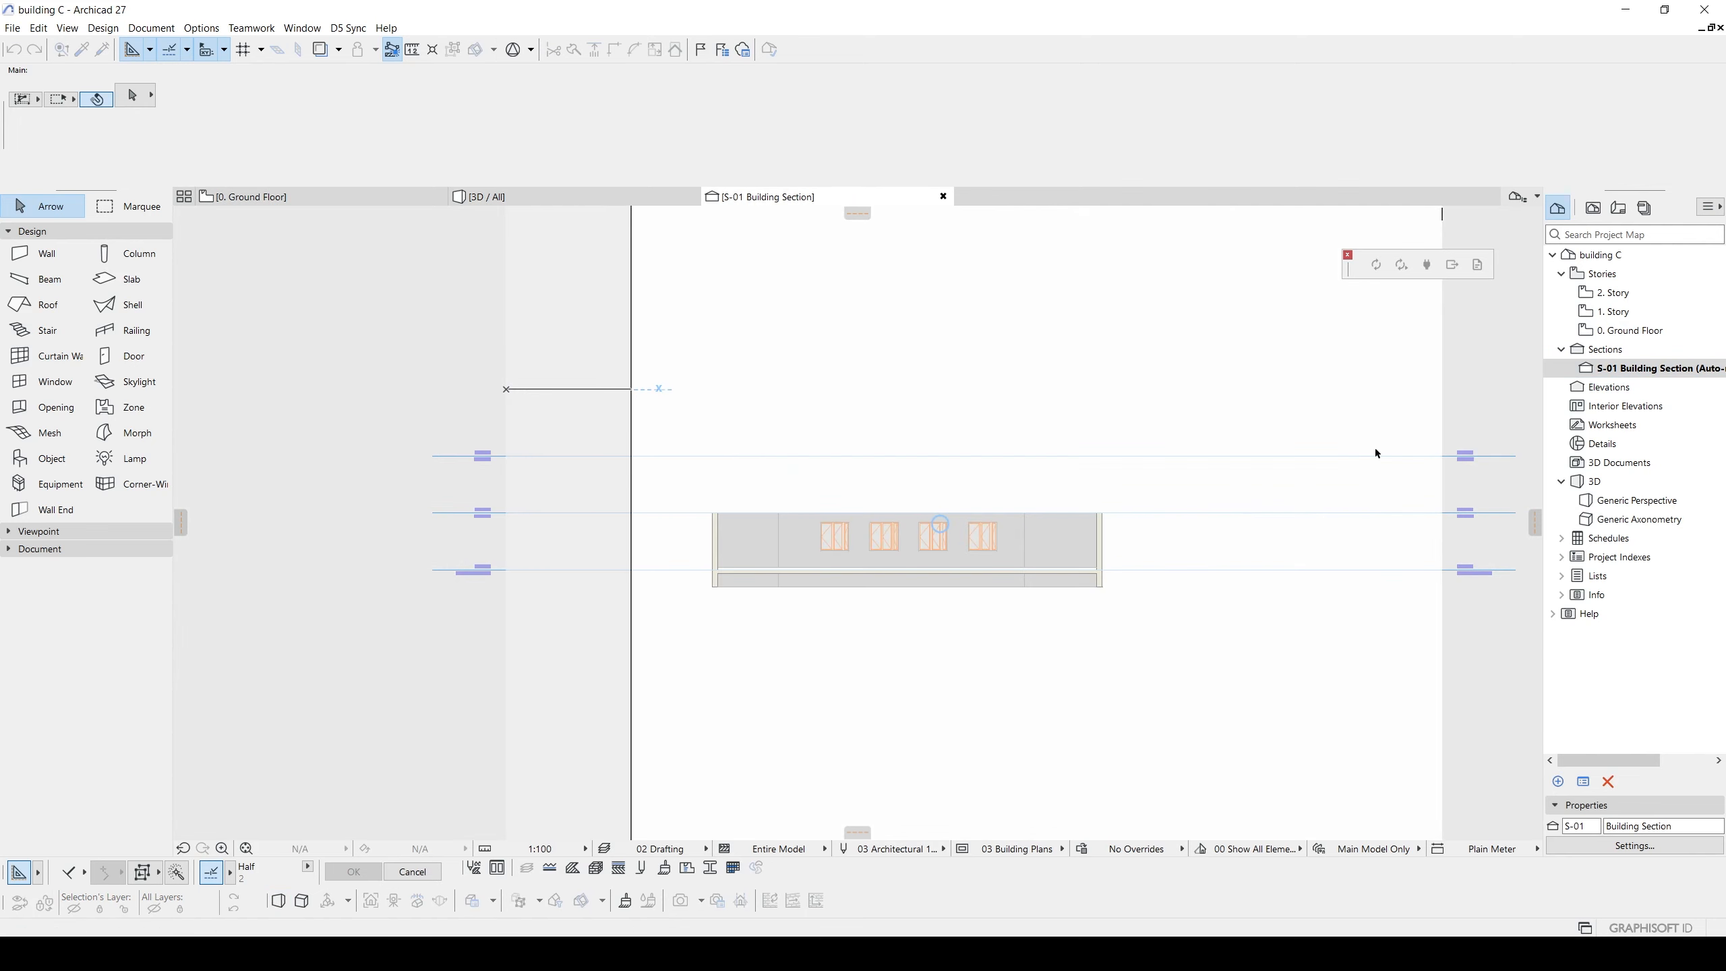
drag(1444, 399, 1206, 408)
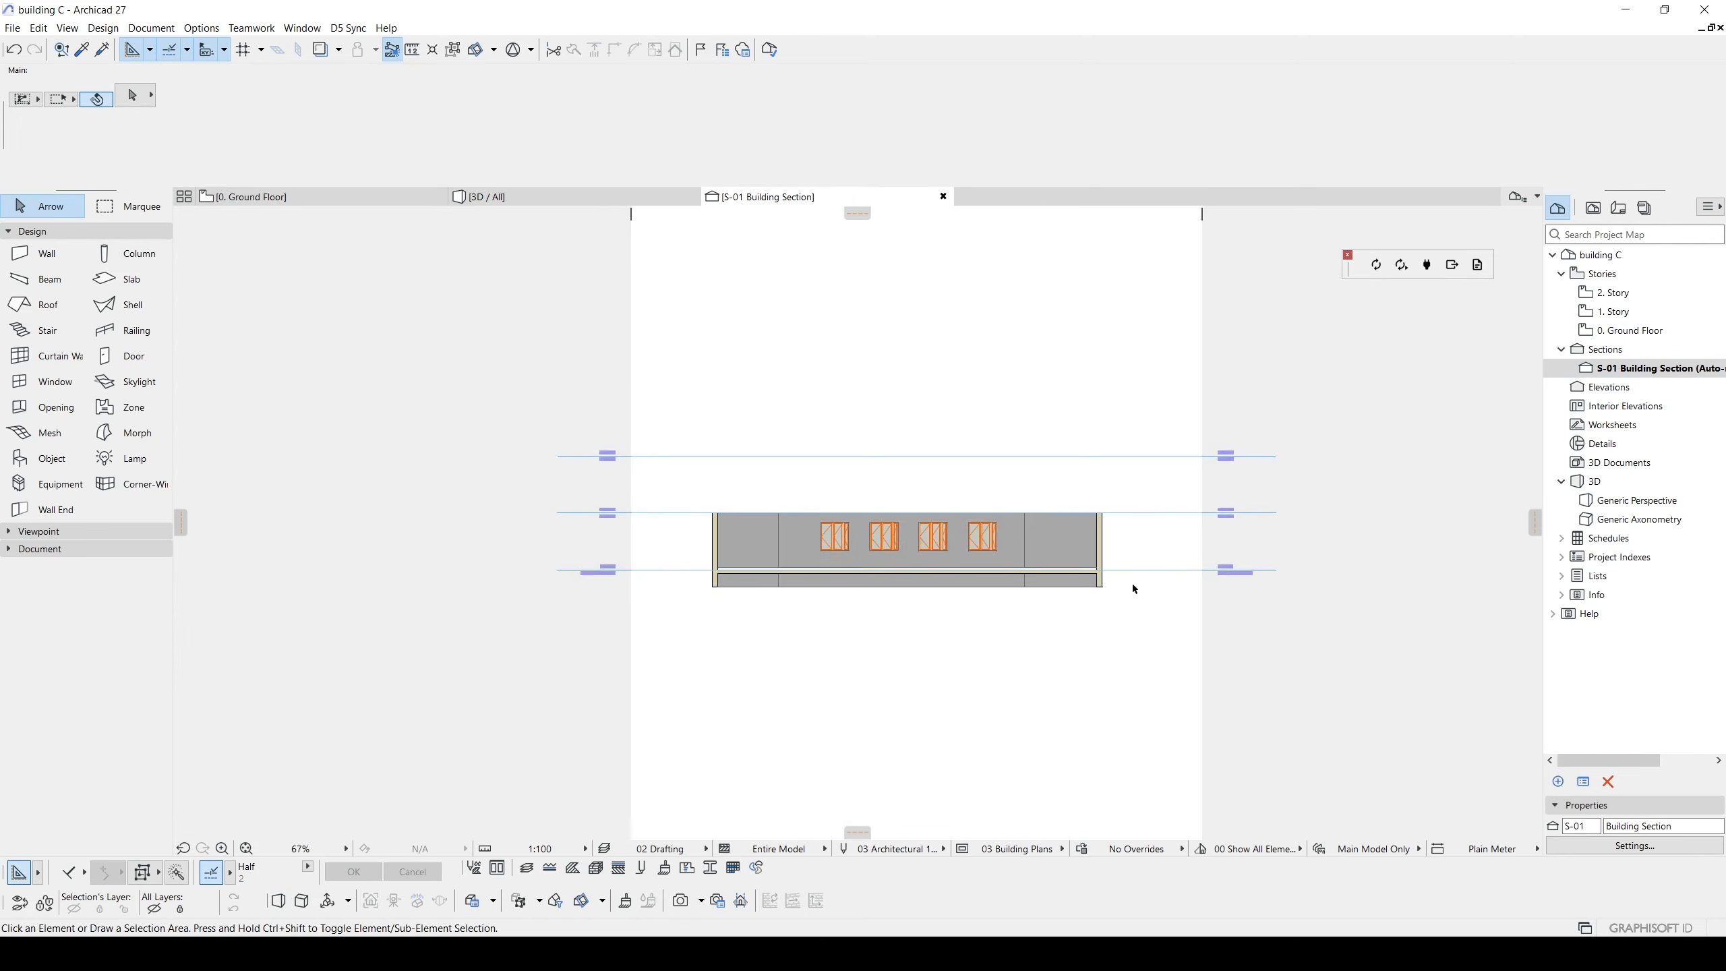
scroll(1216, 577, up, 8)
scroll(1076, 615, down, 4)
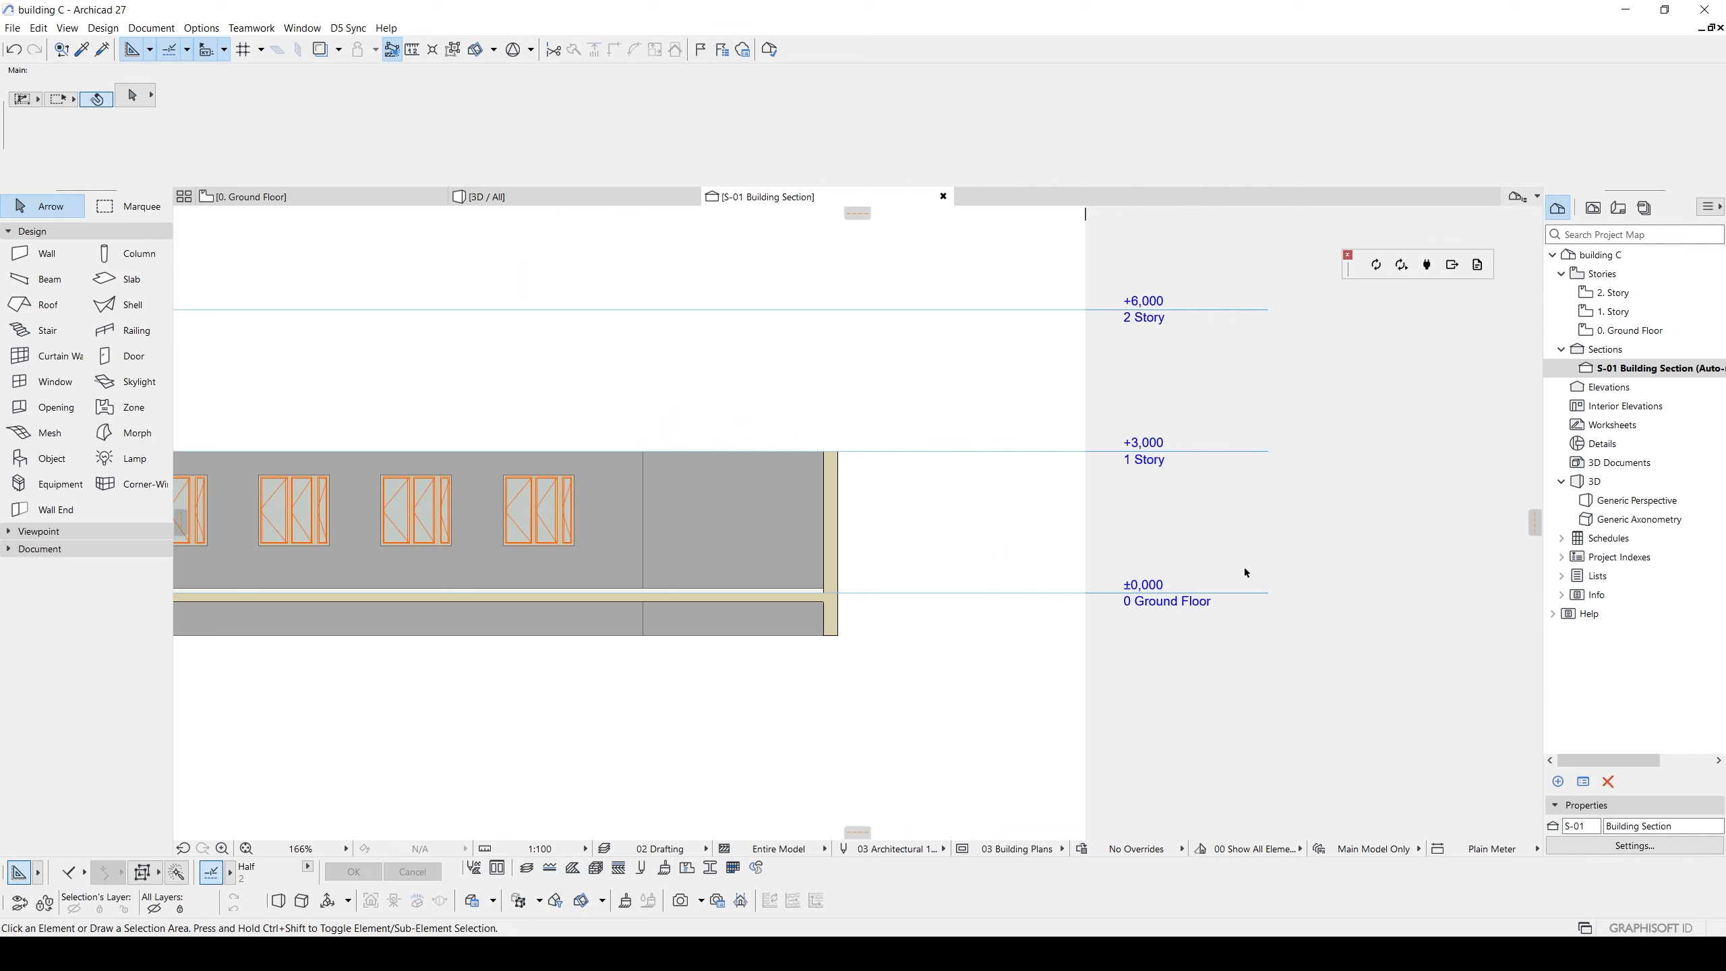
- Switch to the building B project and open its S-01 Building Section at the story level marks
mouse_move(883, 955)
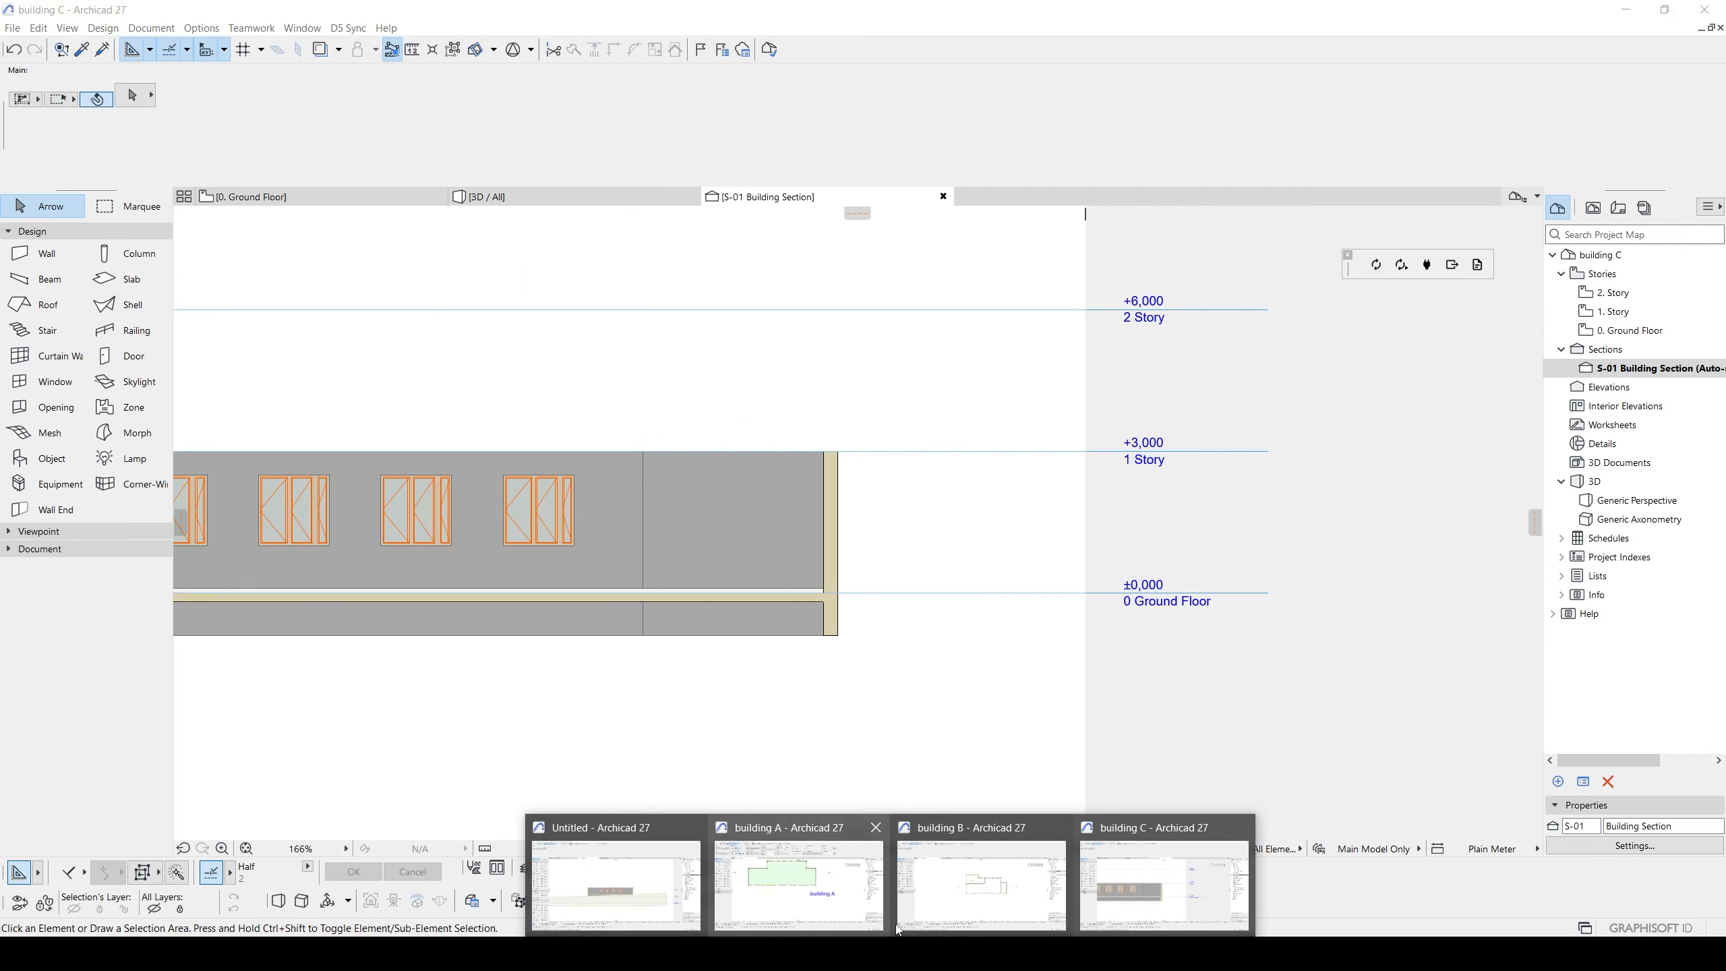
click(797, 879)
double_click(1697, 371)
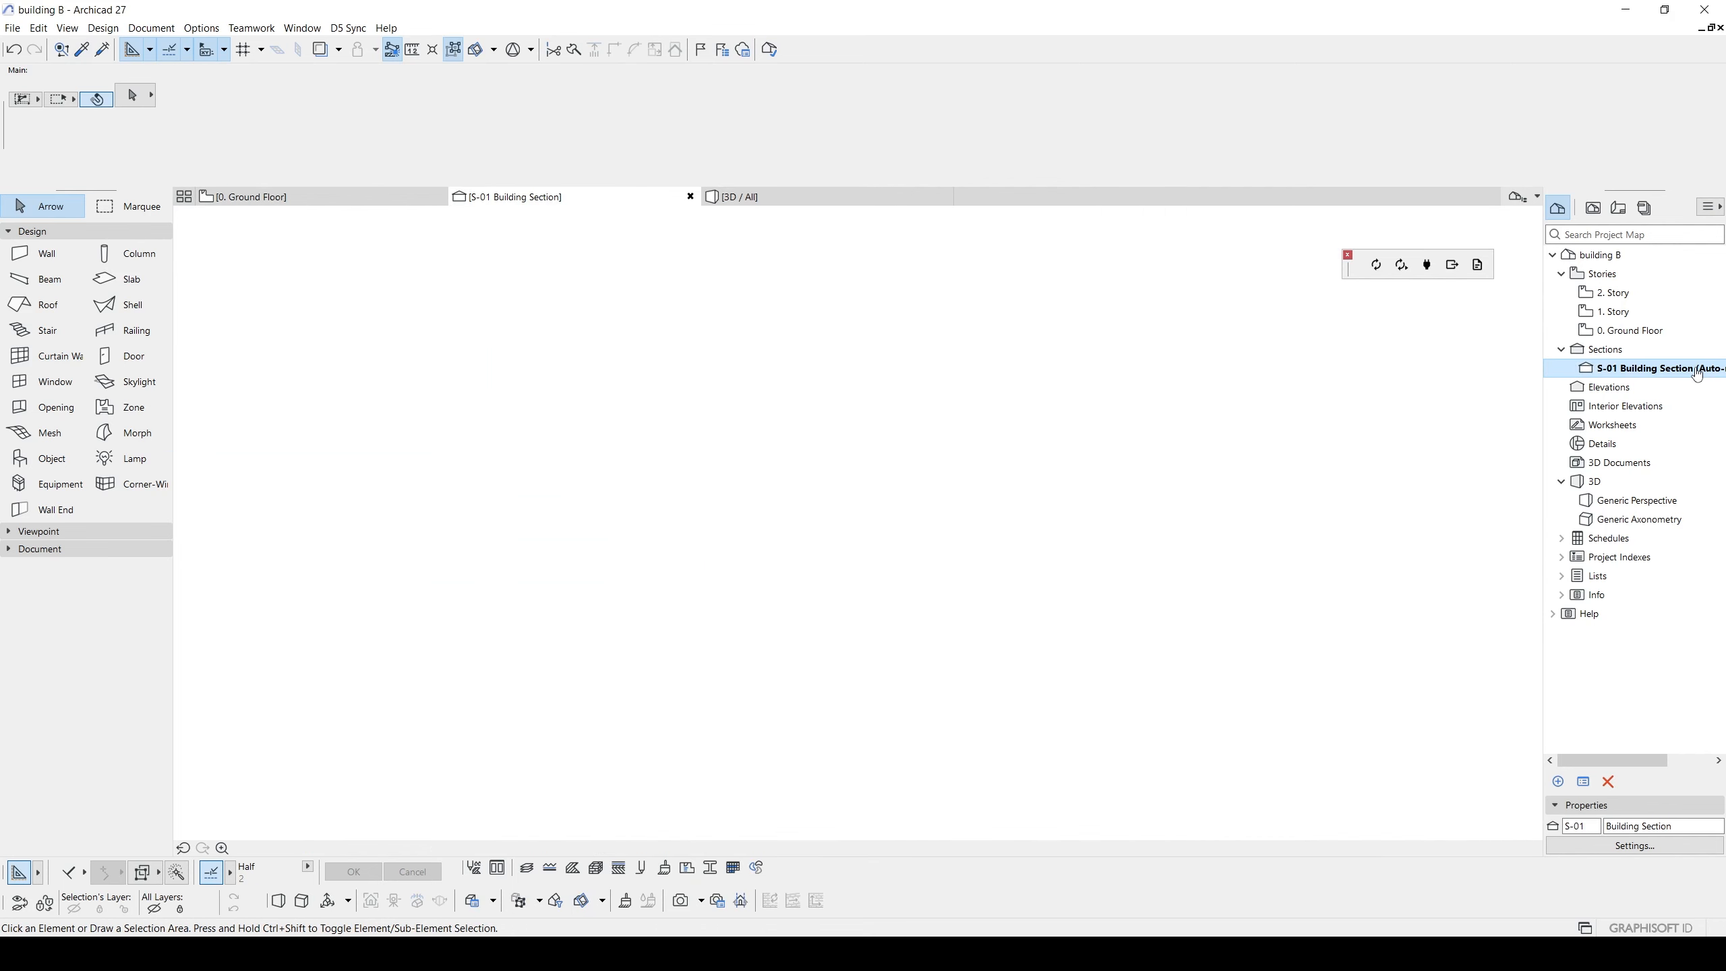
middle_drag(1427, 577, 1082, 590)
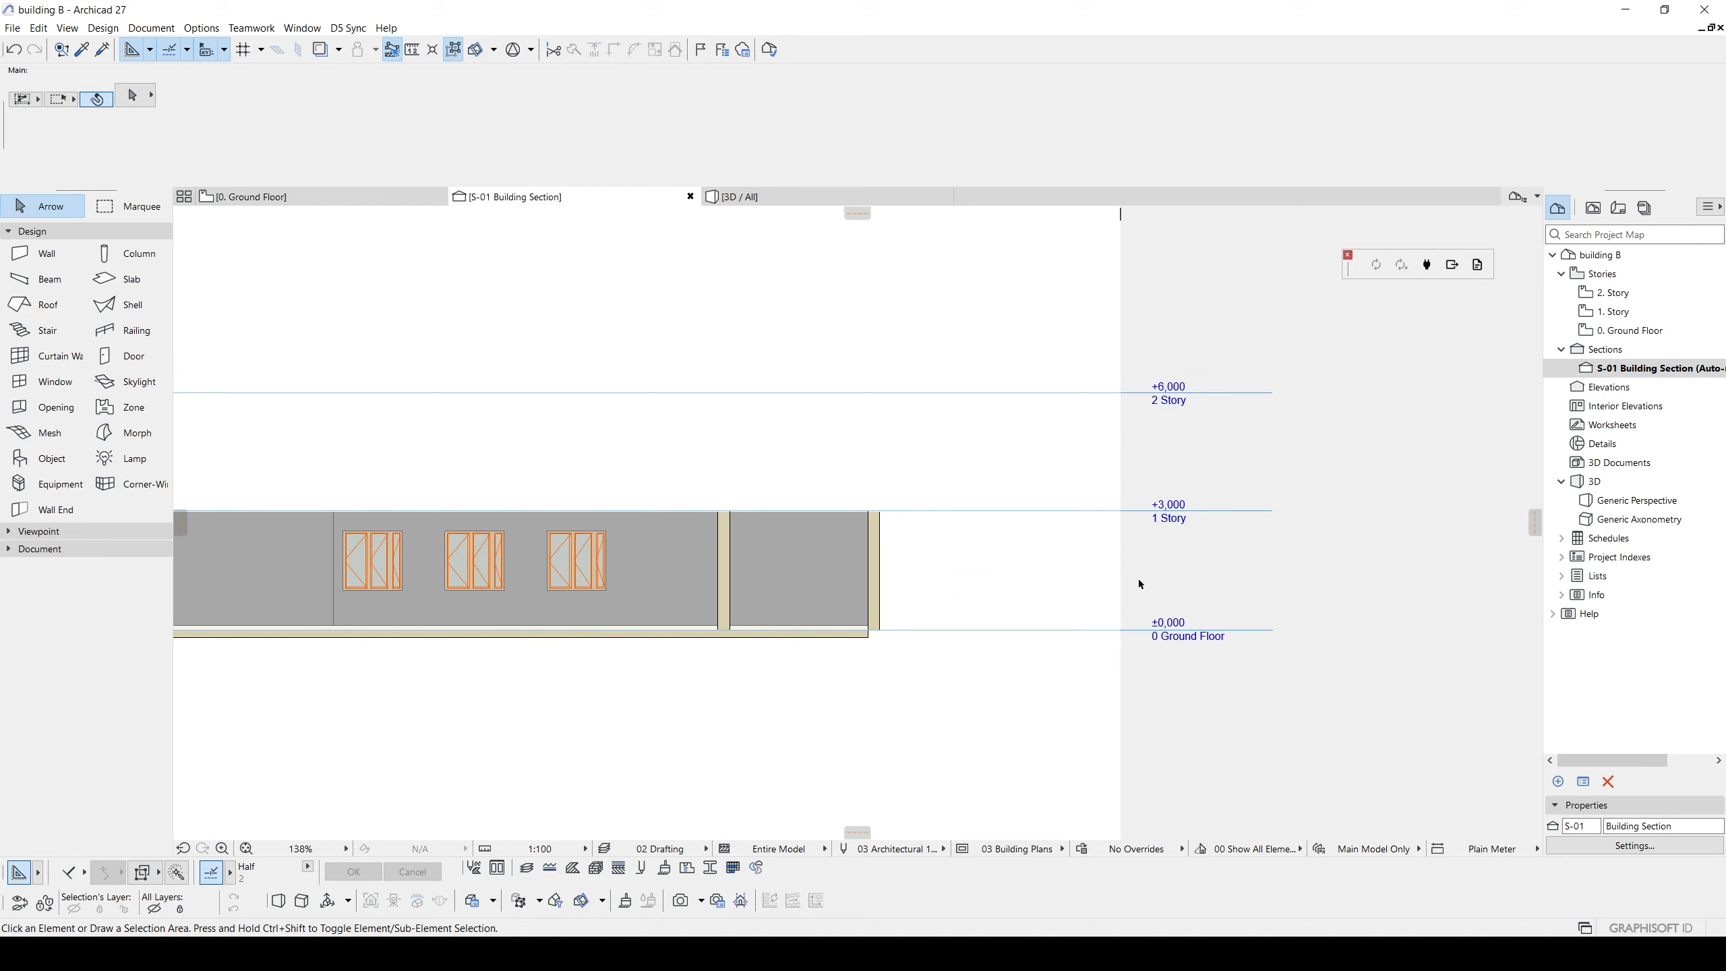
- Pull both side boundaries of the building B section inward, closer to the building, and inspect its story level marks
drag(1121, 581, 1048, 579)
scroll(380, 478, down, 2)
middle_drag(380, 478, 1078, 501)
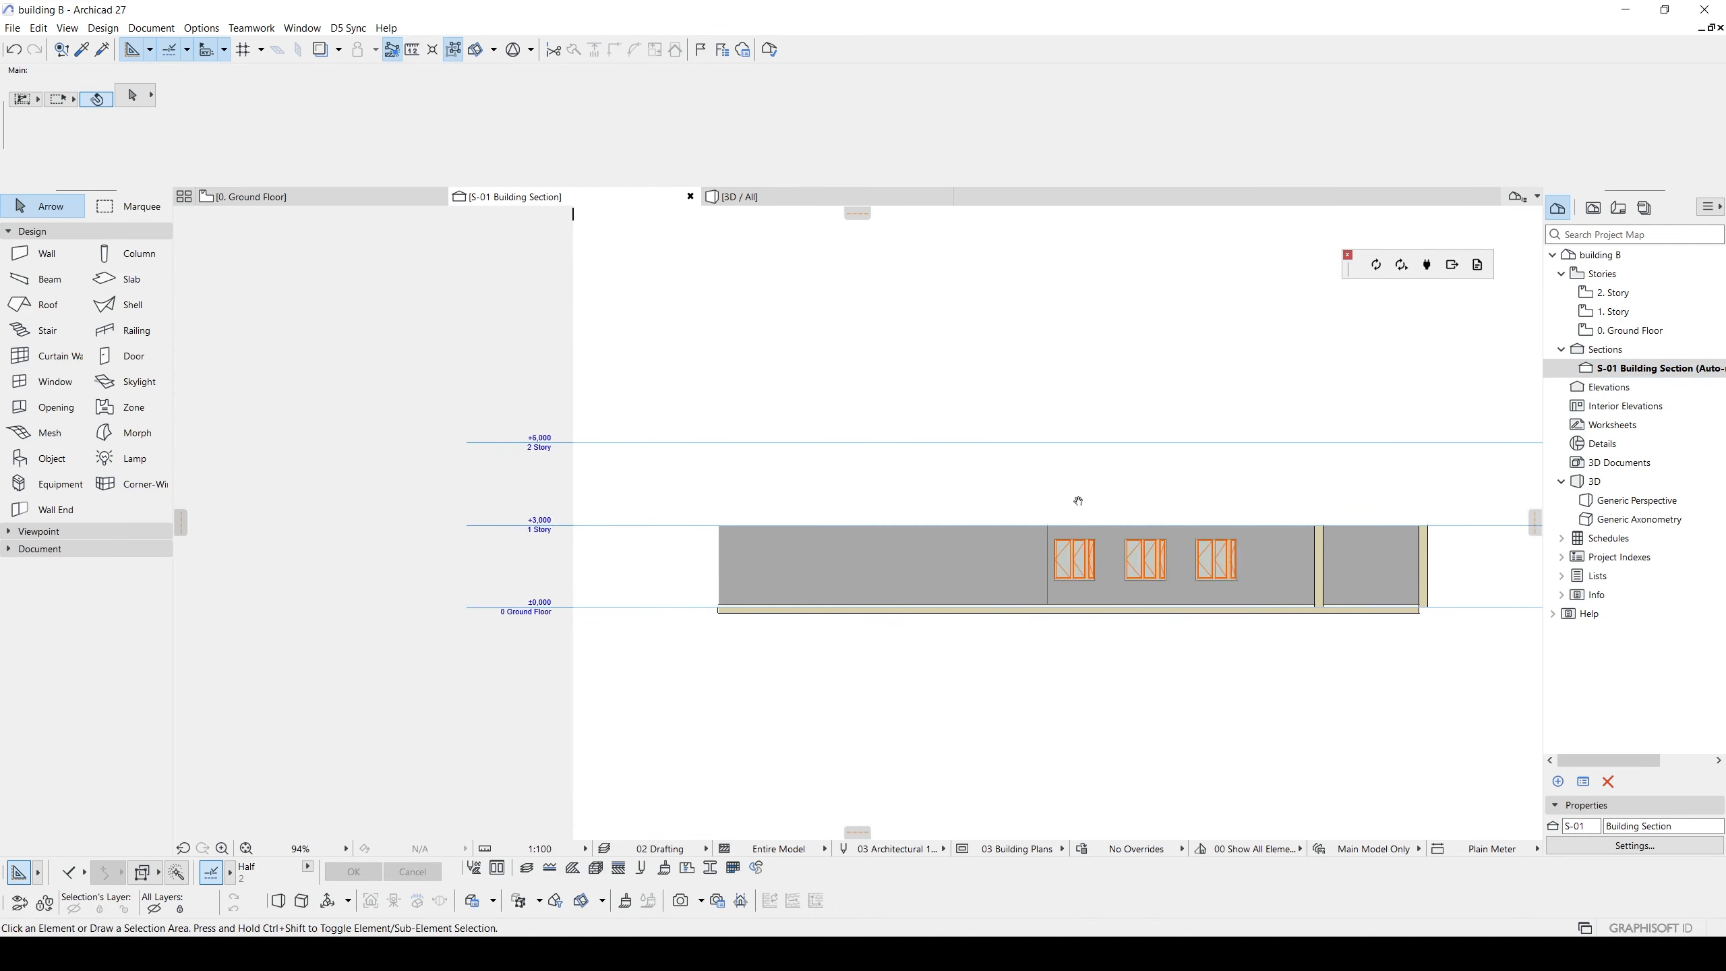
scroll(1078, 501, down, 1)
drag(656, 396, 673, 391)
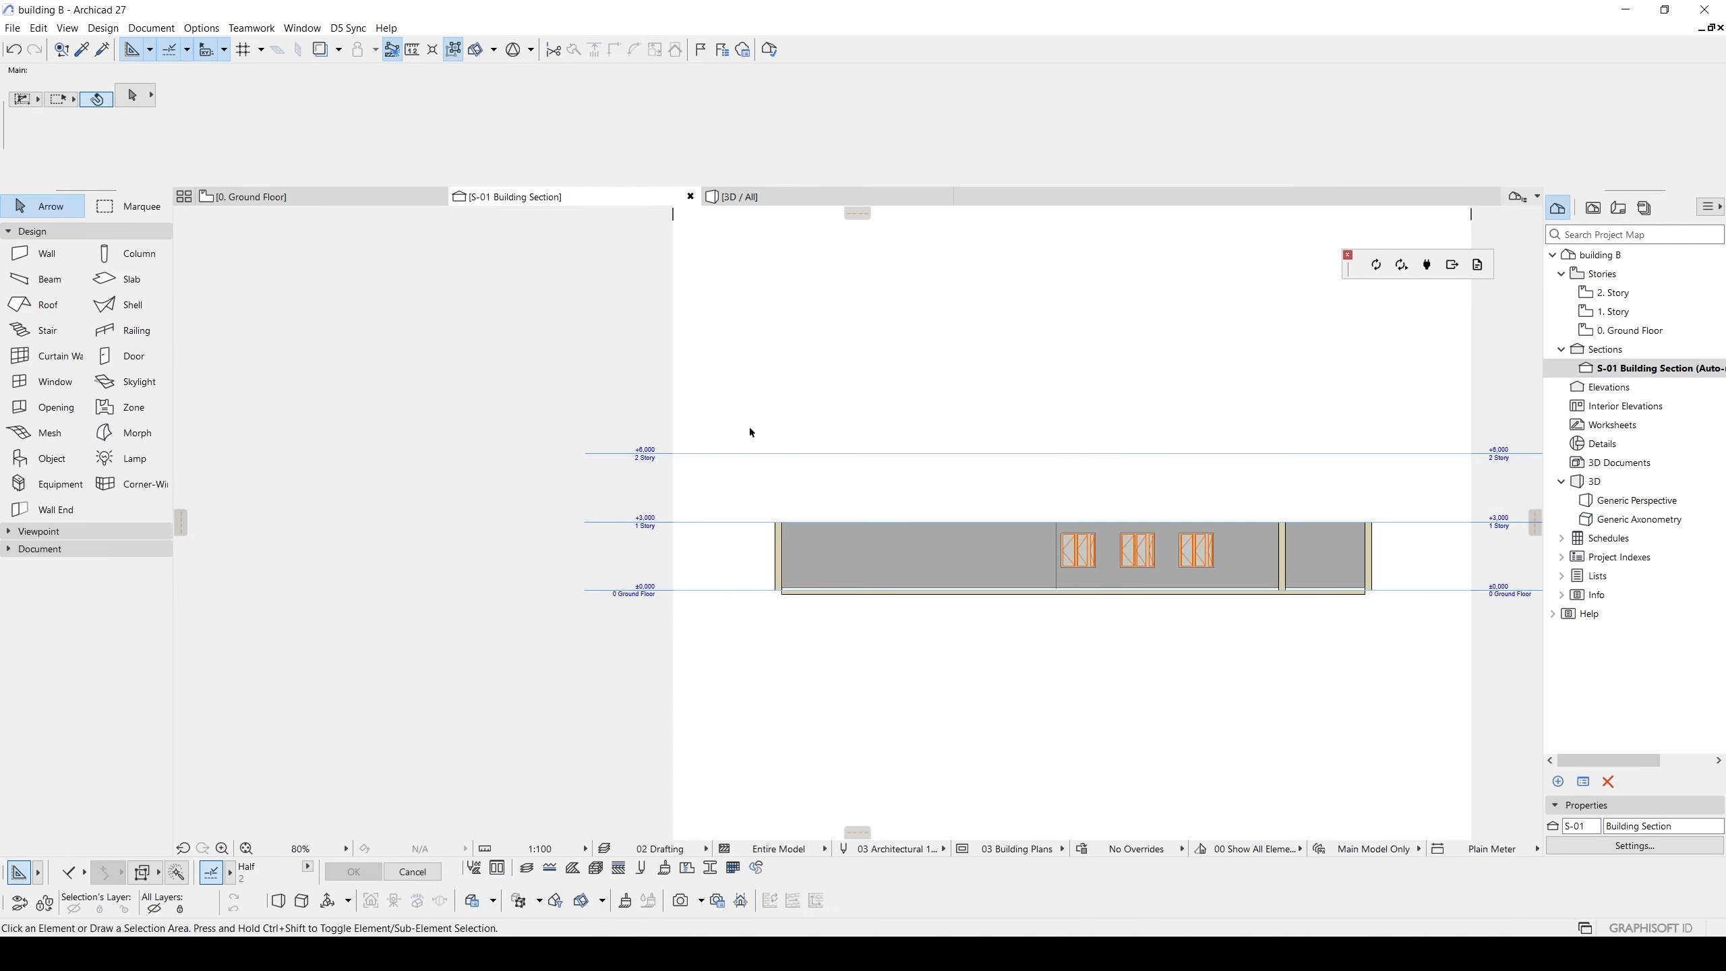
middle_drag(1123, 488, 775, 440)
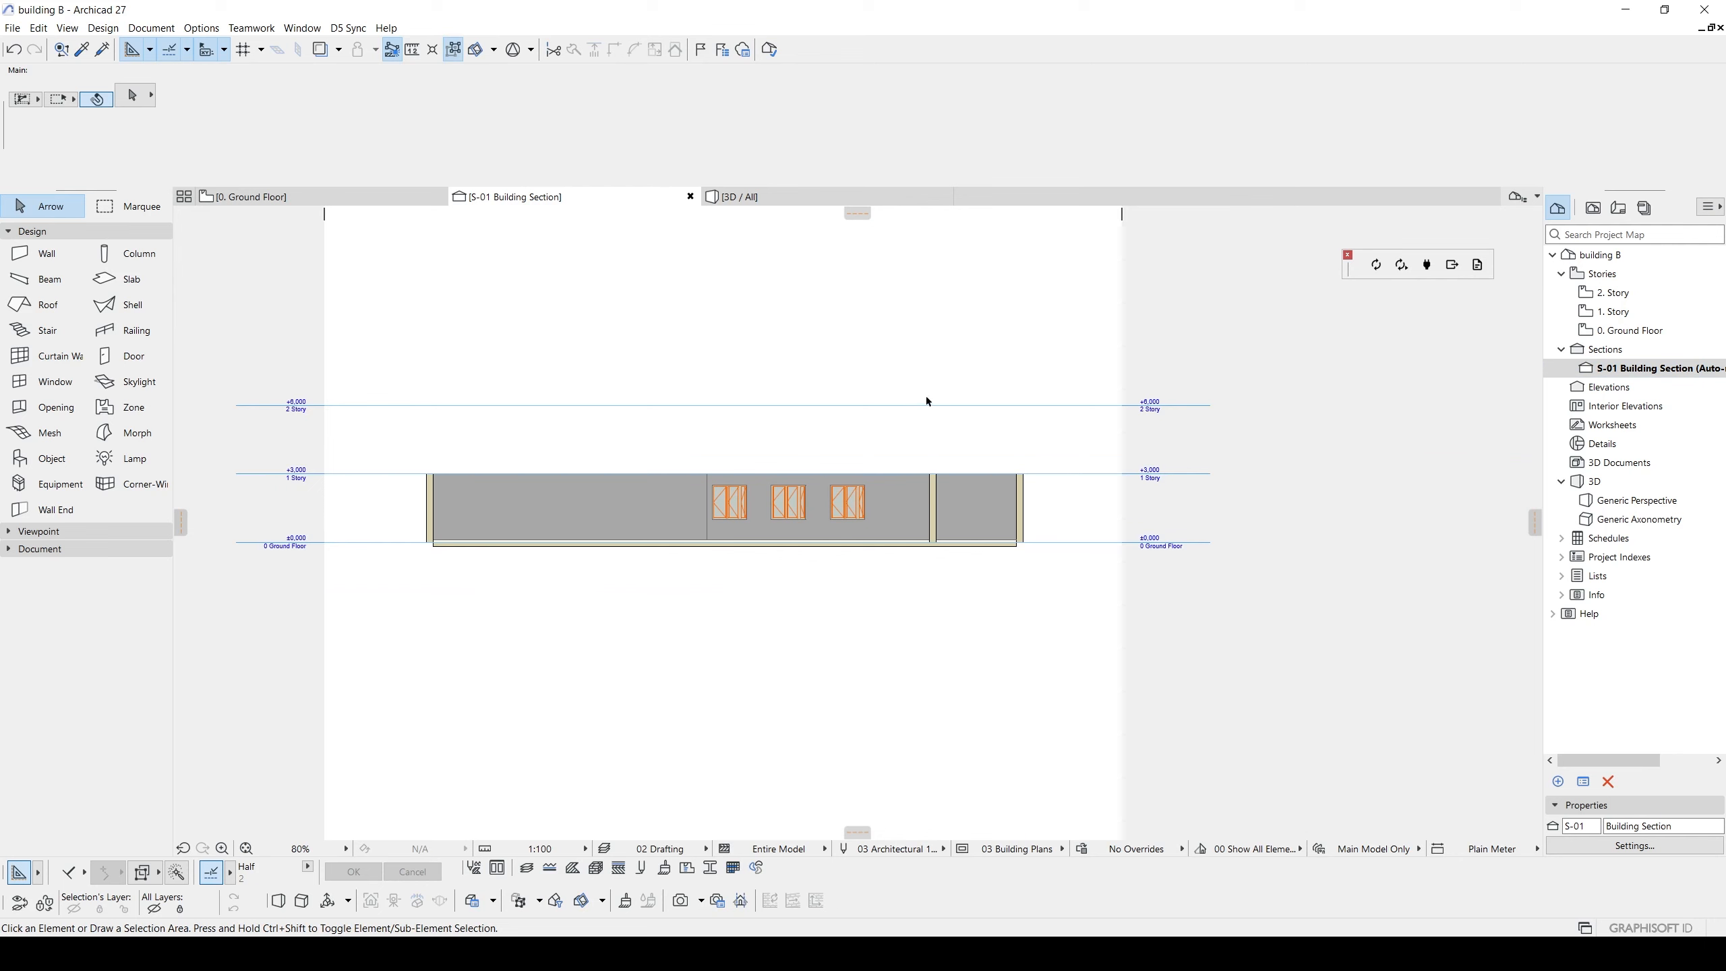
middle_drag(549, 383, 775, 386)
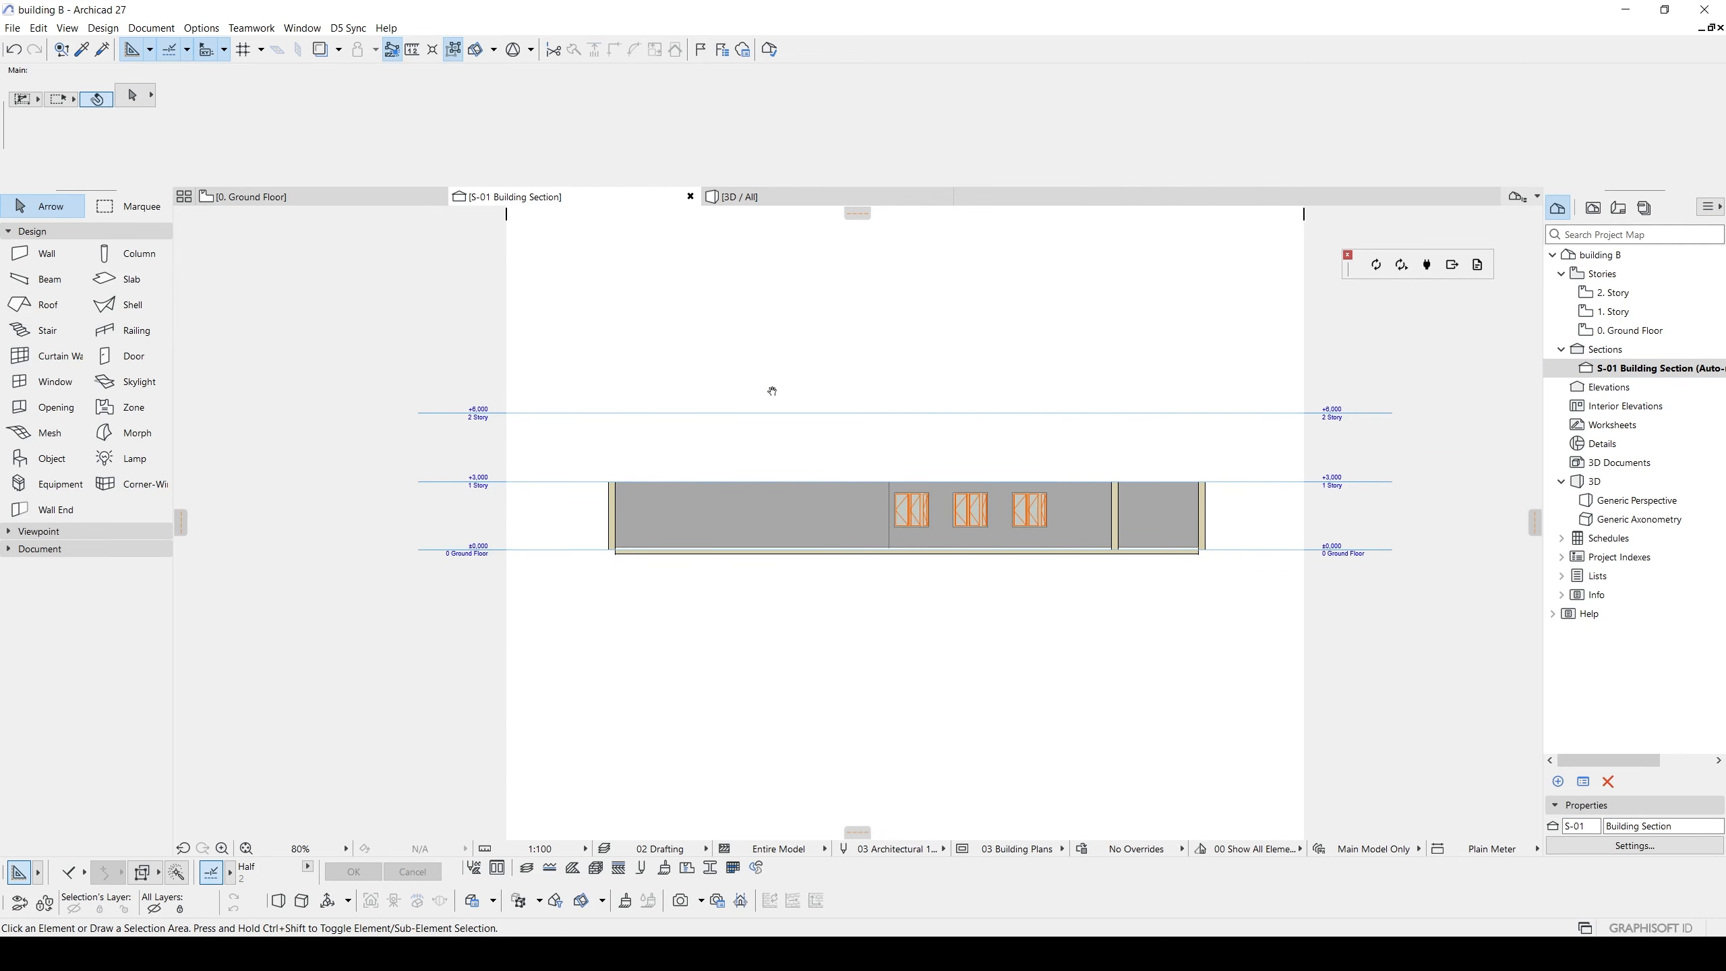
scroll(840, 424, up, 3)
- Switch to the building A project, check its S-01 Building Section against the story levels and return to its Ground Floor plan
mouse_move(890, 953)
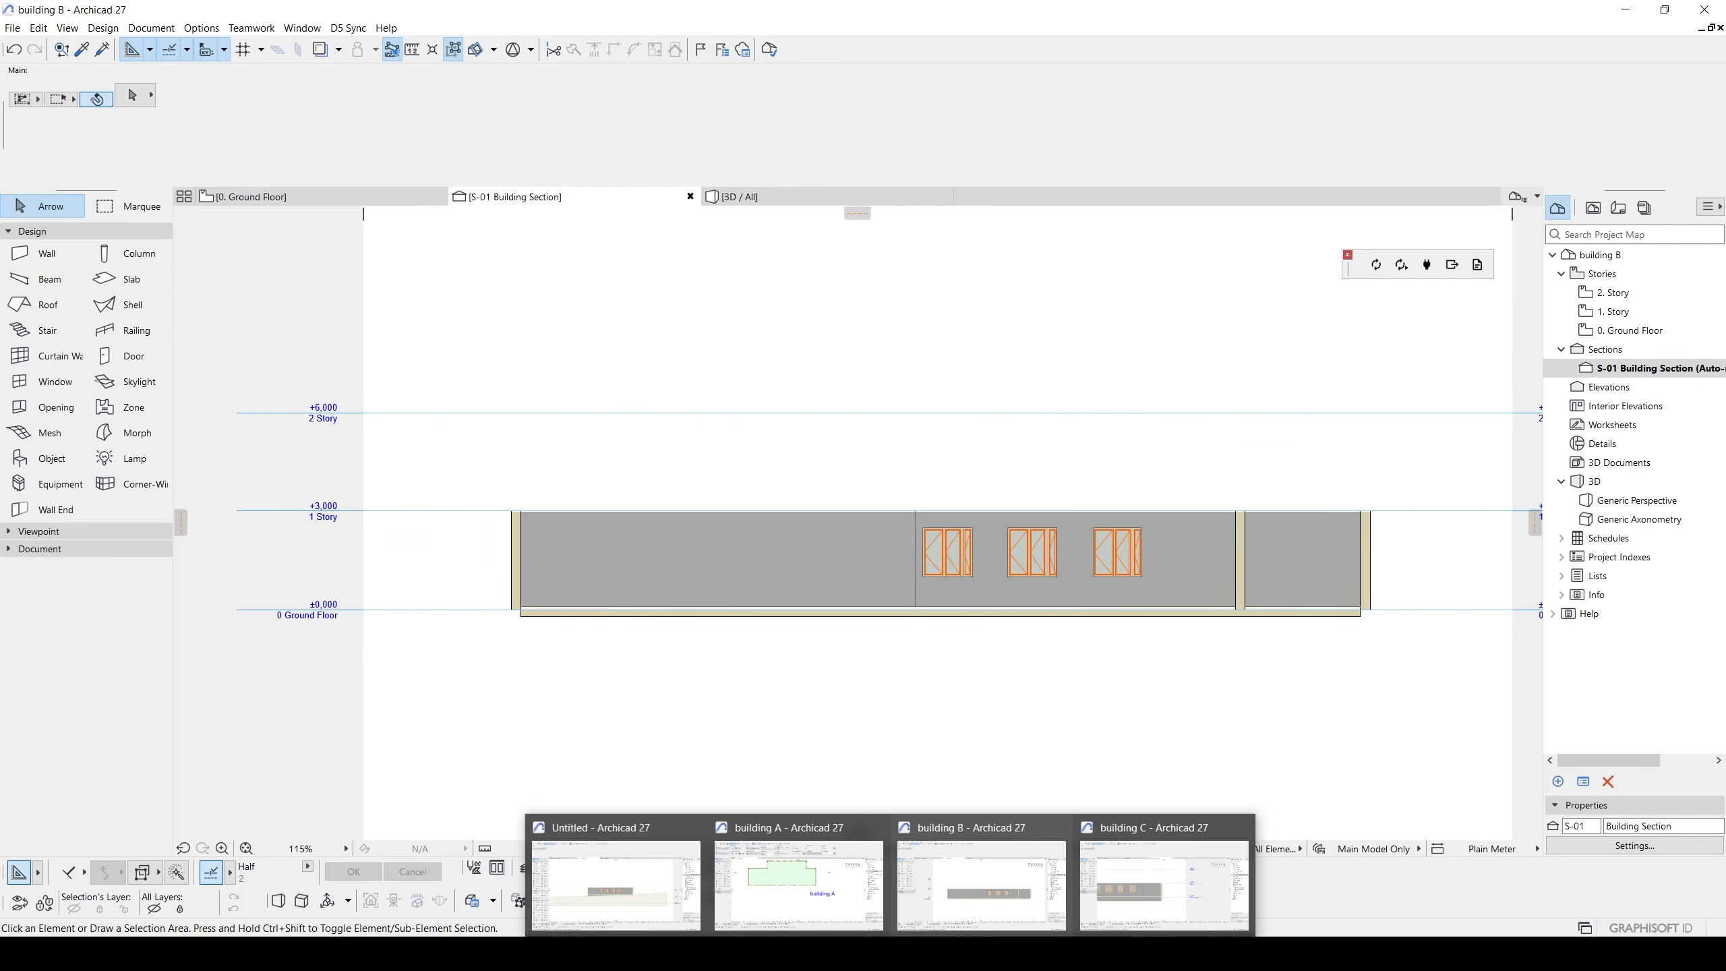
click(798, 883)
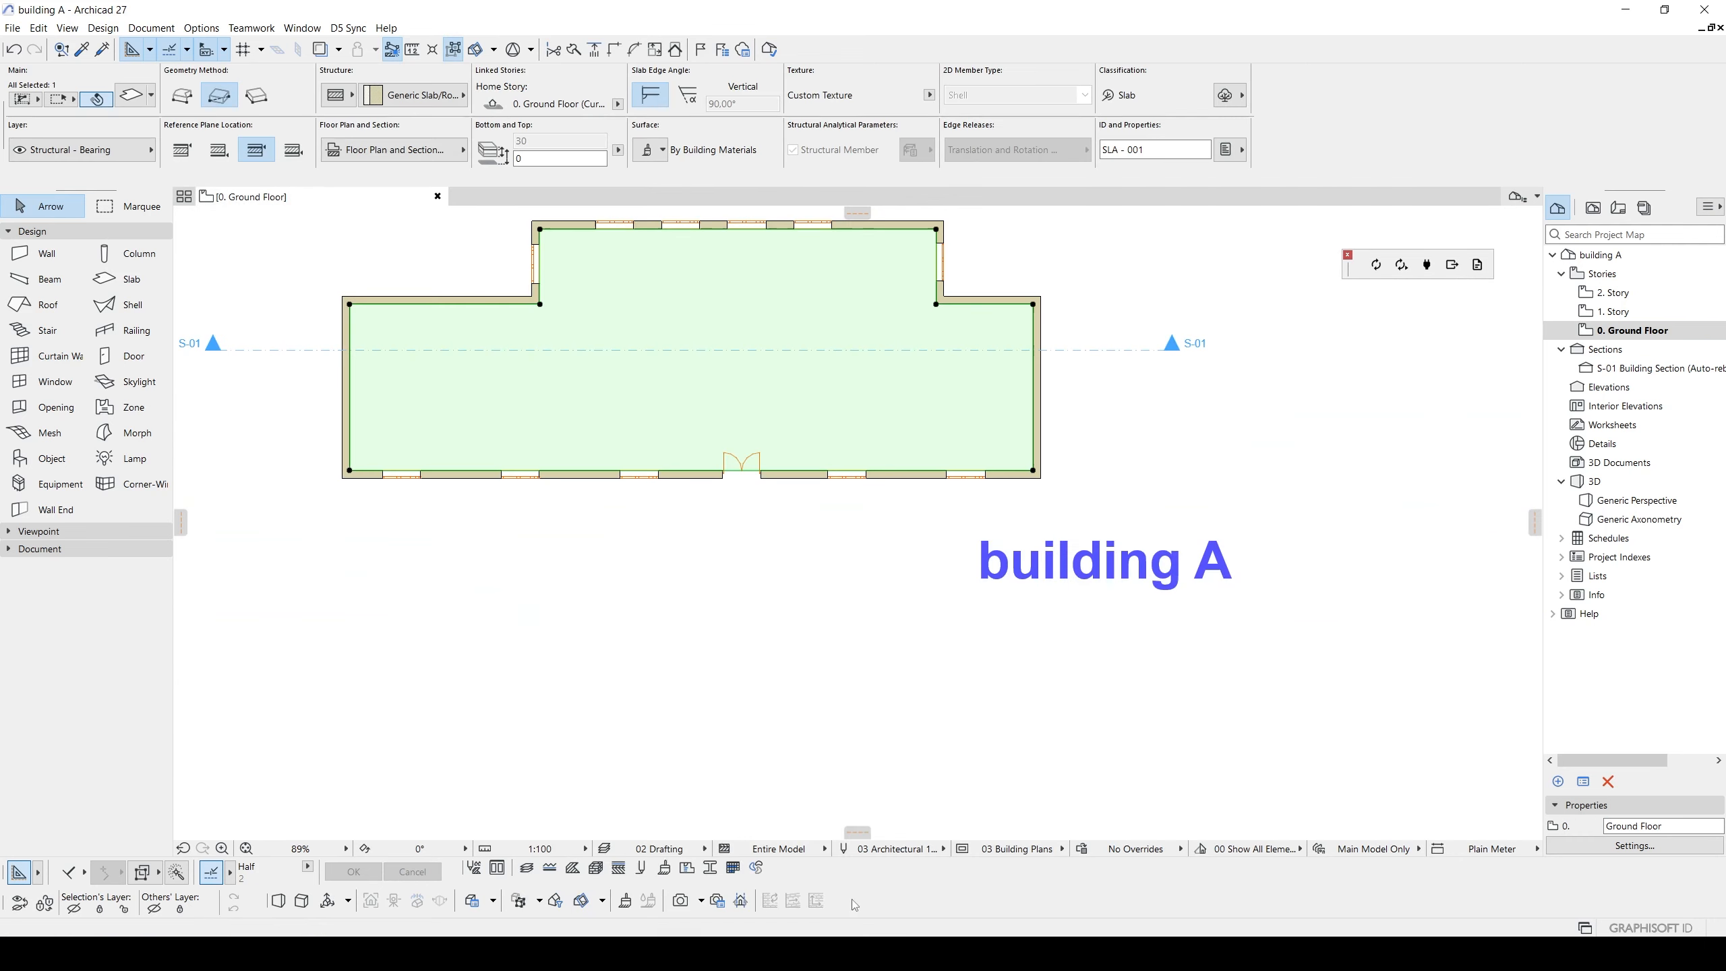
double_click(1626, 369)
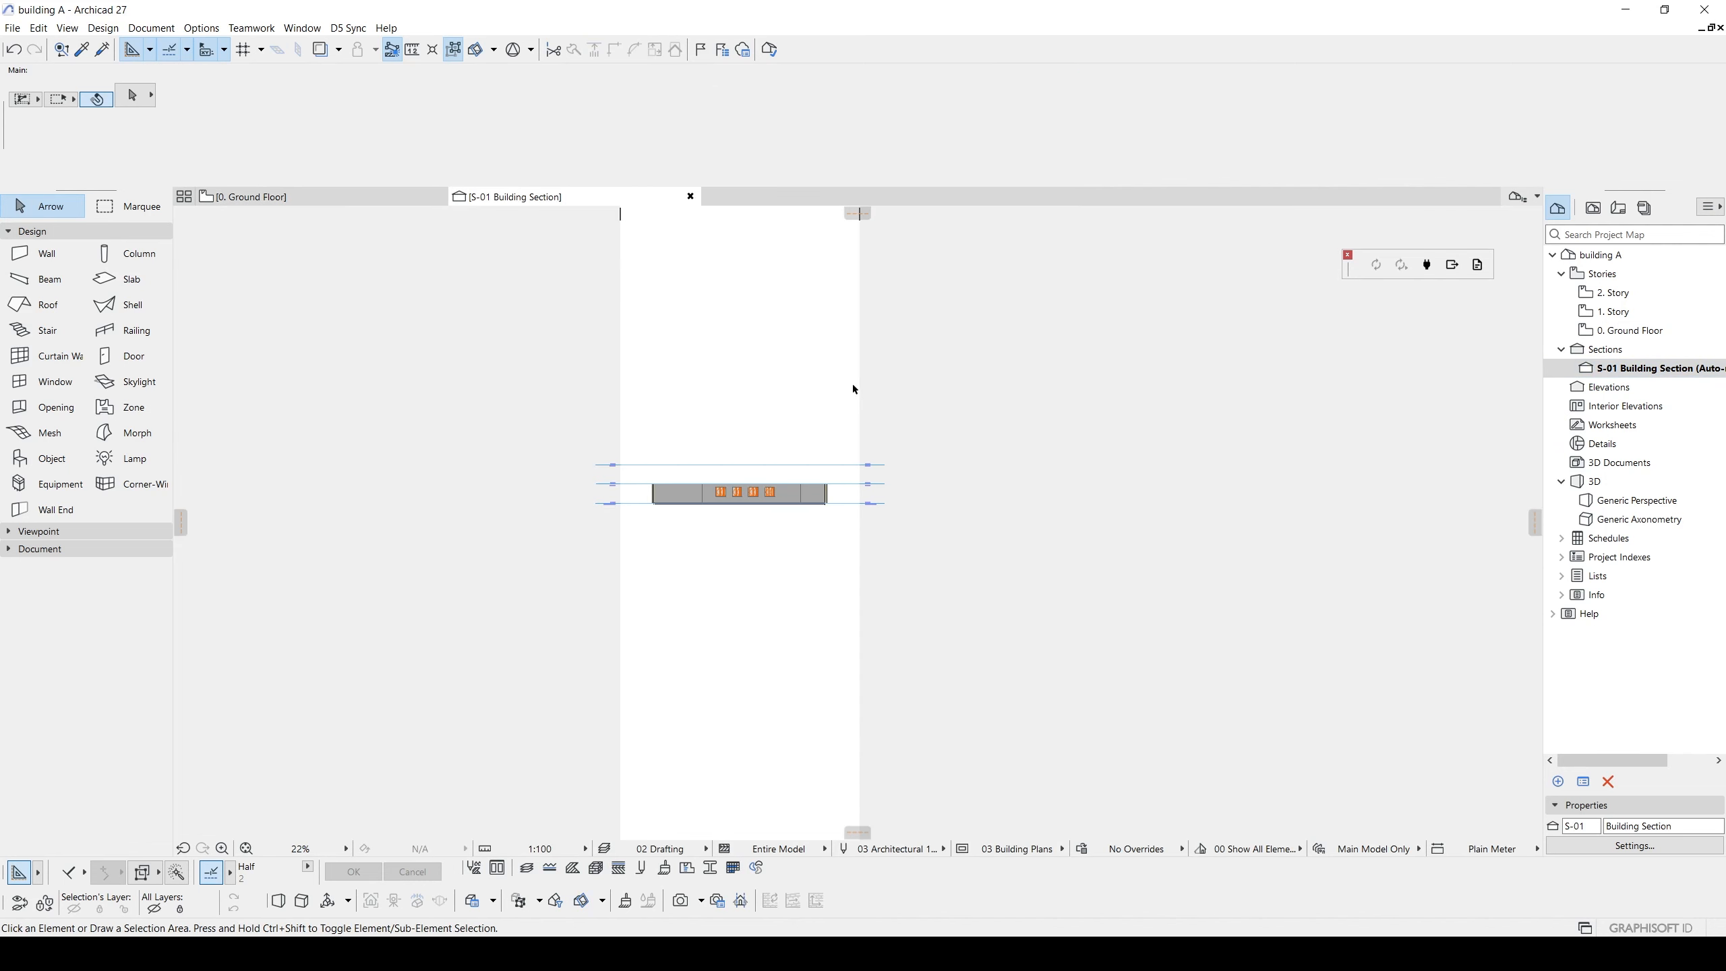
scroll(779, 497, up, 5)
middle_drag(678, 492, 986, 516)
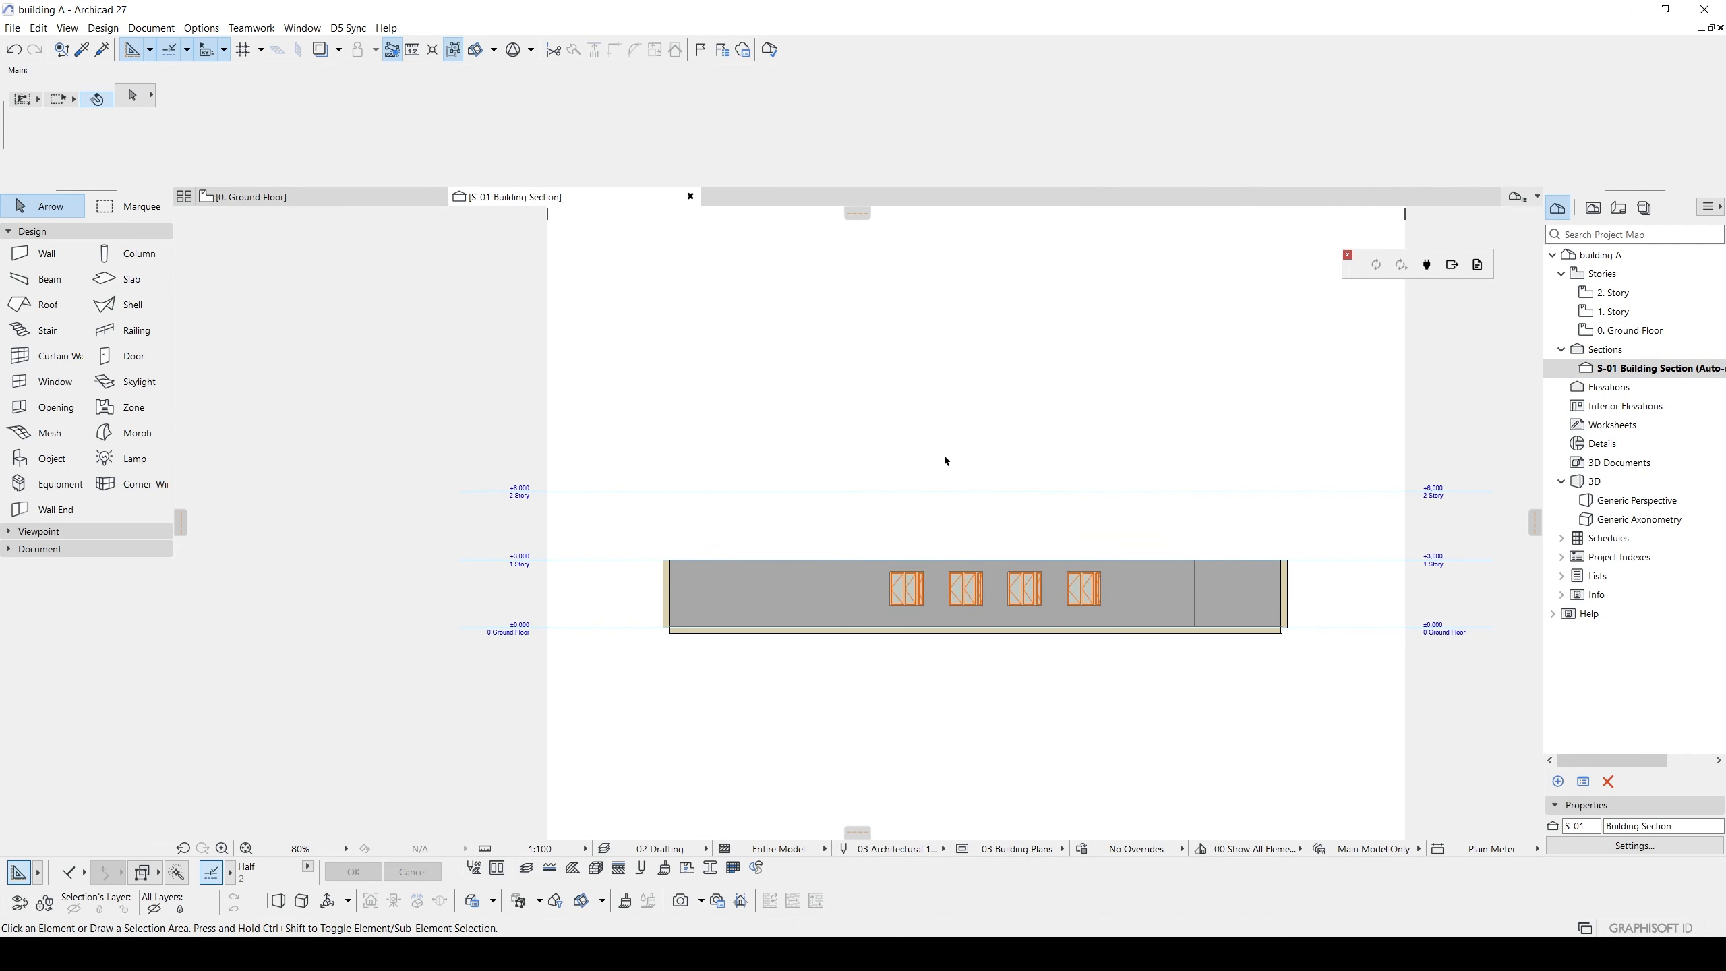
key(F2)
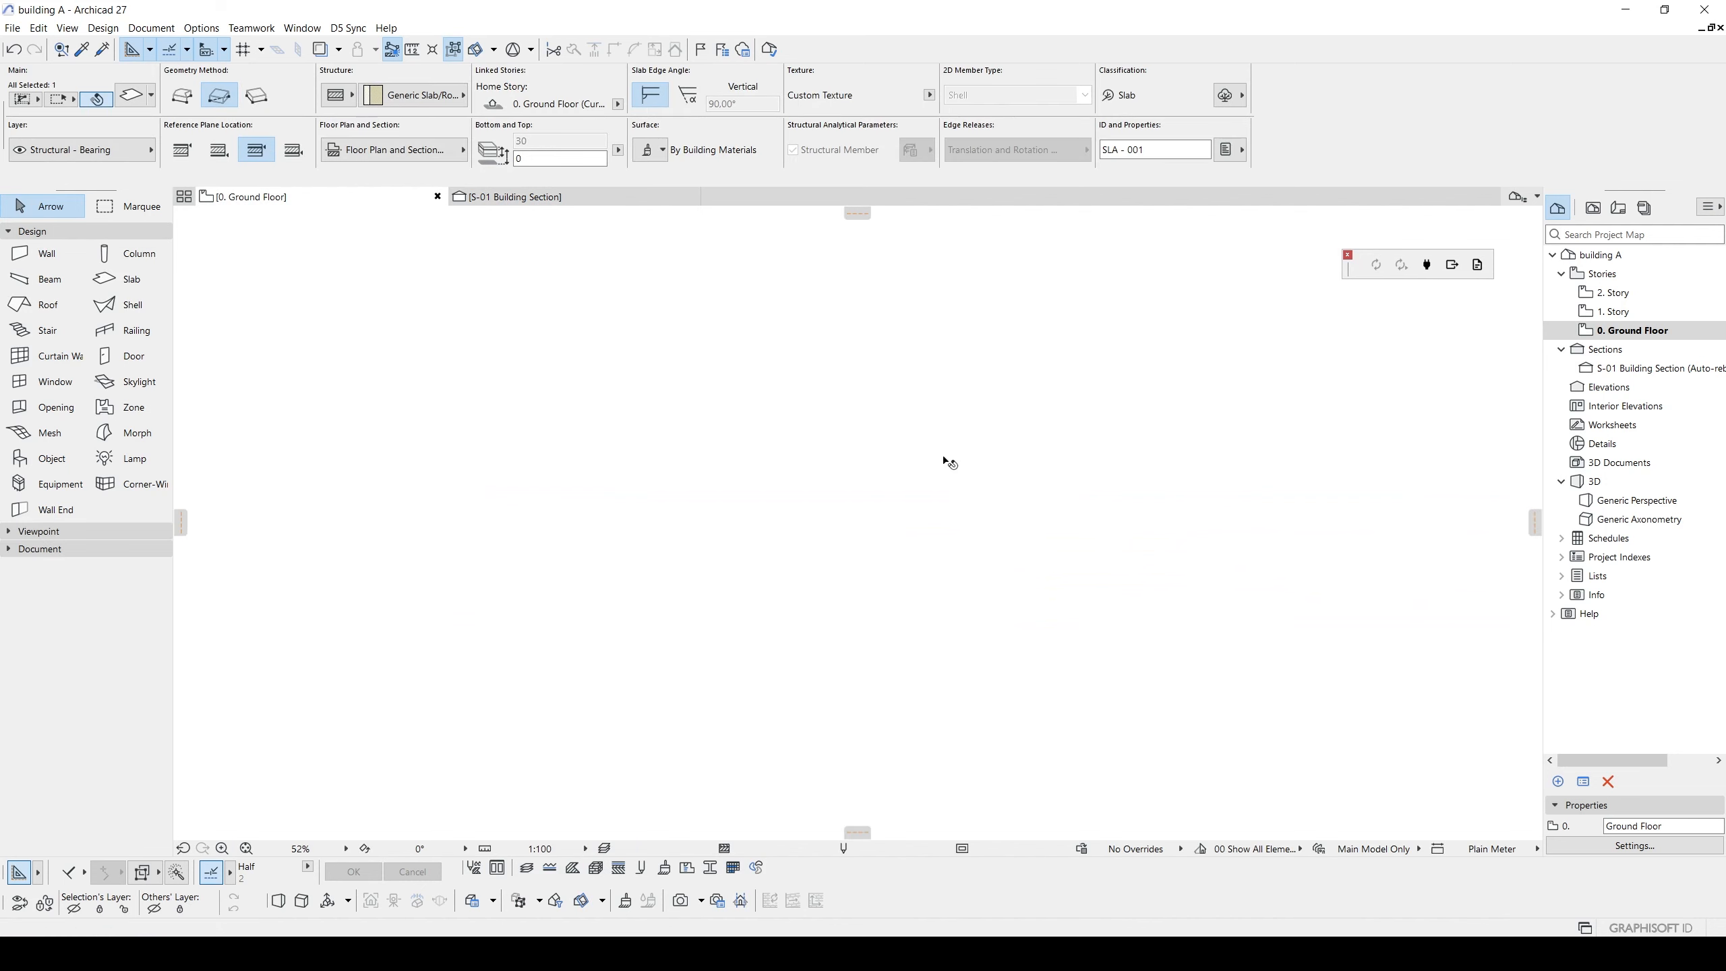
- Switch to the untitled site project and compare the heights of the three buildings along the sloping terrain in its section
click(891, 953)
click(616, 884)
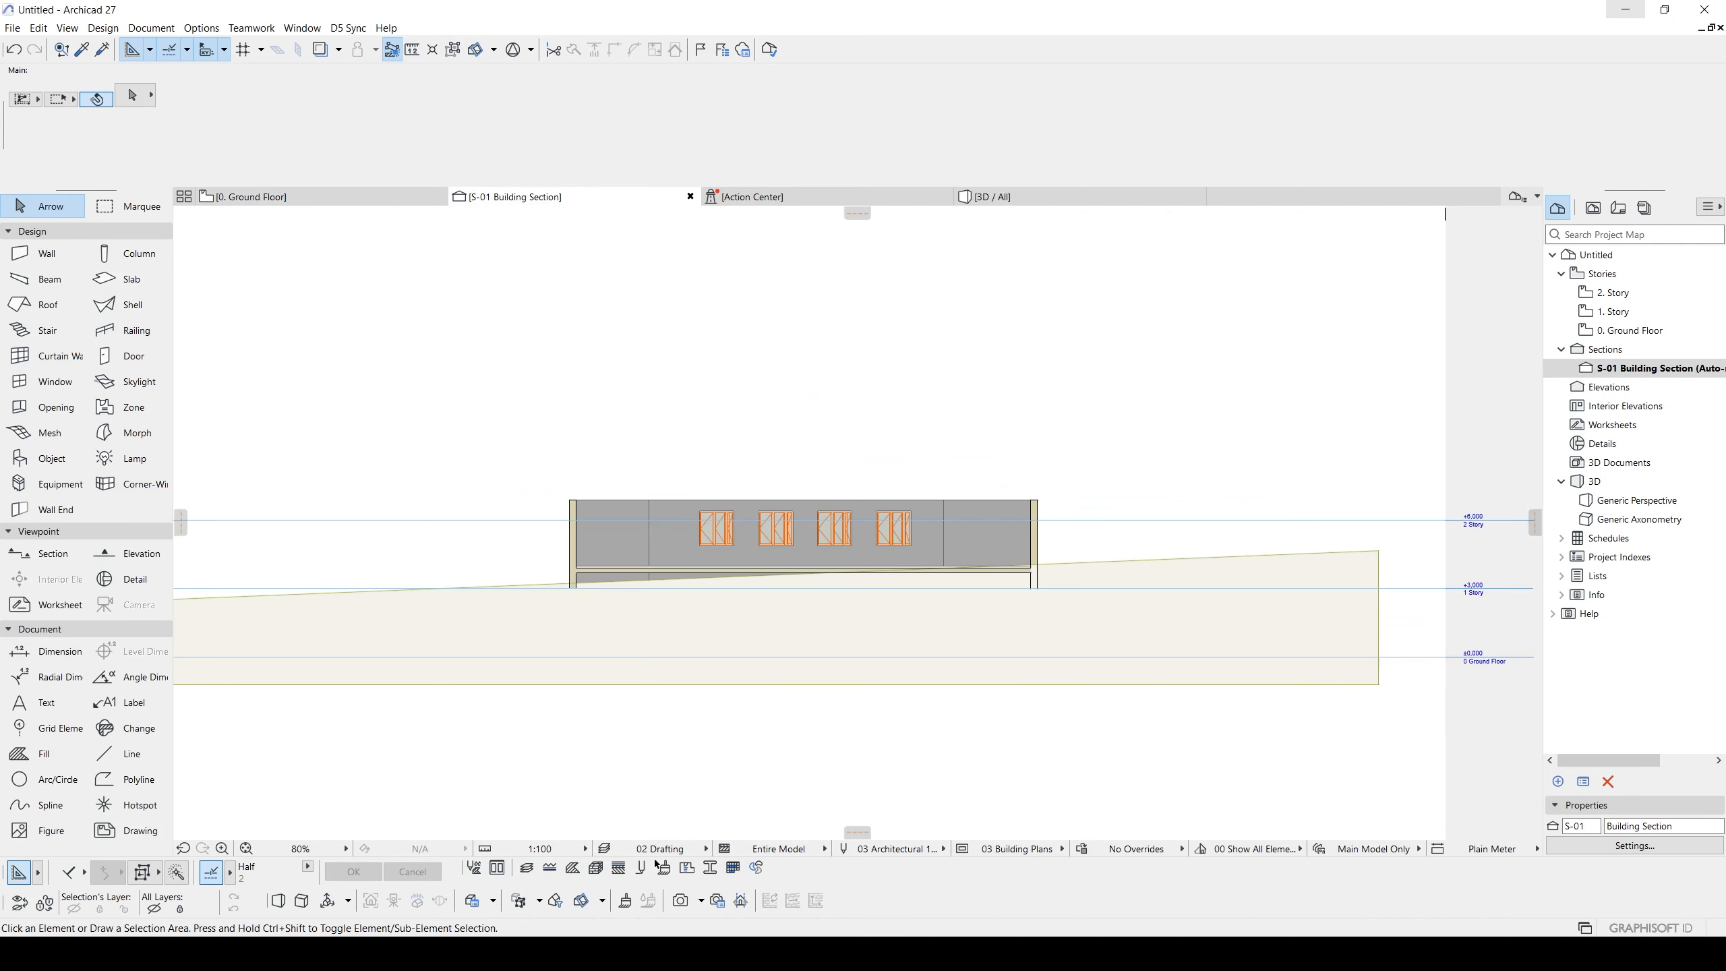
scroll(863, 599, down, 9)
middle_drag(666, 573, 859, 548)
scroll(852, 550, up, 3)
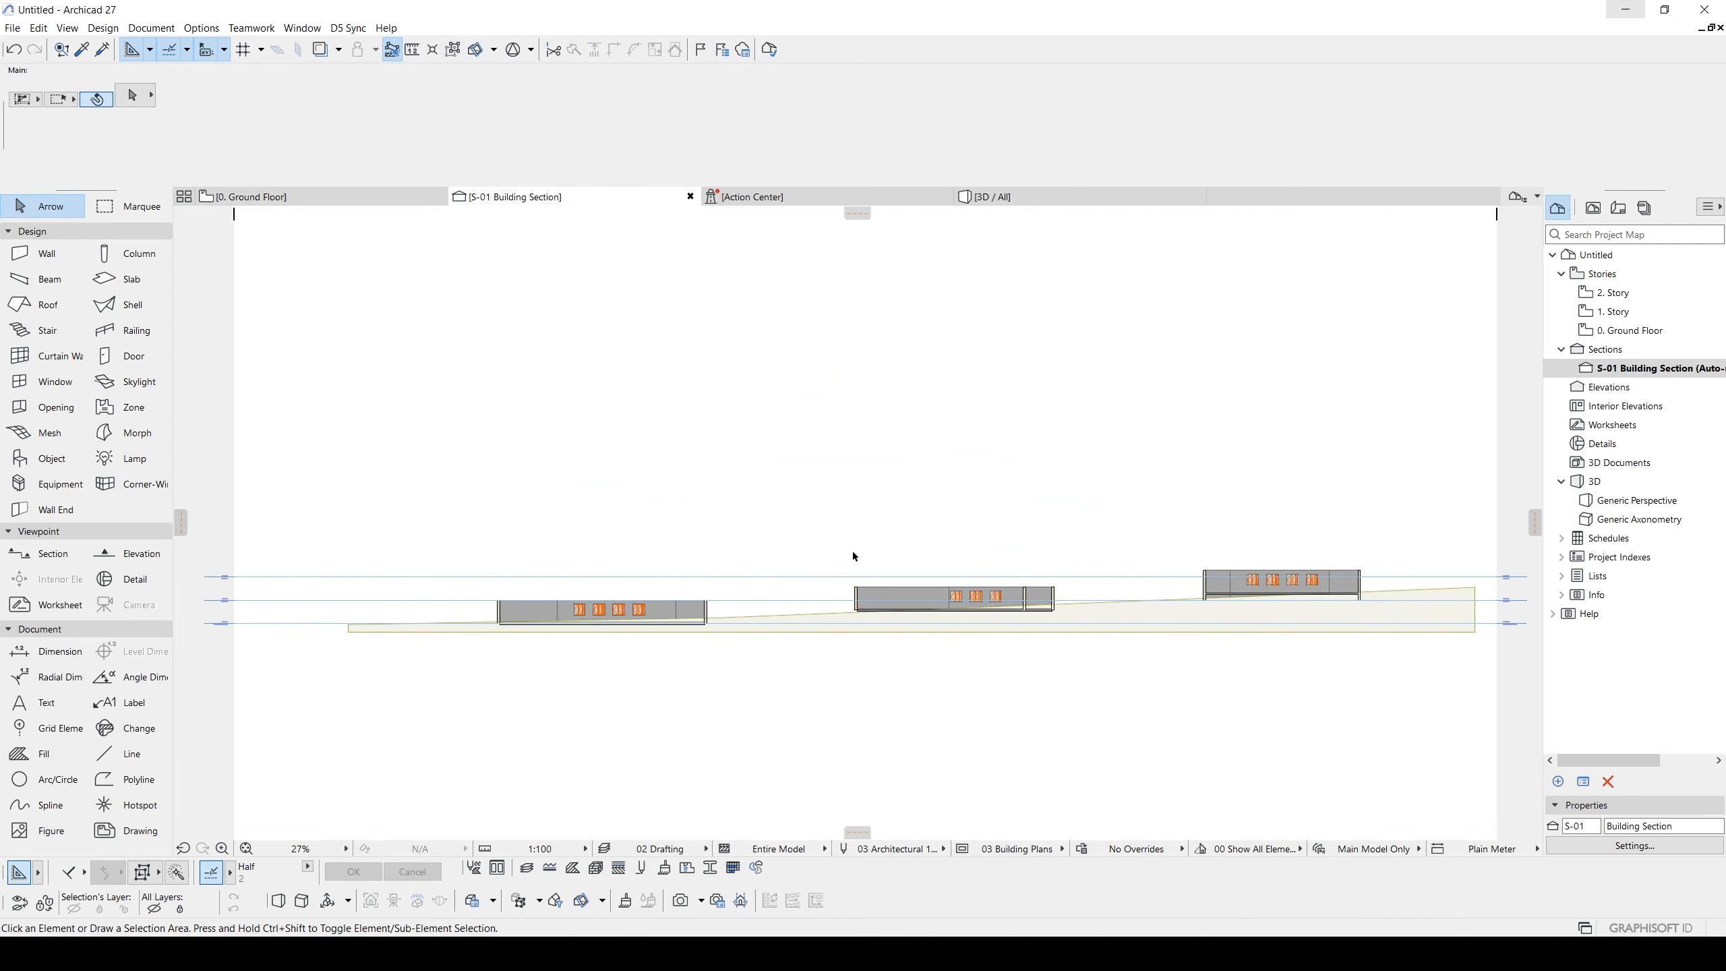
- Return to the site project's Ground Floor plan and look over the layout of buildings A, B and C
key(F2)
scroll(863, 571, down, 3)
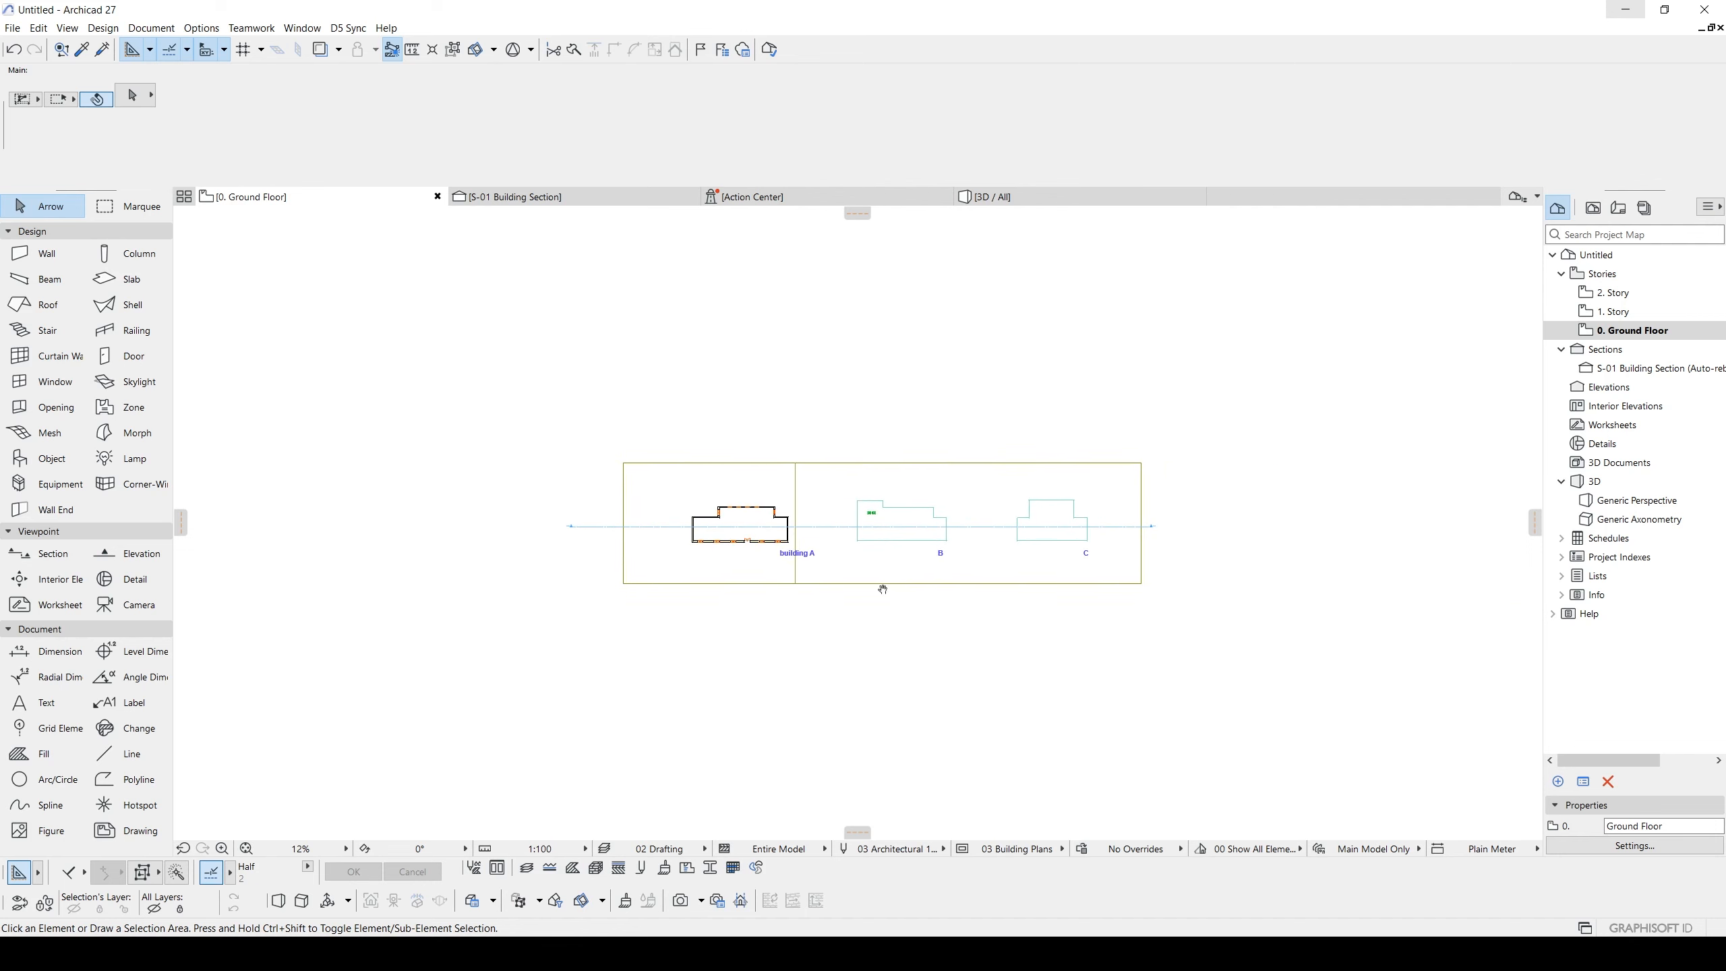
scroll(910, 506, up, 1)
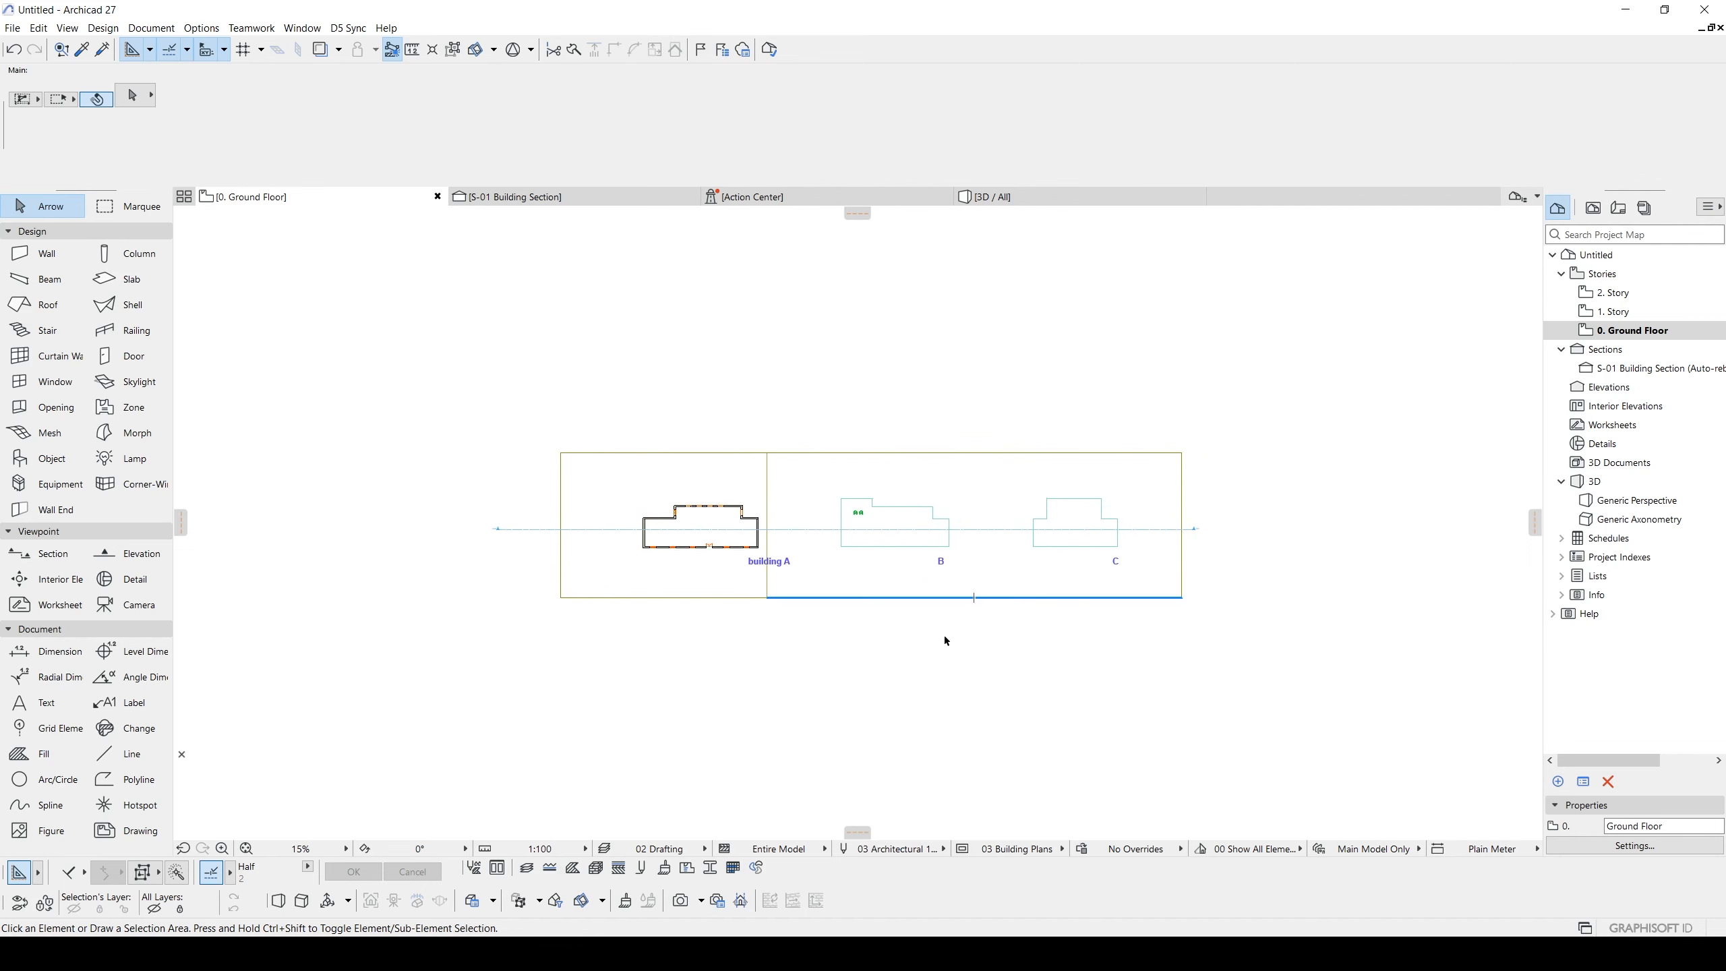